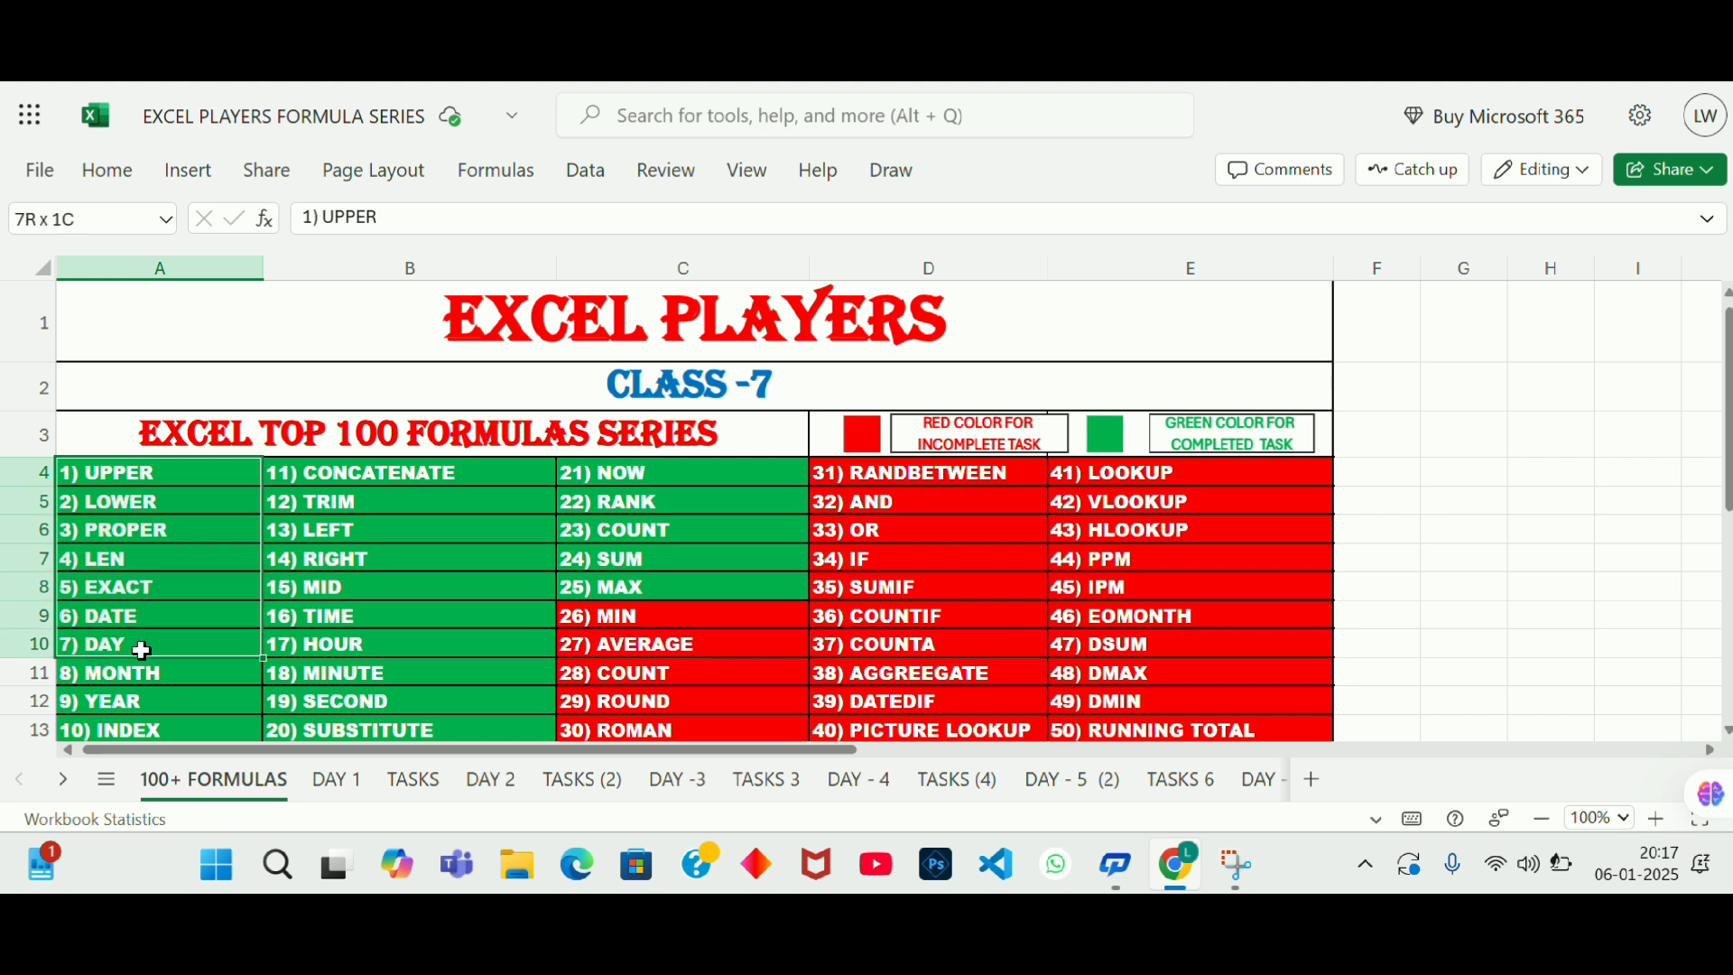
Step: Review the list of 100 formulas on the 100+ FORMULAS sheet, from the completed green entries to the incomplete red ones
drag(414, 462, 419, 728)
drag(588, 501, 597, 705)
drag(977, 475, 1137, 722)
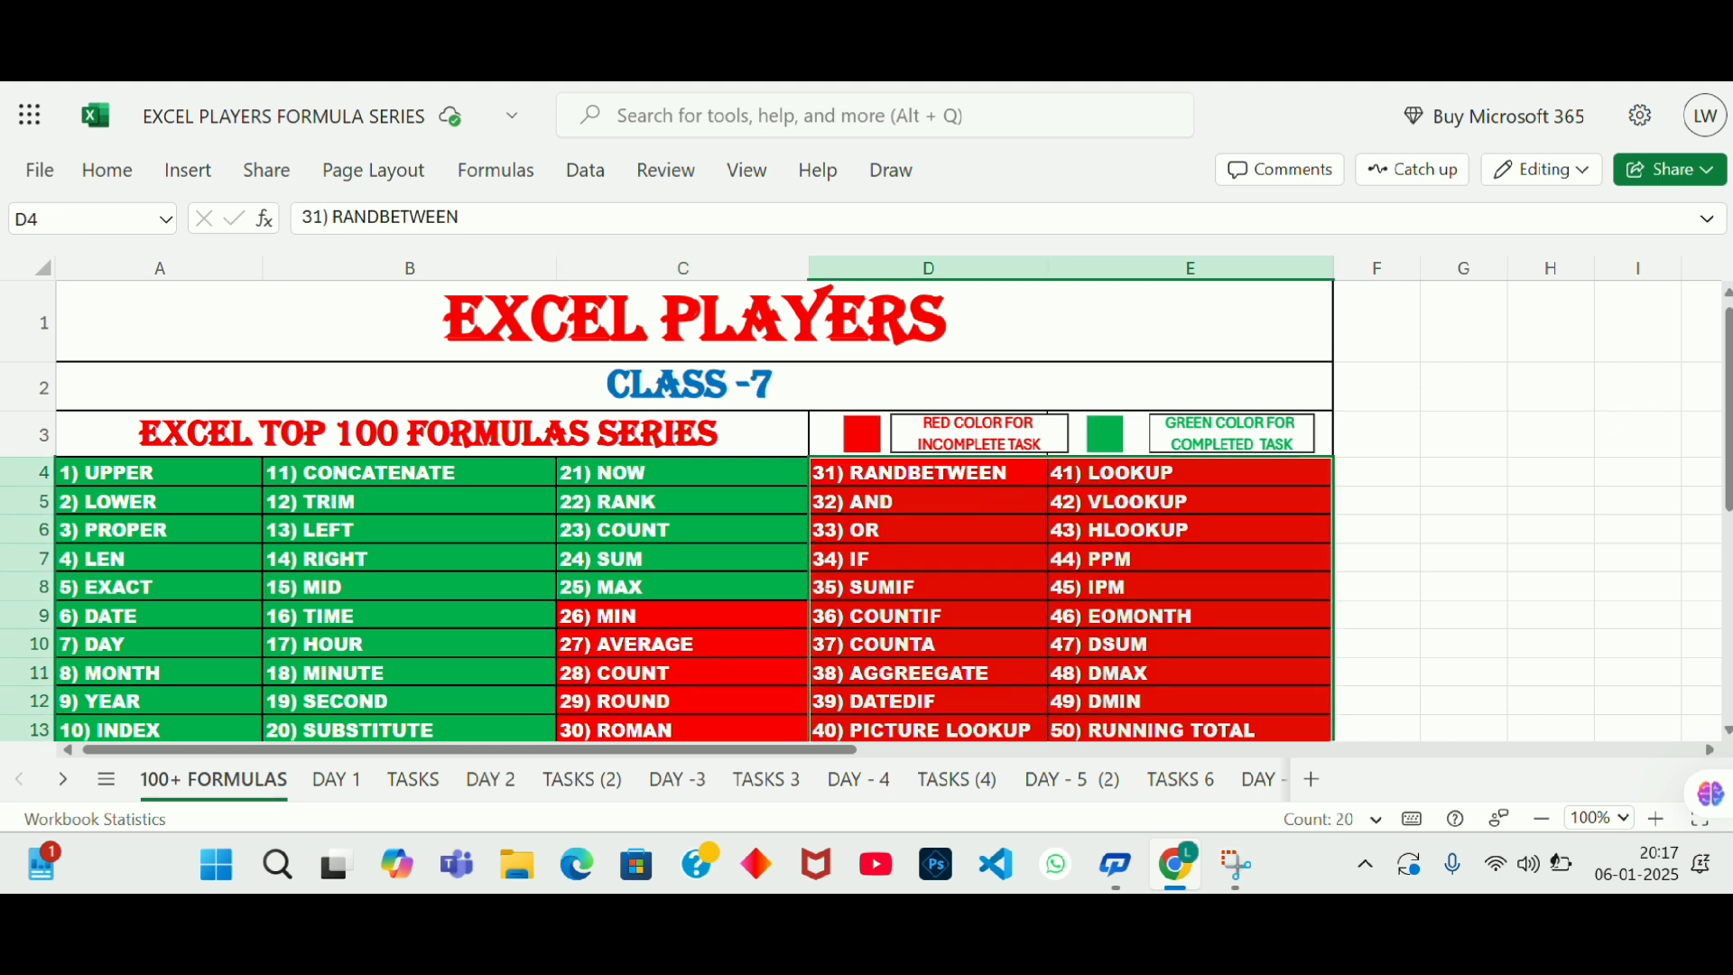
scroll(1727, 439, down, 3)
scroll(1729, 578, down, 3)
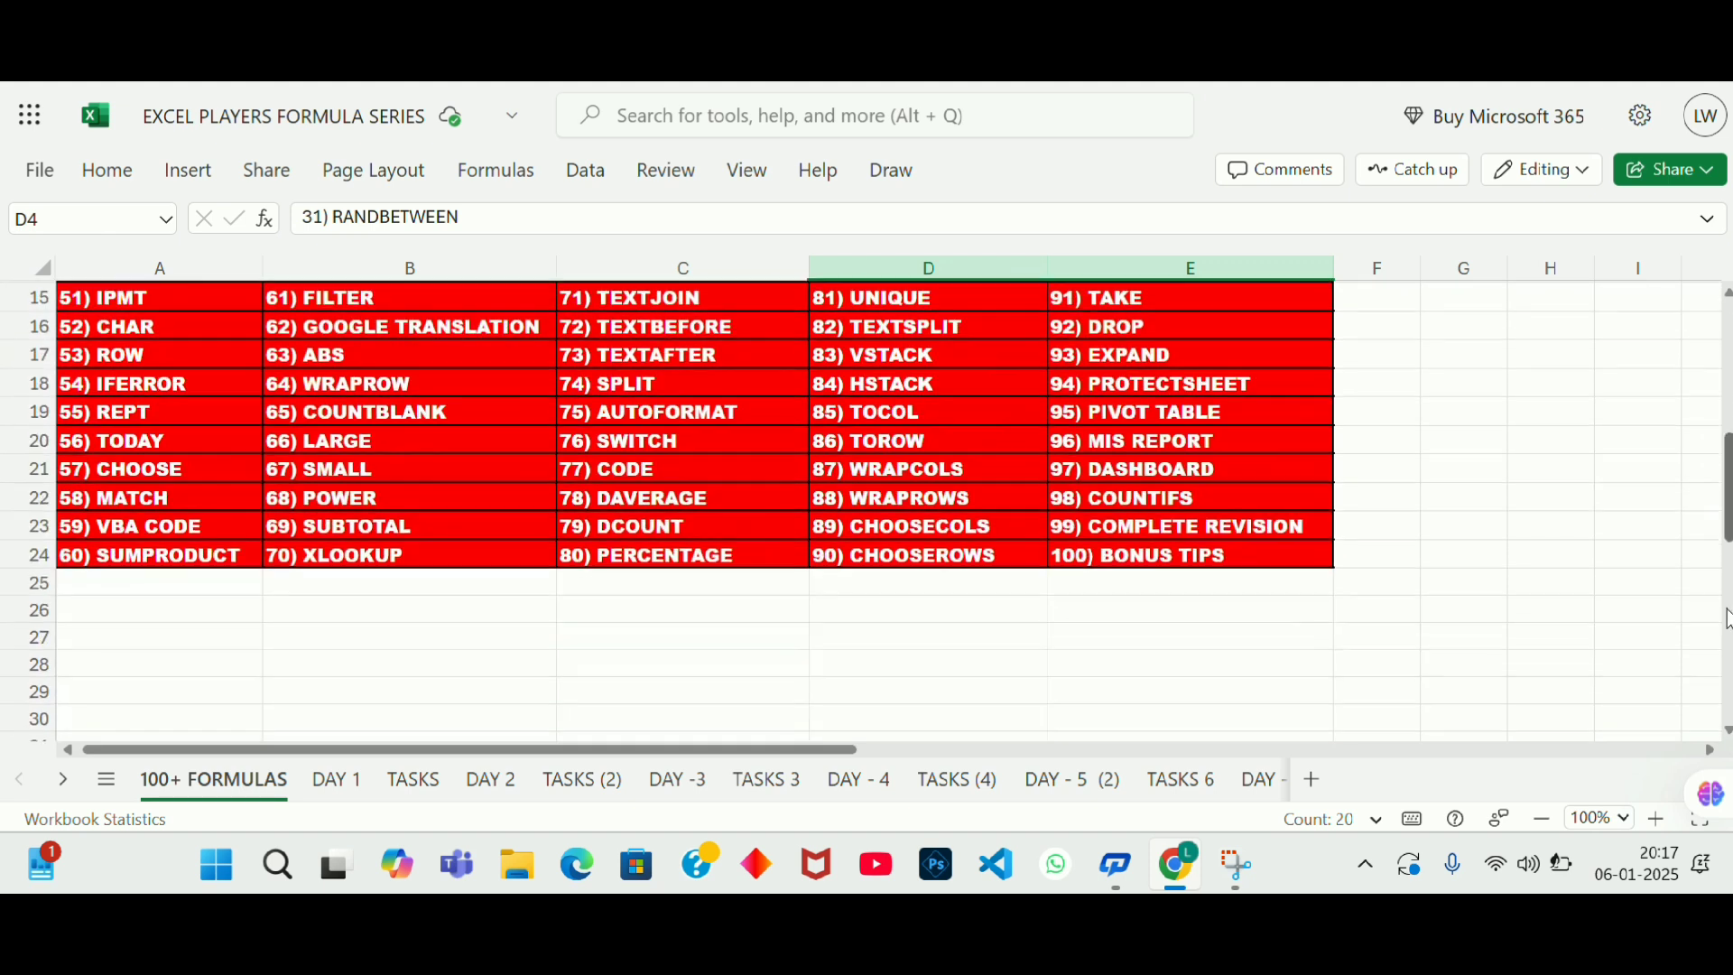
drag(215, 305, 1200, 551)
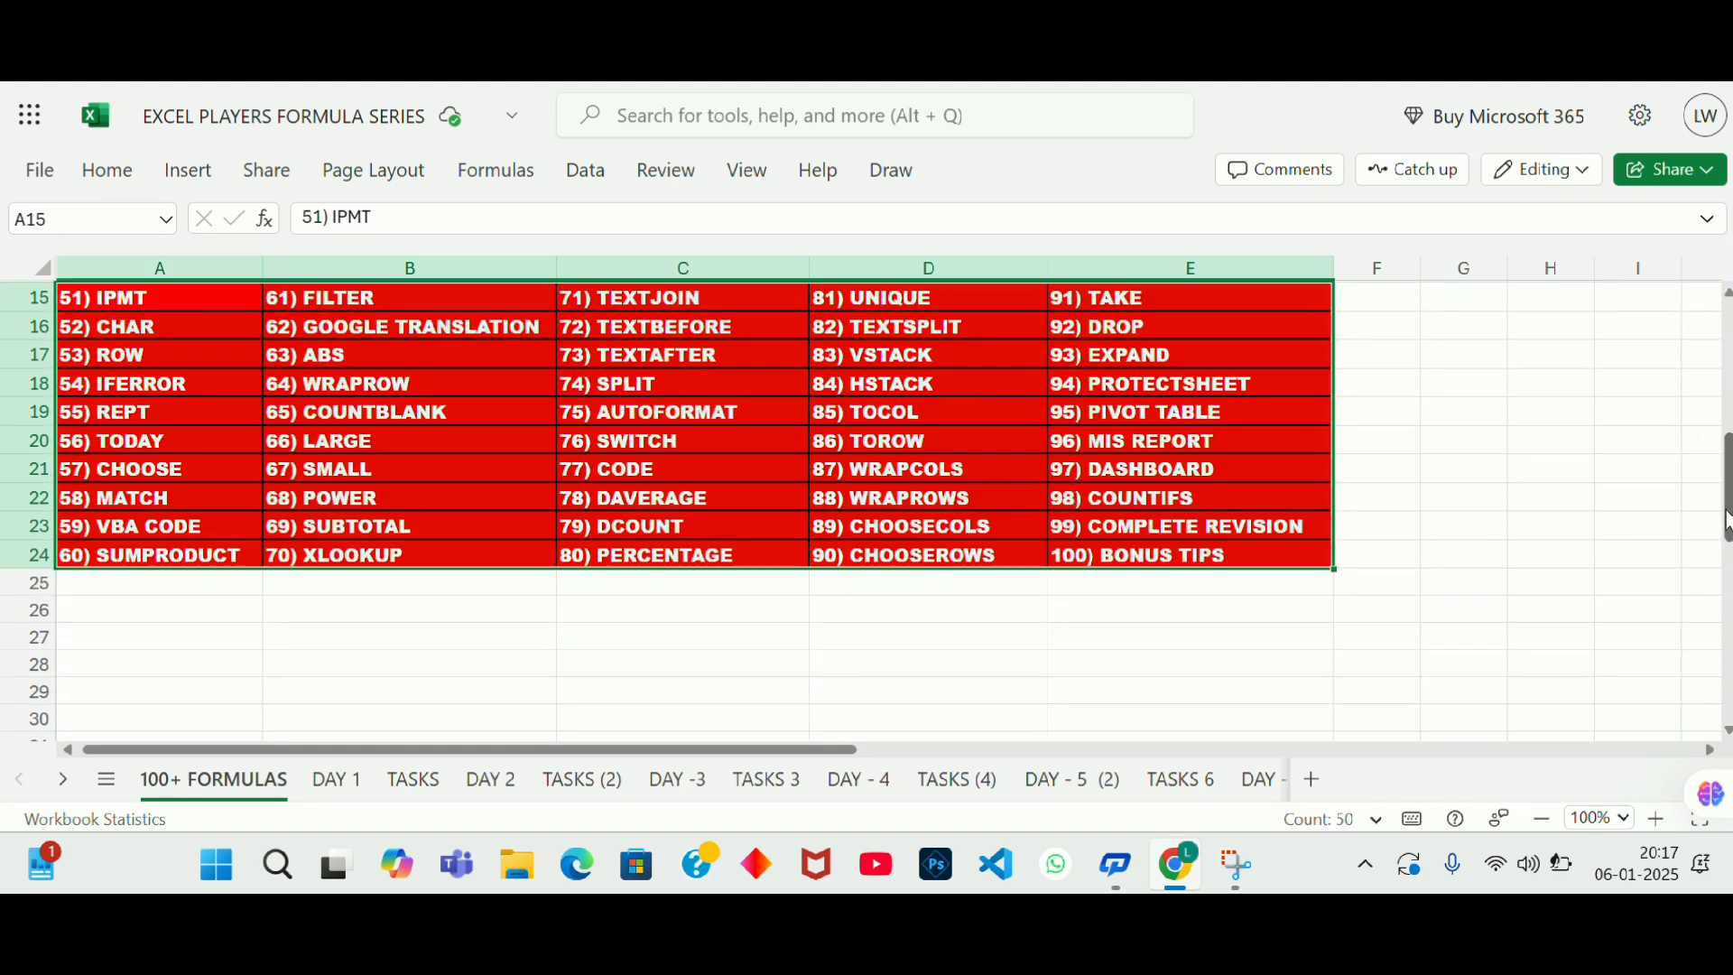
scroll(1727, 522, up, 5)
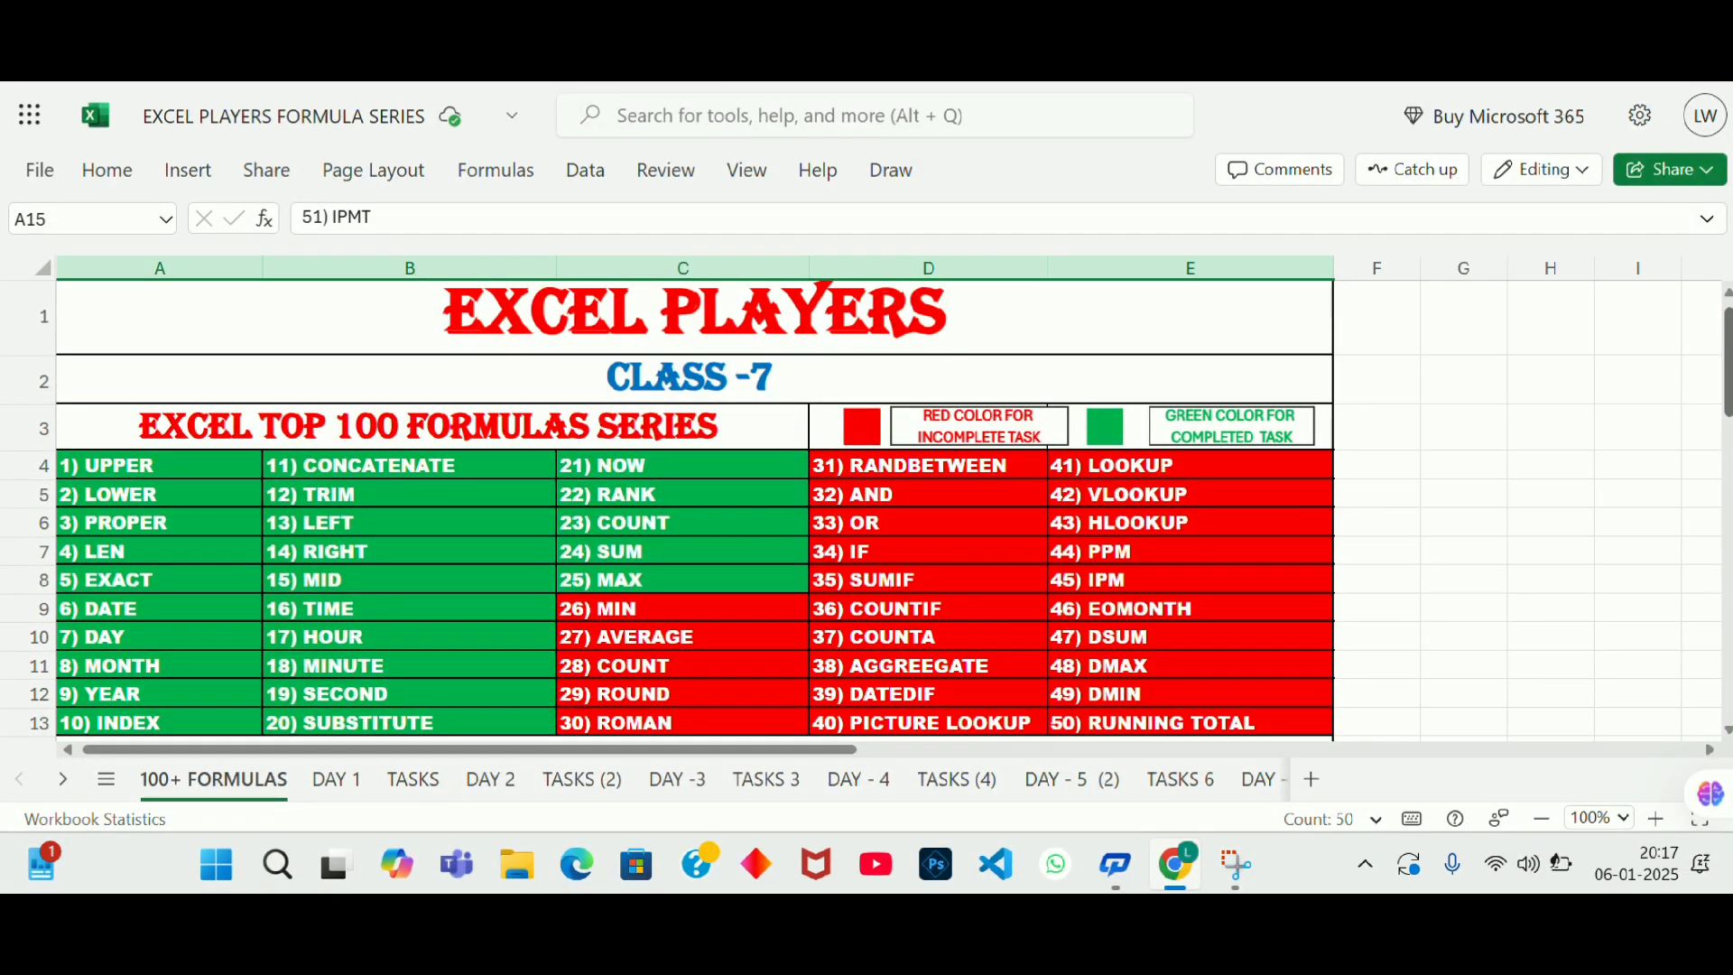
Step: Highlight the MIN to ROMAN cells in C9:C13 with a background fill, trying yellow and settling on the standard orange
click(690, 374)
click(690, 613)
drag(690, 614, 702, 720)
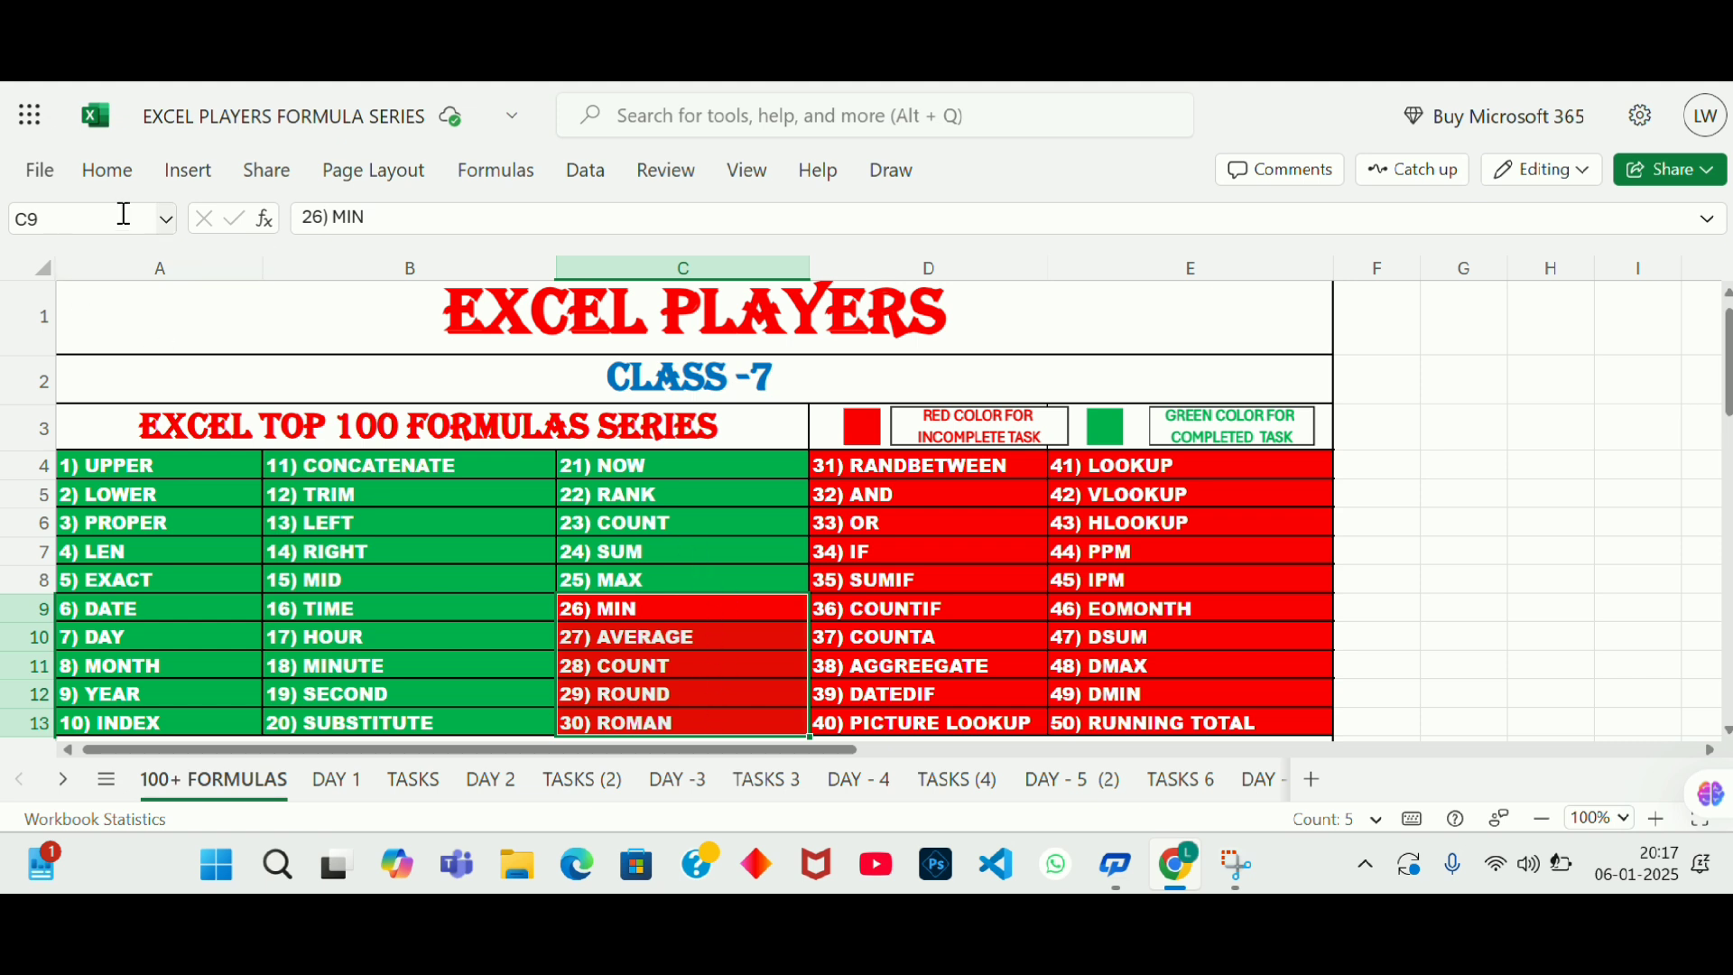
click(767, 612)
drag(740, 607, 733, 727)
click(107, 169)
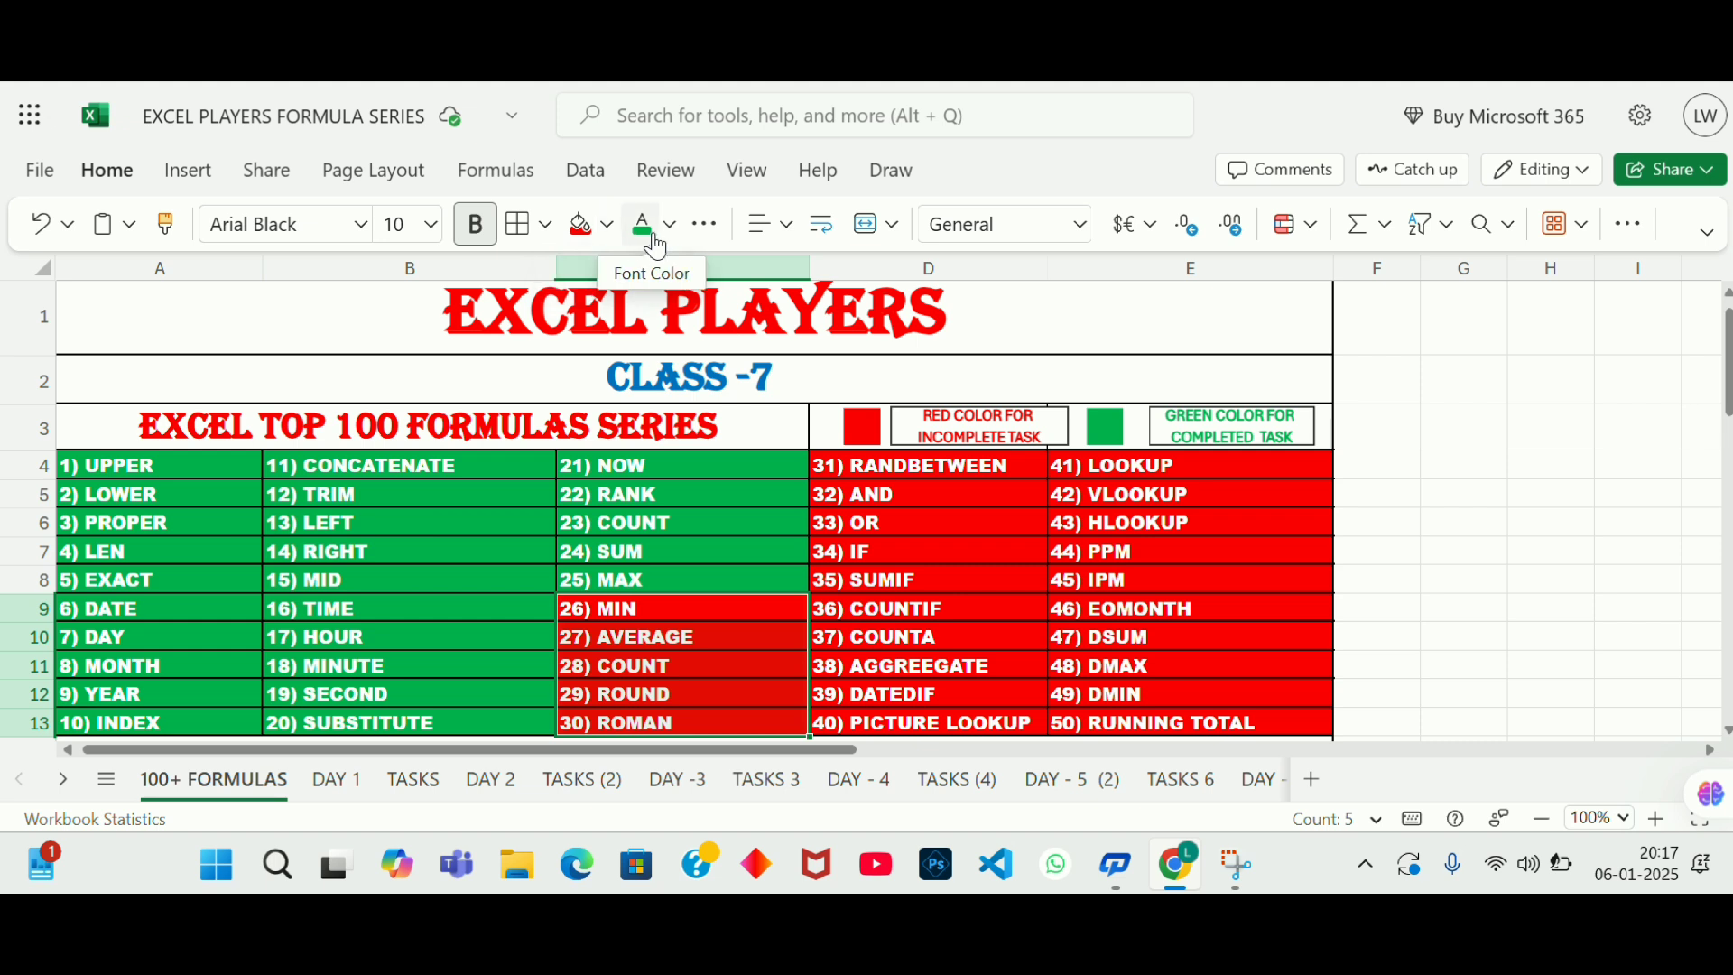
click(607, 224)
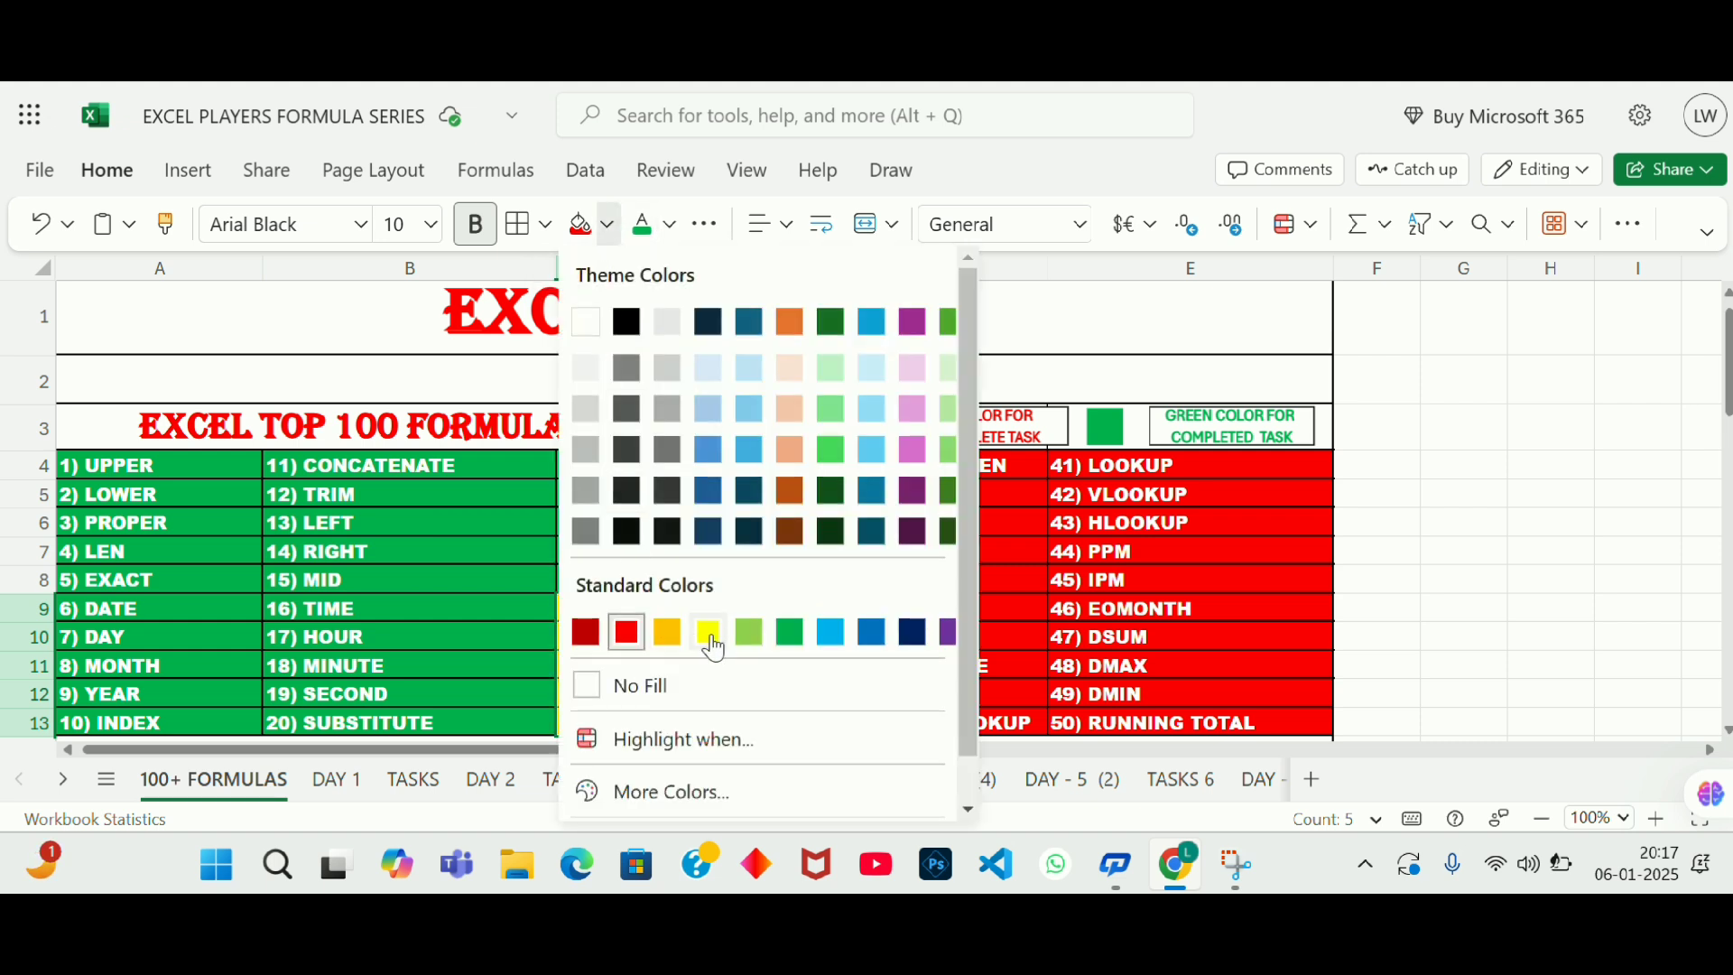
click(710, 633)
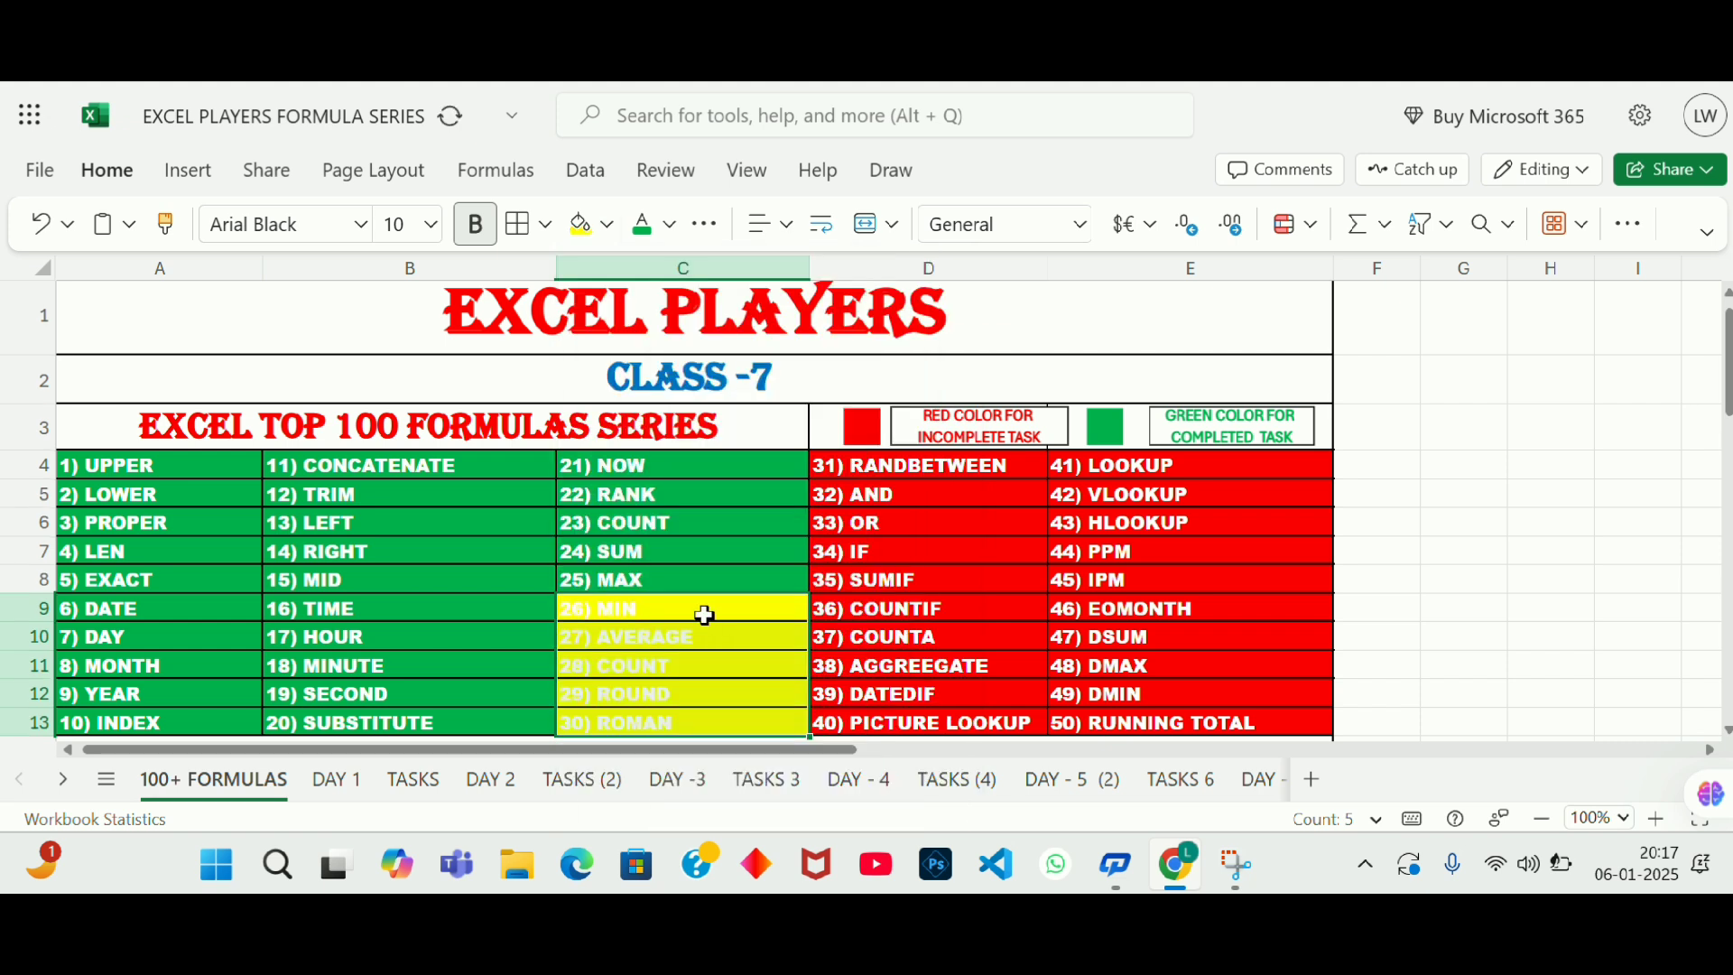
click(610, 226)
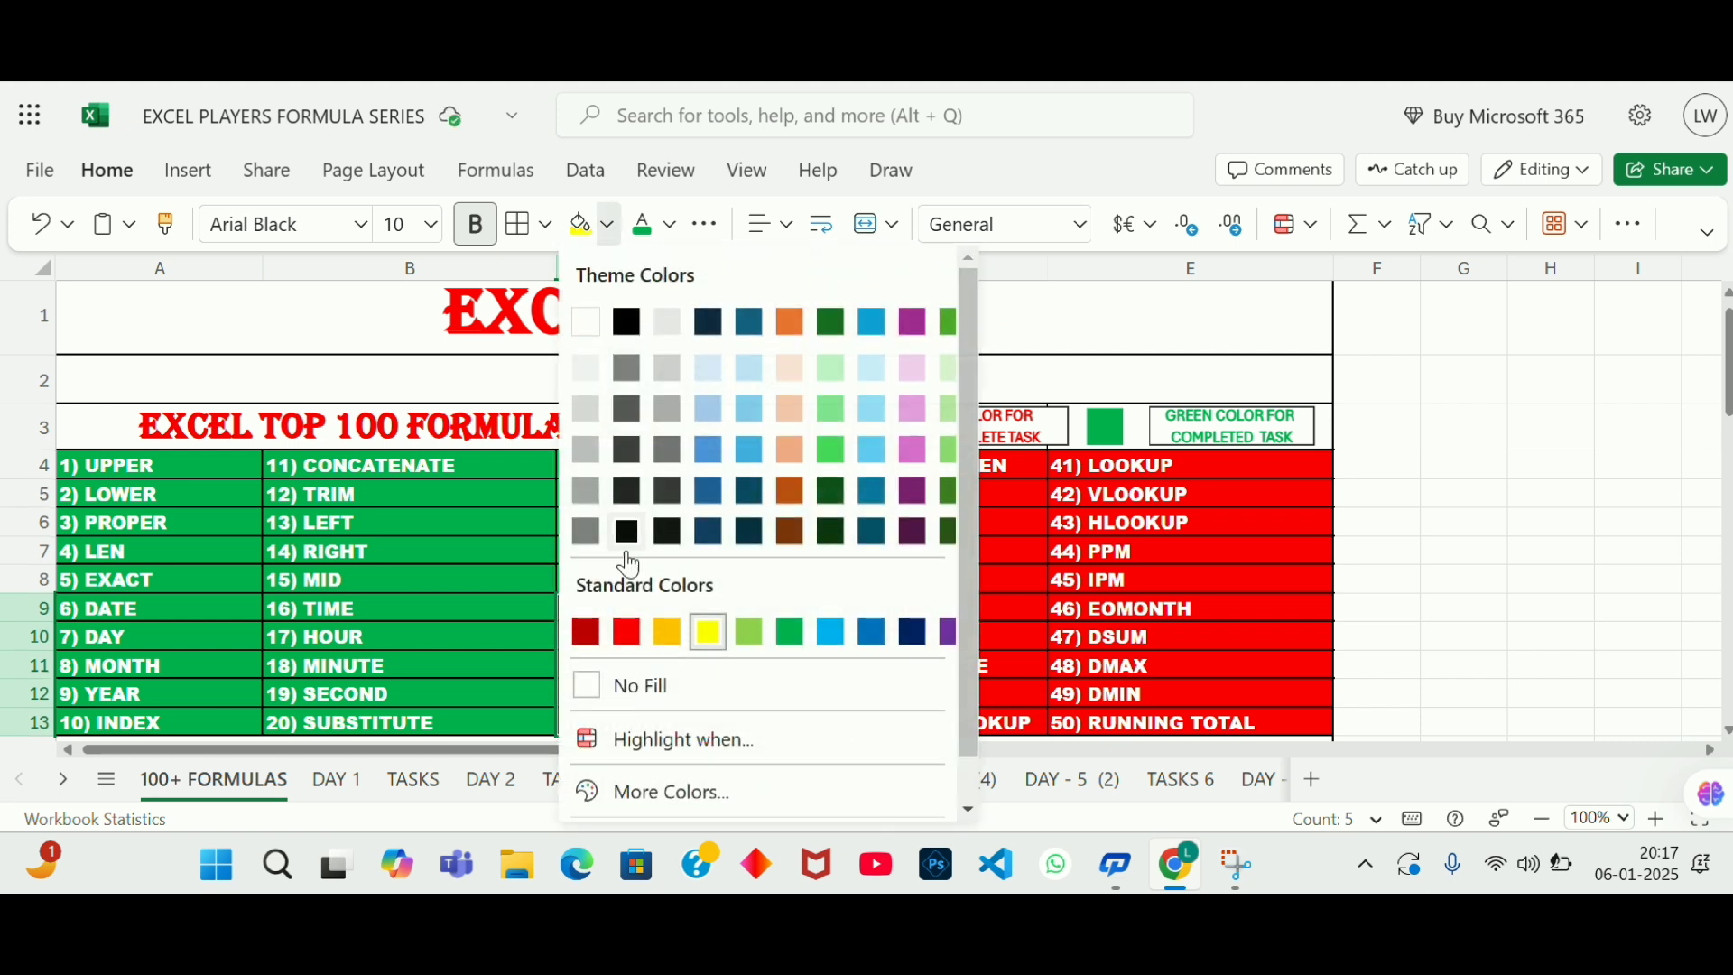
click(668, 632)
drag(708, 627, 708, 707)
click(708, 665)
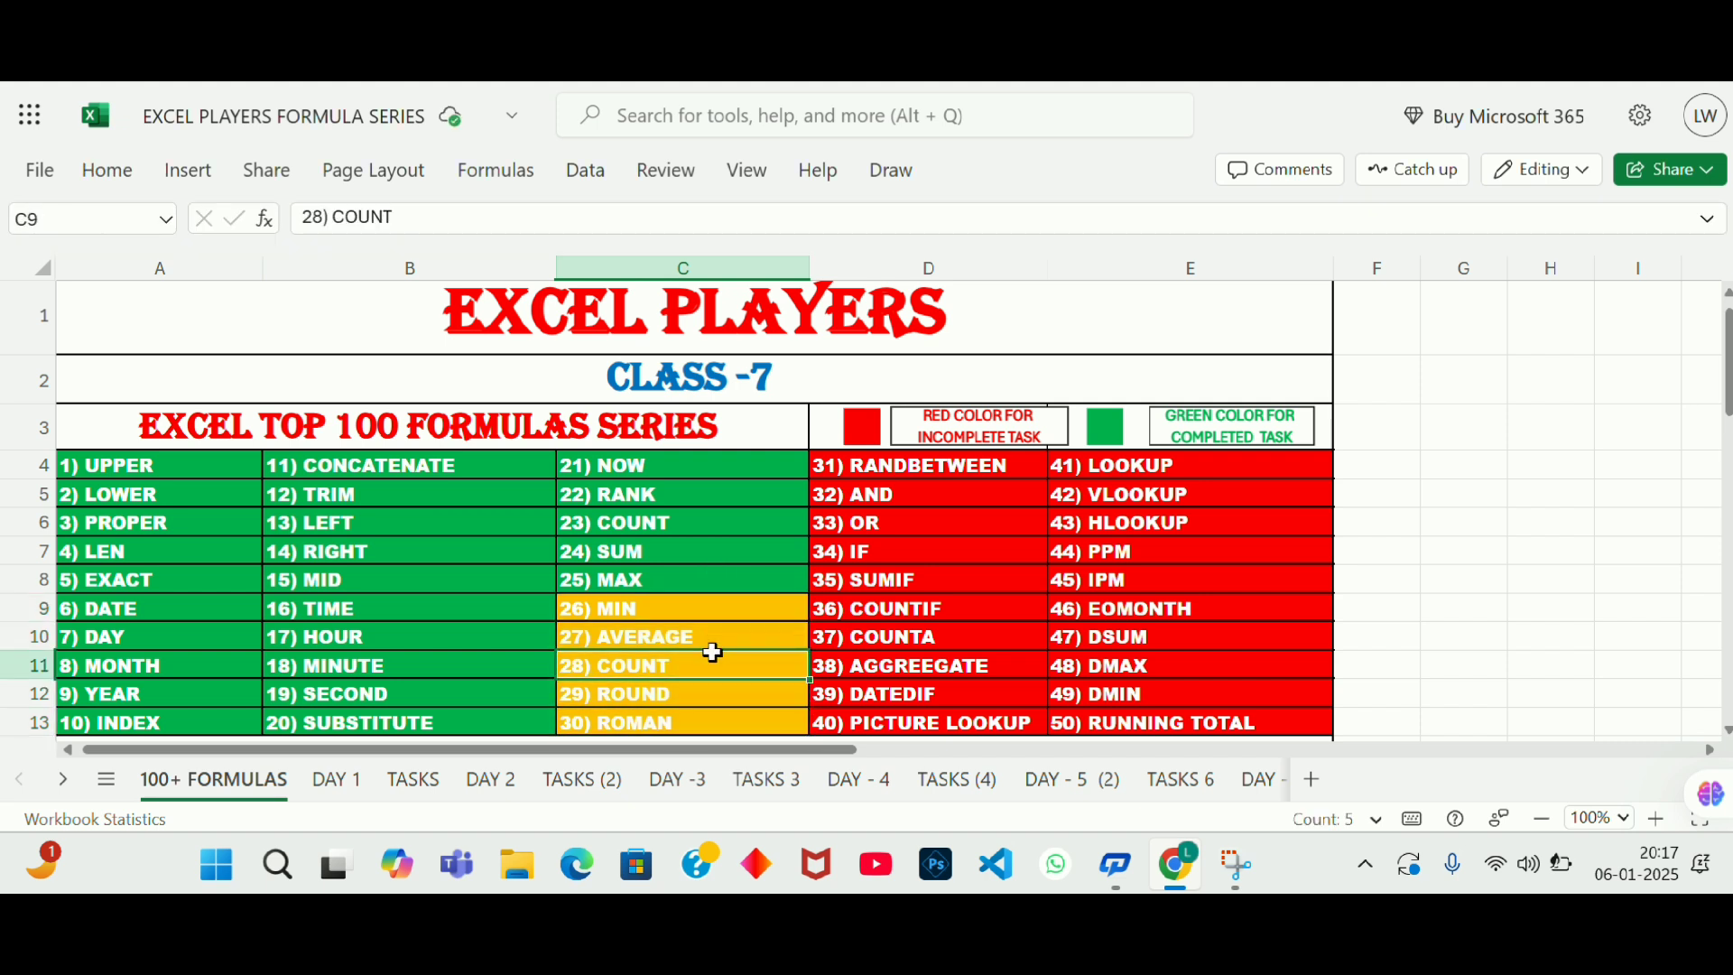
Step: Review the highlighted MIN to ROMAN entries and the matching DAY 6 list on the TASKS 6 sheet
drag(695, 607, 695, 724)
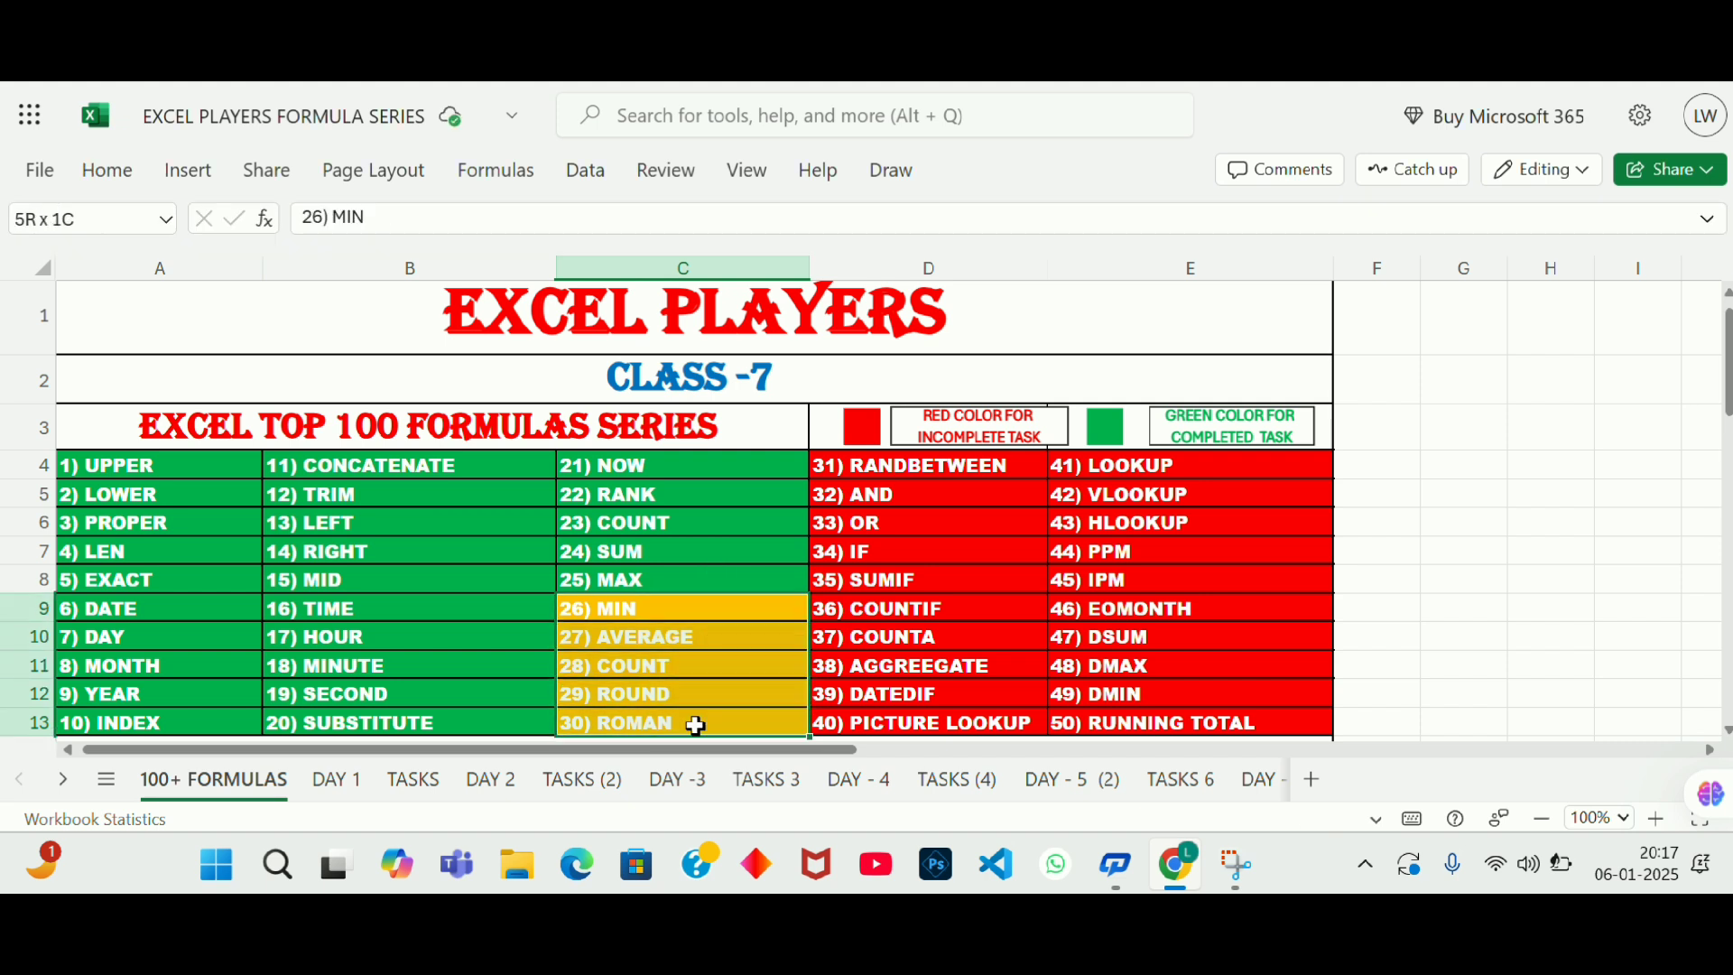
click(689, 608)
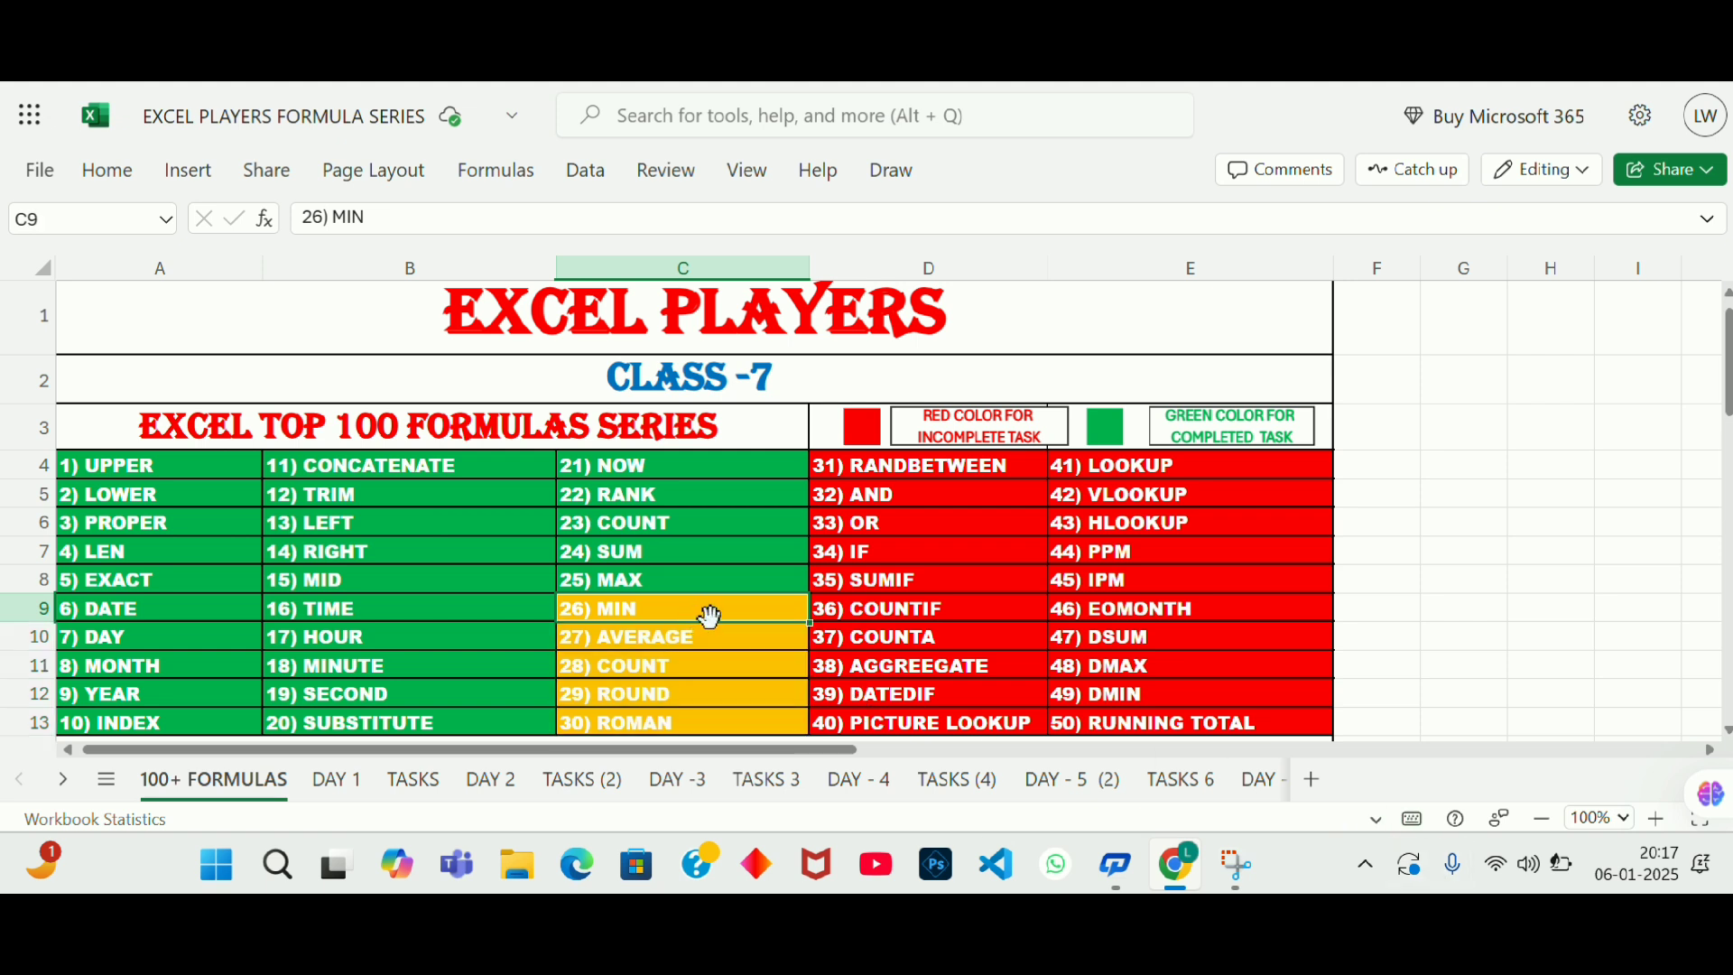
click(1178, 781)
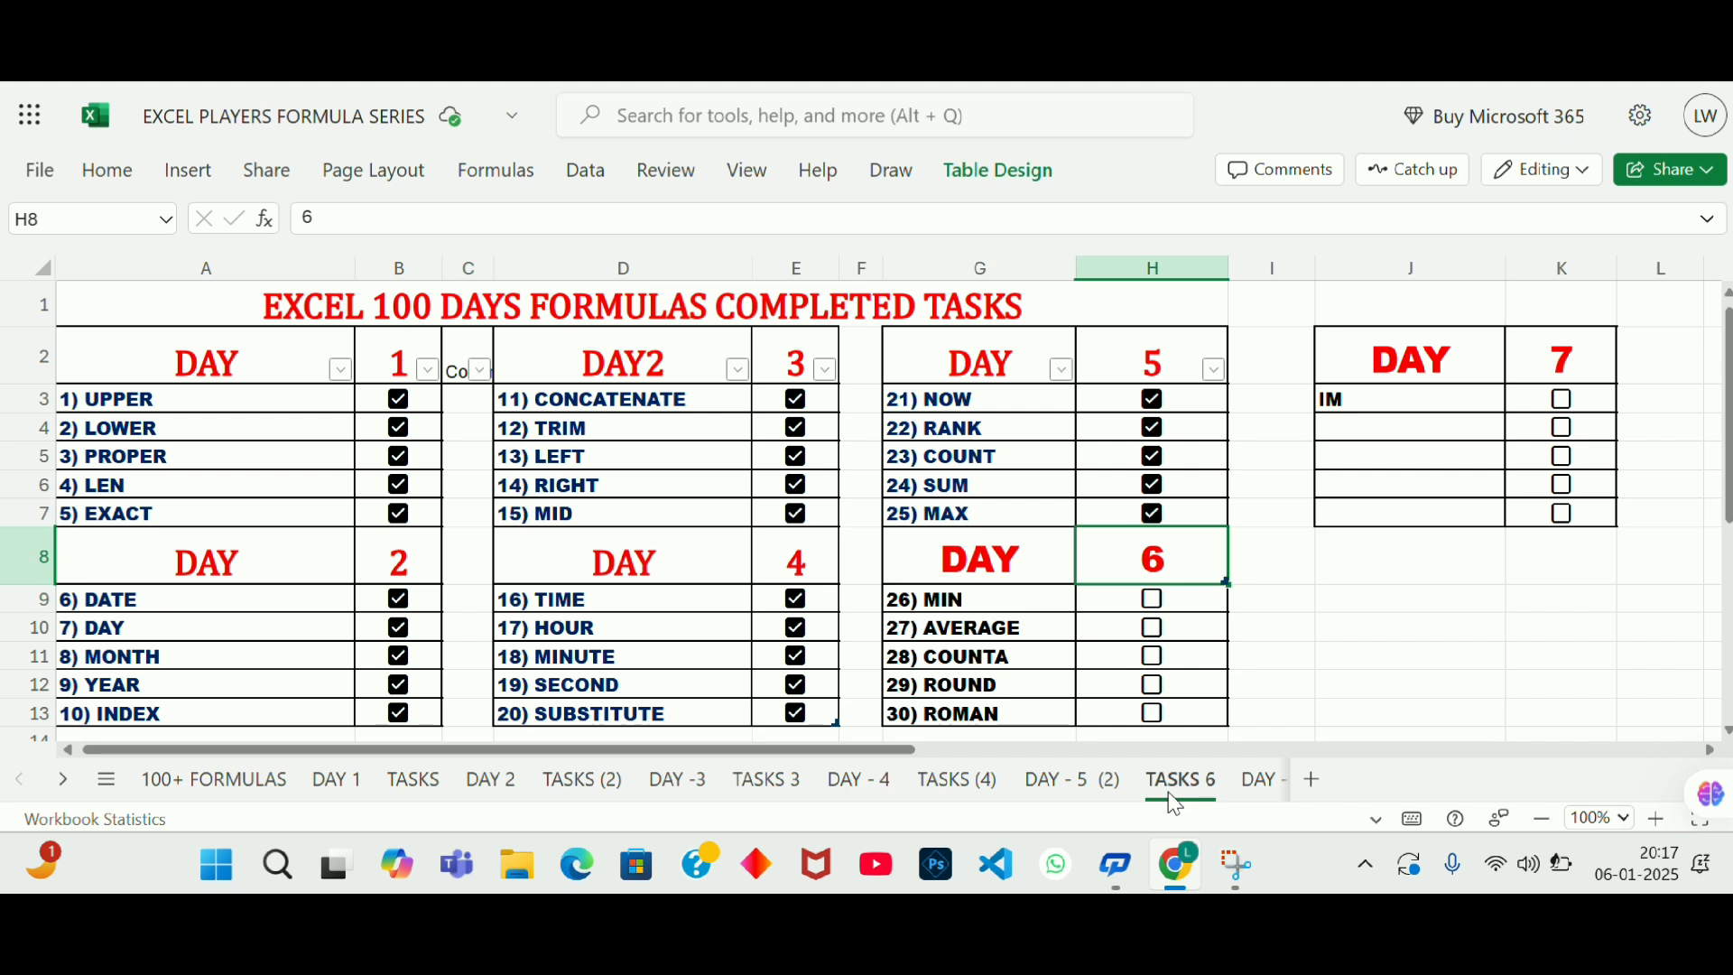
drag(1040, 603, 1036, 713)
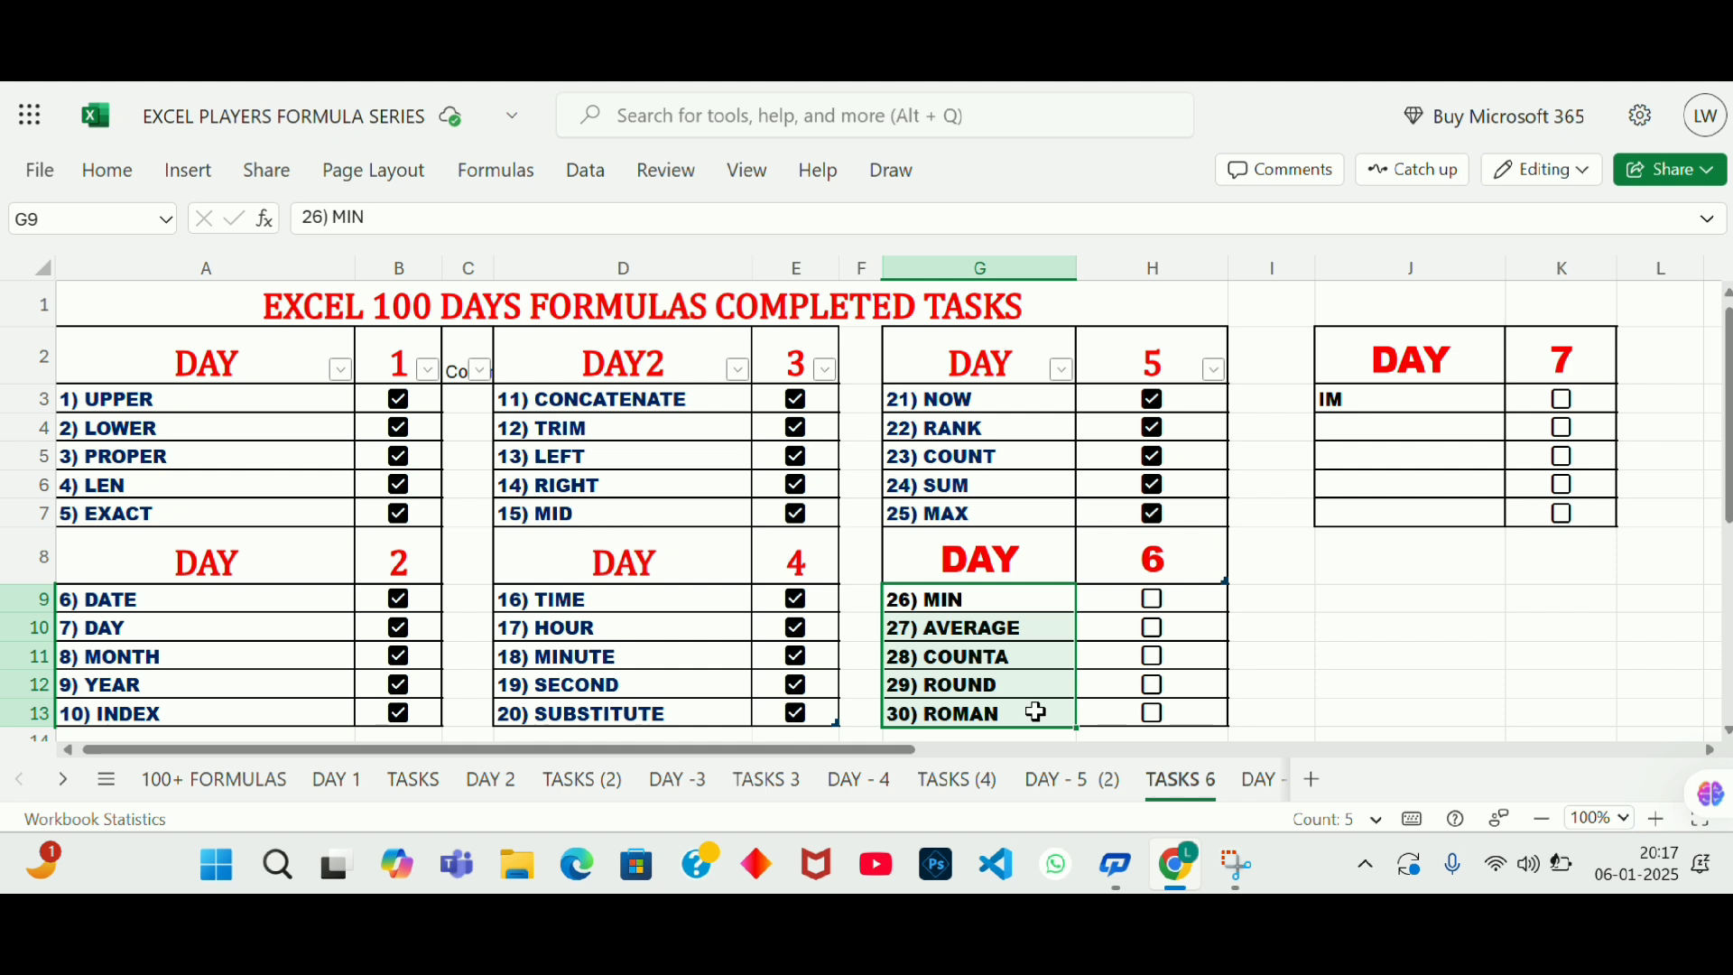
Step: Open the DAY - 6 sheet and examine the employee table's title, headers and S.NO. column
click(1259, 782)
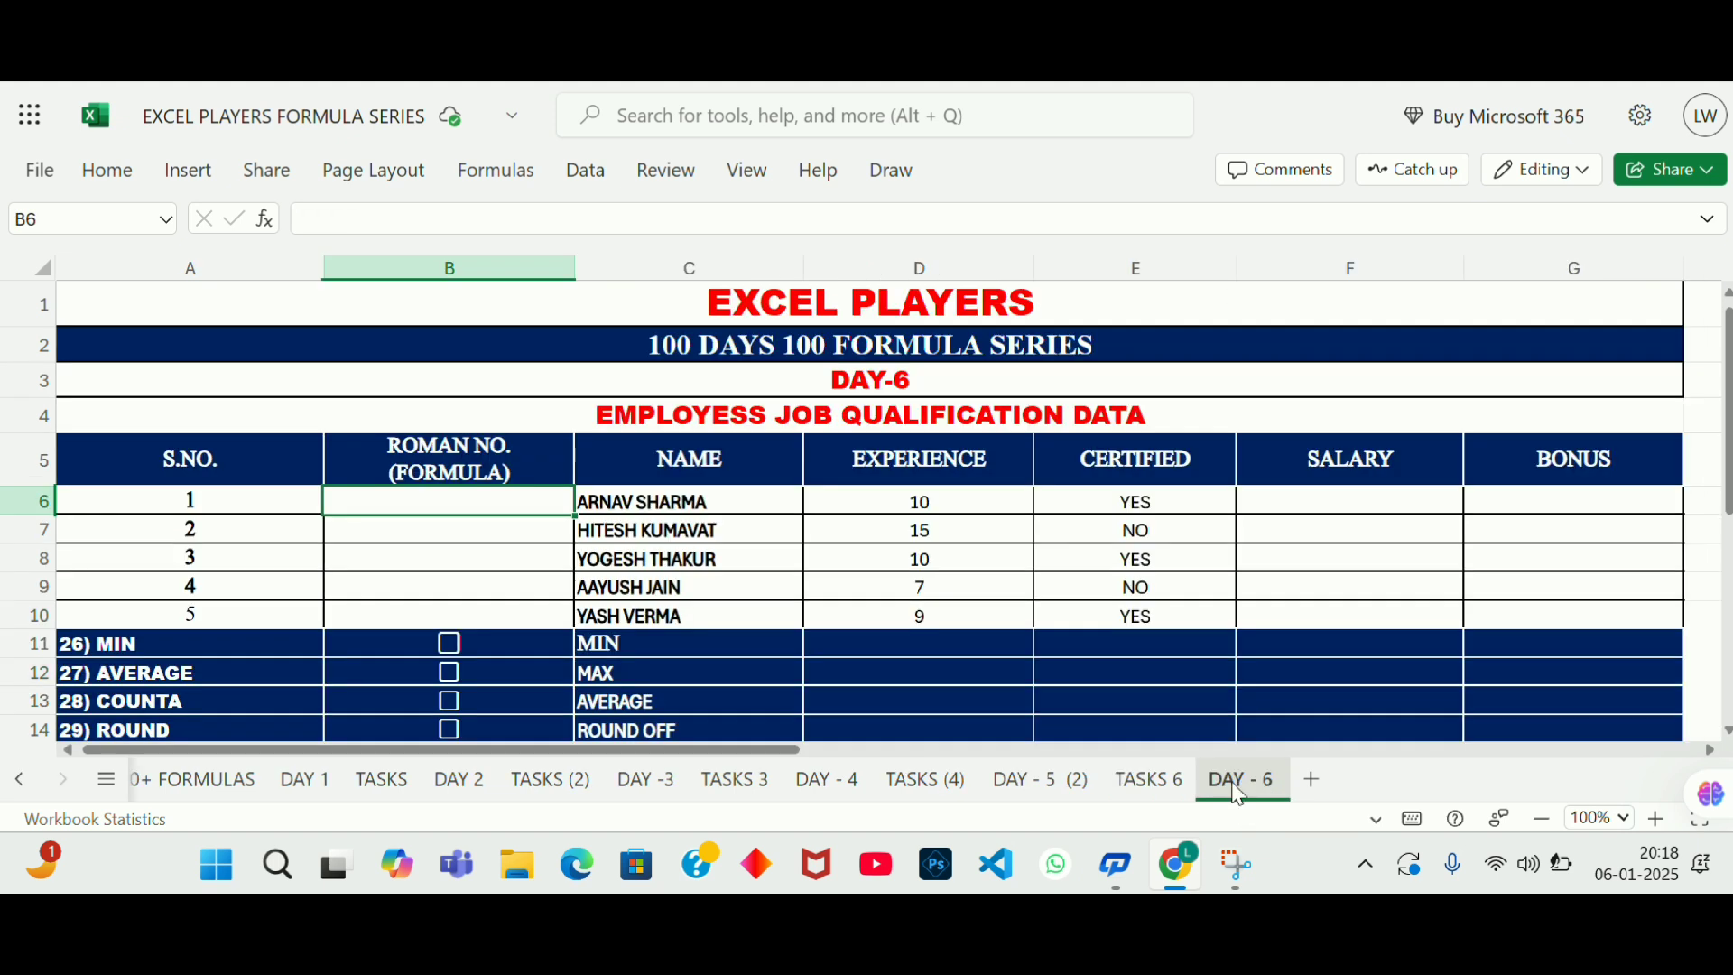
mouse_move(811, 428)
mouse_down()
mouse_move(789, 468)
mouse_move(798, 448)
mouse_up()
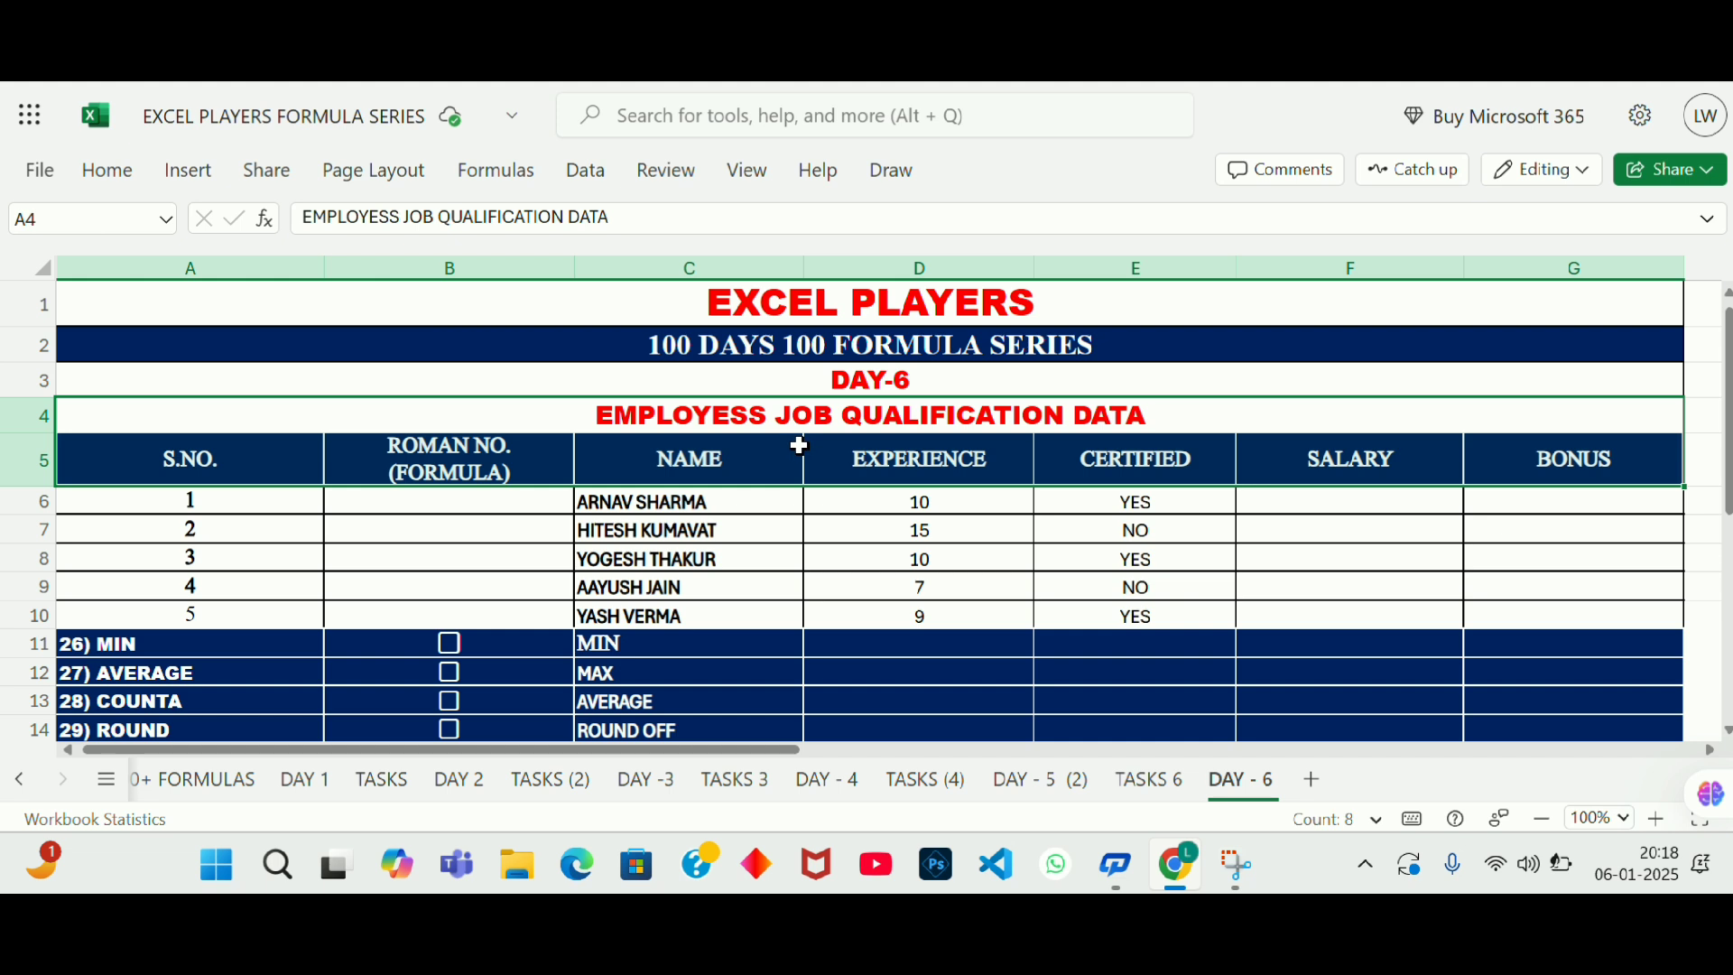
click(297, 461)
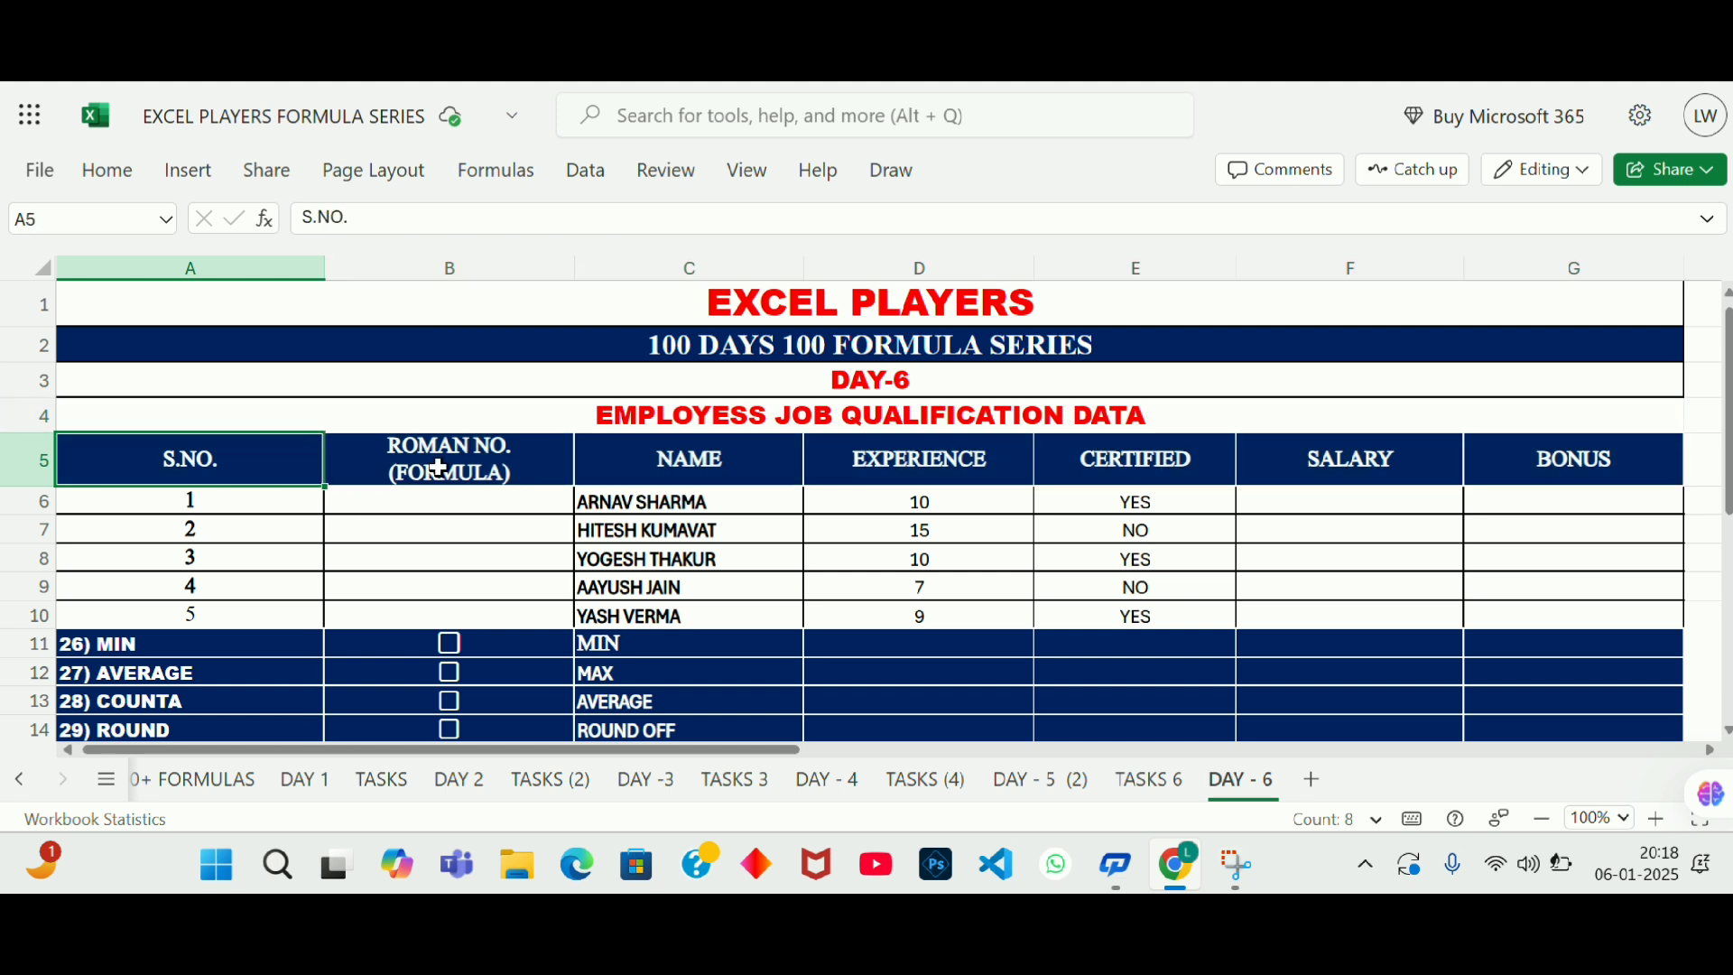
click(781, 422)
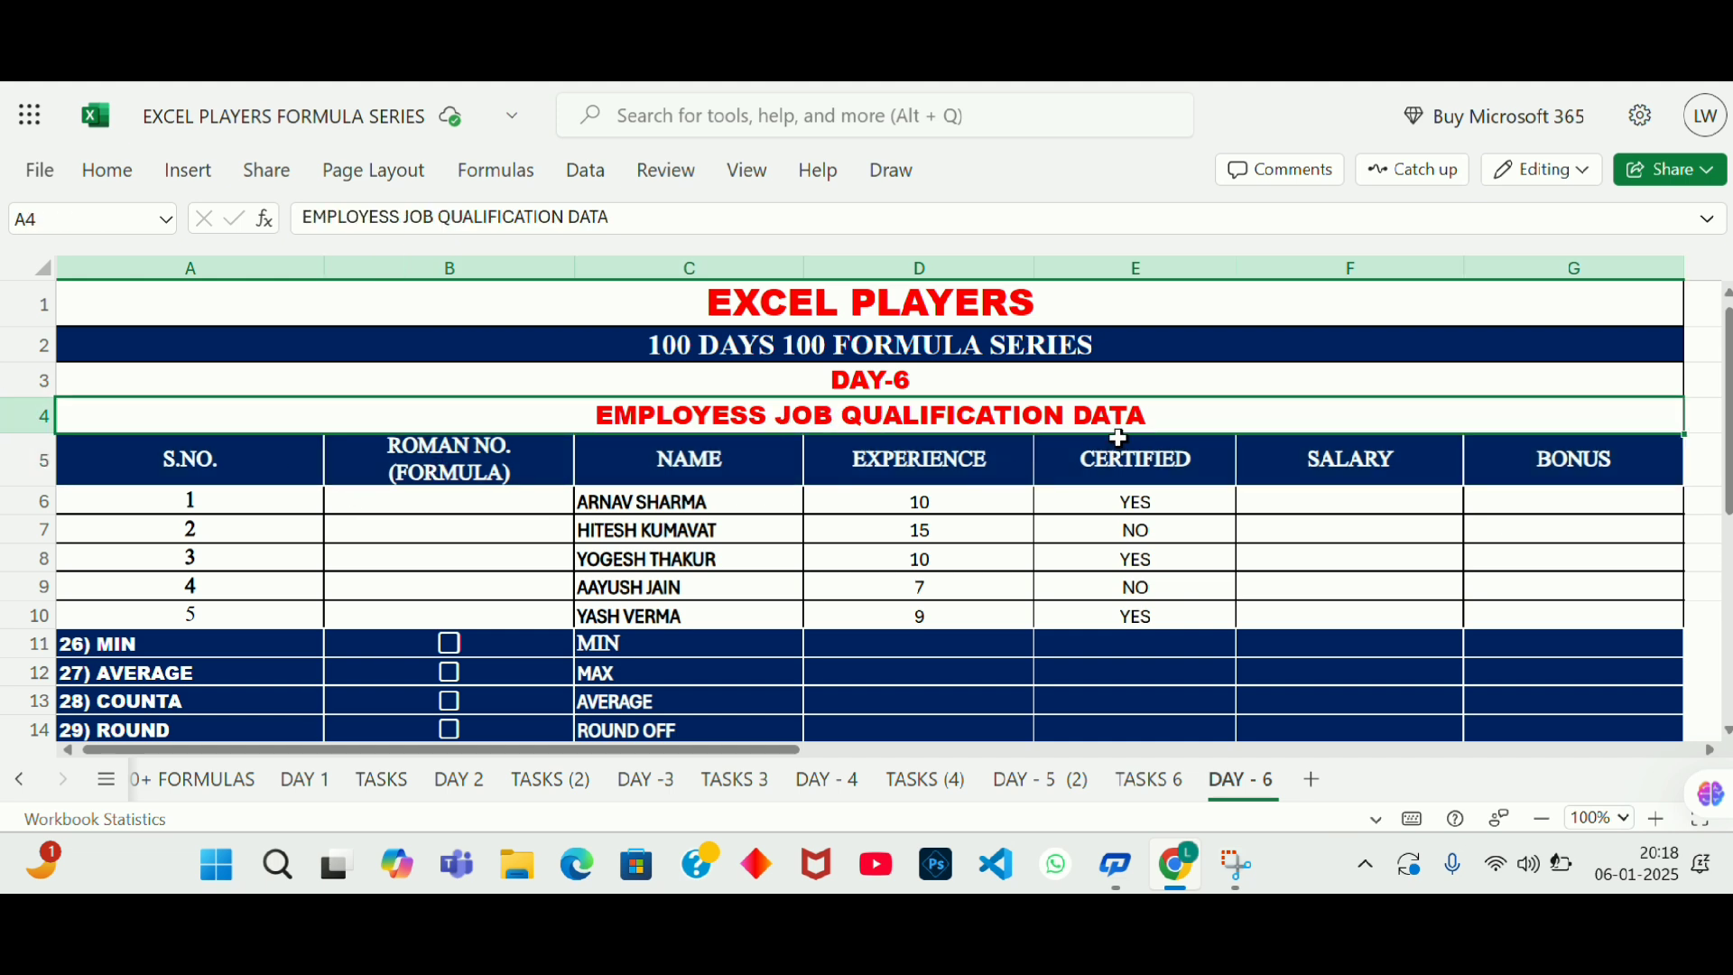
drag(191, 501, 268, 605)
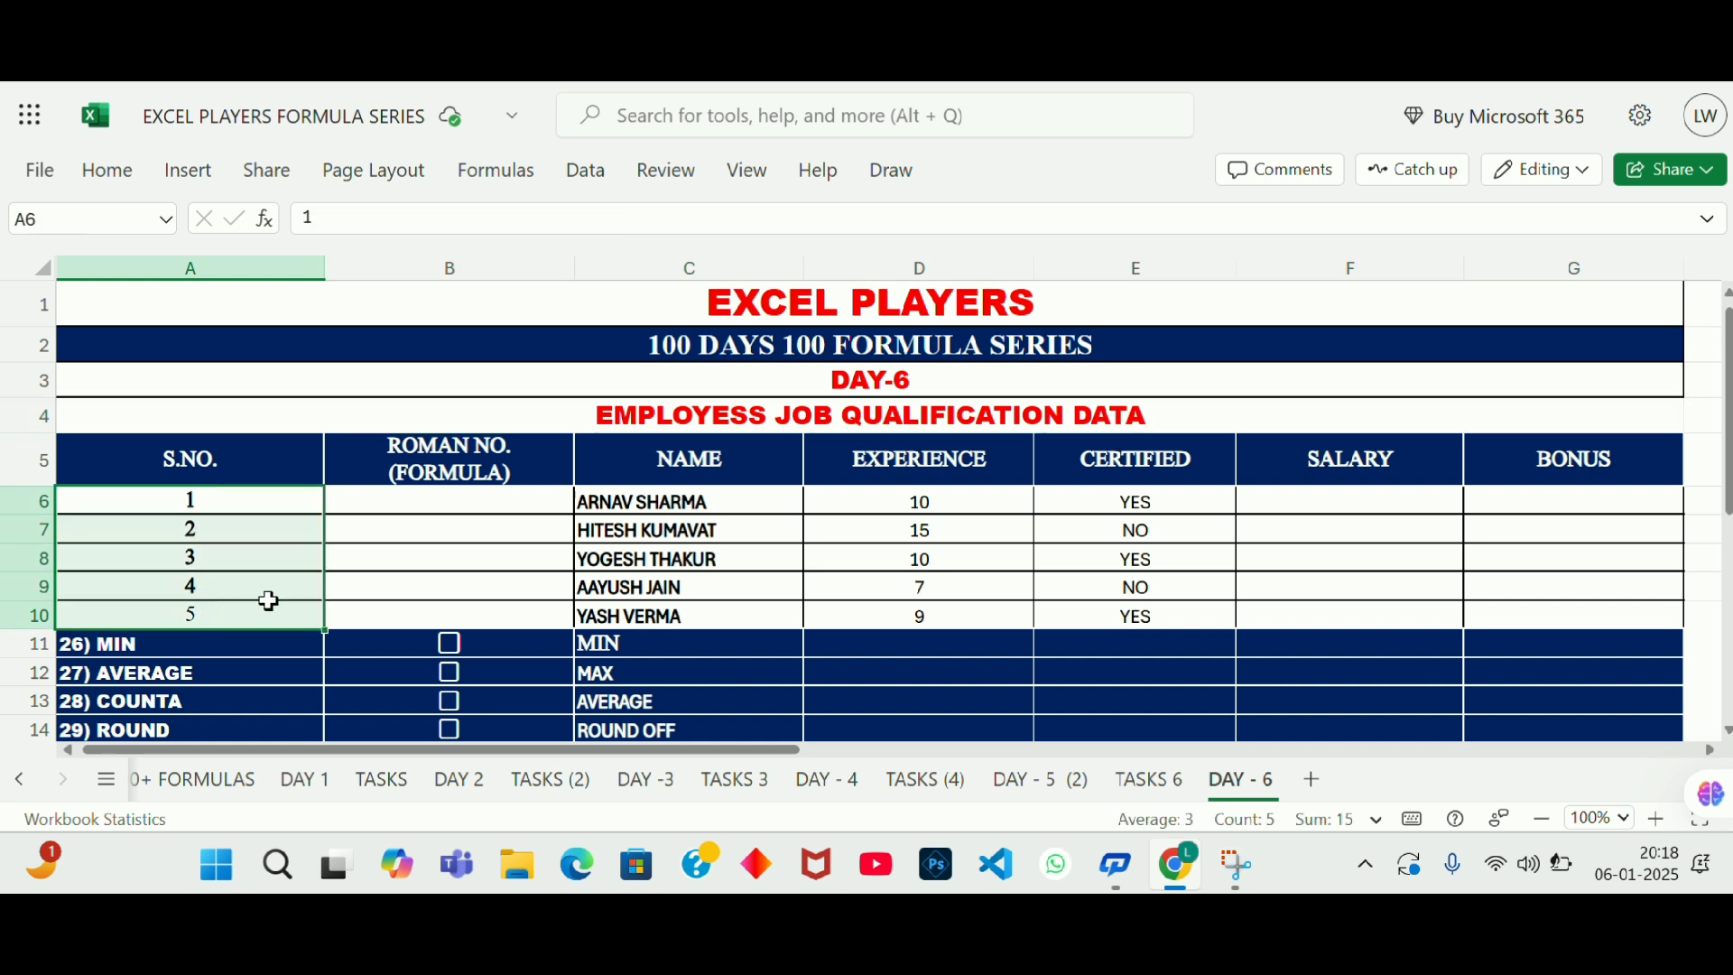
click(461, 511)
drag(239, 497, 240, 643)
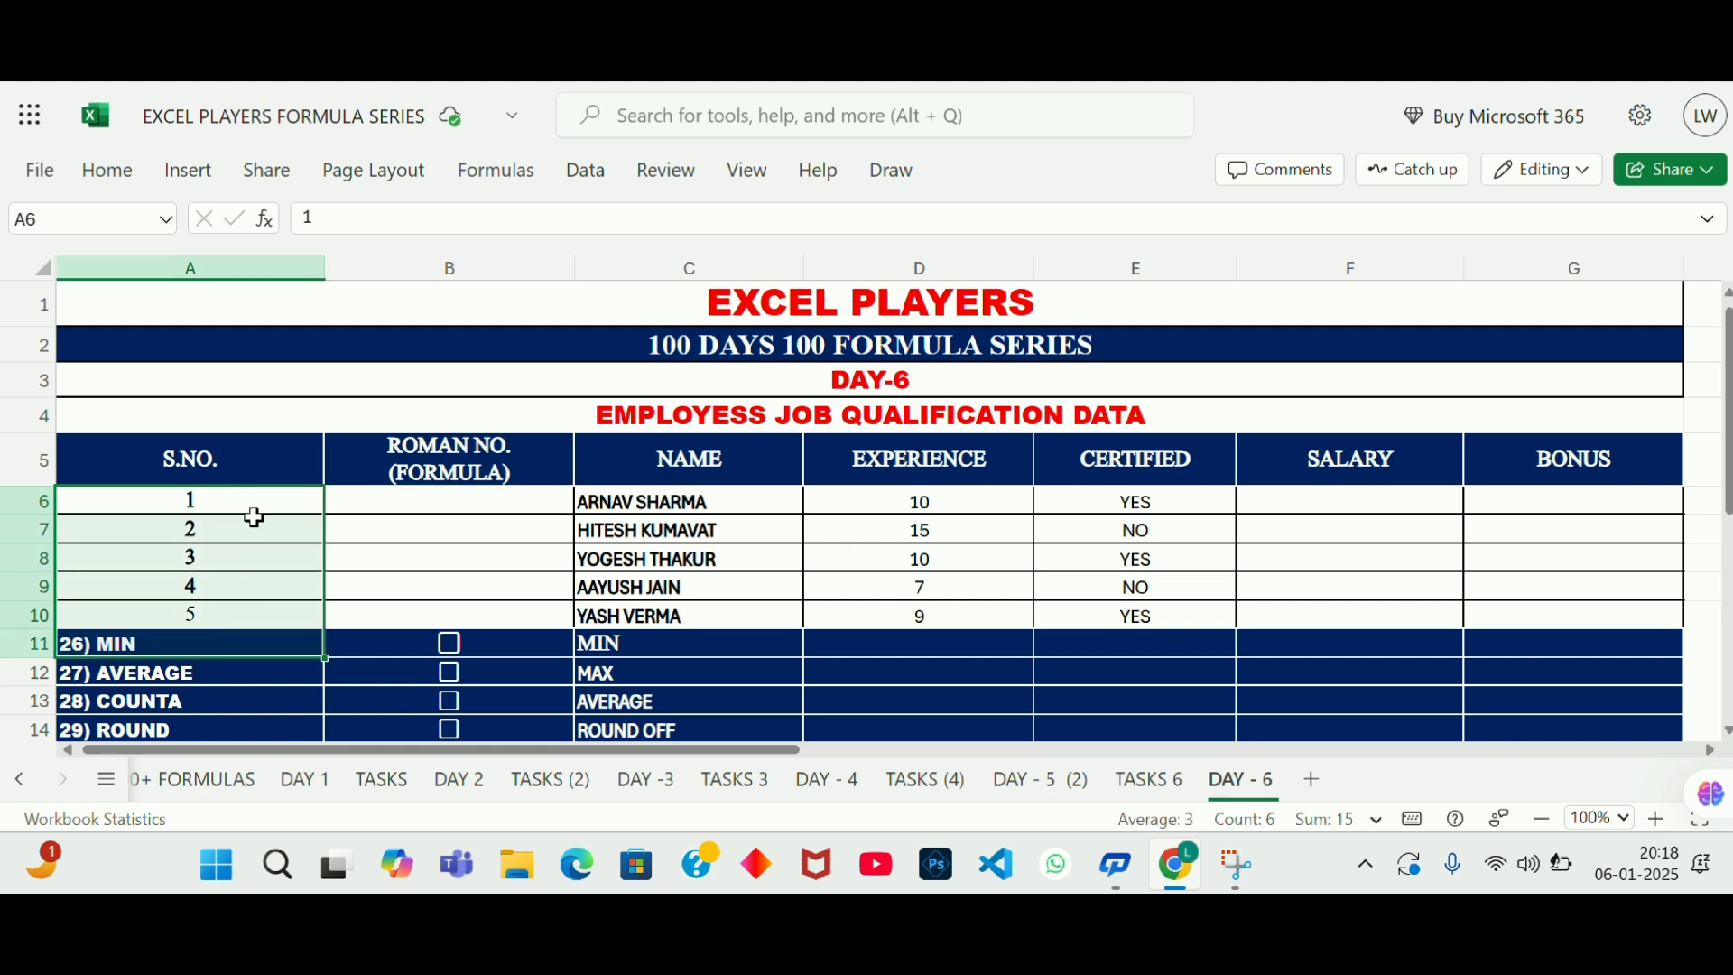
Step: Enter =ROMAN(A6) in B6 to convert the serial number to a Roman numeral, and fill the formula through B10
click(455, 507)
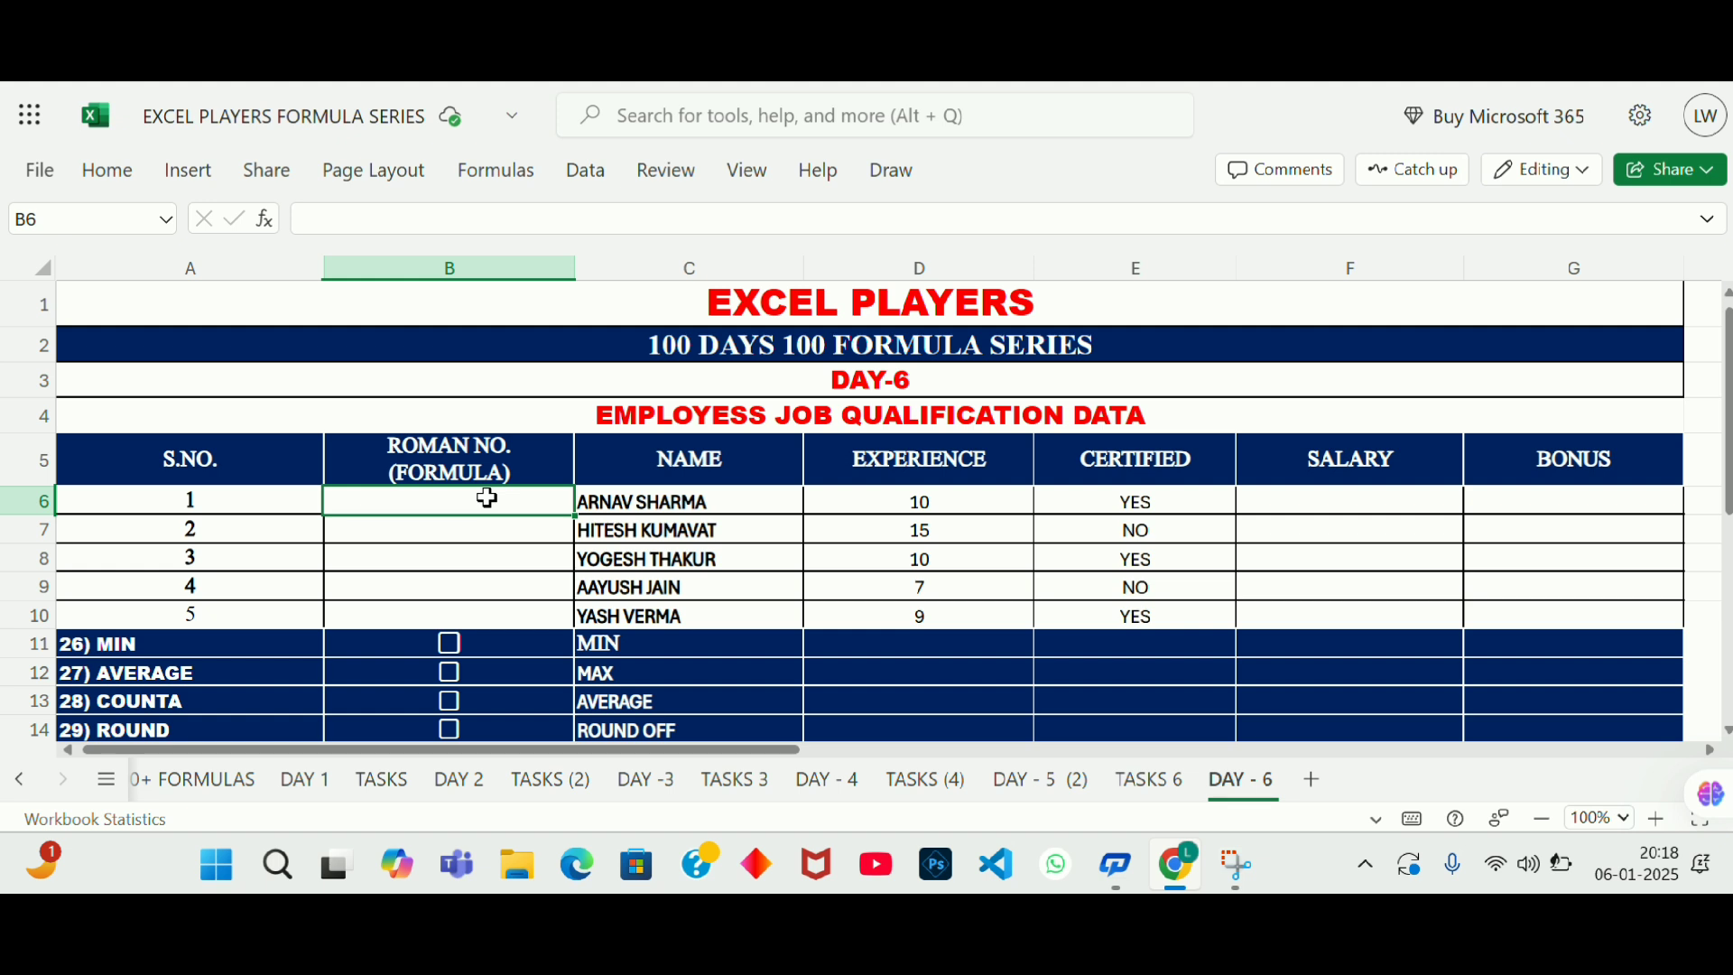
text(=)
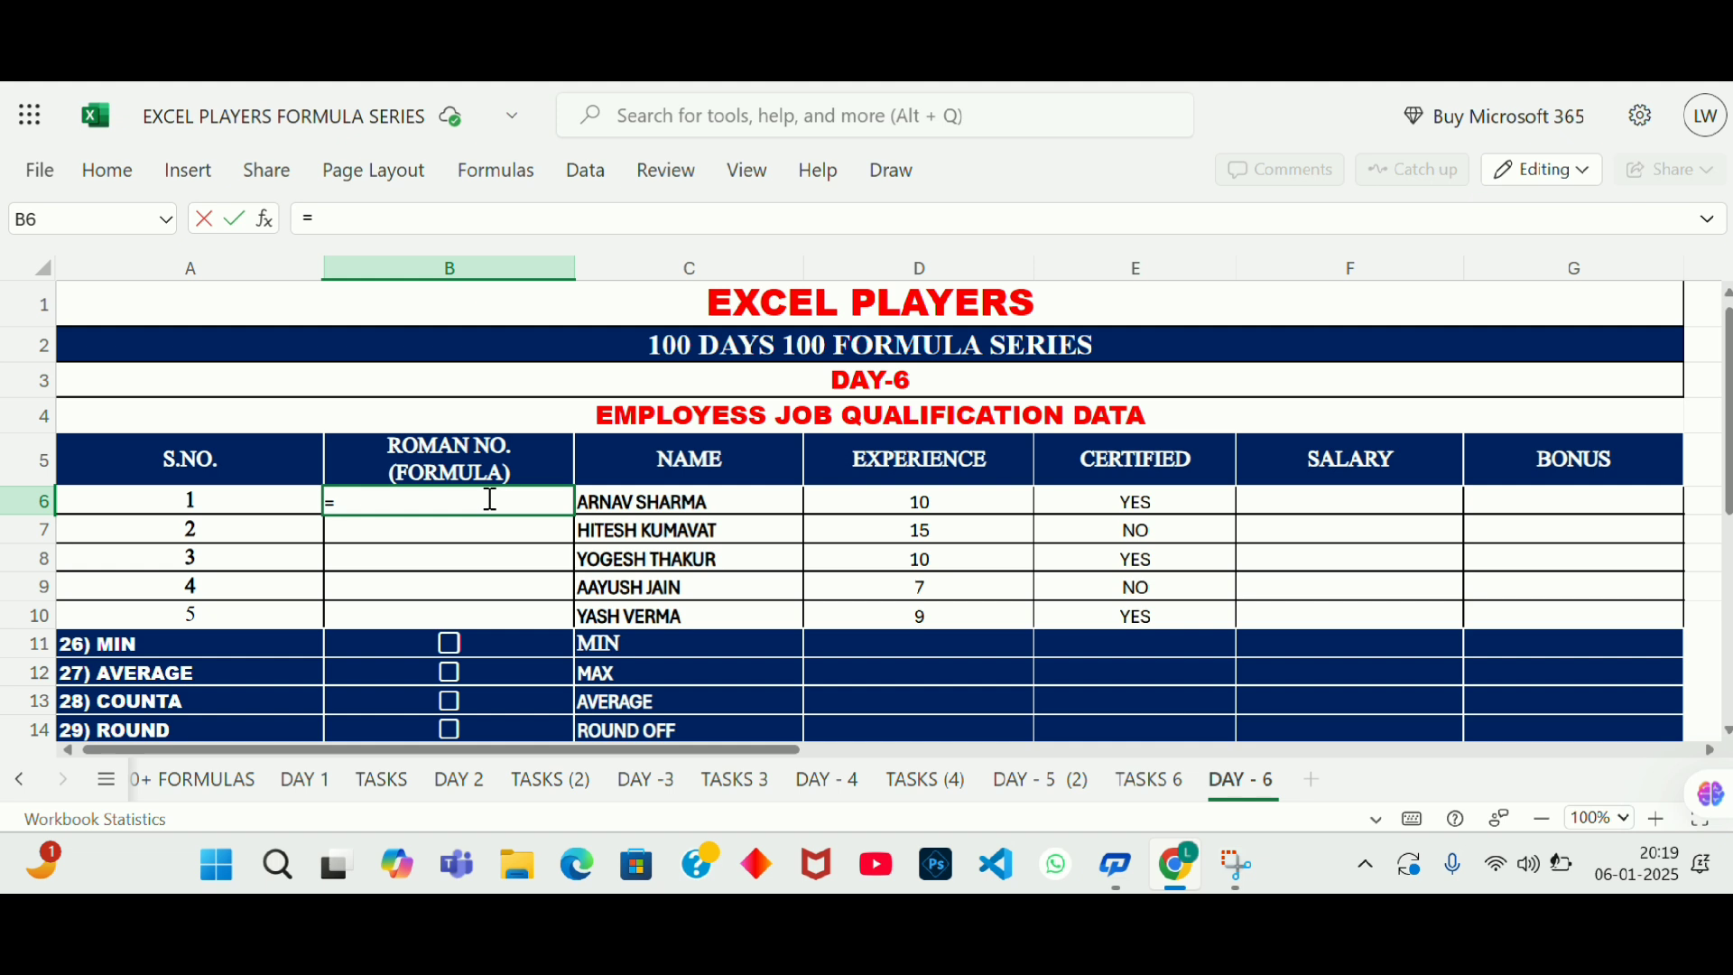
text(ROM)
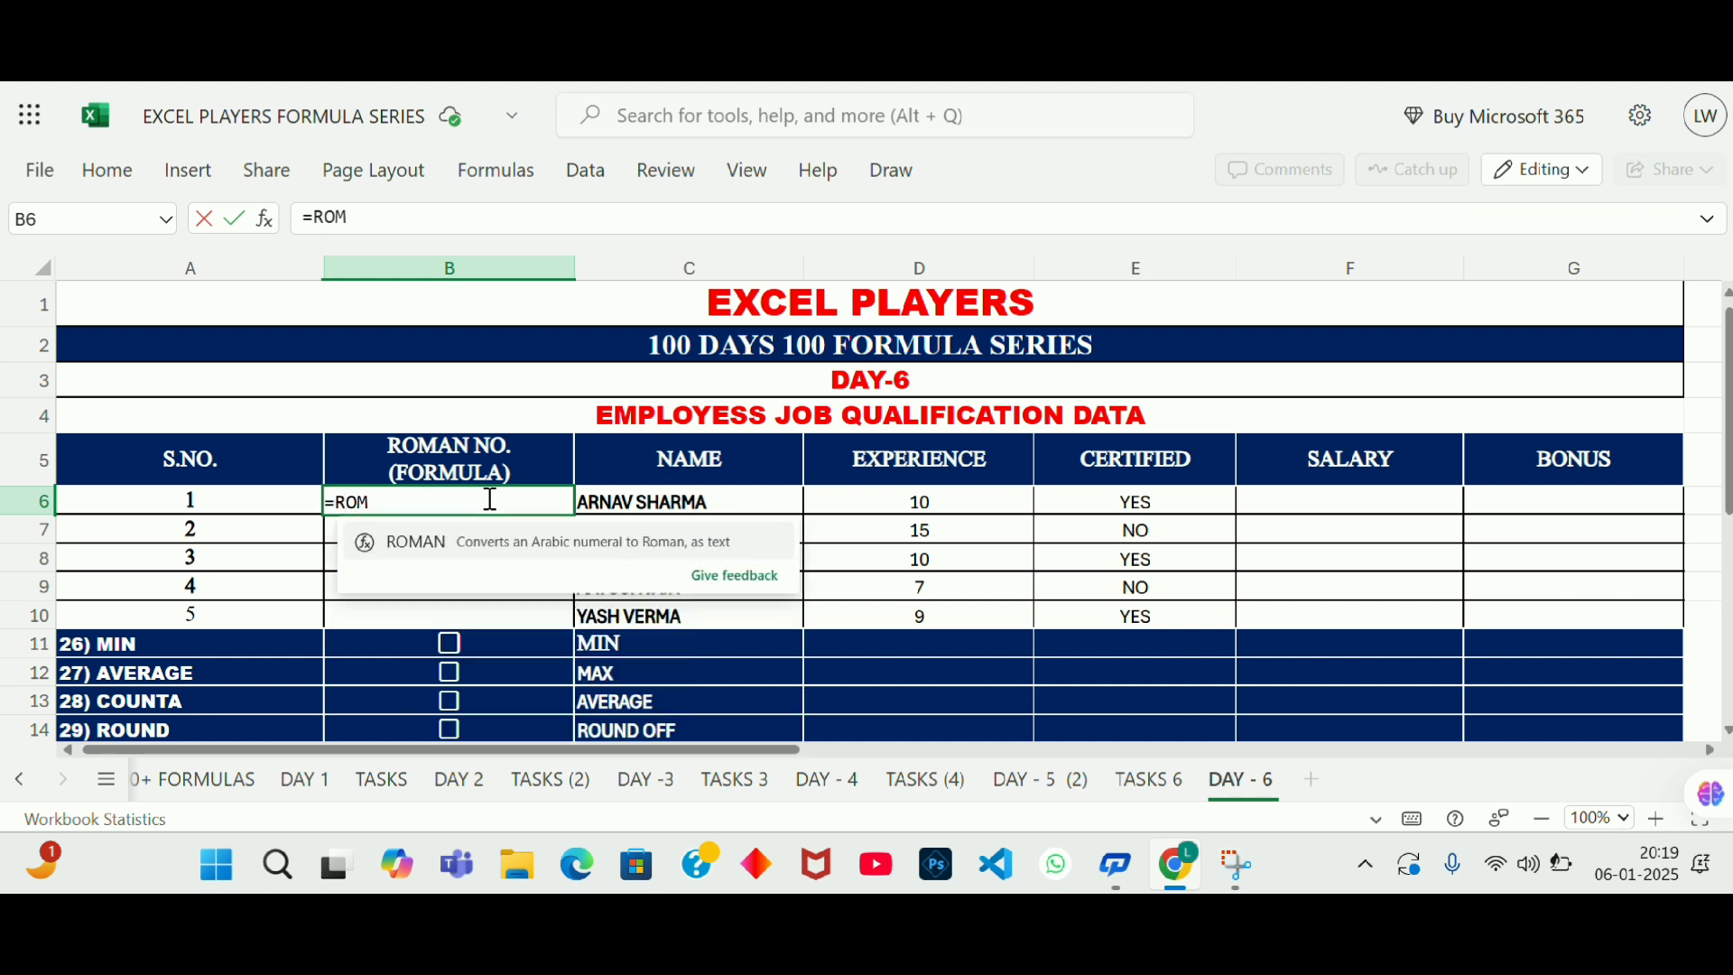
text(AN()
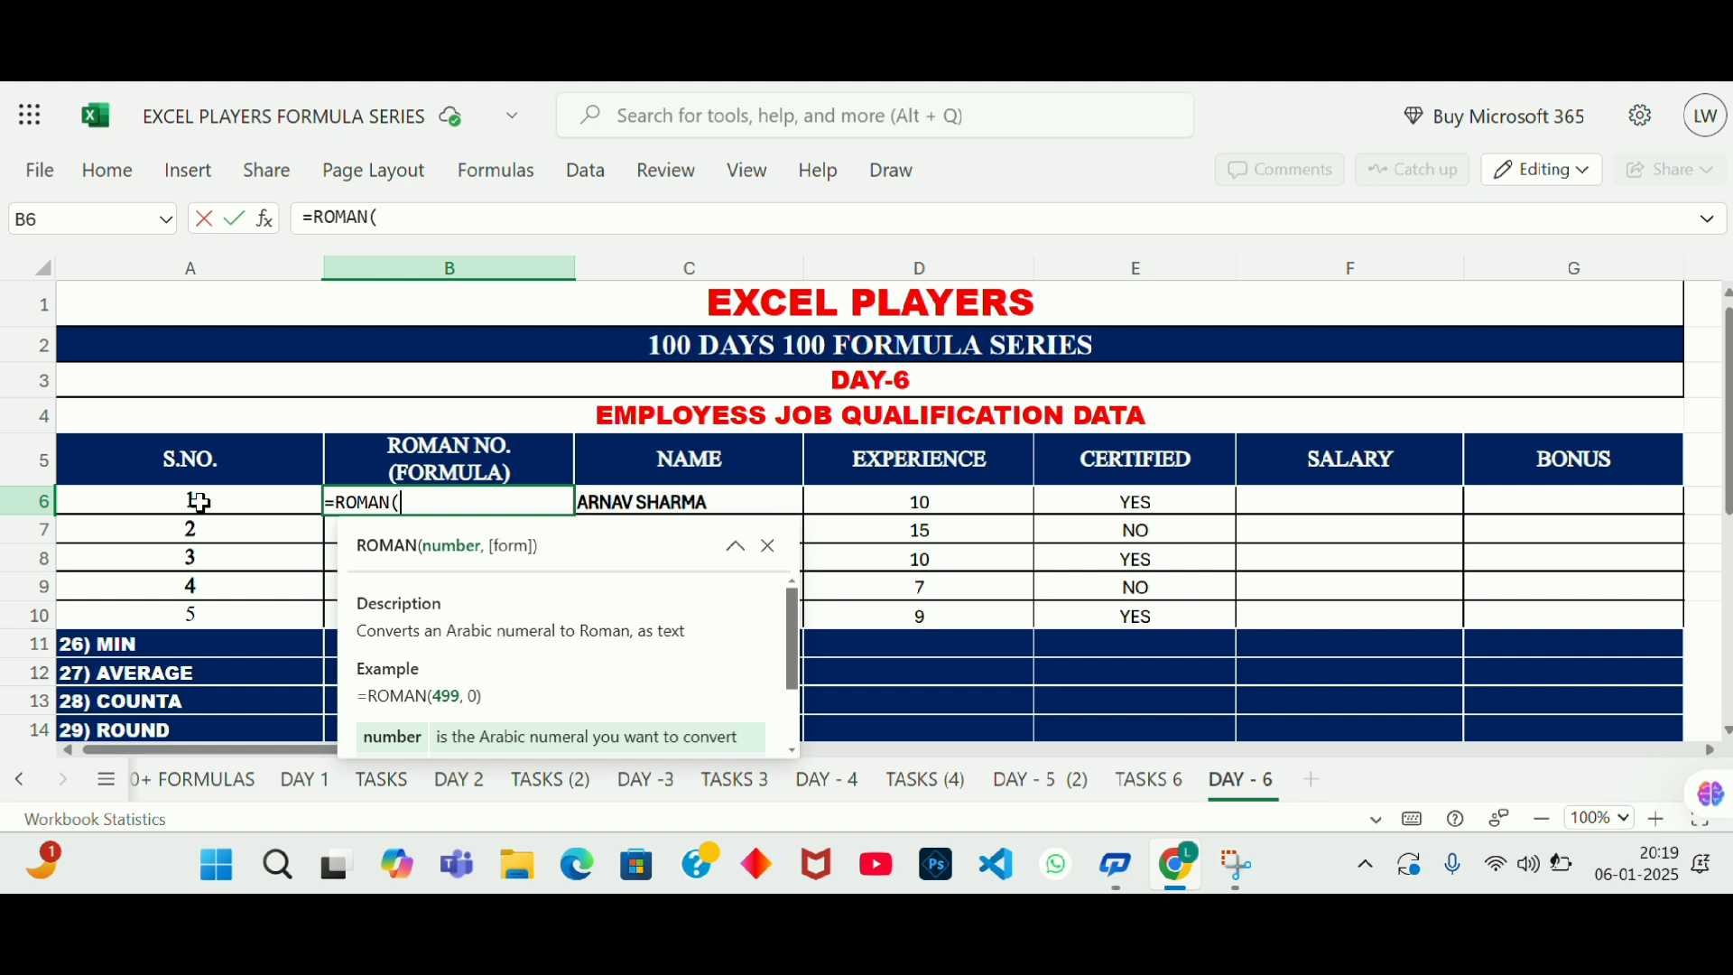
click(239, 508)
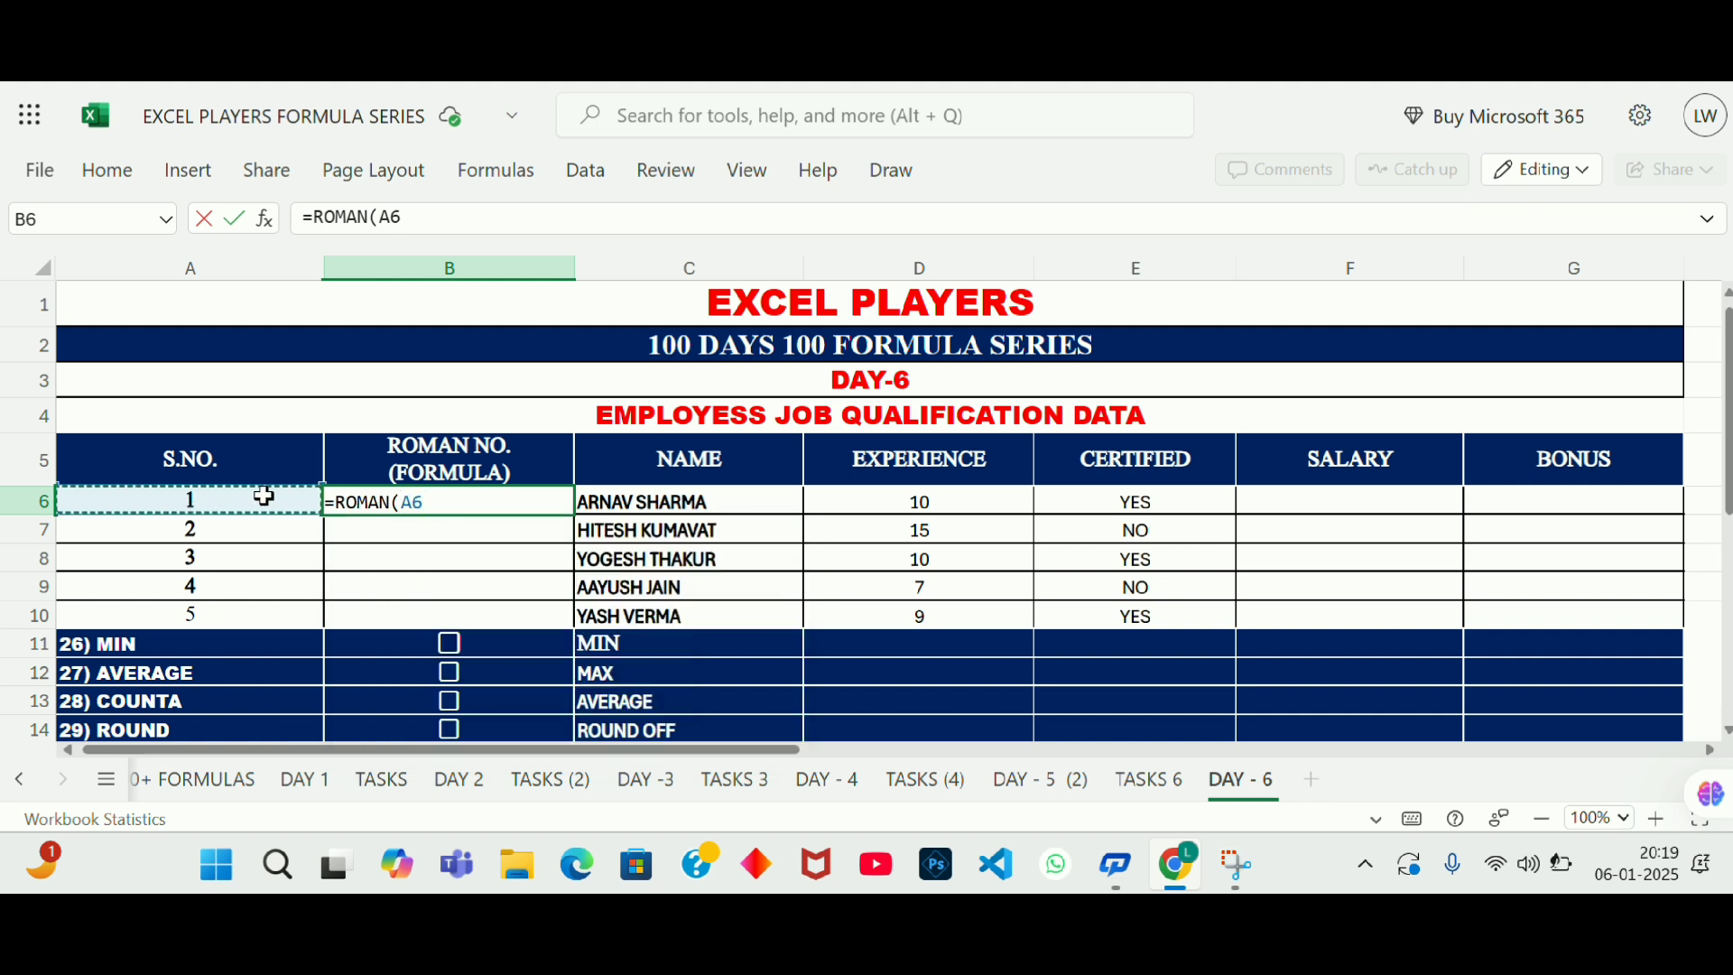
text())
key(Return)
key(Up)
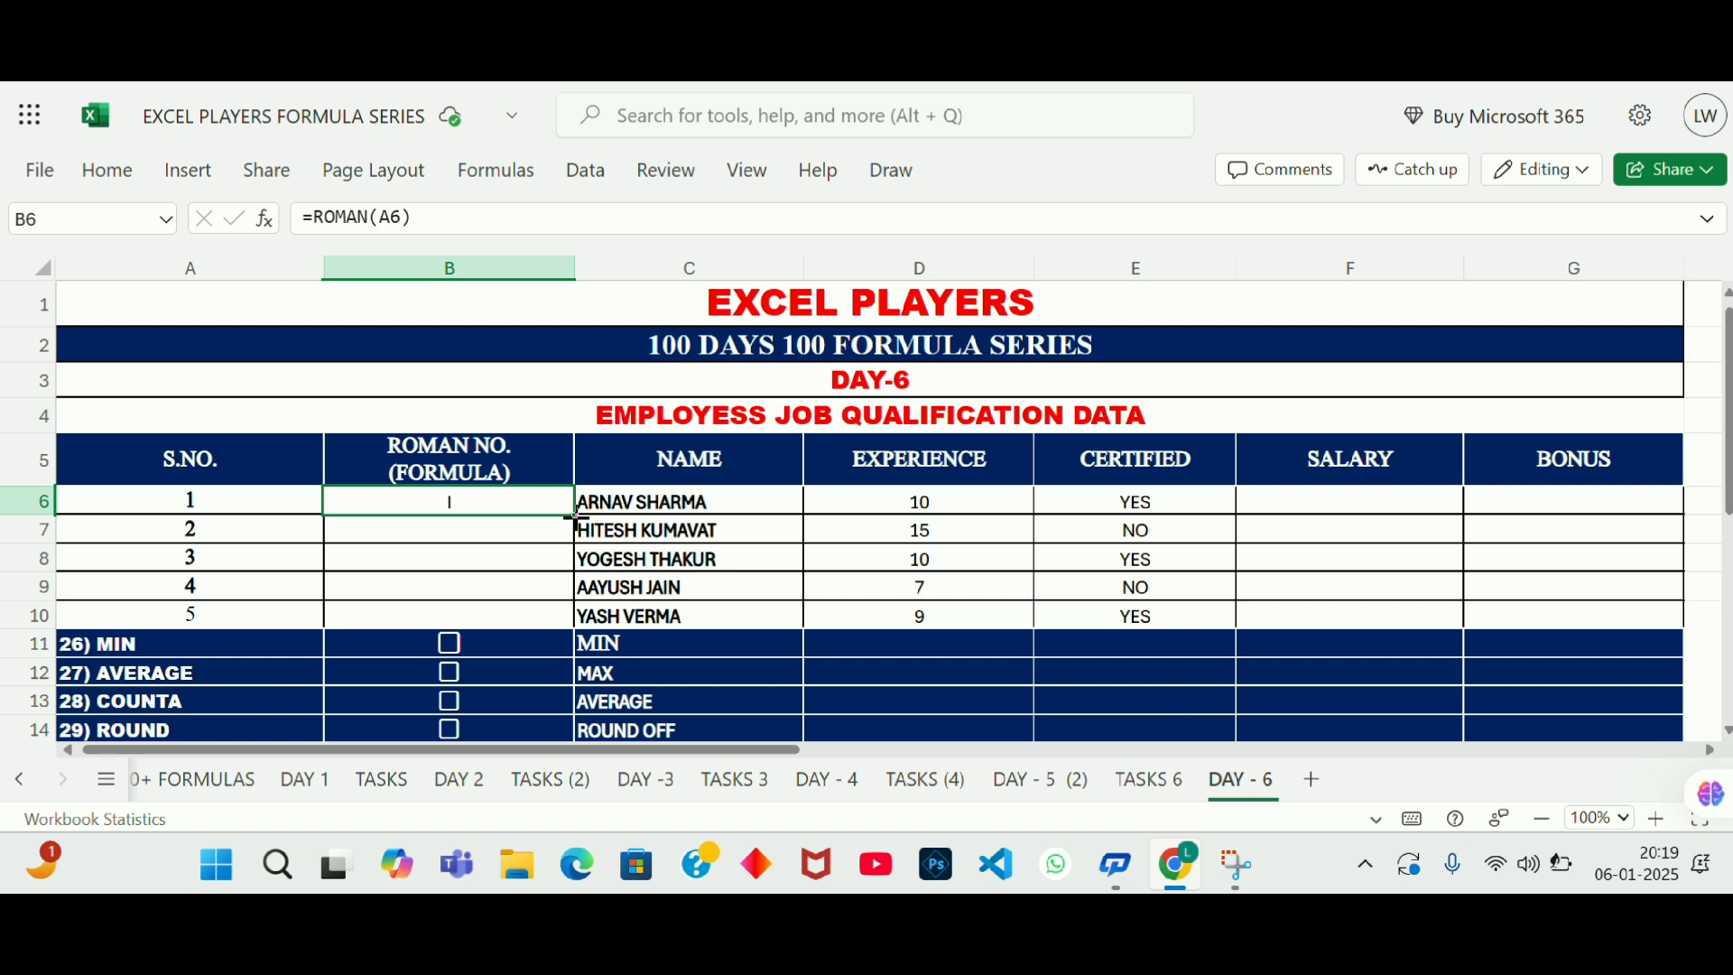
drag(574, 517, 575, 614)
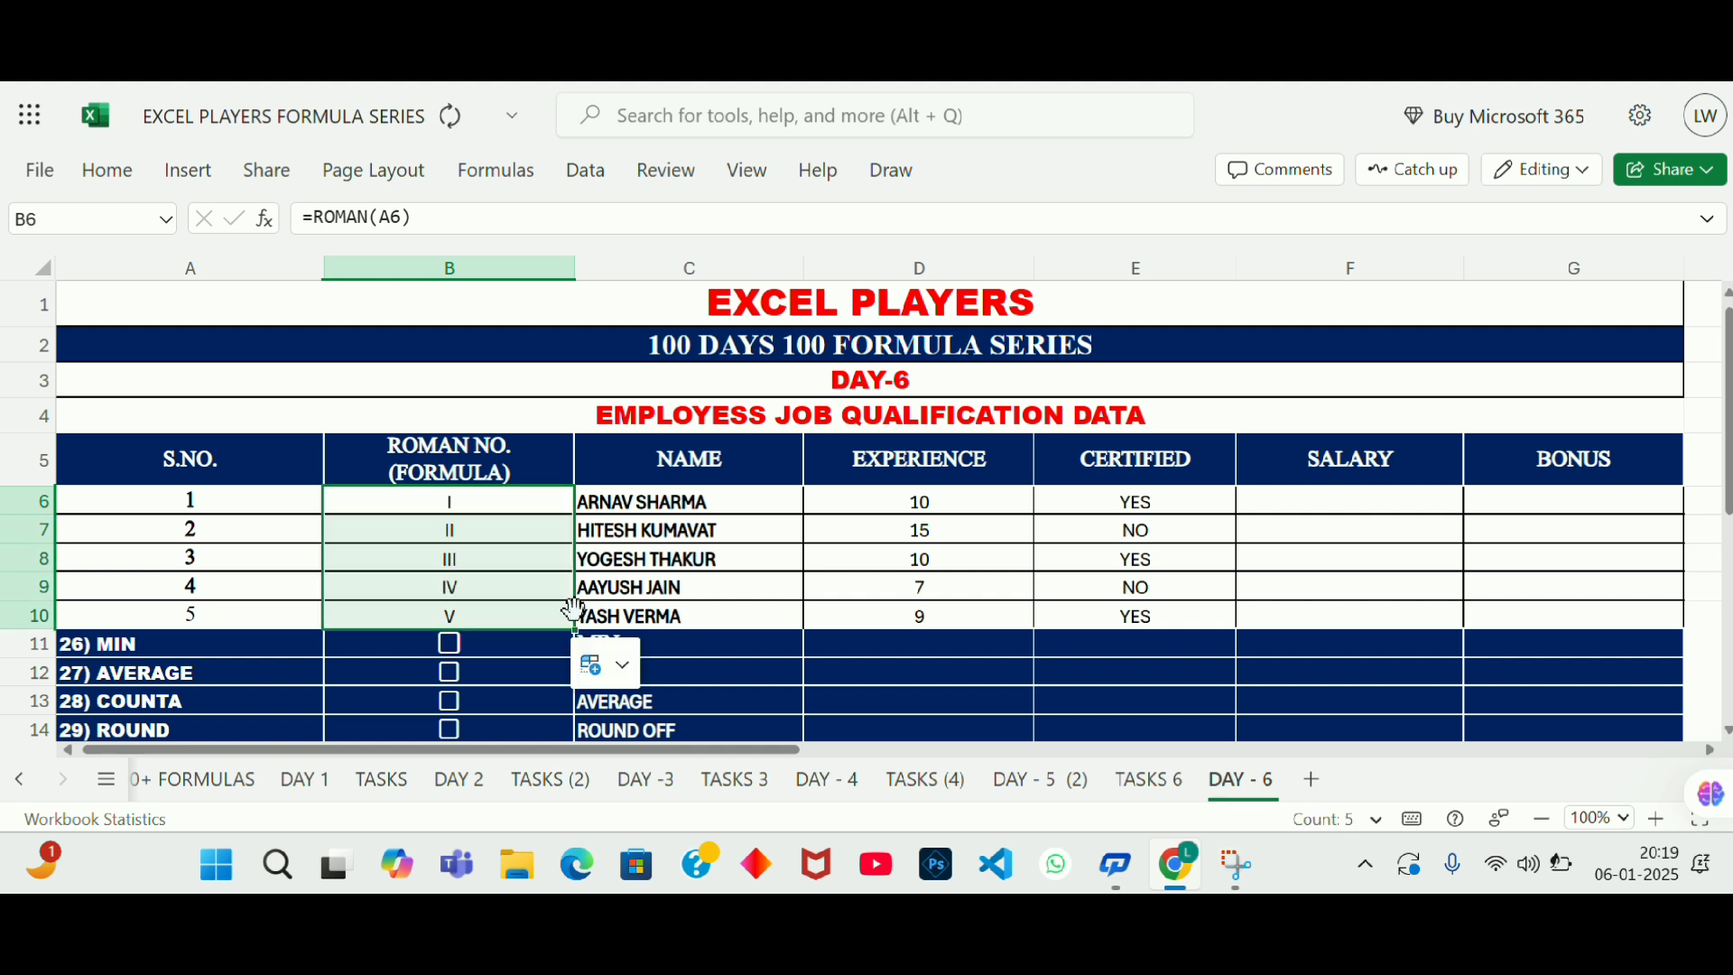
Step: Compare the Roman numerals with the serial numbers and examine the NAME, EXPERIENCE, CERTIFIED and empty SALARY columns
drag(522, 502, 519, 610)
drag(186, 503, 193, 611)
click(393, 502)
drag(393, 502, 388, 609)
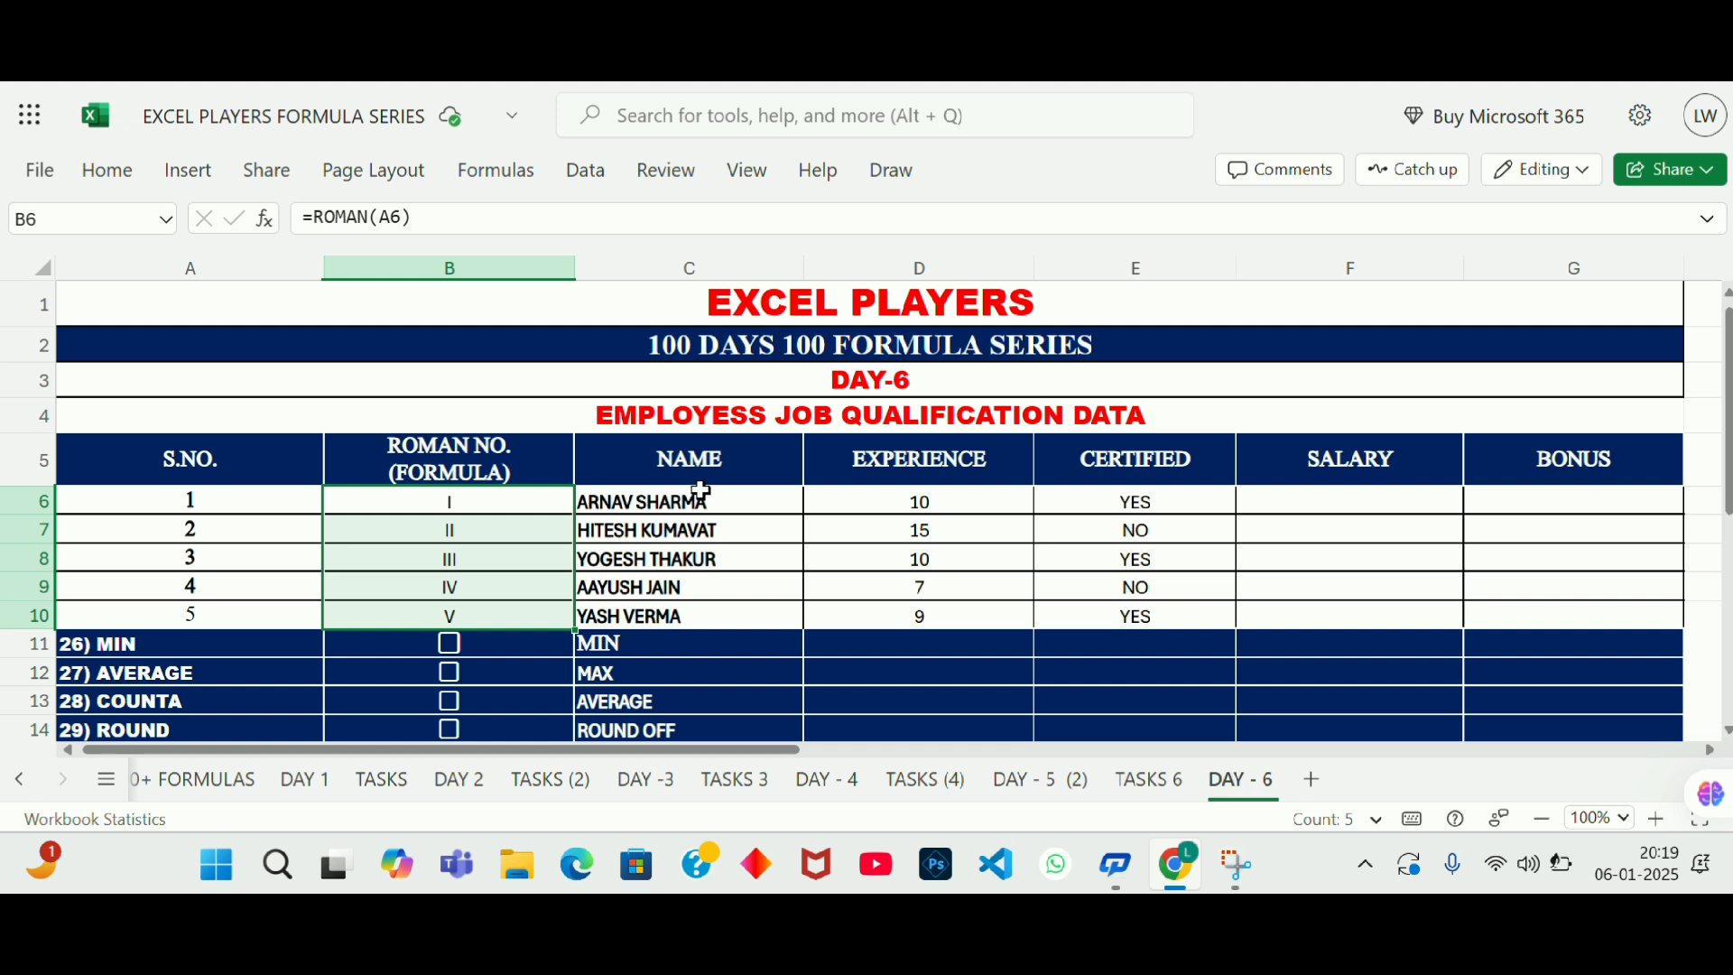
drag(708, 499, 708, 583)
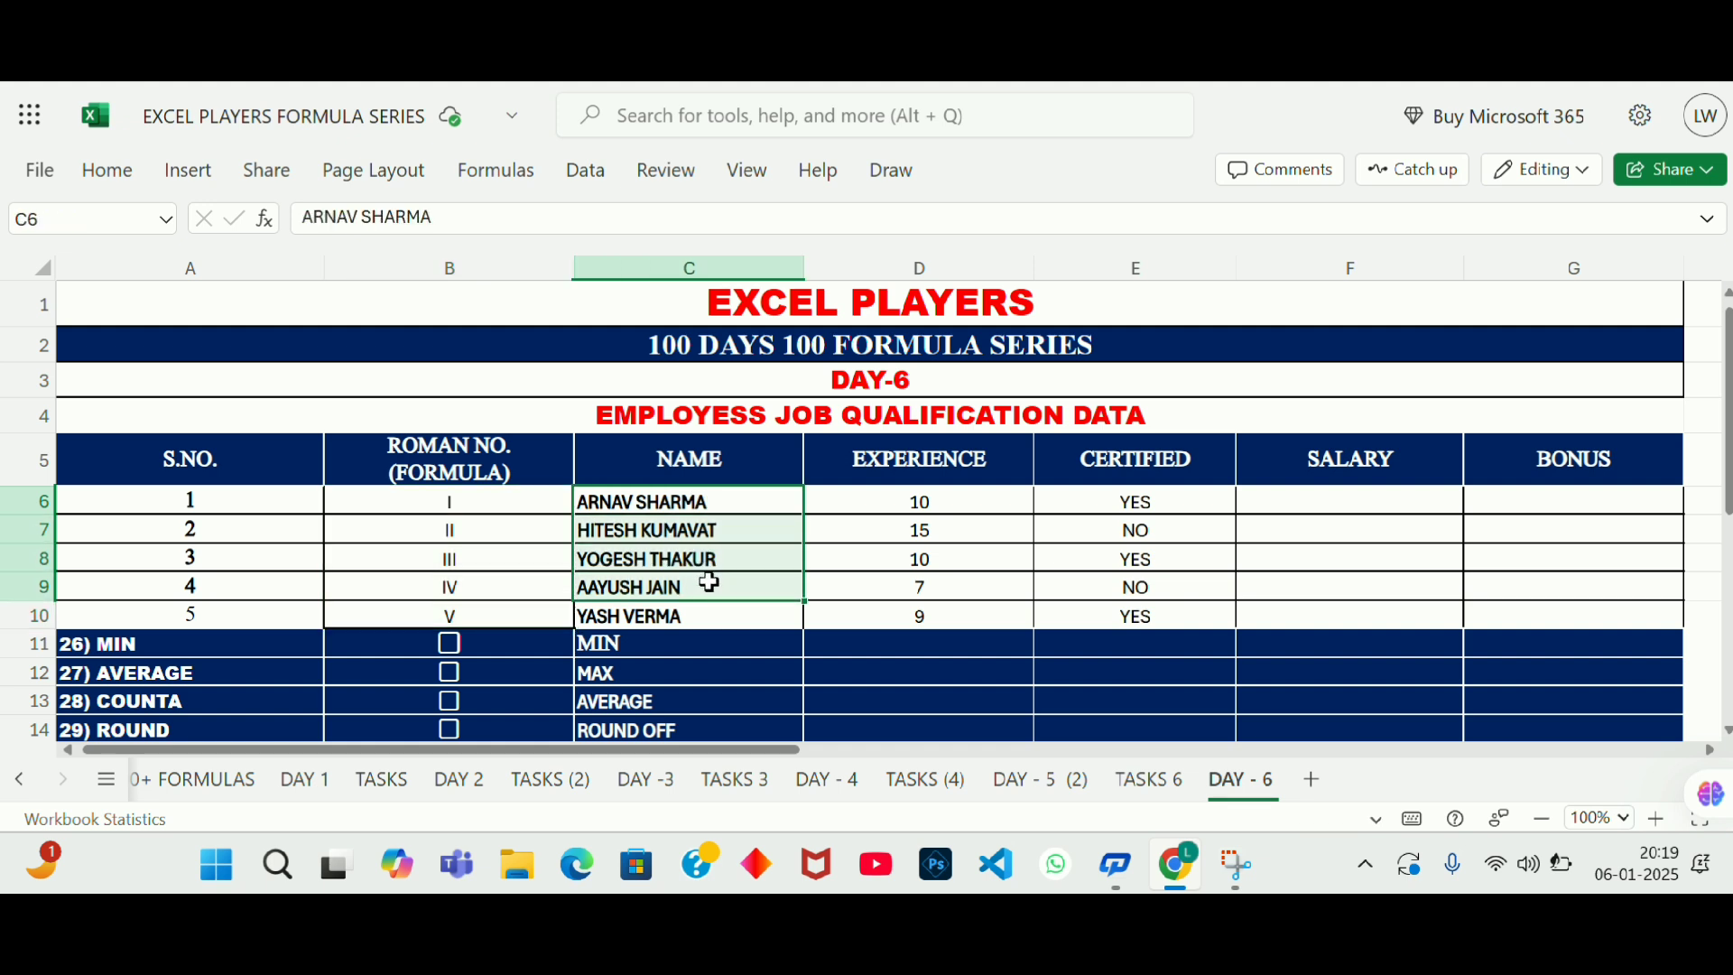
click(1008, 502)
drag(1009, 502, 1005, 572)
drag(1181, 494, 1183, 618)
click(1170, 503)
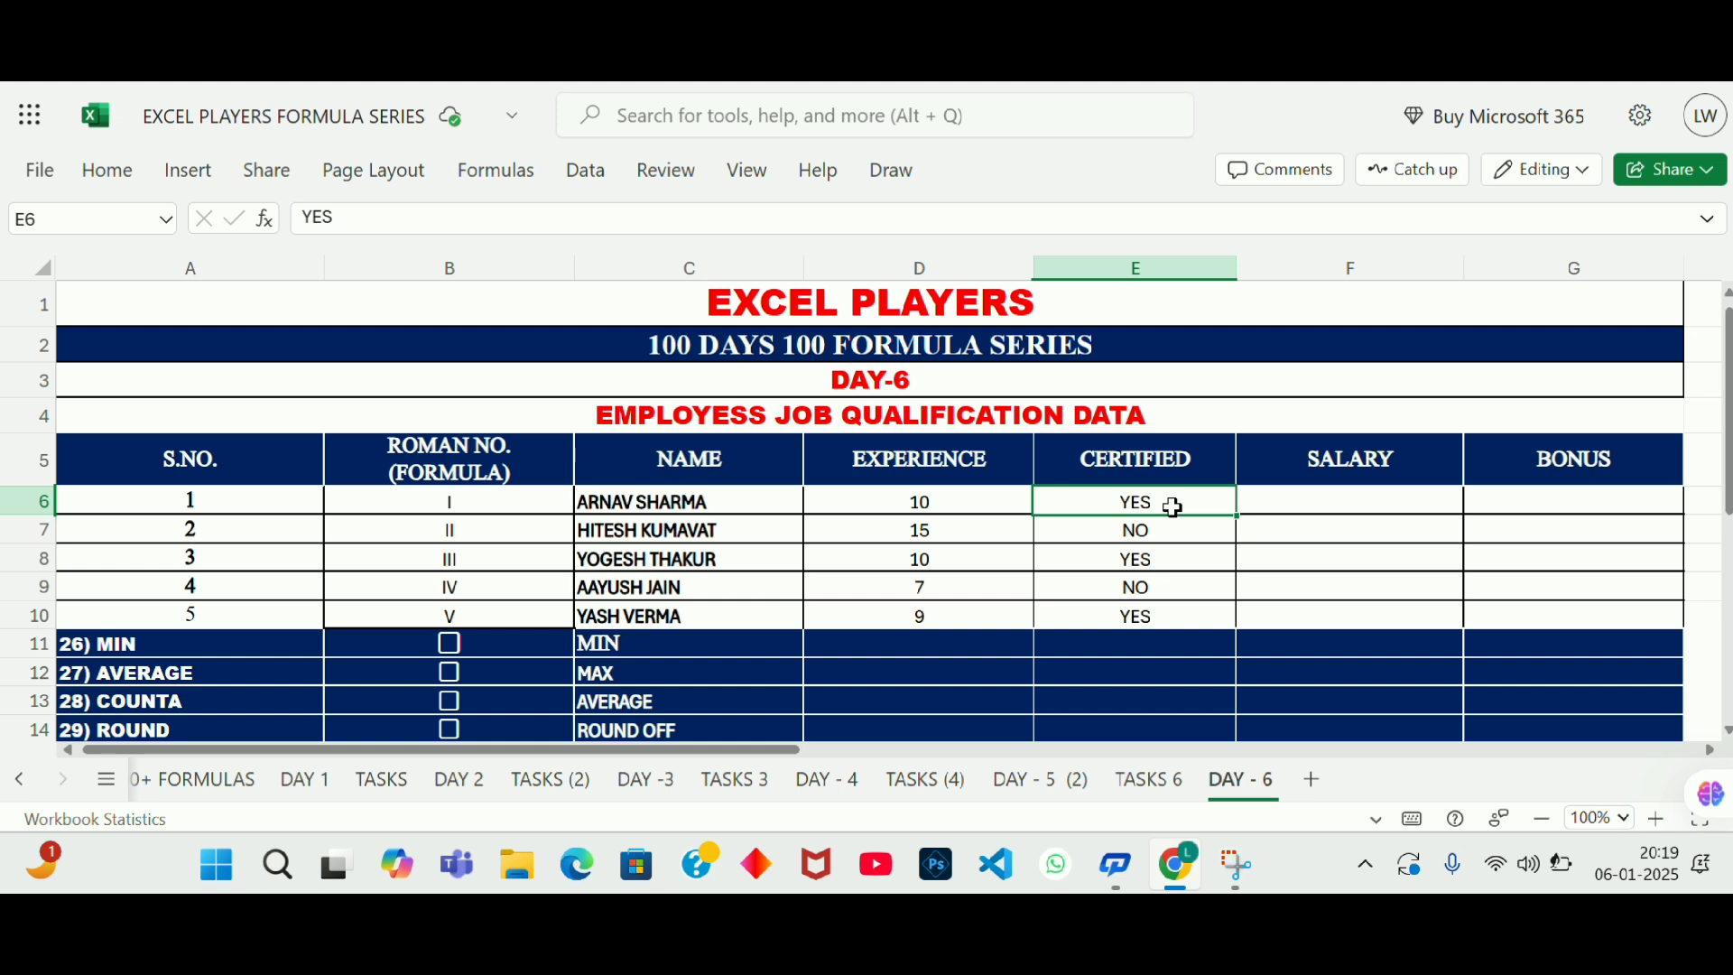
click(1176, 535)
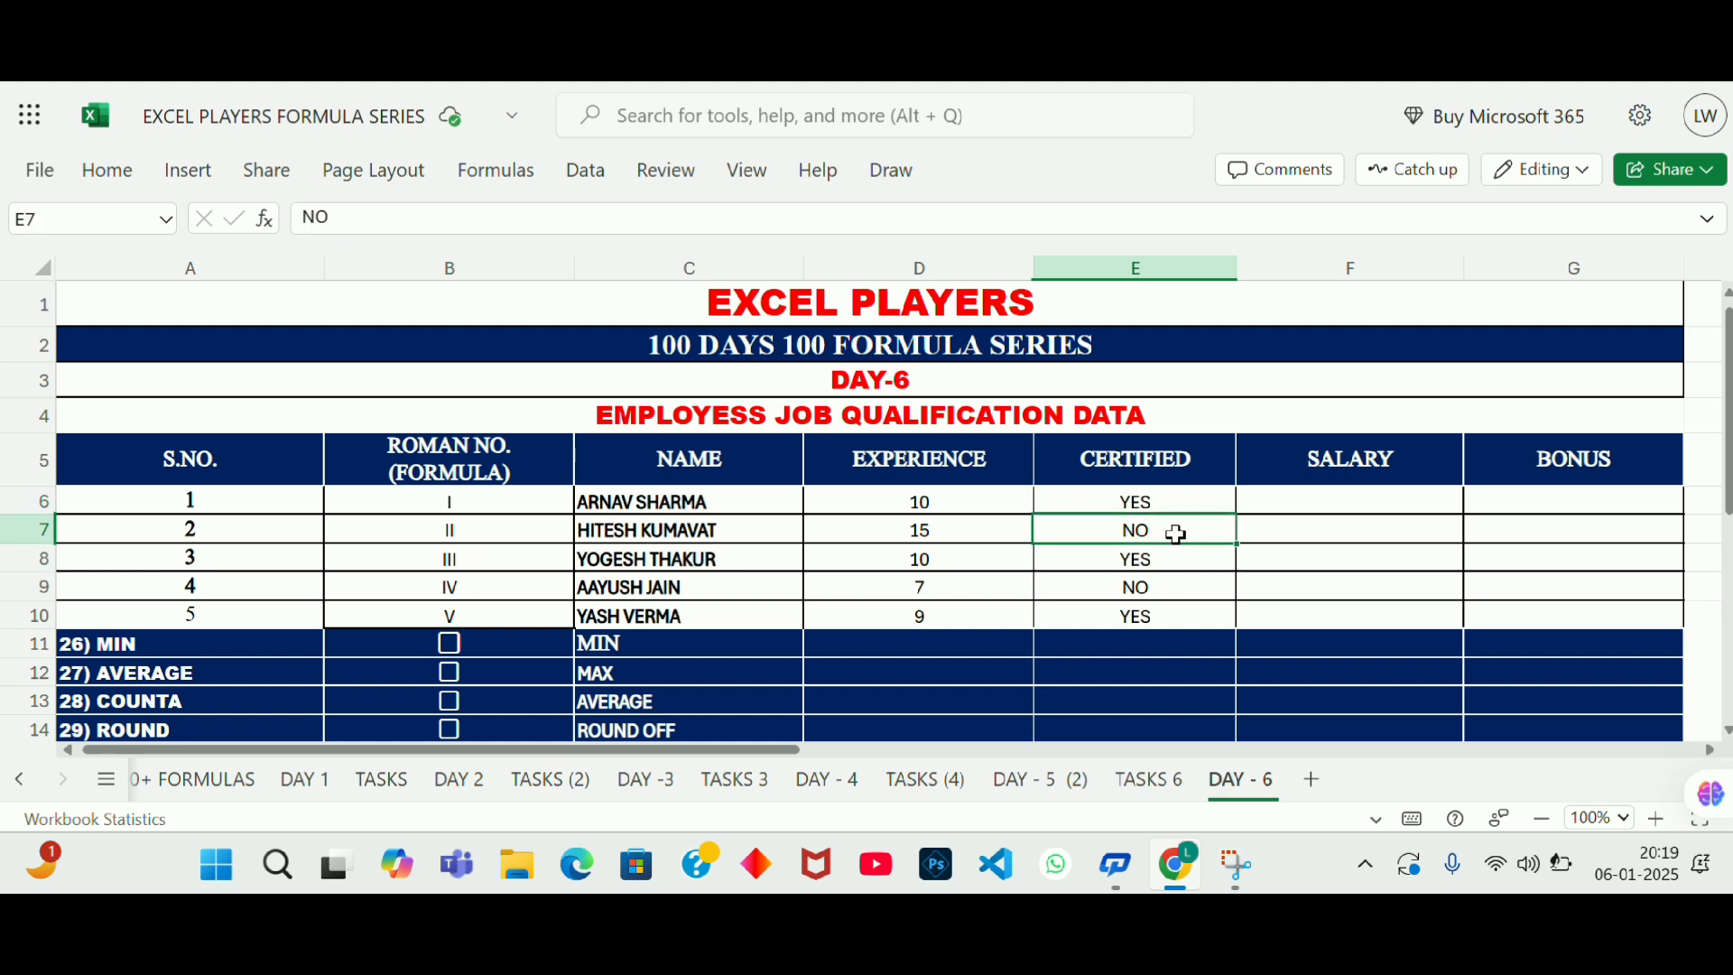
click(1262, 507)
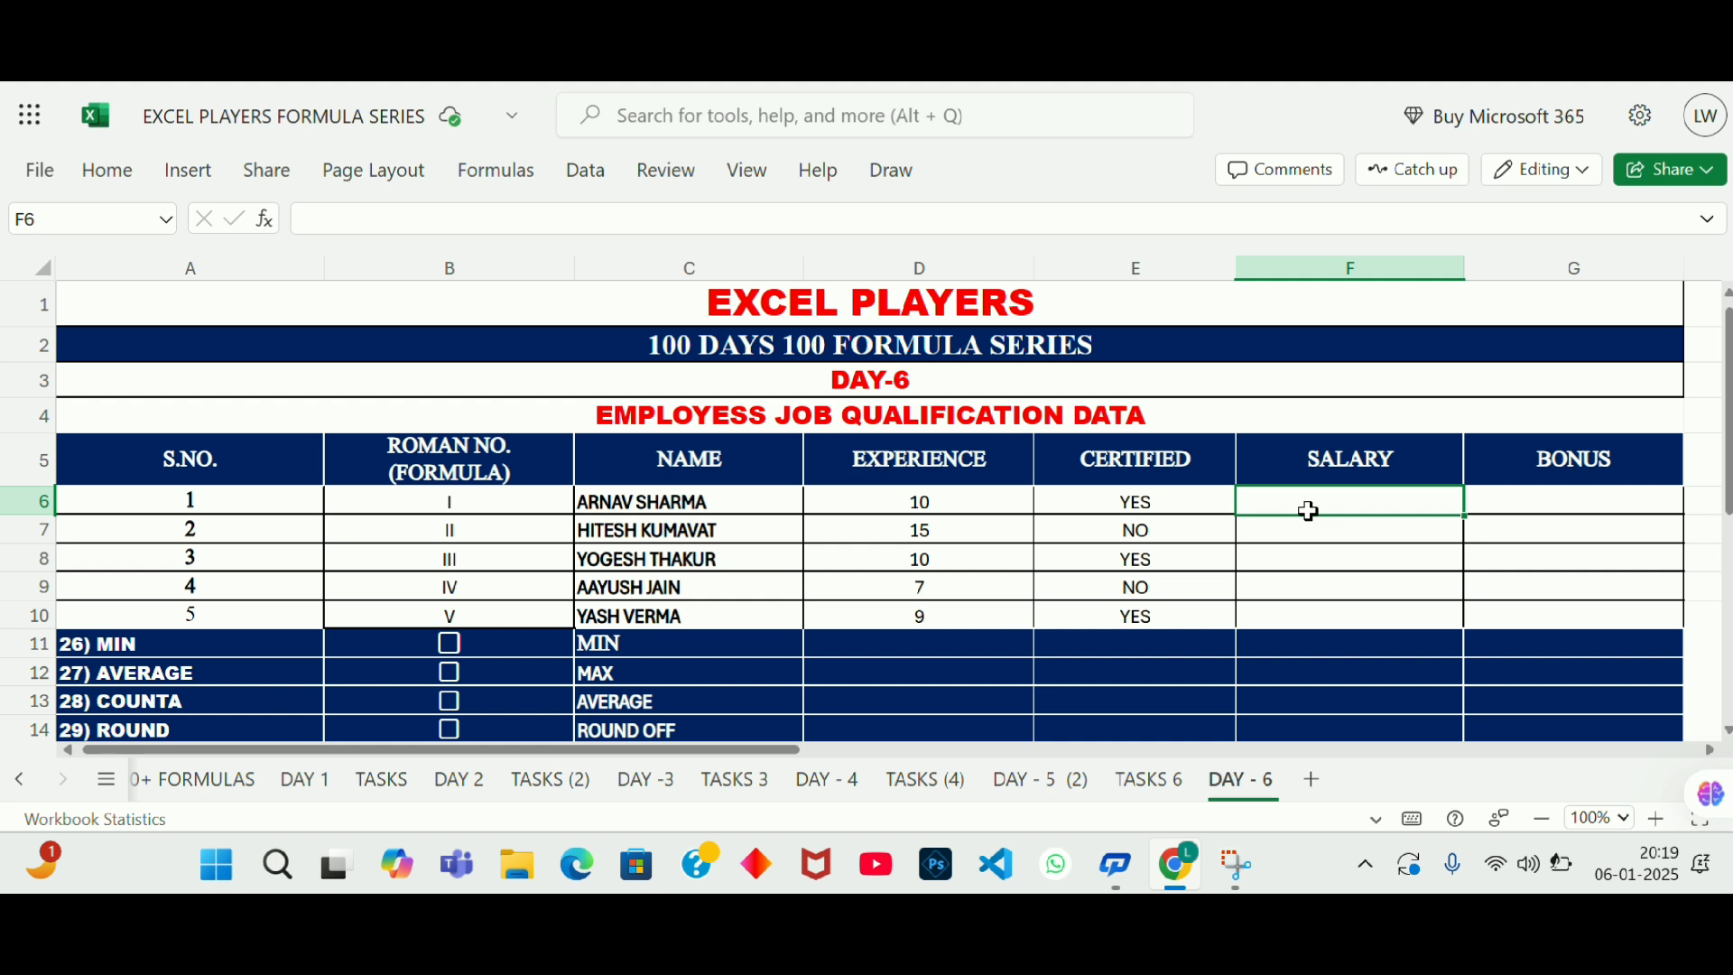
Step: Enter the headings BOSS in E18 and EXPERIENCE in F18 below the employee table
scroll(1305, 509, down, 1)
scroll(1370, 506, down, 3)
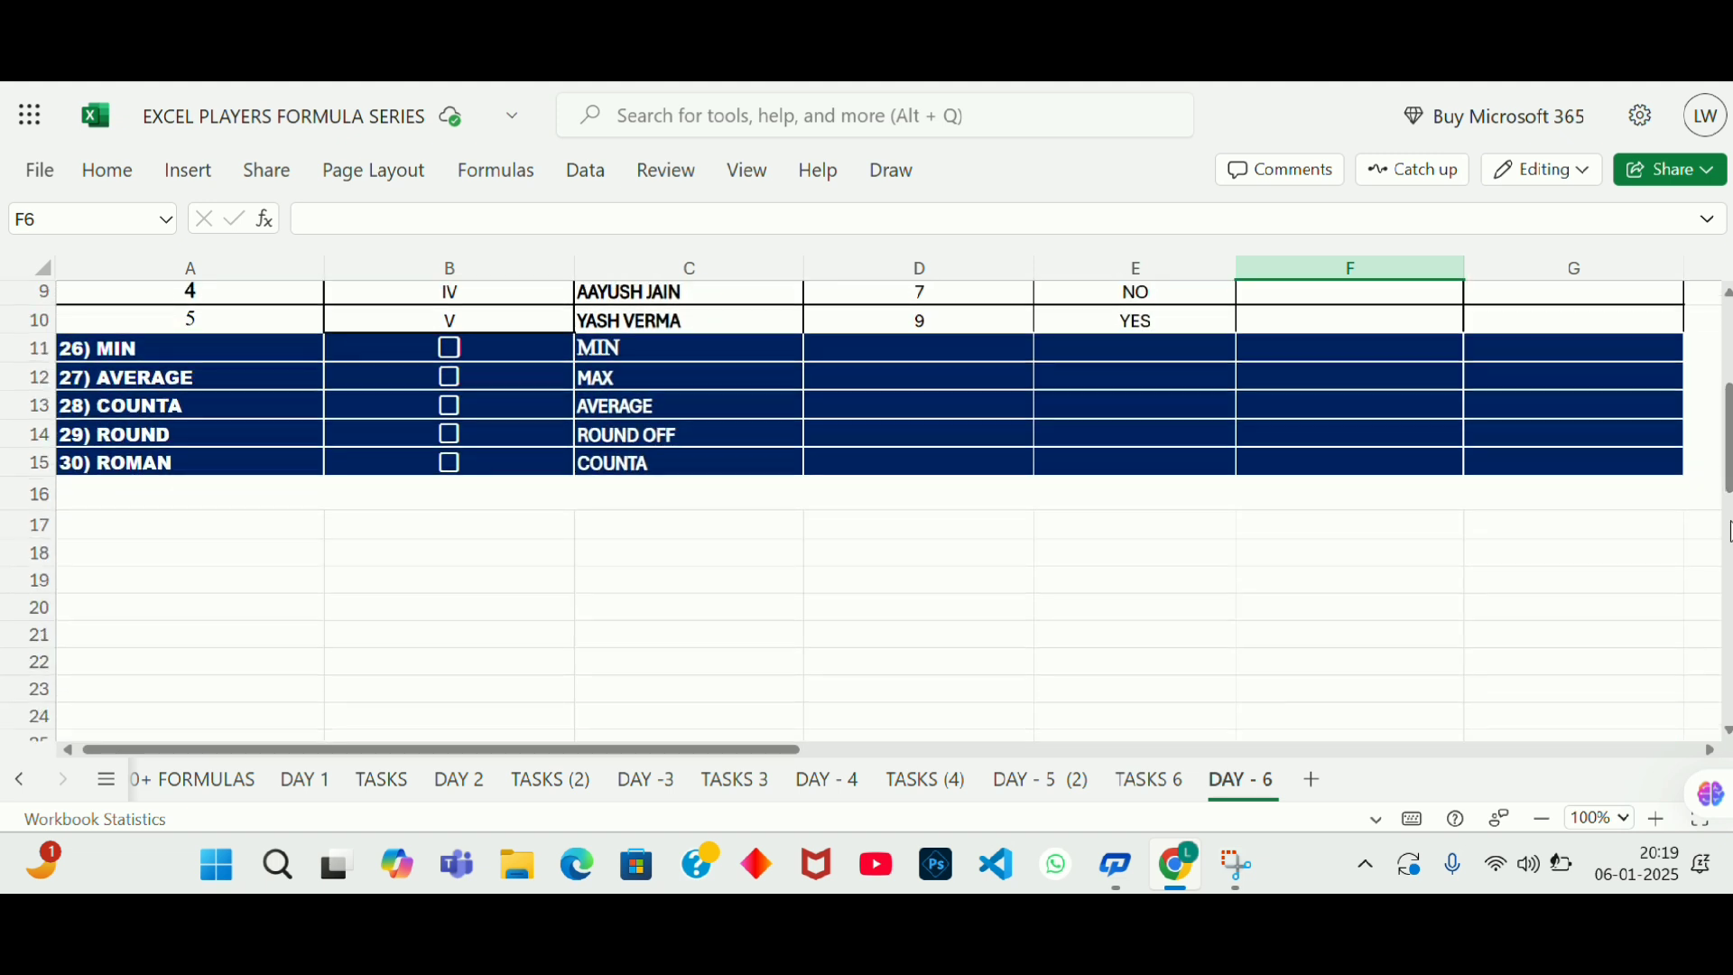
click(1136, 552)
text(BOSS)
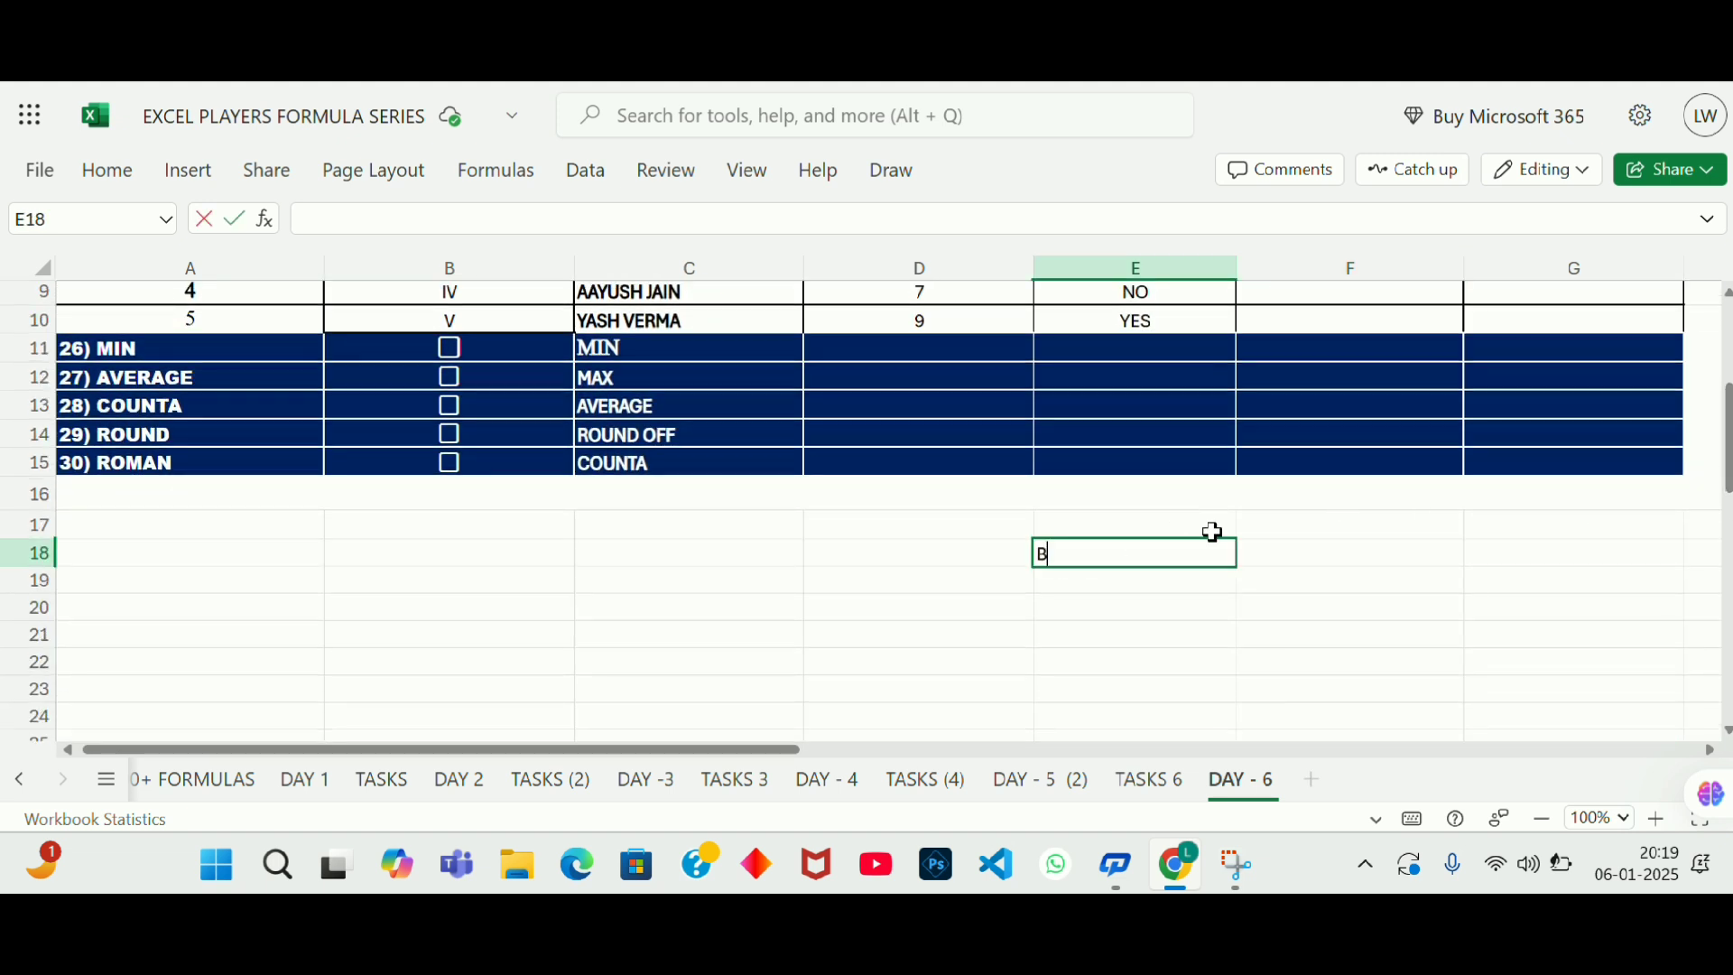
key(Tab)
text(1)
text(EXPE)
text(RIENCE)
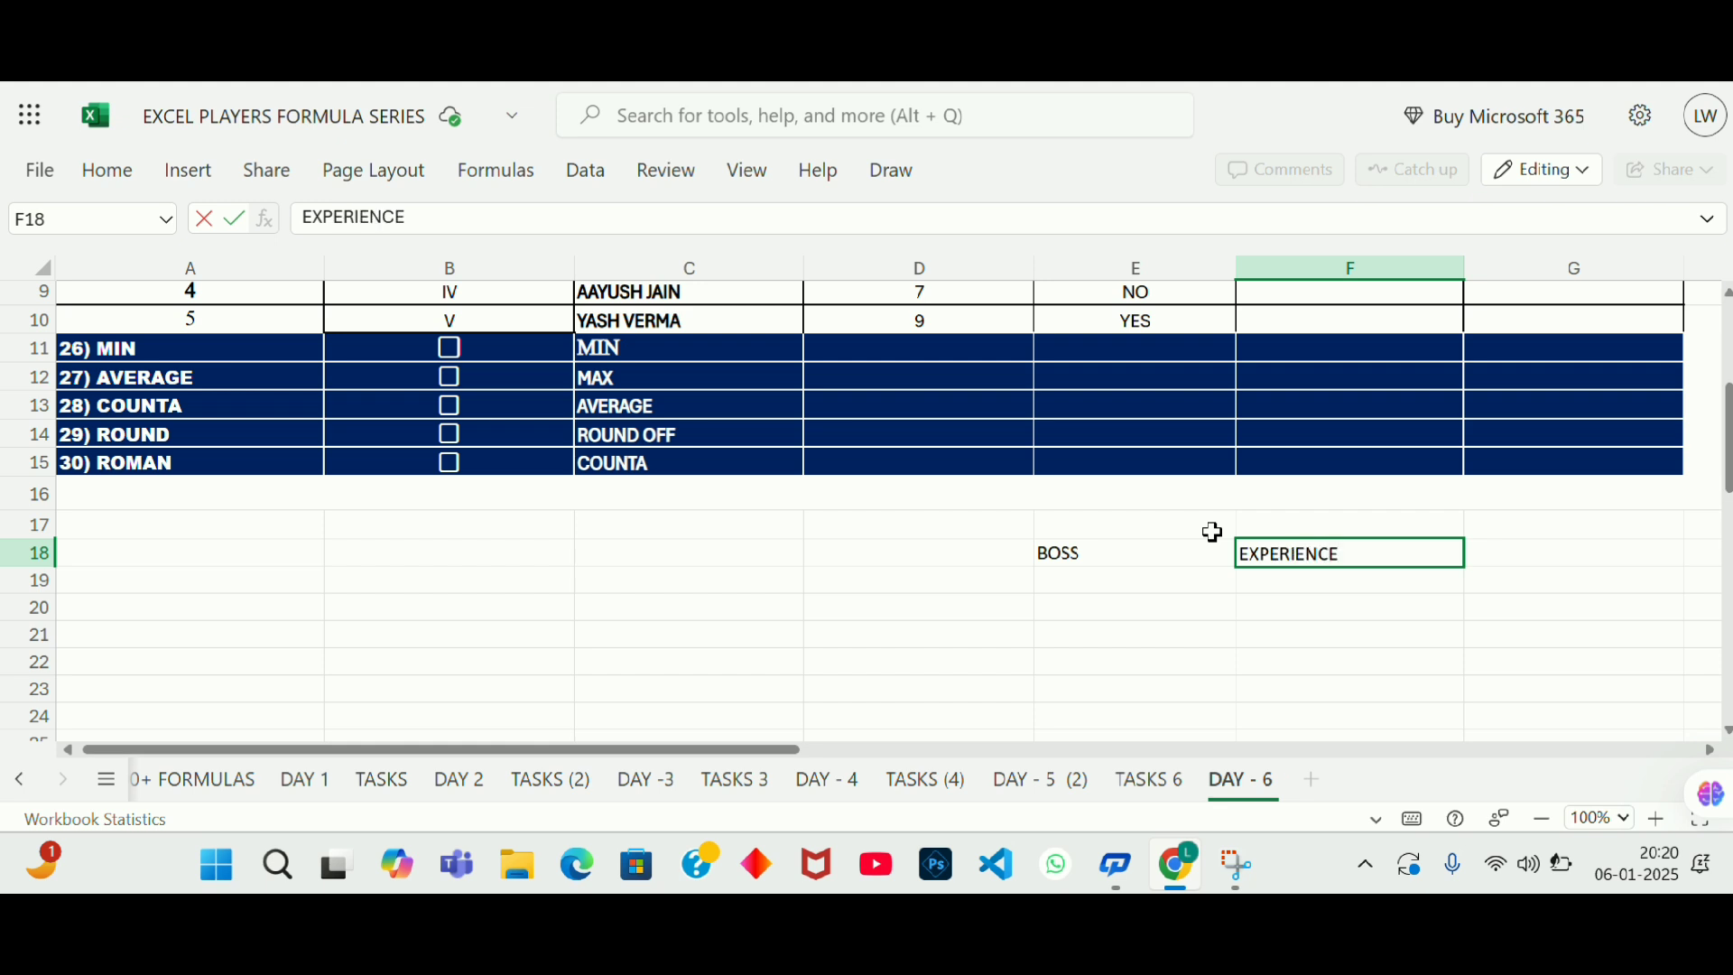
key(Return)
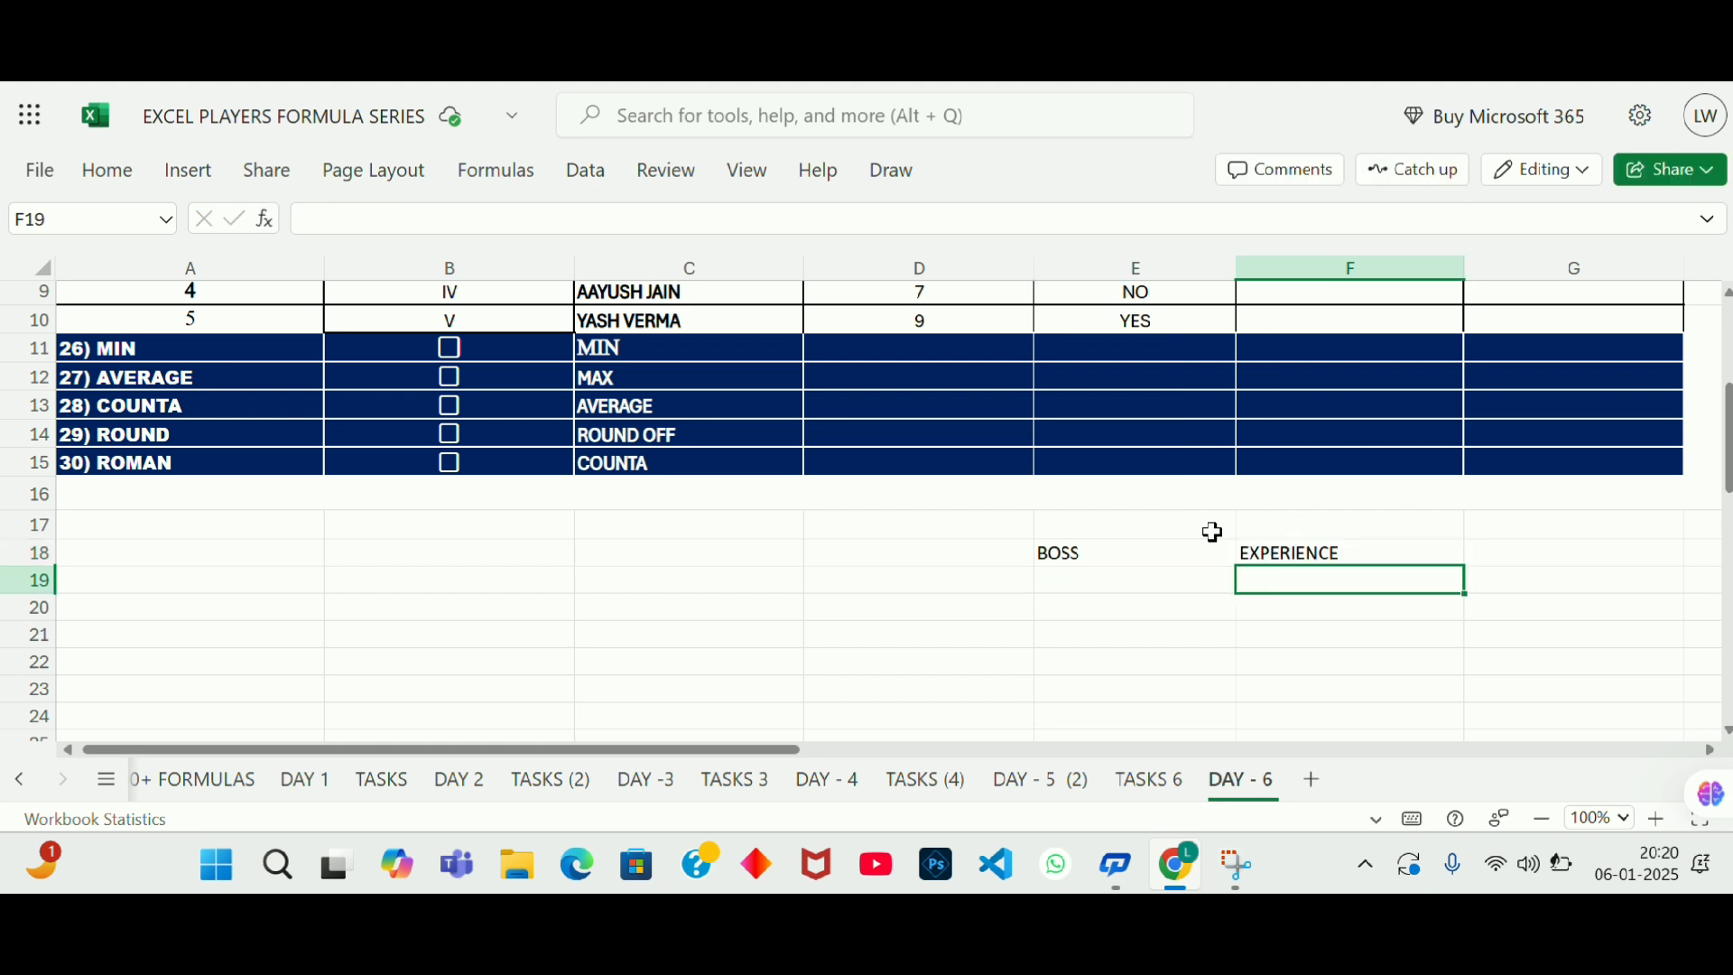
Step: Fill the example row under the headings with X in E19, 10+ in F19 and 10000 in G19
key(Left)
text(X)
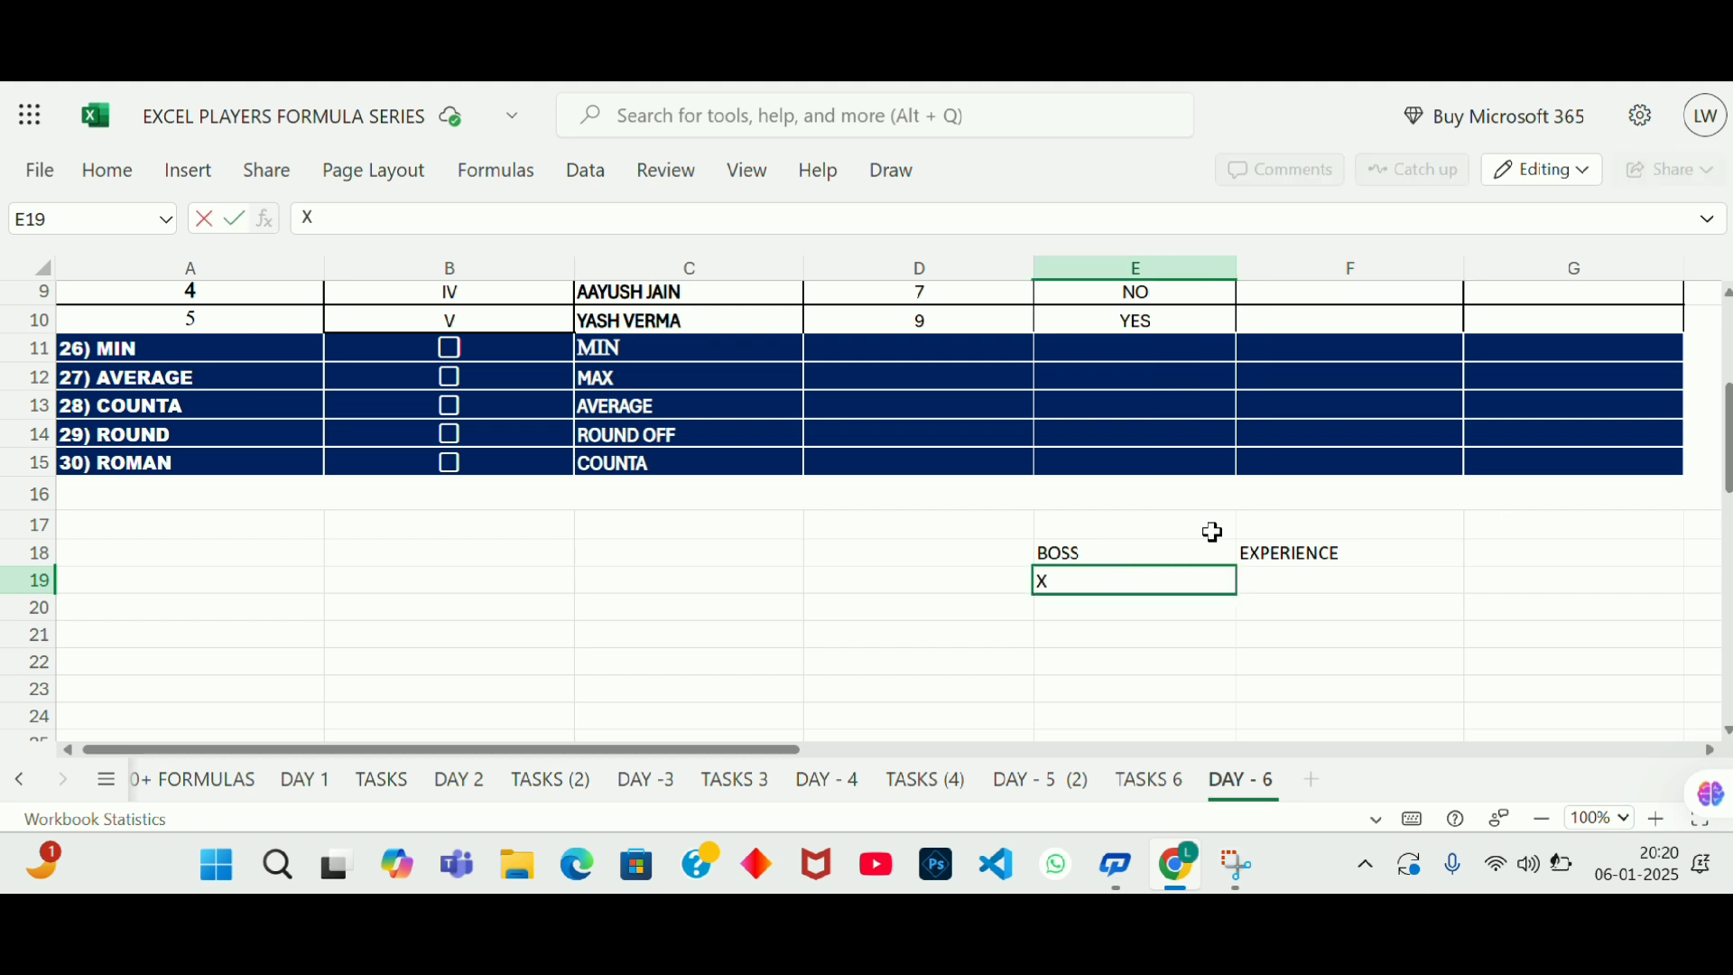
key(Return)
key(Right)
key(Up)
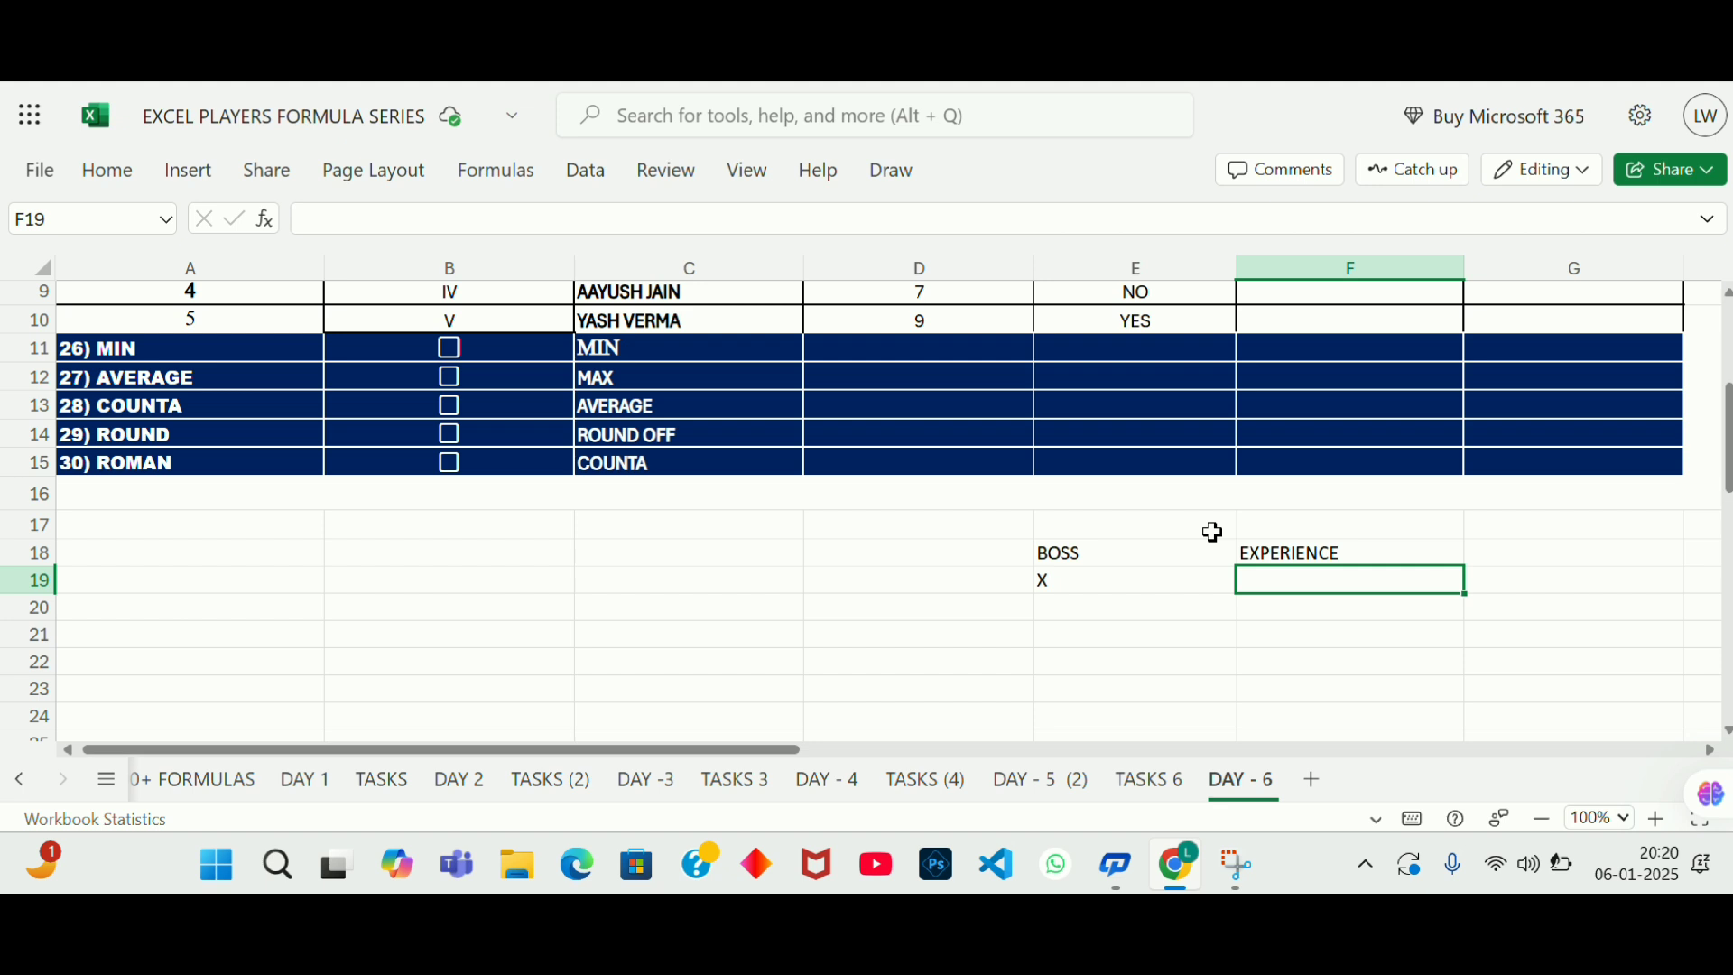
text(10+)
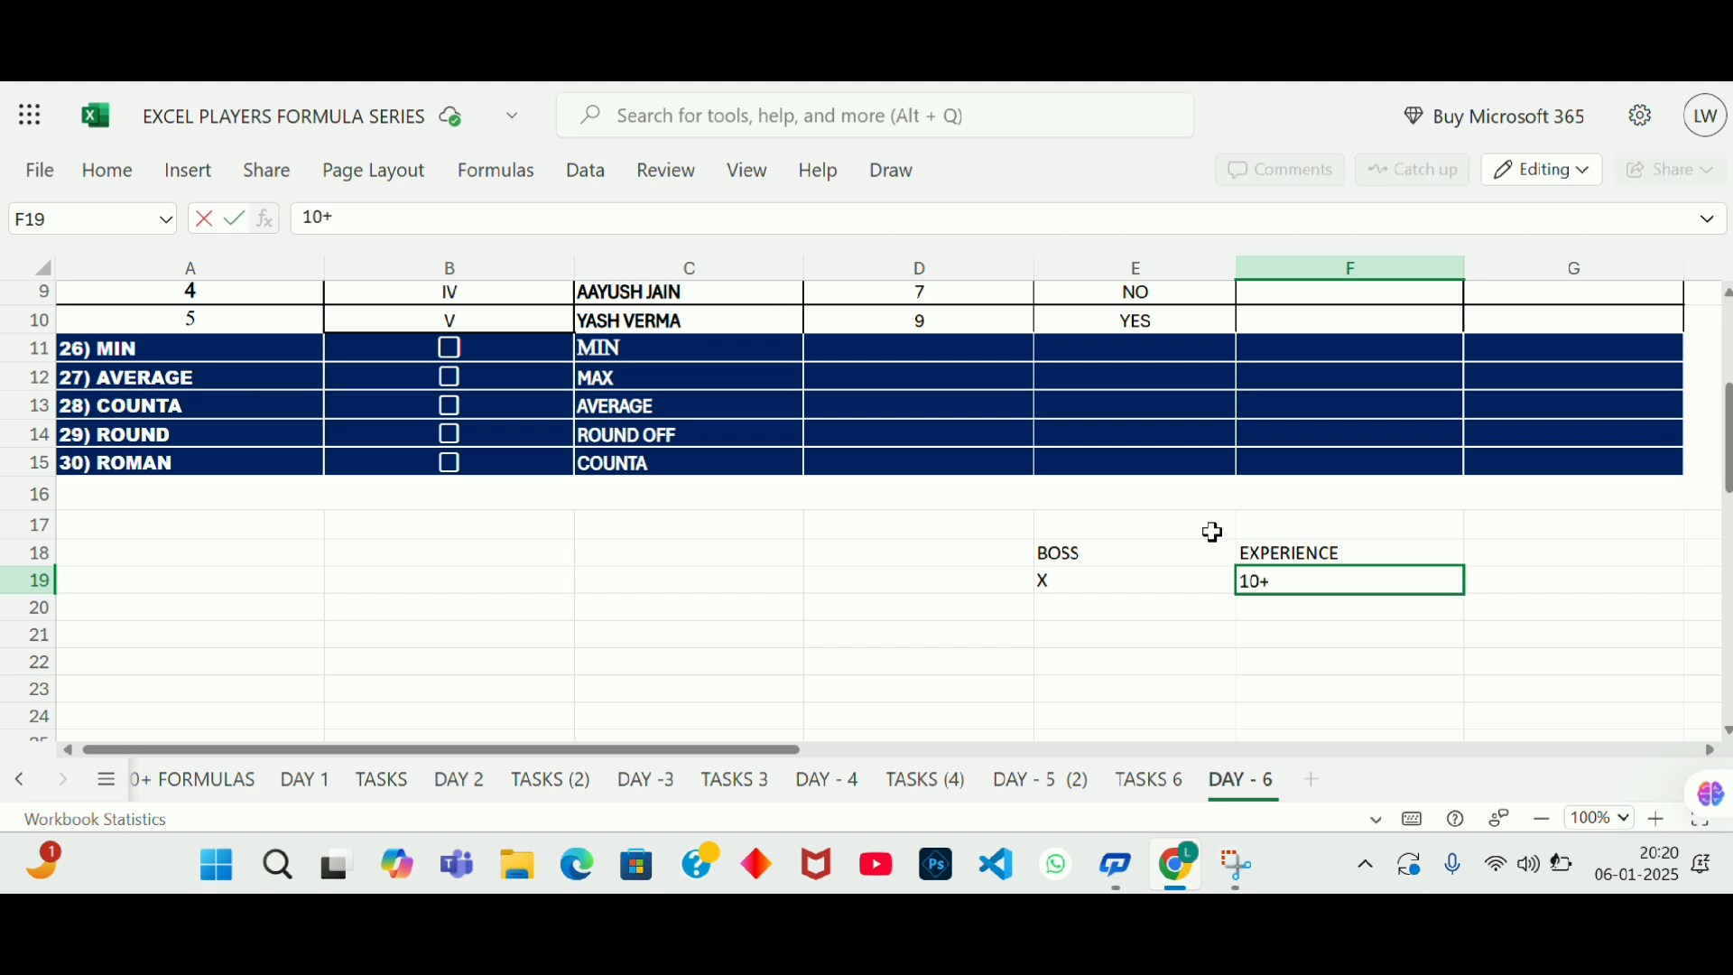
key(Tab)
text(10000)
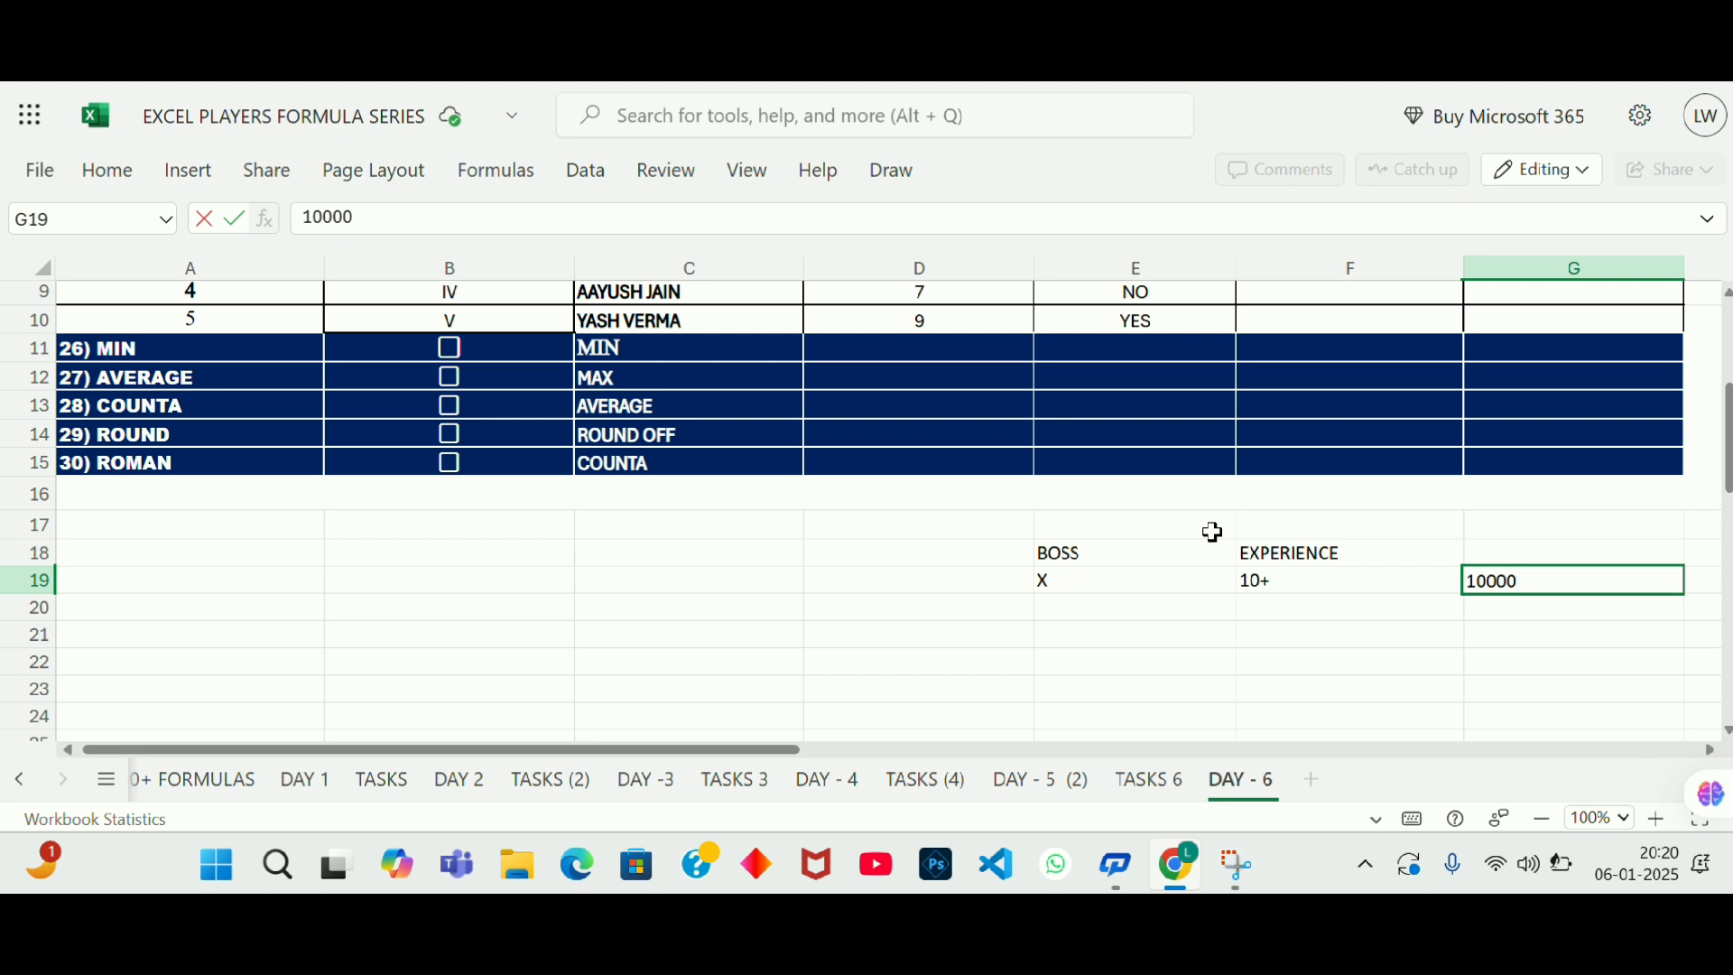
key(Return)
key(Up)
key(Left)
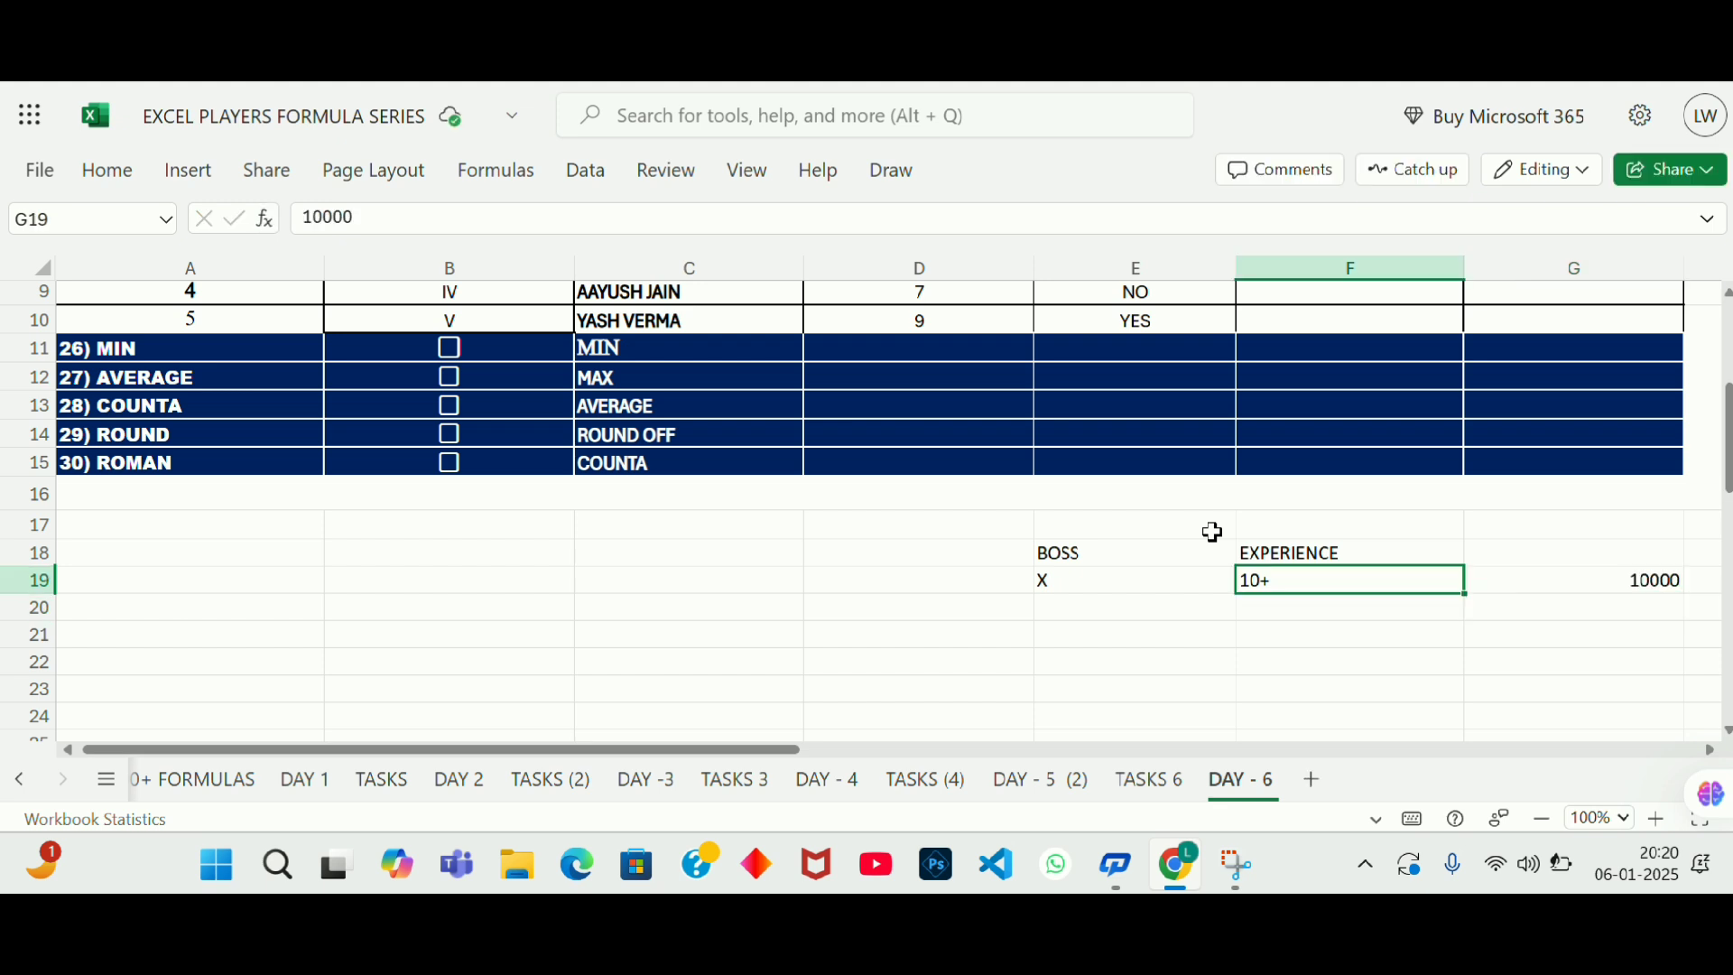
key(Right)
key(Left)
key(Right)
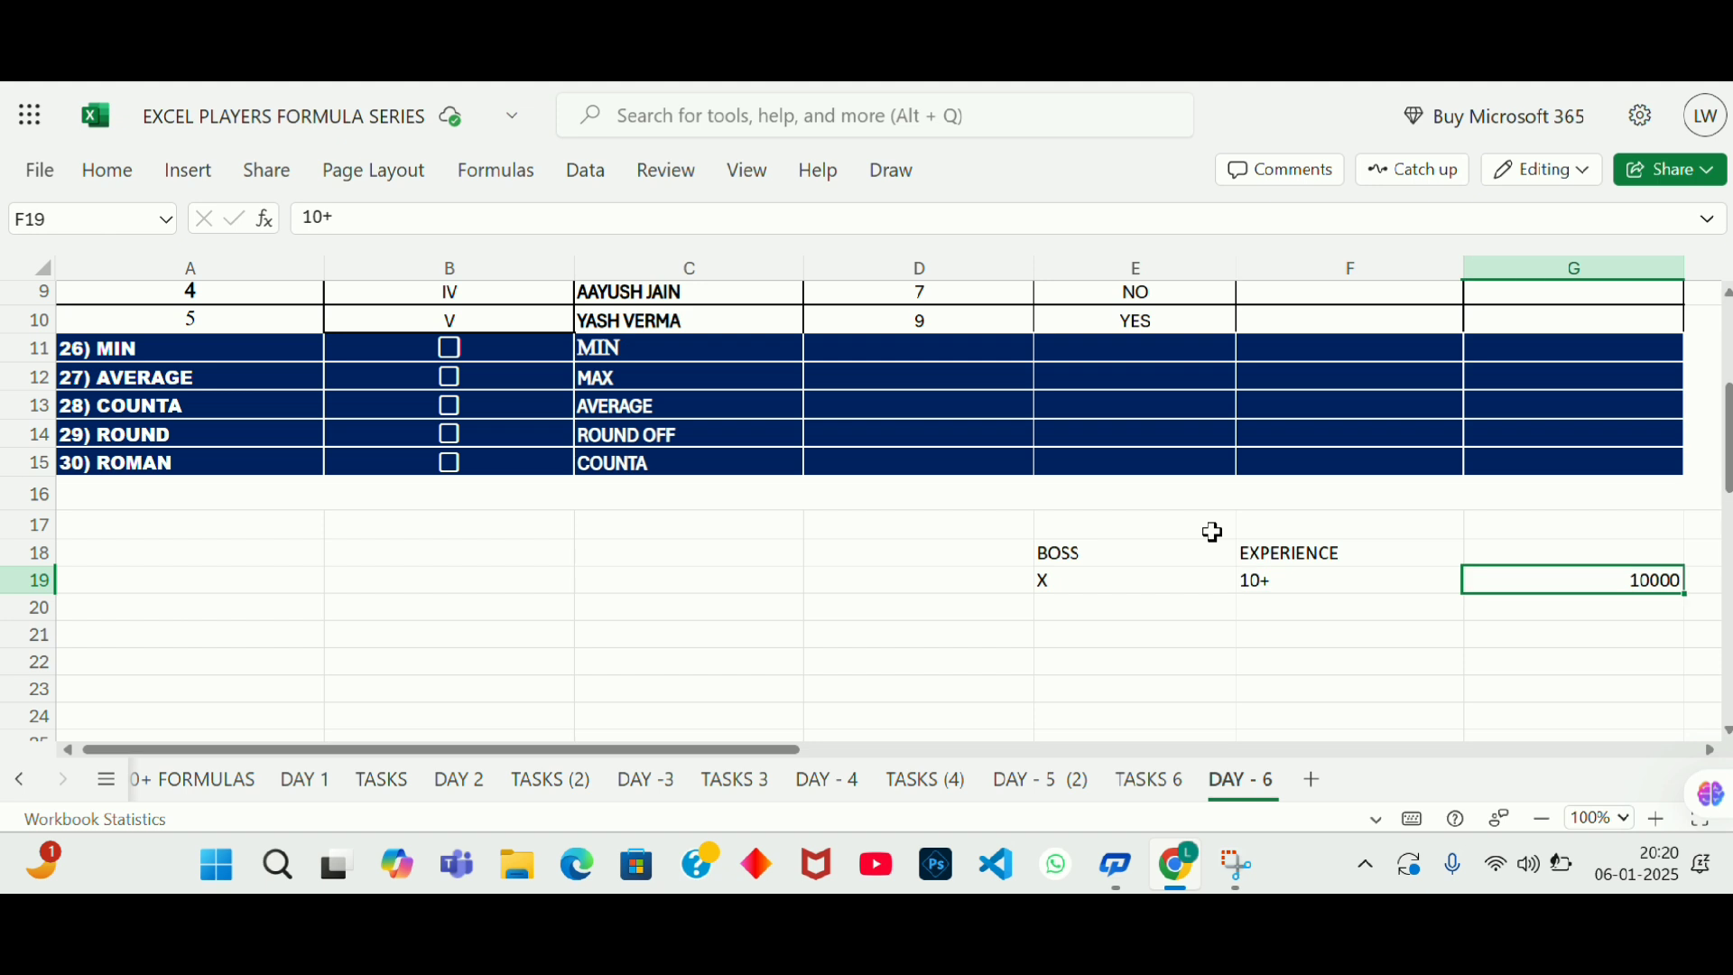
Step: Change the example row to 1 year of experience in F19 and 1000 in G19
key(Left)
text(1)
key(Return)
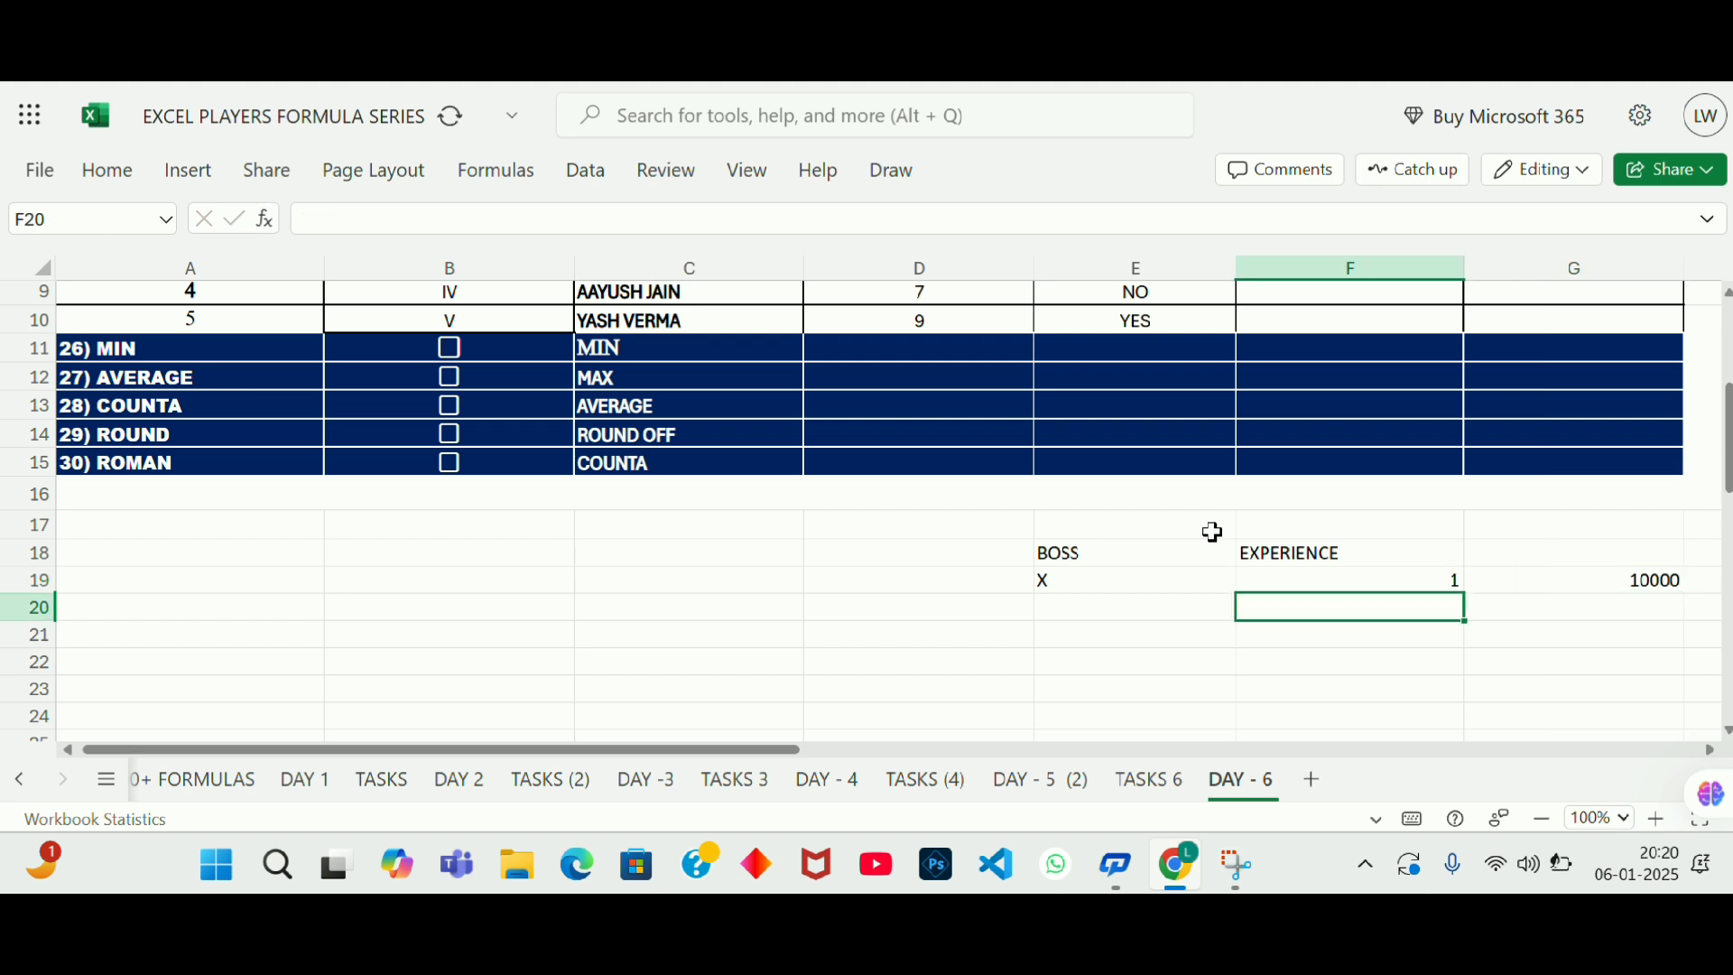
key(Up)
key(Right)
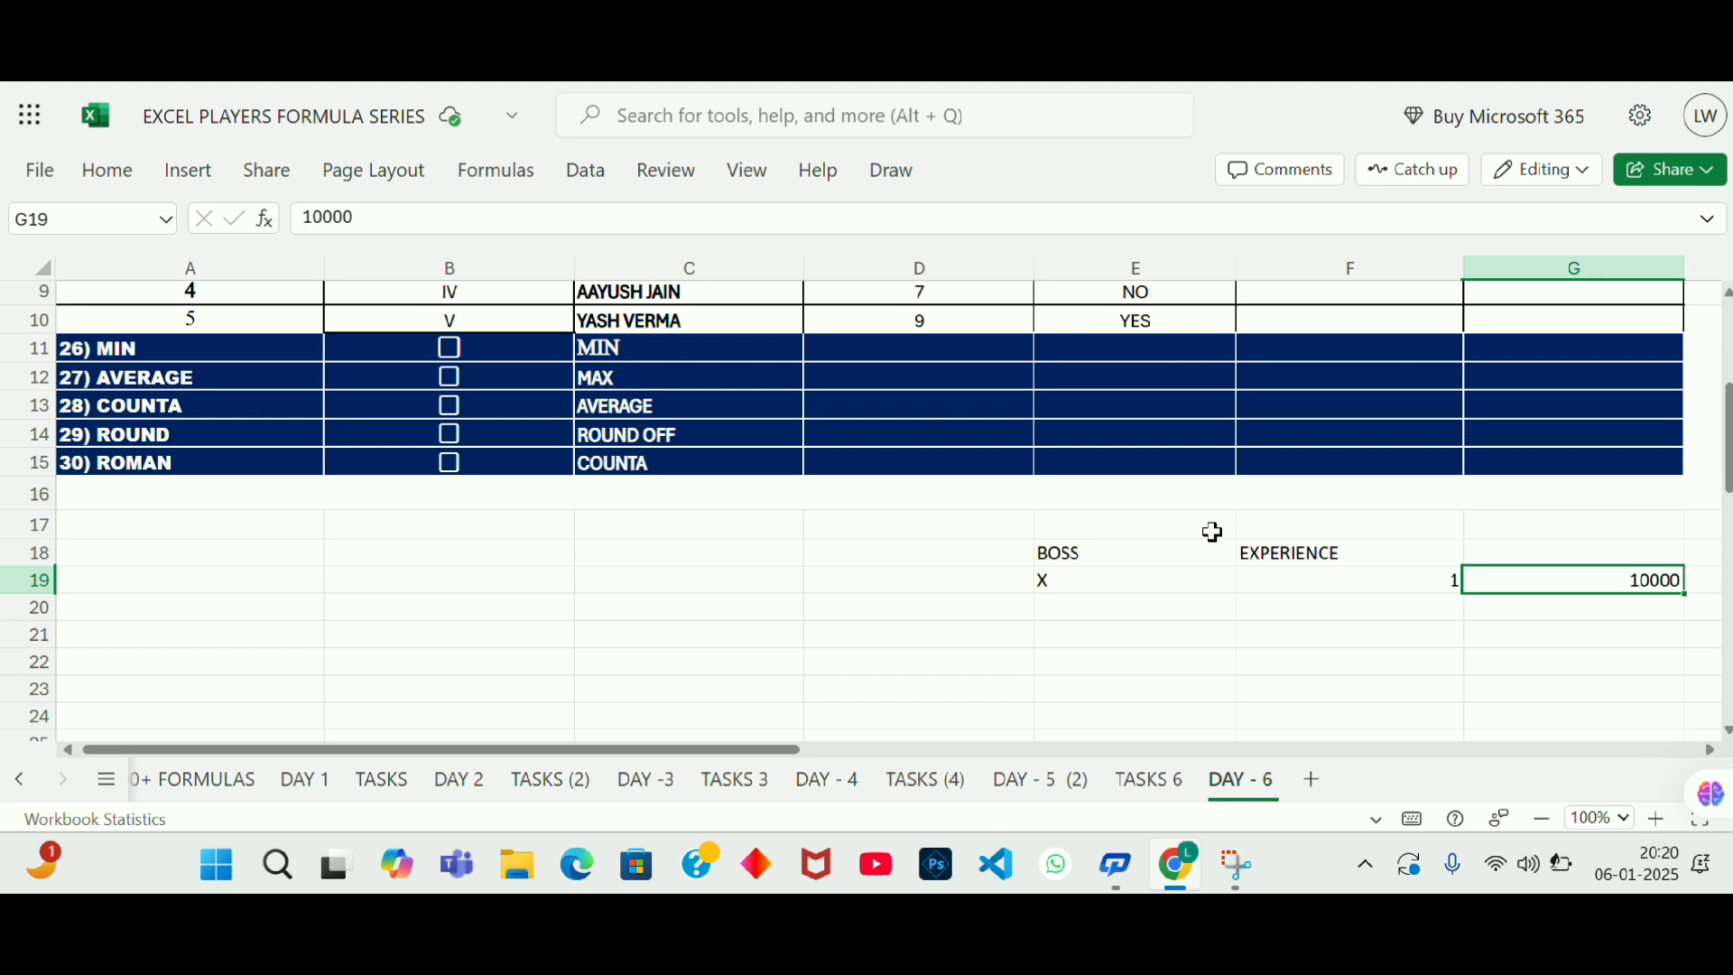
text(1000)
key(Return)
Step: Change the example row to 2 years of experience in F19 and 2000 in G19
key(Up)
key(Left)
text(2)
key(Return)
key(Right)
key(Up)
text(2000)
key(Return)
Step: Set the example row to 10 years of experience in F19 and 10000 in G19
key(Up)
key(Left)
text(10)
key(Return)
key(Right)
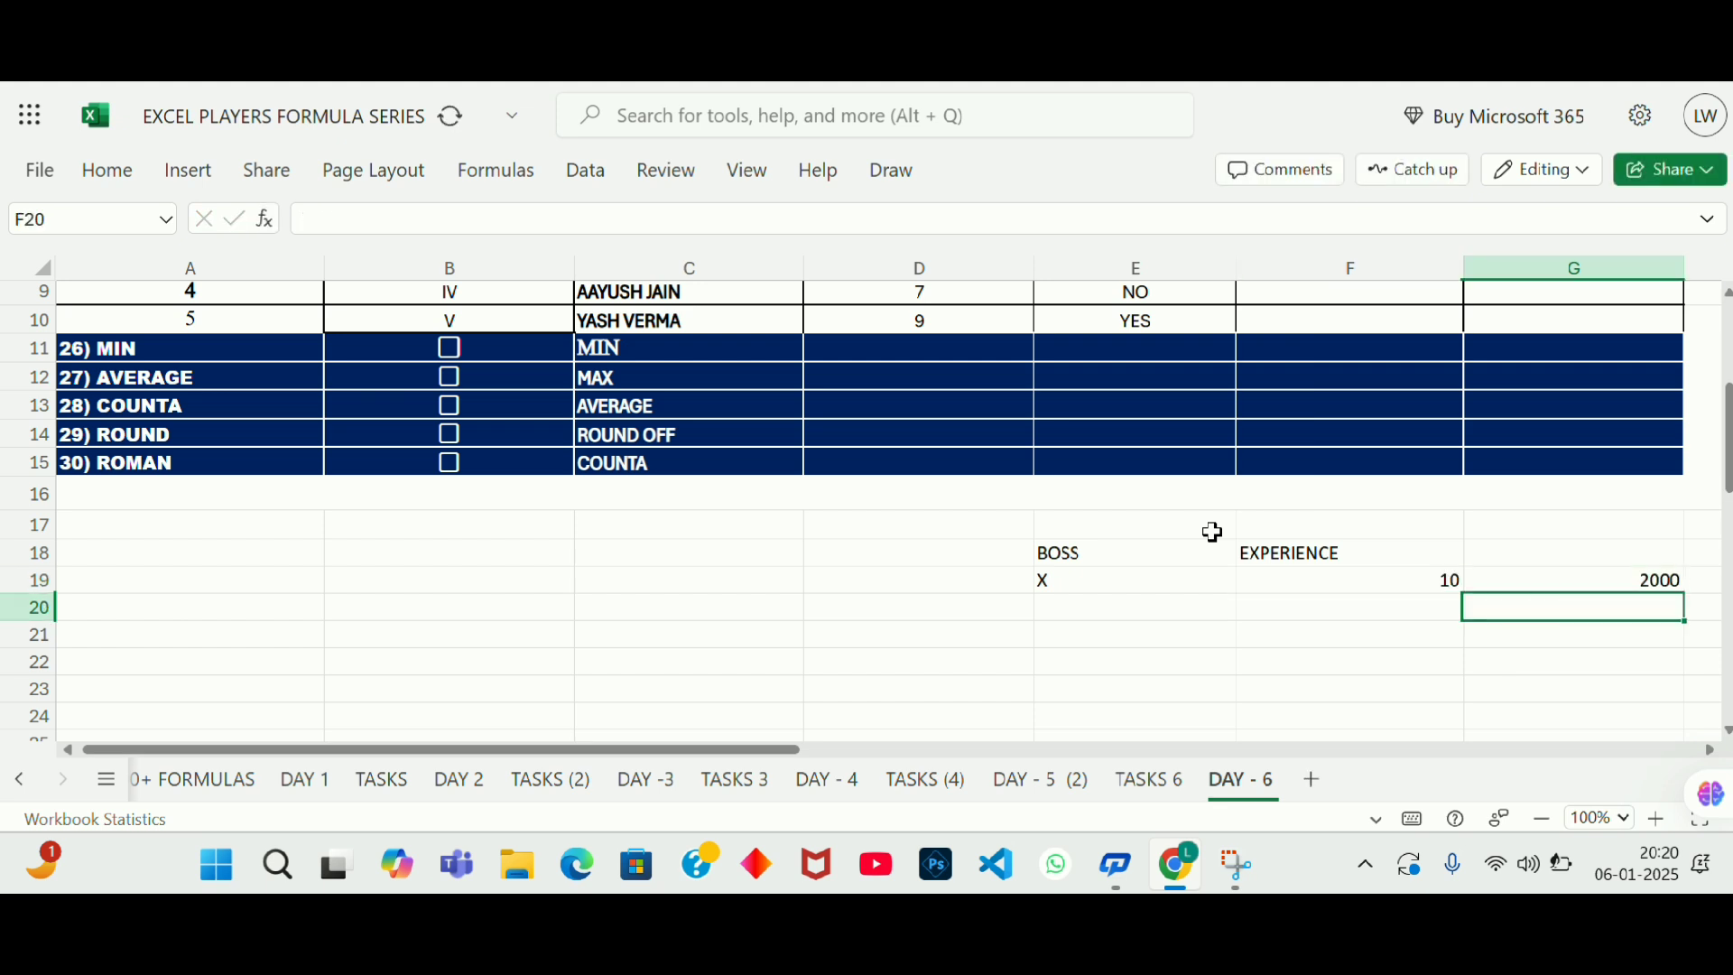
key(Up)
text(10000)
key(Return)
key(Up)
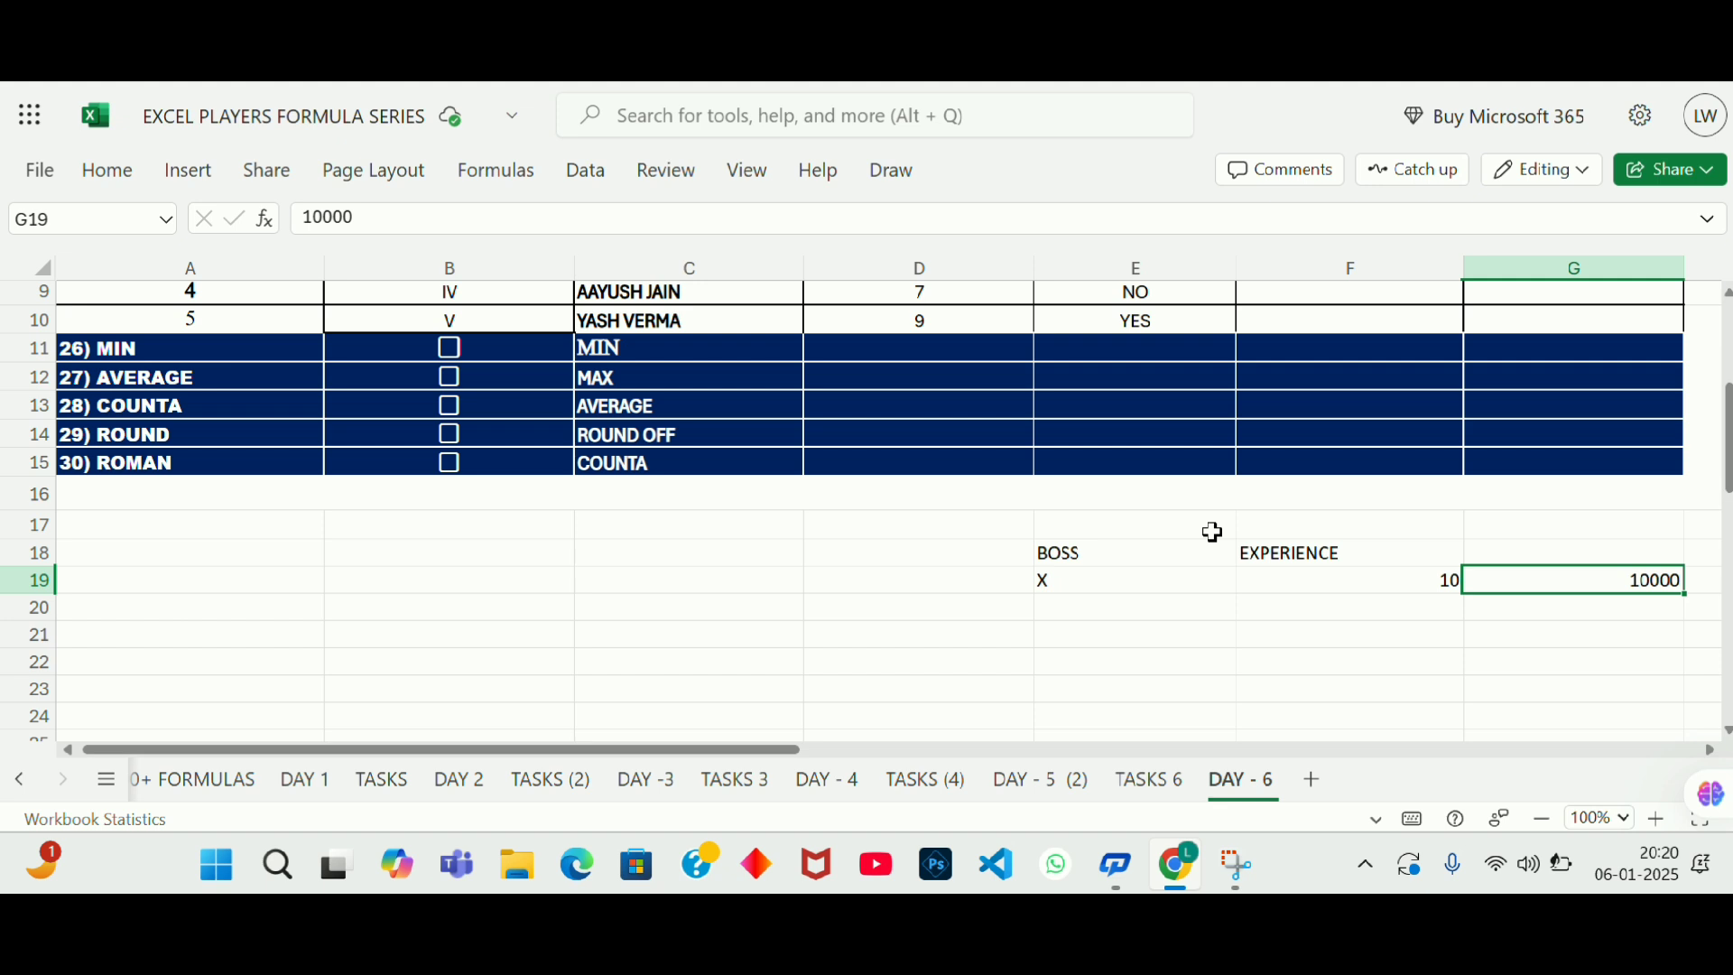
Step: Add the heading MONTH in G18 above the example amount
key(Up)
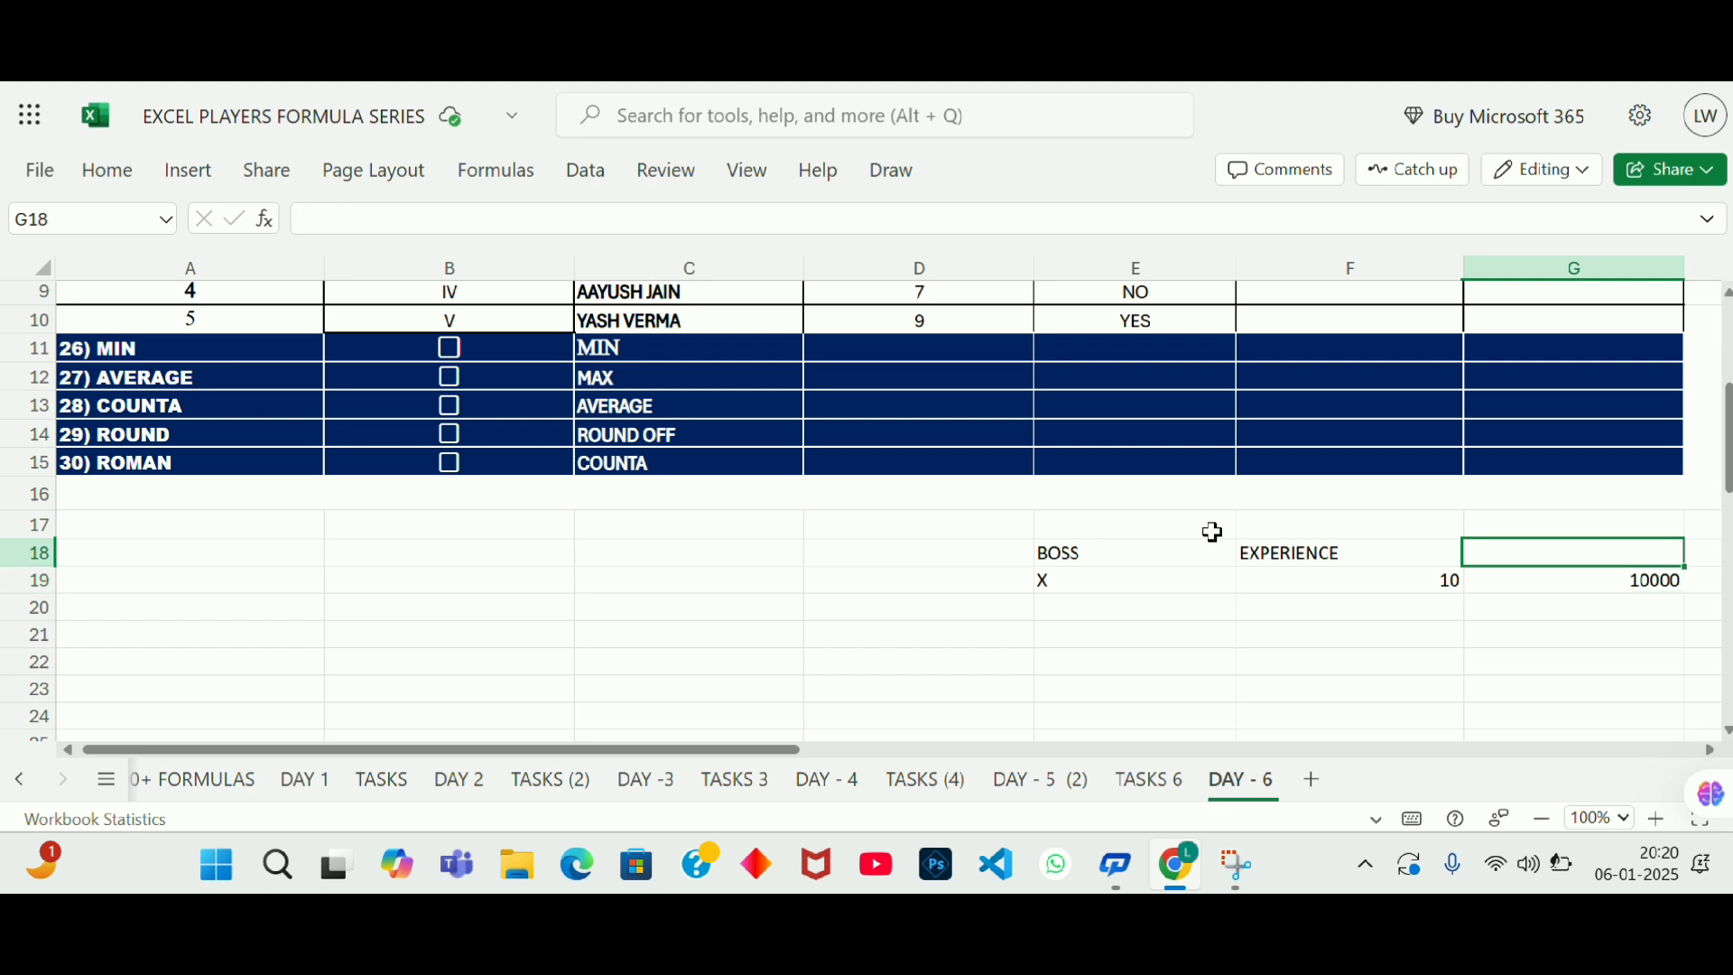
text(MONTH)
key(Return)
key(Left)
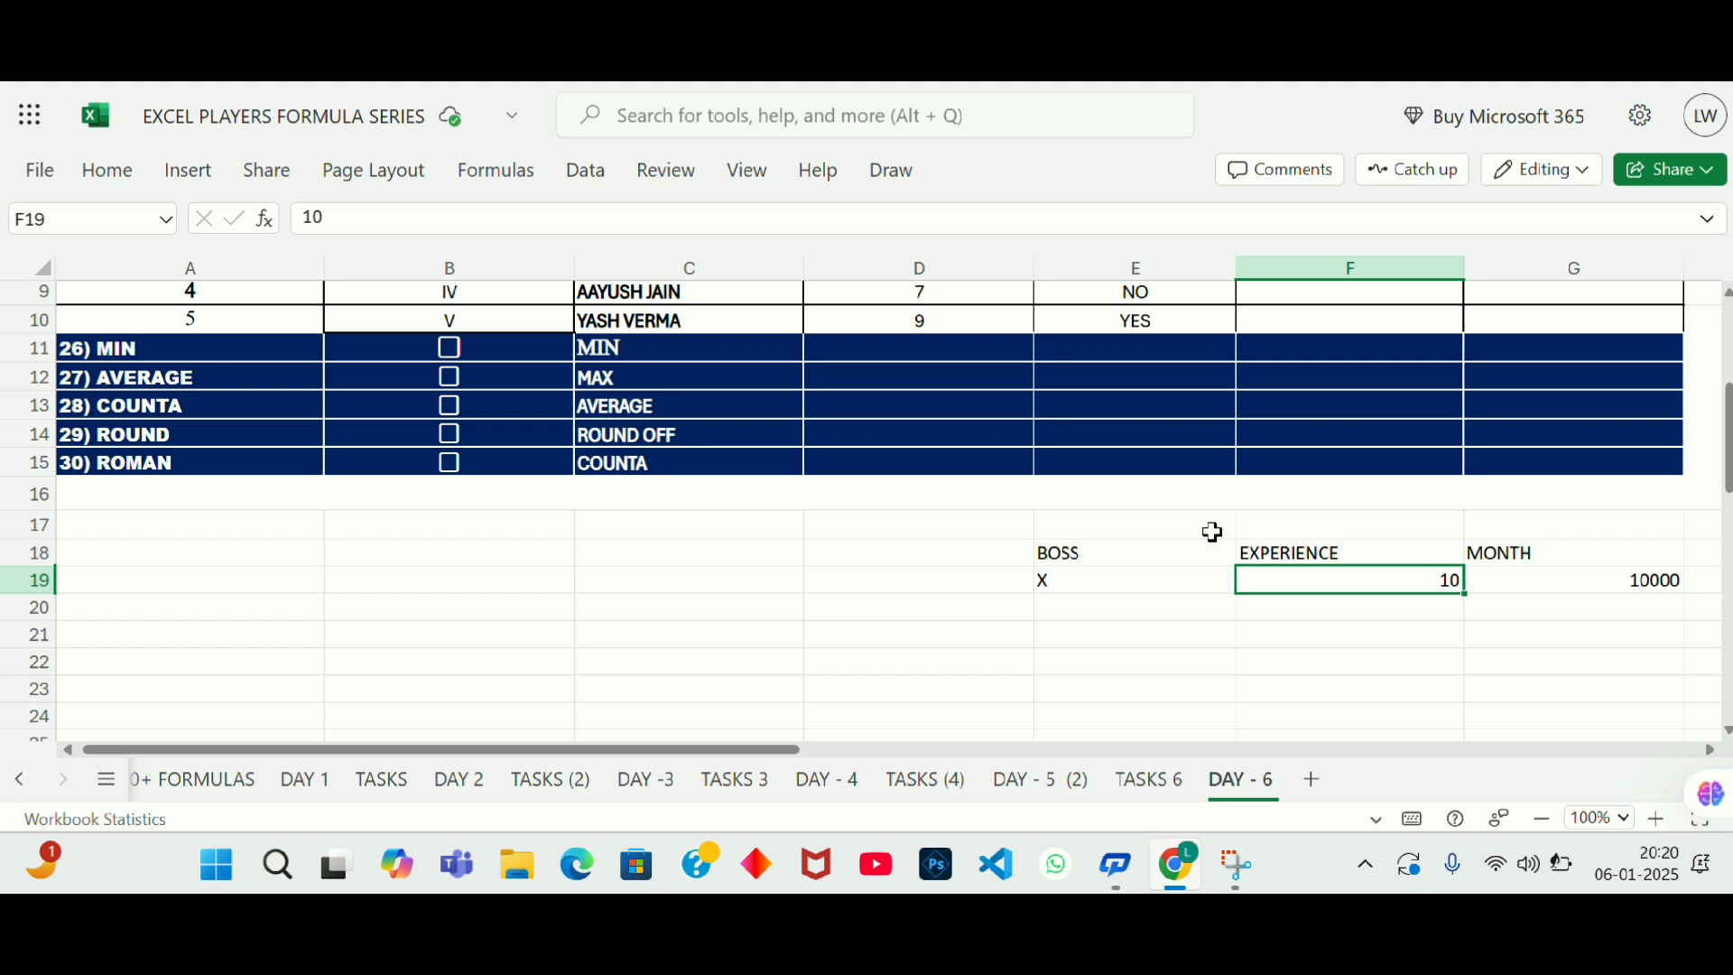
Step: Enter =D6*1000 in F6 to calculate the first employee's salary from the years of experience
key(Right)
key(Up)
key(Up)
key(Up)
key(Up)
key(Up)
key(Up)
key(Up)
key(Up)
key(Up)
key(Up)
key(Up)
key(Up)
key(Up)
key(Up)
key(Up)
key(Up)
key(Up)
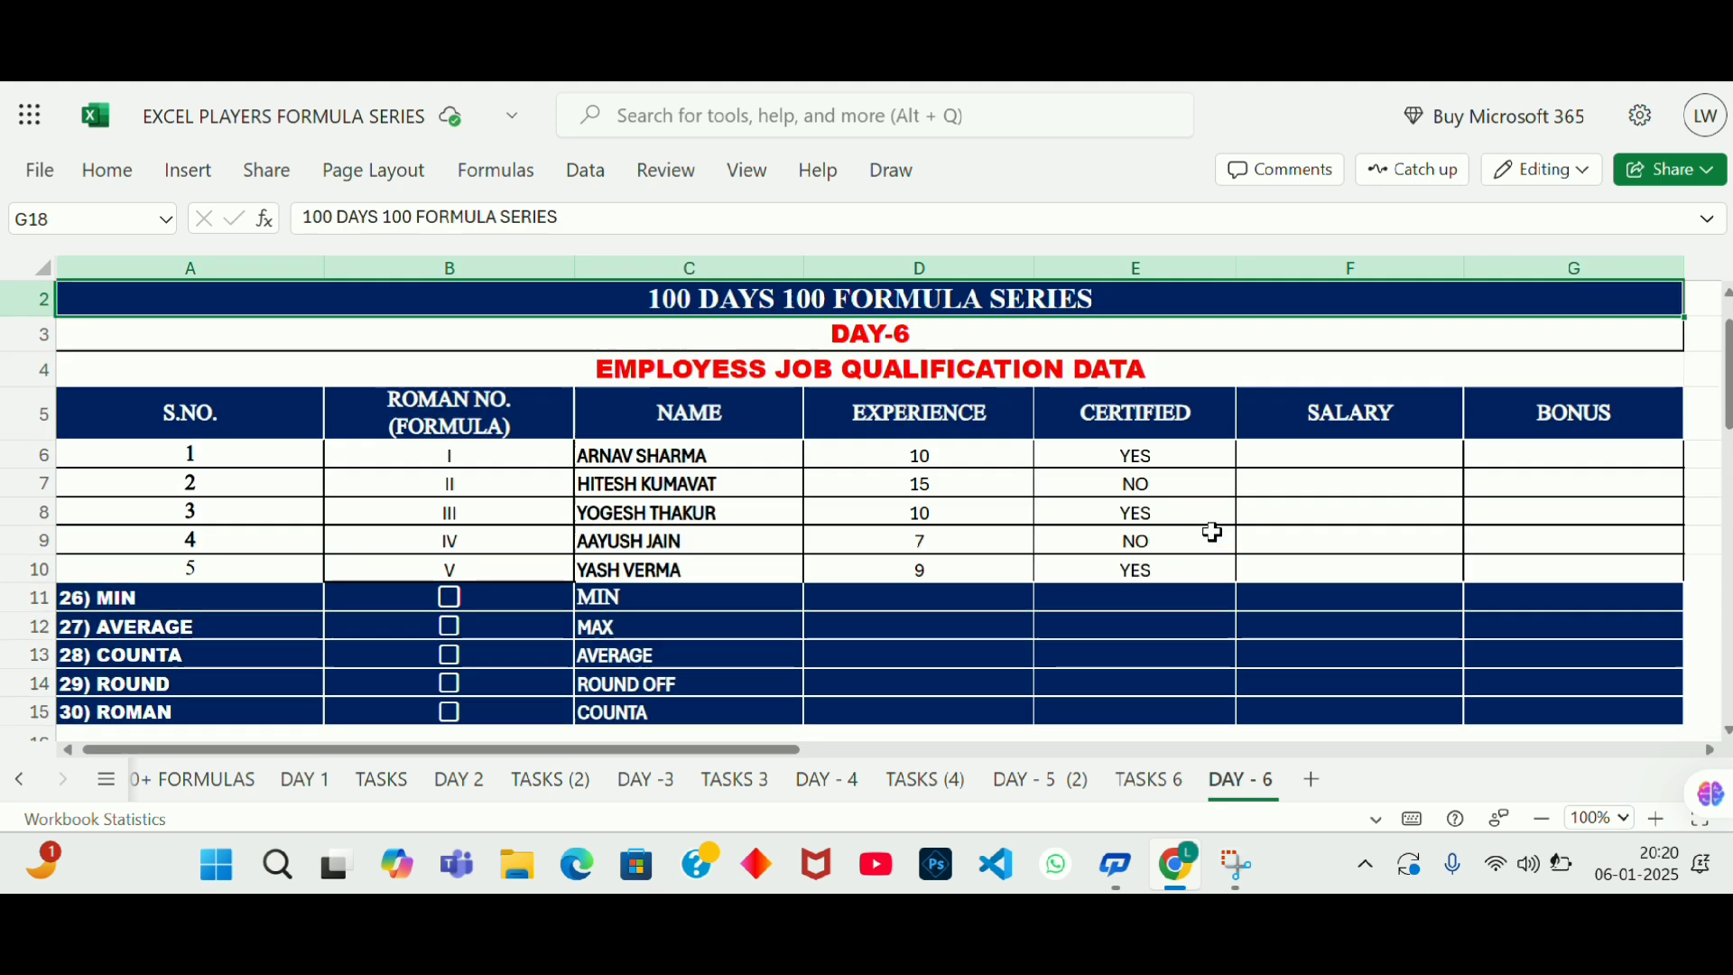
key(Down)
key(Down)
key(Right)
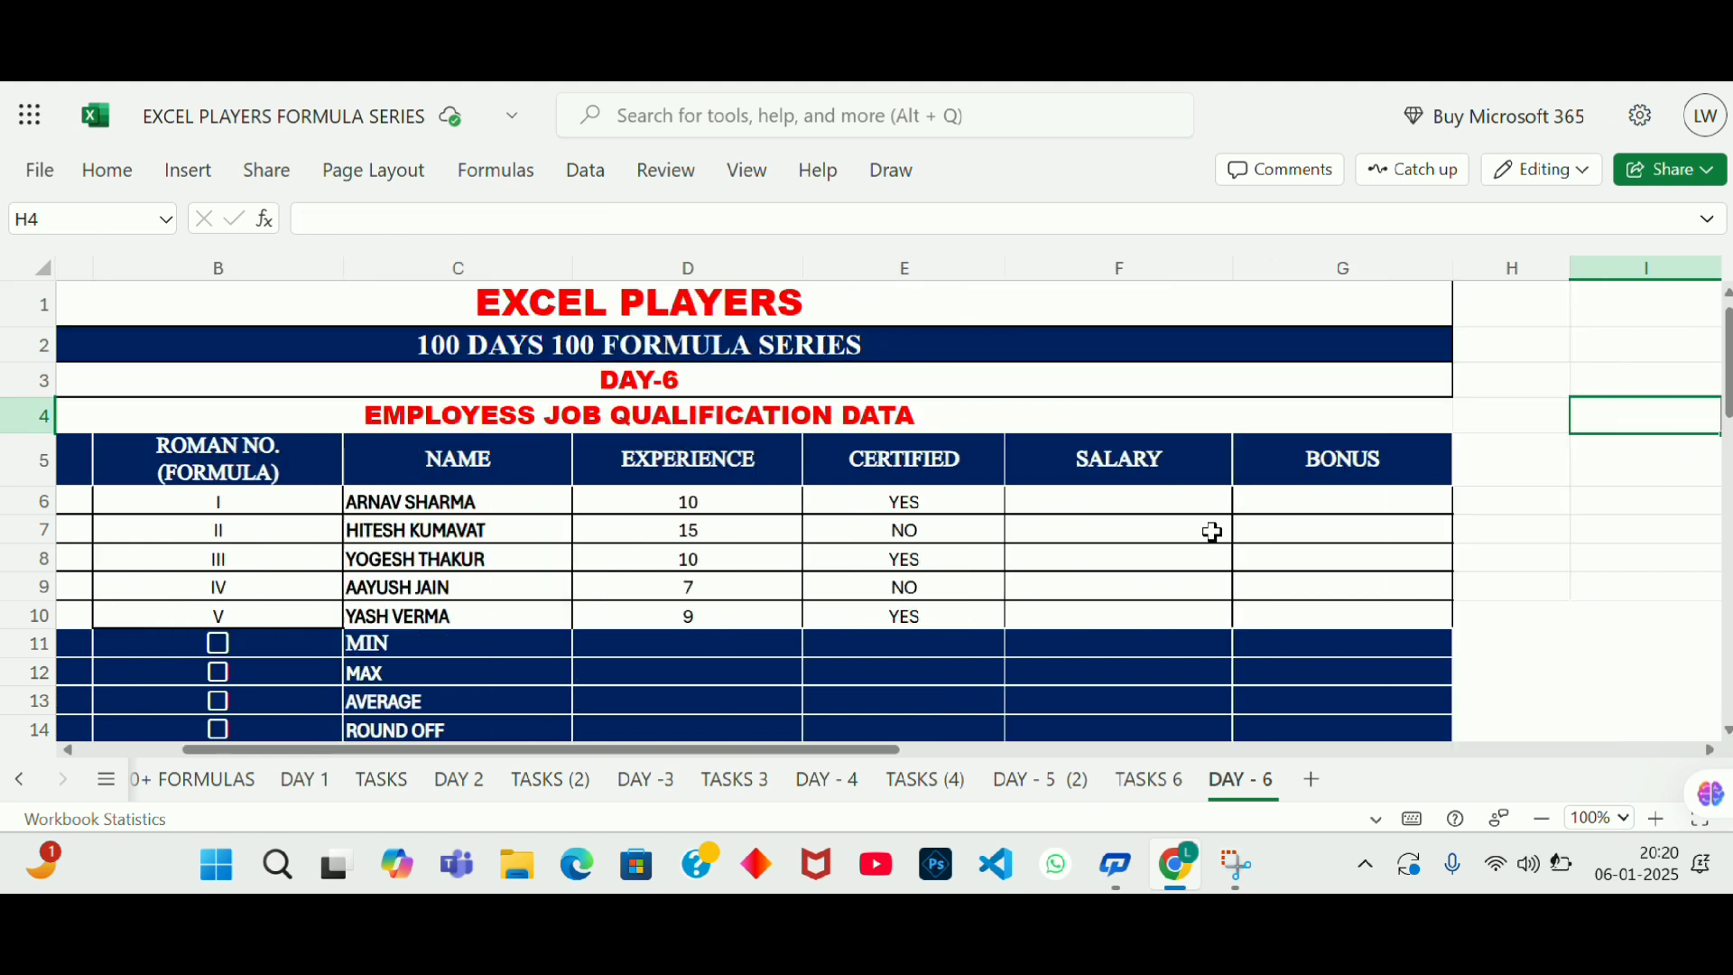
key(Down)
key(Down)
key(Left)
key(Left)
key(Left)
key(Left)
key(Left)
key(Left)
key(Right)
key(Right)
key(Right)
key(Right)
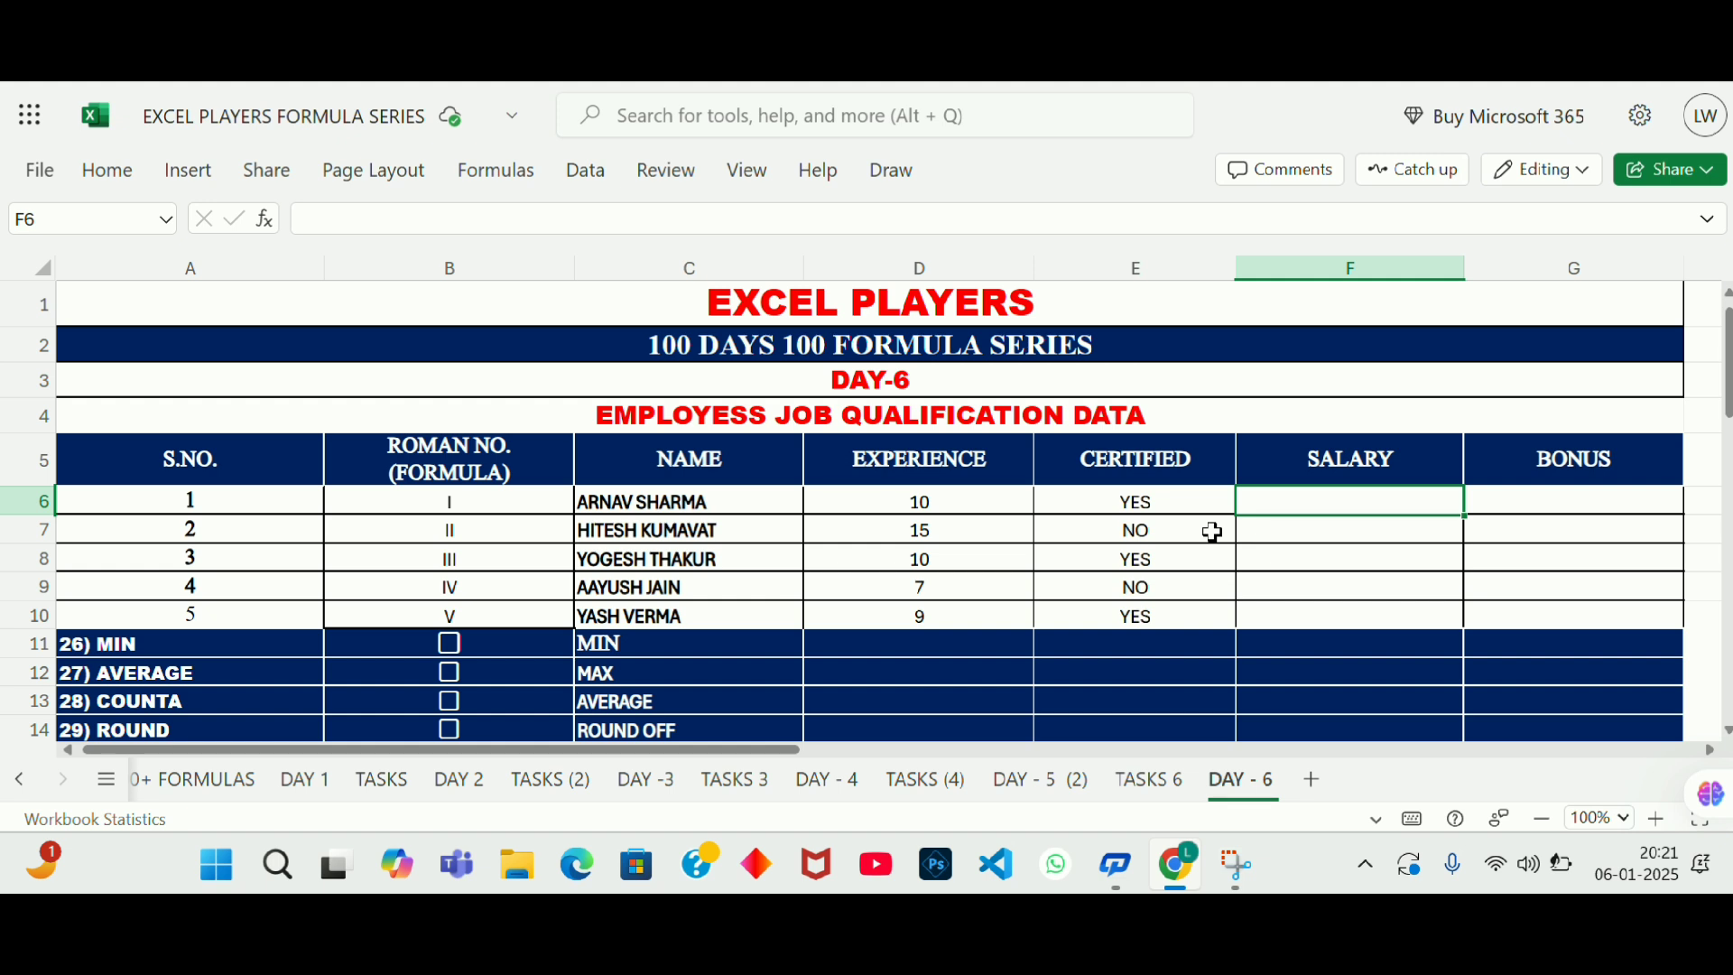
text(=)
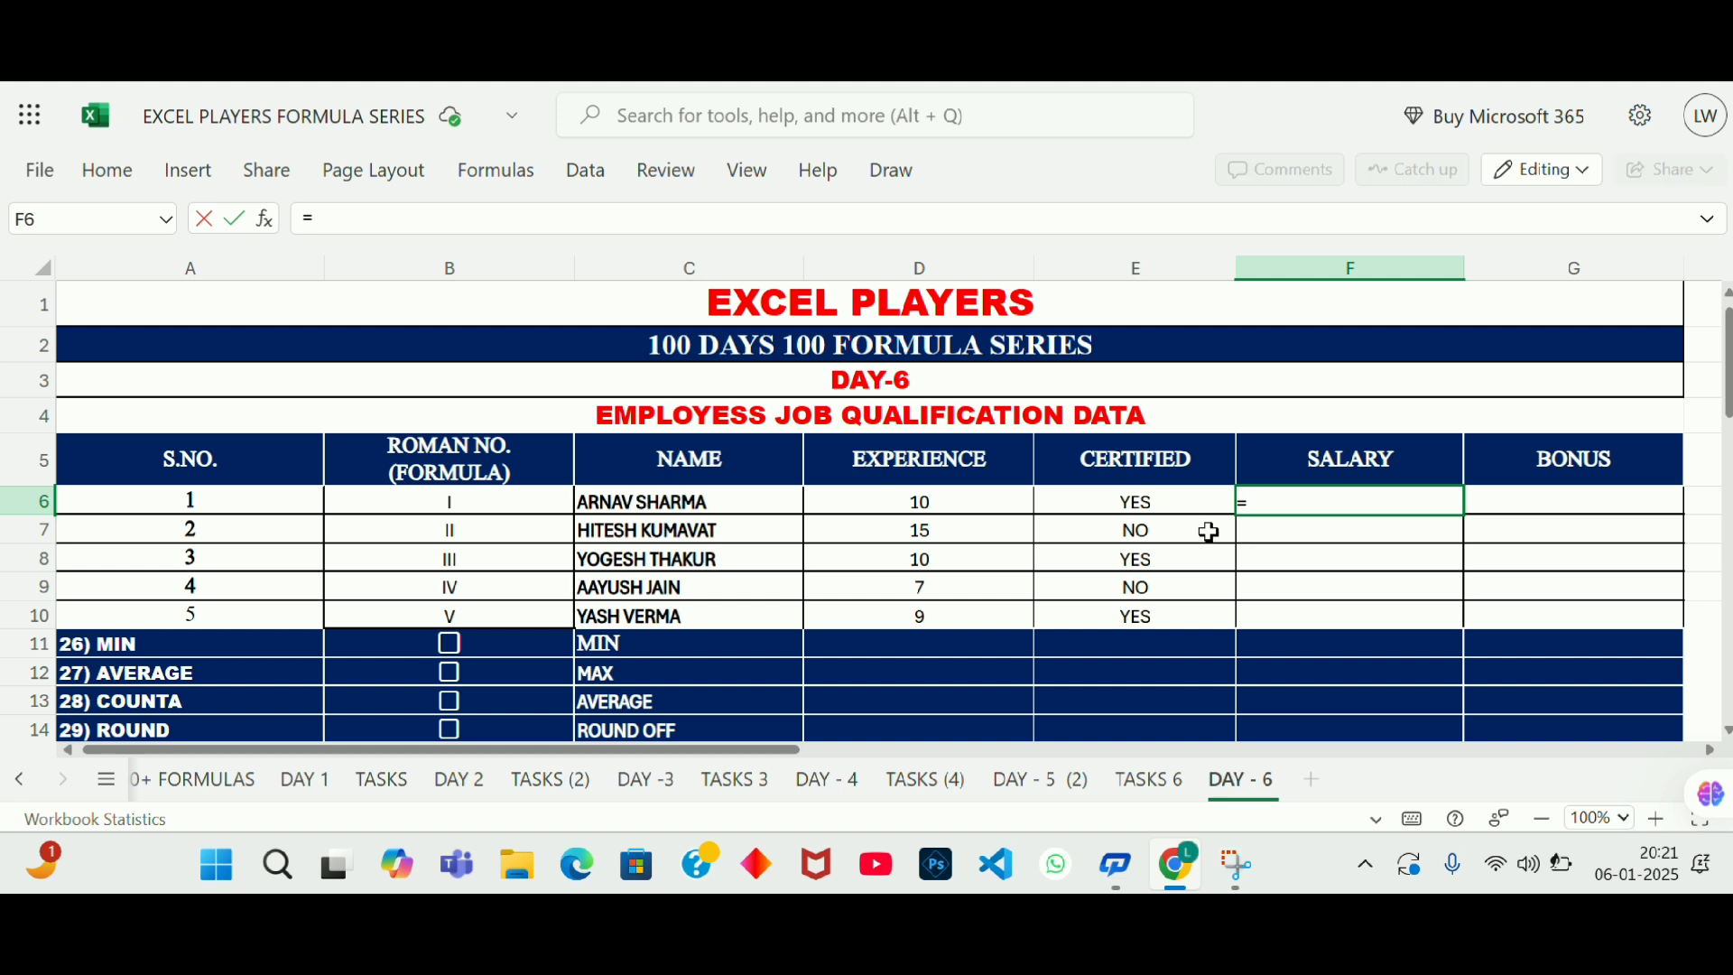
click(904, 508)
text(*)
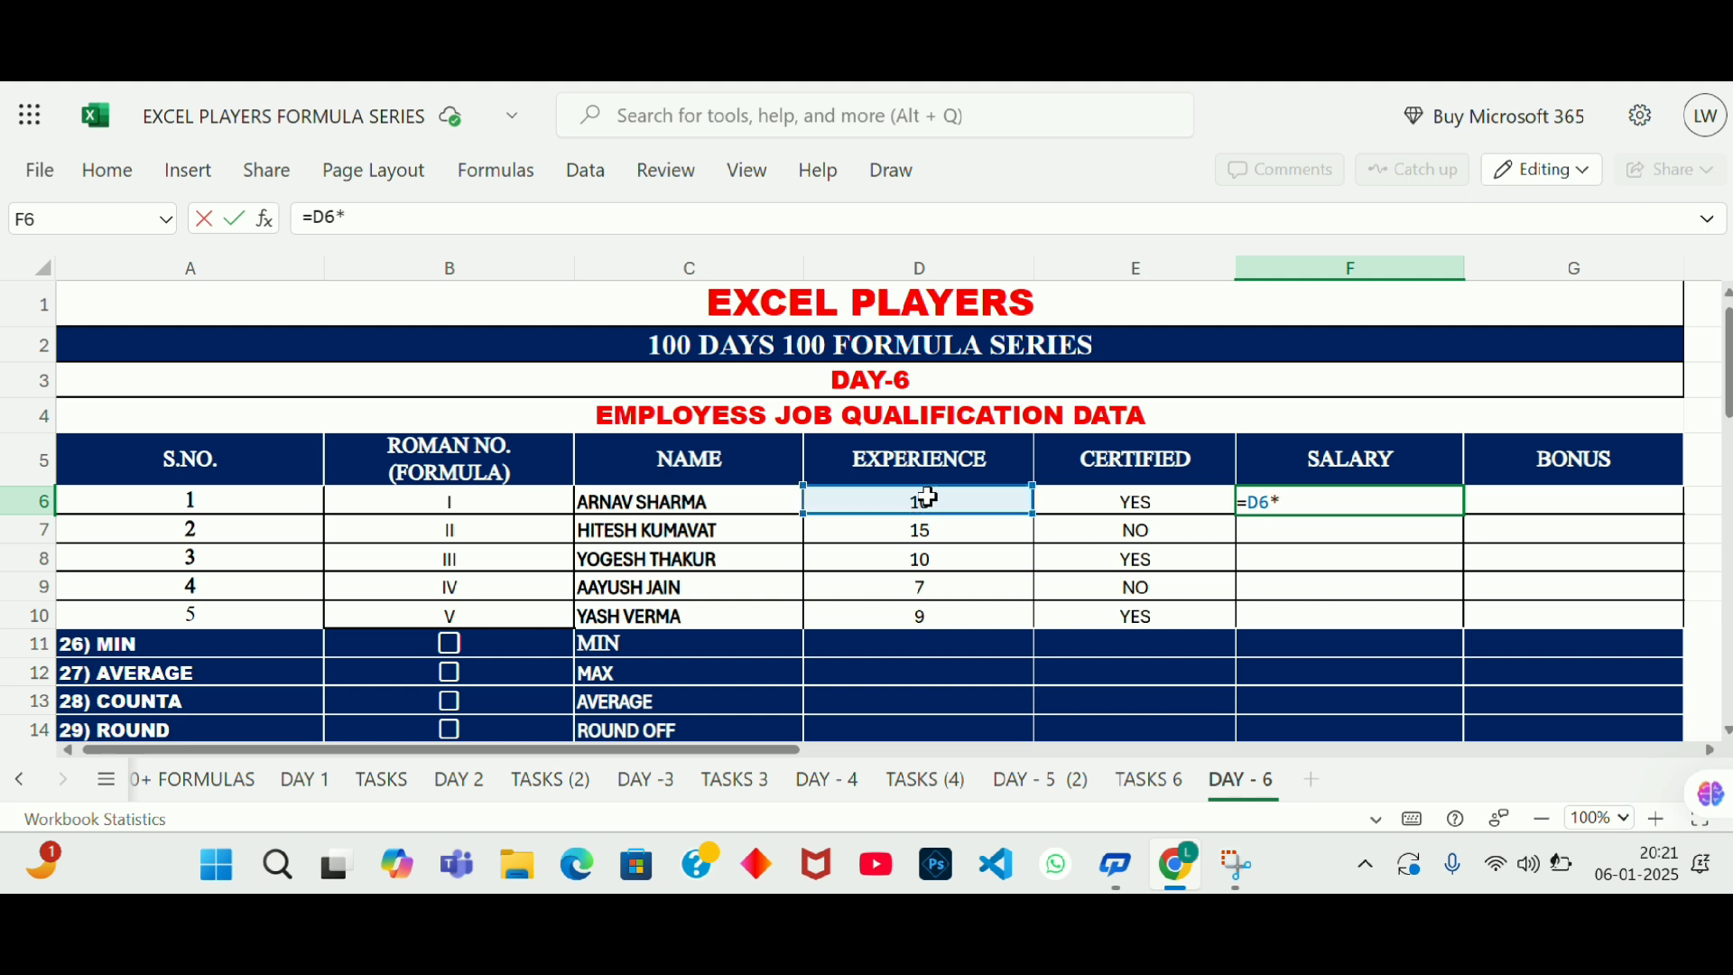
text(1000)
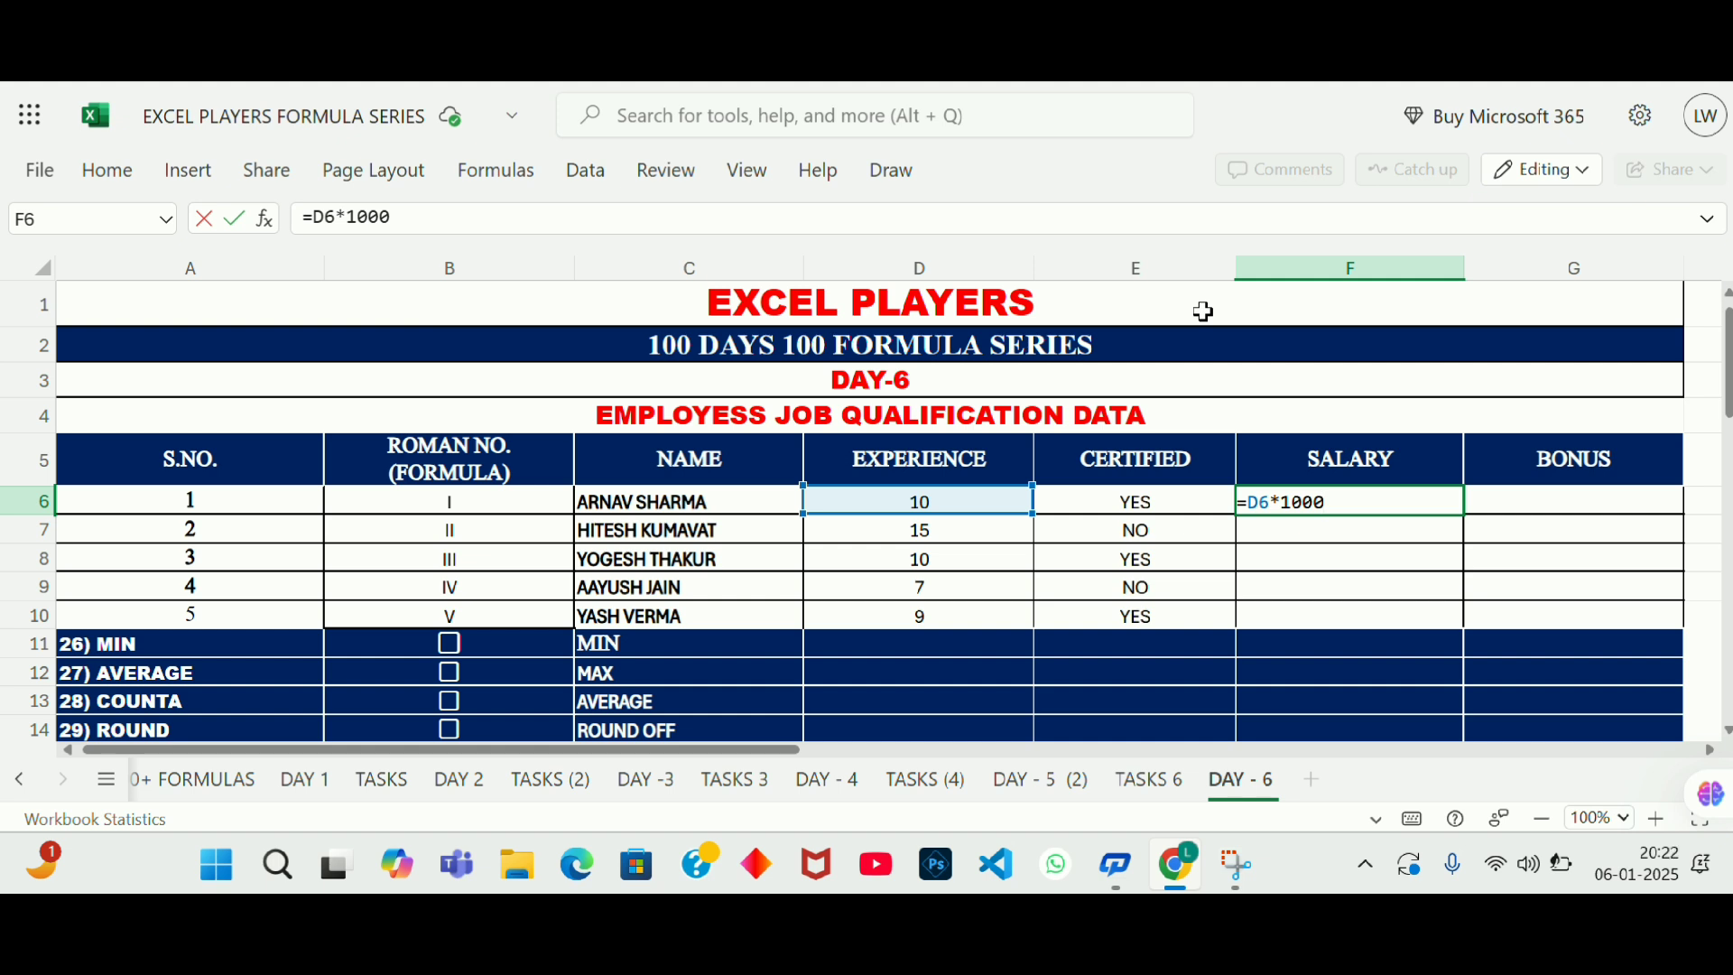
key(Return)
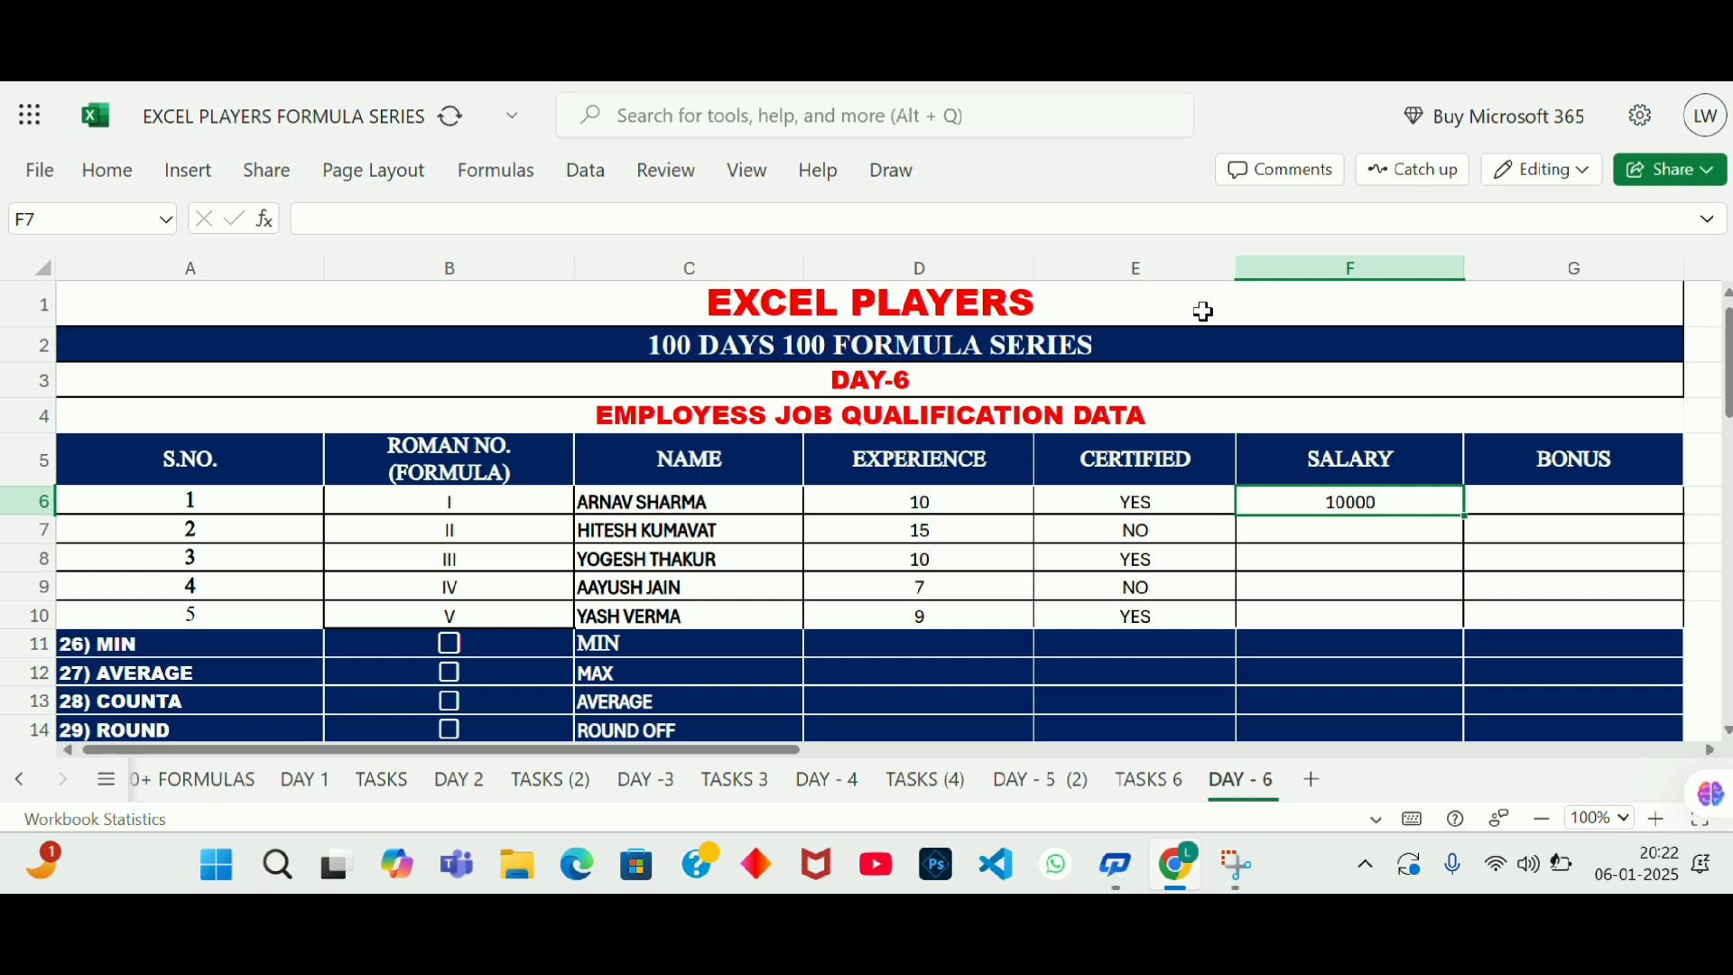
Step: Fill the salary formula from F6 down through F10 and select the calculated salaries
key(Up)
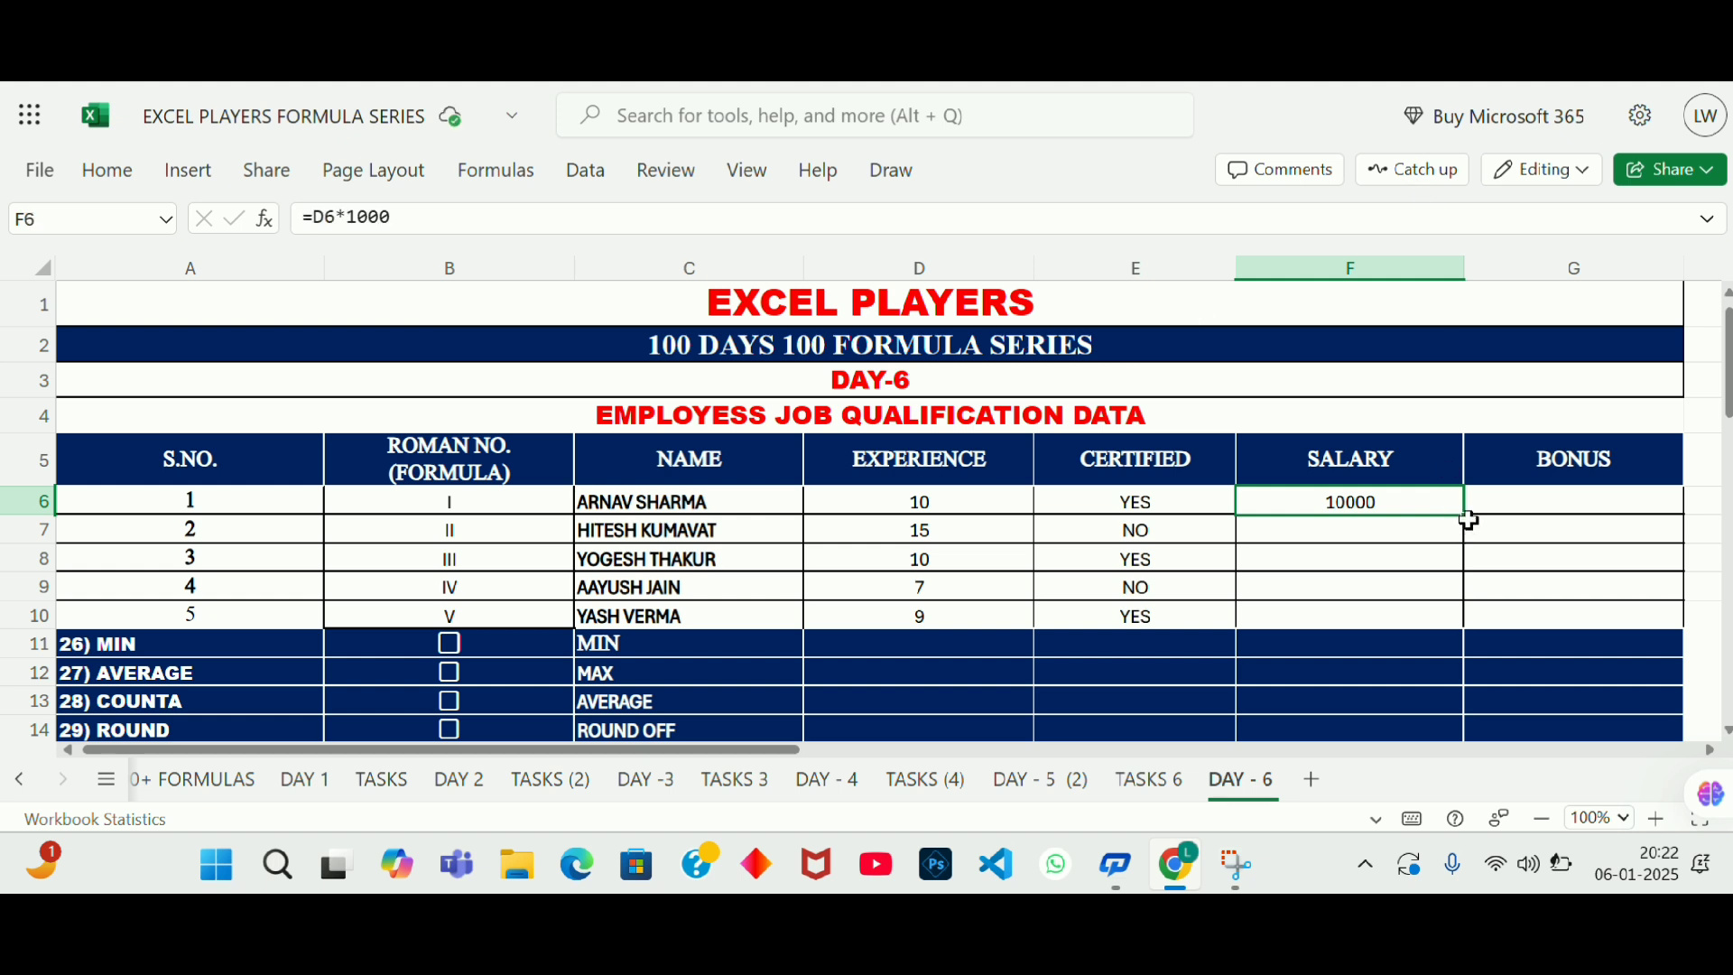
drag(1466, 512, 1451, 619)
drag(1397, 502, 1398, 611)
click(1397, 504)
drag(1397, 504, 1396, 616)
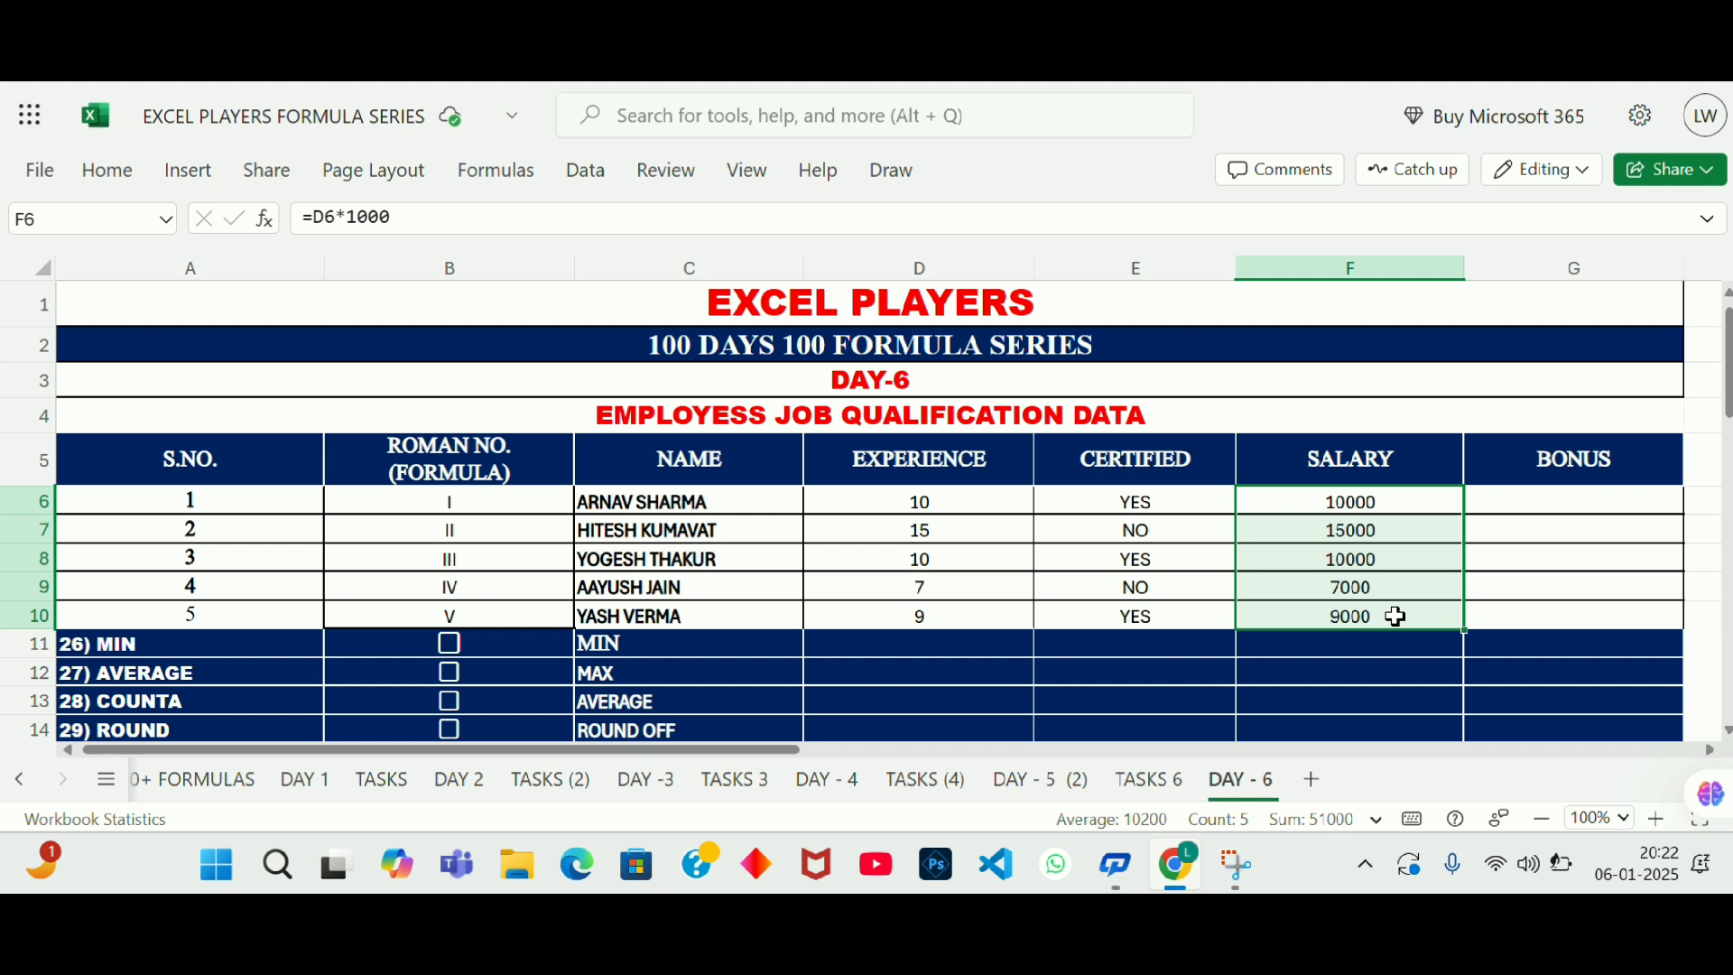
Step: Enter the label BONUS TIPS in E21, below the BOSS example row
click(1576, 497)
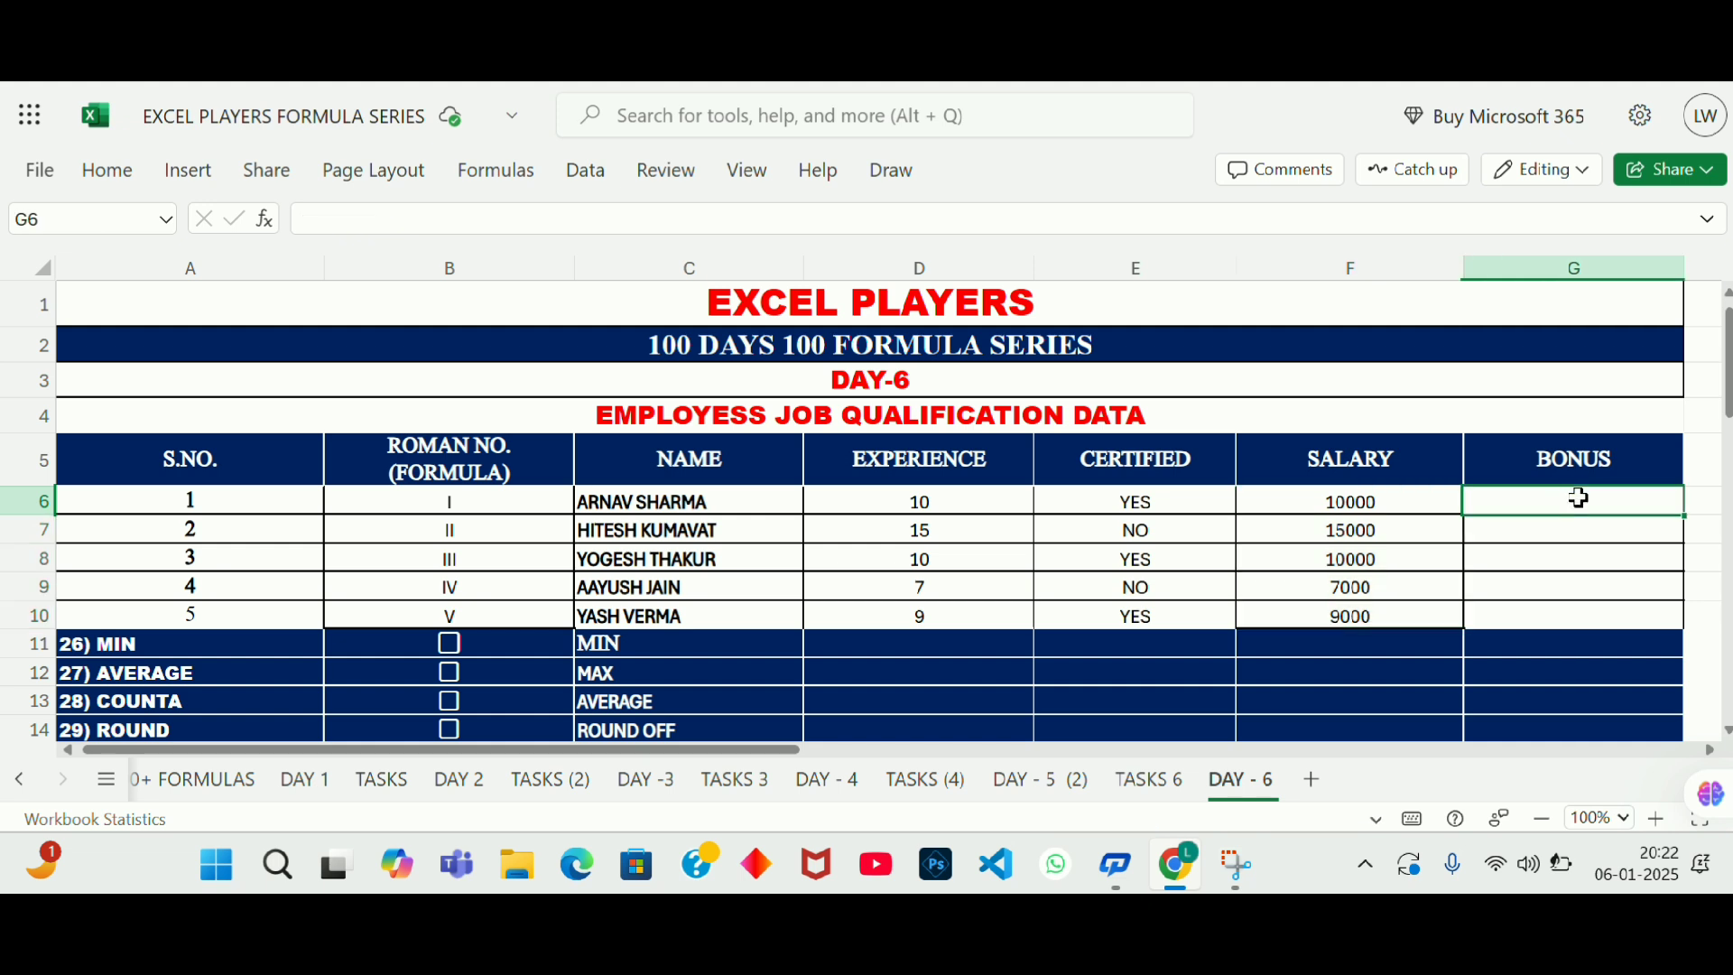
click(1575, 462)
drag(1586, 490, 1585, 502)
click(1586, 504)
key(Return)
key(Down)
key(Down)
key(Down)
key(Down)
key(Down)
key(Down)
key(Down)
key(Down)
key(Down)
key(Down)
key(Down)
key(Down)
key(Down)
key(Down)
key(Left)
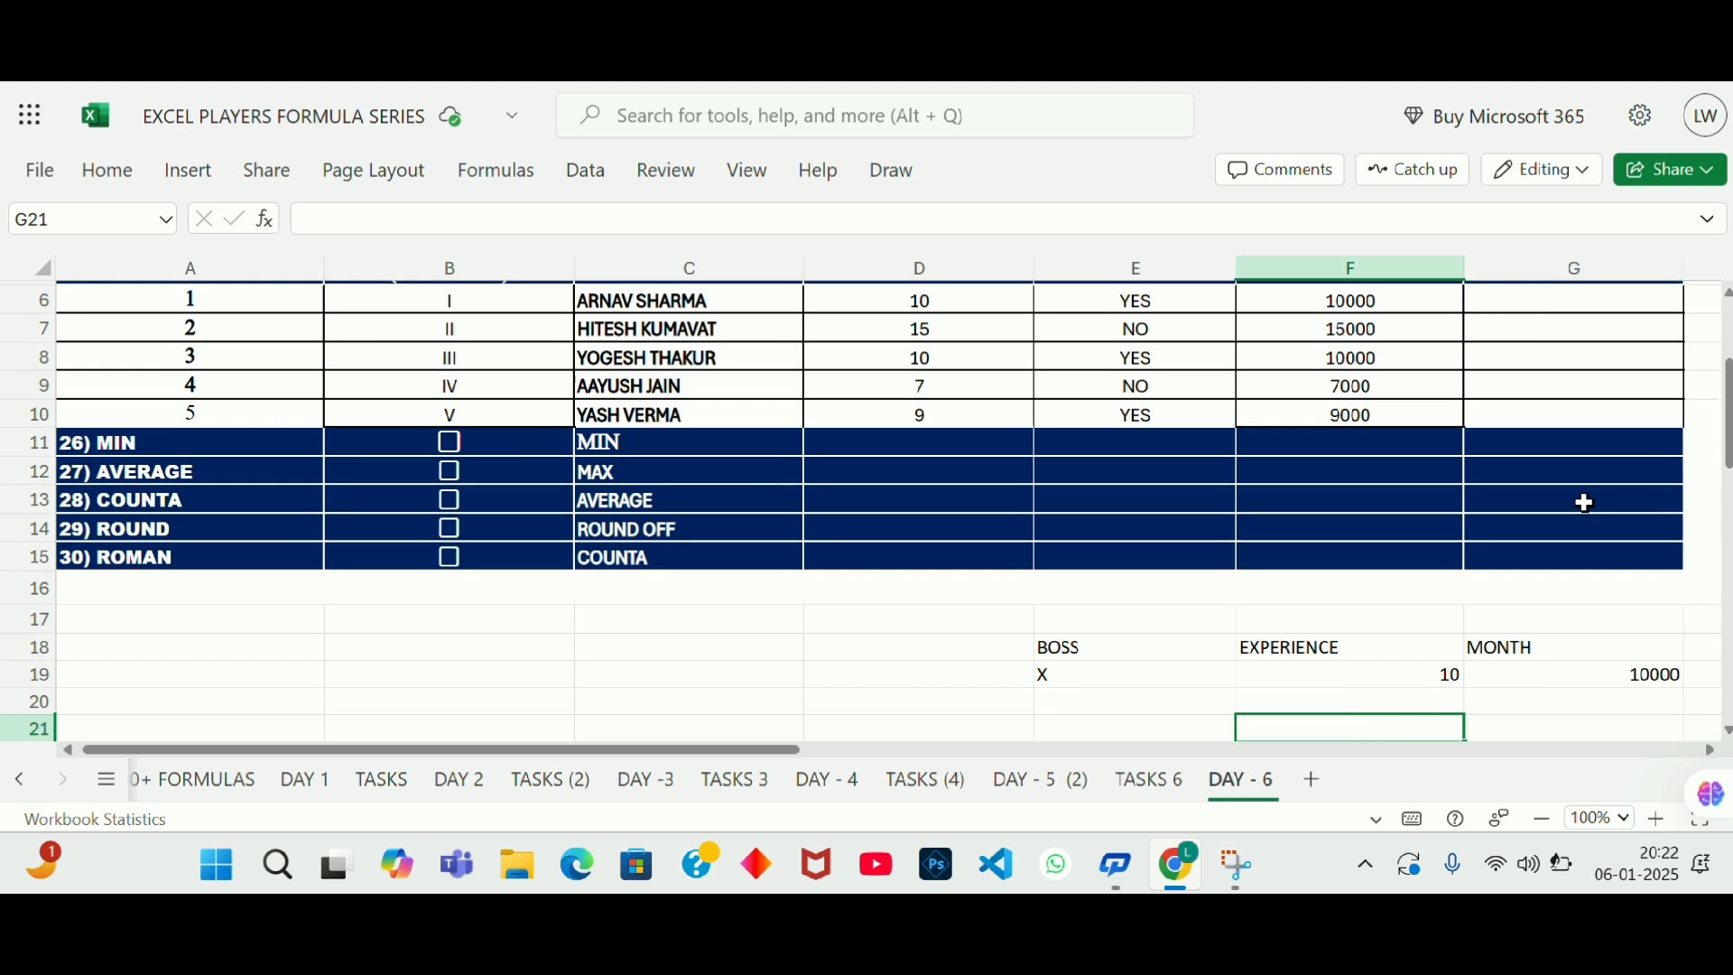
key(Left)
key(Down)
key(Up)
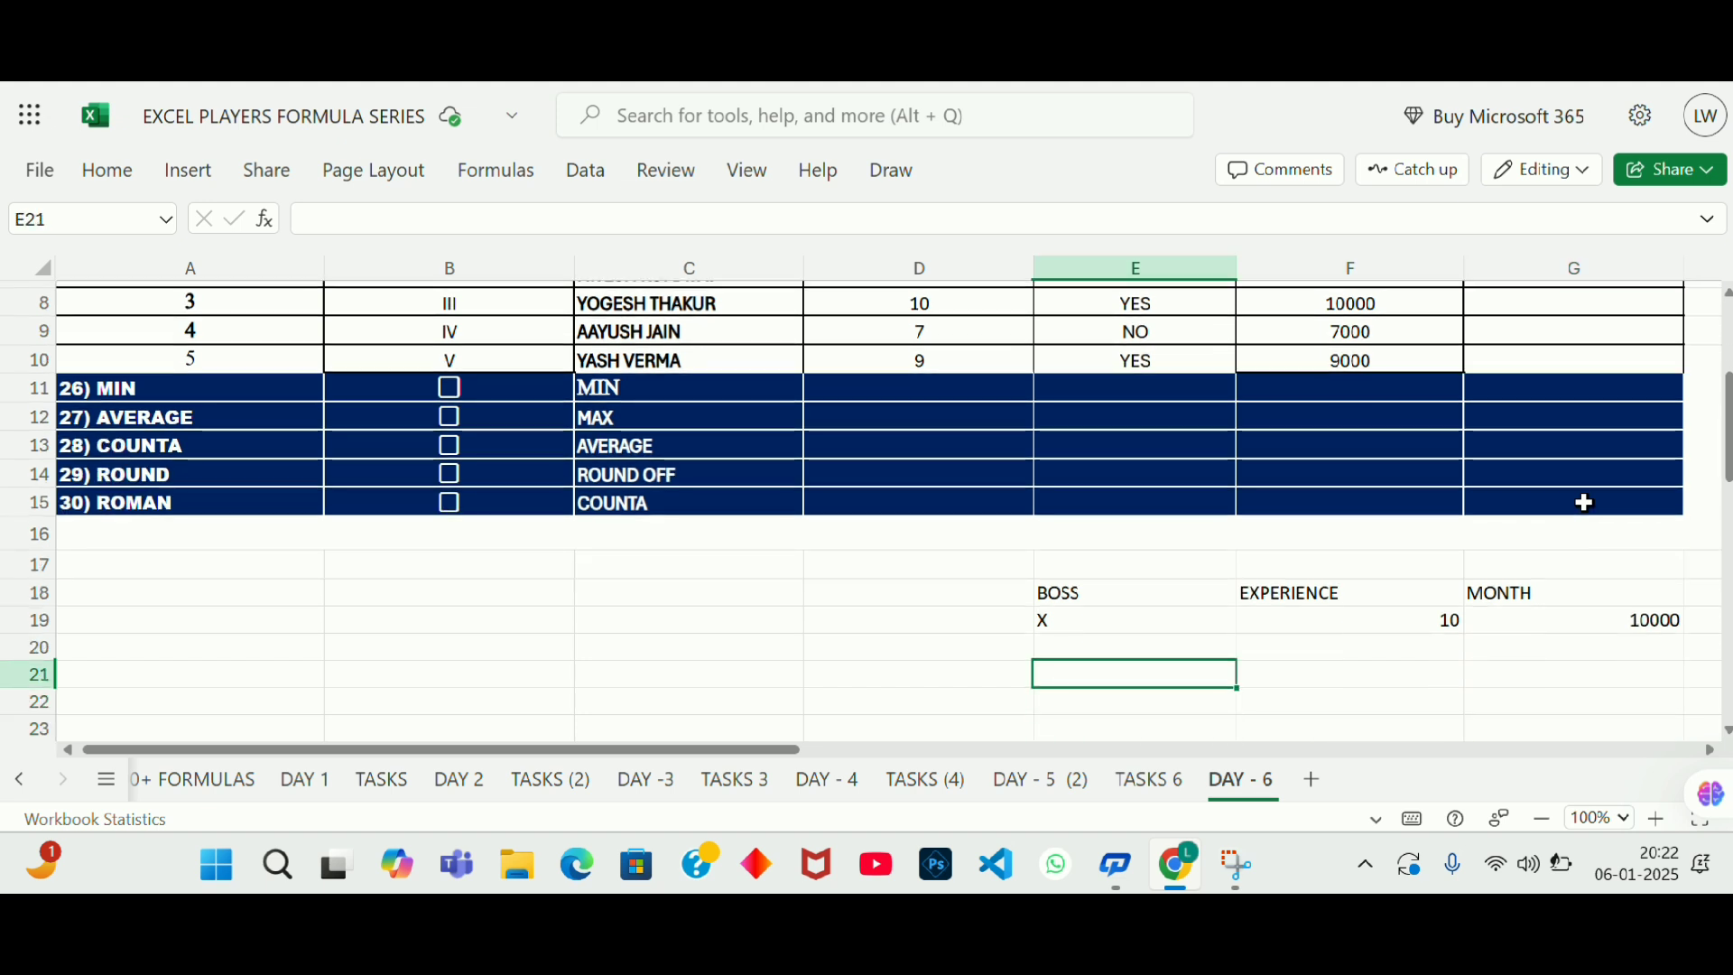
text(BONUS)
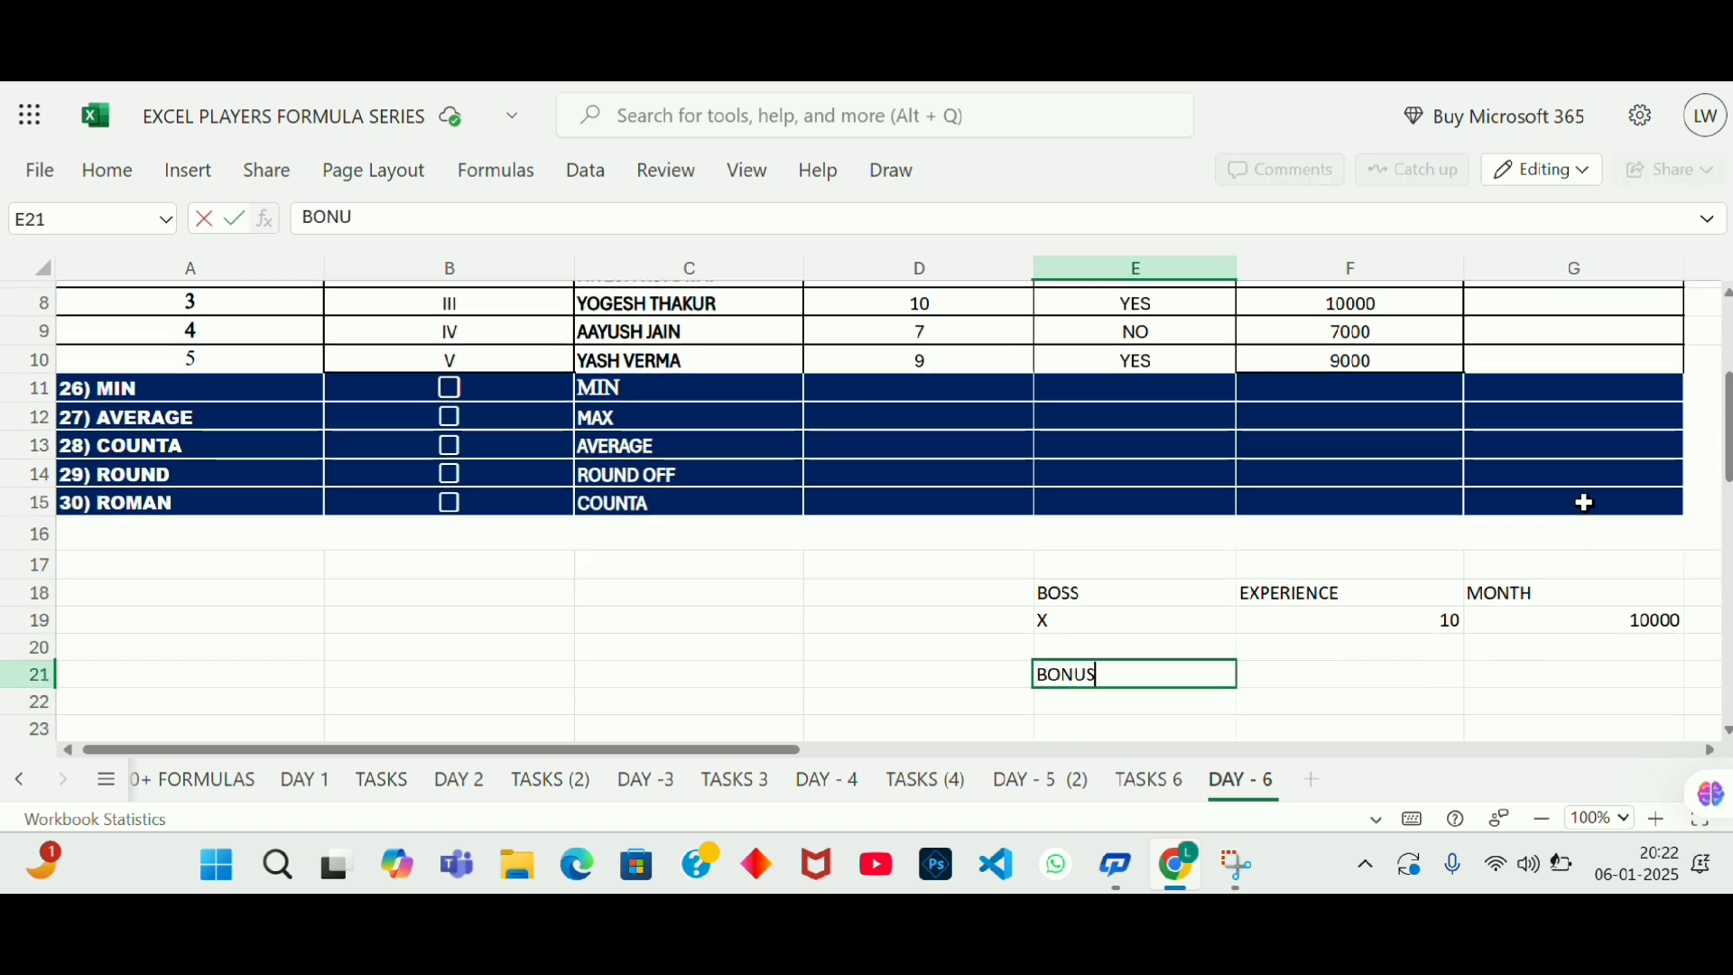
text( TIPS)
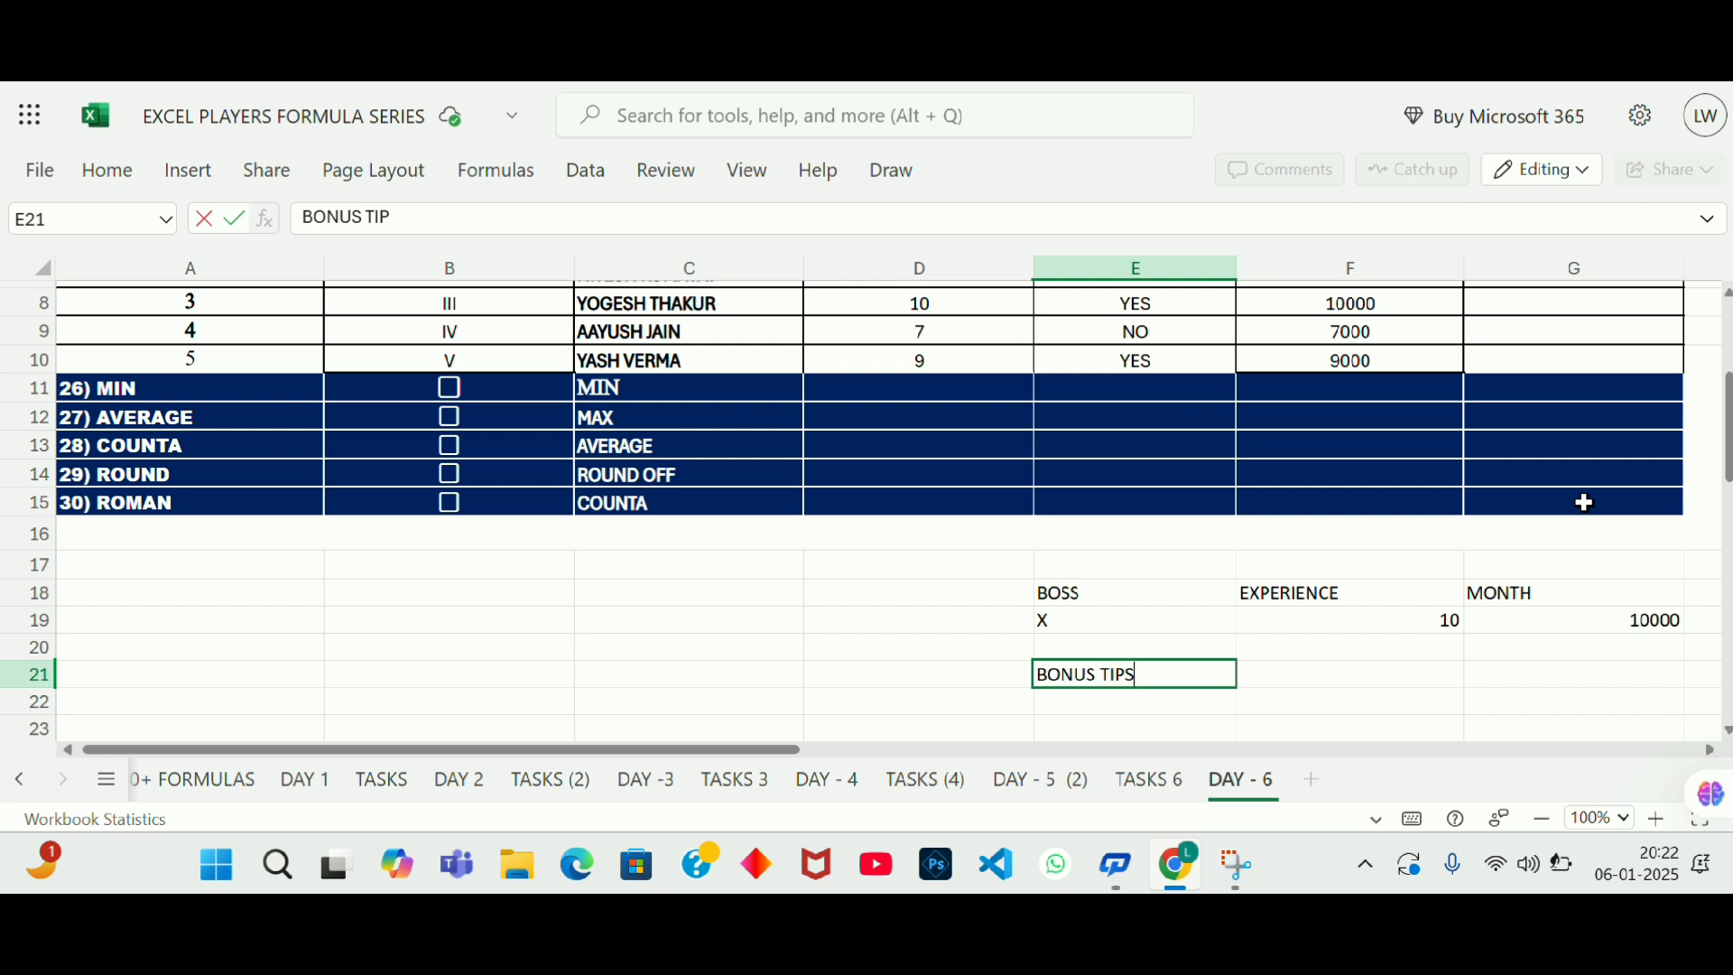
key(Return)
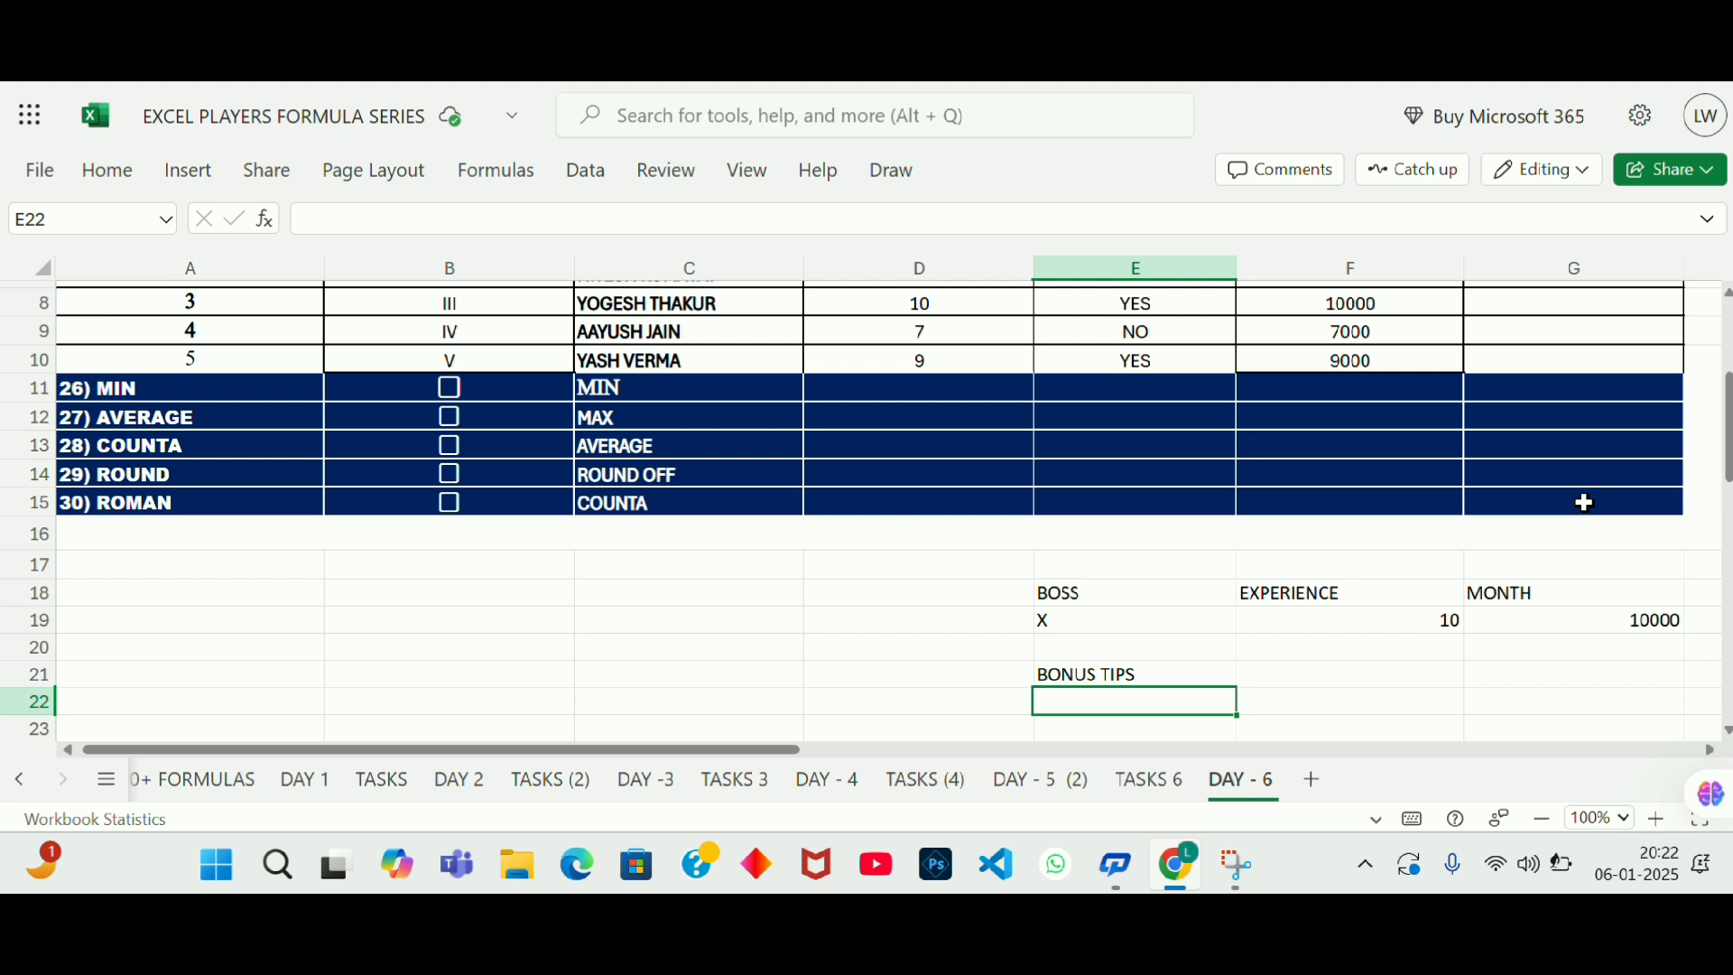
Step: Enter the example salary 10000 in D22, beside the cell under BONUS TIPS
key(Left)
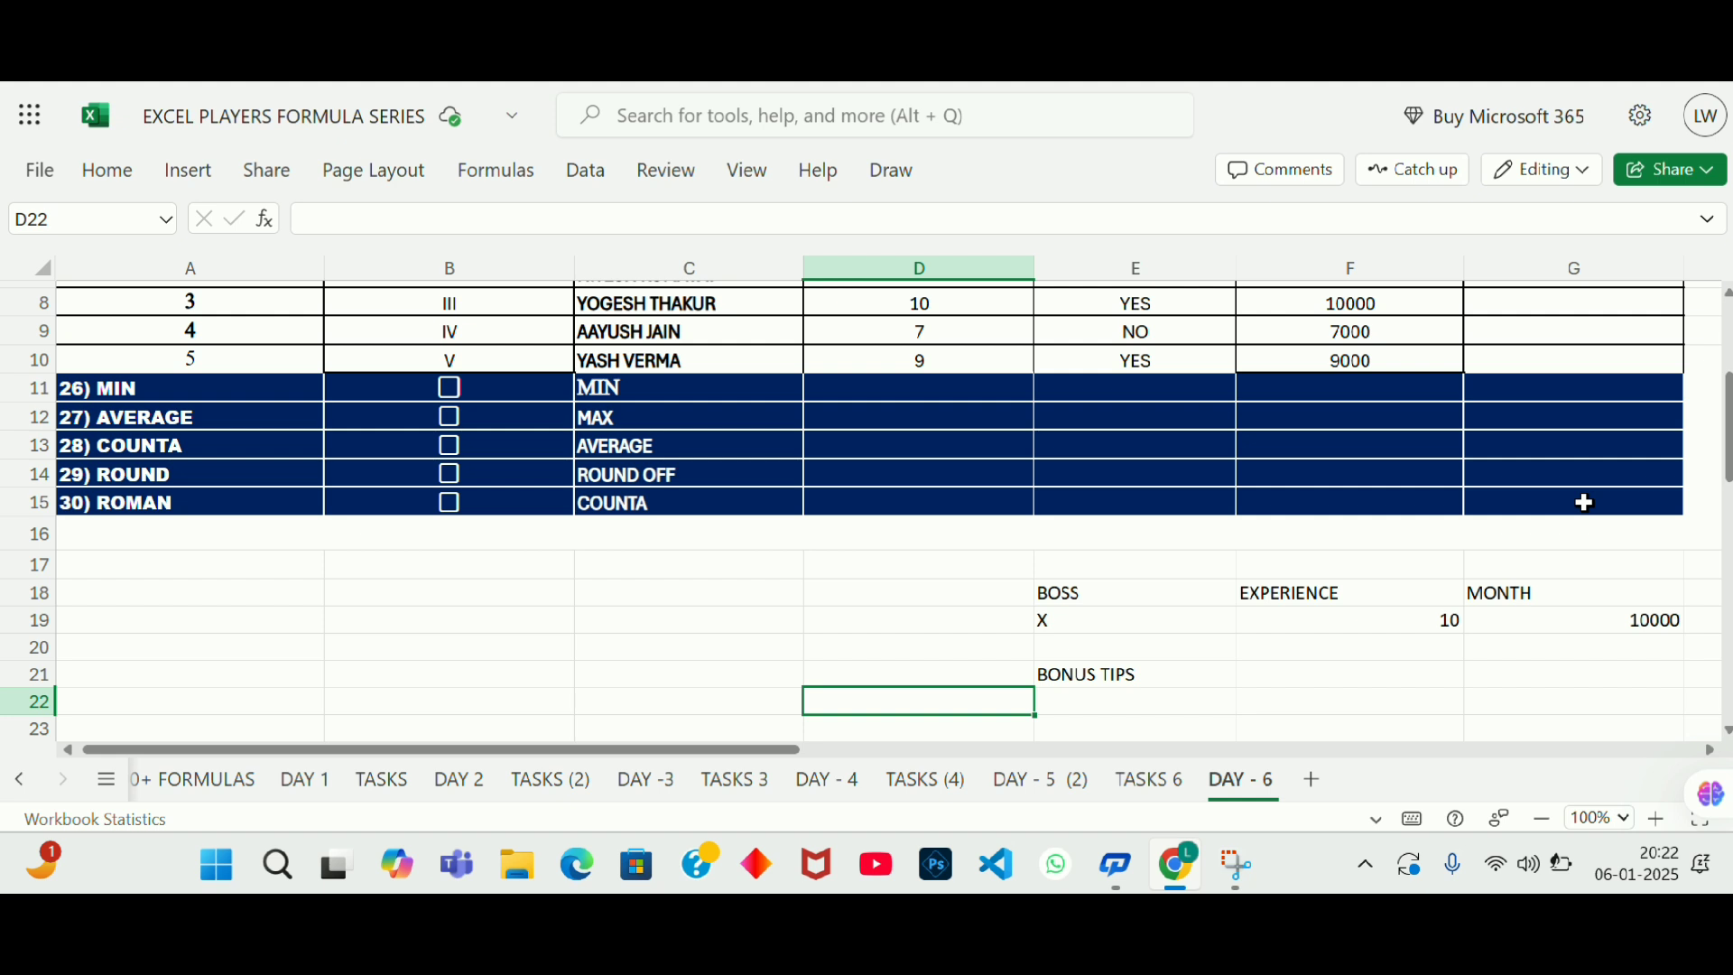
key(Right)
key(Left)
text(10000)
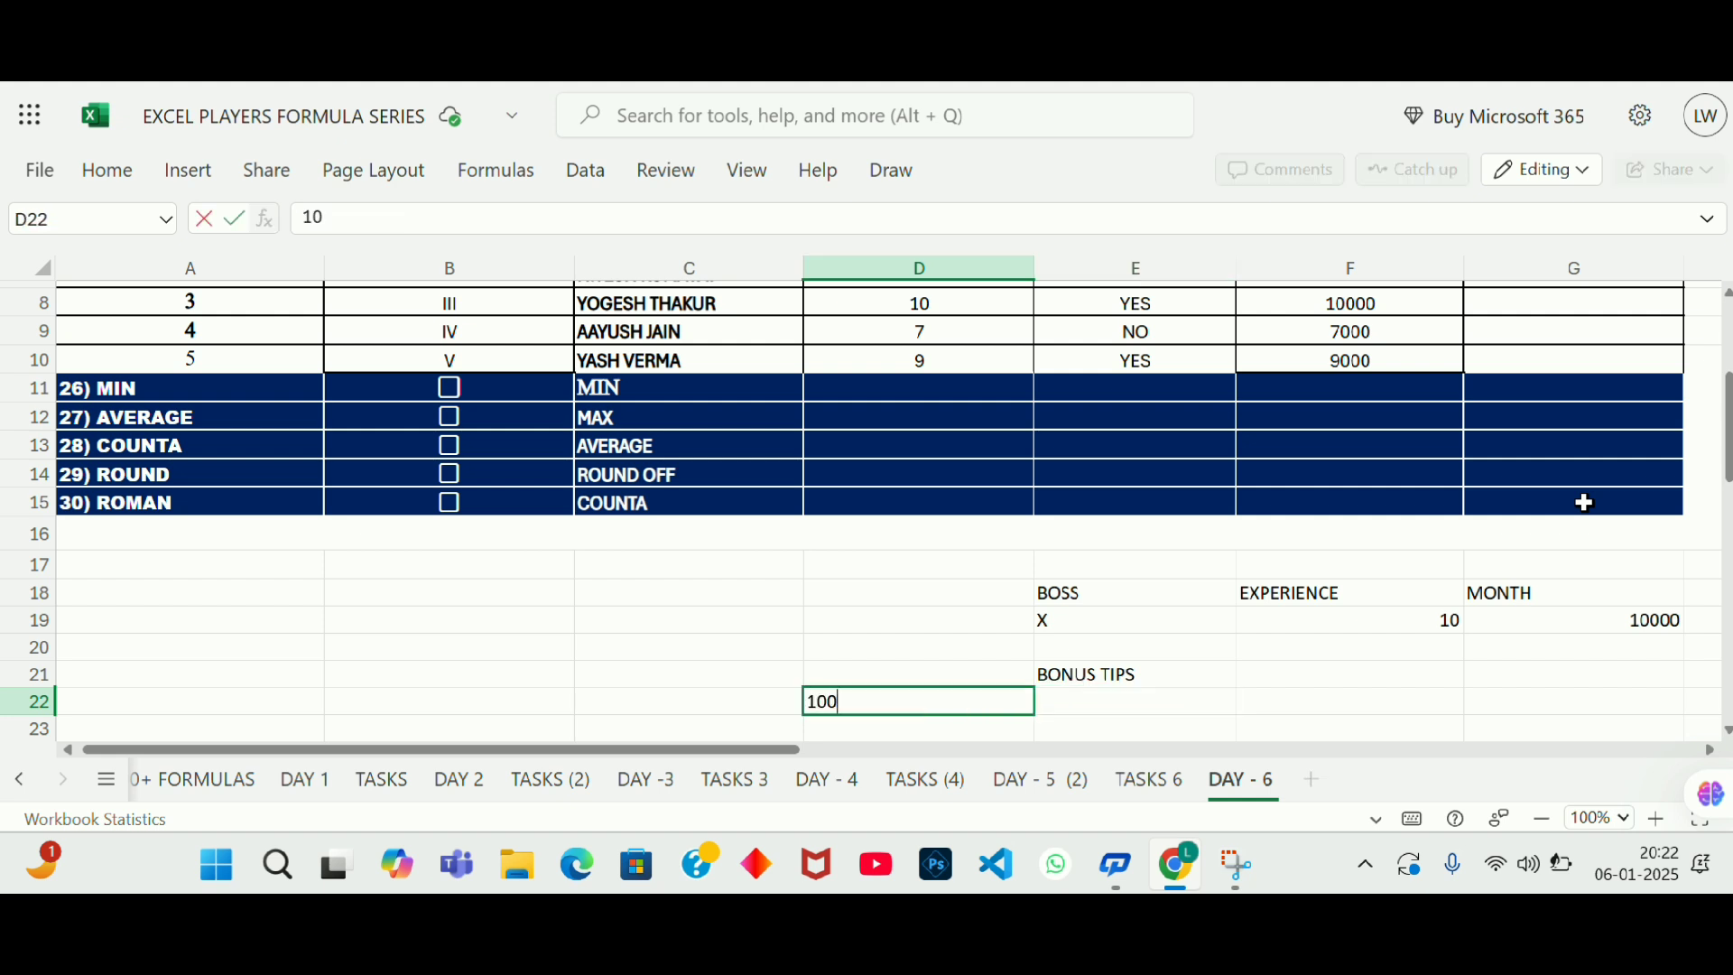
key(ctrl+Return)
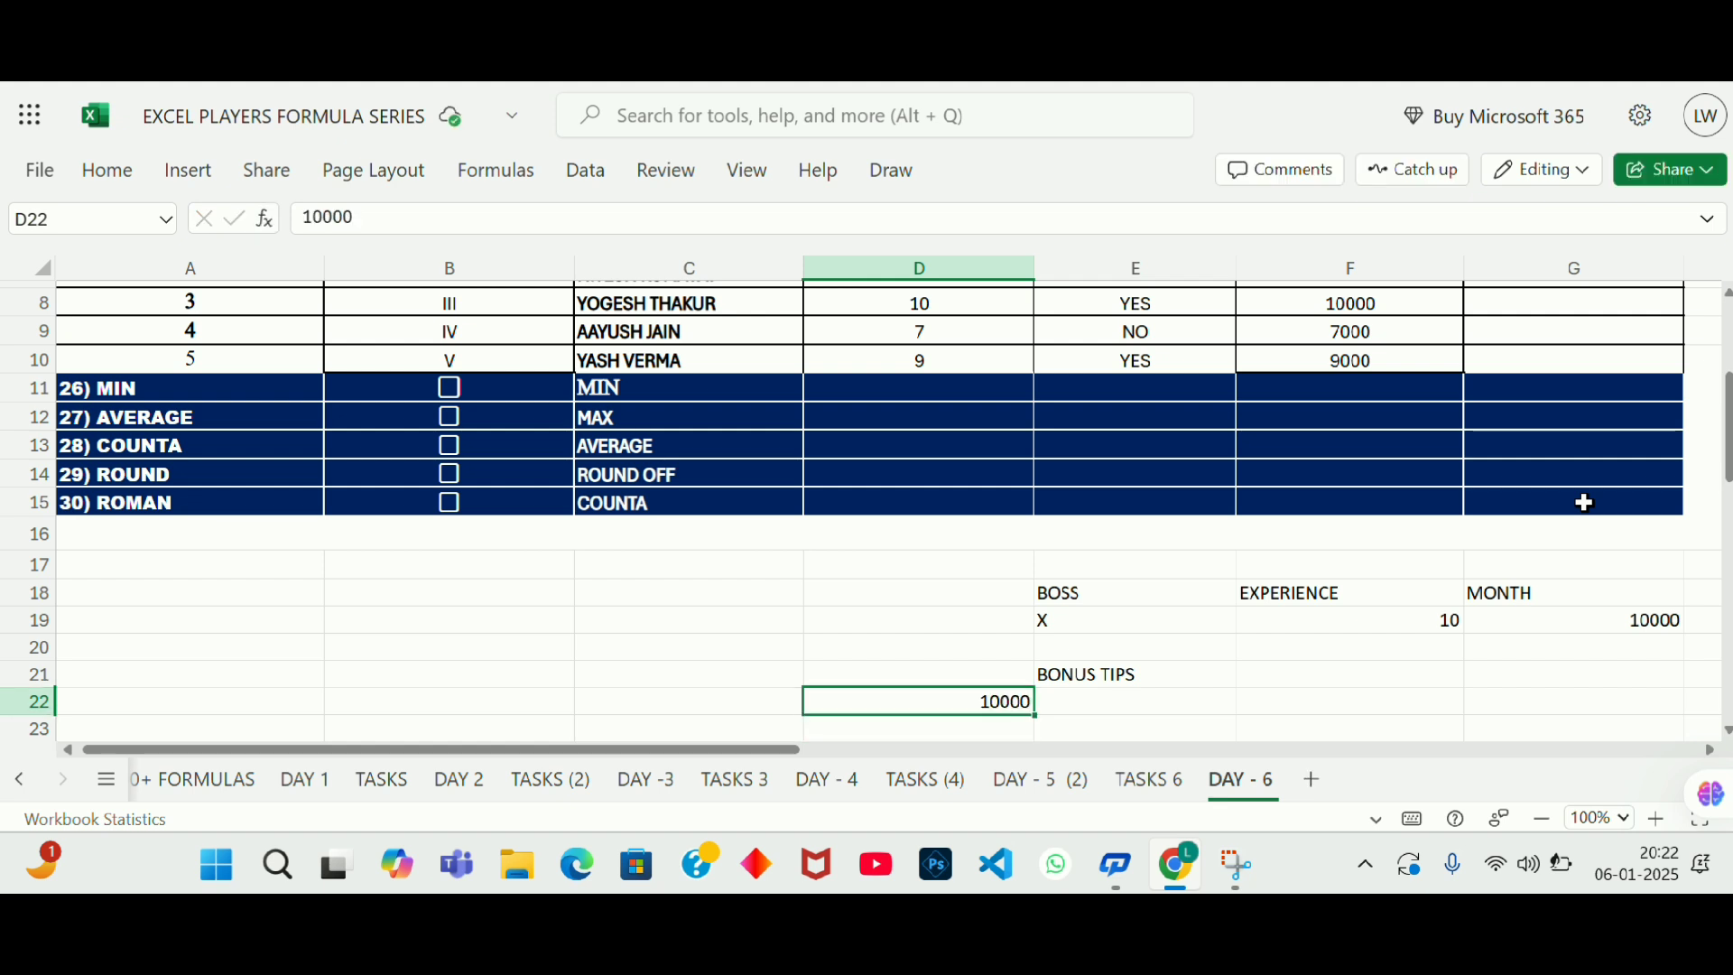
key(Right)
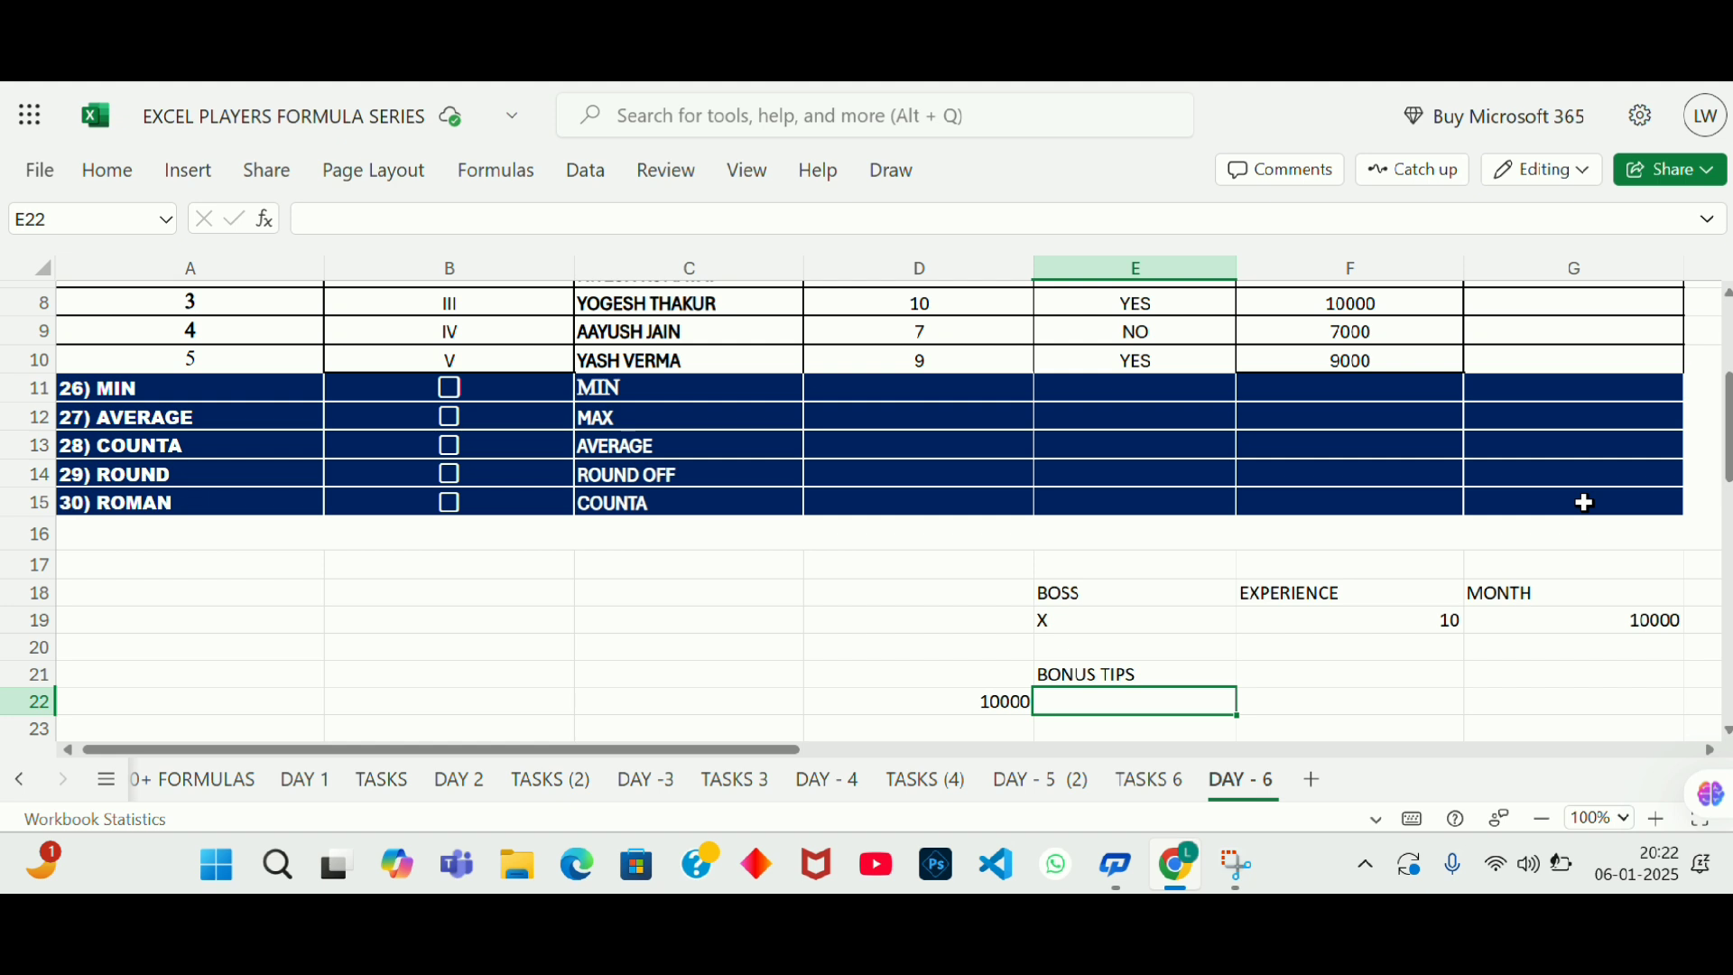
Step: Change the example salary in D22 to 20000 and enter 1000 as its bonus in E22
key(Left)
text(20000)
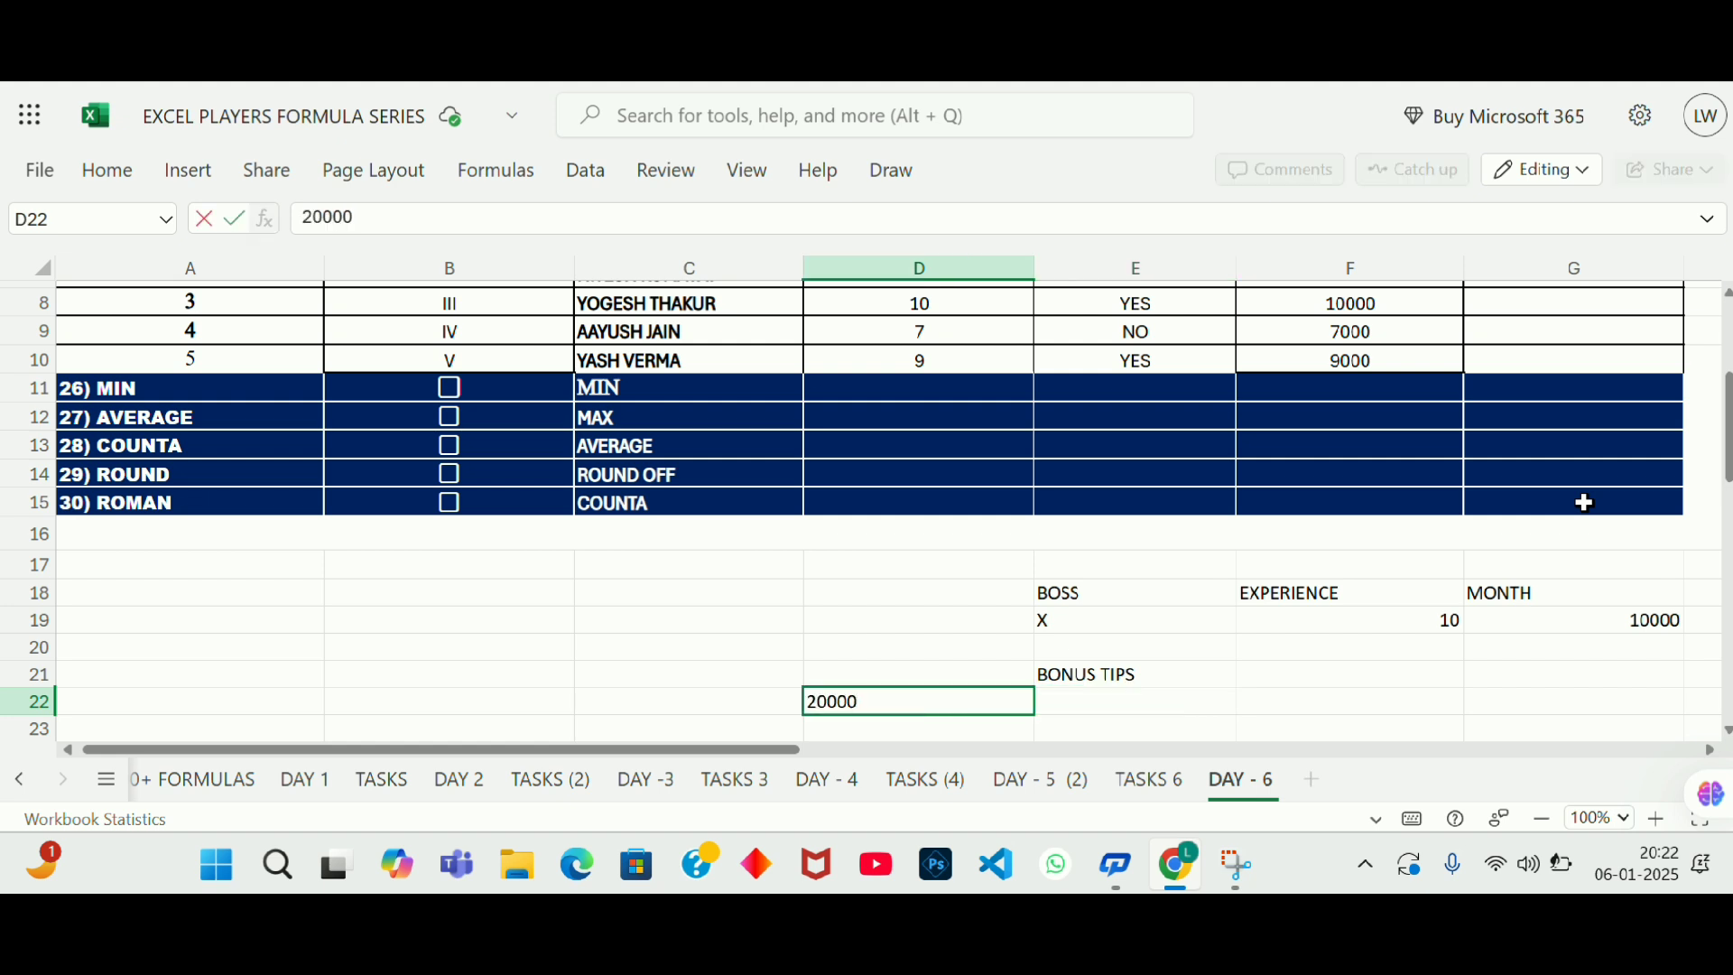
key(Return)
key(Up)
key(Right)
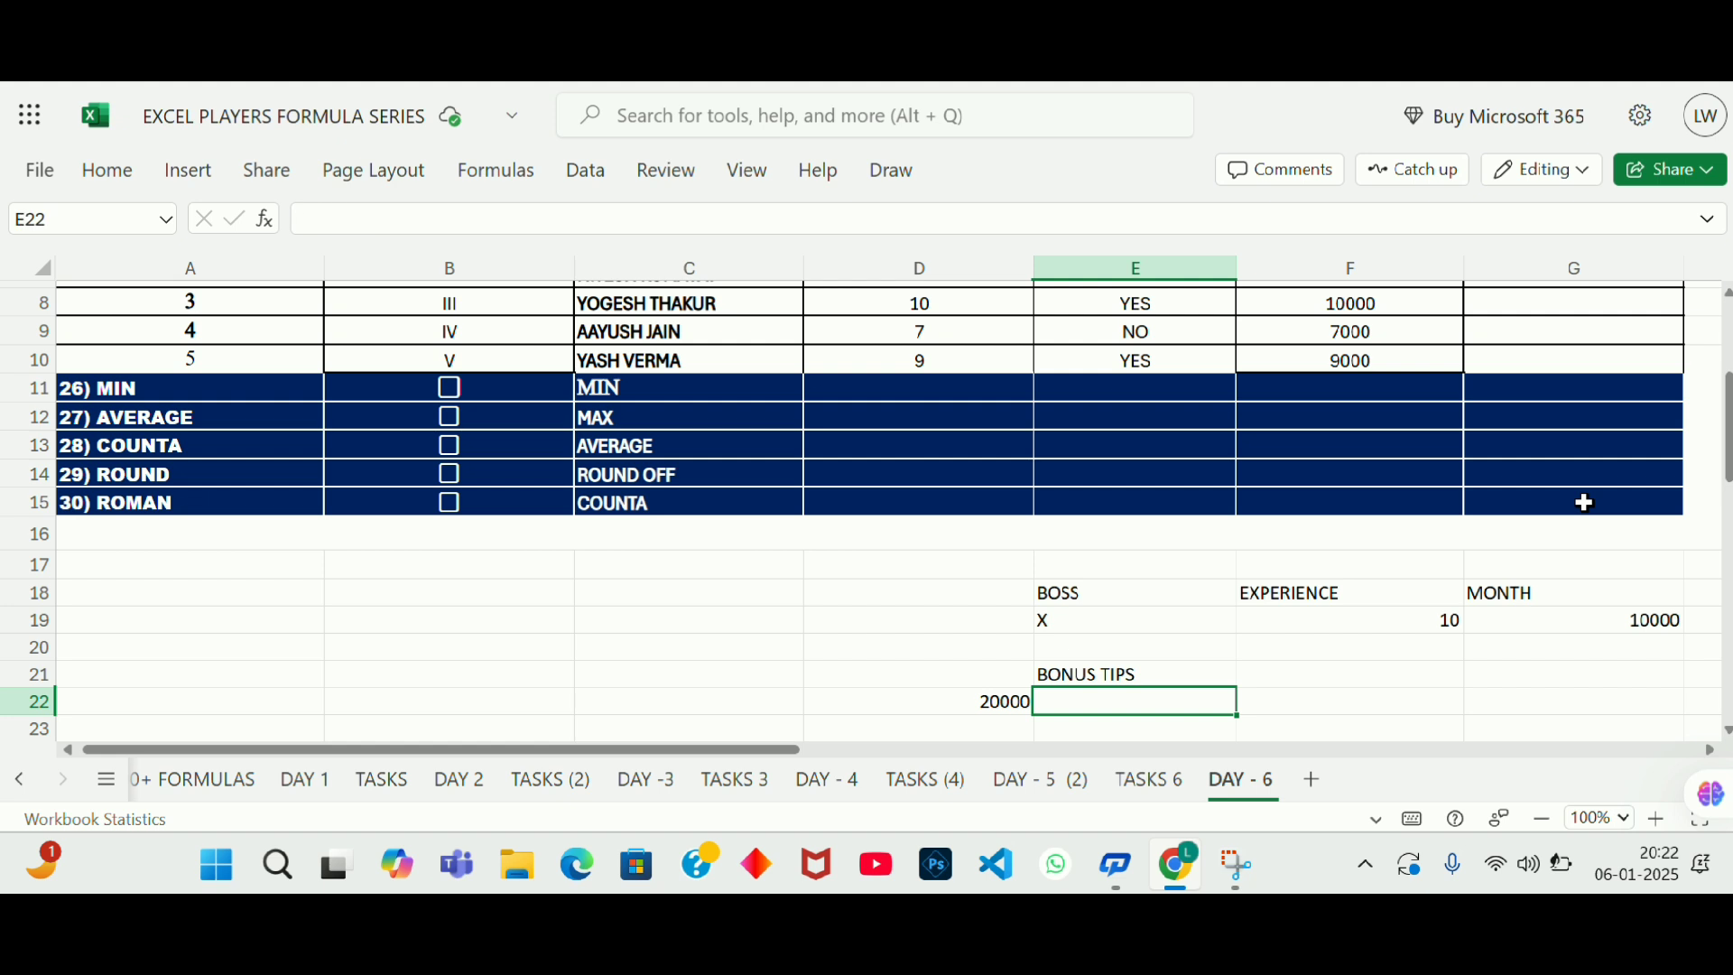
text(10000)
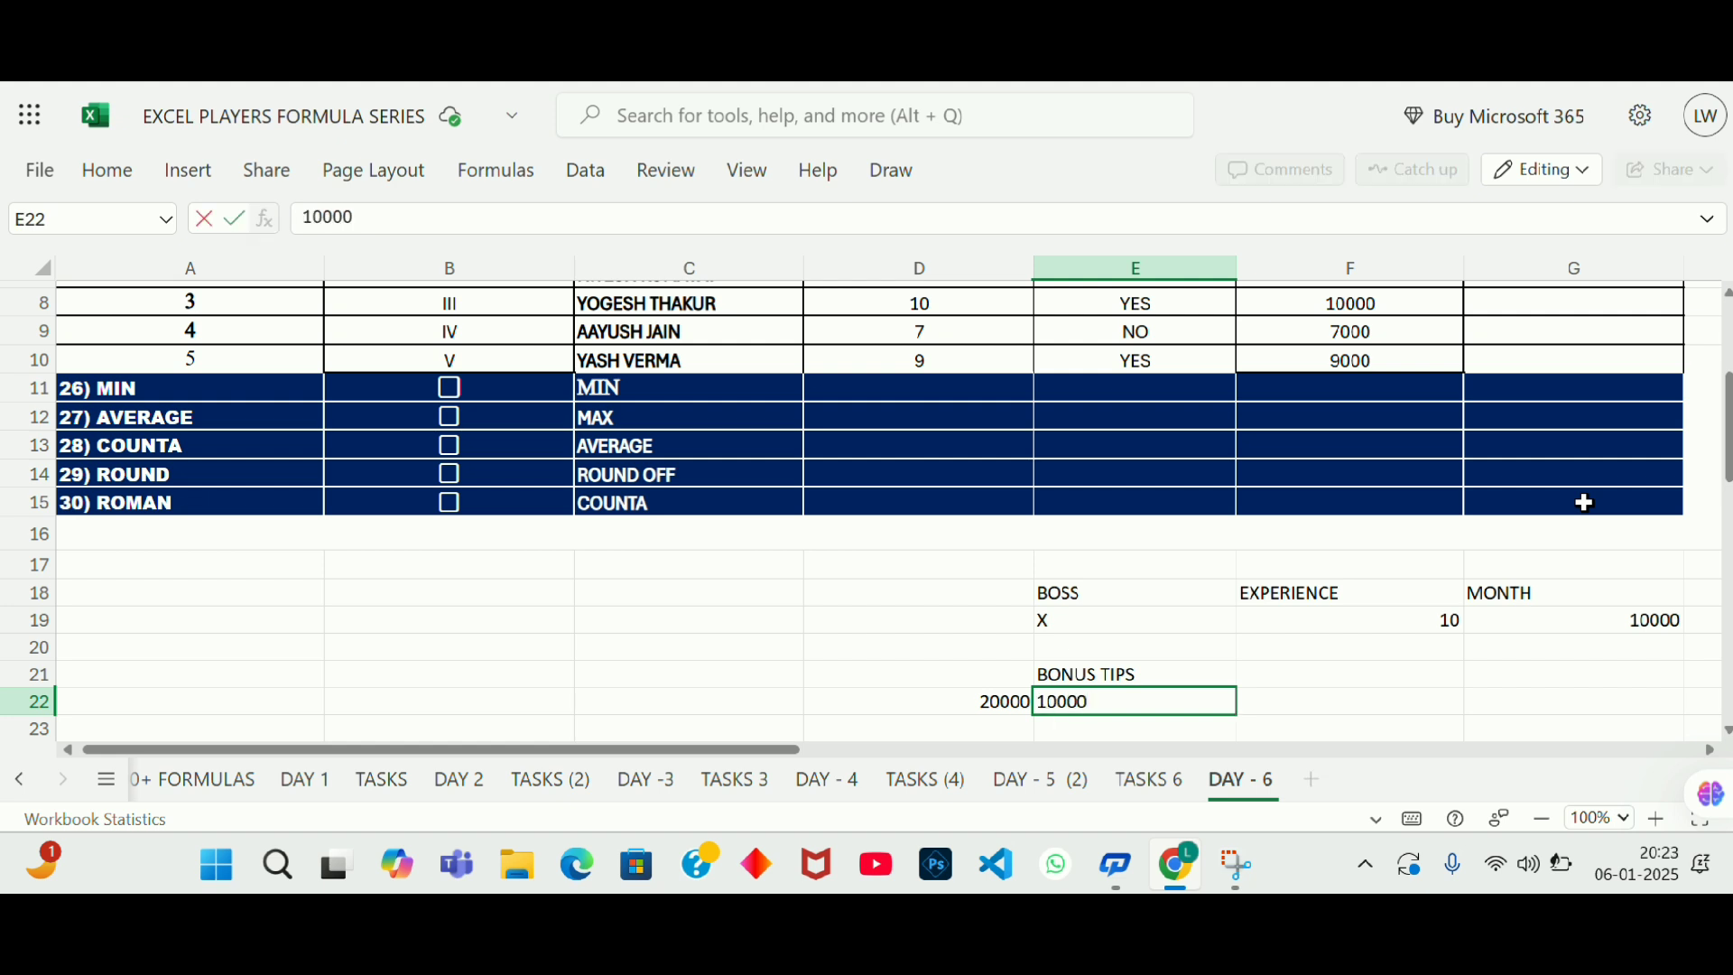
key(BackSpace)
key(Return)
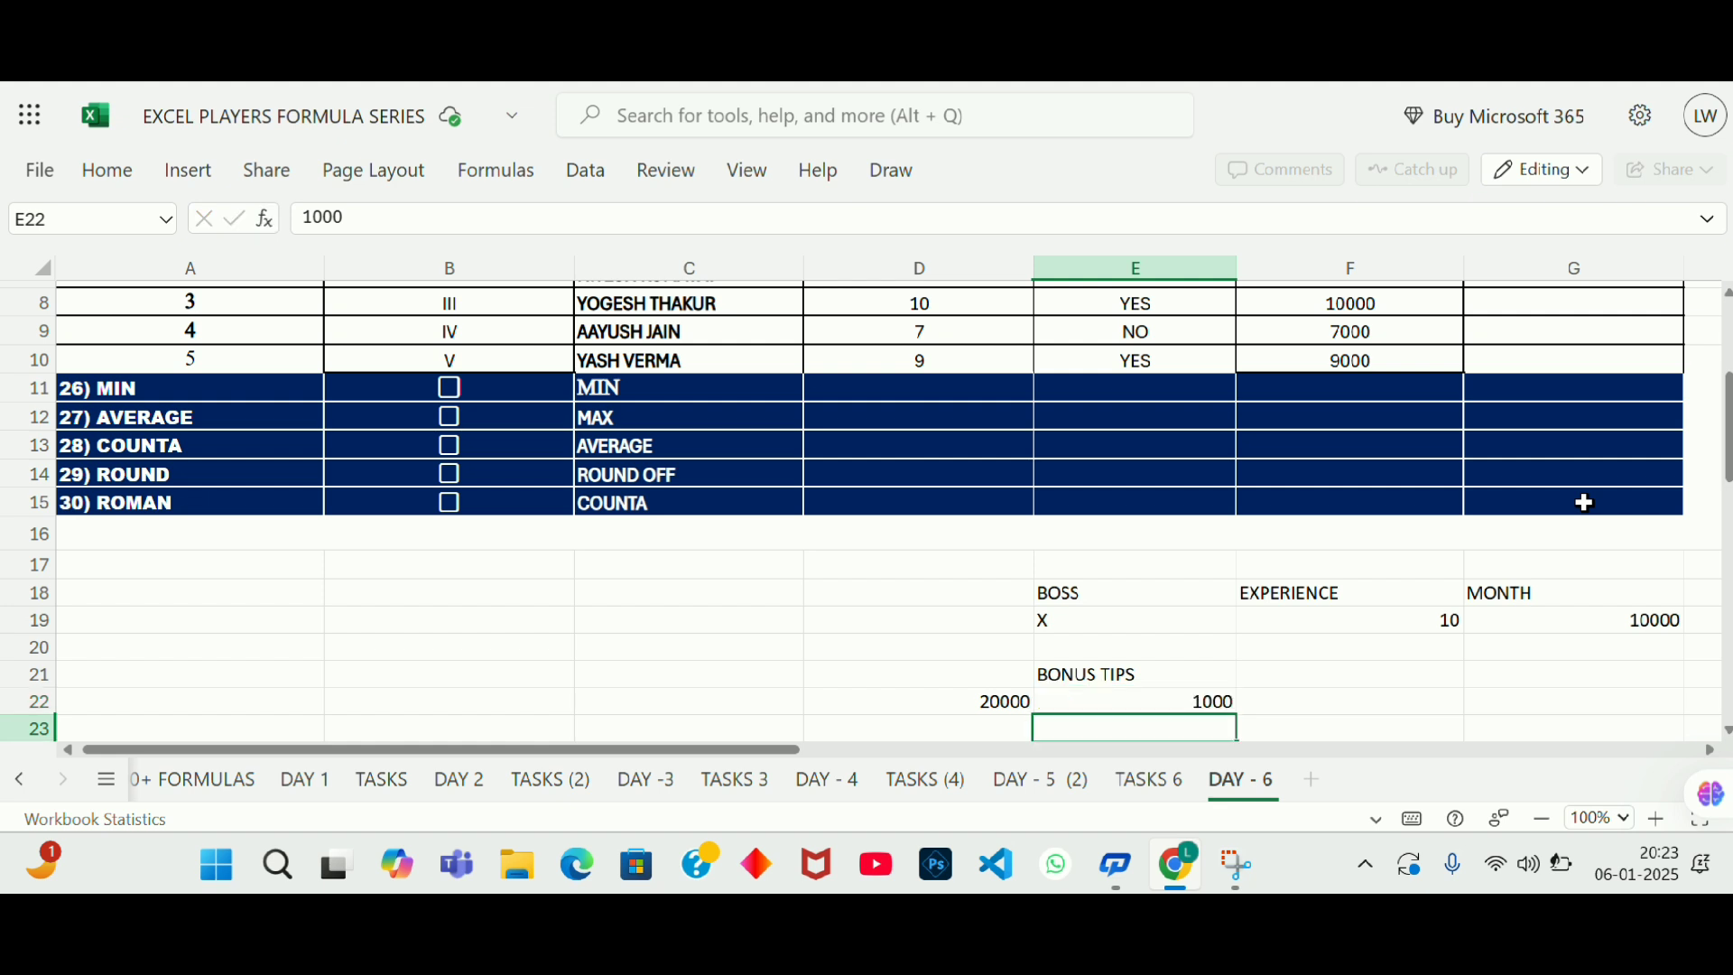
Step: Label the example salary column SALARY in D21, beside the BONUS TIPS label
key(Left)
key(Up)
key(Up)
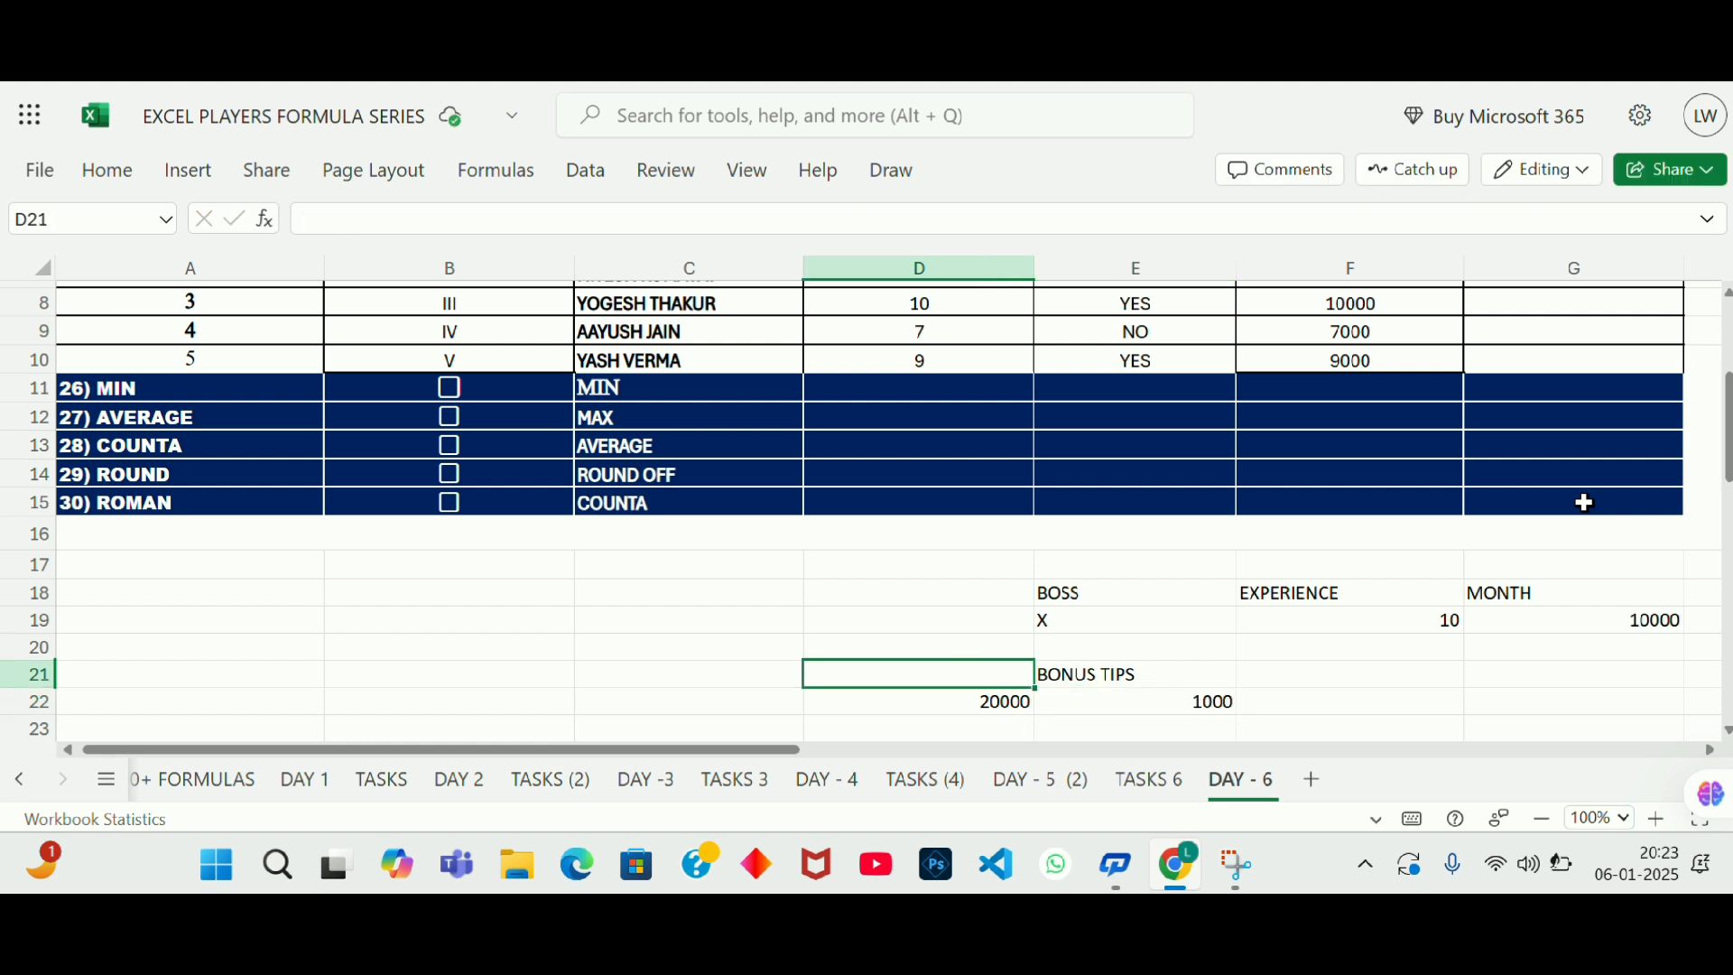
text(SALA)
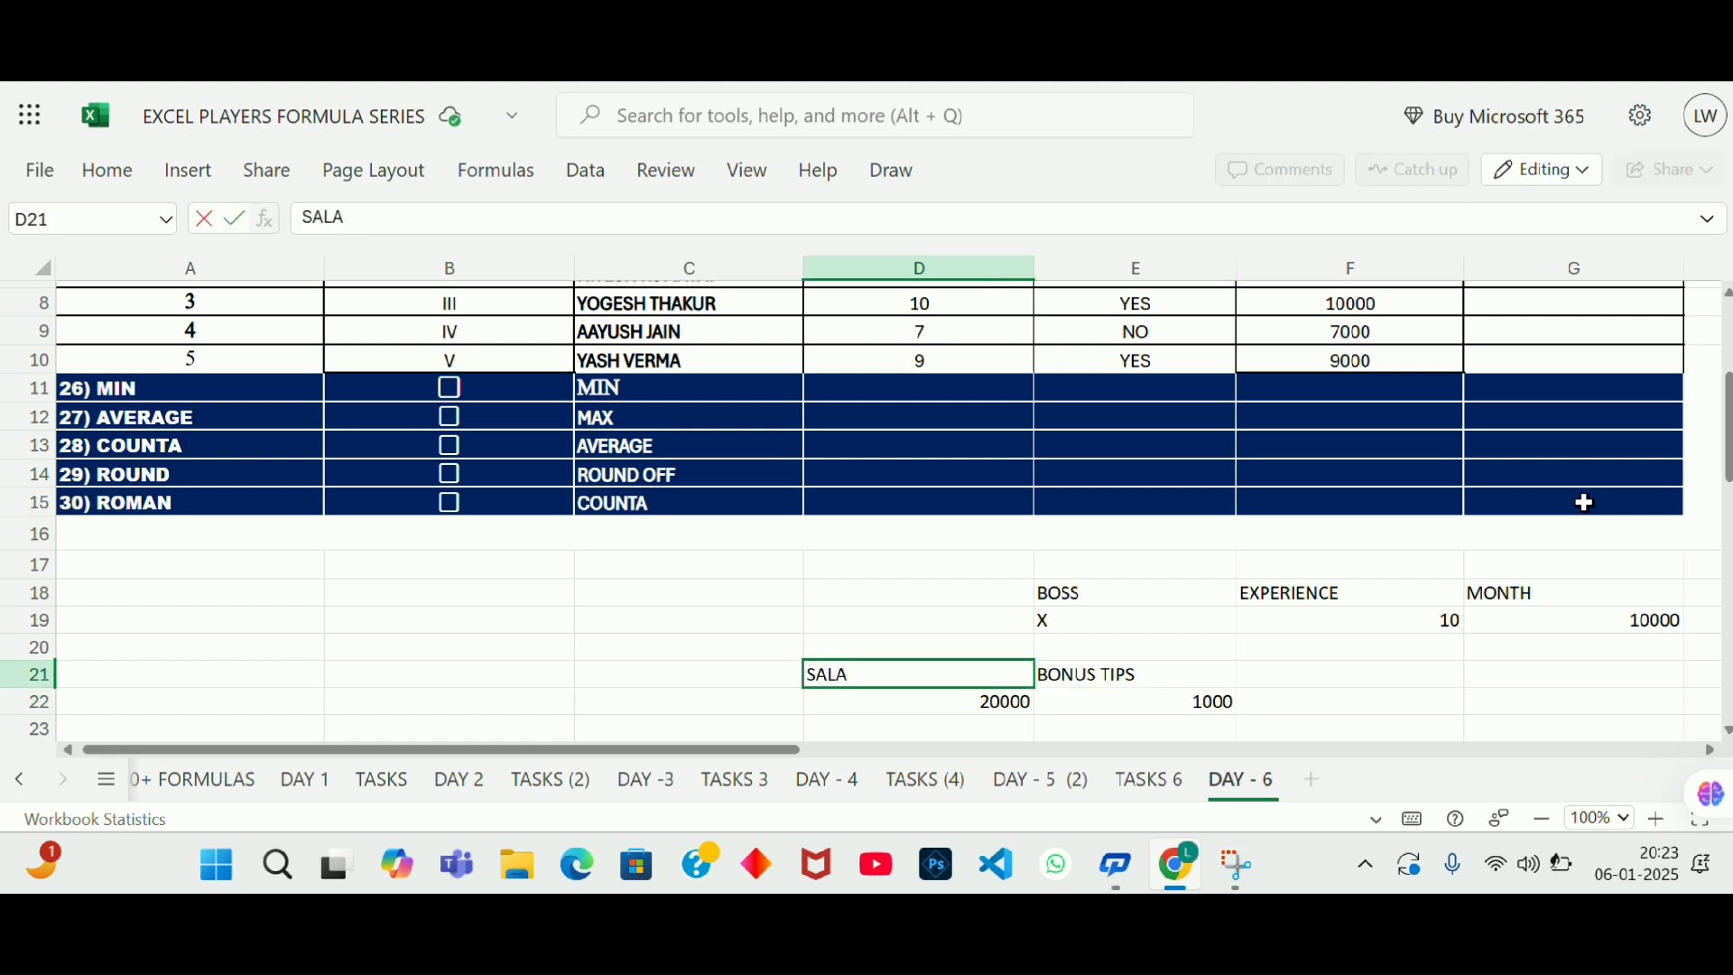
text(RY)
key(Return)
key(Right)
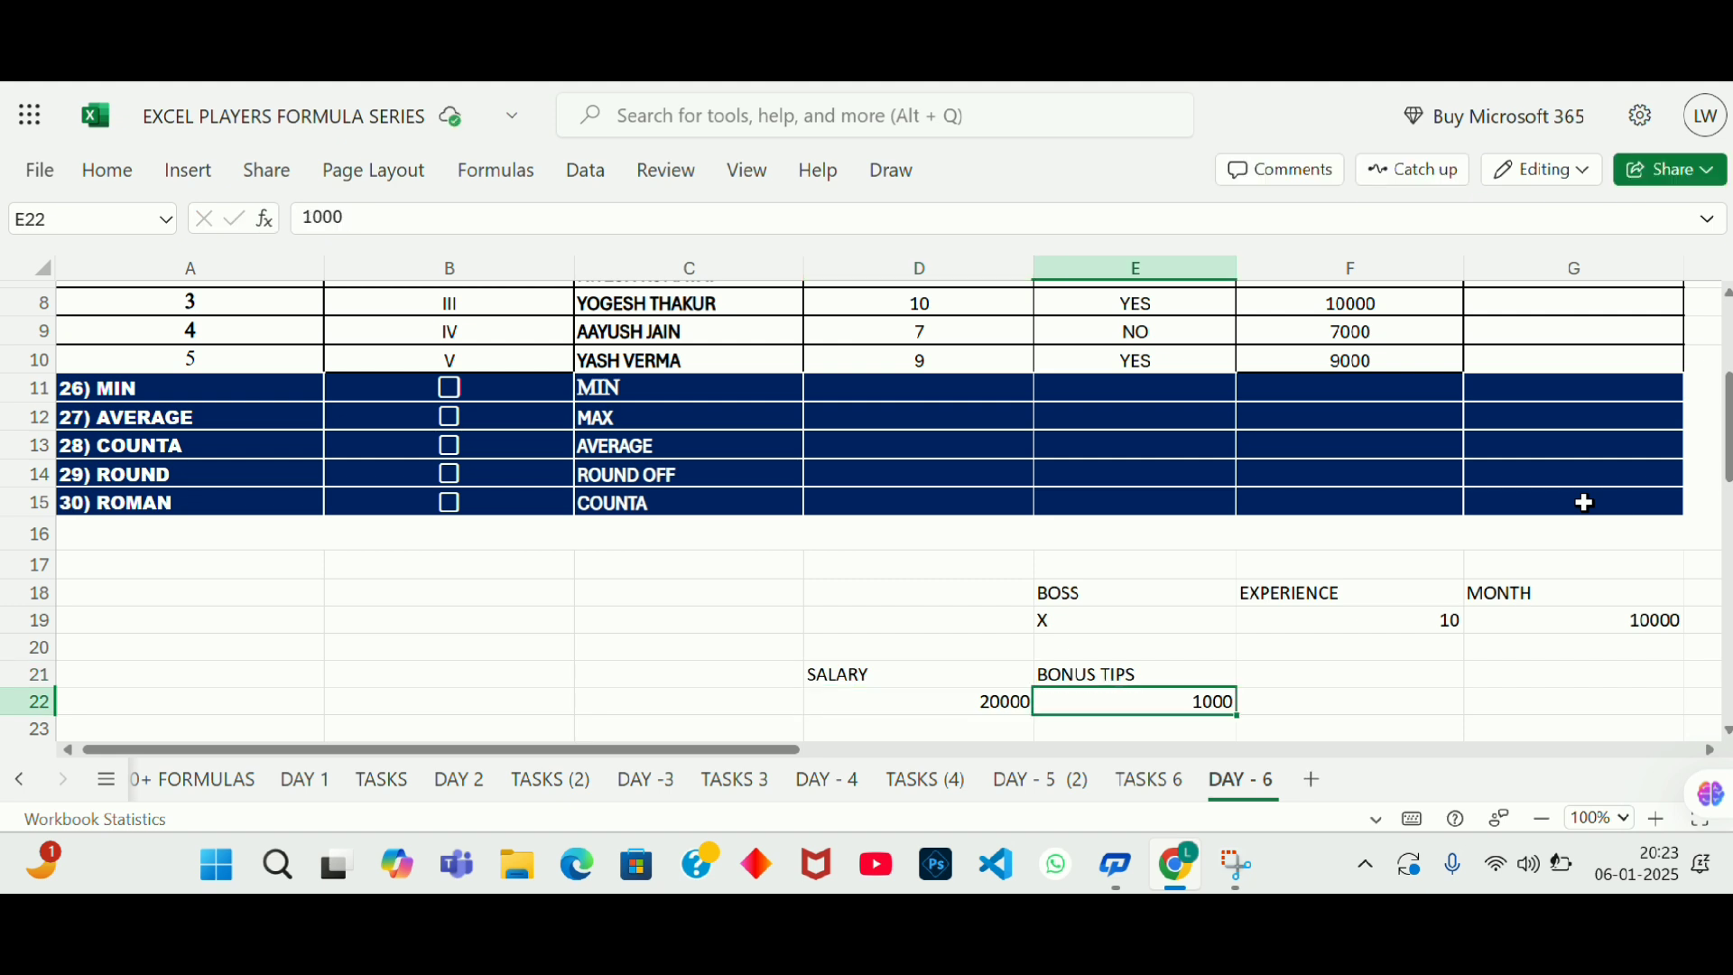
key(Left)
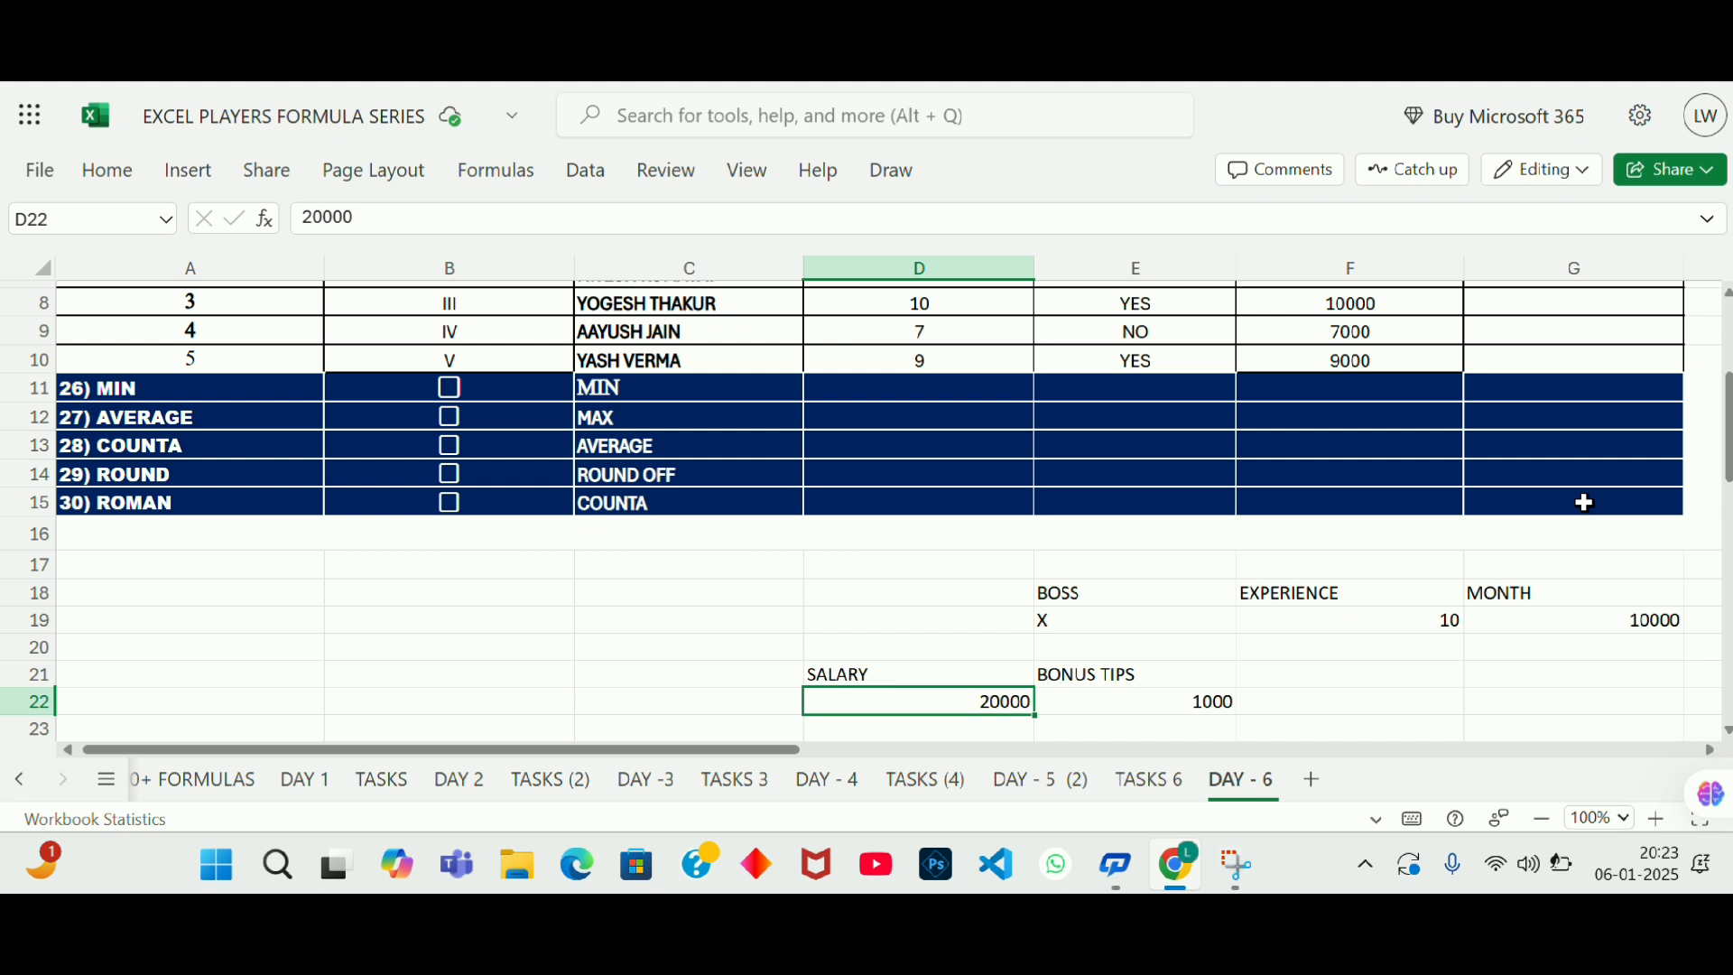
key(Right)
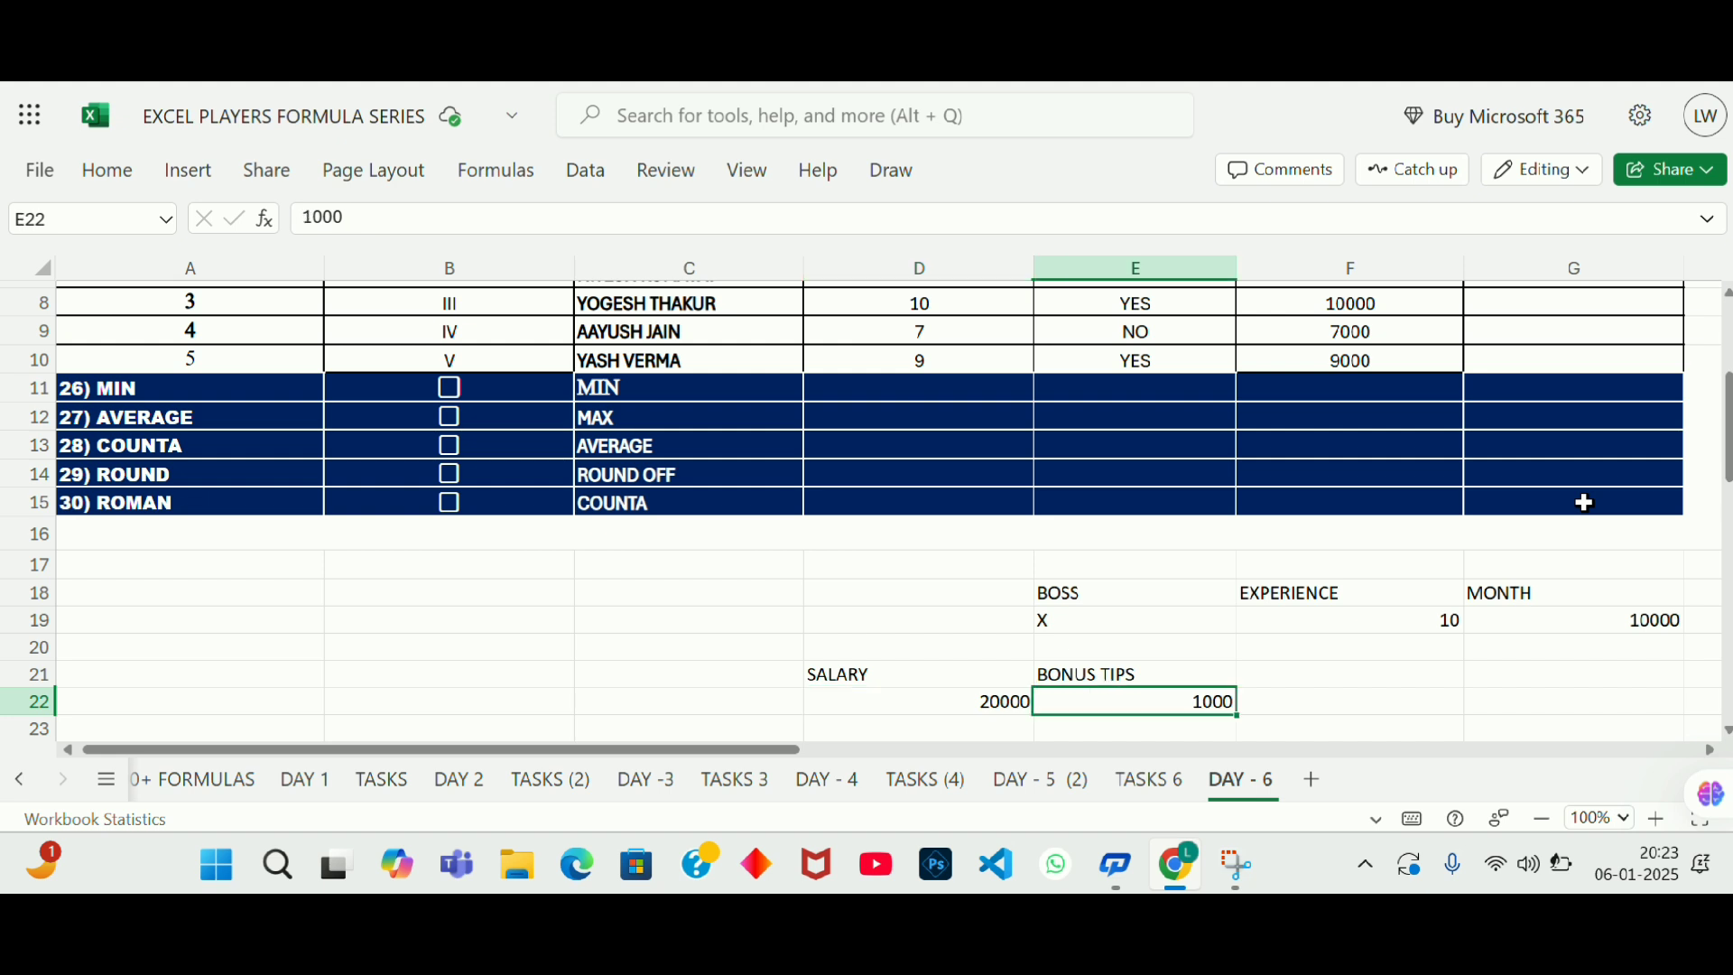
Step: Enter 20- in F22 and the lower example bonus 500 in G22
key(Right)
key(Up)
key(Down)
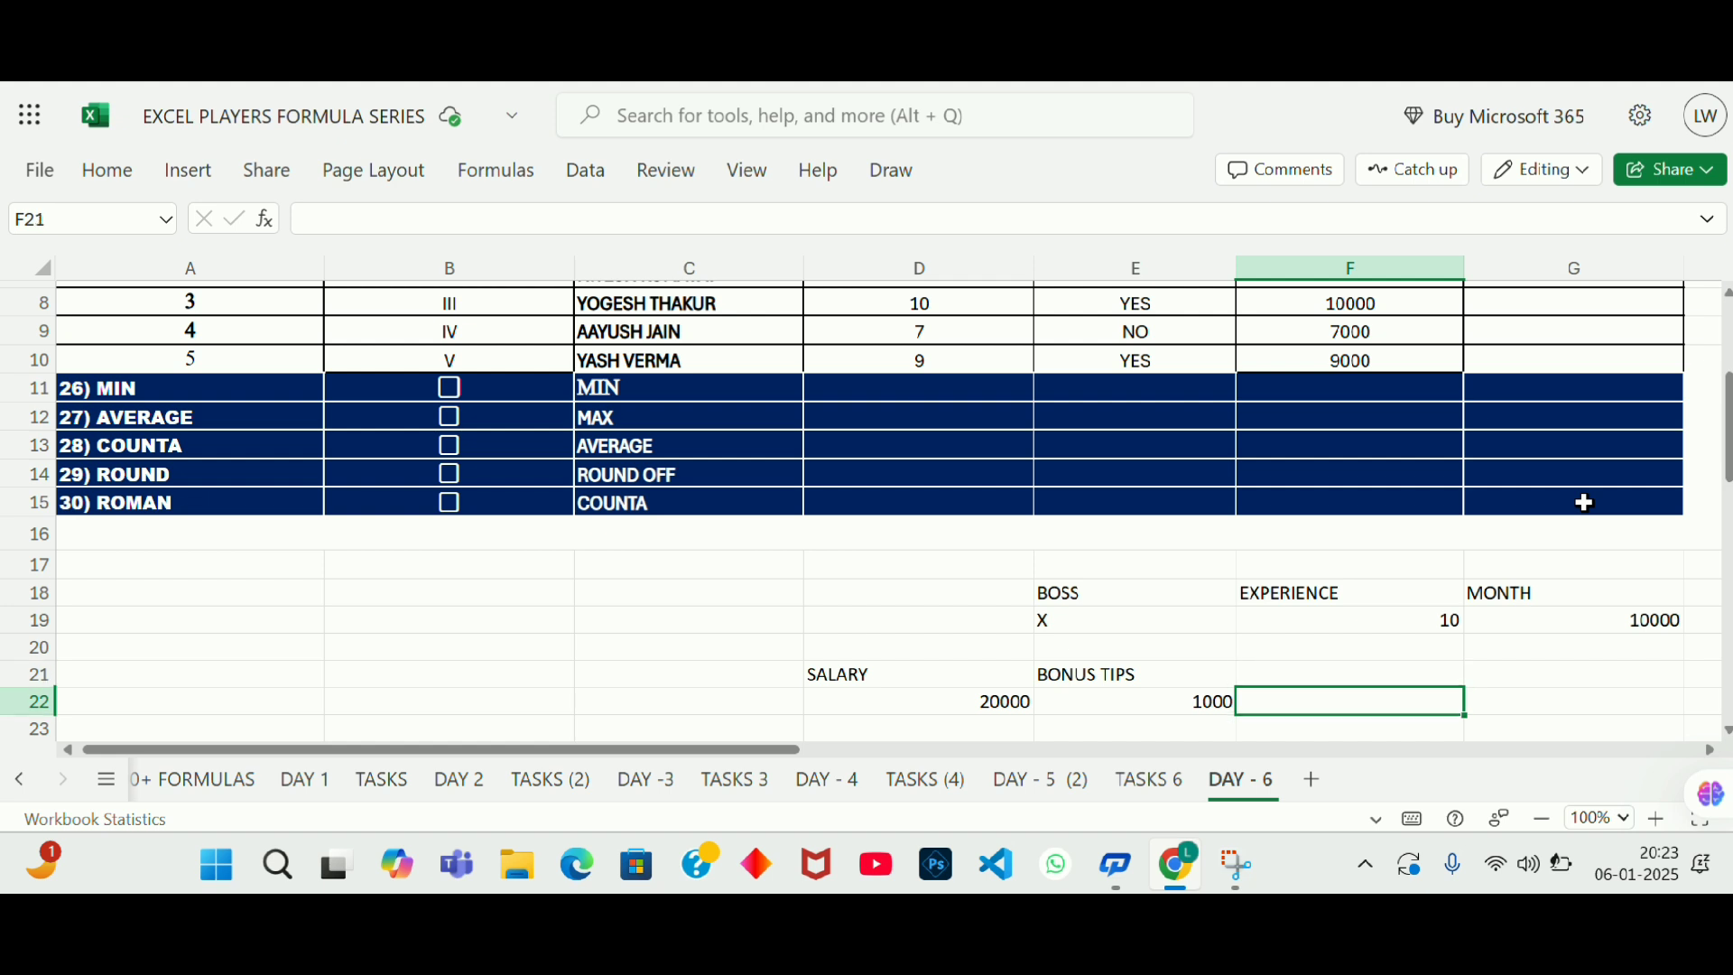
text(20-)
key(Right)
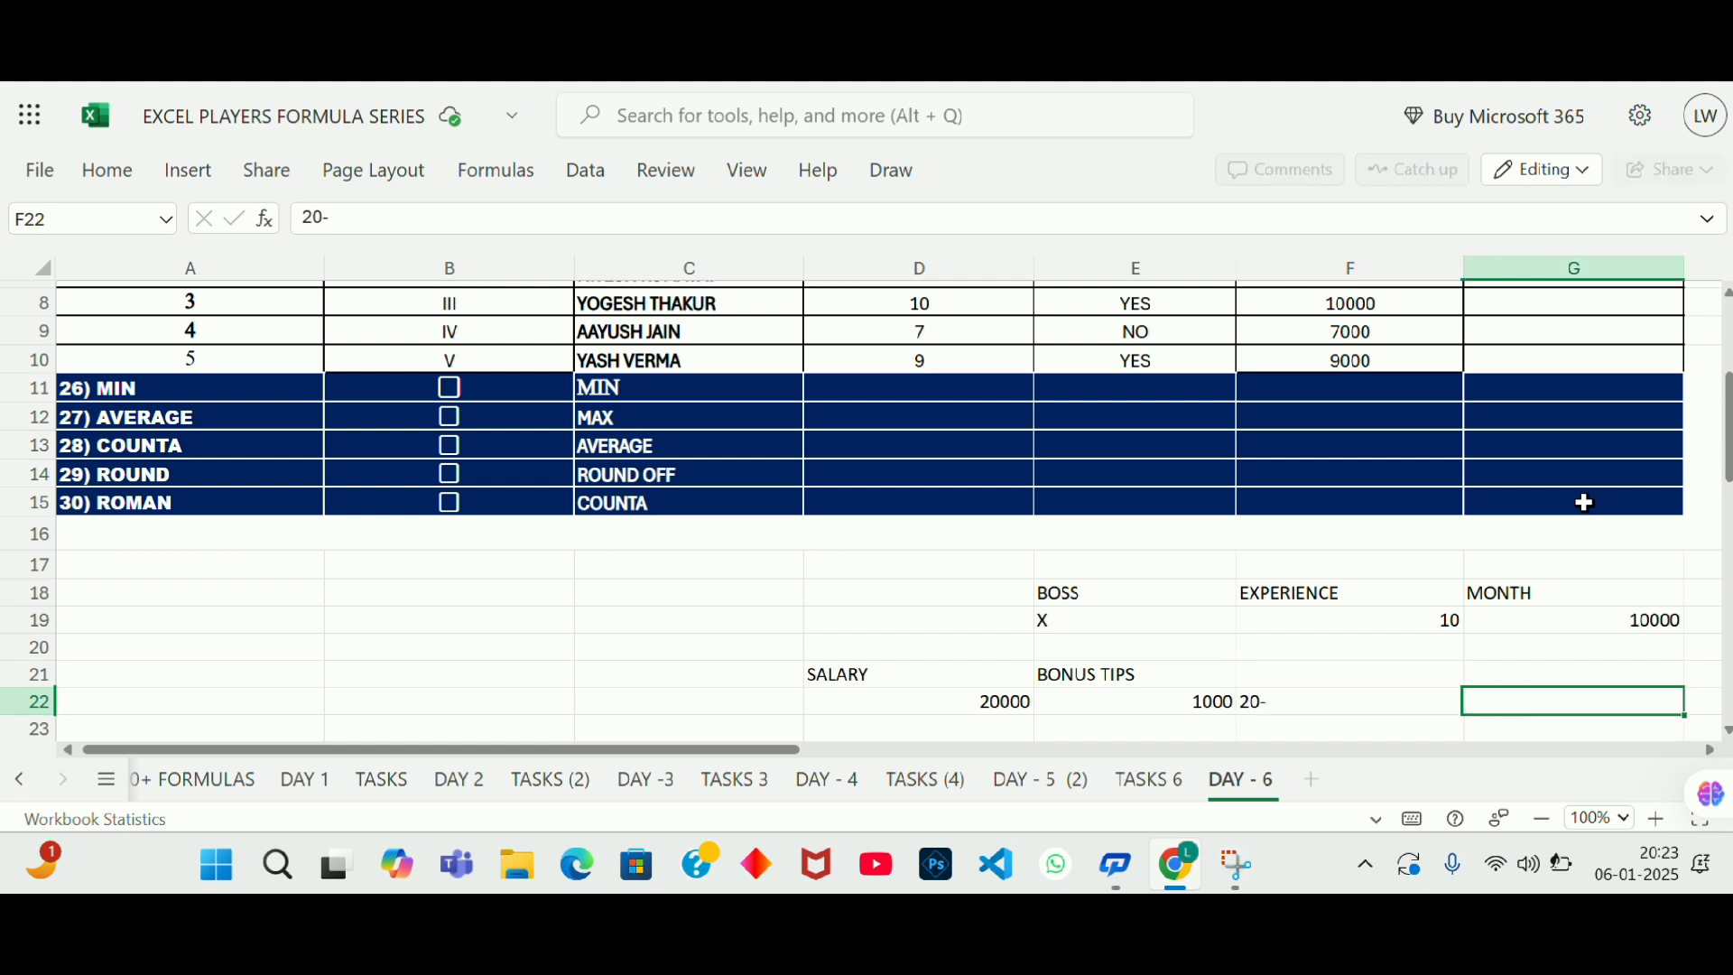
text(500)
key(Return)
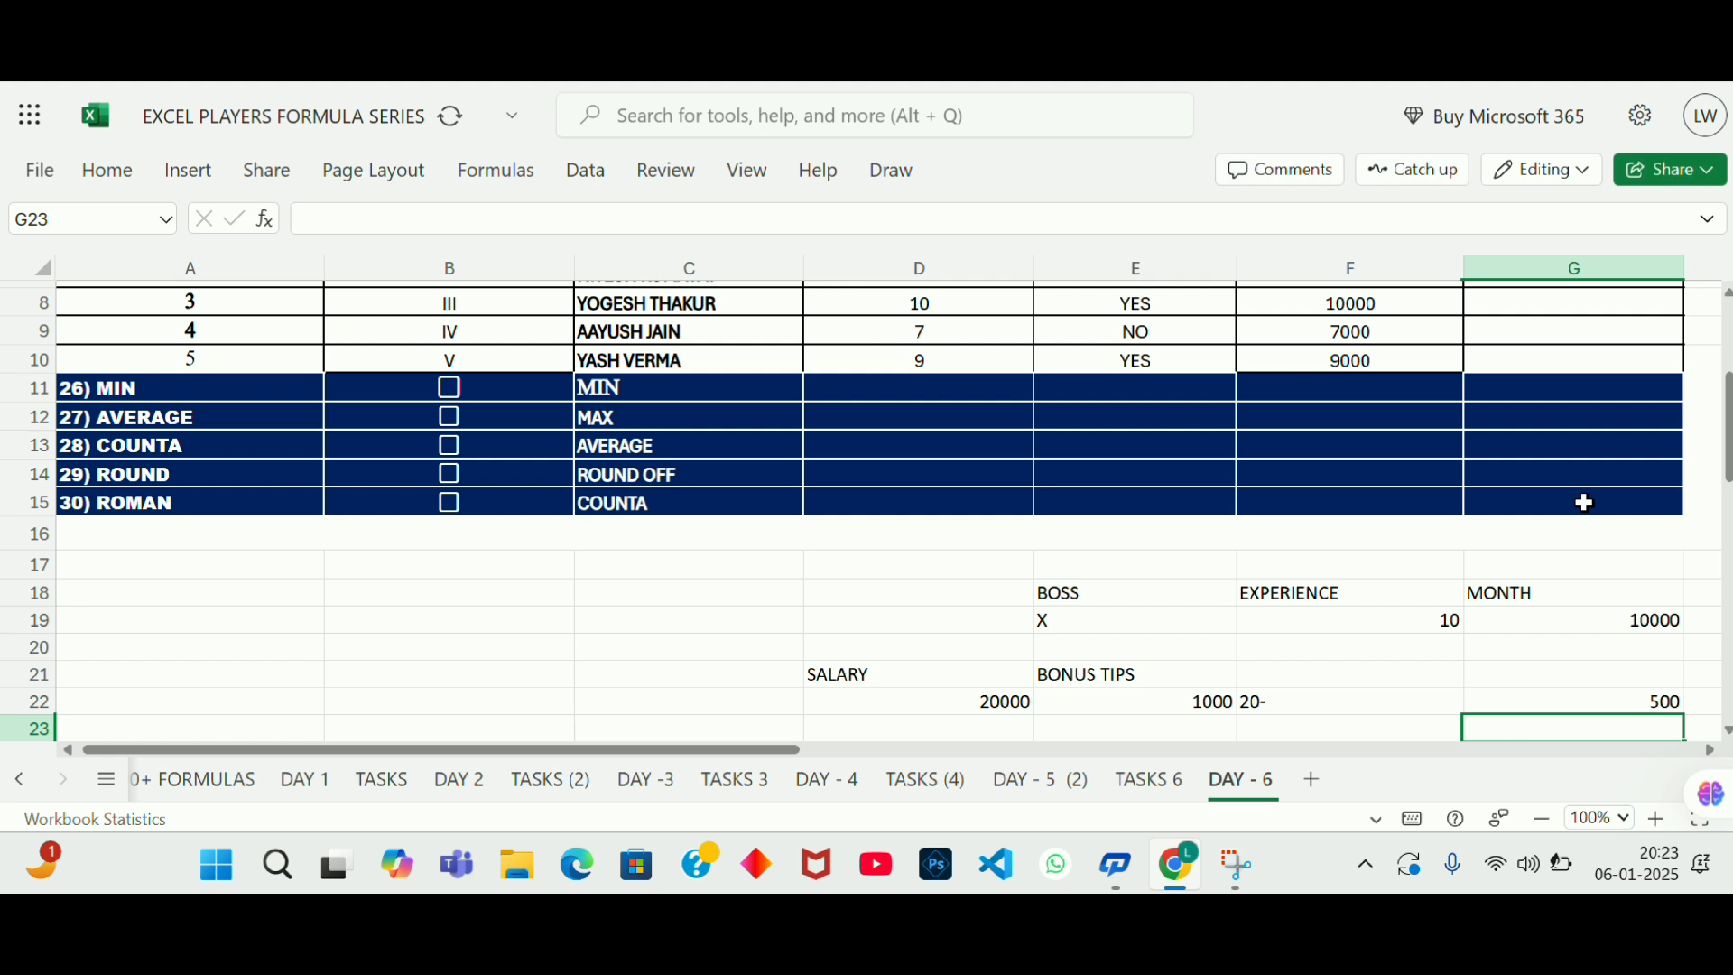
Step: Edit the text in F22 to read 20000 LESS THAN as the condition for the lower bonus
key(Up)
key(Left)
key(F2)
key(BackSpace)
text(000)
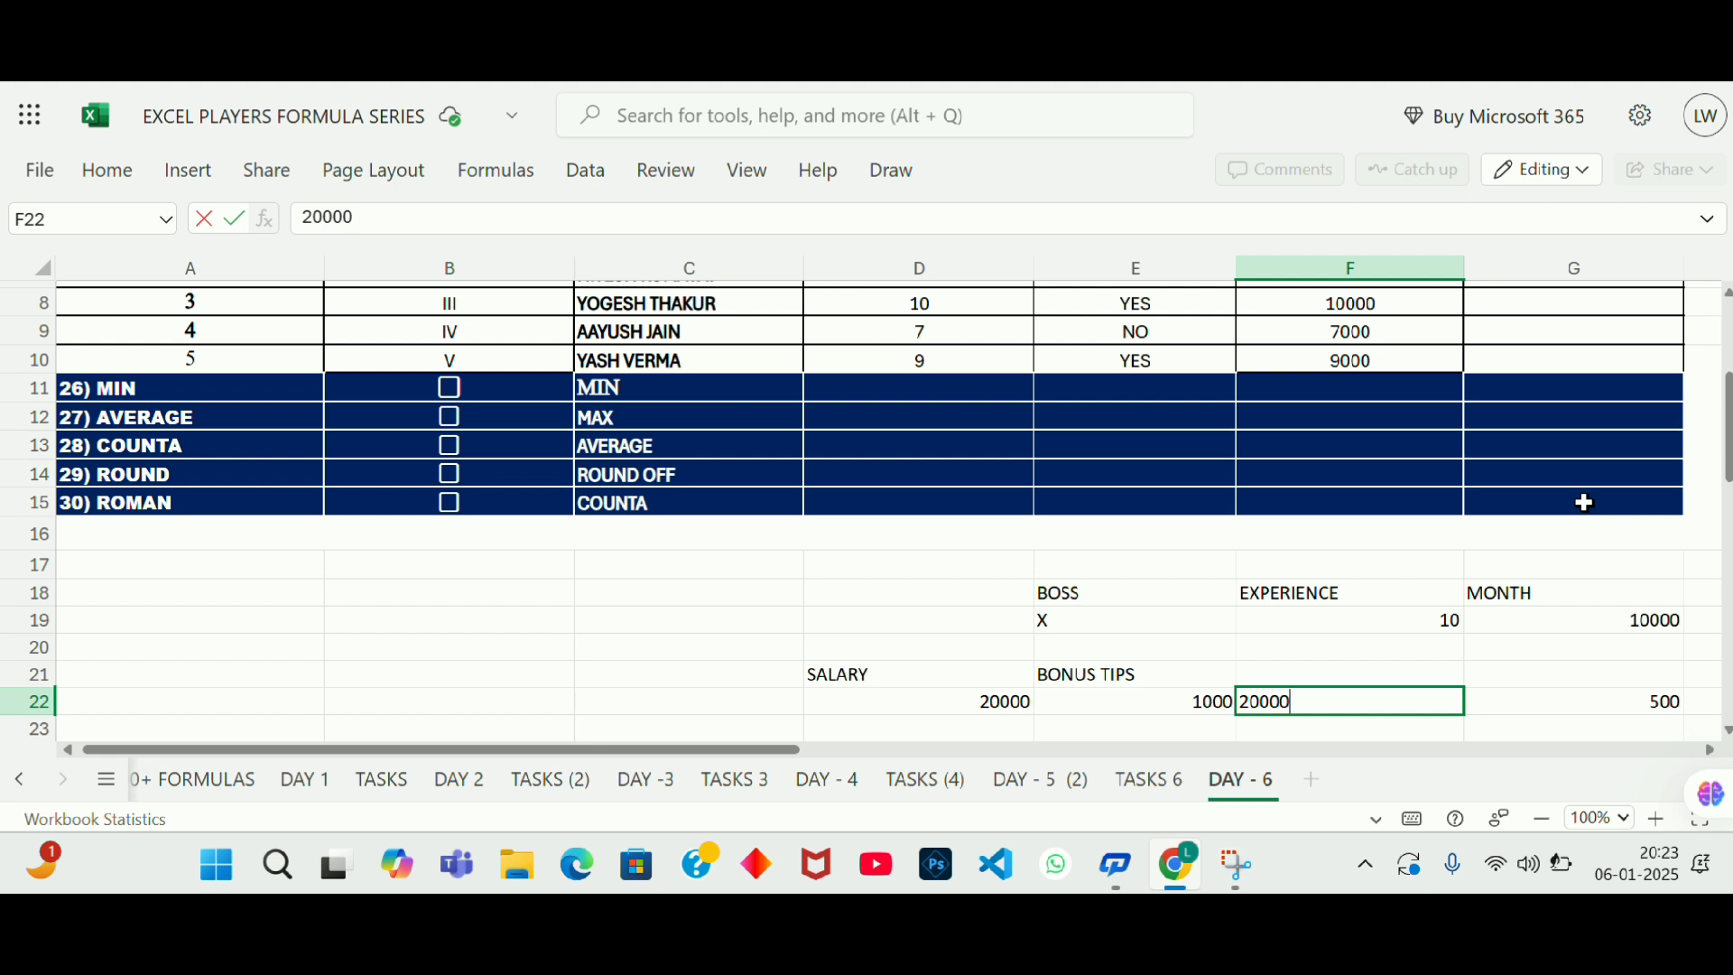
text( LESS TT)
key(BackSpace)
text(HAN)
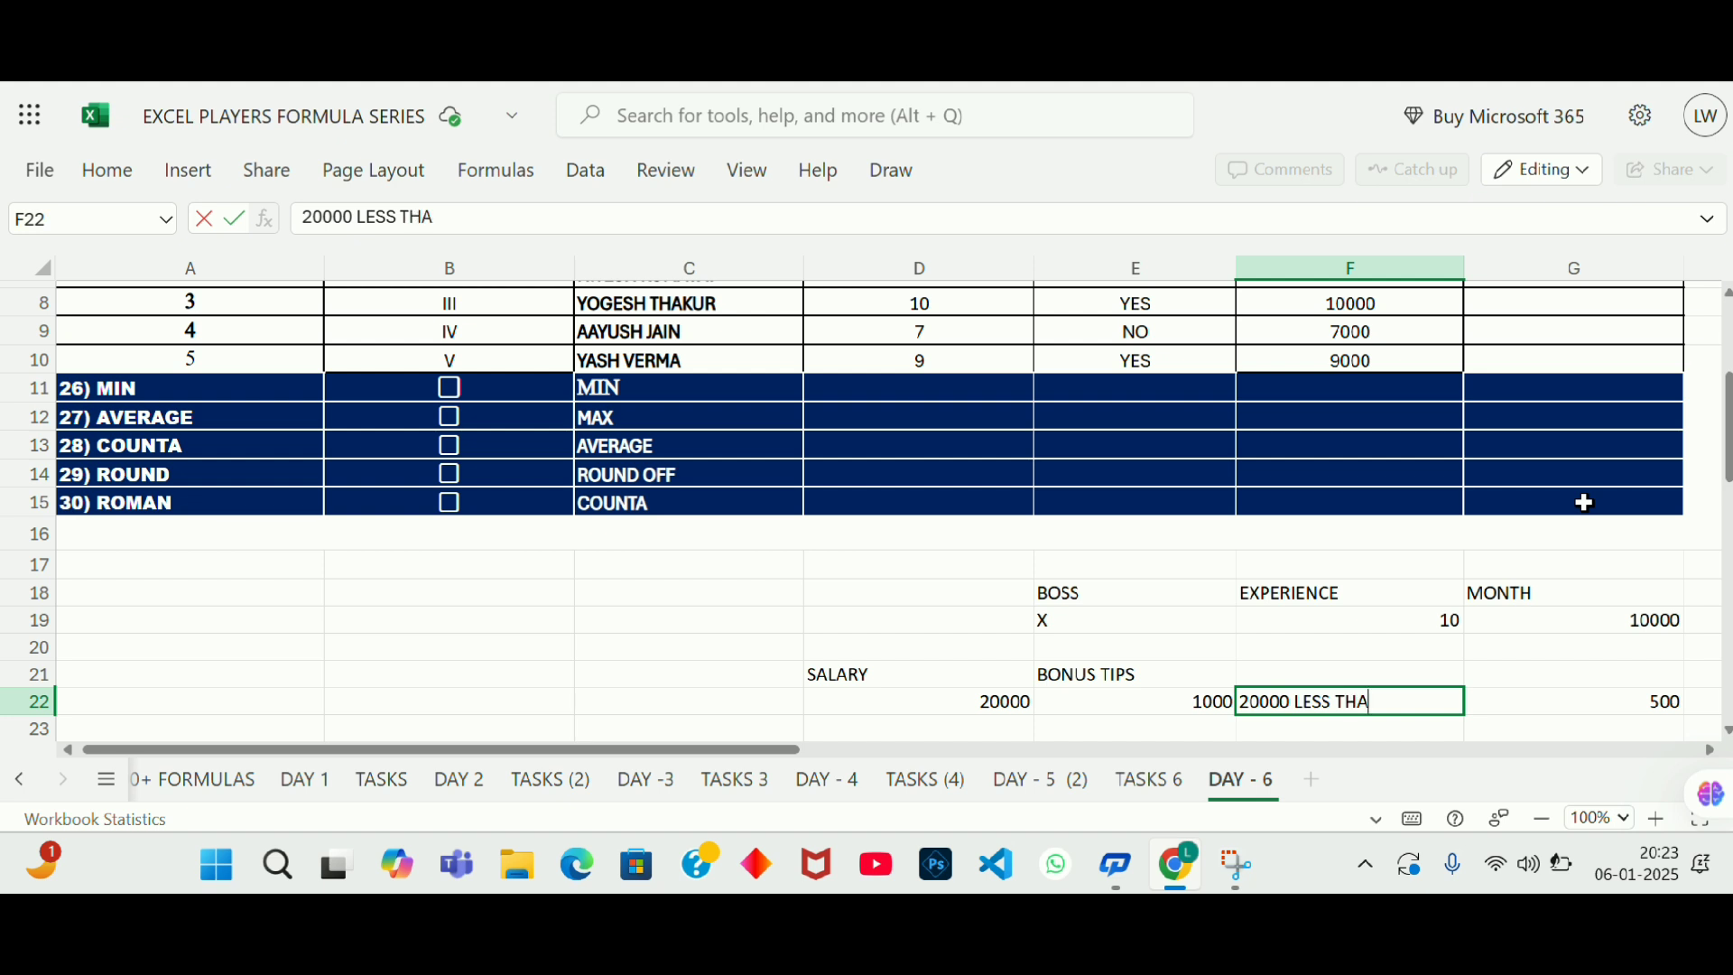
key(Return)
key(Left)
key(Left)
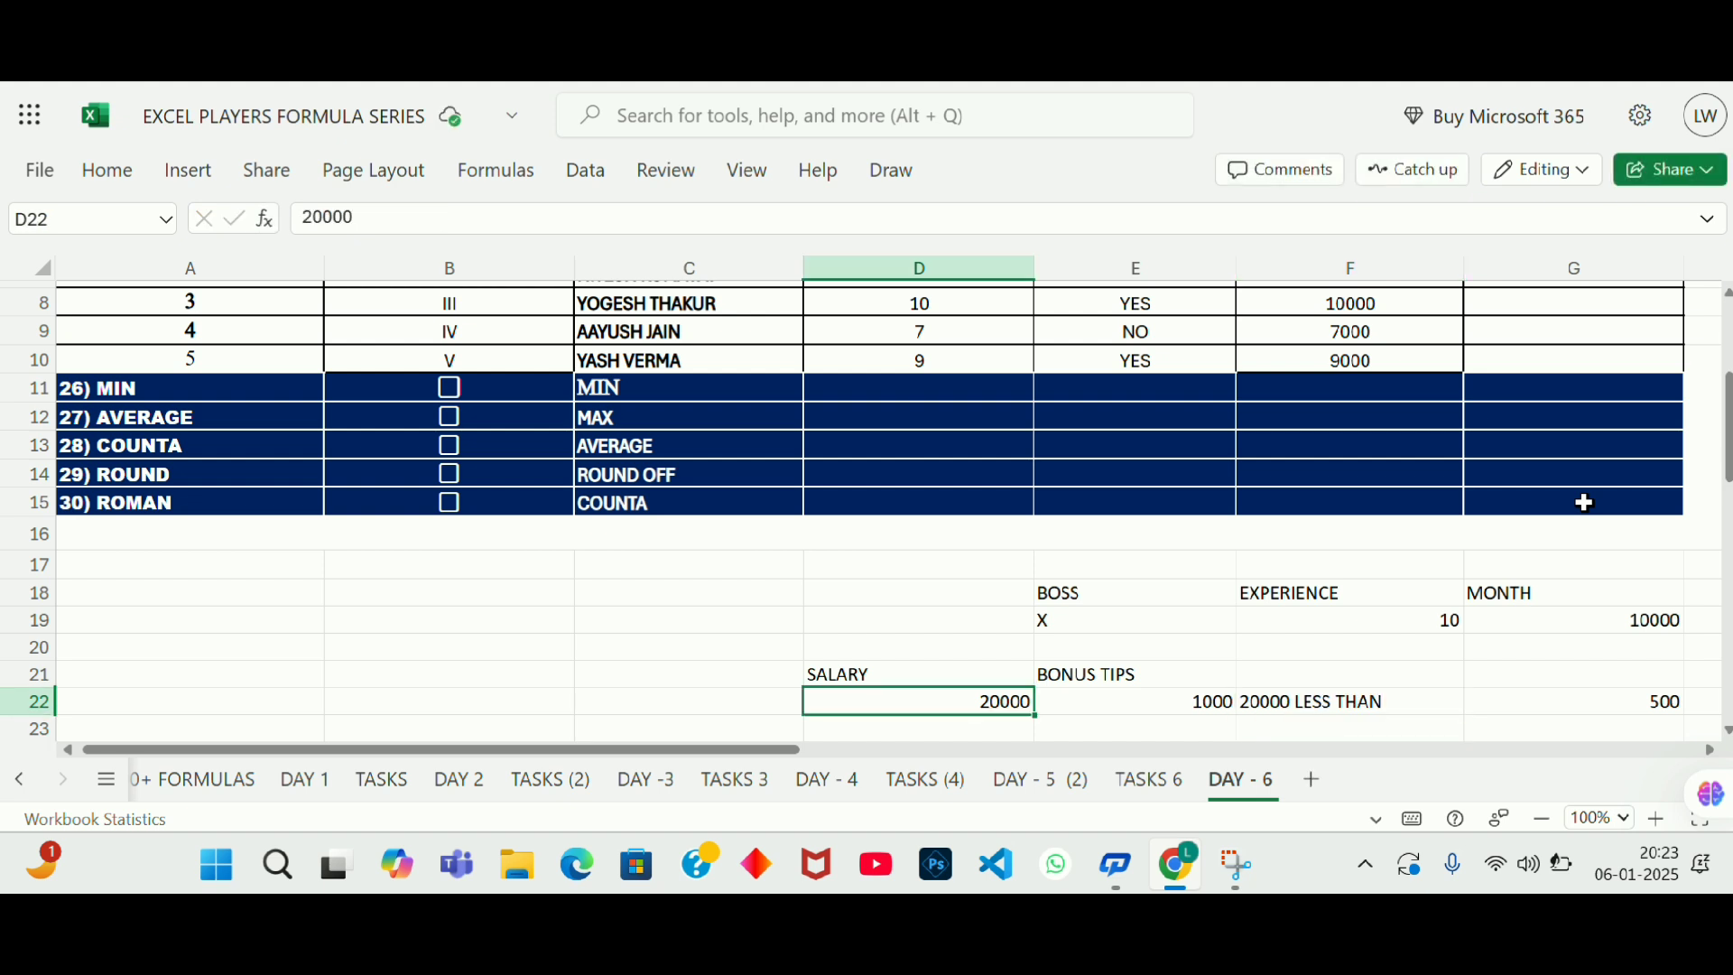
key(Right)
key(Right)
key(Right)
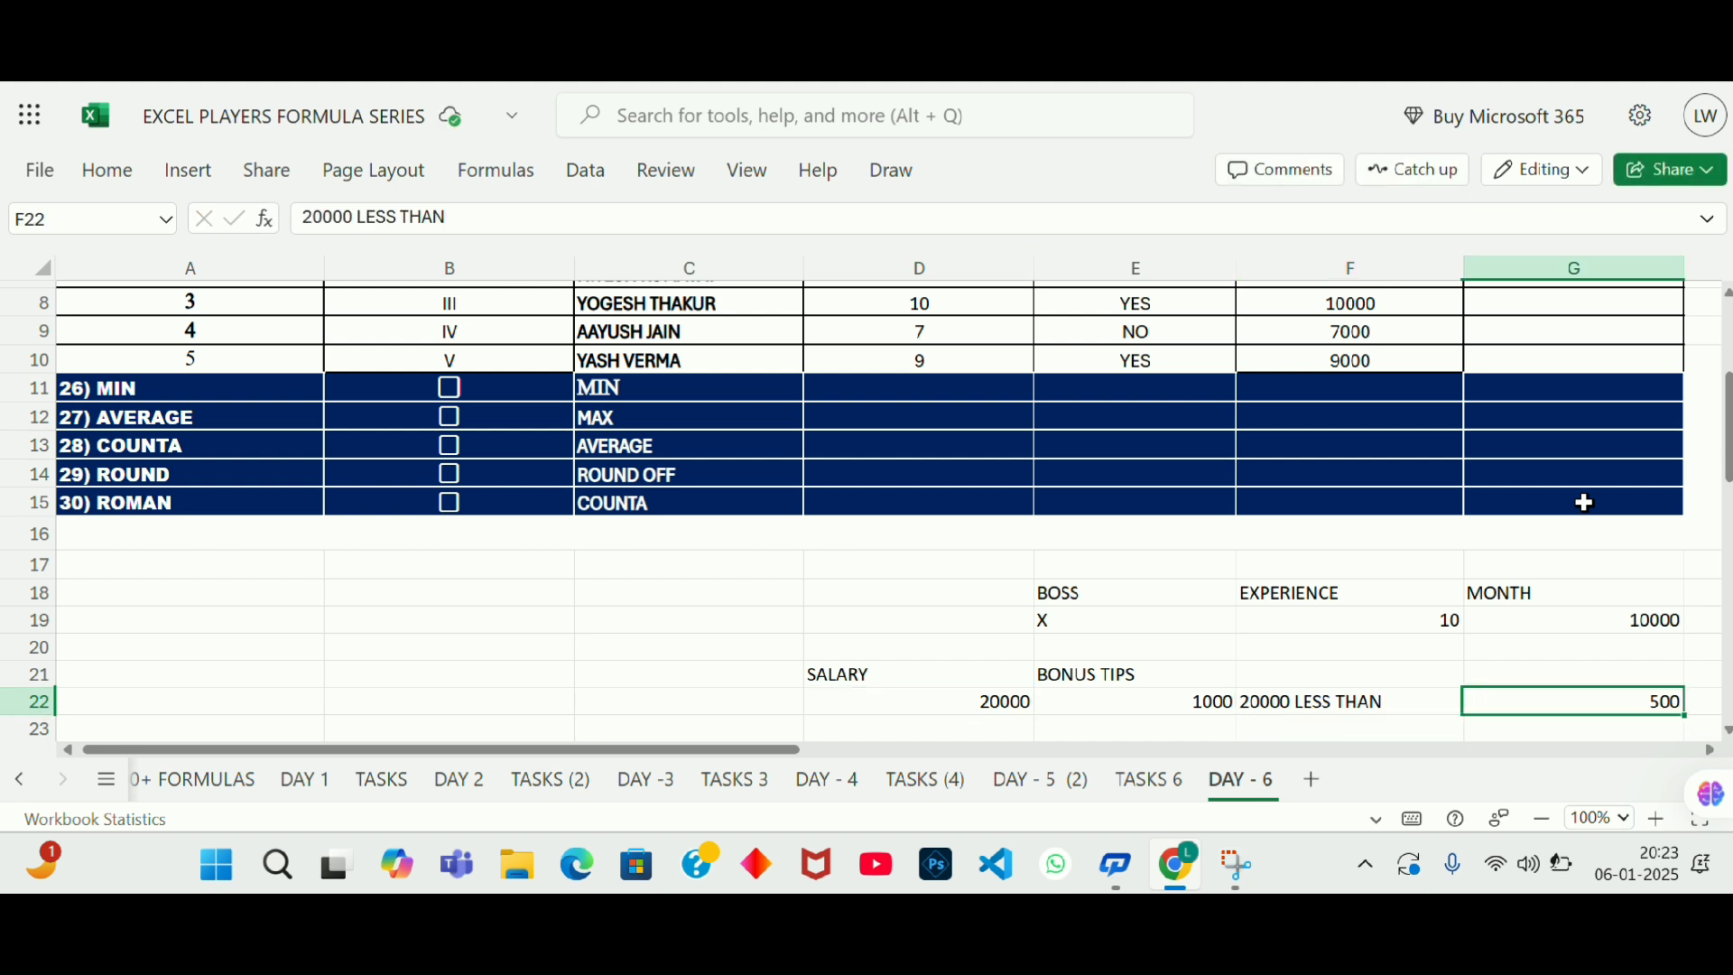
Step: Enter =IF(F6>=20000,1000,500) in G6 to calculate the first employee's bonus from the salary
key(Up)
key(Up)
key(Up)
key(Up)
key(Up)
key(Up)
key(Up)
key(Up)
key(Up)
key(Up)
key(Up)
key(Up)
key(Up)
key(Up)
key(Up)
key(Up)
key(Up)
key(Up)
key(Up)
key(Up)
key(Down)
key(Down)
key(Down)
key(Down)
key(Down)
key(Up)
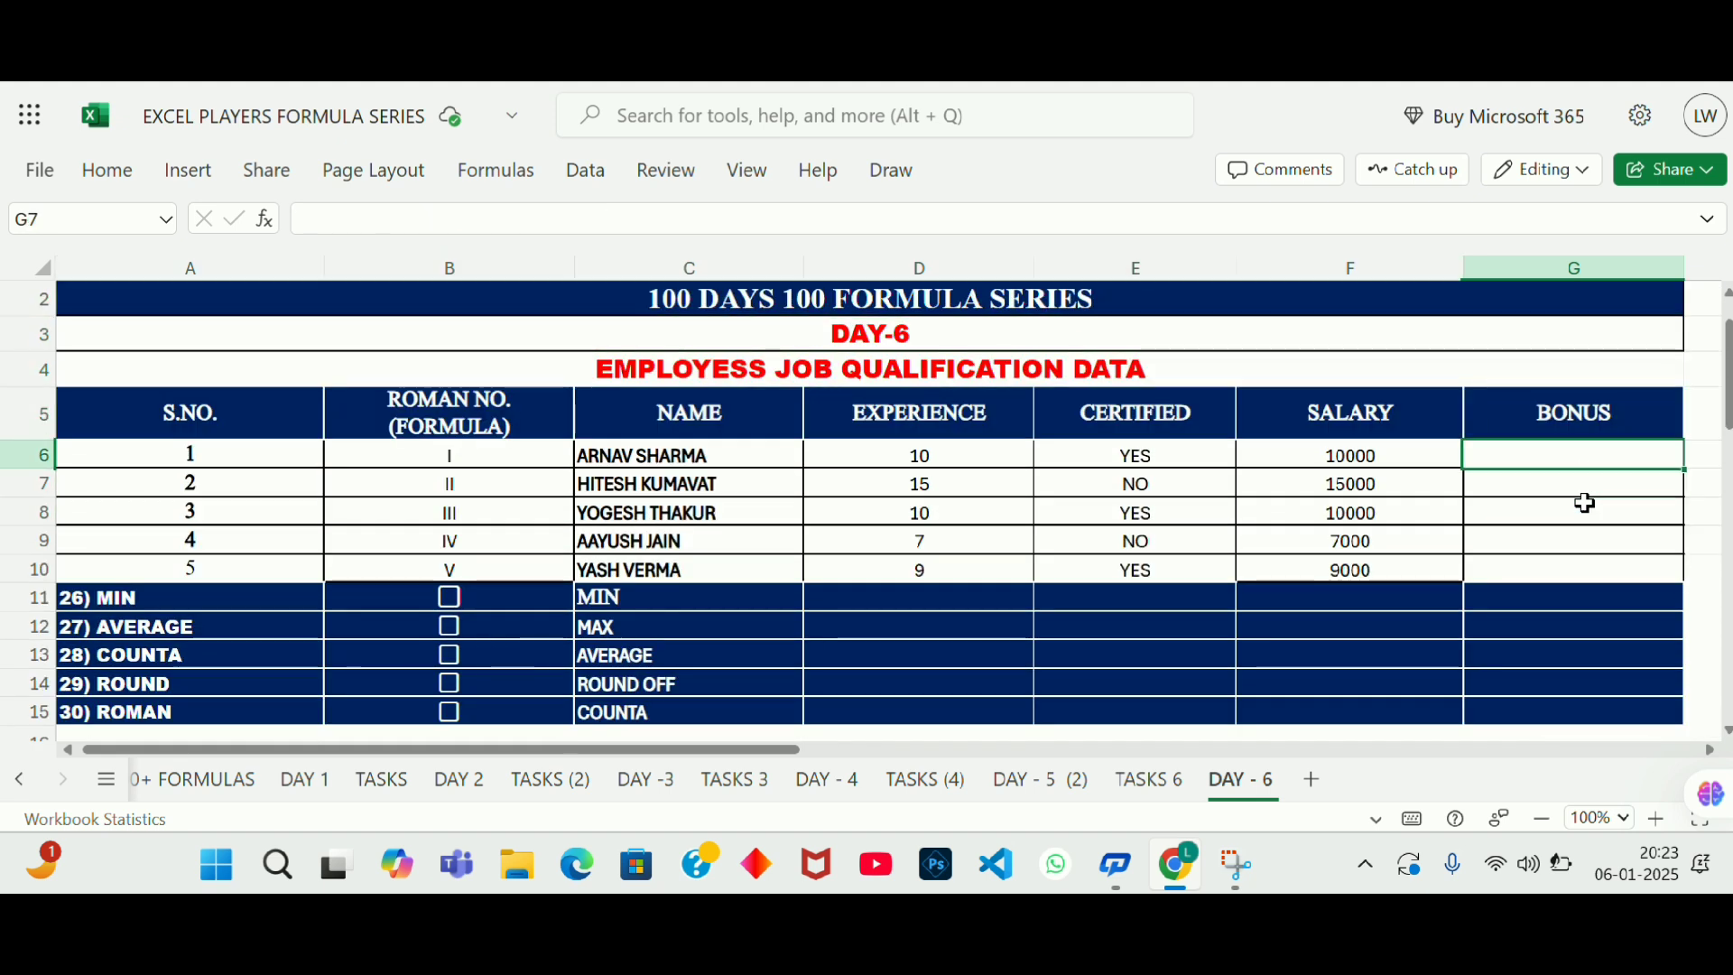
text(=)
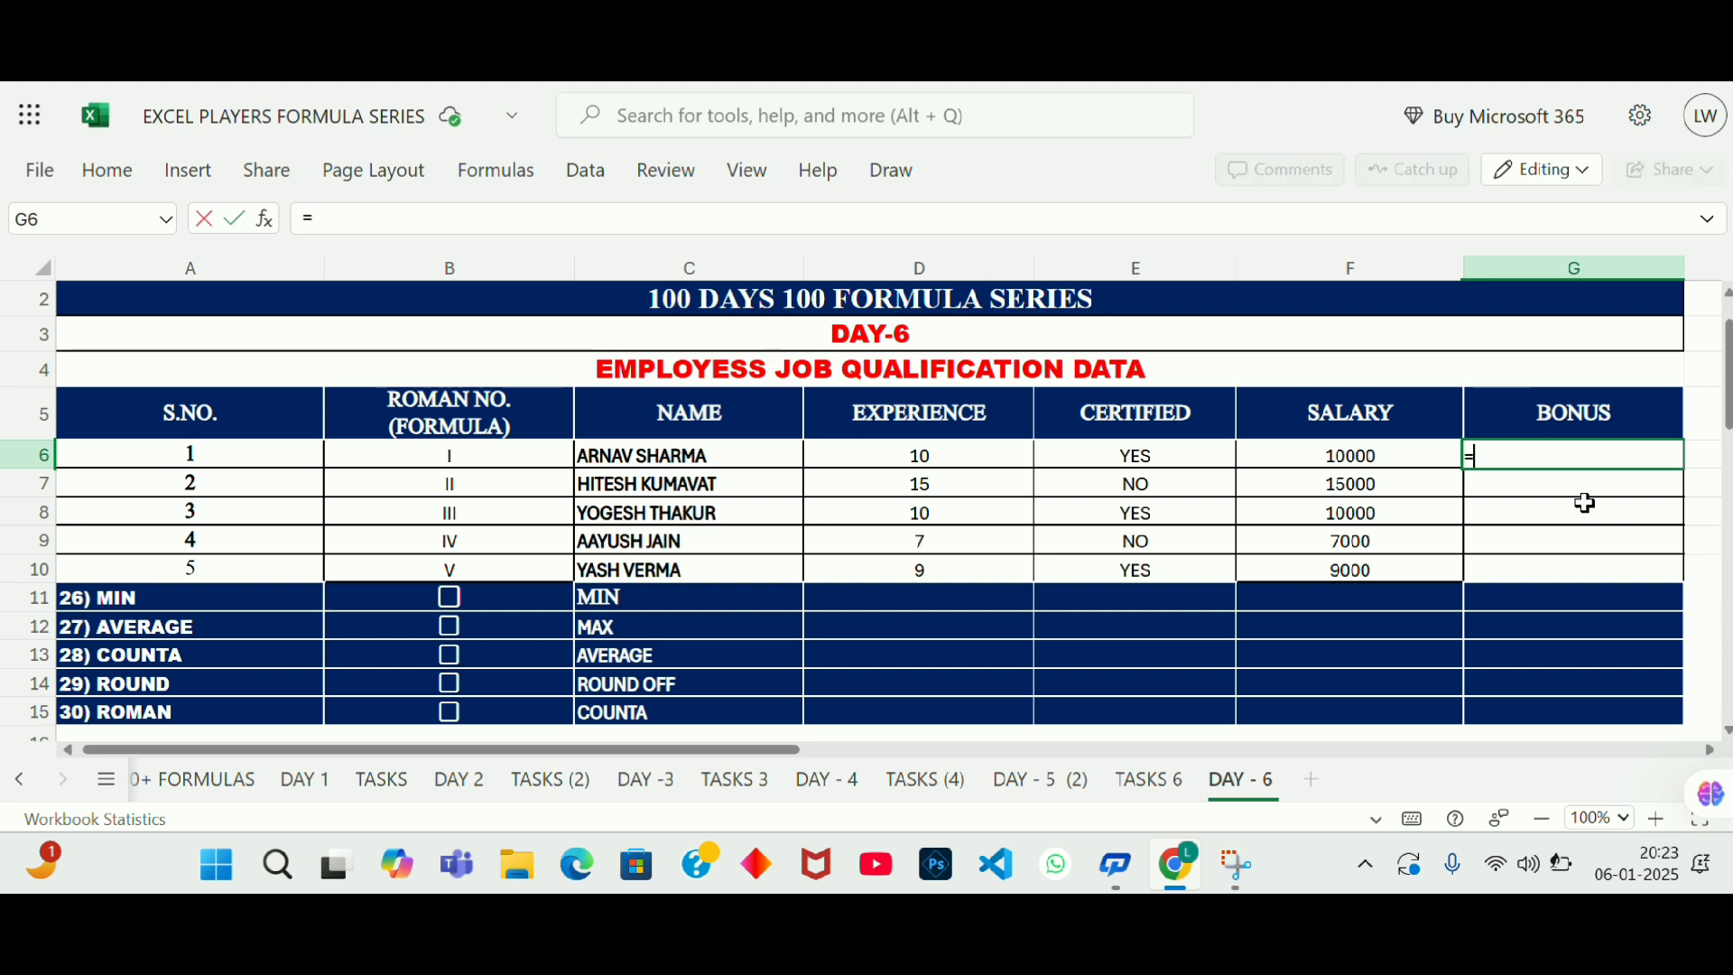
text(IF)
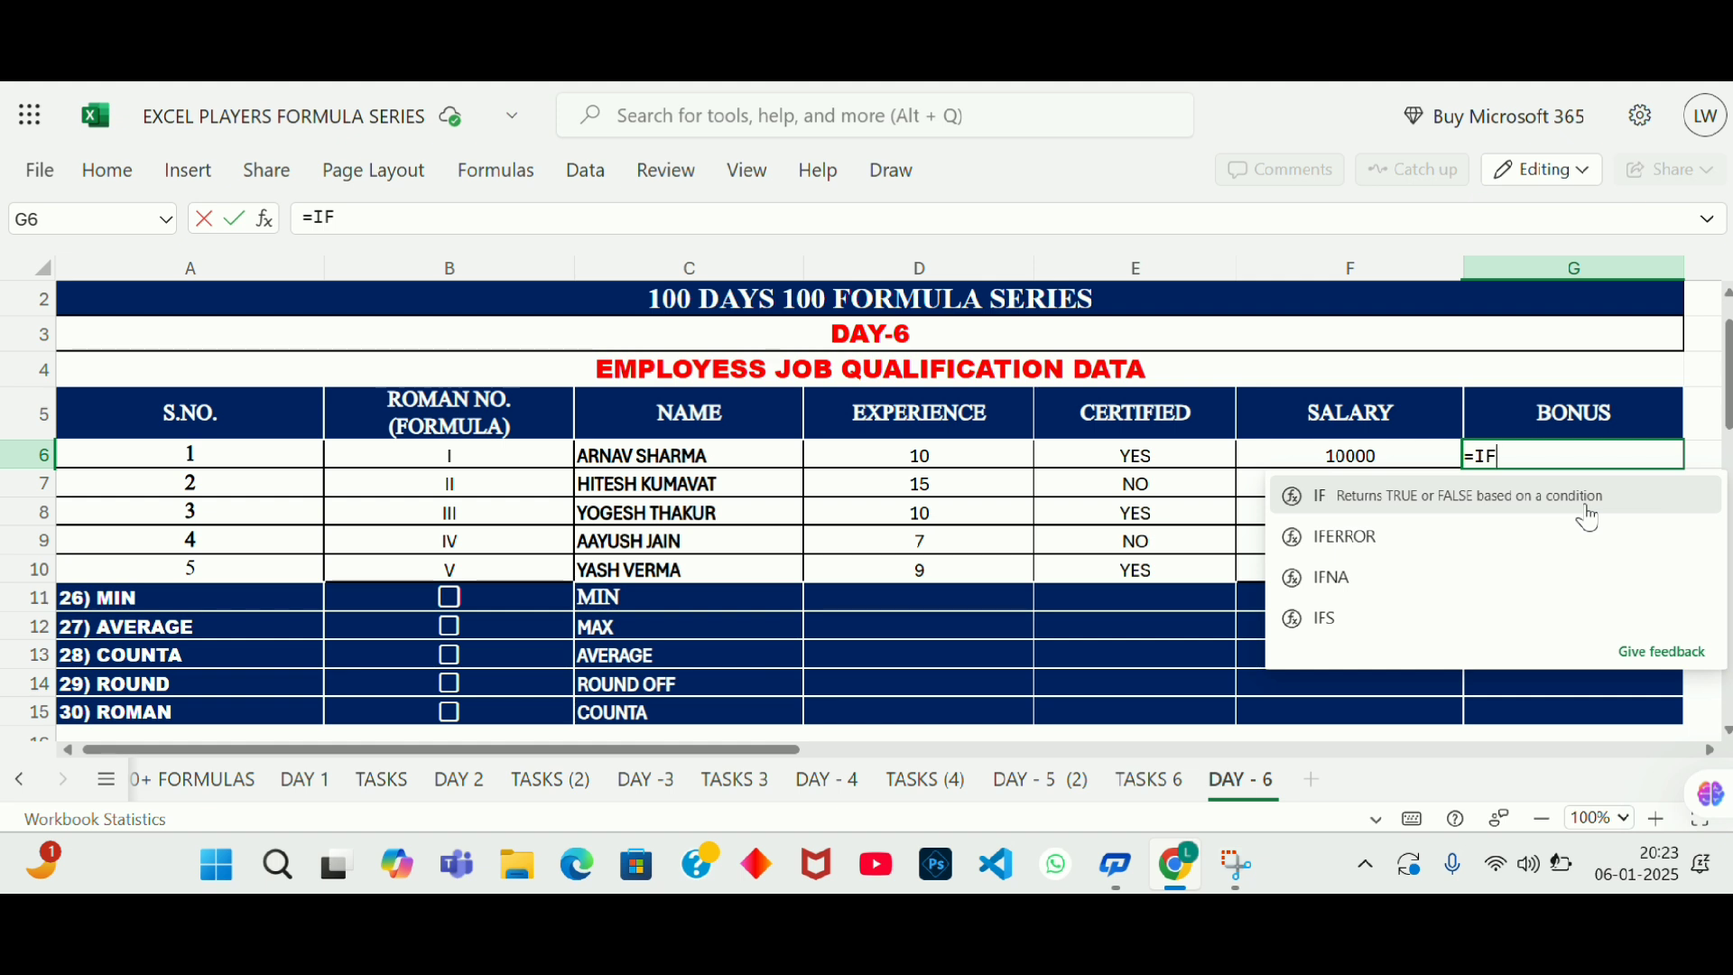
click(1589, 517)
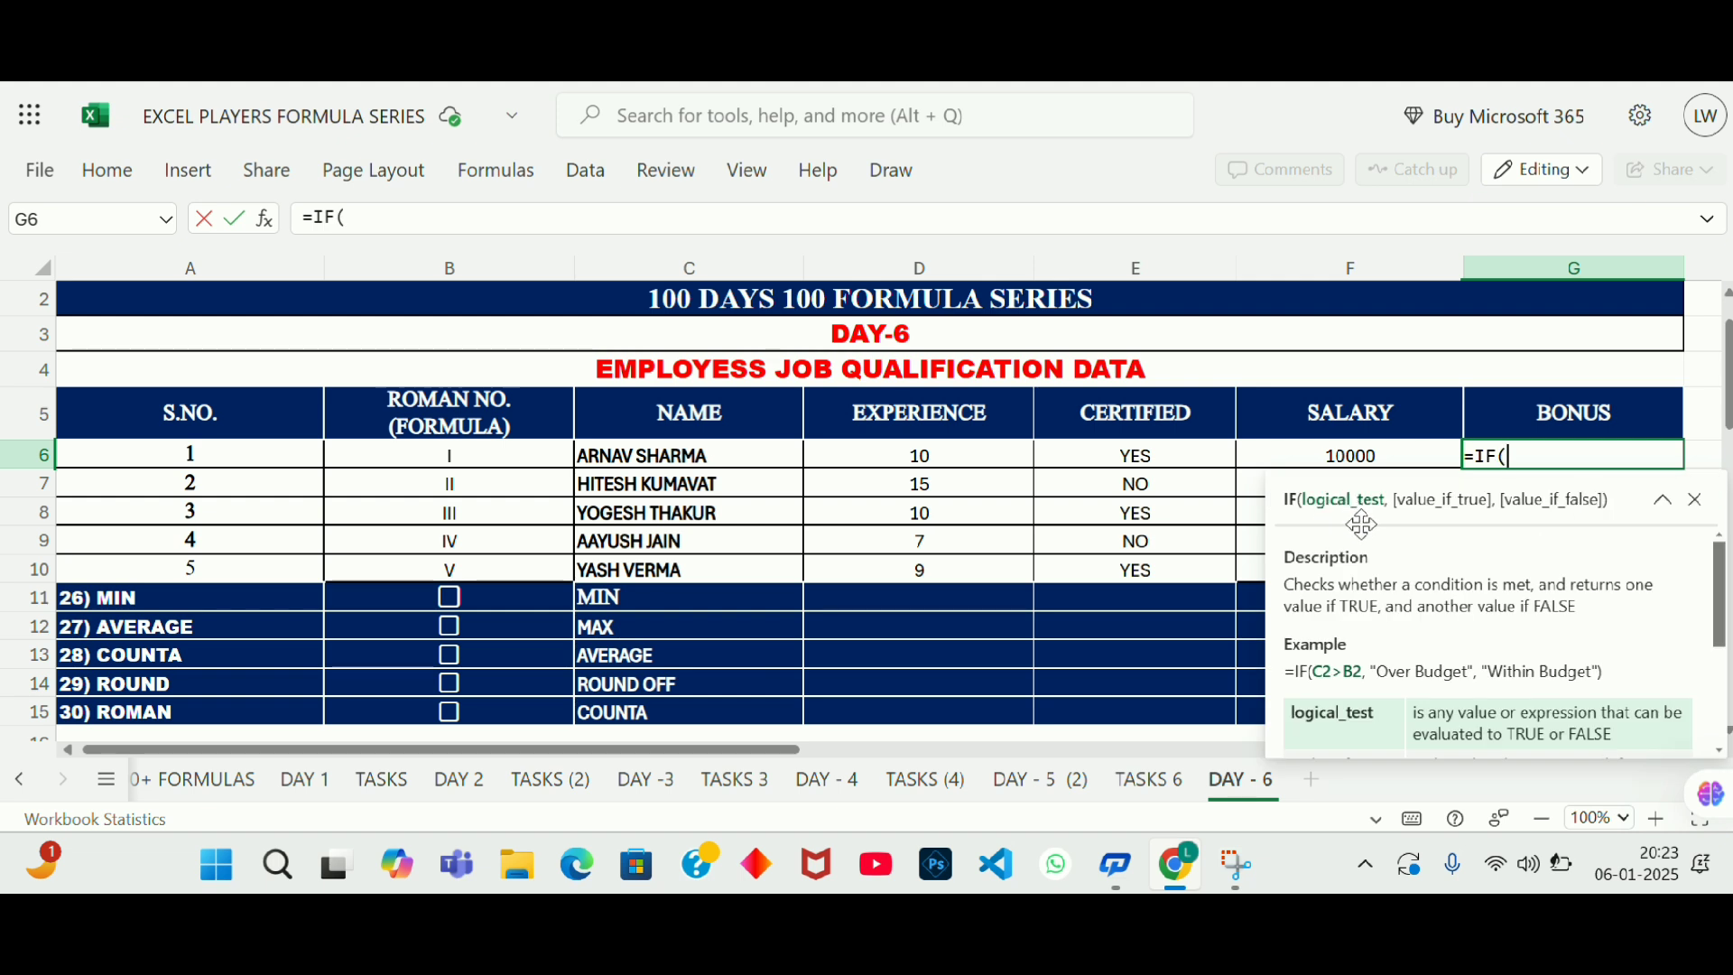
click(1372, 457)
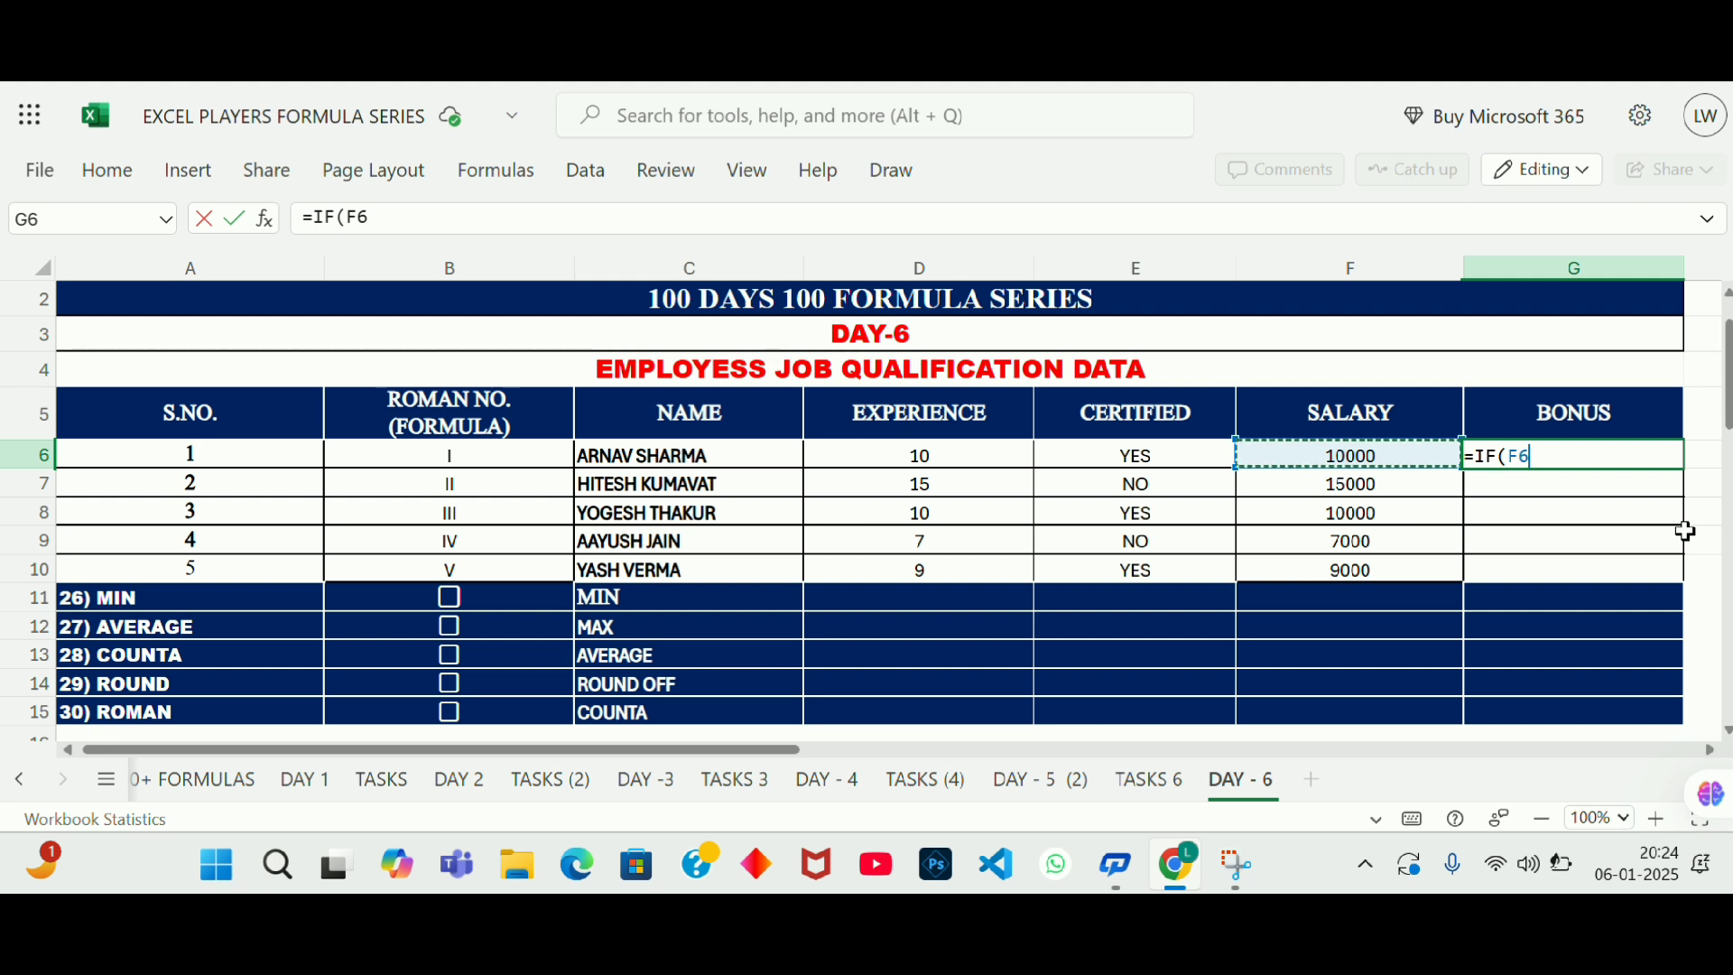
text(>)
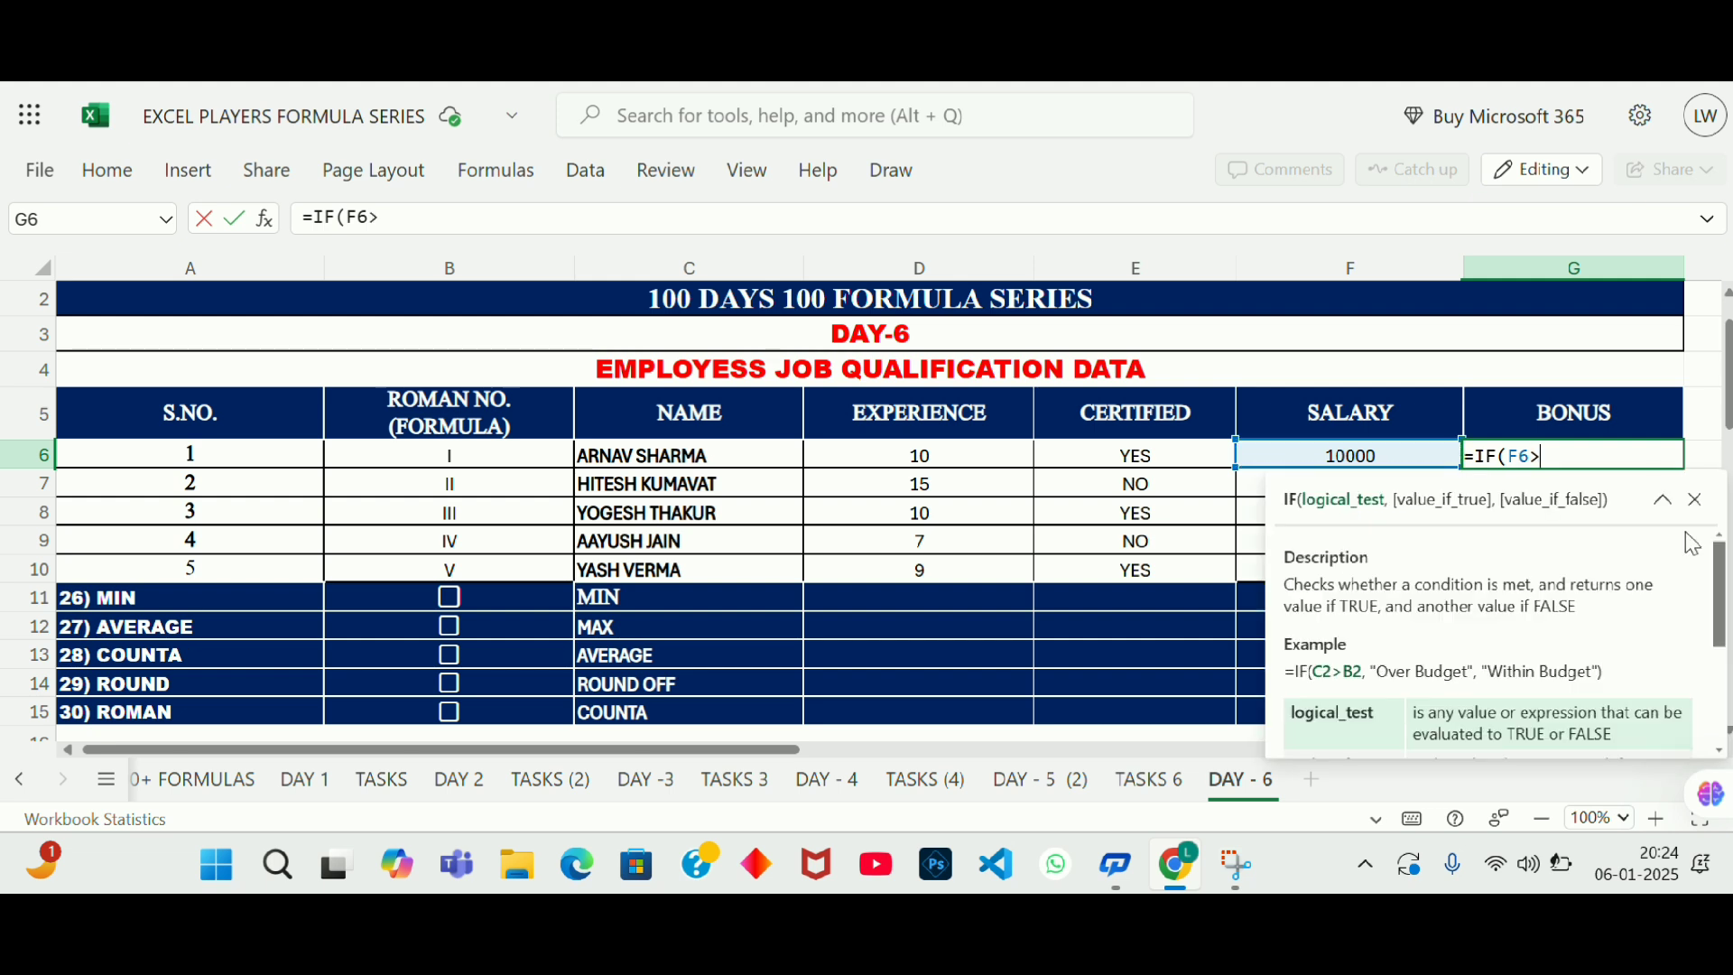
text(=20000,)
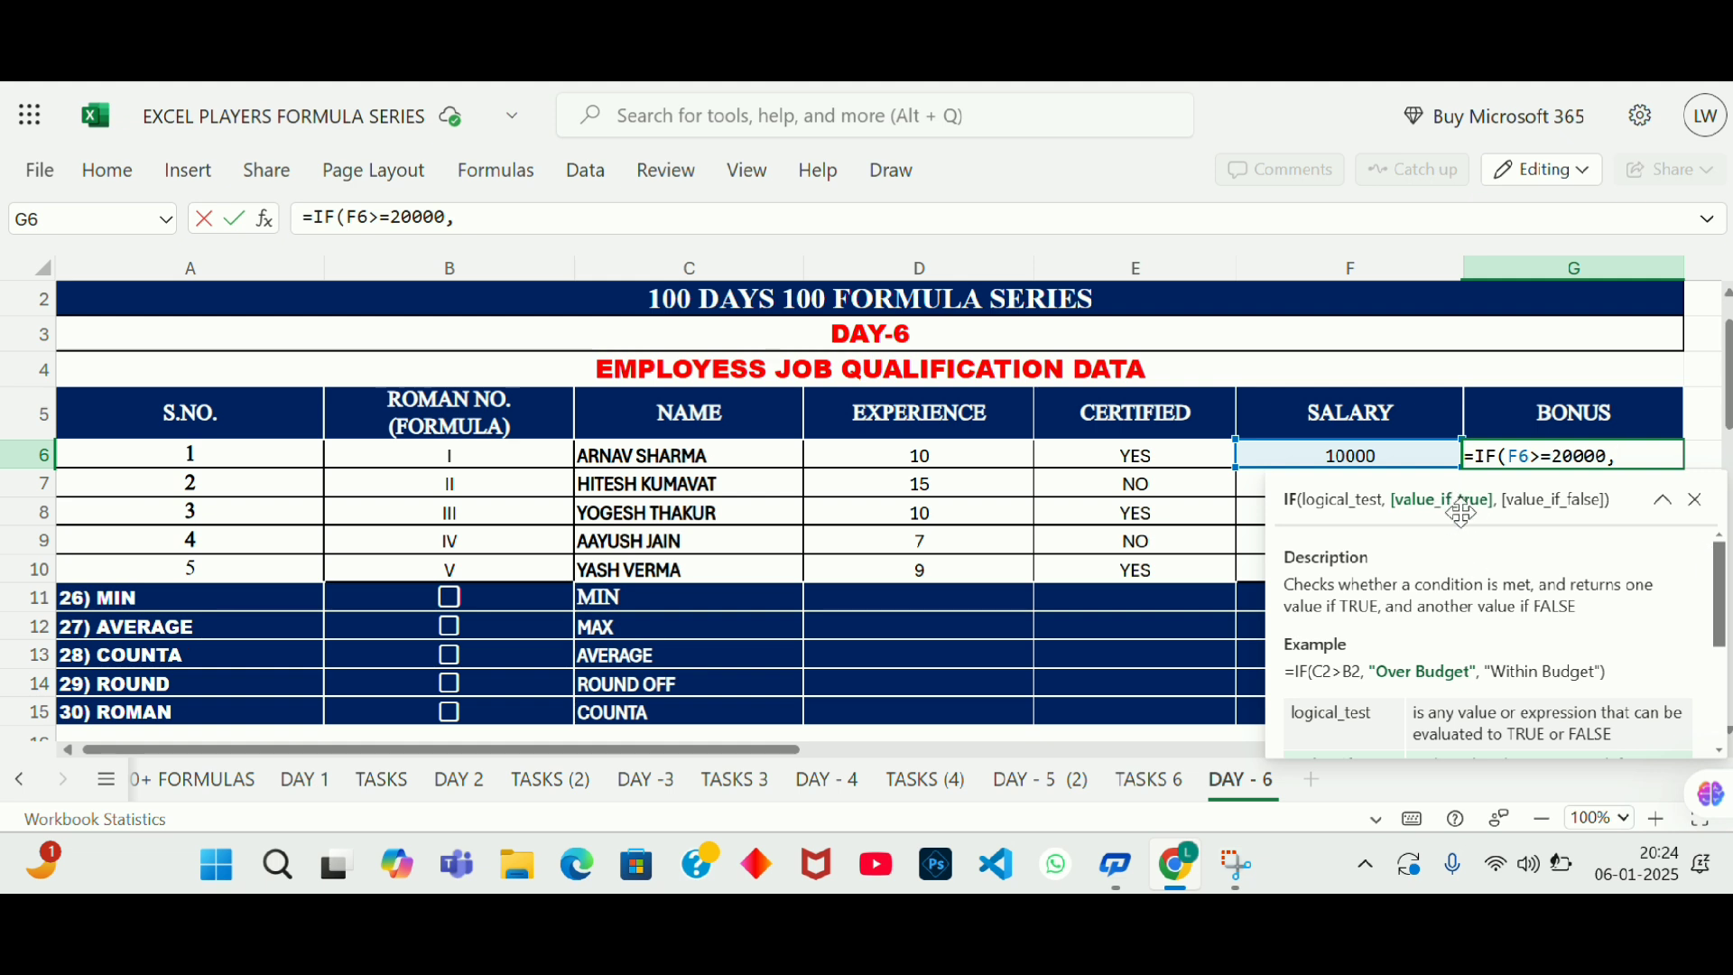
text(1000,)
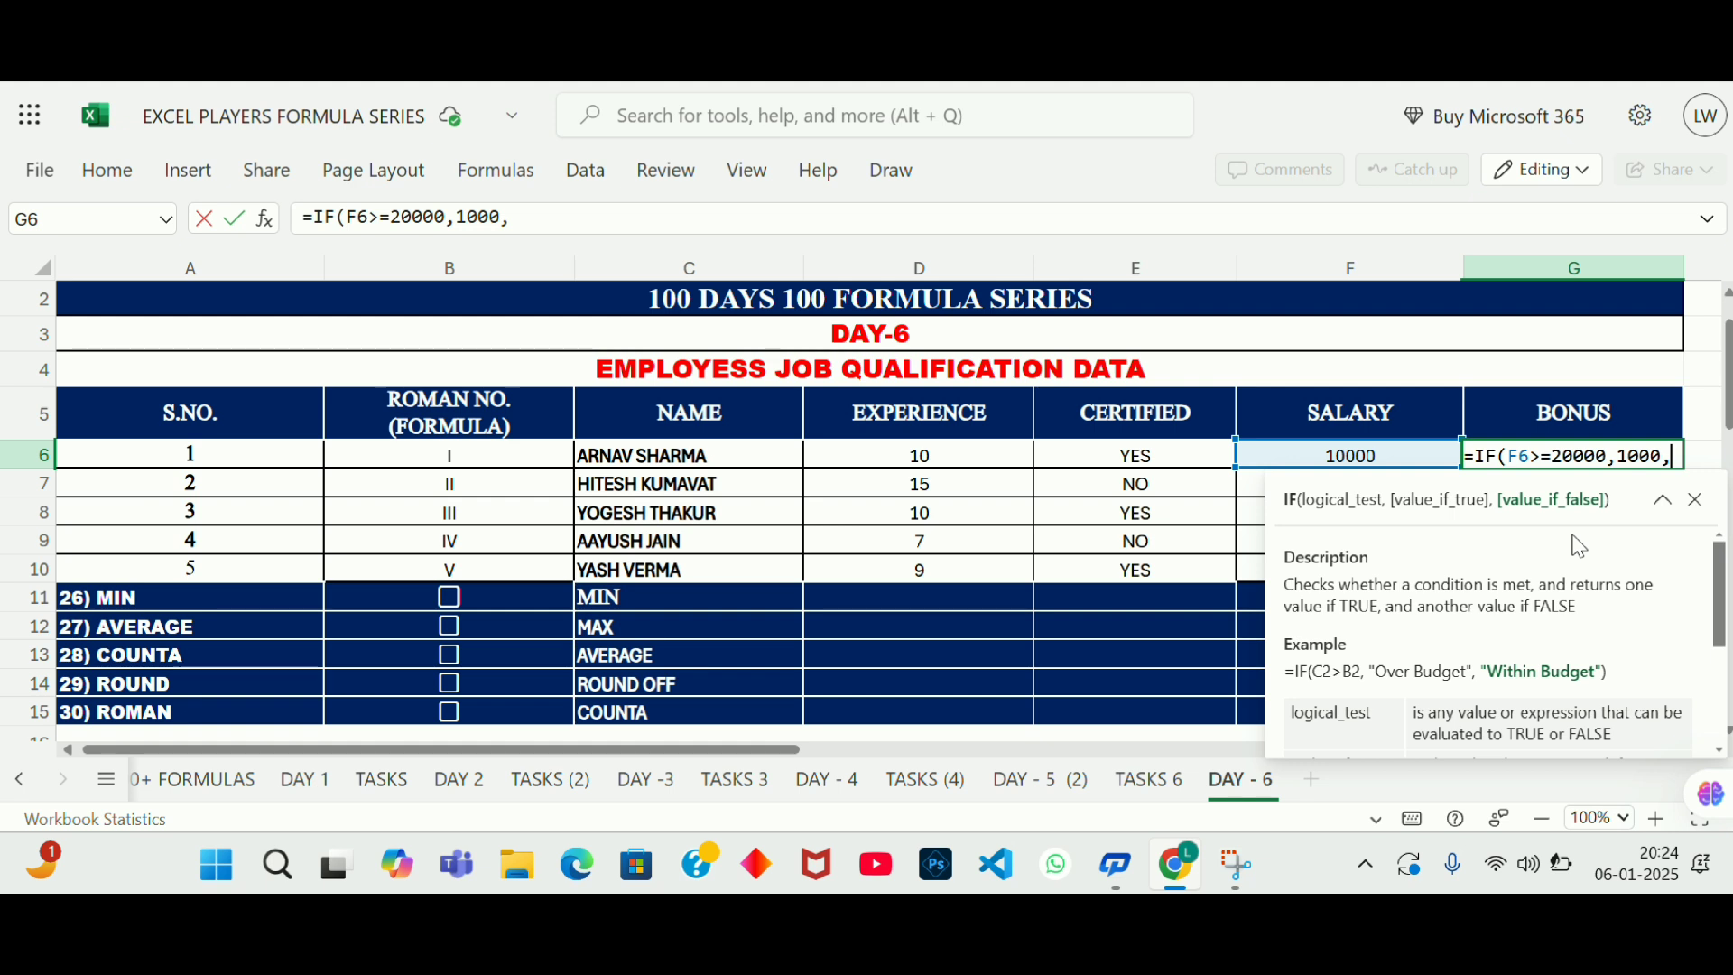
text(500)
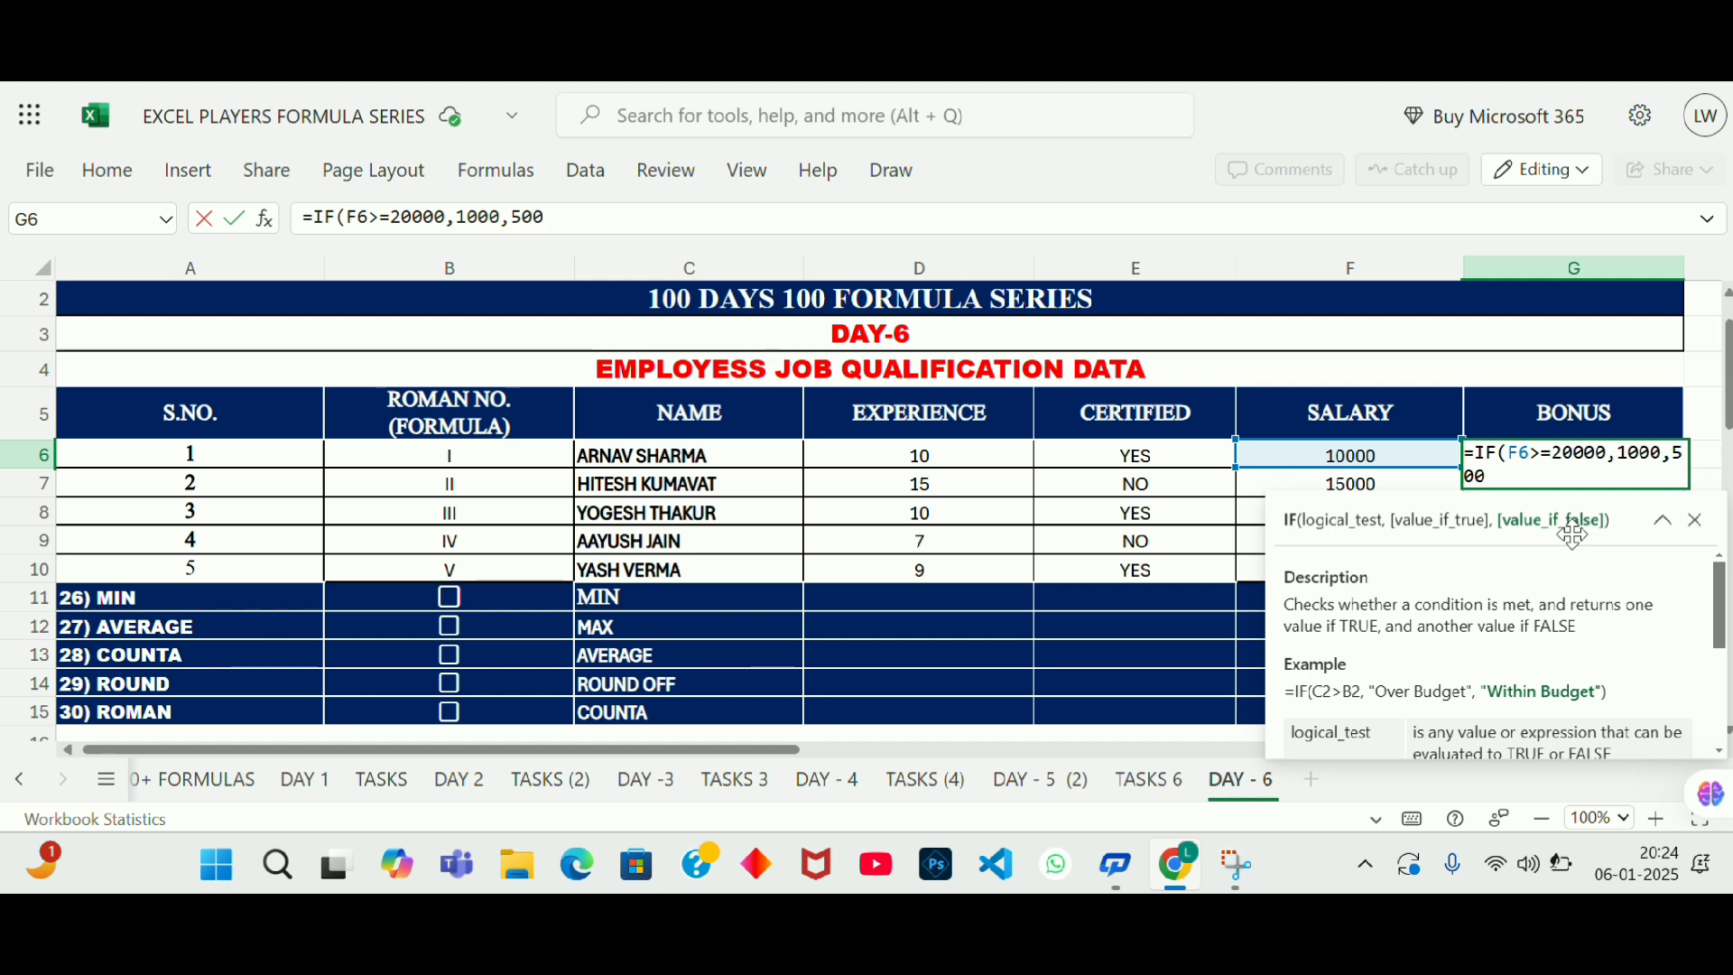
key(Return)
key(Up)
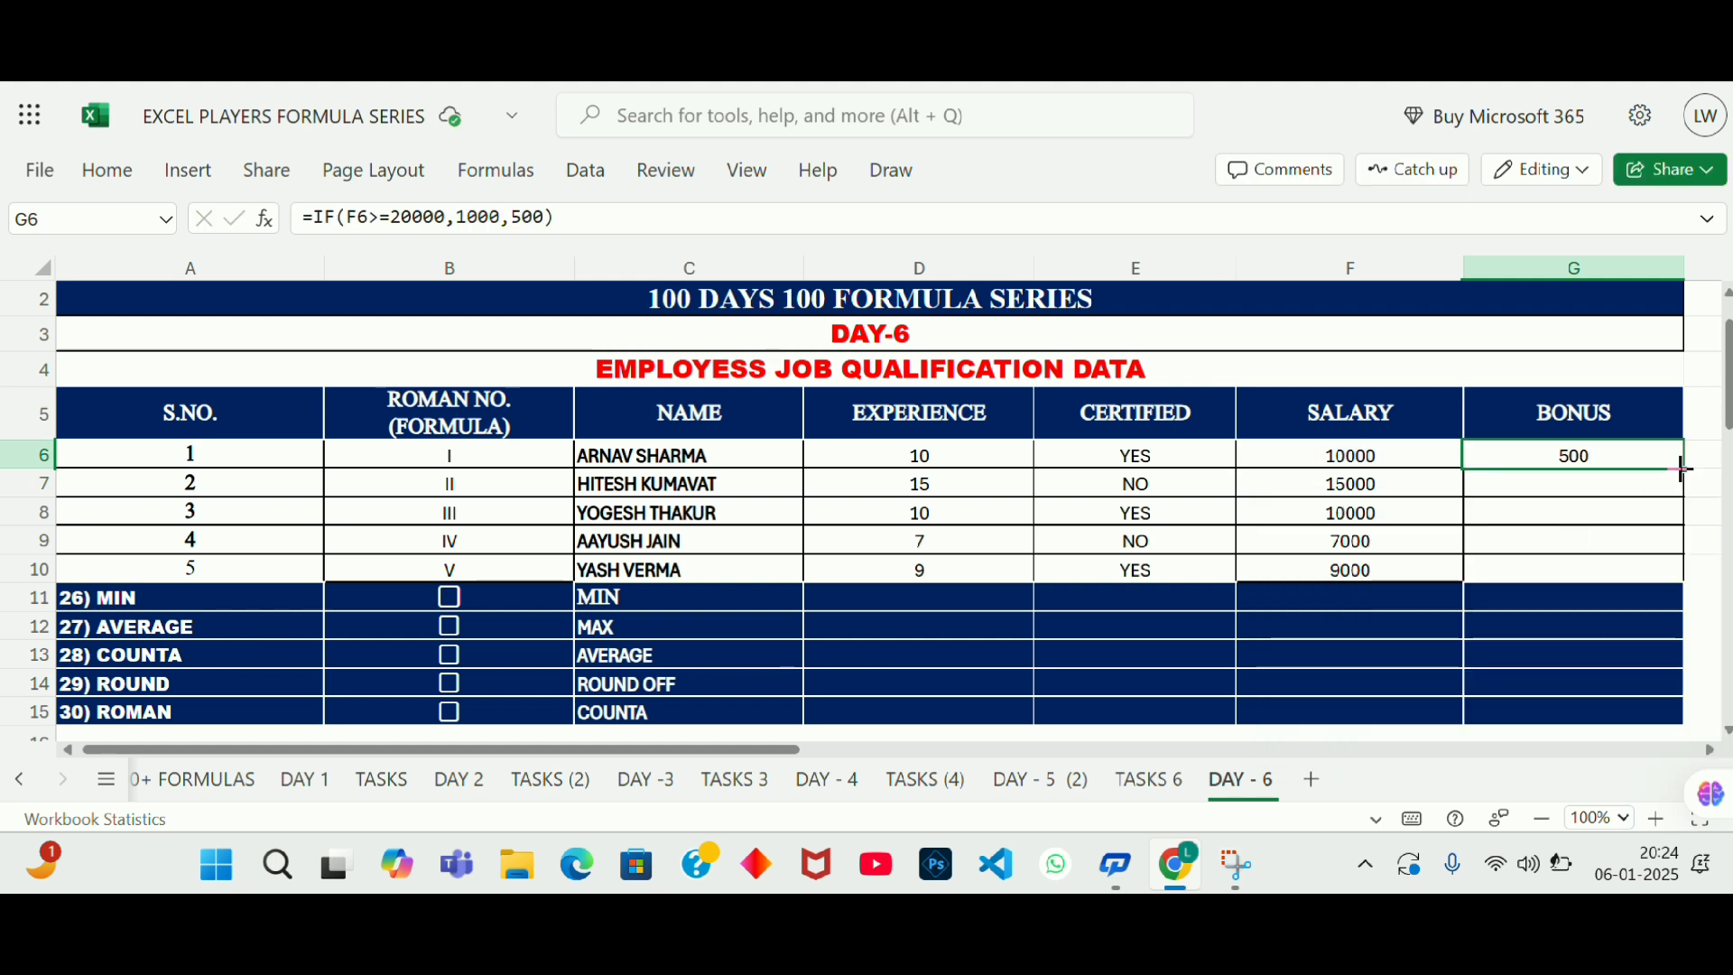
Step: Fill the bonus formula from G6 down through G10 and select the salaries in F6:F10 for comparison
drag(1681, 468, 1664, 564)
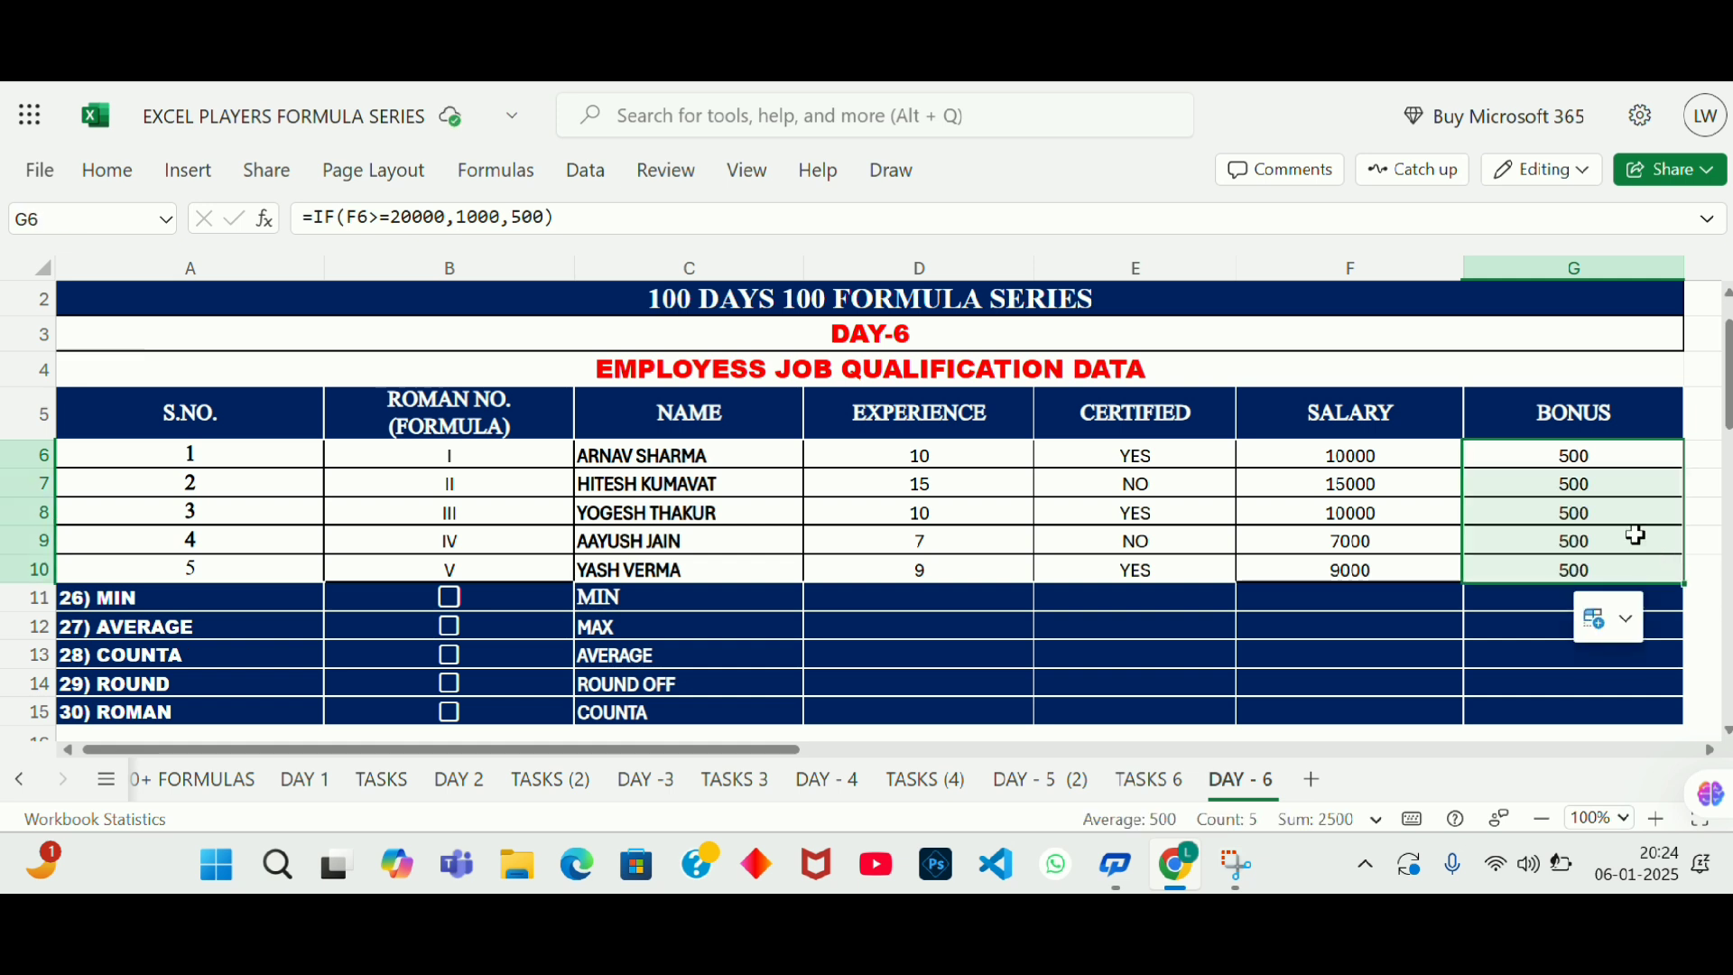
click(1603, 456)
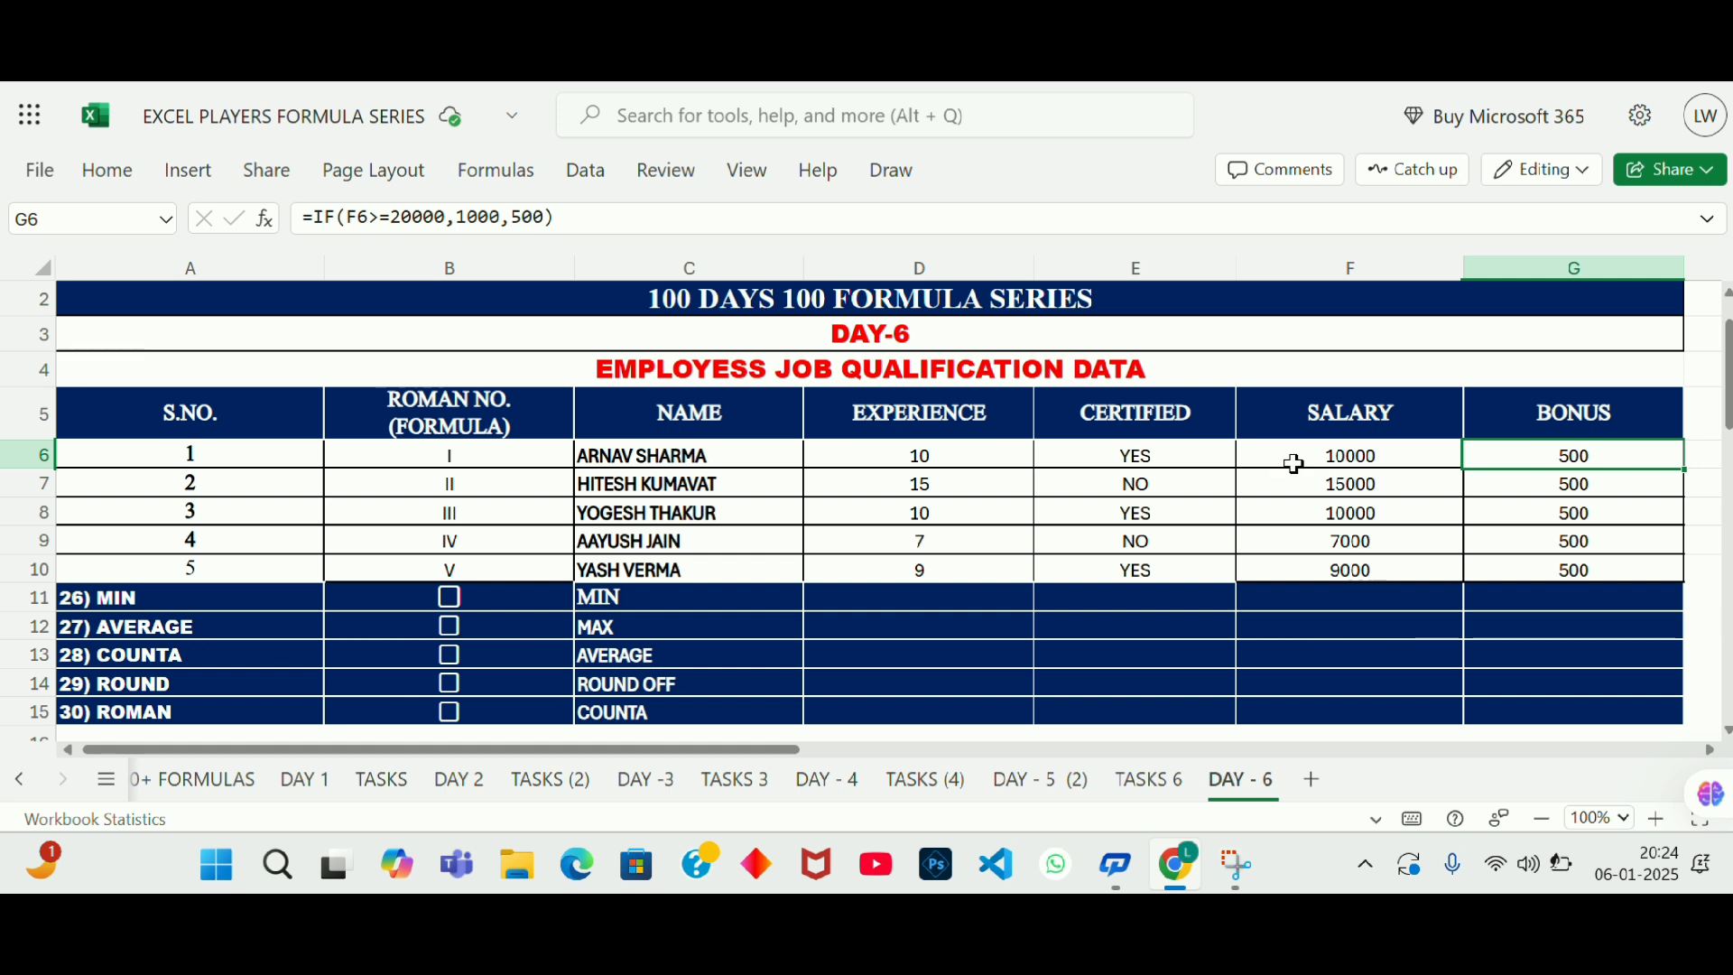
drag(1342, 456, 1342, 557)
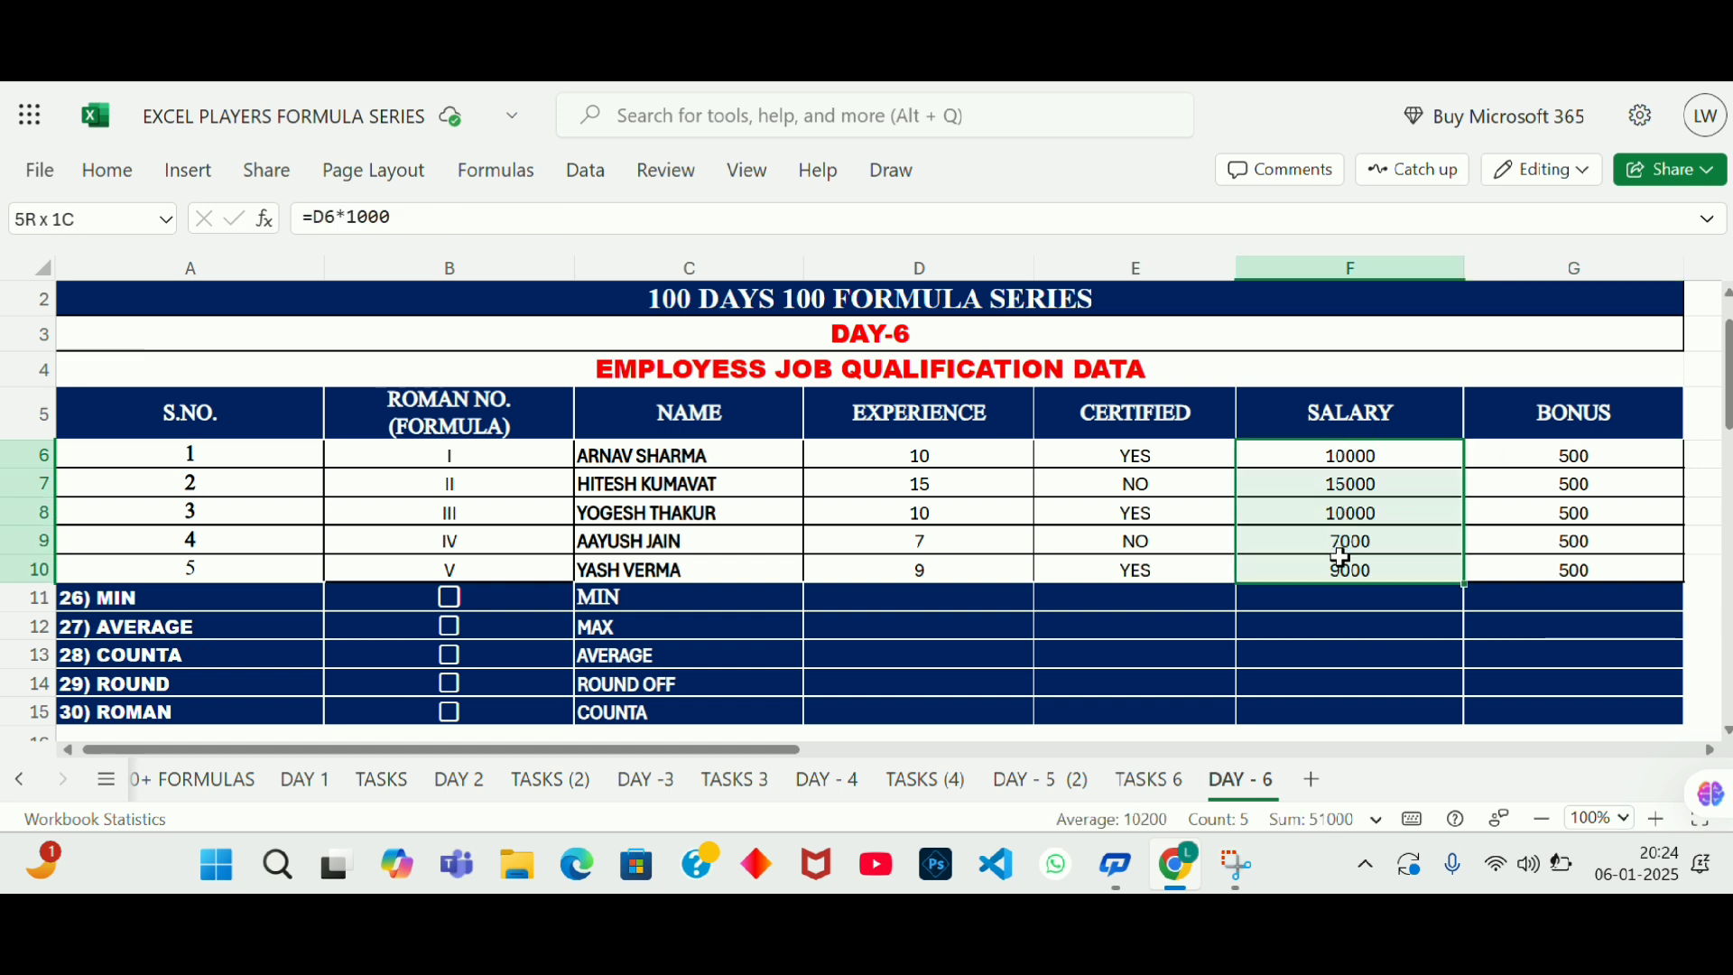
Step: Examine the IF formula in G6 and leave it as it is
click(1547, 448)
double_click(1559, 458)
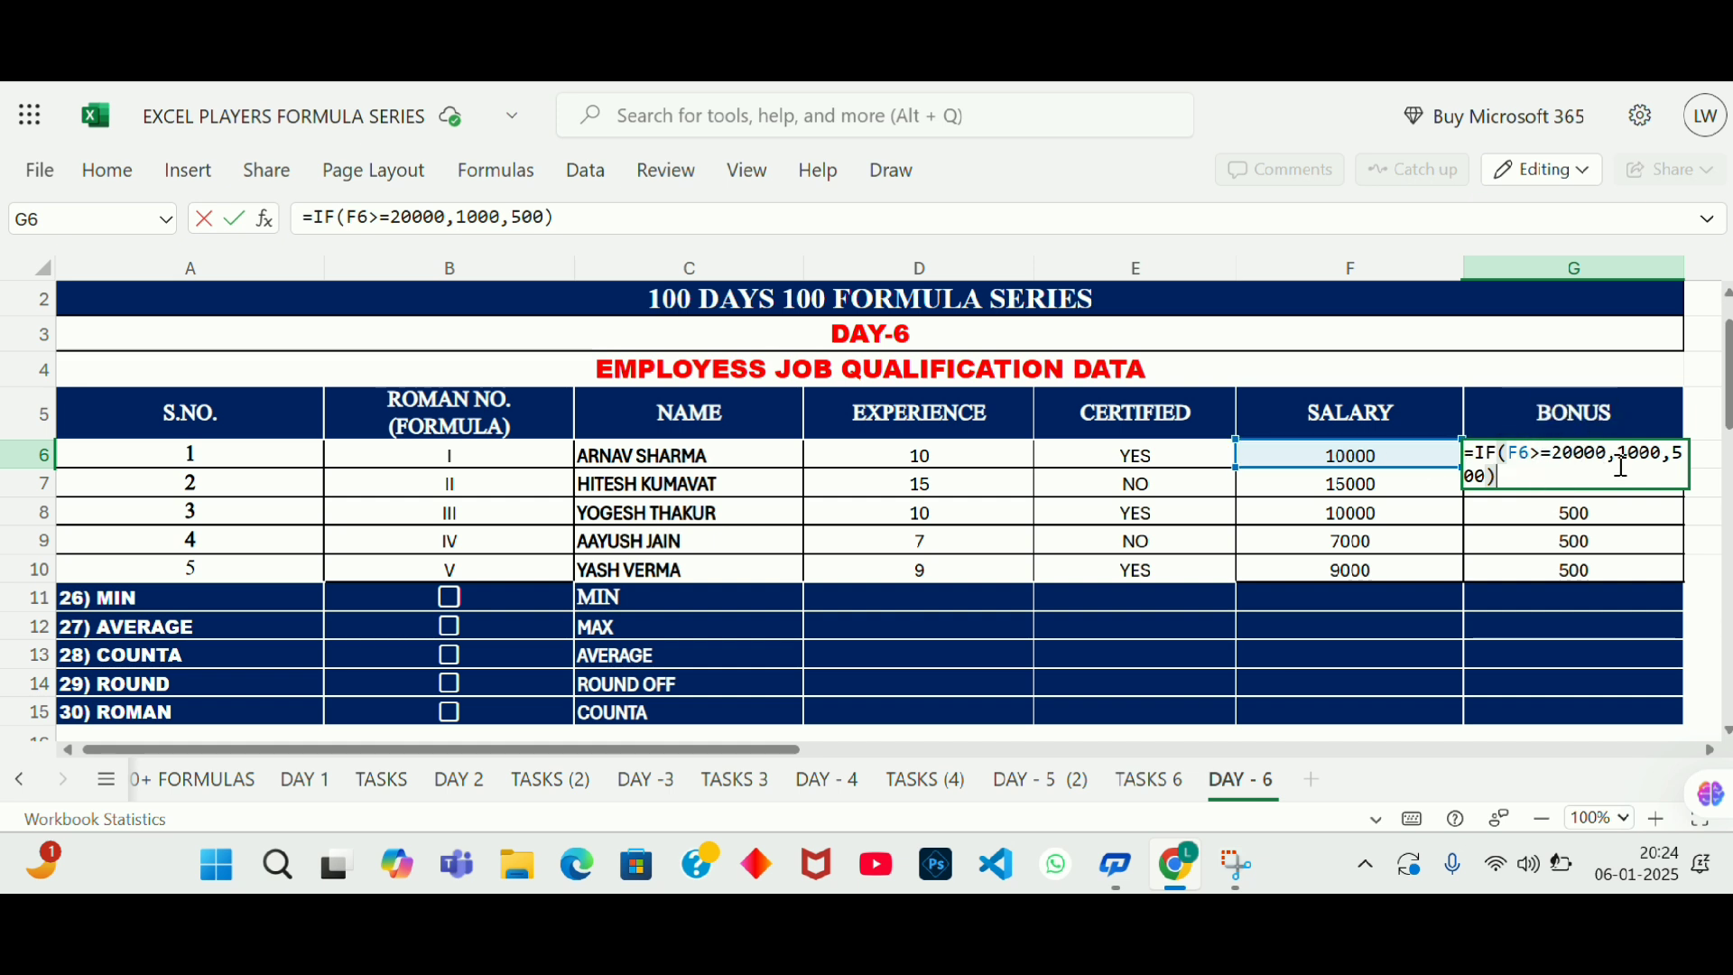
mouse_move(1645, 464)
key(Return)
key(Up)
Step: Copy the salaries in F6:F10 and paste them in place as values only, replacing their formulas
key(Left)
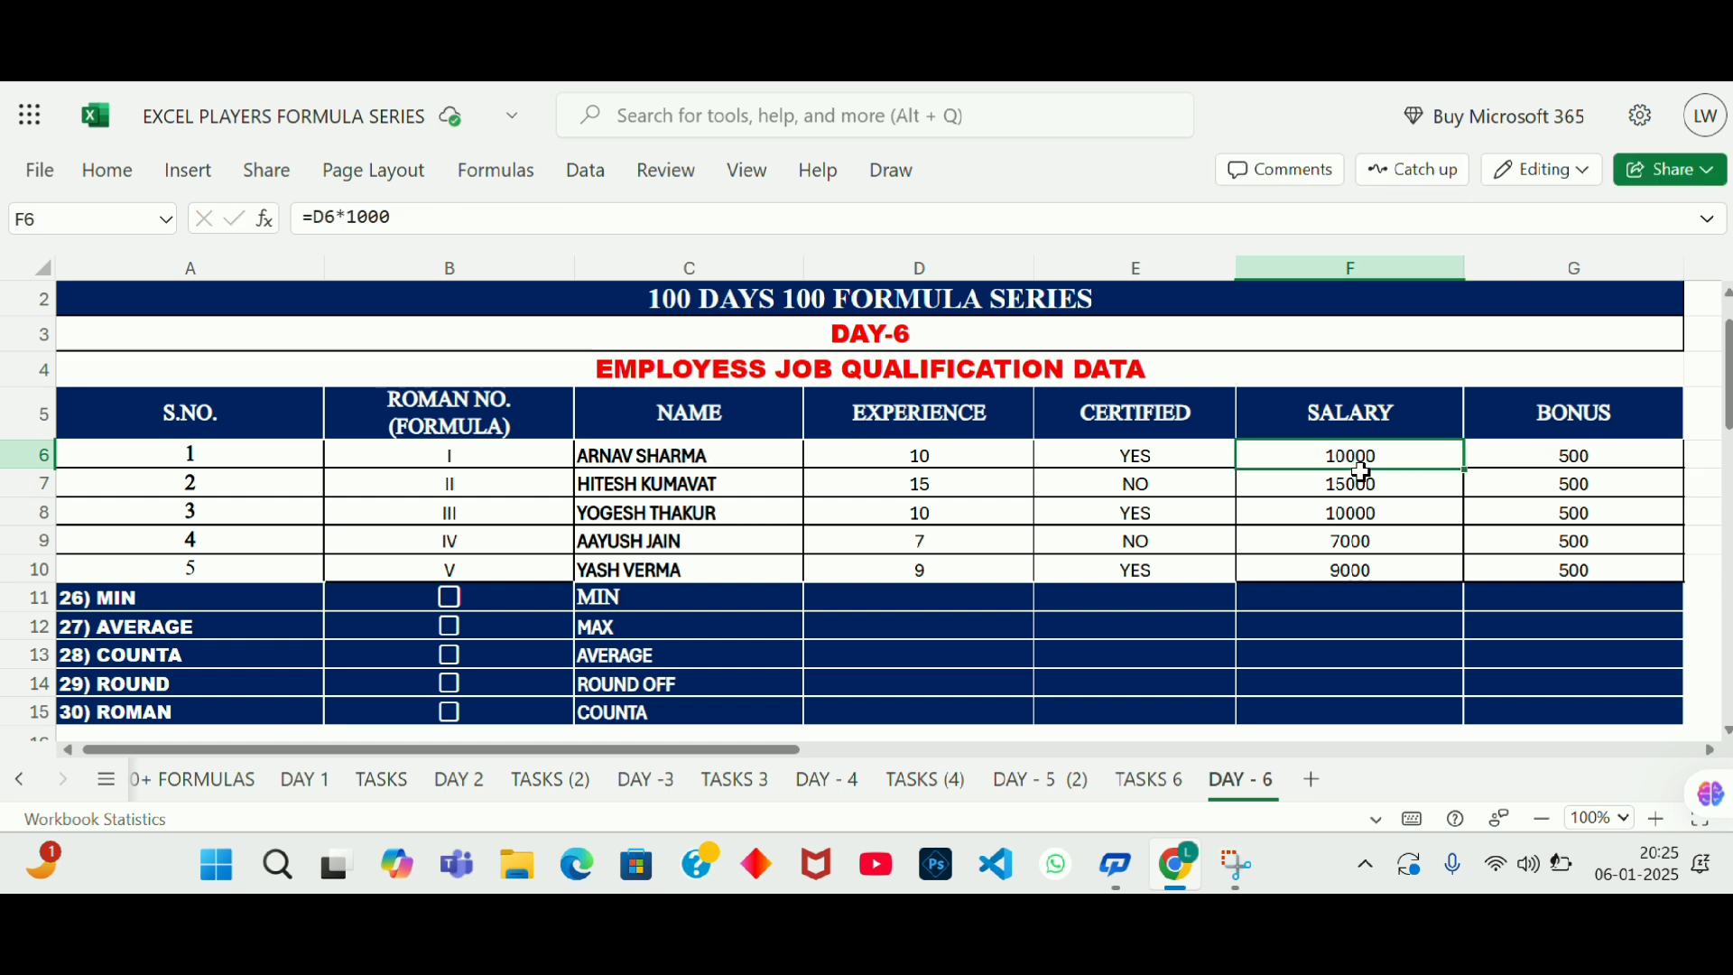
key(shift+Down)
key(shift+Down)
key(shift+Down)
key(shift+Down)
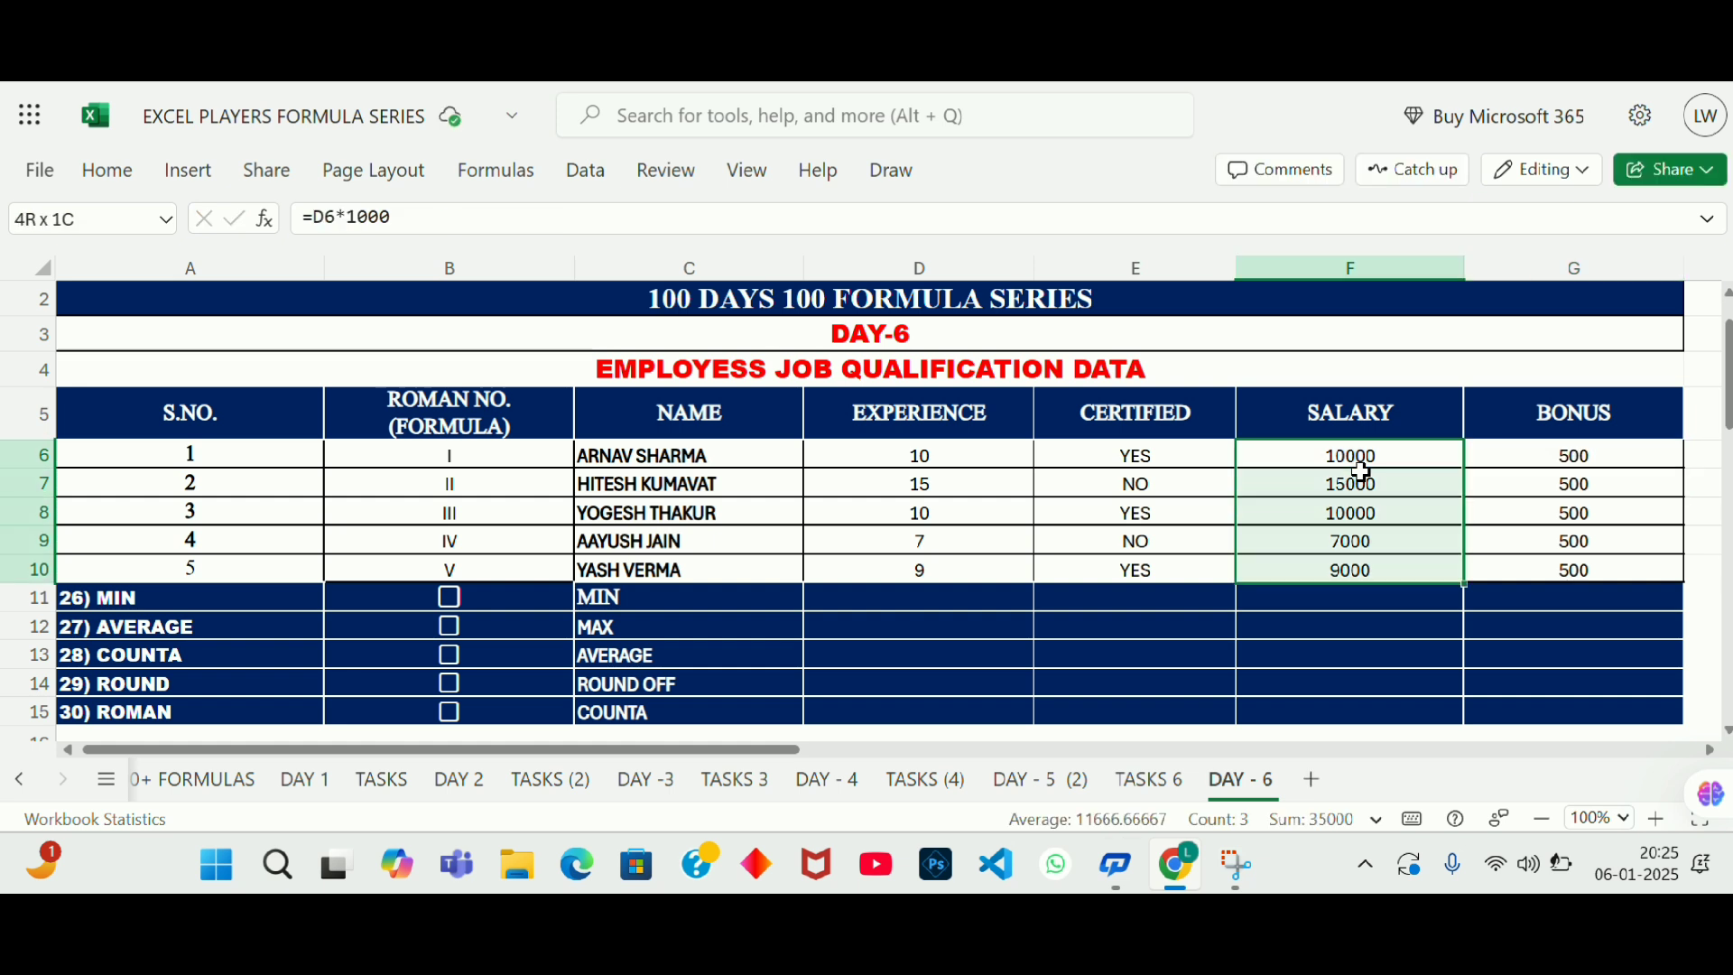
key(Up)
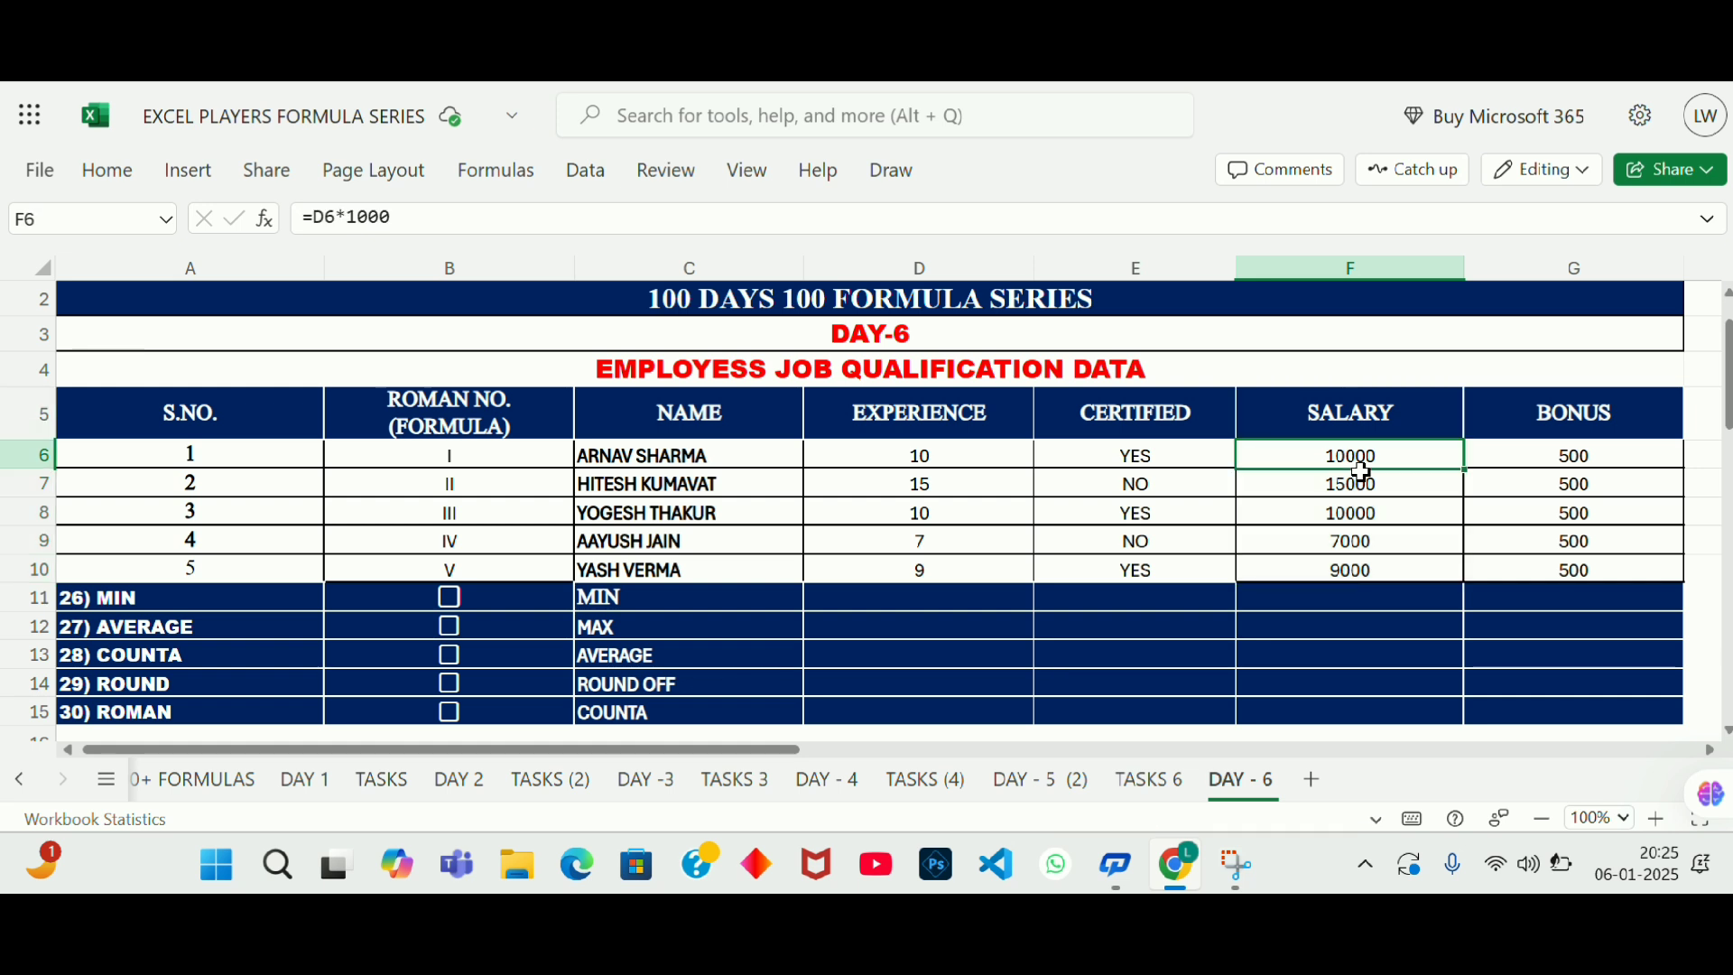
key(shift+Down)
key(shift+Down)
key(shift+Down)
key(shift+Down)
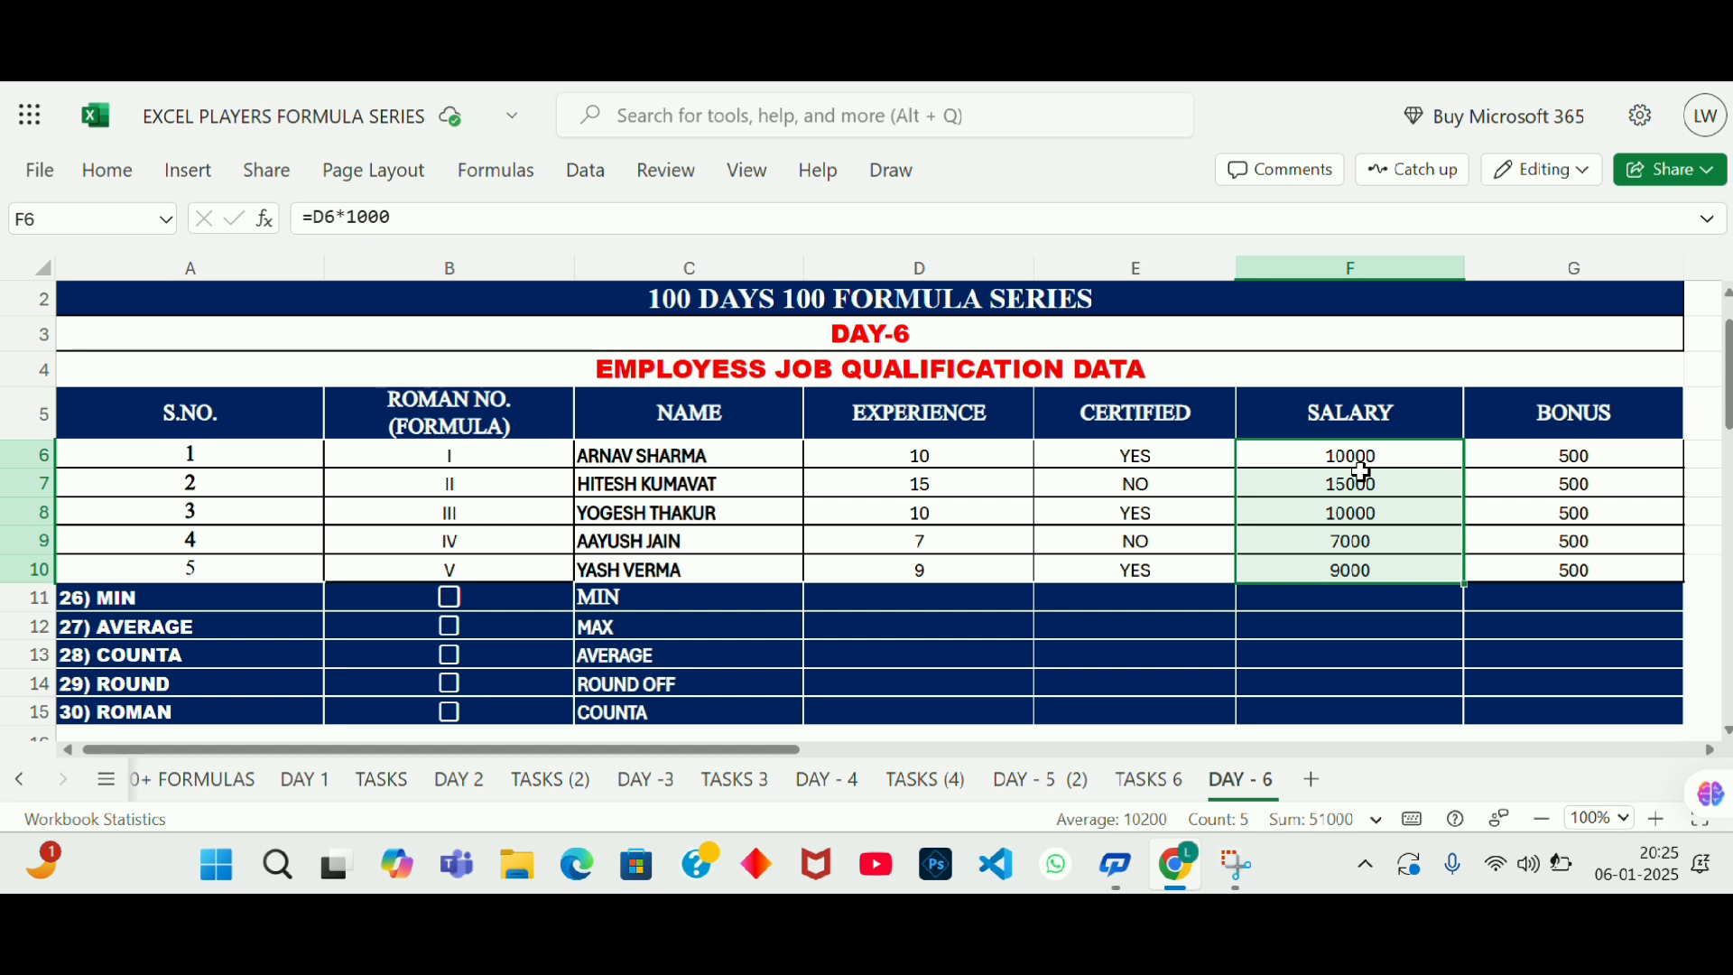
key(ctrl+c)
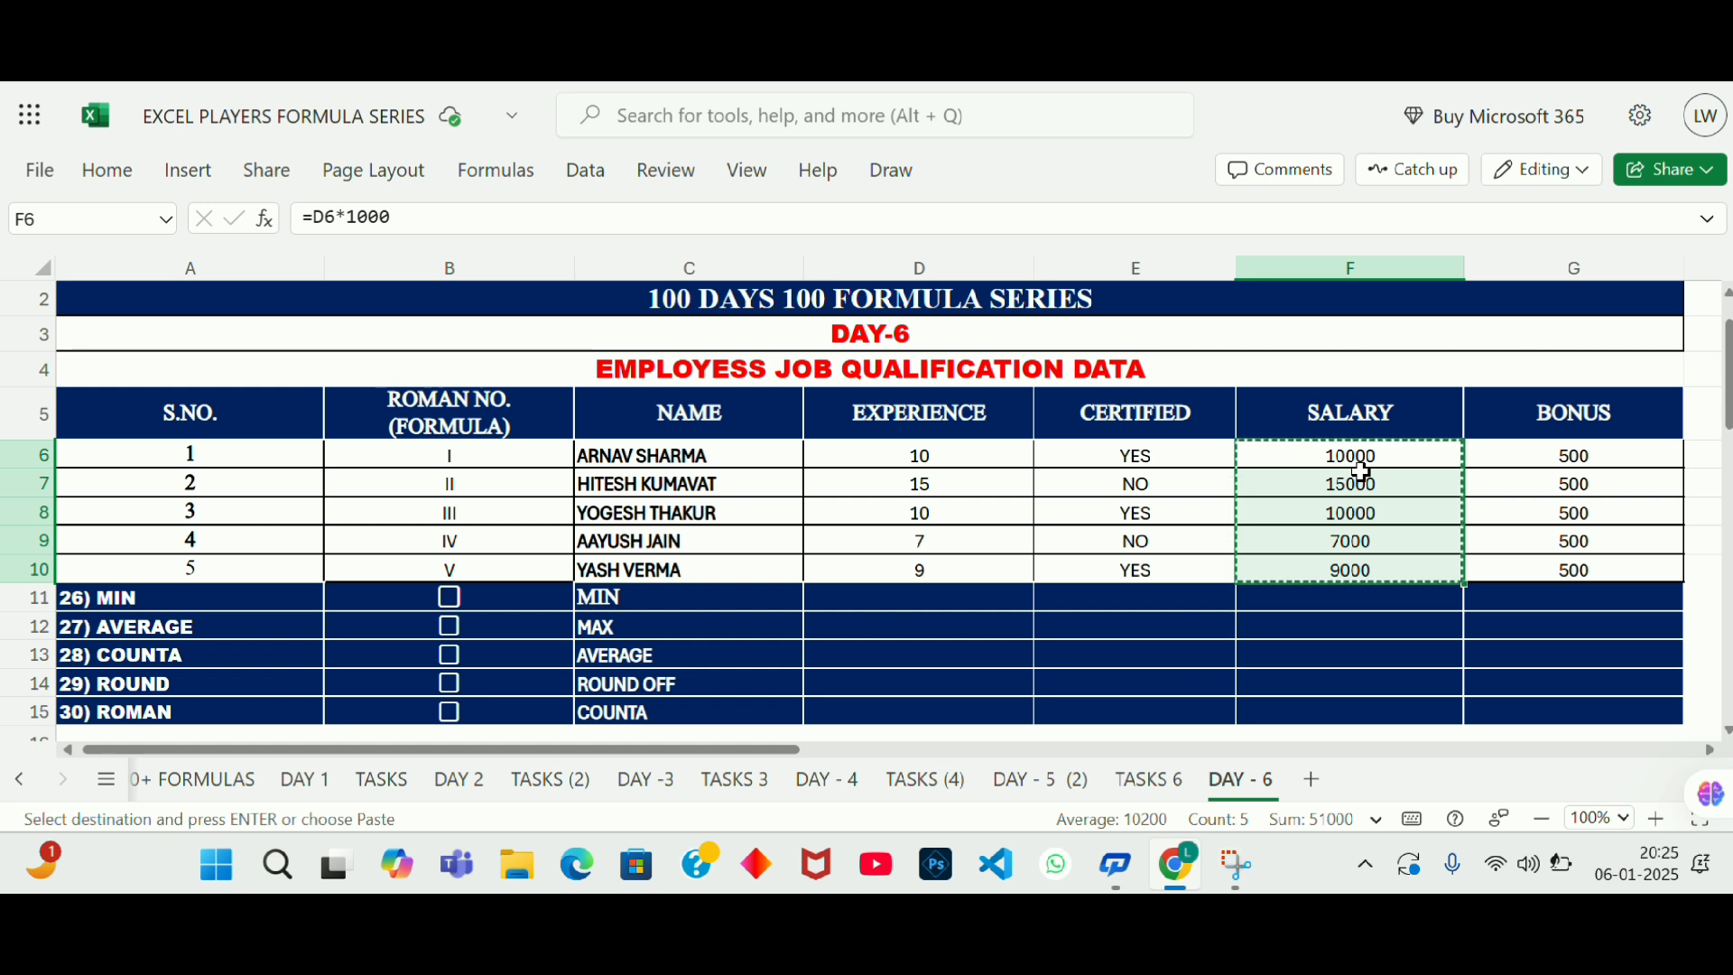
click(126, 178)
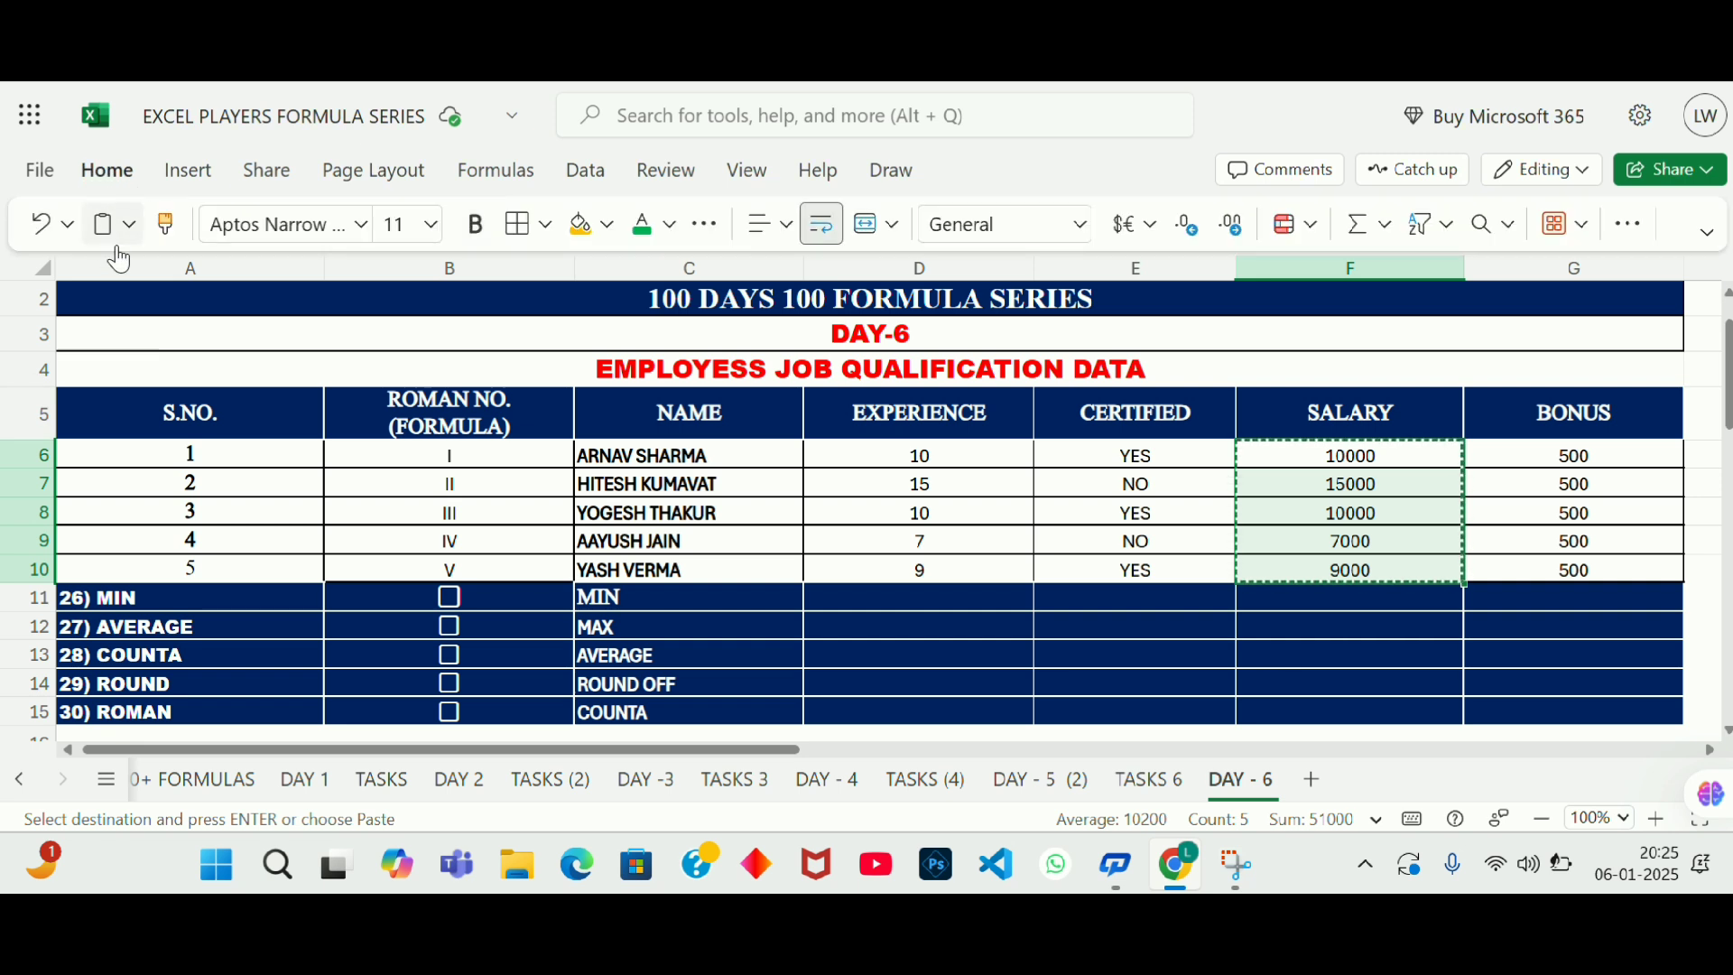
click(127, 224)
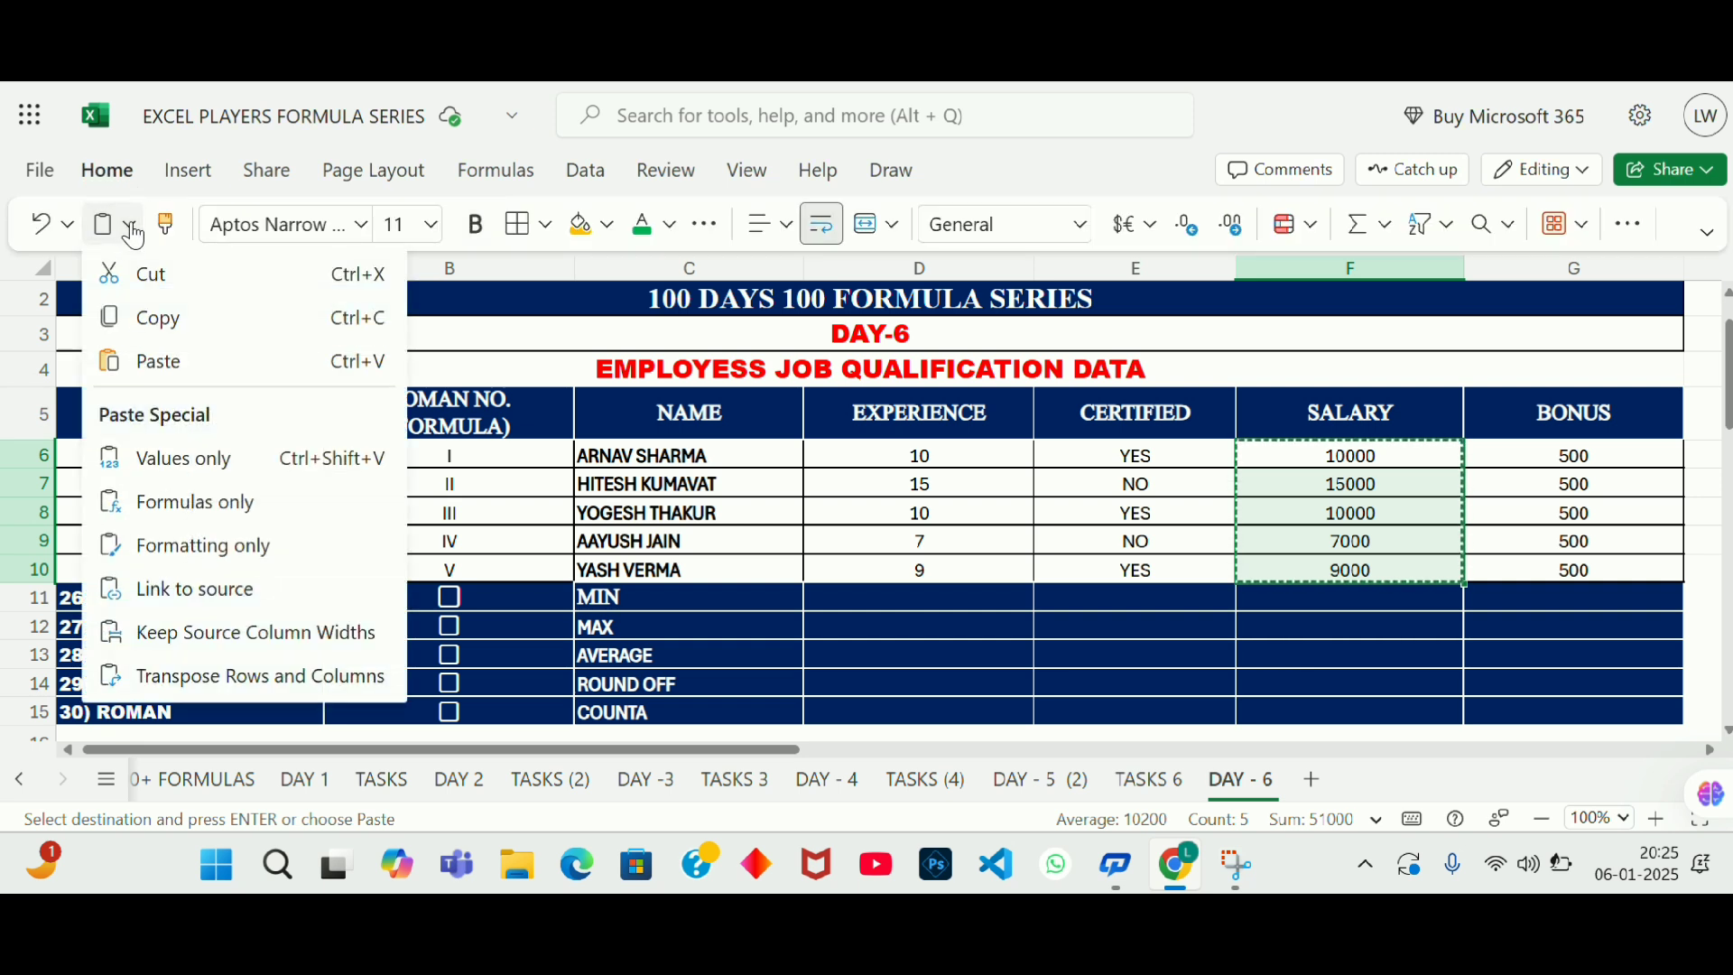
click(209, 460)
Step: Clear the bonus formula from G6
click(1570, 457)
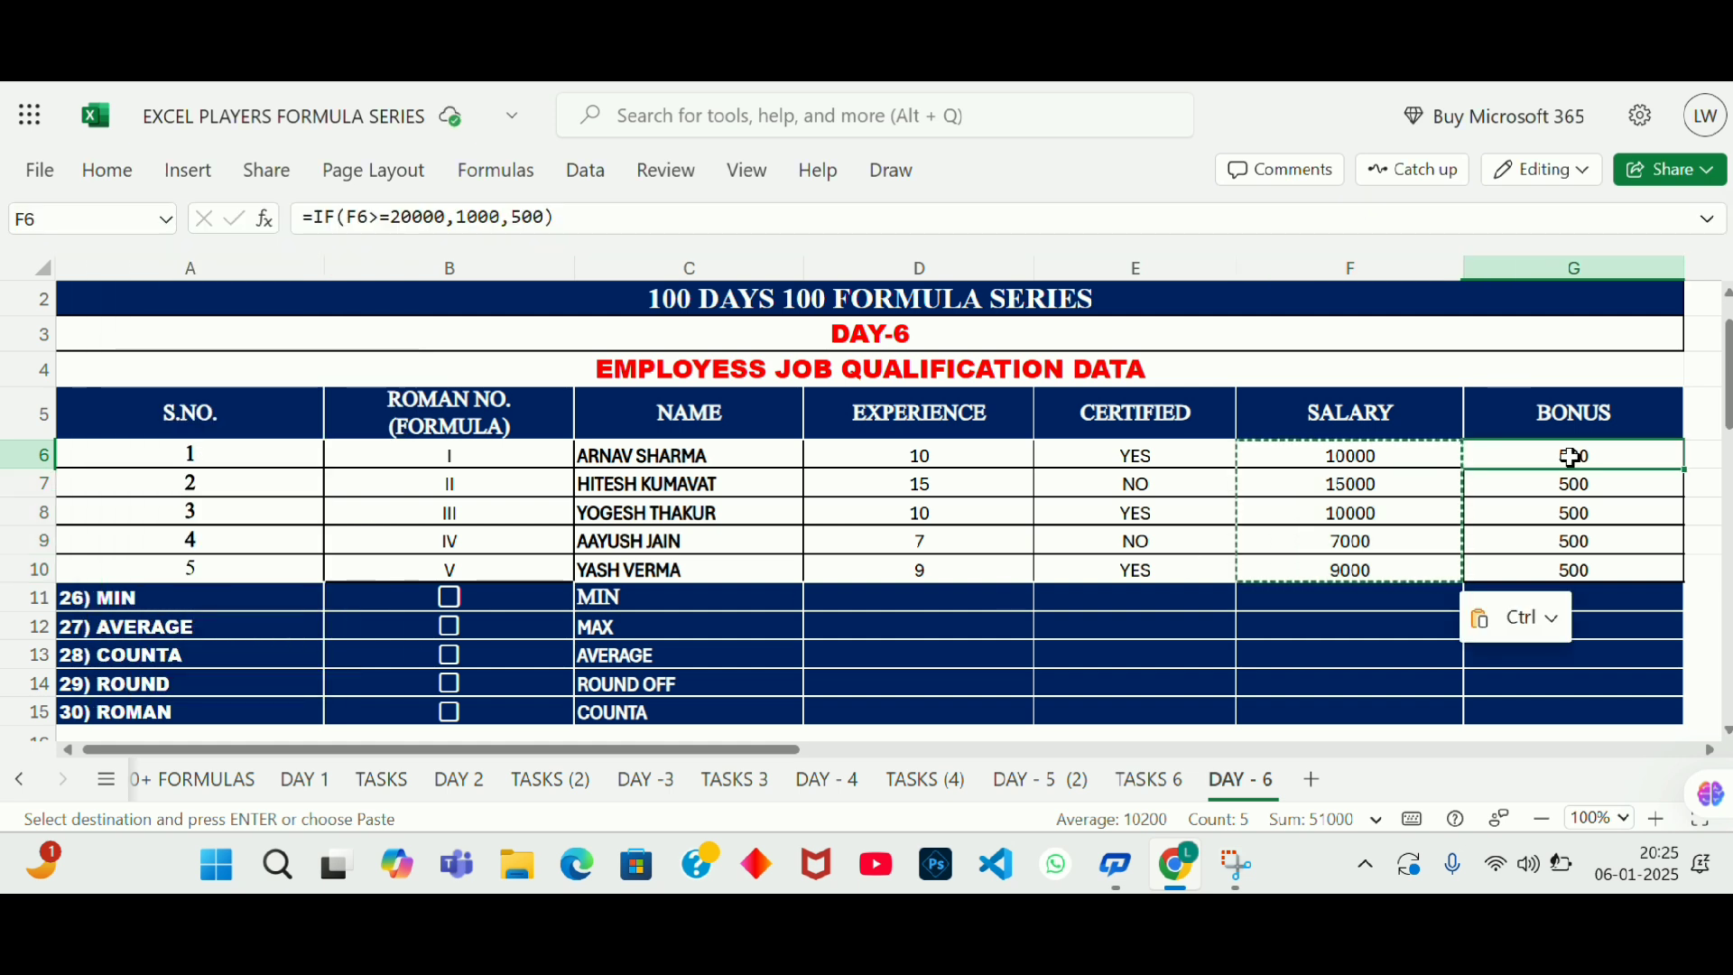
key(BackSpace)
key(Return)
key(Up)
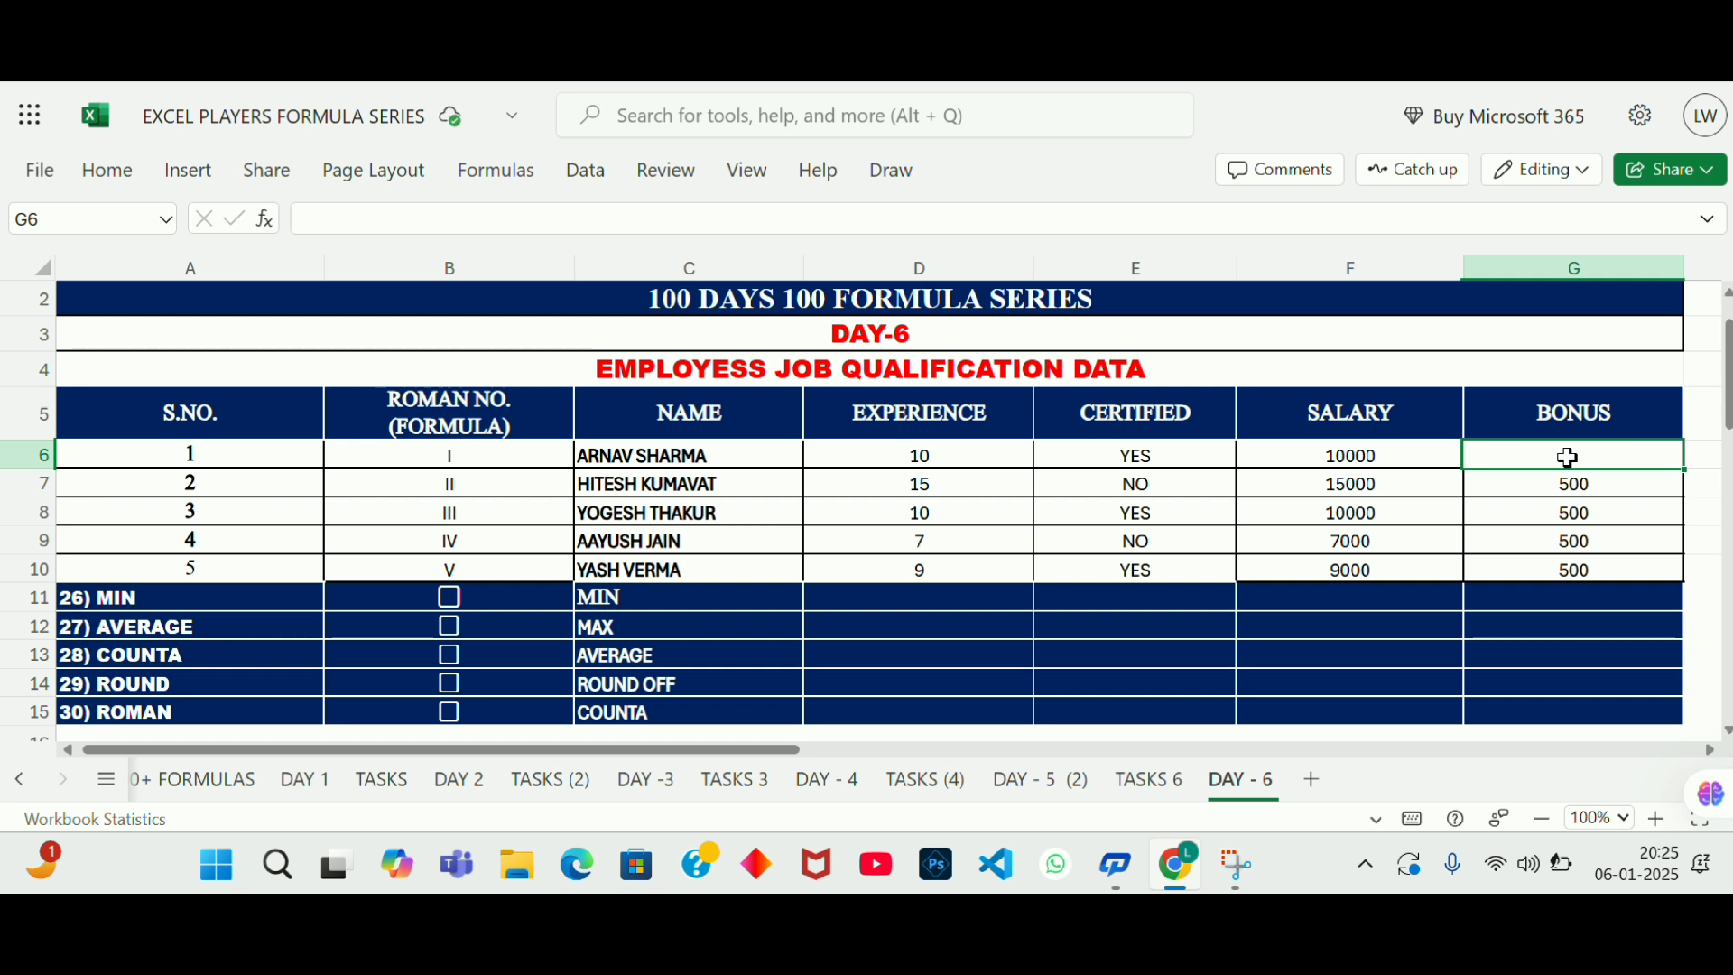
Step: Enter =IF(F6>=20000,1000,500) in G6 and fill it down through G10
drag(1334, 455, 1336, 564)
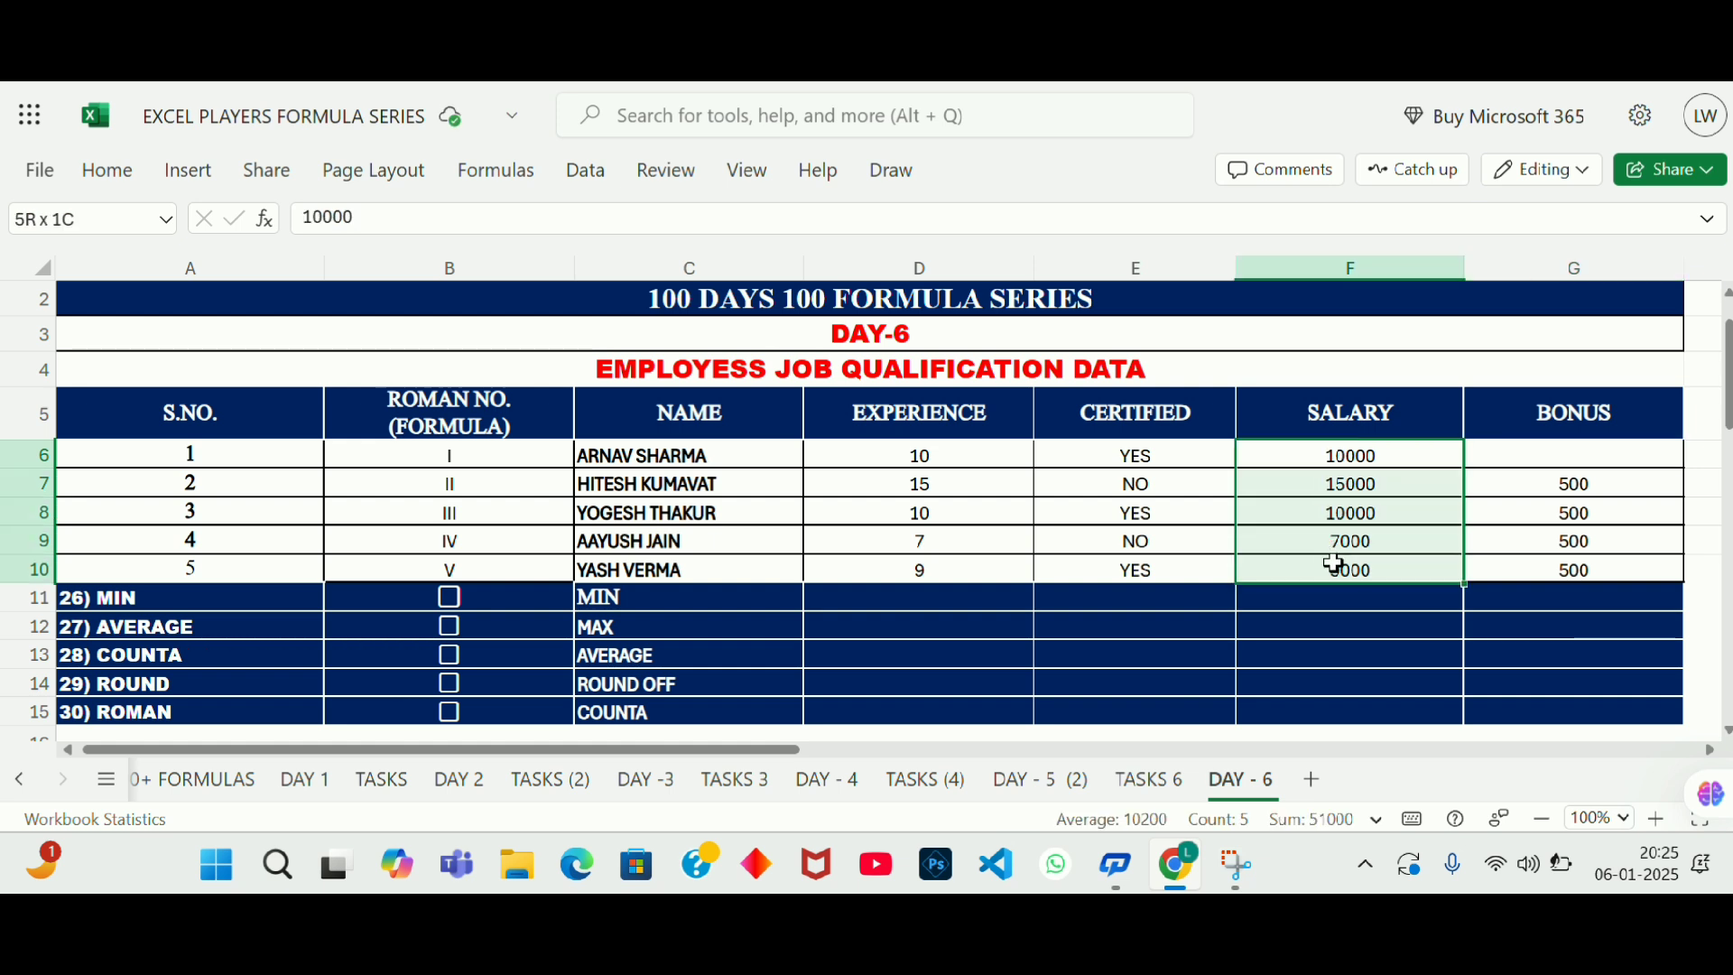
click(1576, 481)
click(1576, 458)
text(=)
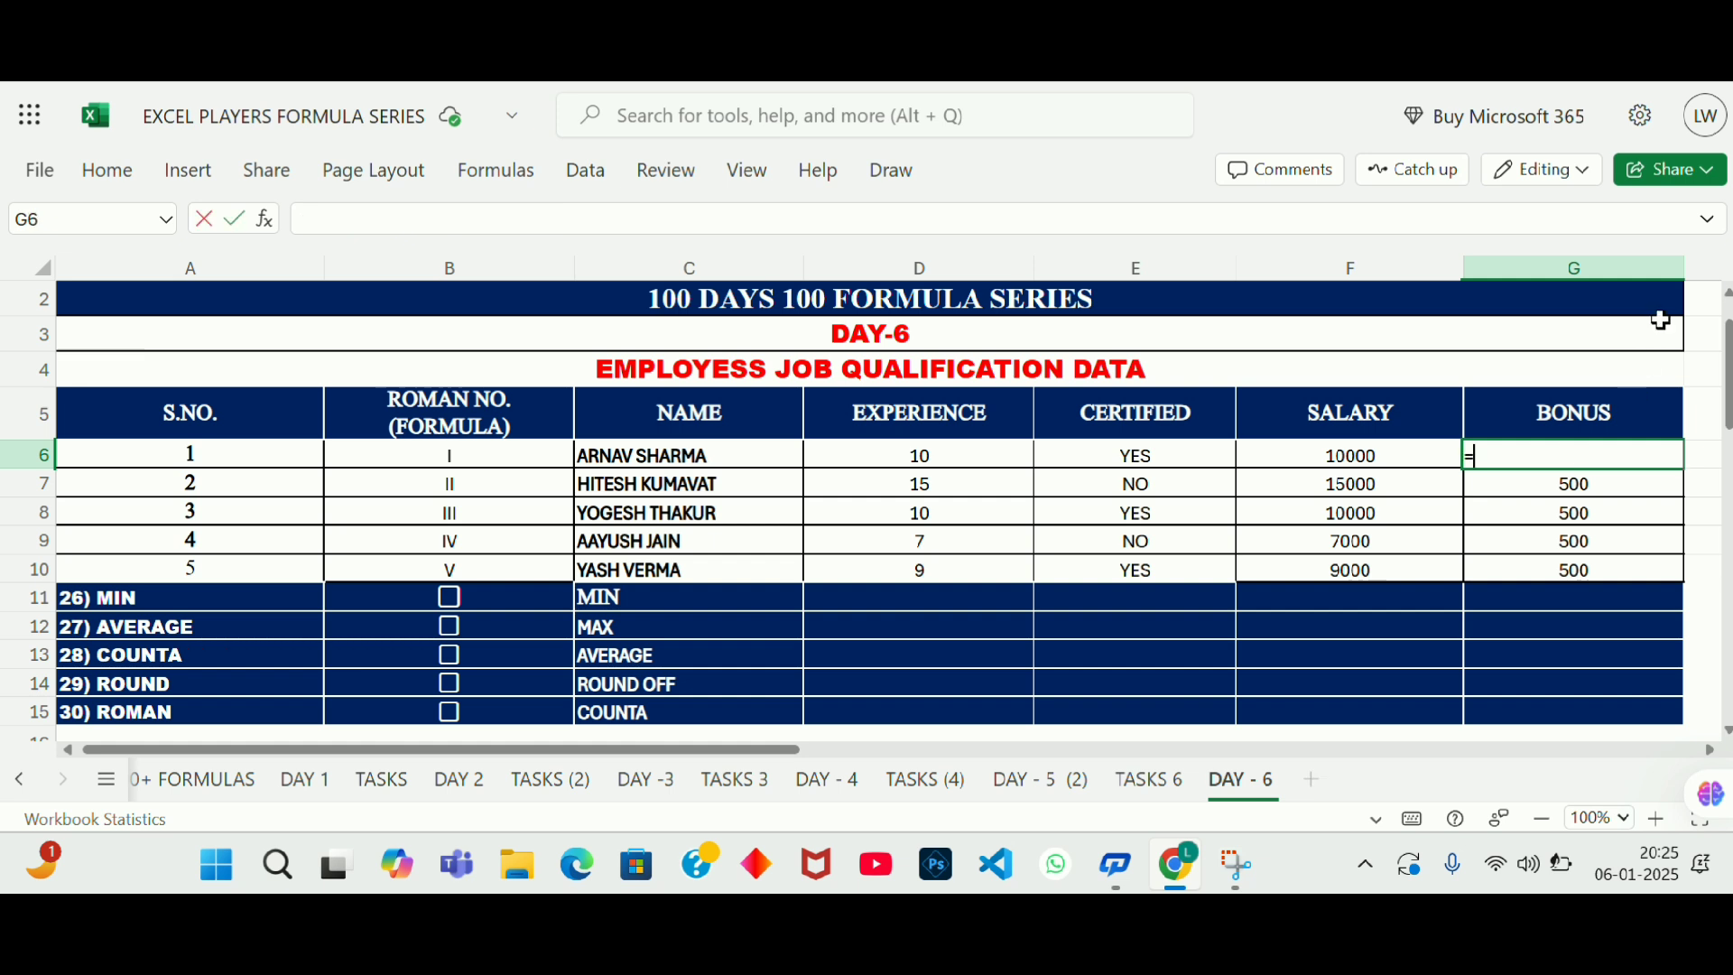
text(IT)
key(BackSpace)
text(F)
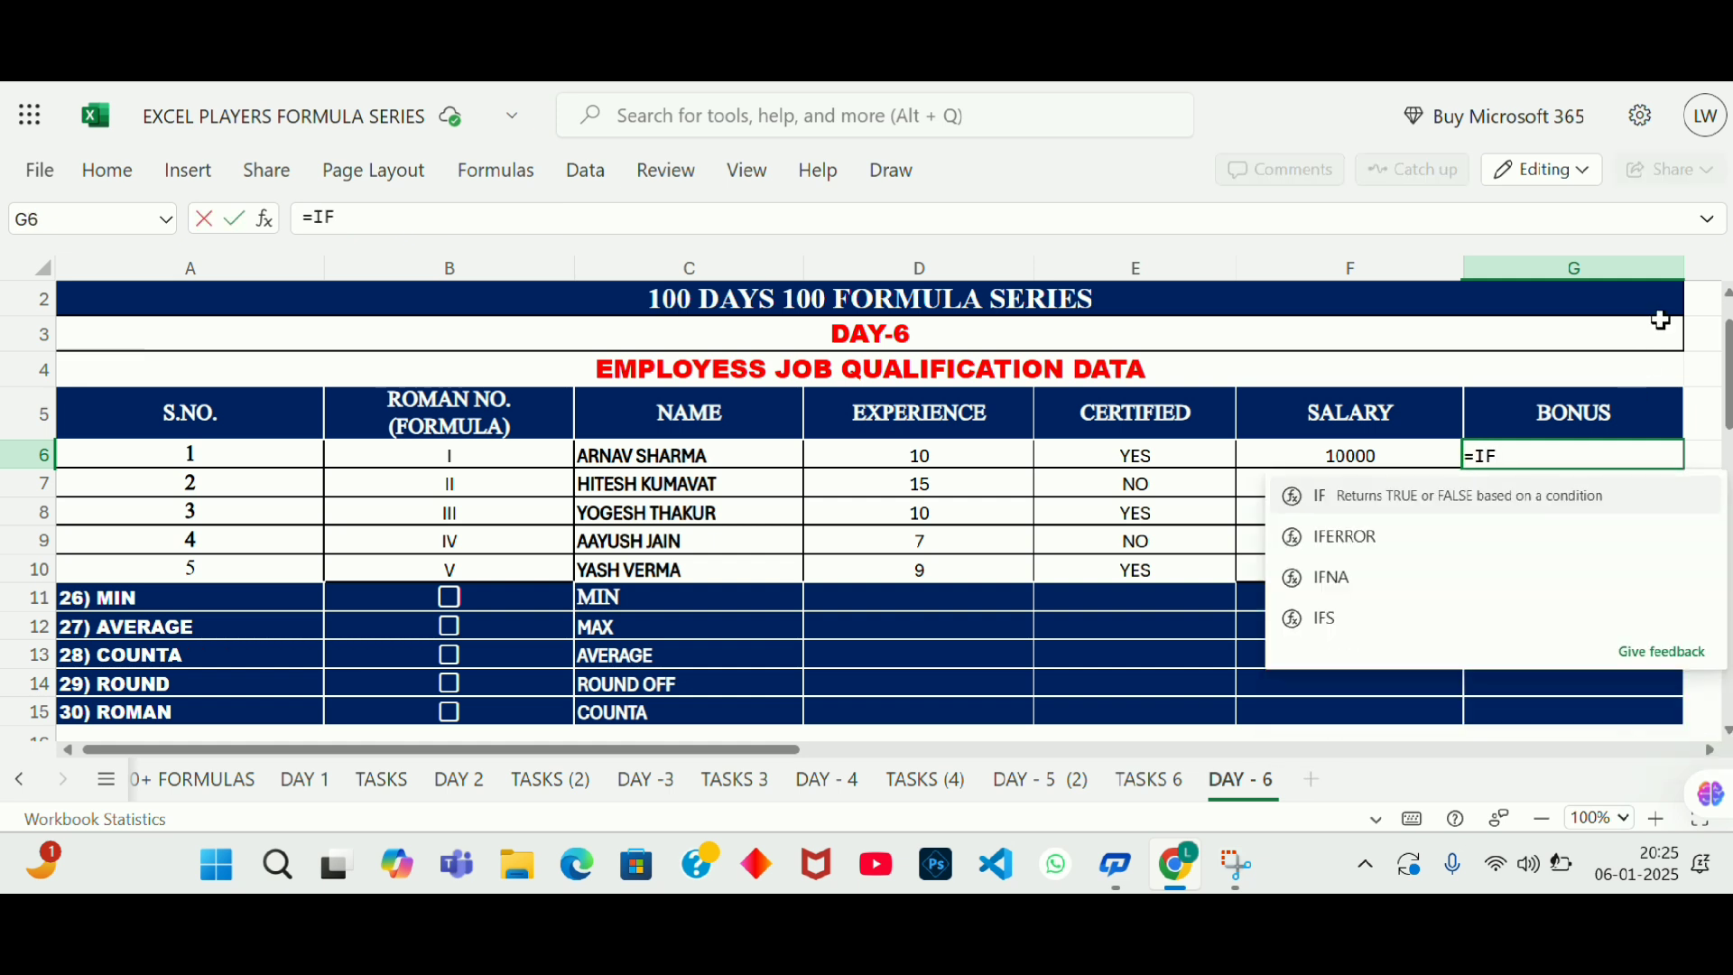
text(()
click(1381, 454)
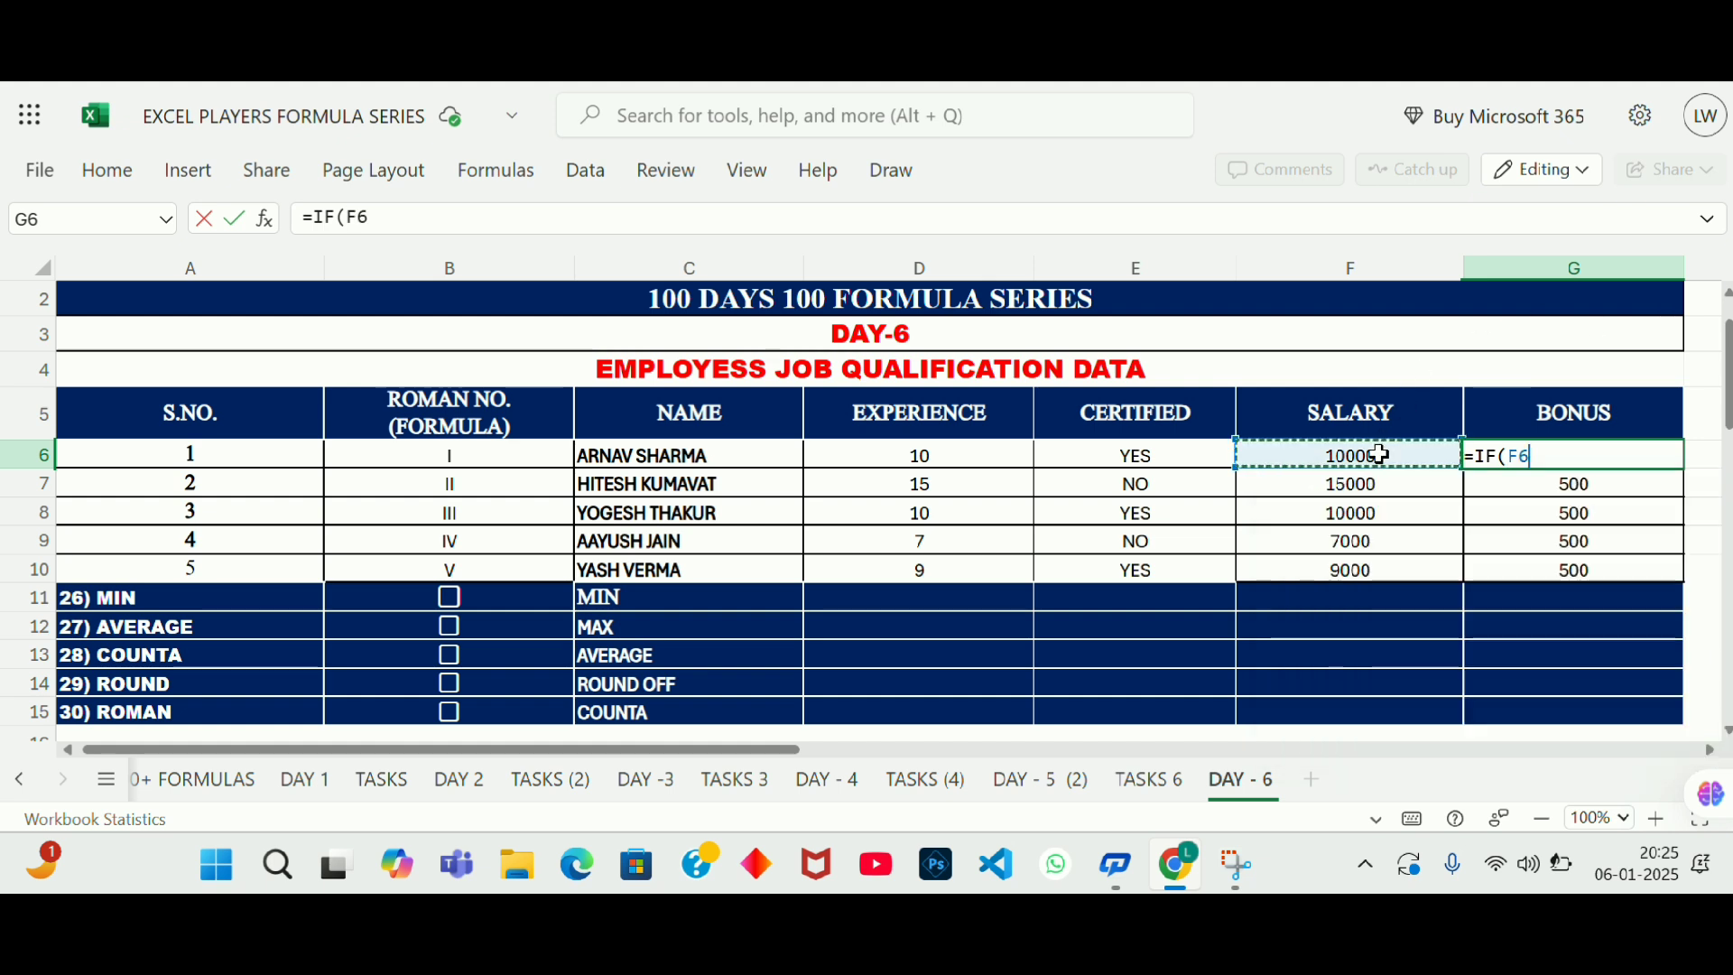
text(>=)
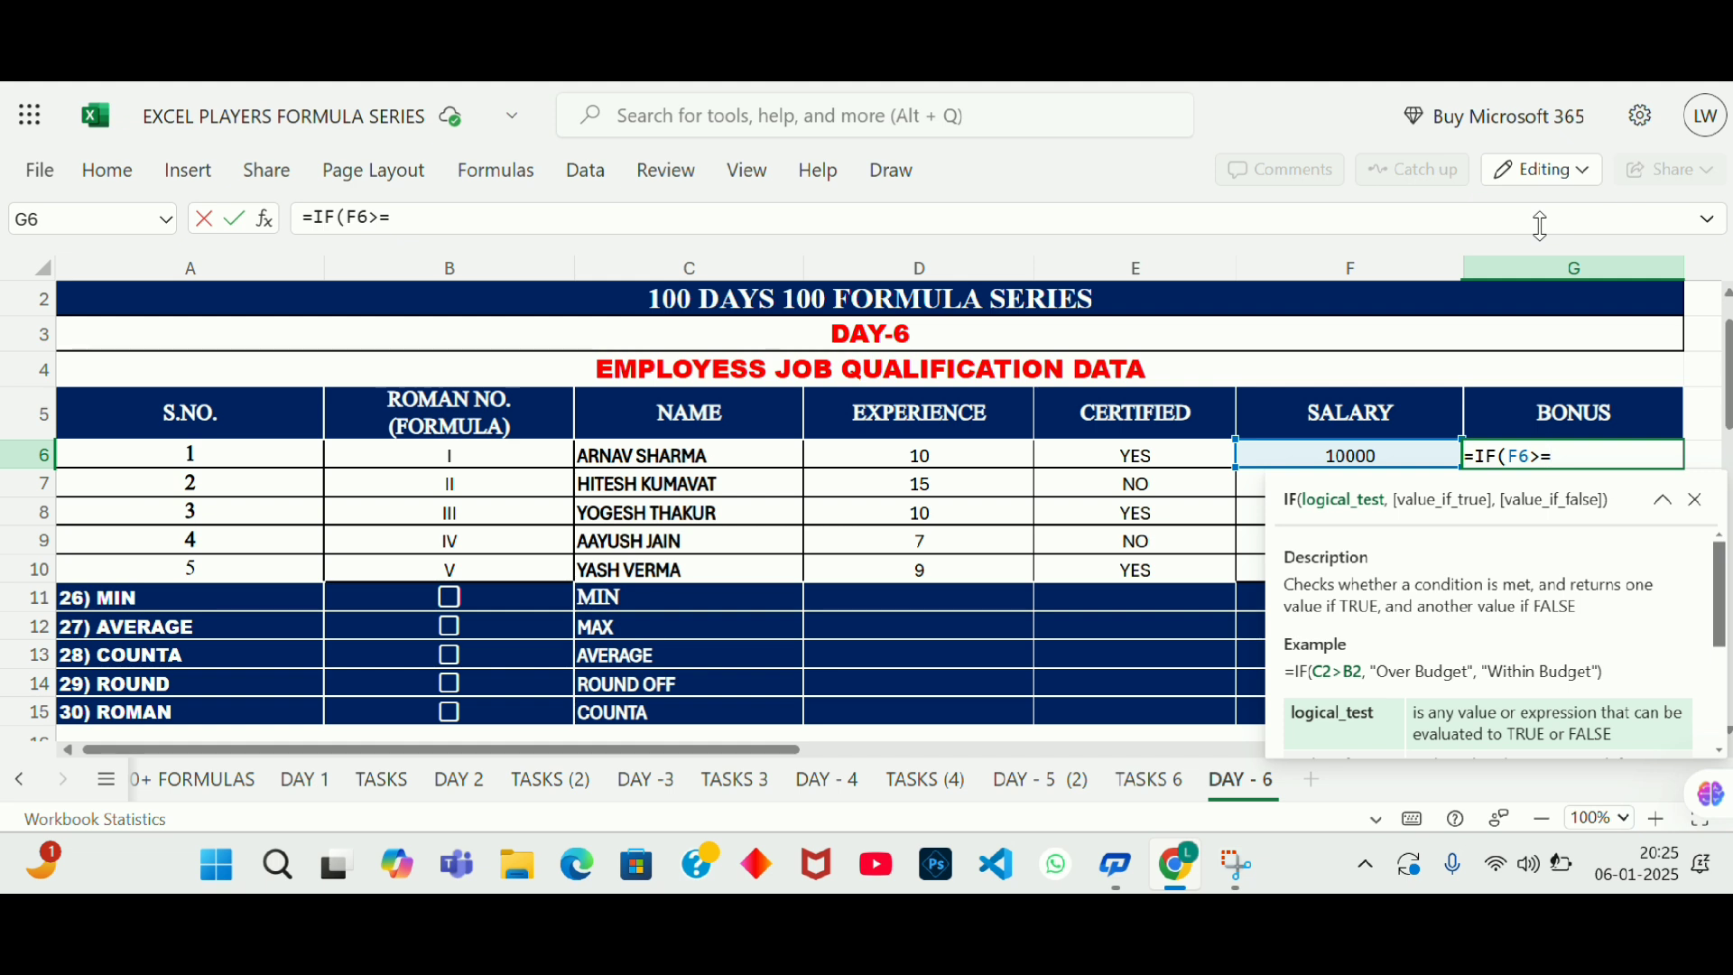
text(20000,)
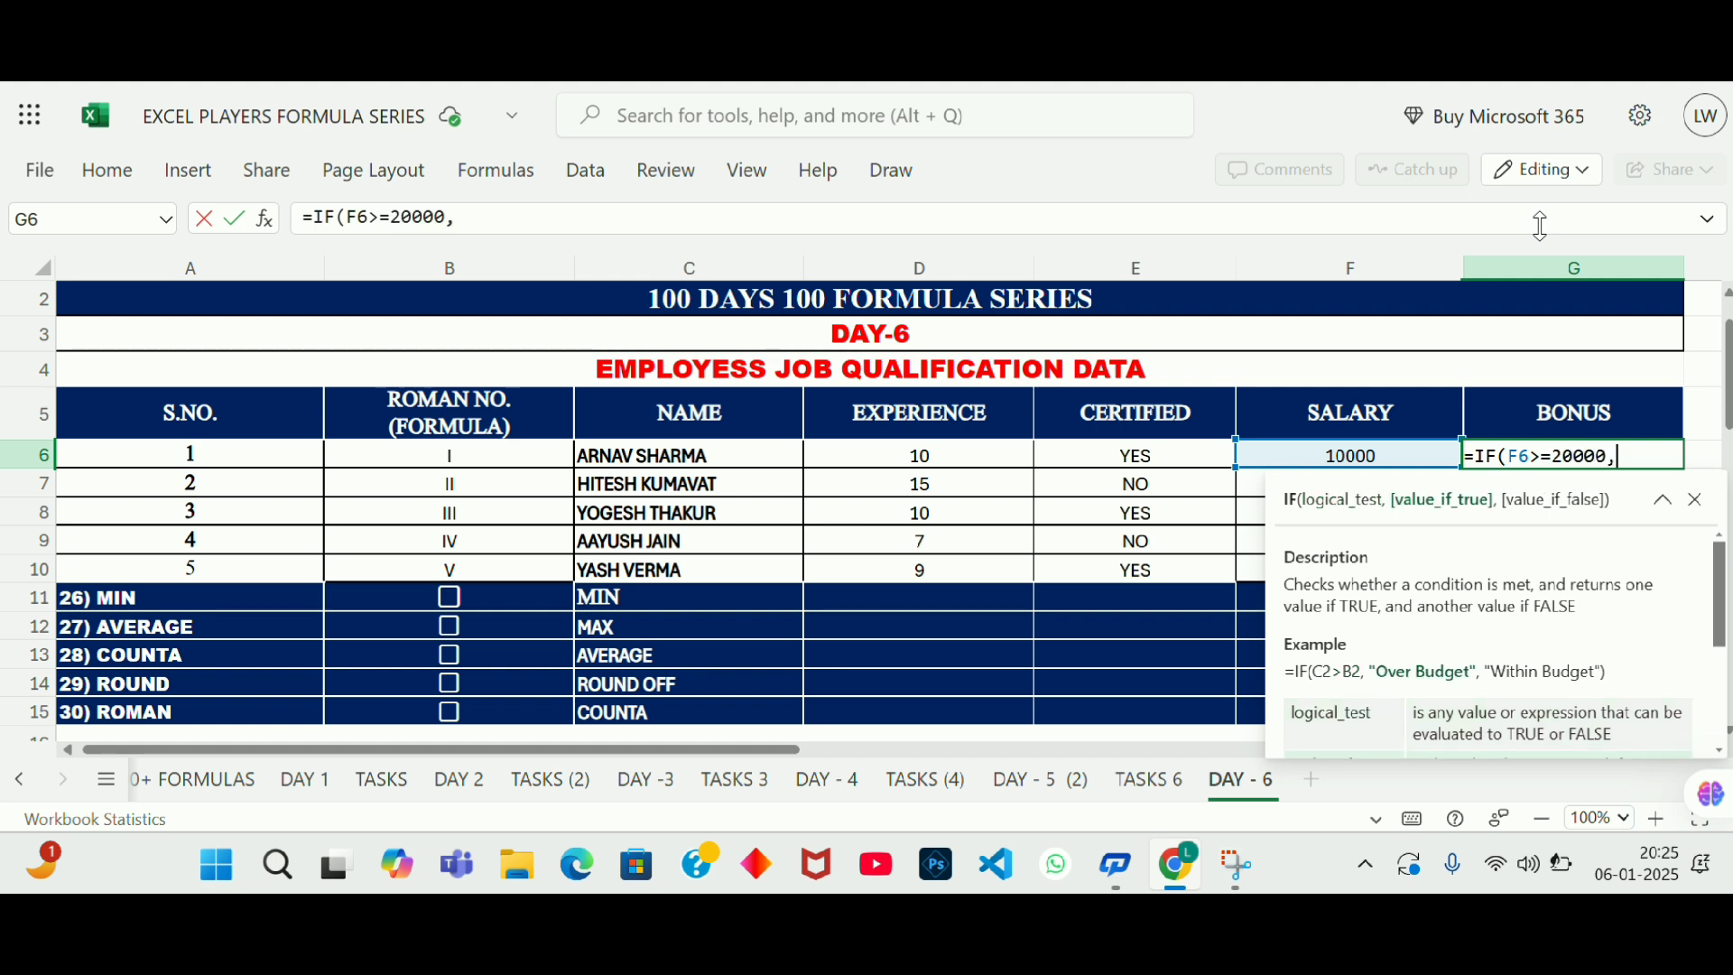
text(1000,)
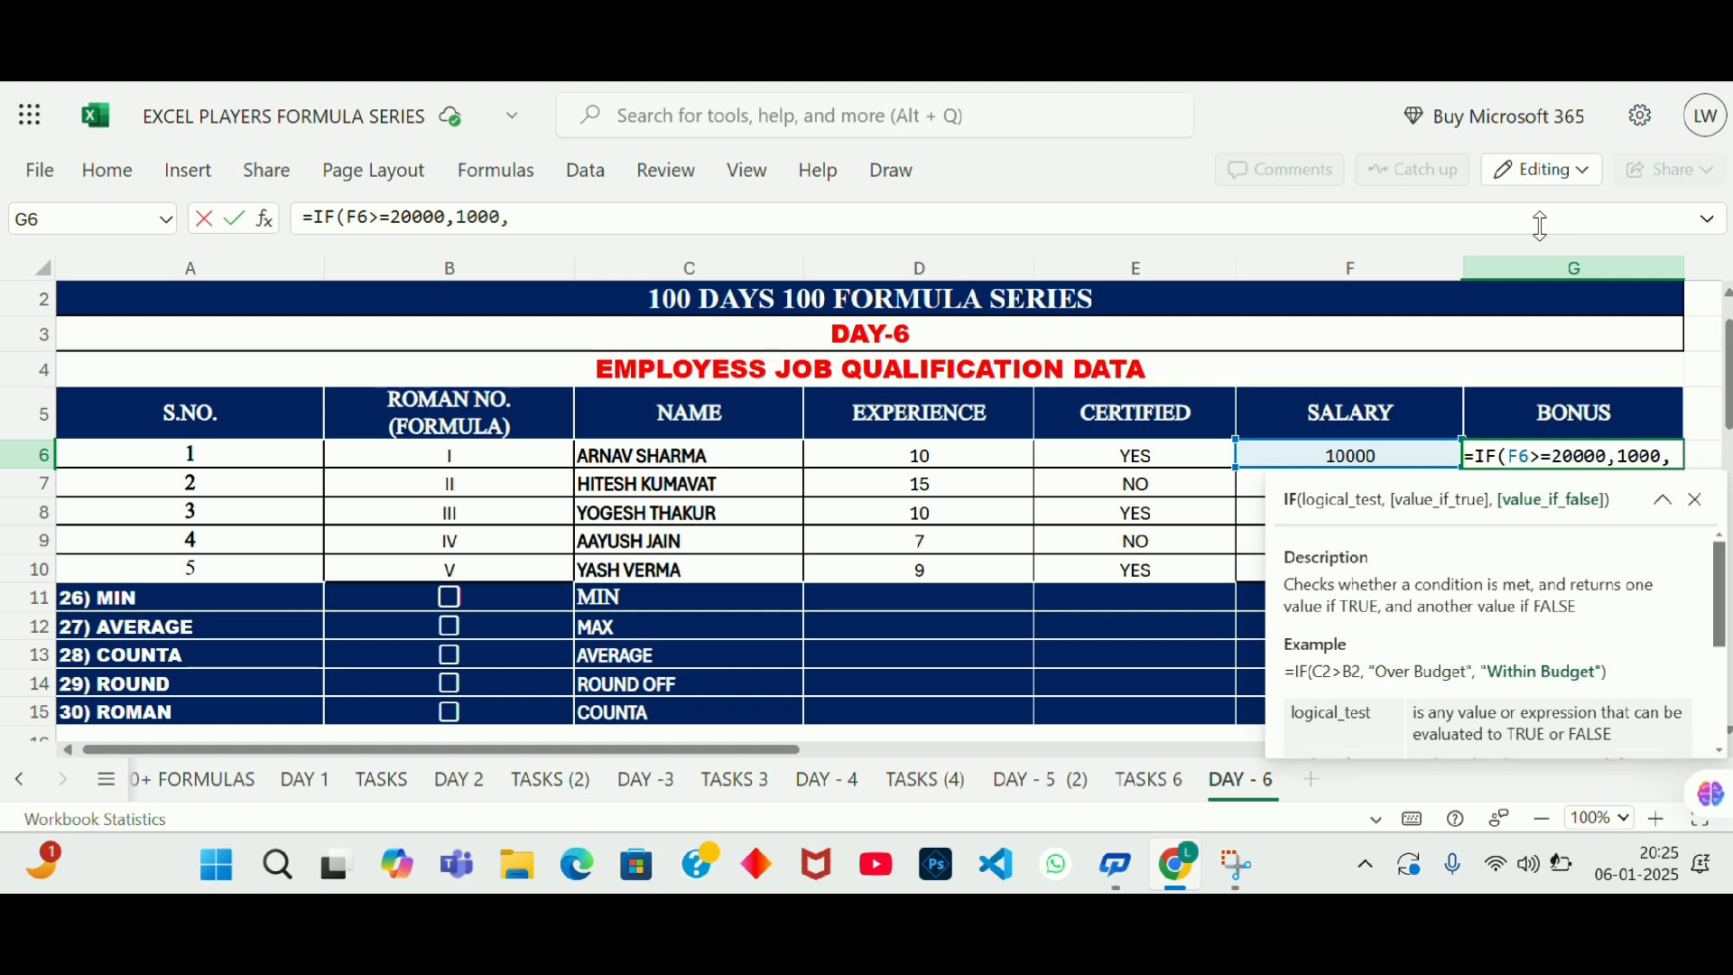
text(500)
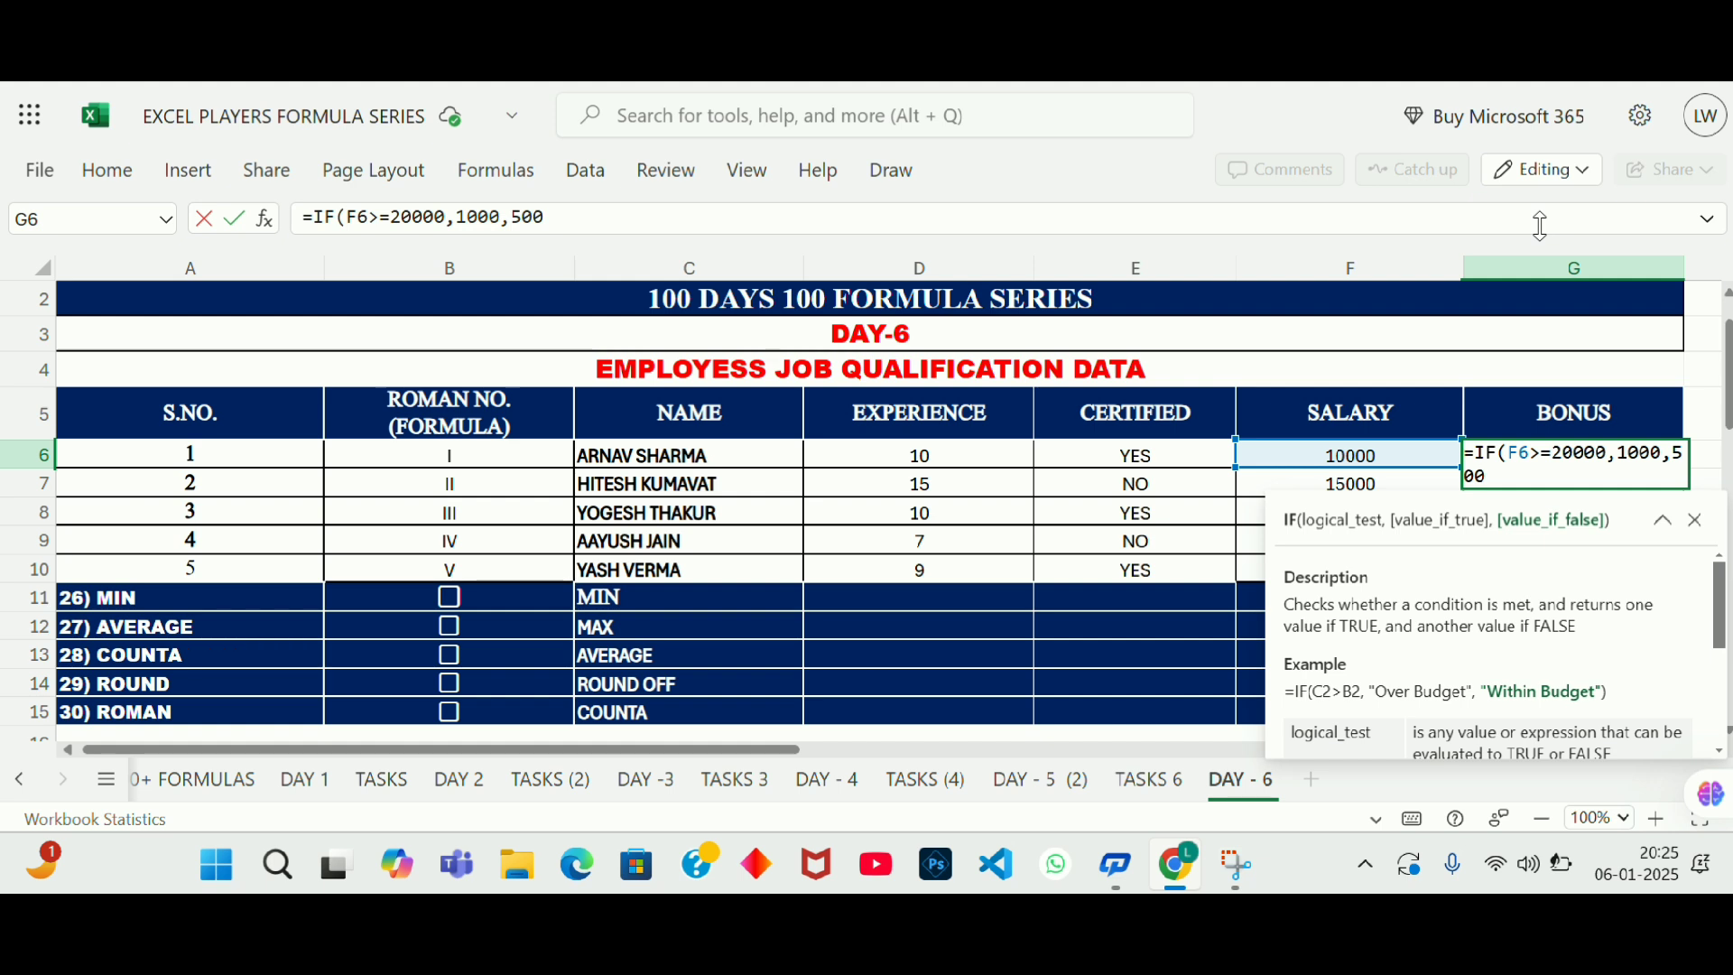
key(Return)
key(Up)
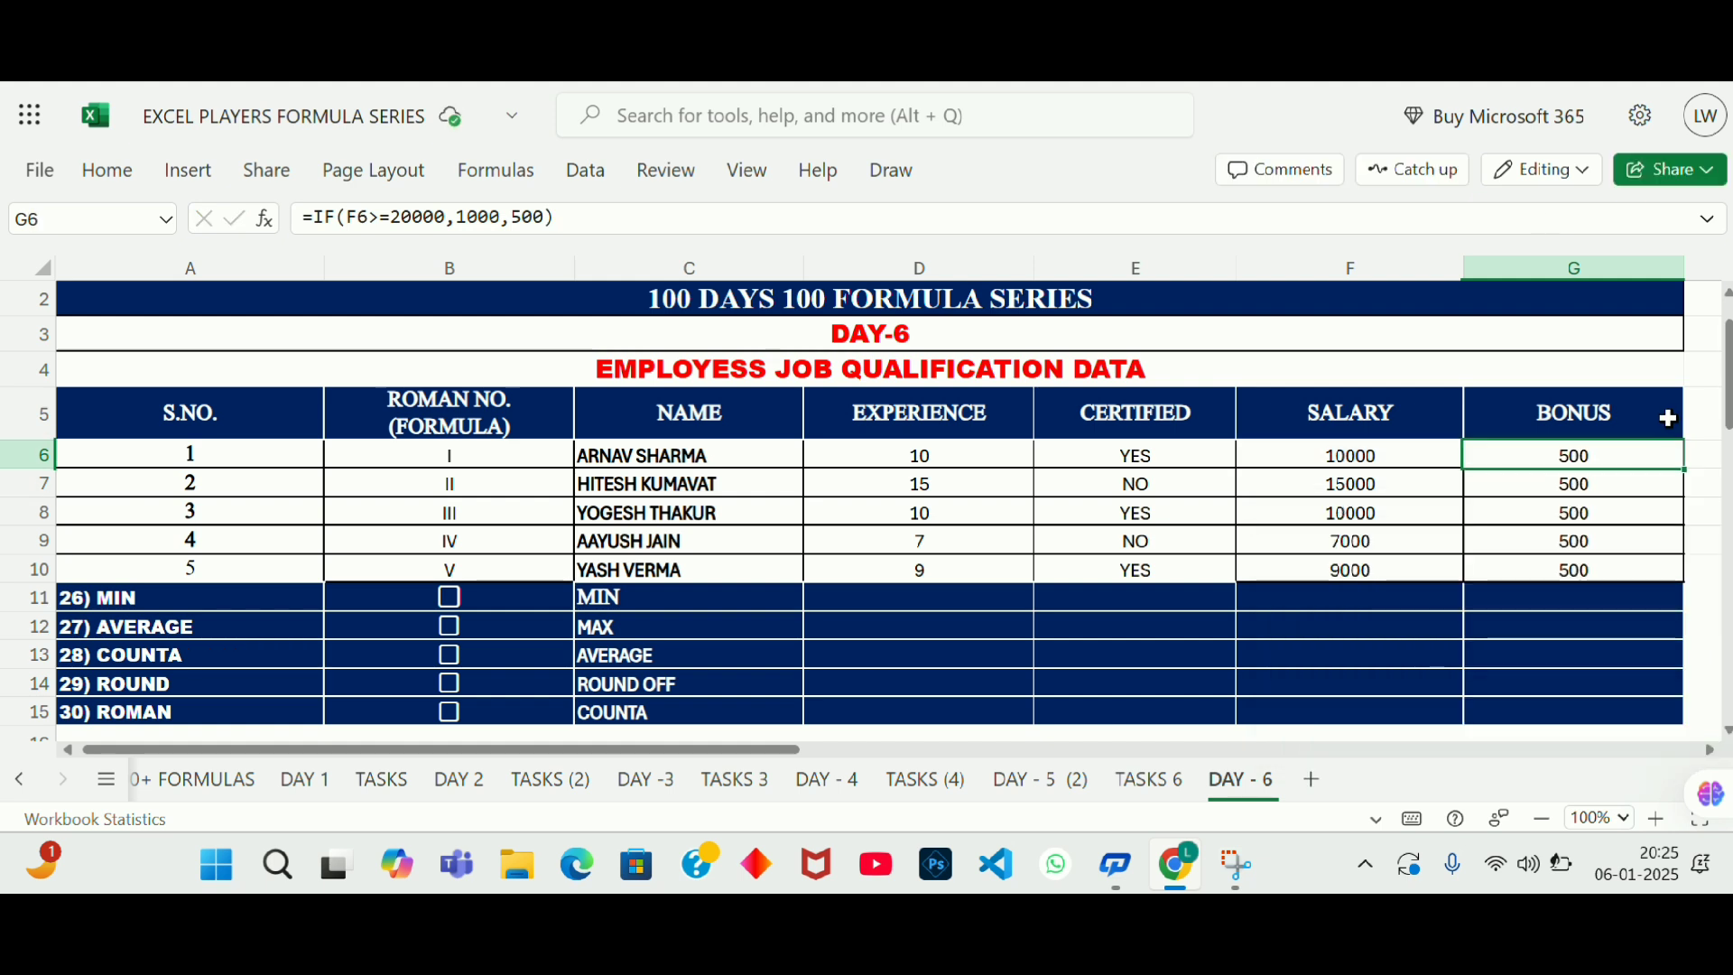
drag(1674, 465, 1670, 573)
click(1619, 470)
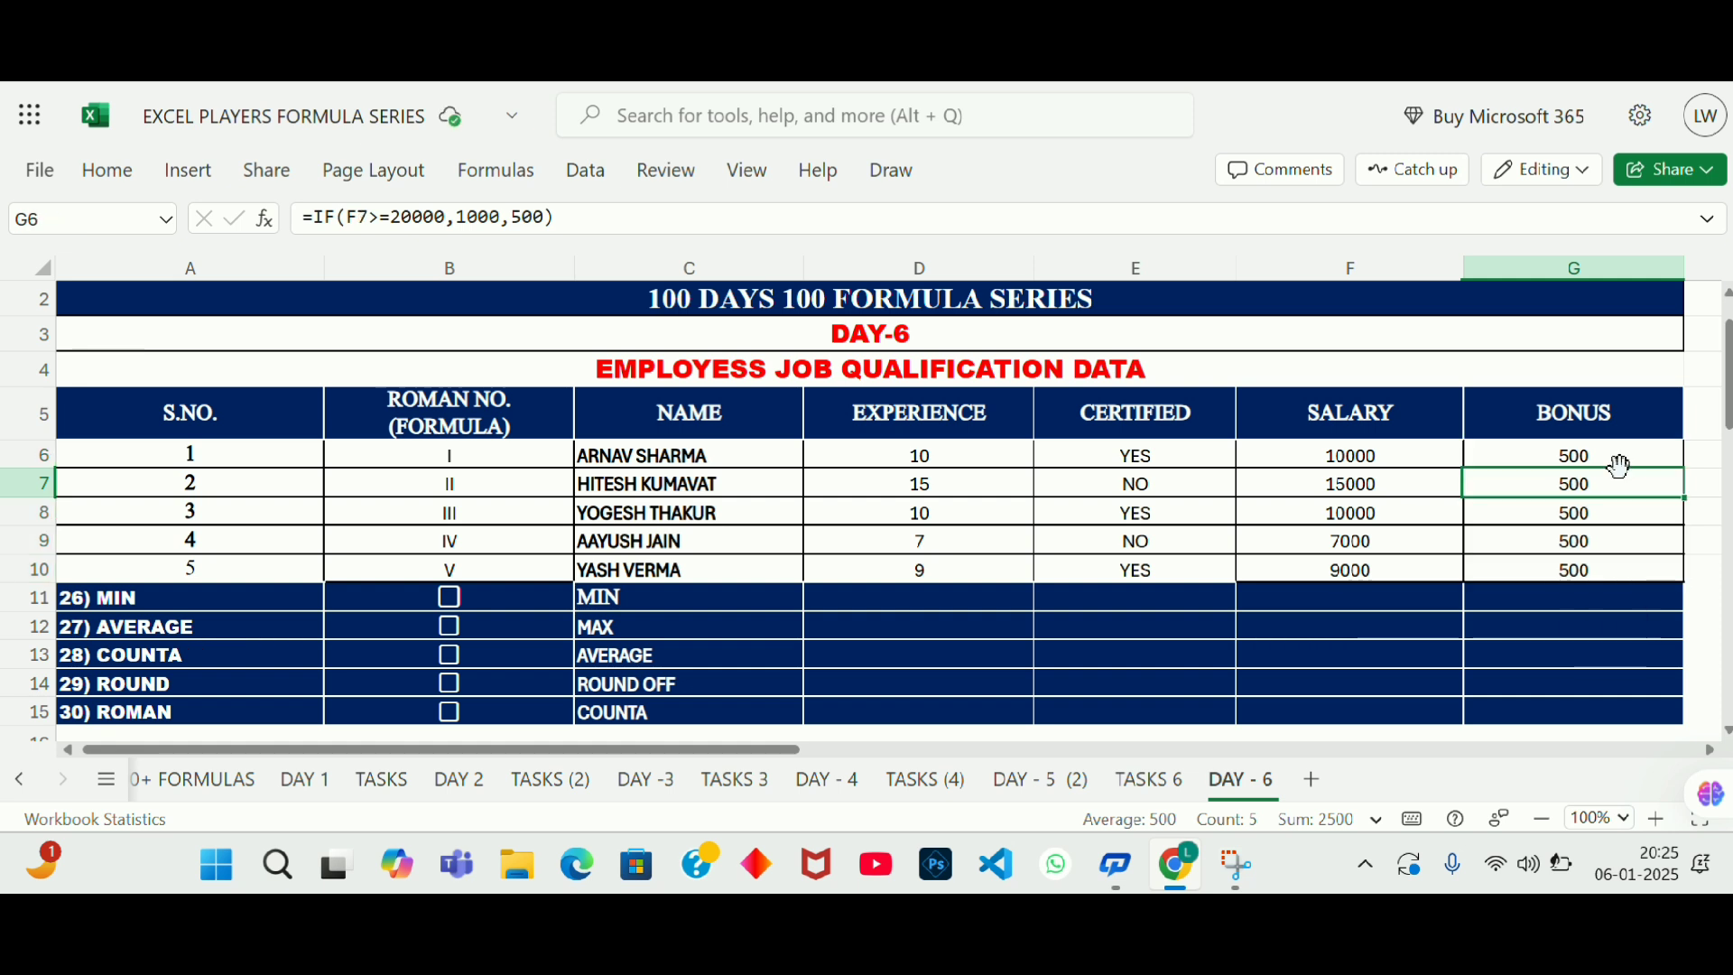
Step: Try a salary of 15000 in F6 to test the bonus formula, and set it back to 10000
click(1361, 477)
click(1435, 464)
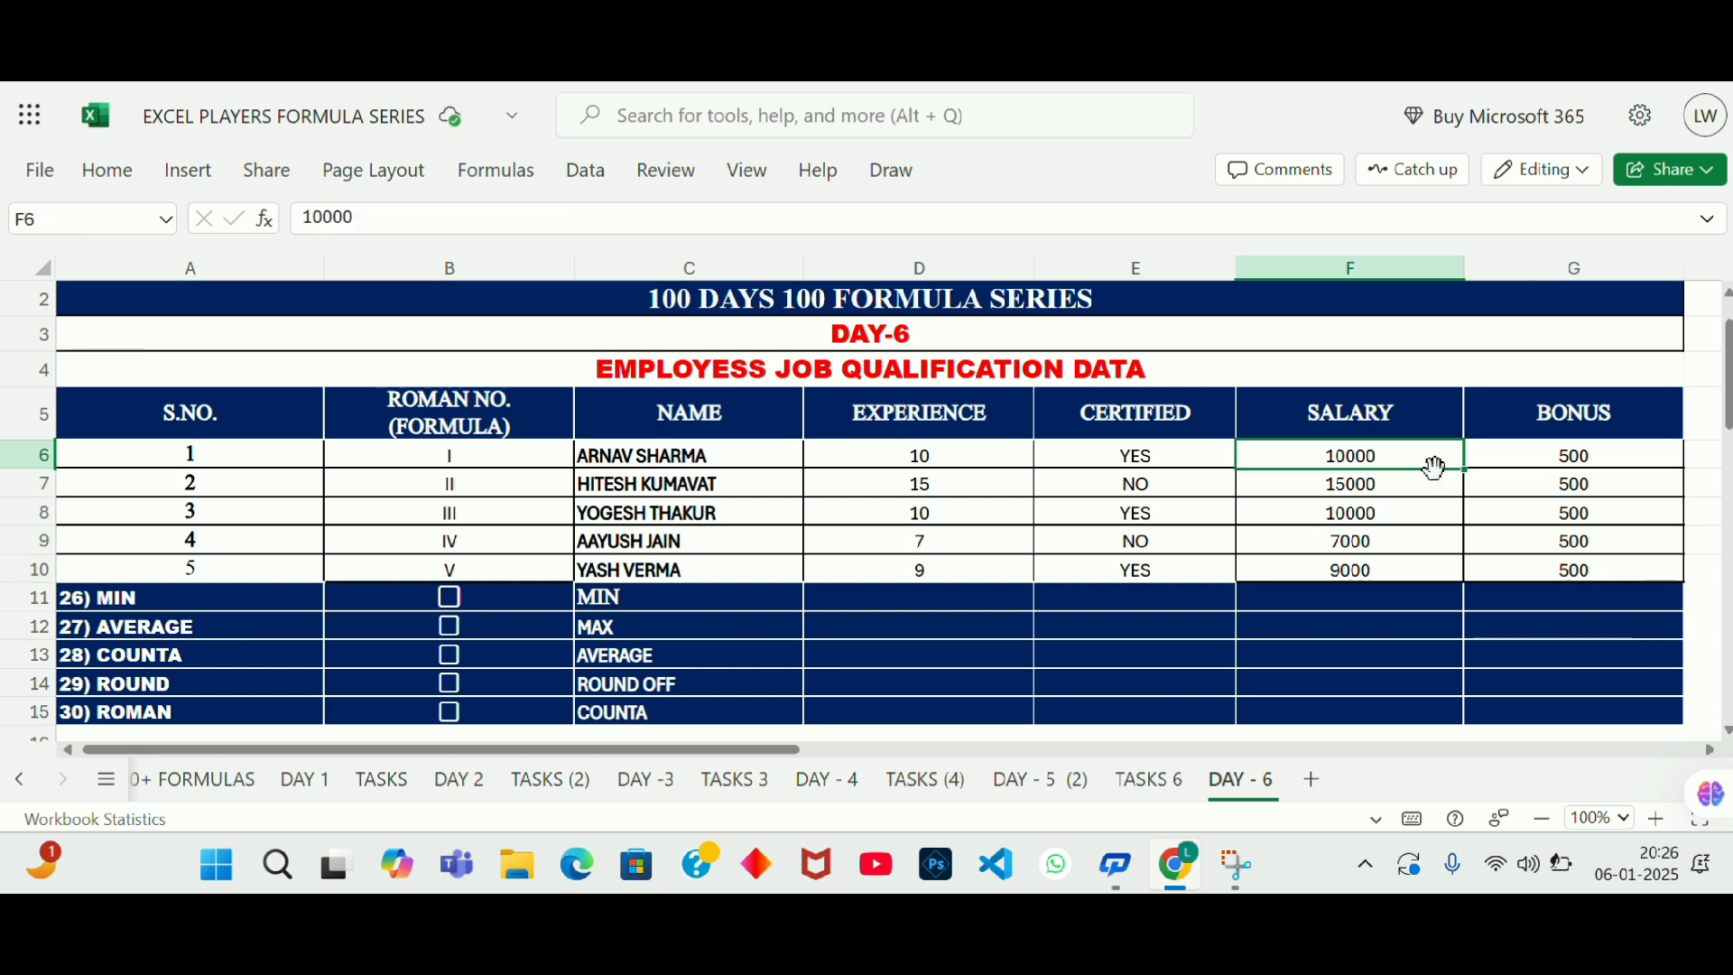
text(15000)
key(Return)
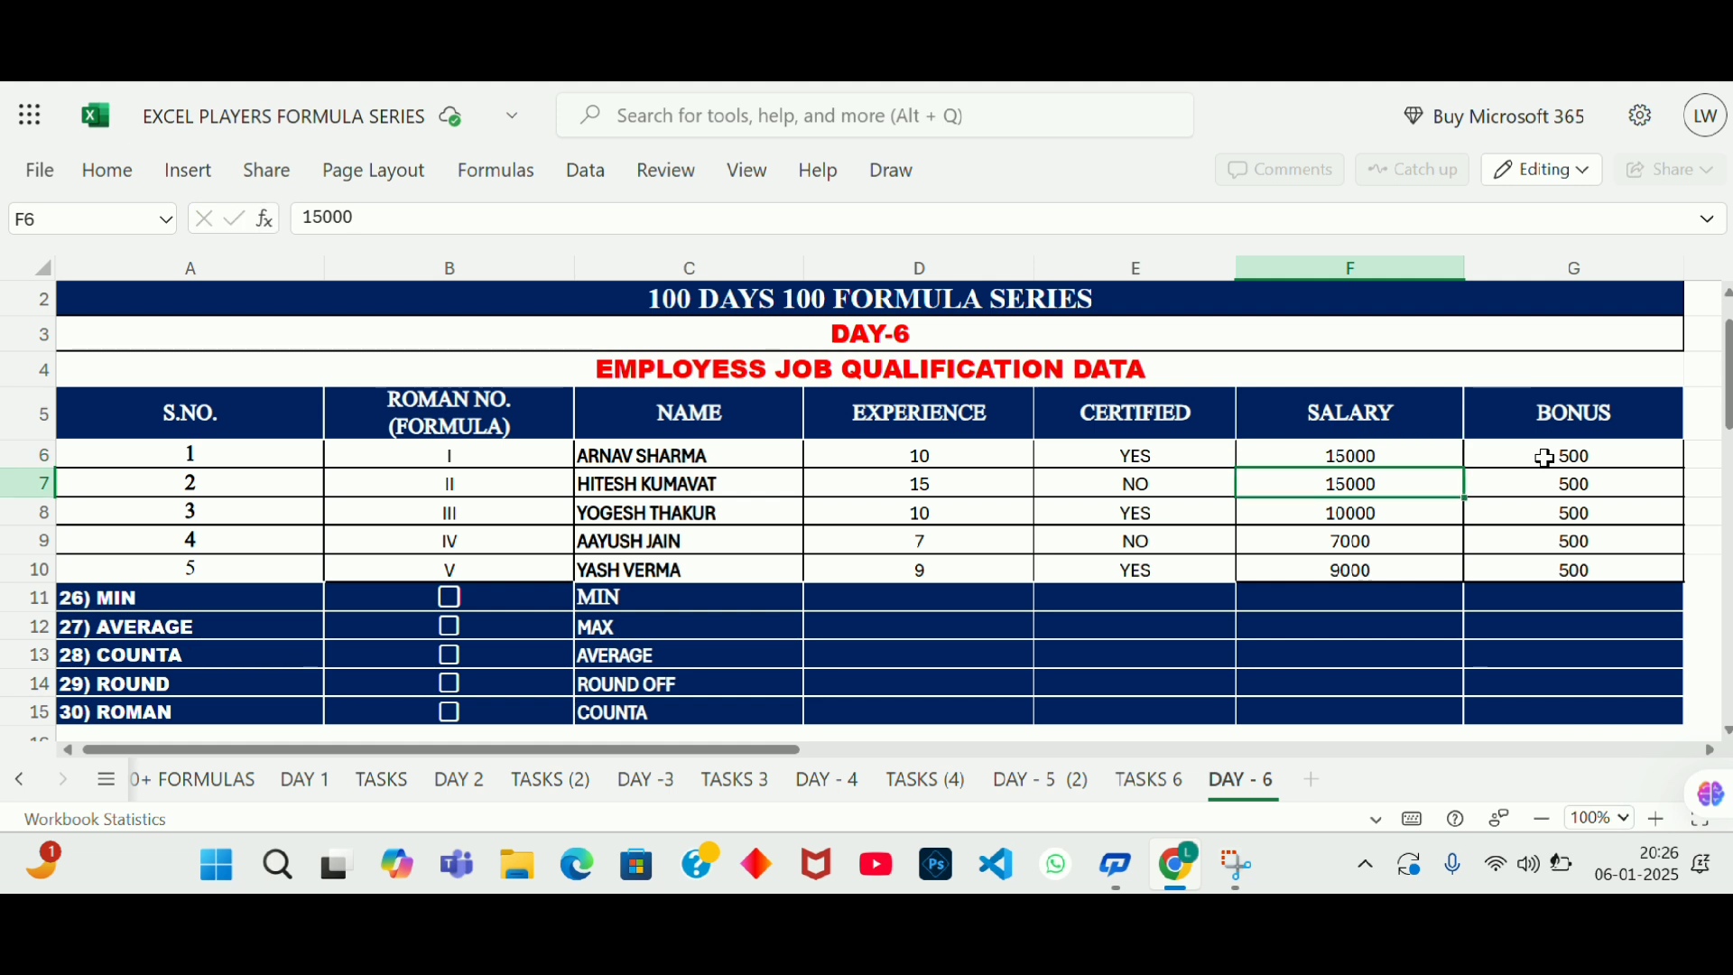
key(Up)
text(10000)
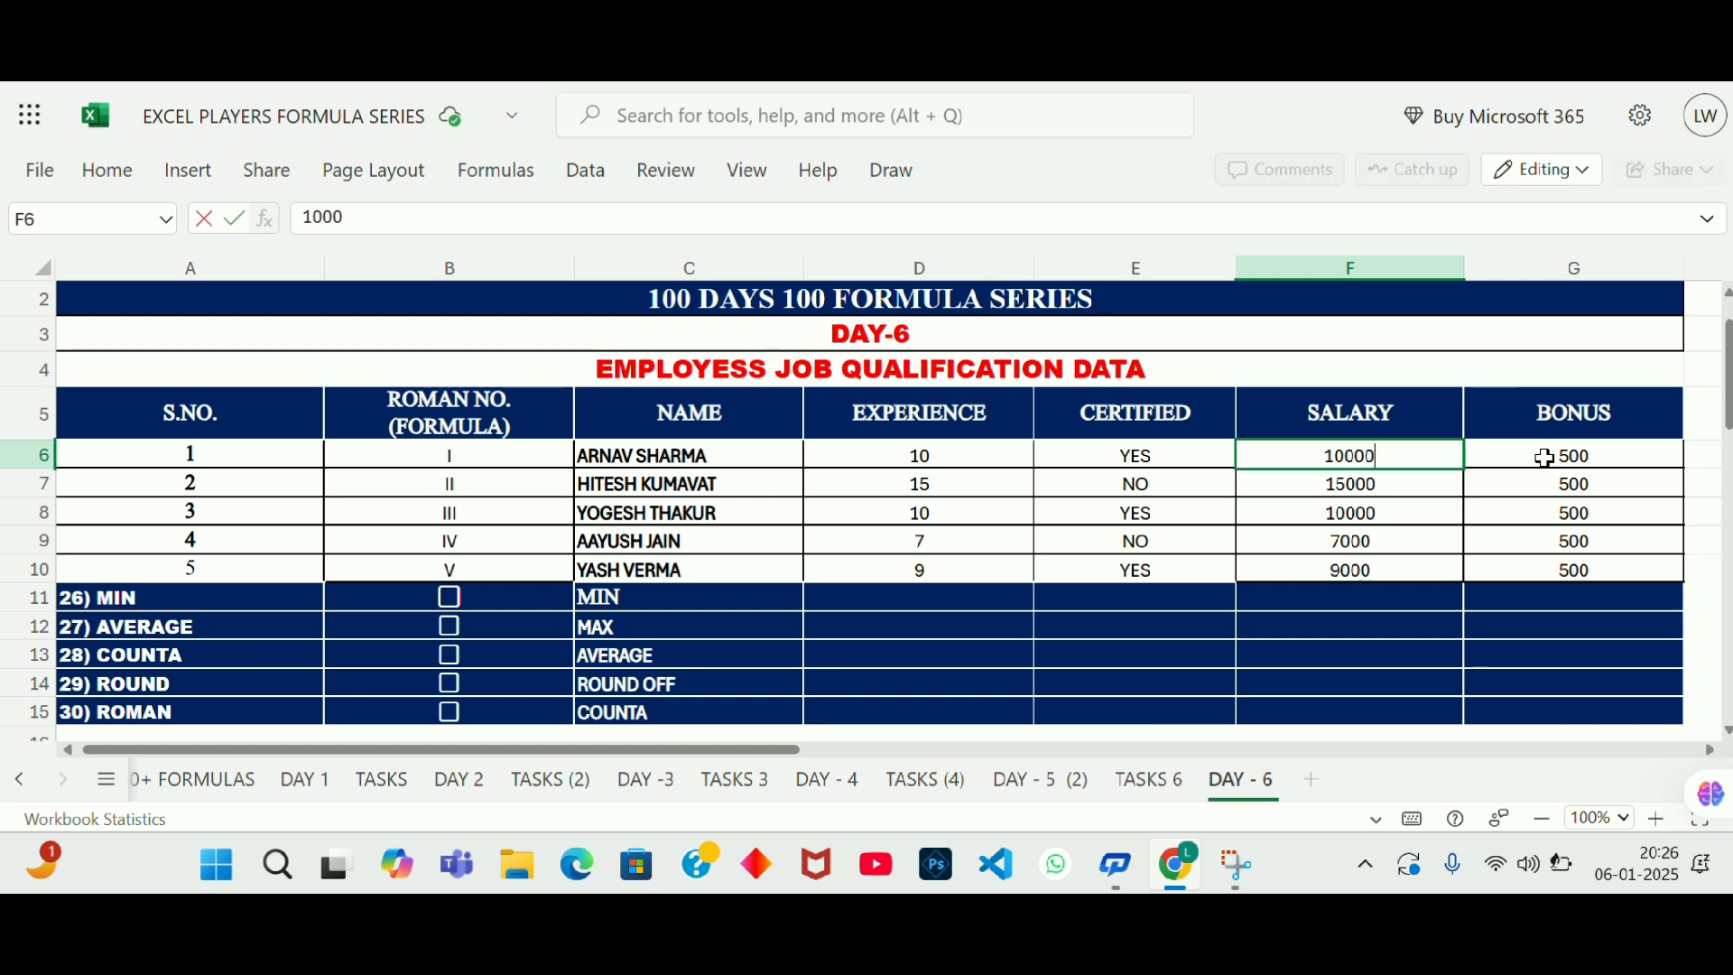
key(Return)
key(Right)
Step: Examine the IF formula in G6 for its salary condition and two bonus values, leaving it as it is
click(1545, 458)
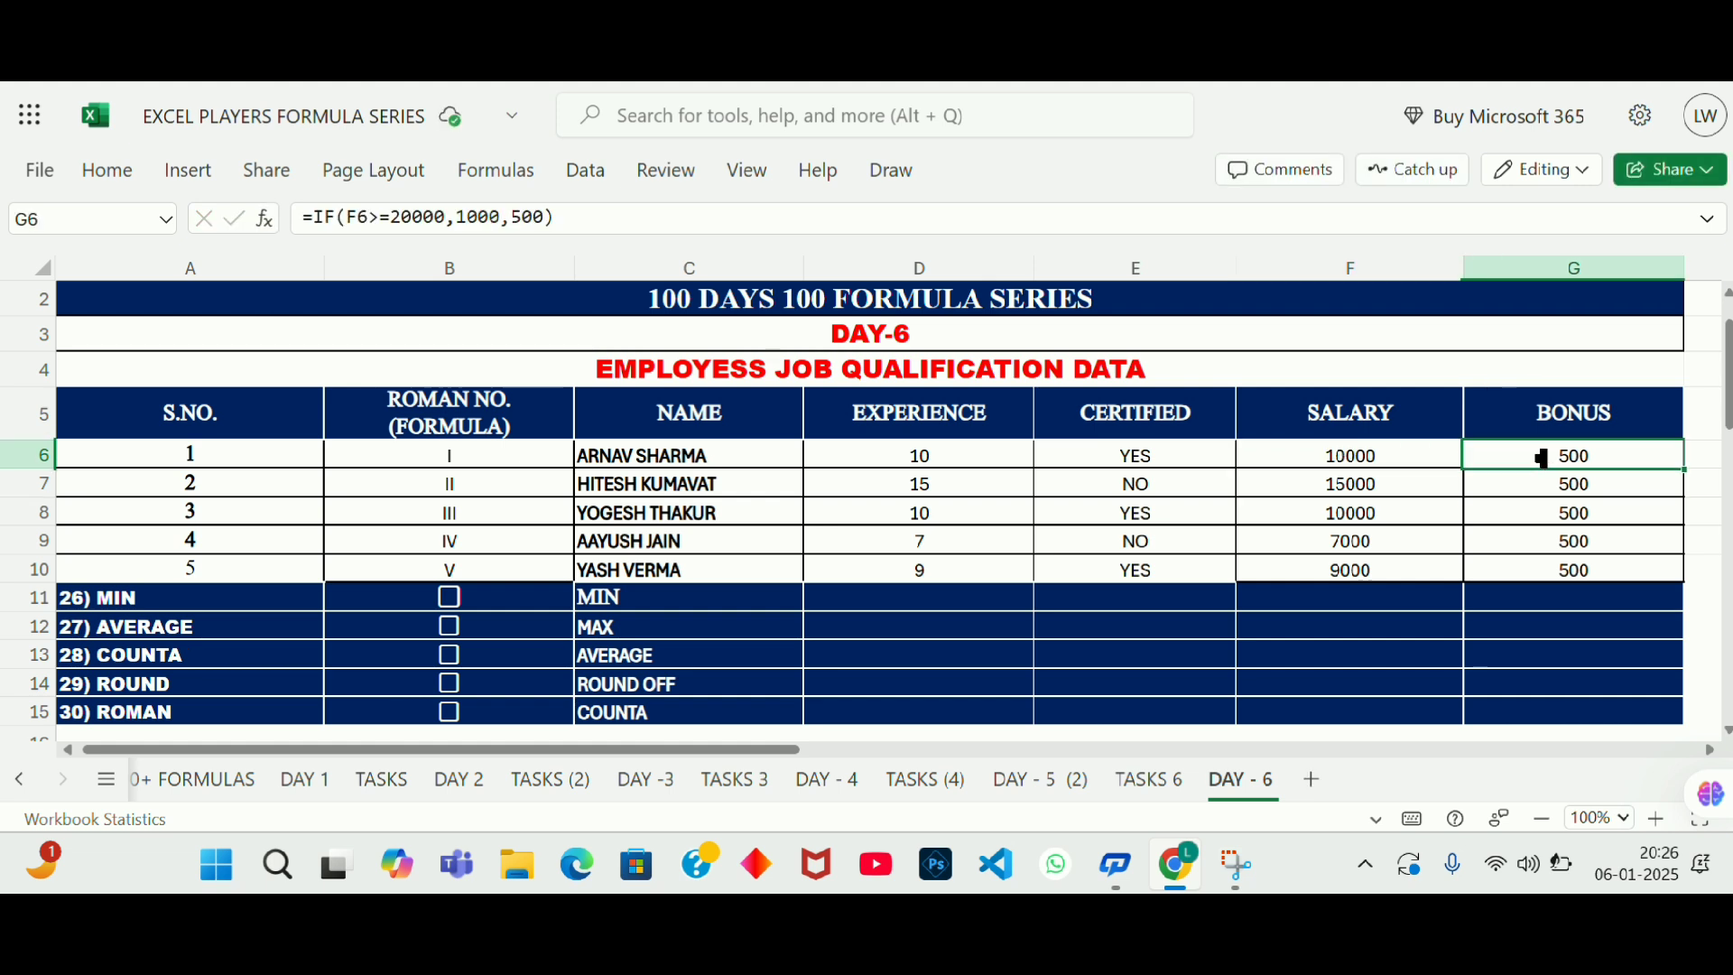
double_click(1542, 459)
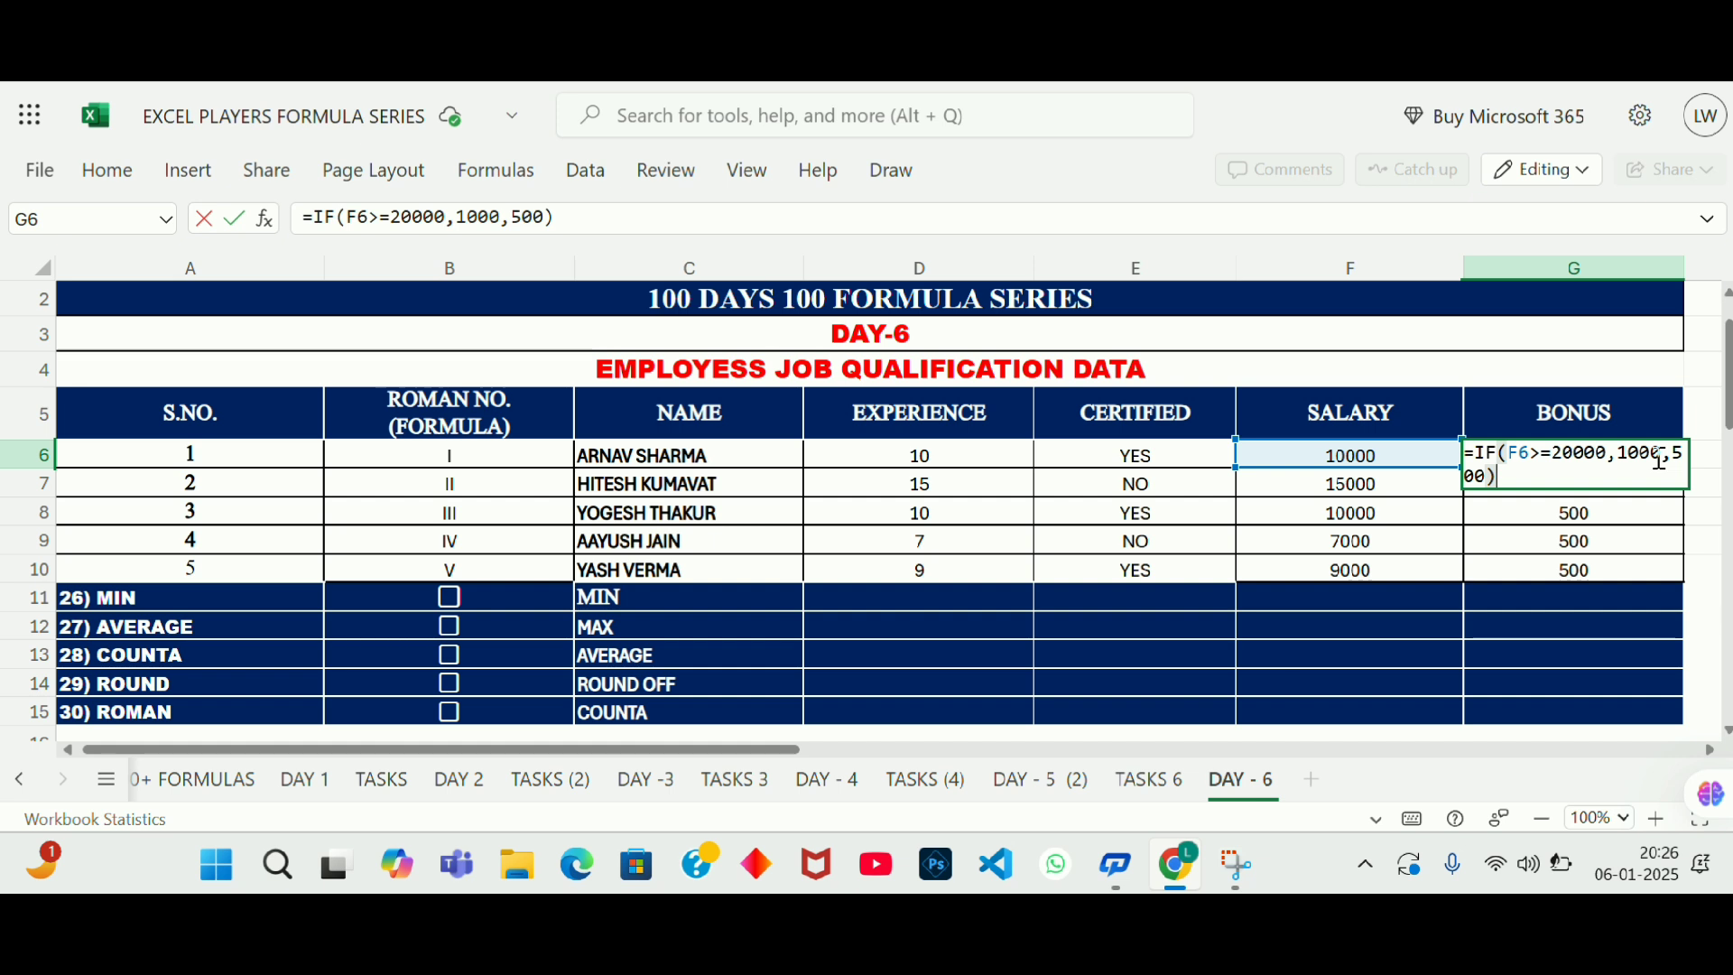
key(Return)
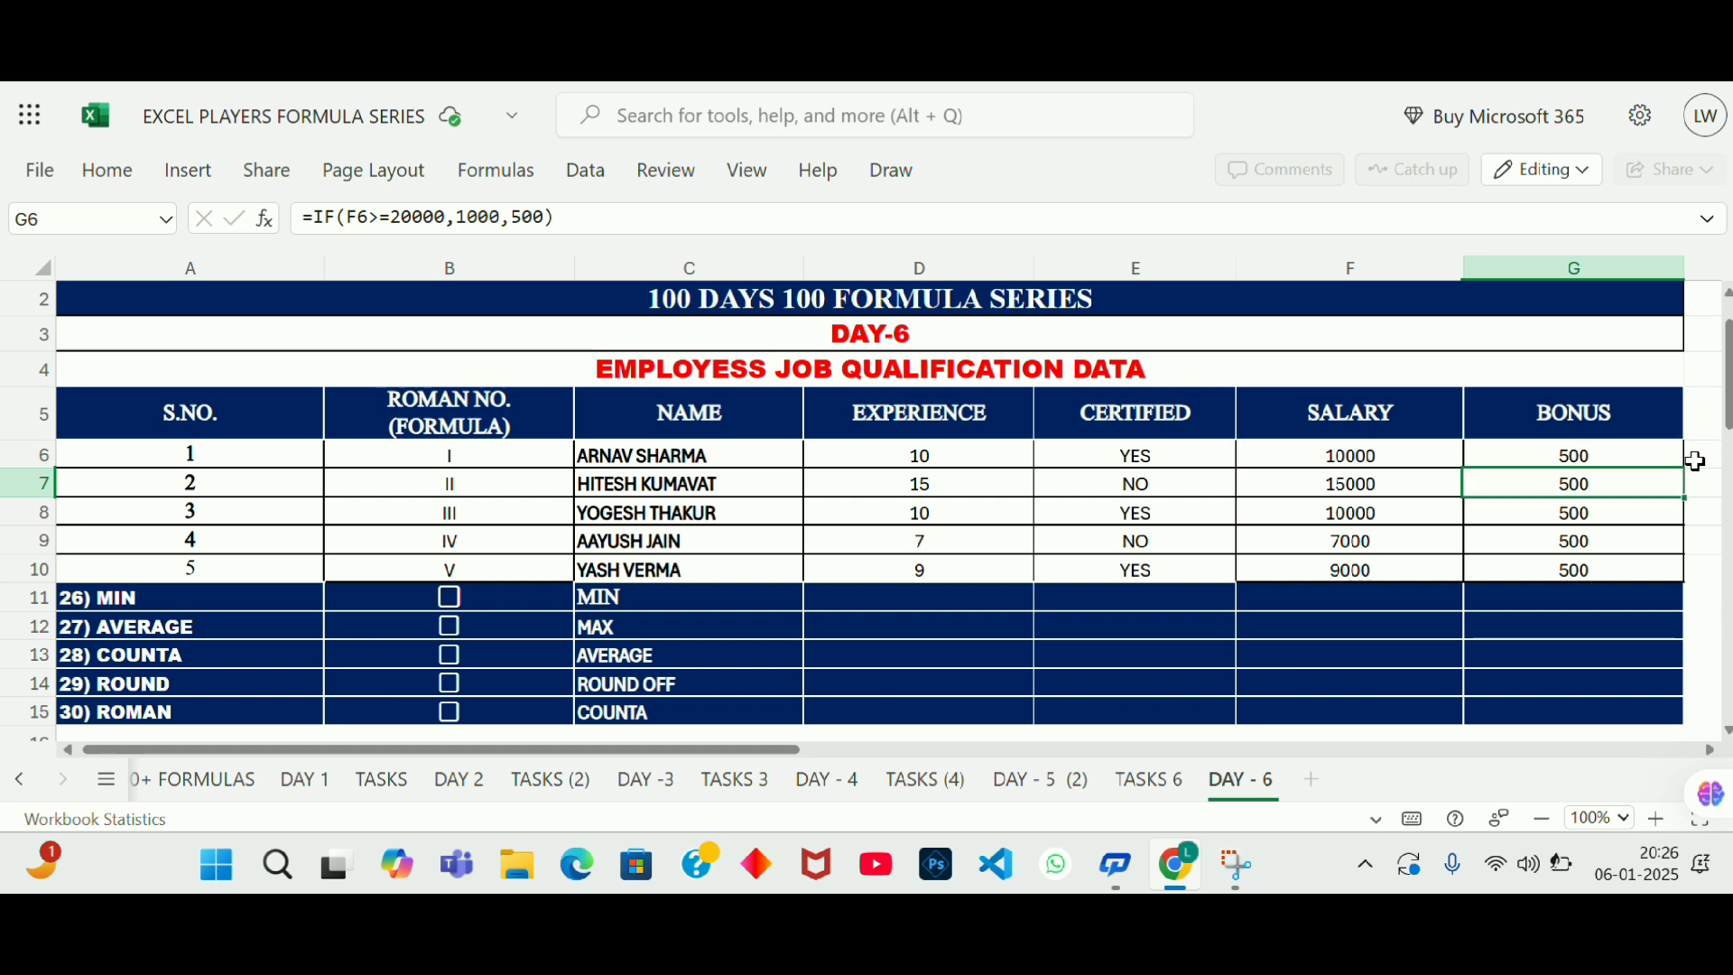
key(Up)
Step: Clear the bonus formulas from G6:G10 and select the emptied range
drag(1659, 457, 1661, 572)
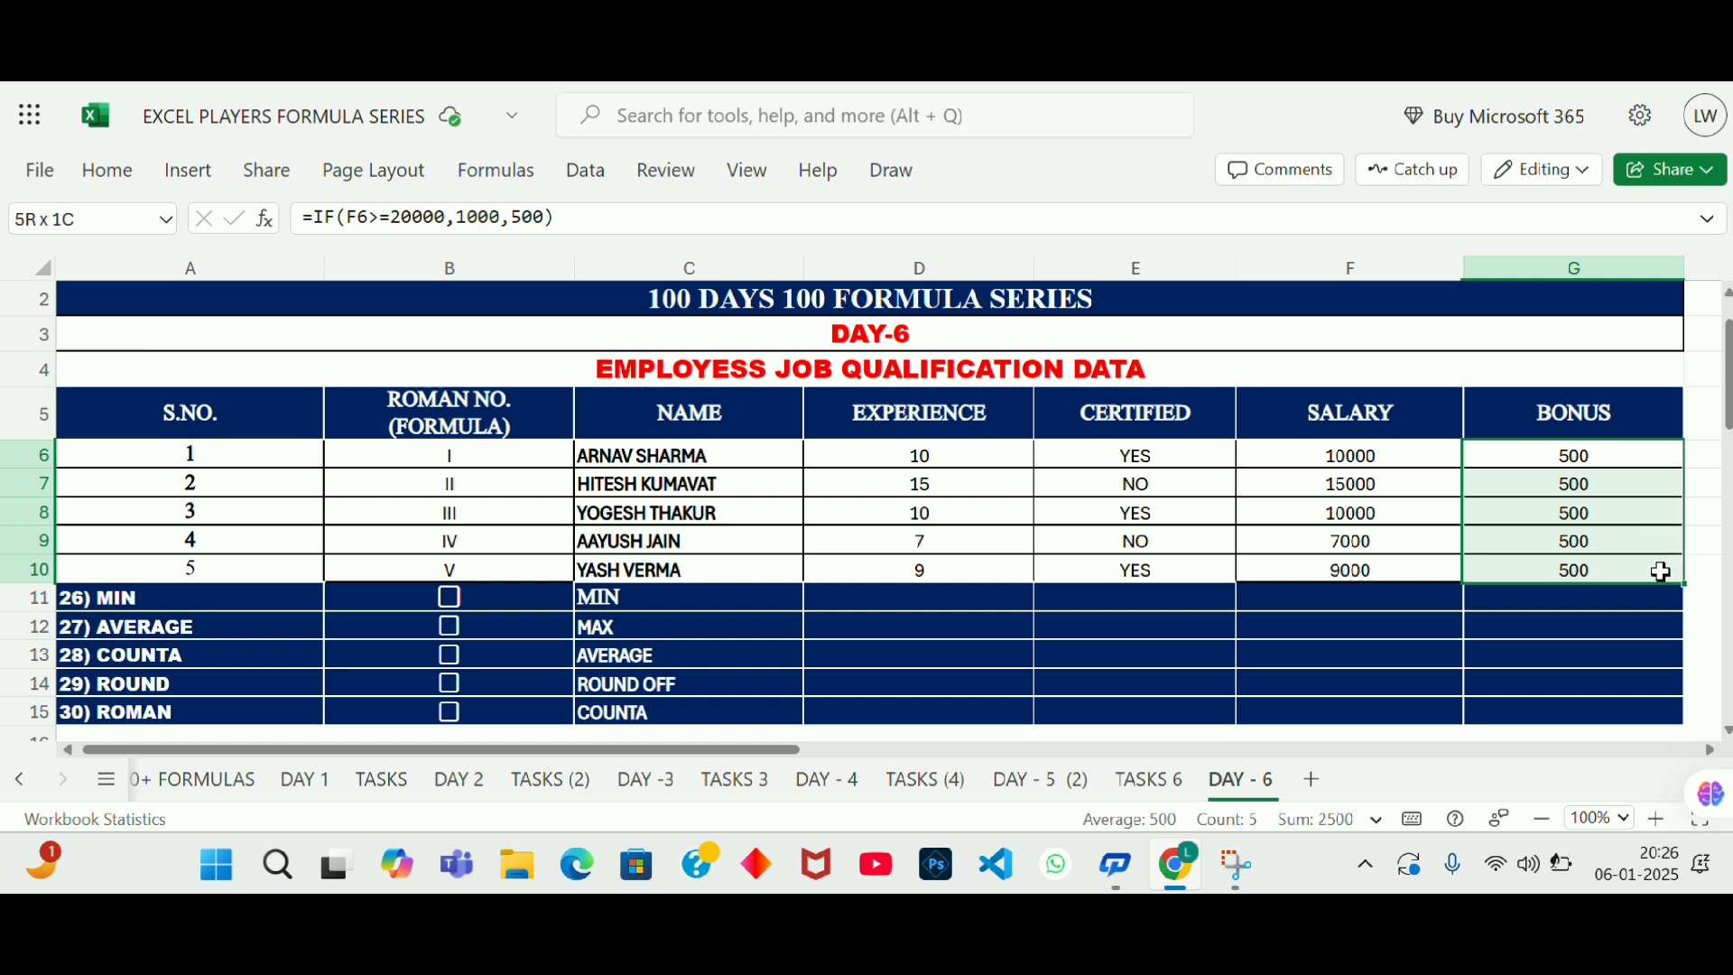
drag(1657, 457, 1655, 557)
drag(1637, 466, 1632, 574)
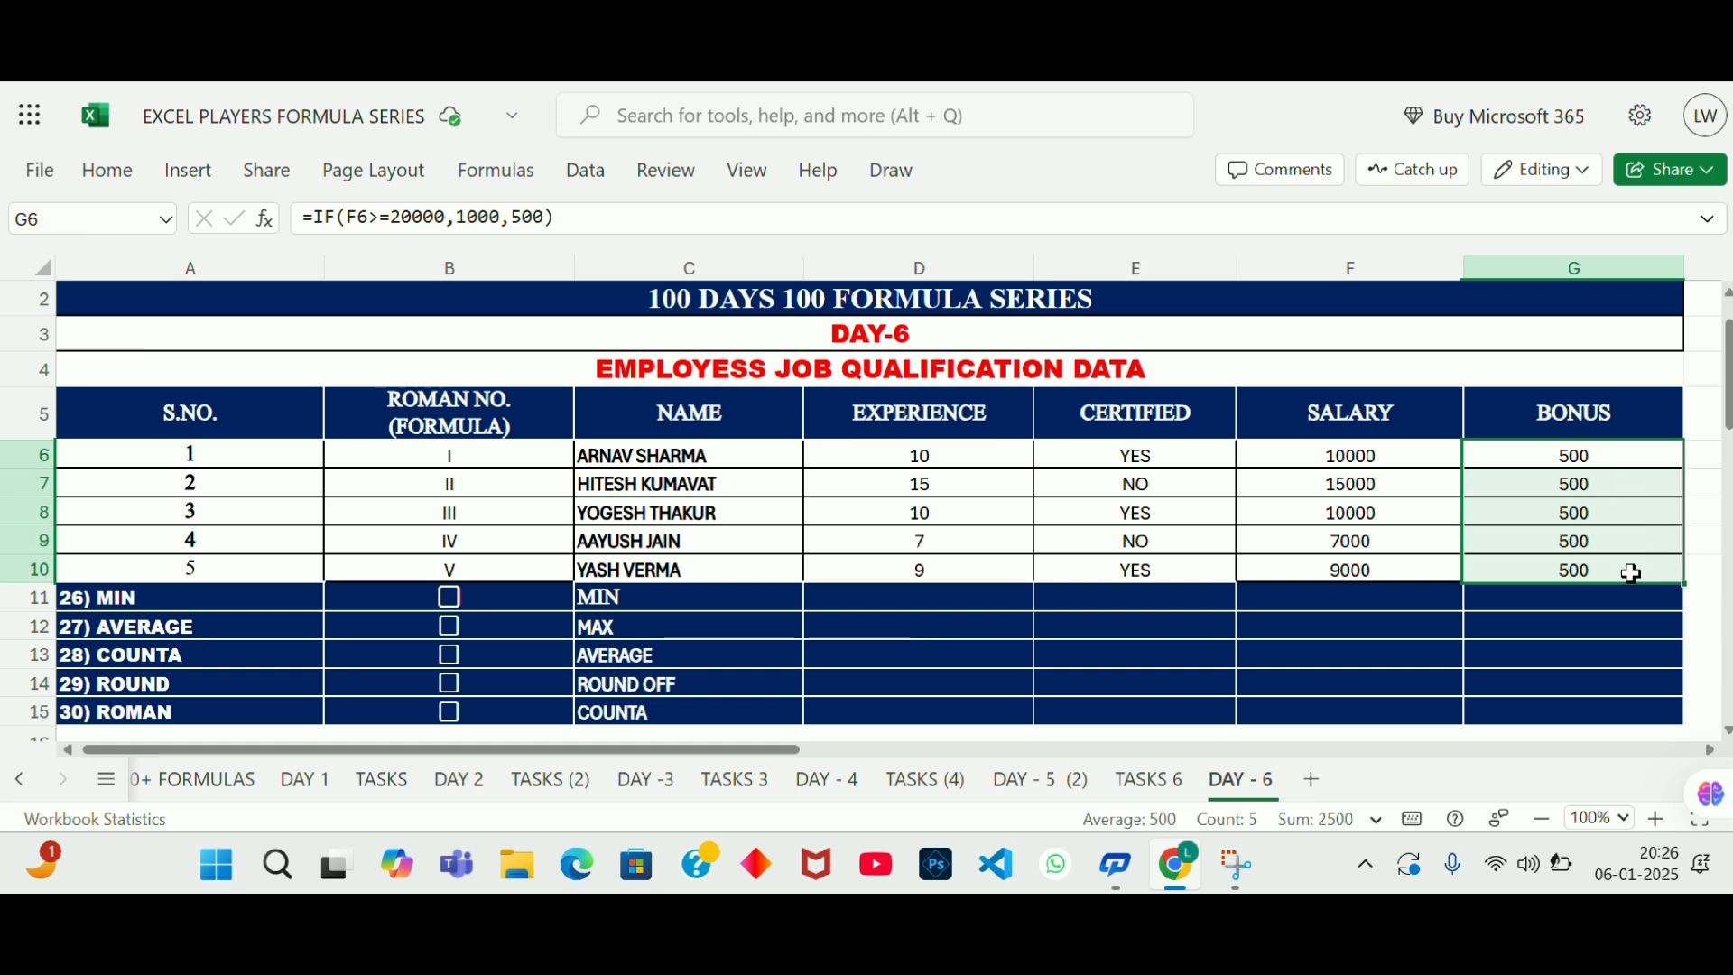
key(Delete)
click(1642, 462)
drag(1642, 462, 1644, 565)
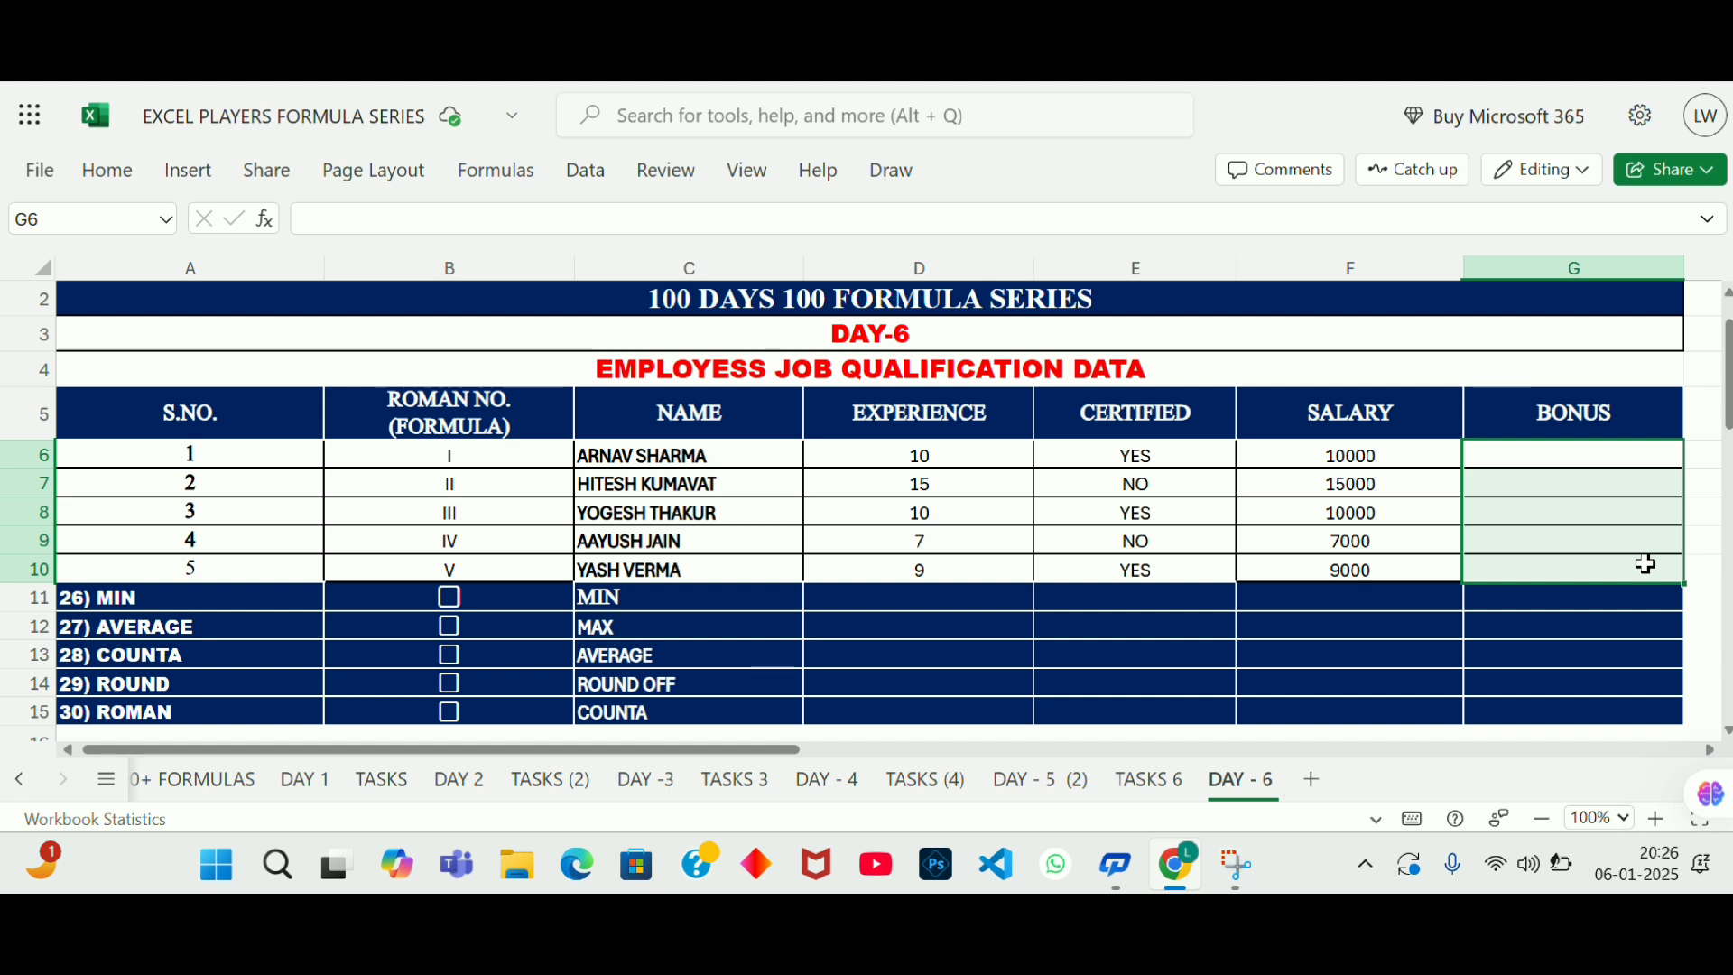
Step: Enter the sample salaries 10000, 20000 and 30000 in B21:B23 below the employee table
click(1616, 402)
key(Down)
key(Down)
key(Down)
key(Down)
key(Down)
key(Down)
key(Down)
key(Down)
key(Down)
key(Down)
key(Down)
key(Down)
key(Down)
key(Down)
key(Down)
key(Down)
key(Down)
key(Down)
key(Down)
key(Down)
key(Down)
click(244, 566)
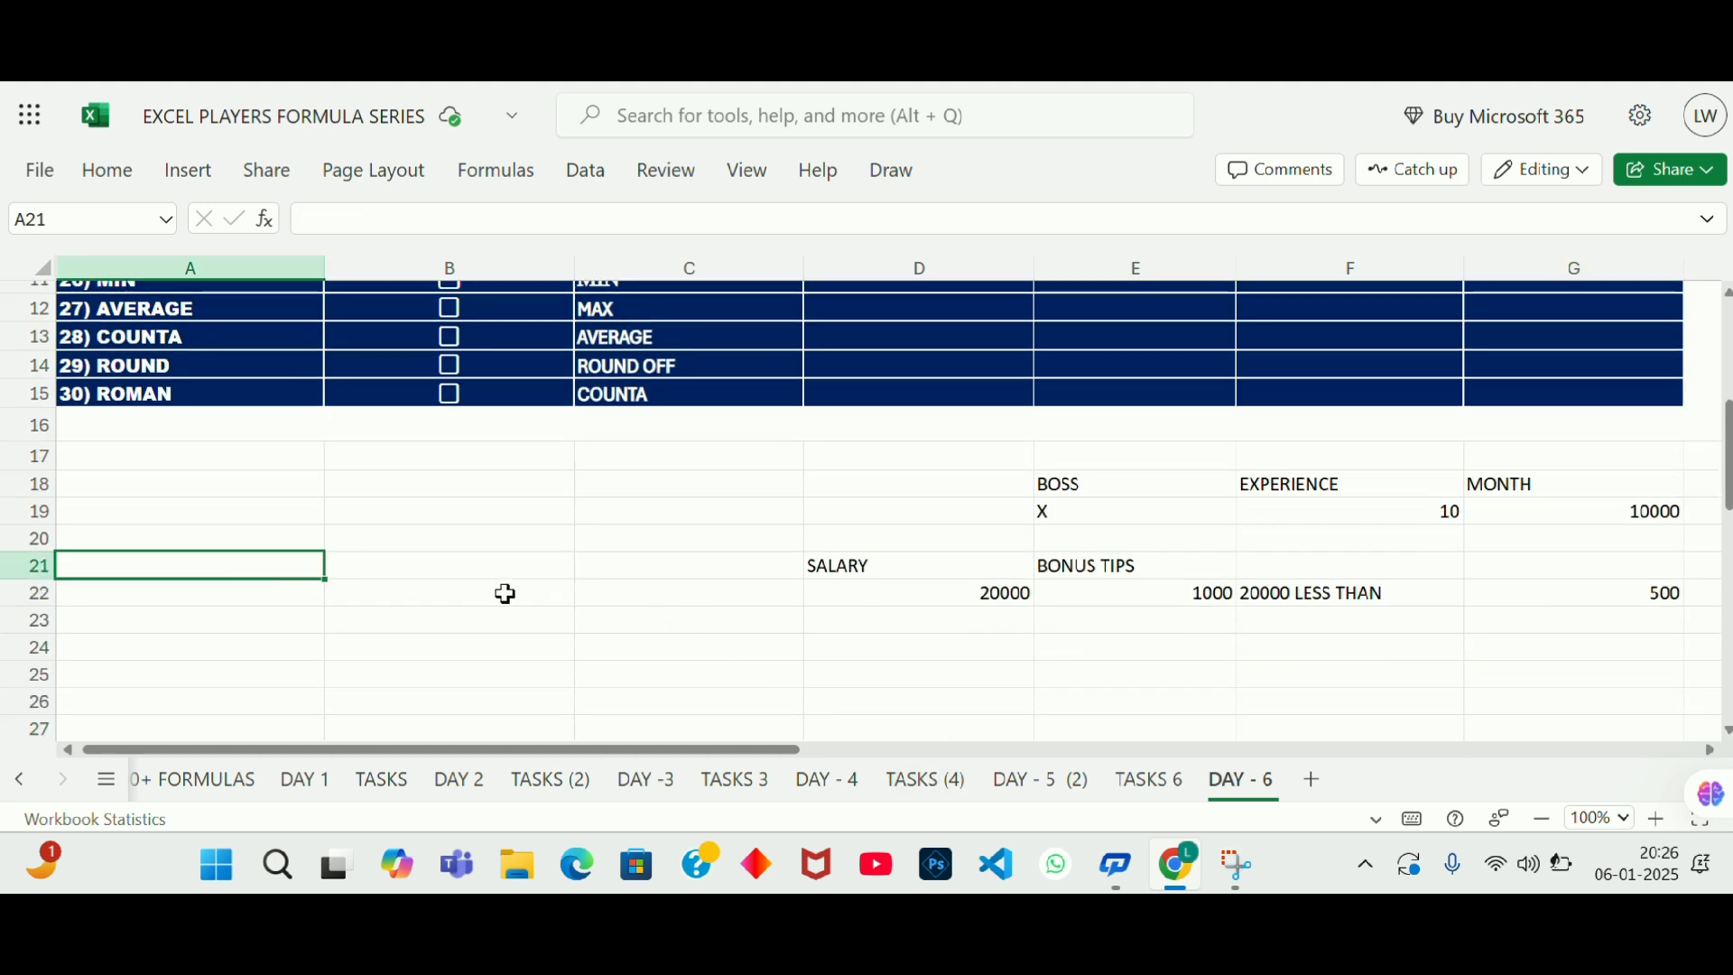
key(Right)
text(100000)
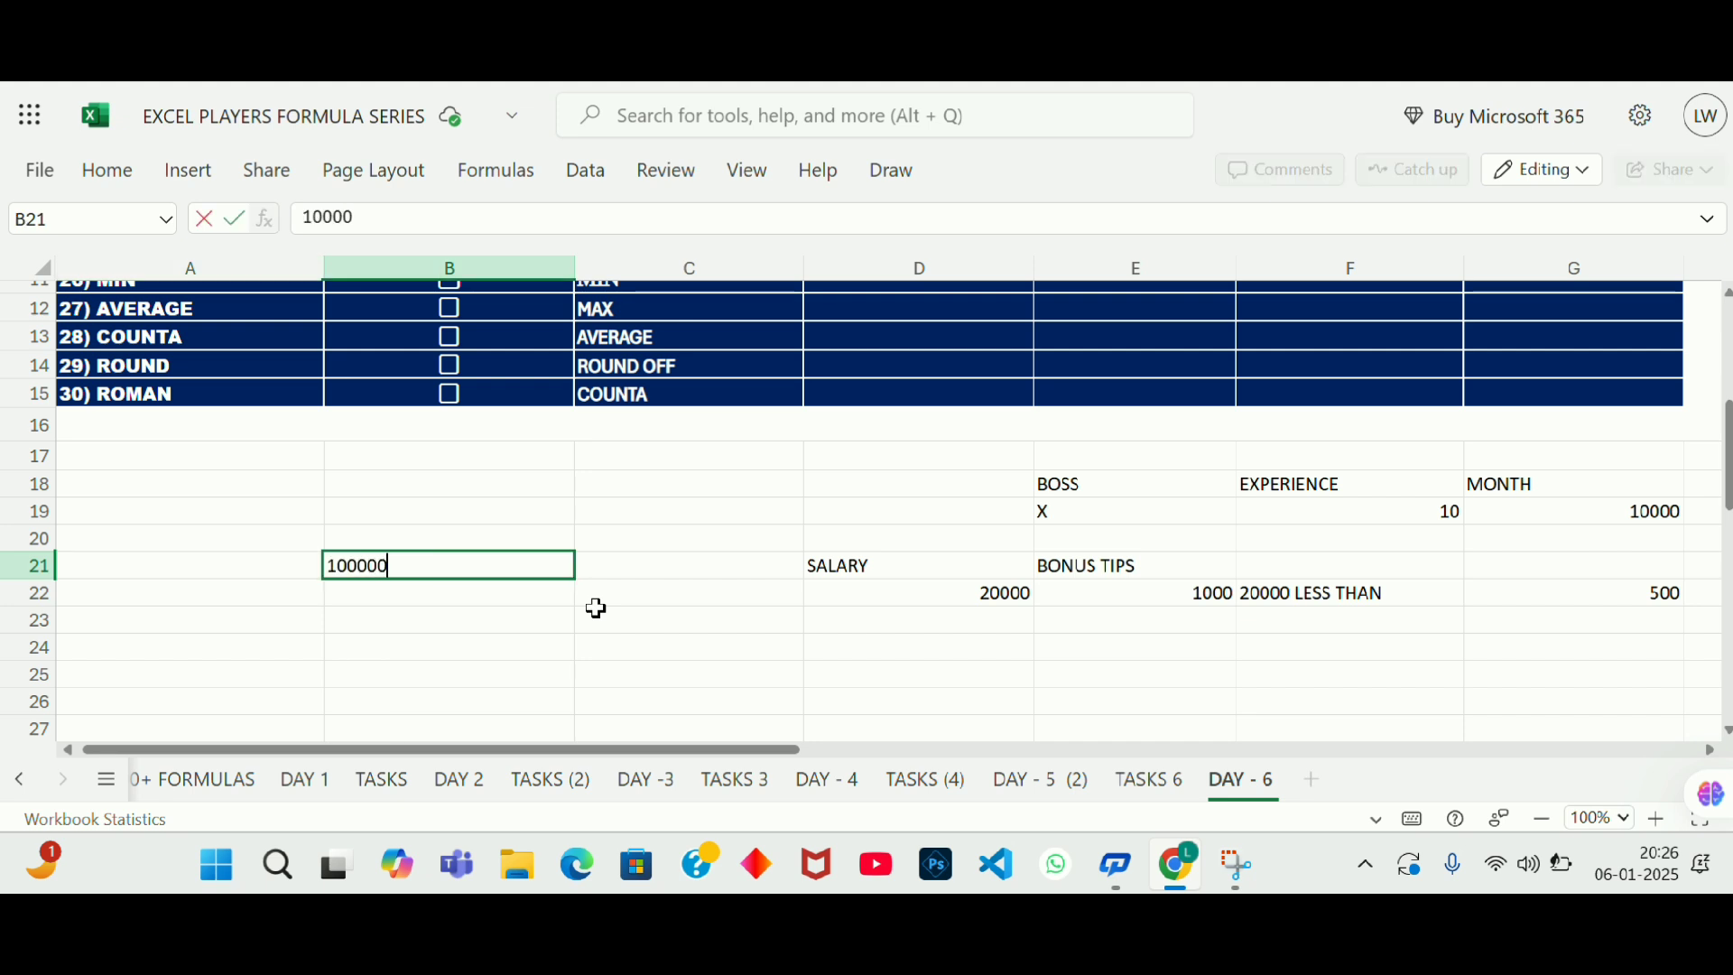
key(Return)
key(Up)
text(10000)
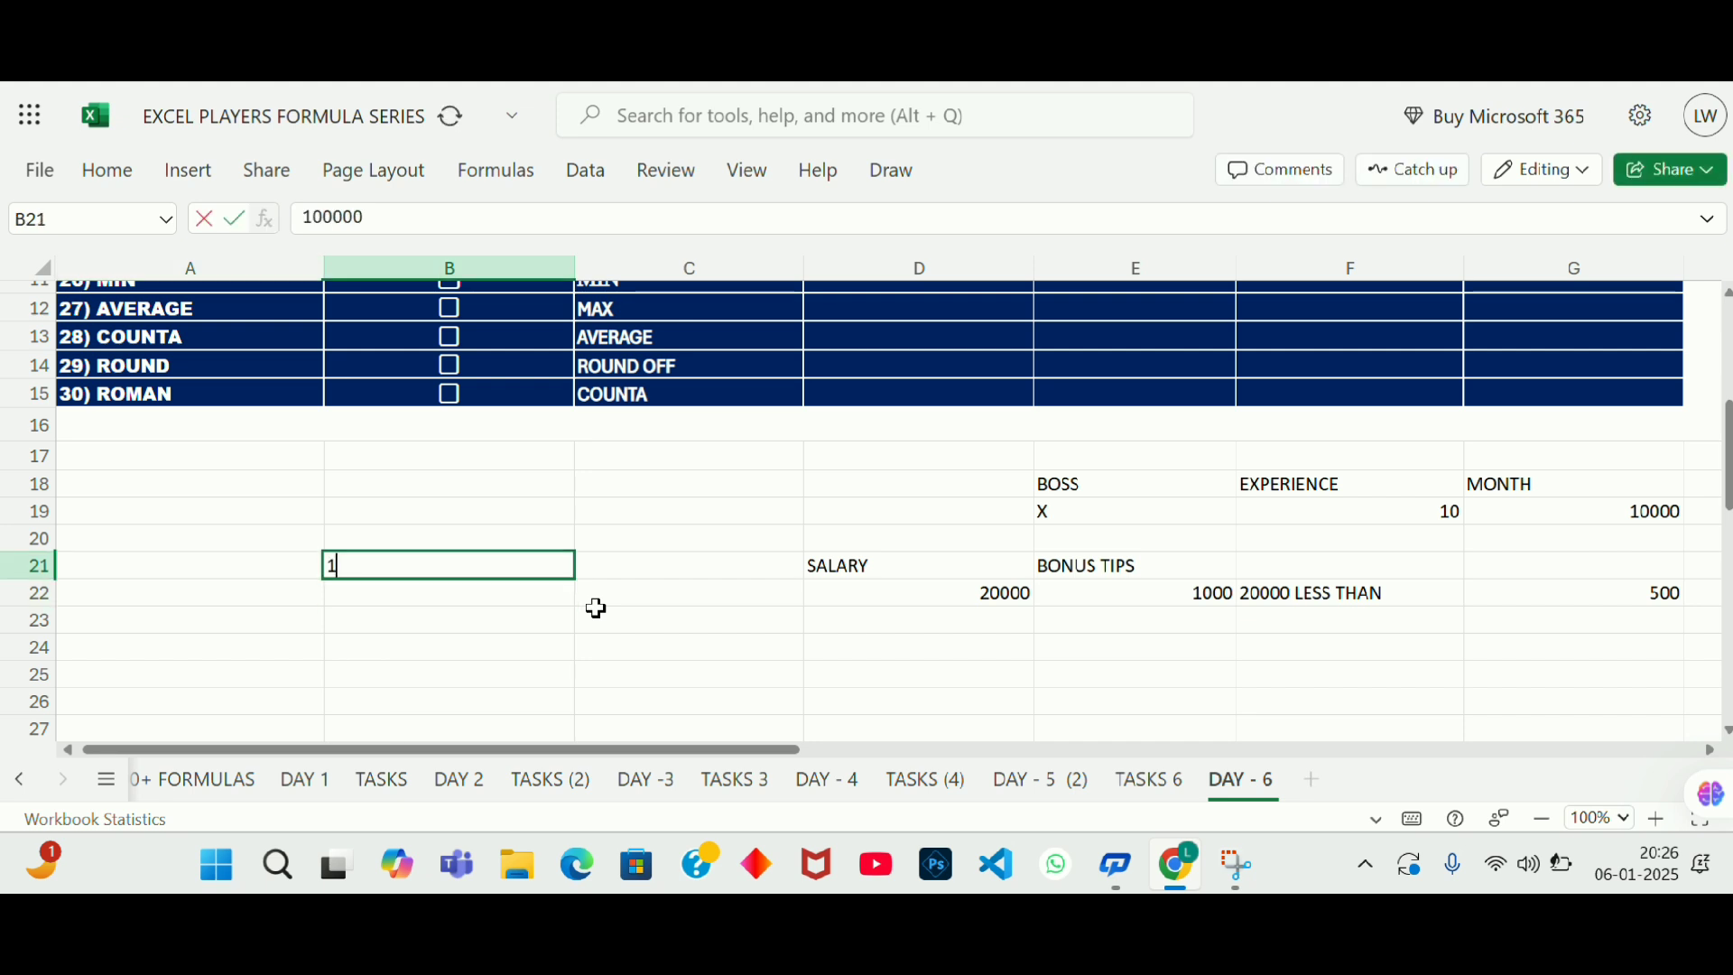
key(Return)
text(20000)
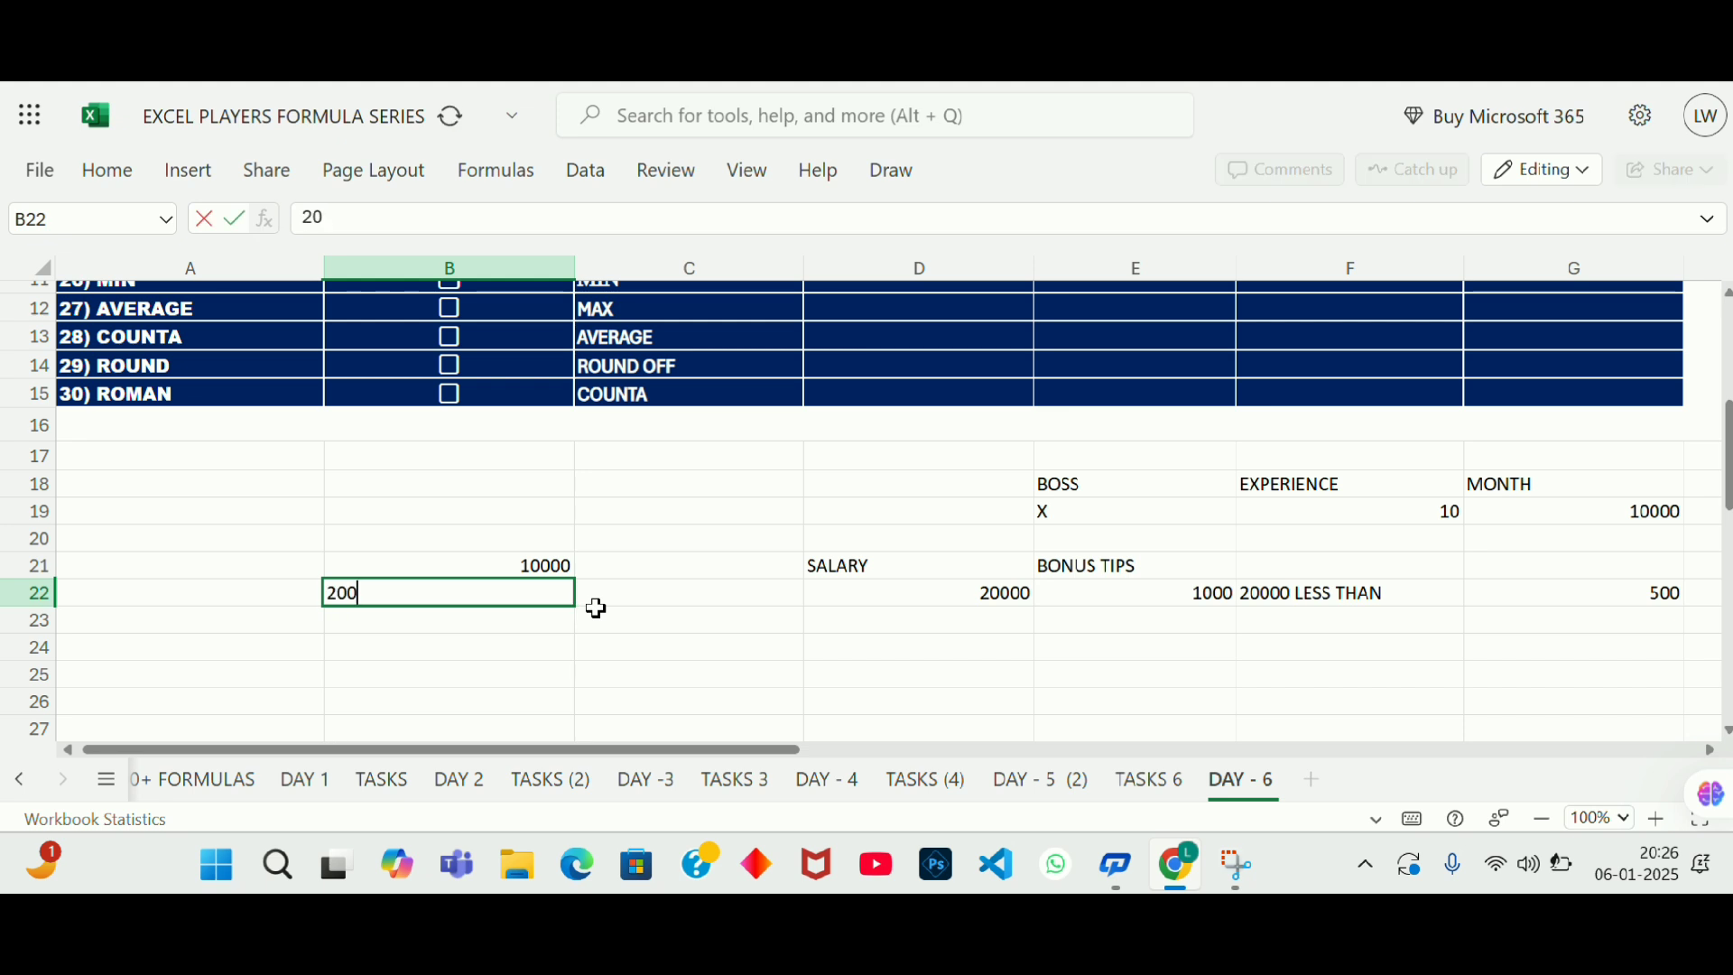
key(Return)
text(30000)
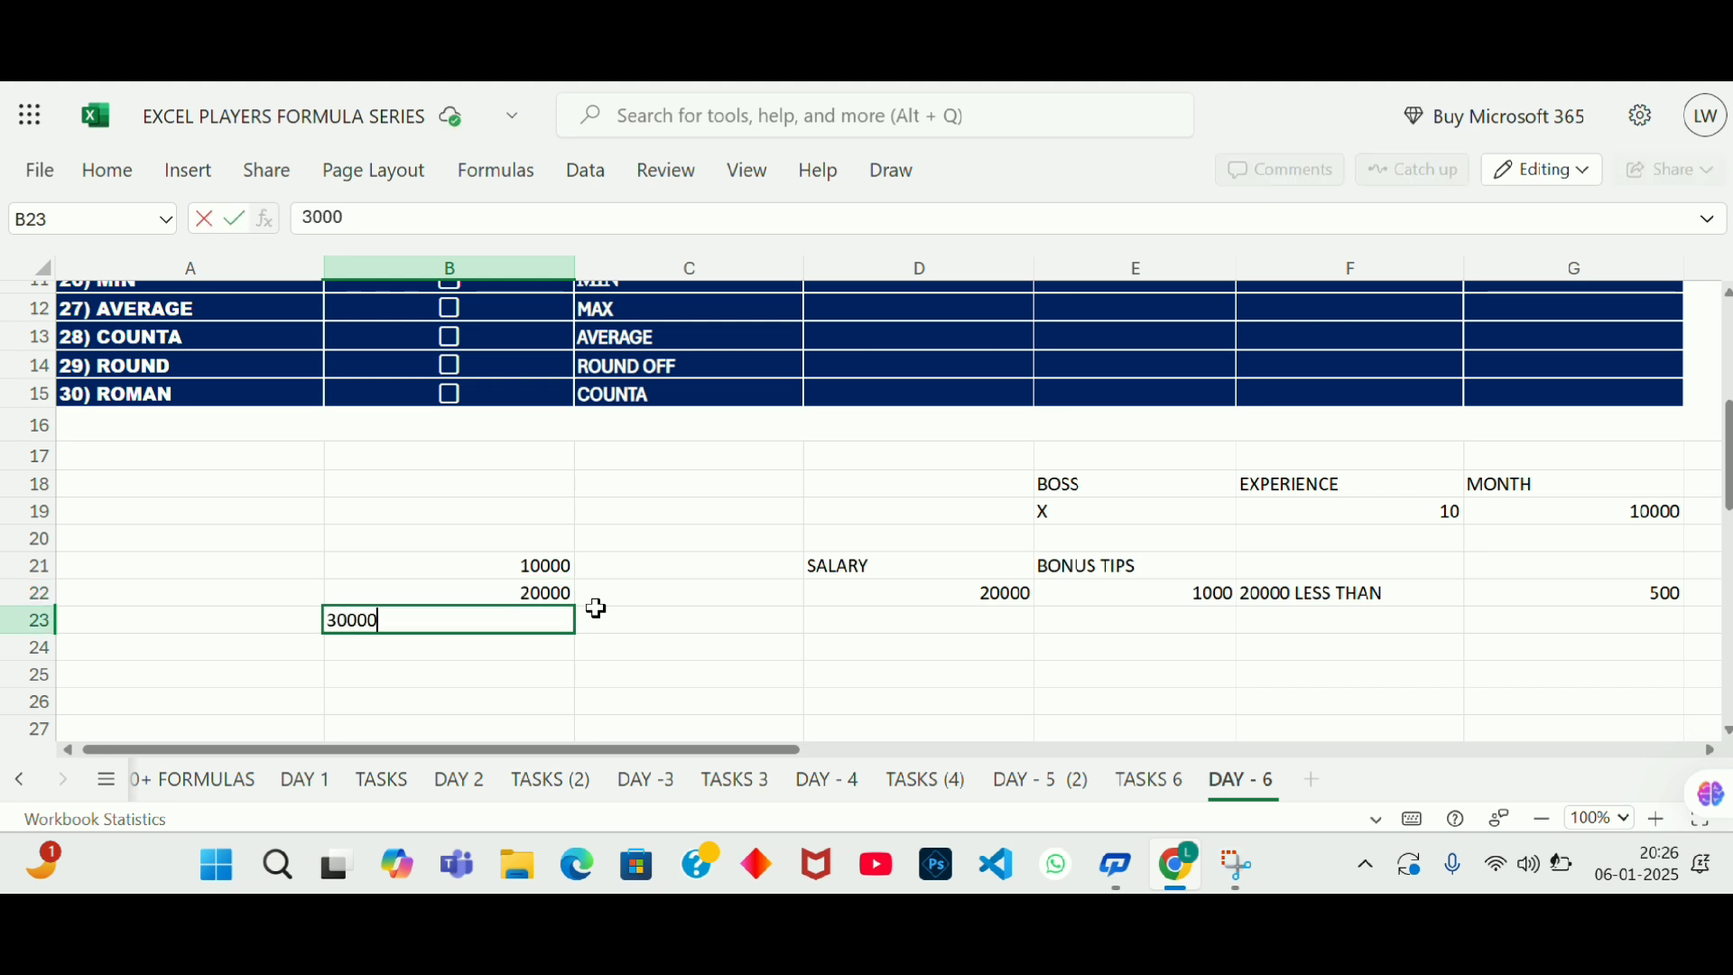
key(Return)
Step: Enter =IF(B21>=20000,1000,500) in C21 to calculate the bonus for the first sample salary
key(Right)
key(Up)
key(Up)
key(Up)
text(=)
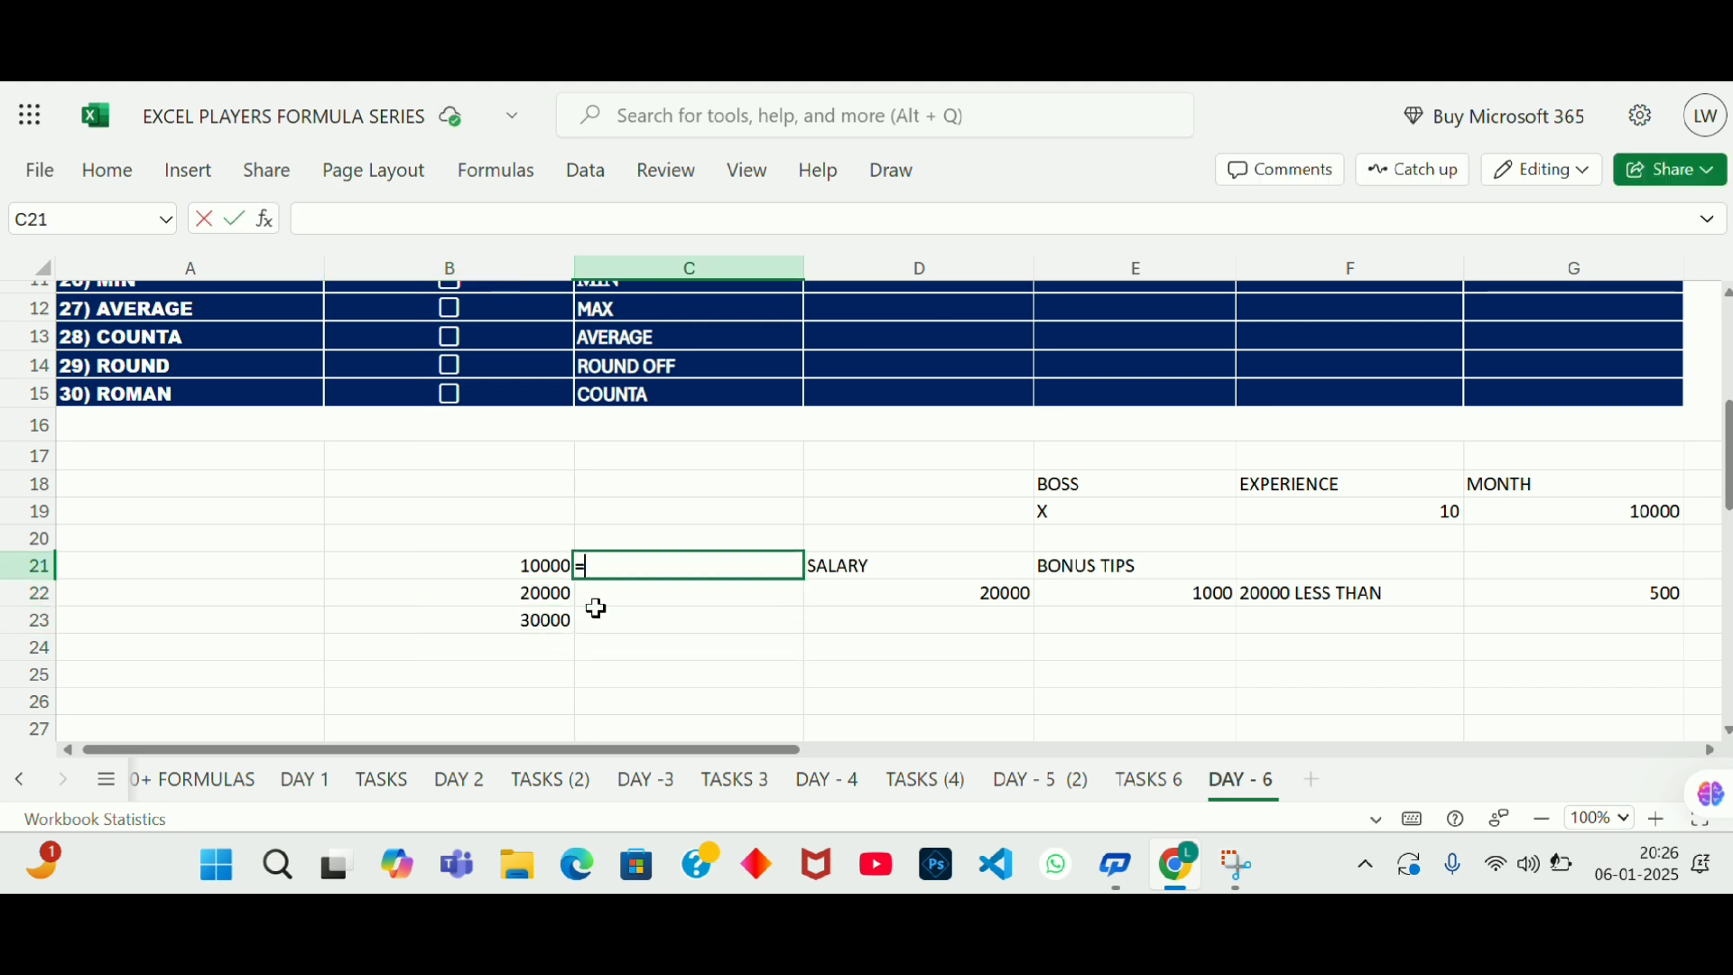
text(IF()
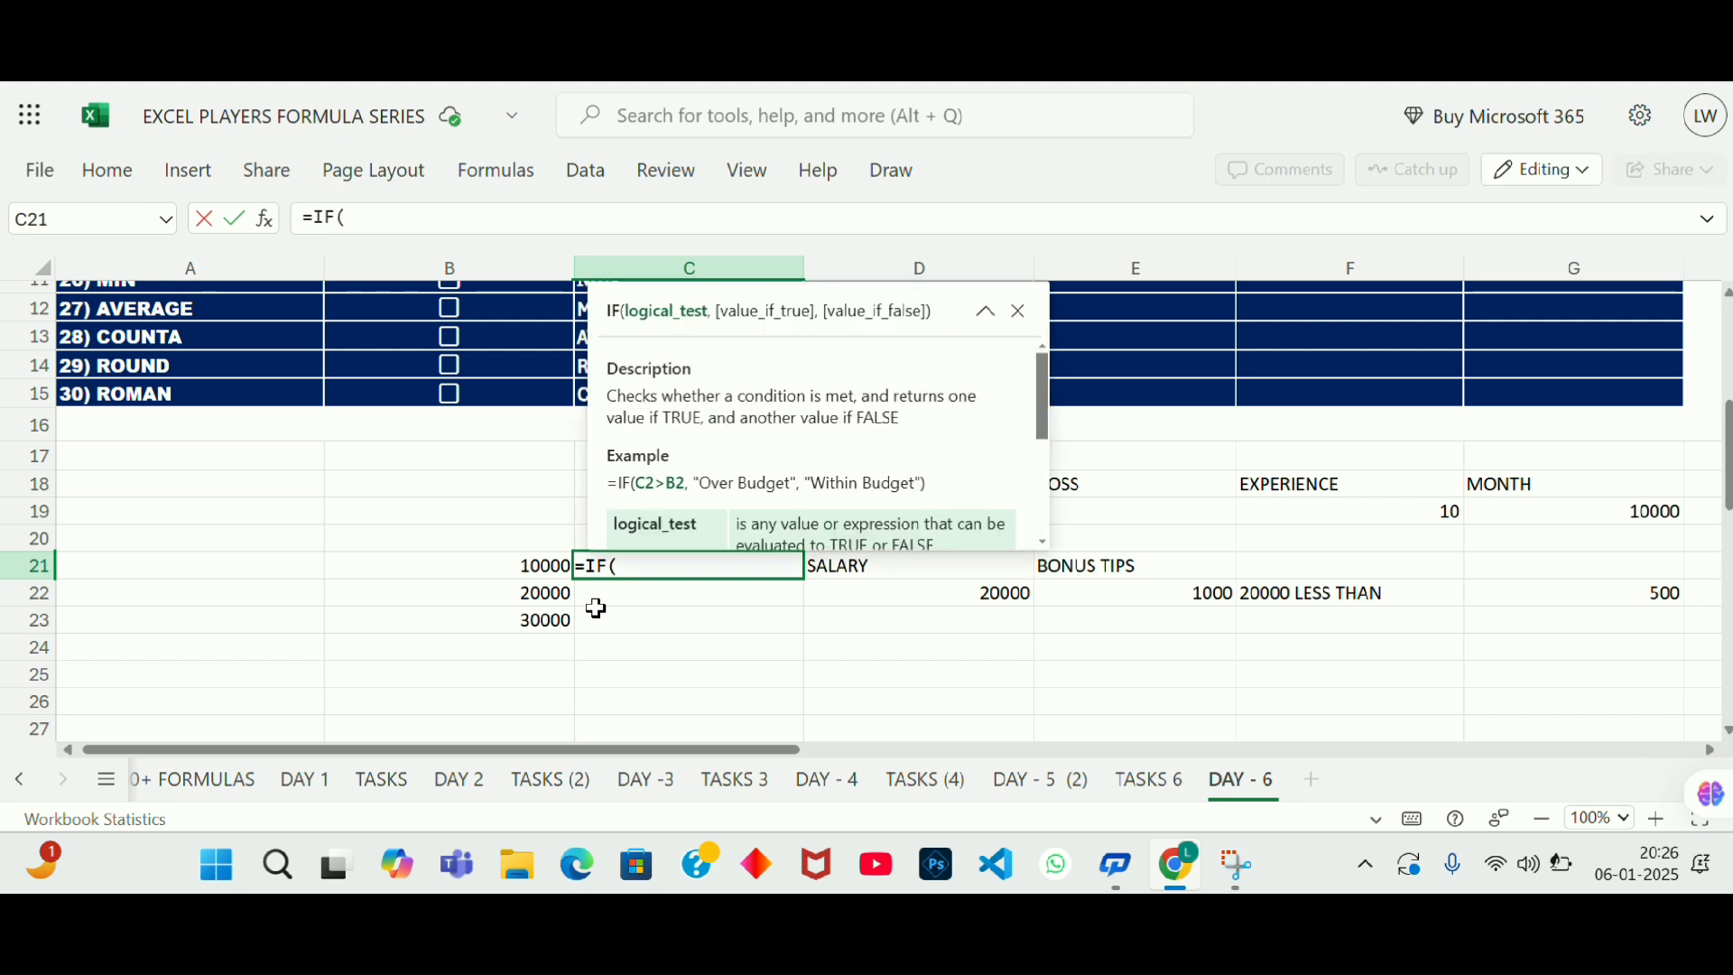
key(Left)
text(>=)
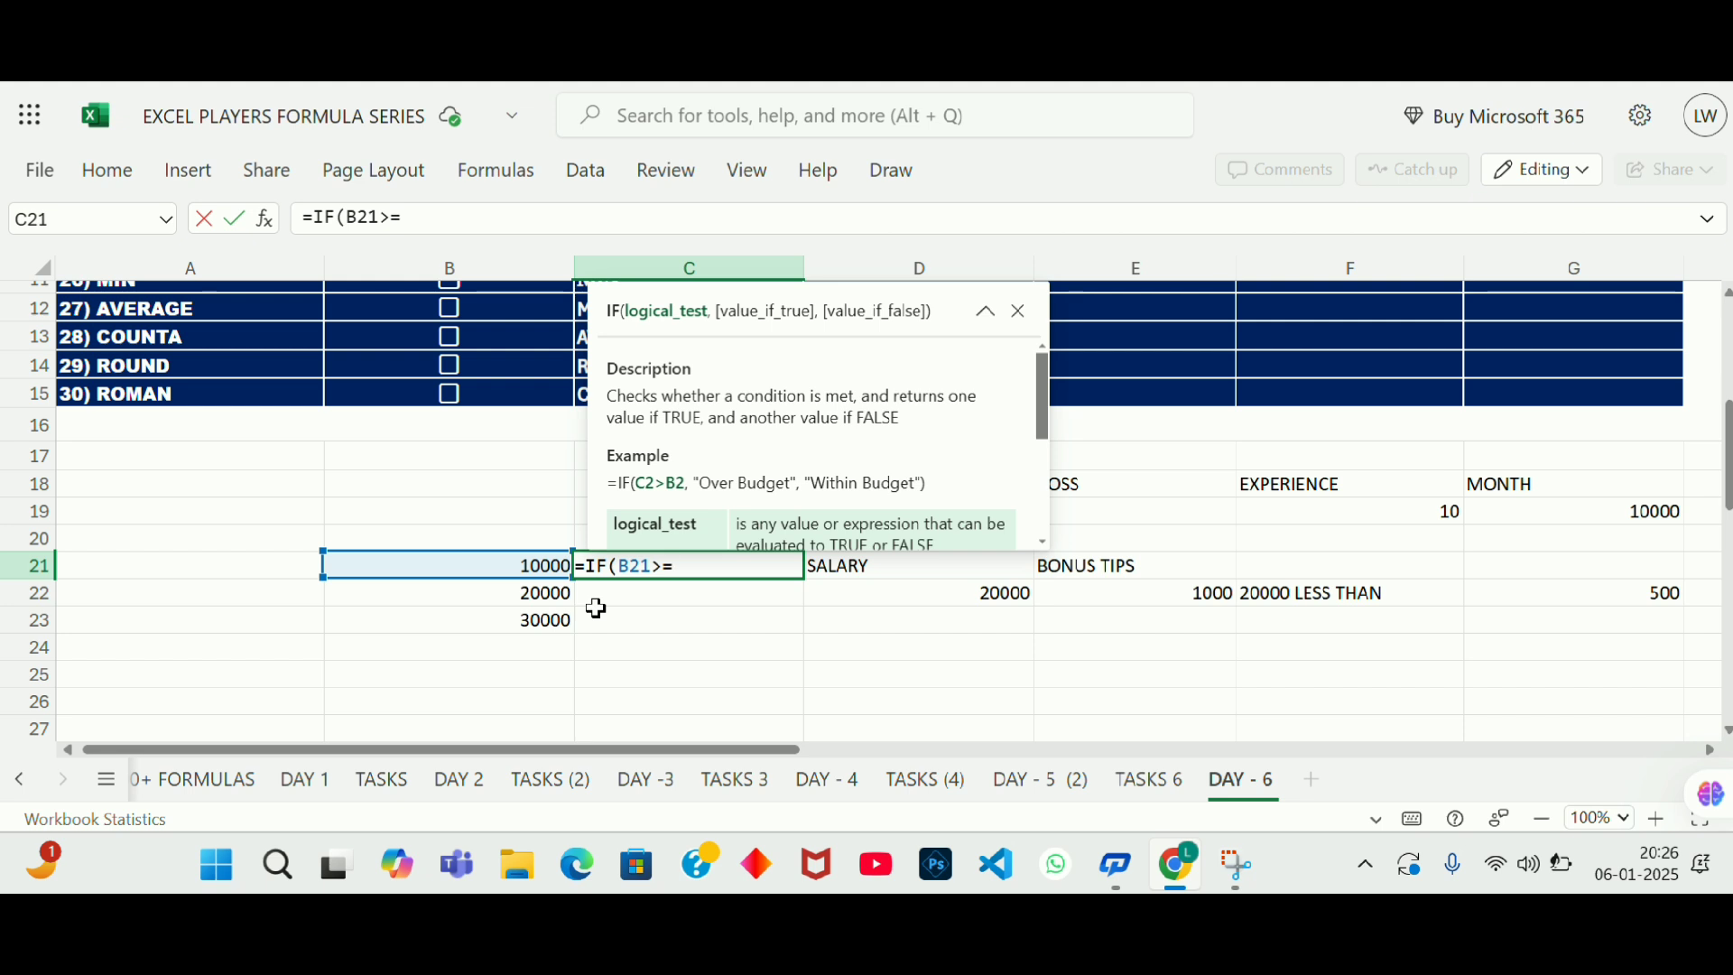
text(20000,1000)
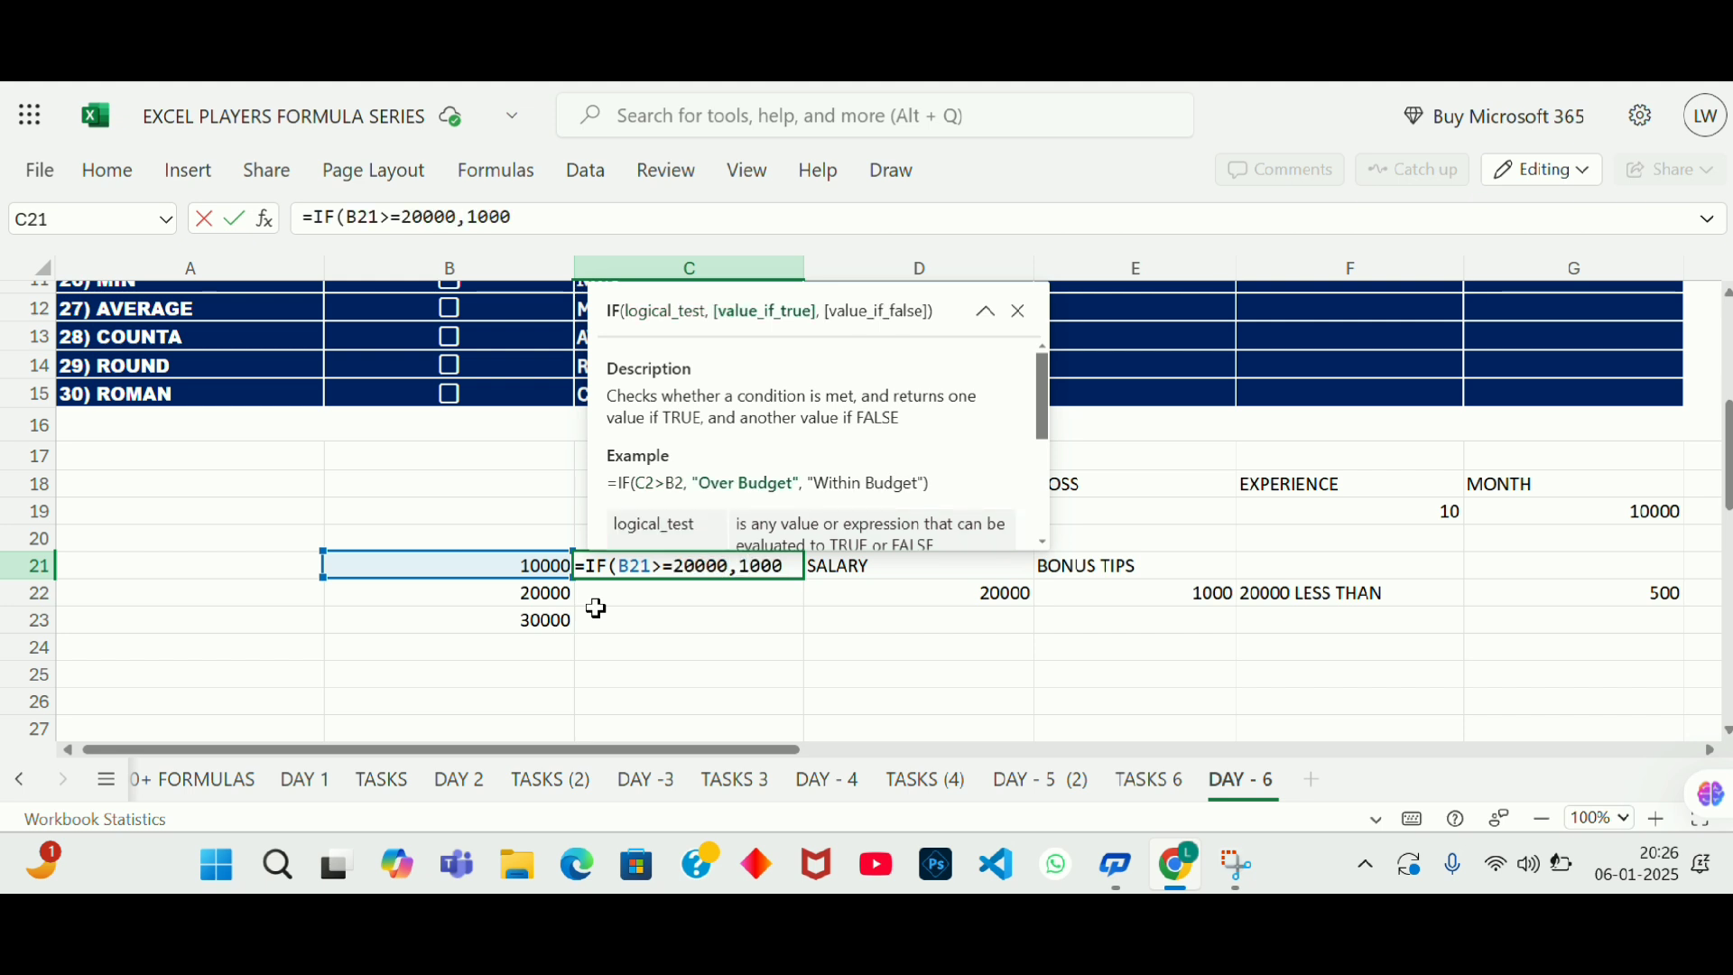
text(,)
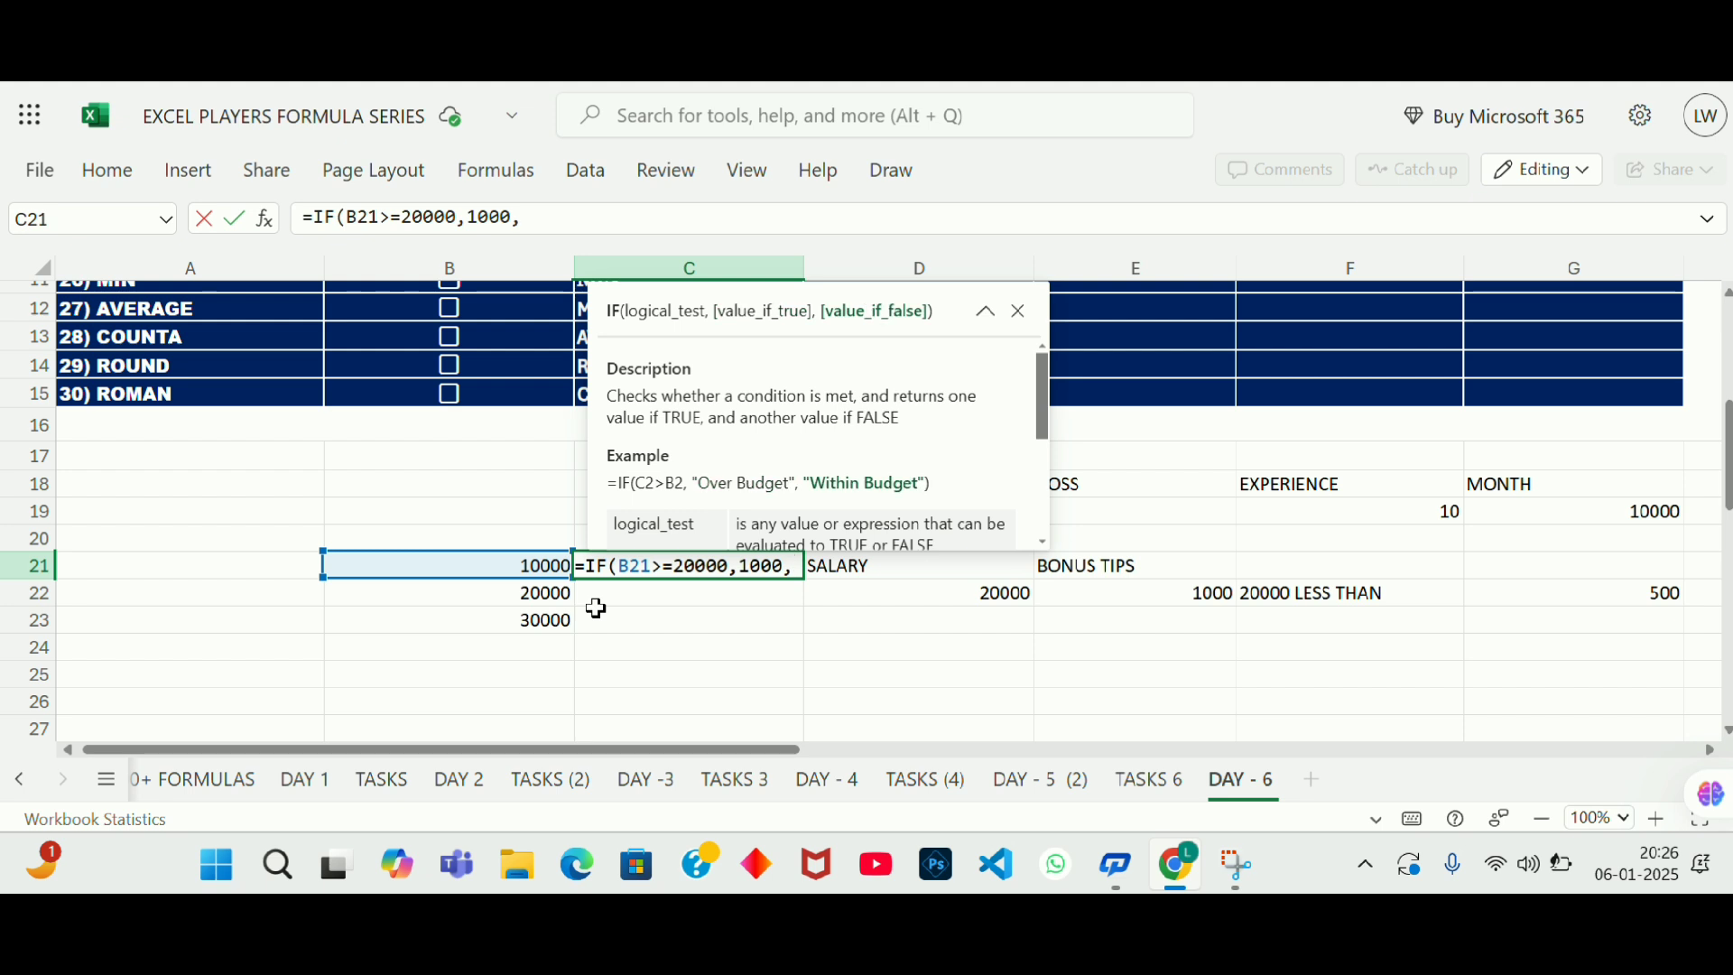
text(500)
key(Return)
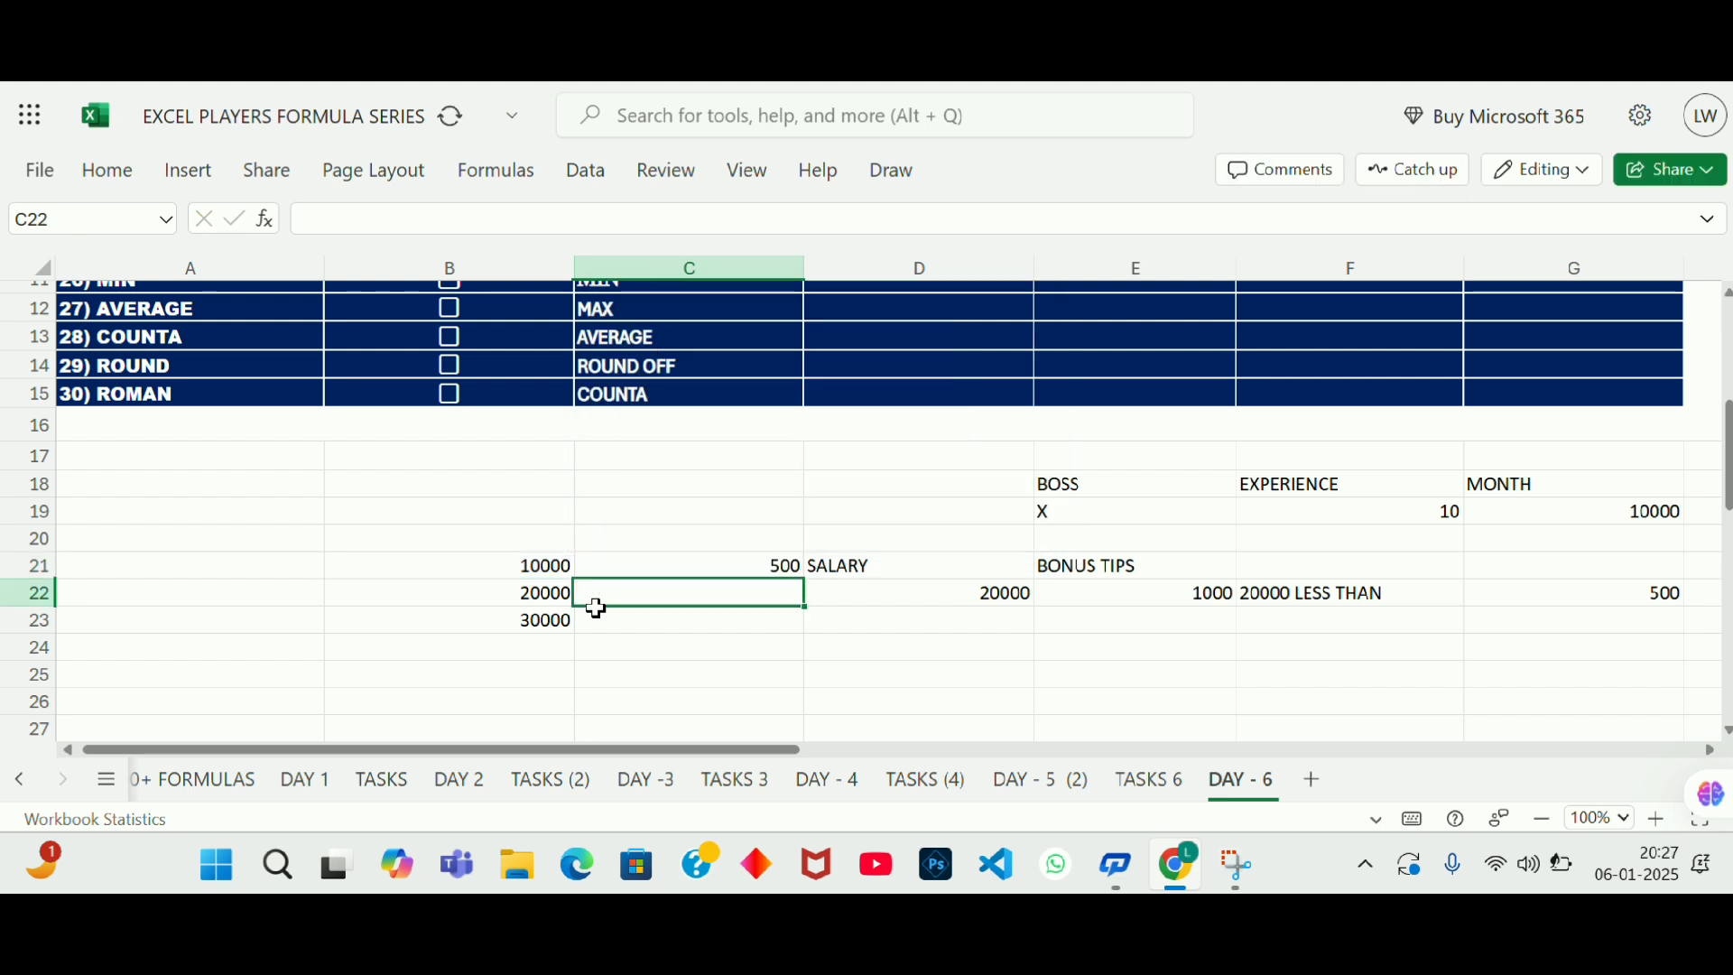
Step: Fill the bonus formula from C21 down through C23 for the remaining sample salaries
key(Up)
key(shift+Down)
drag(596, 609, 596, 610)
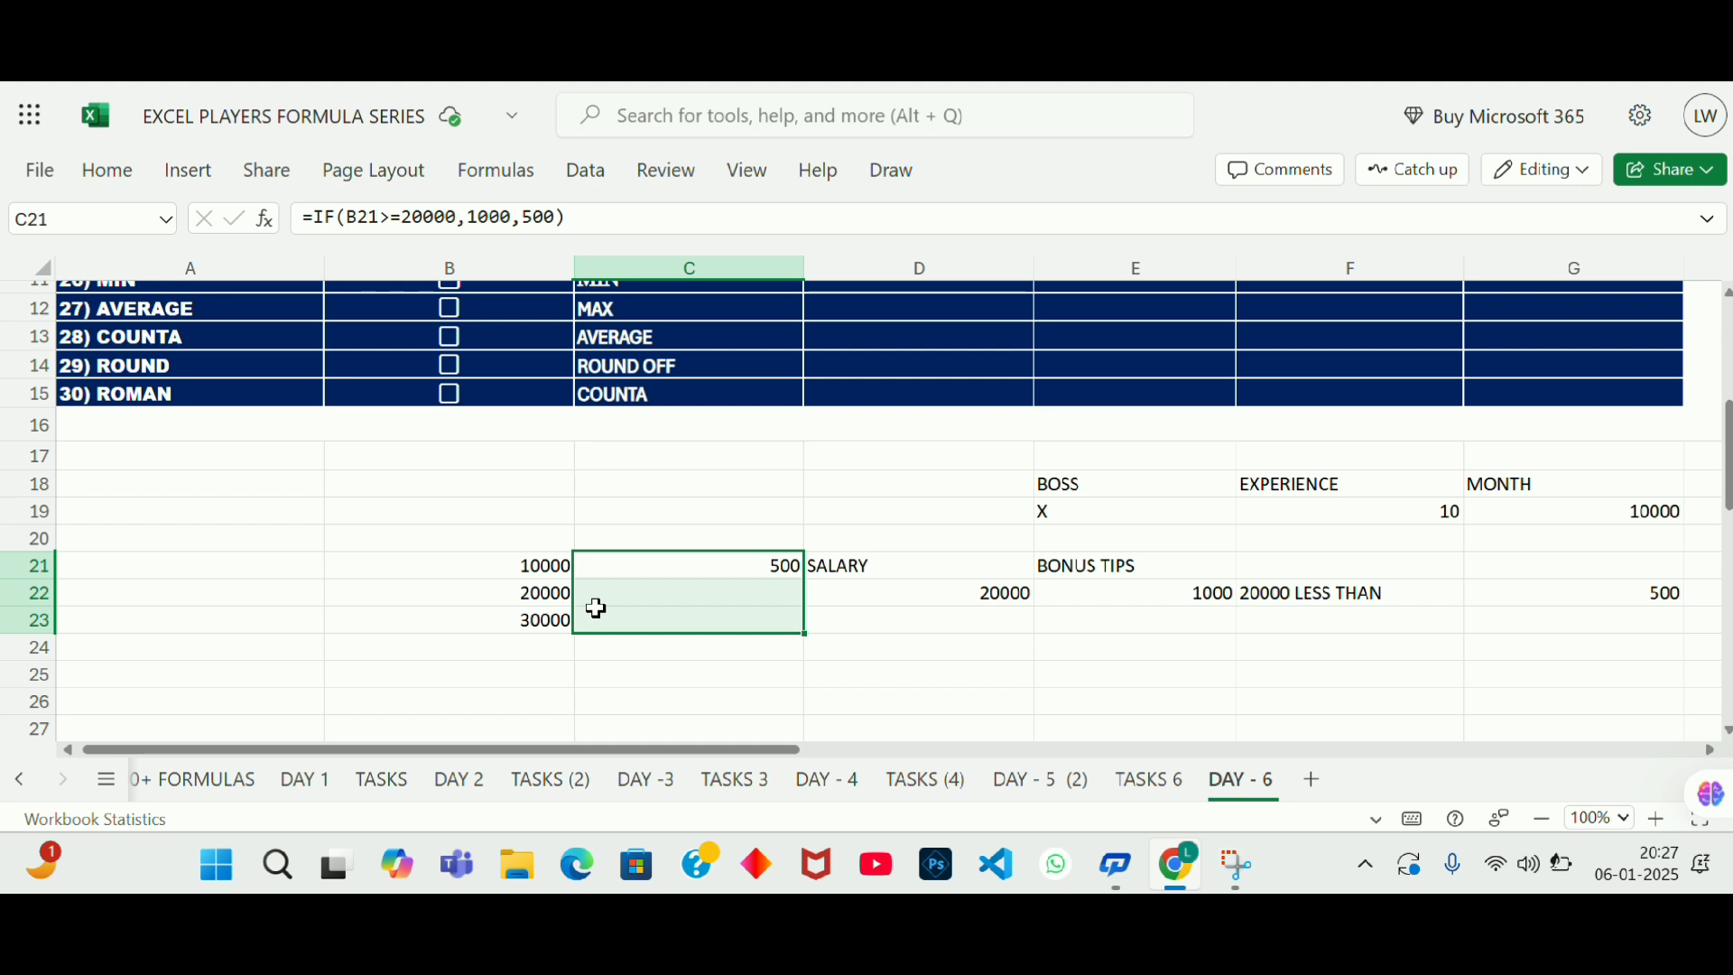
key(ctrl+d)
key(Down)
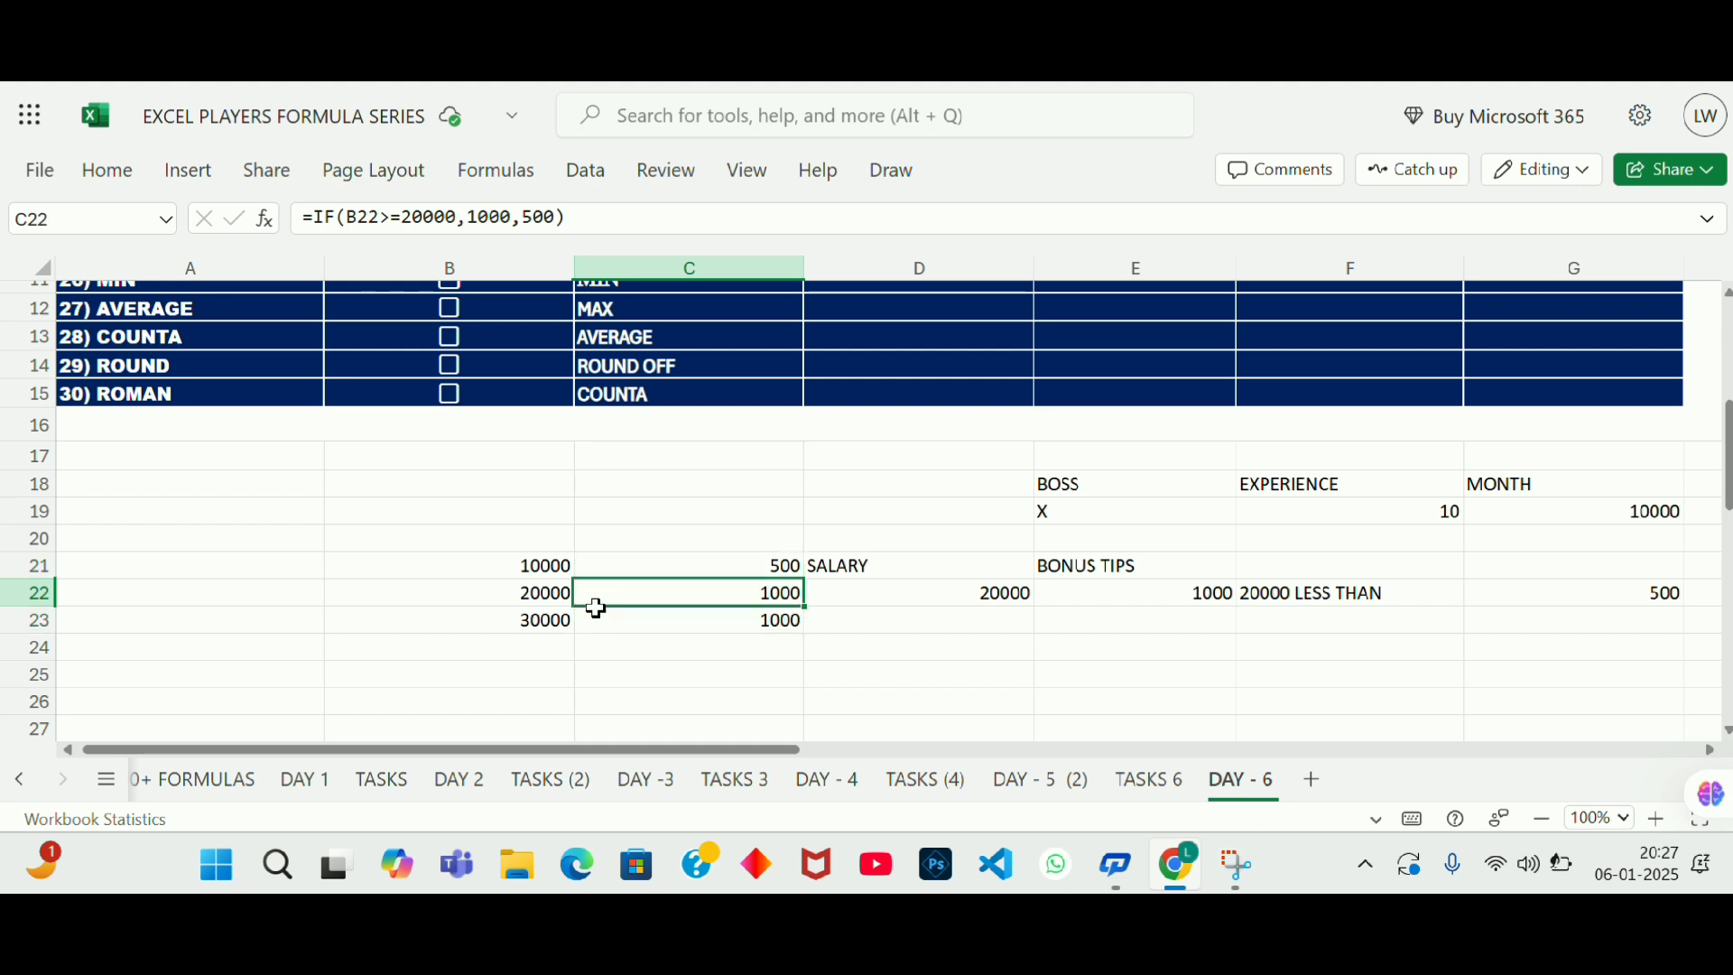
Step: Examine the IF formula in C21 and compare the bonuses in C21:C22 with their sample salaries
key(Up)
key(Left)
key(Right)
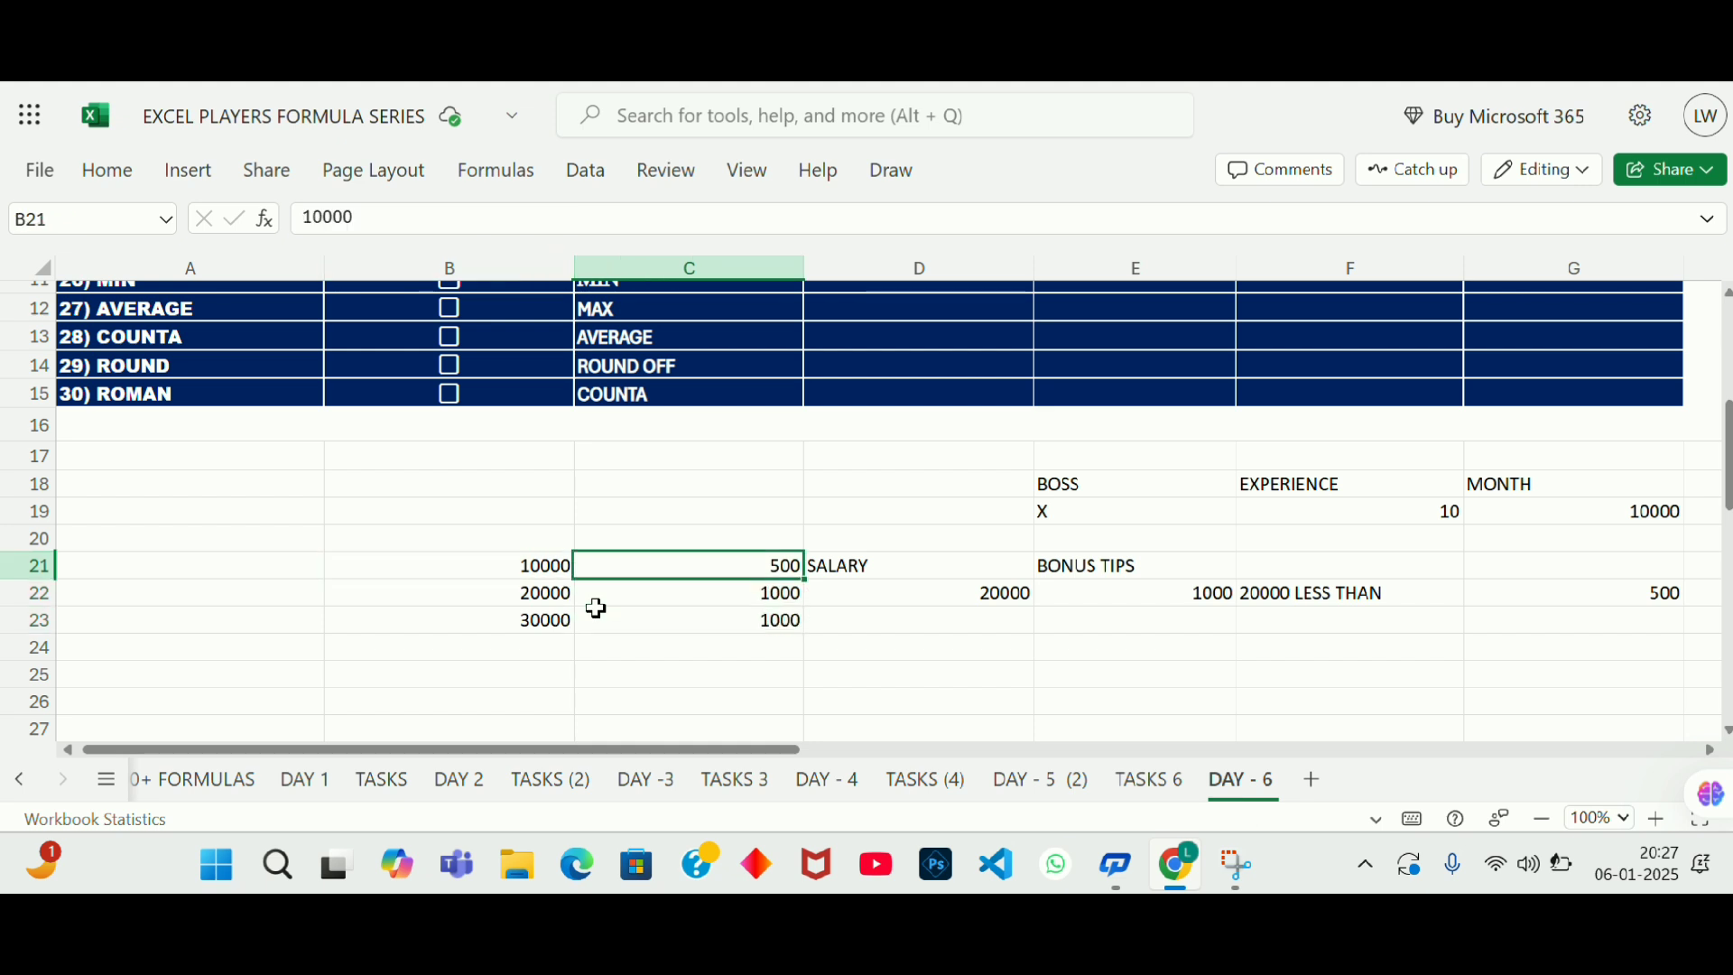
key(F2)
key(Return)
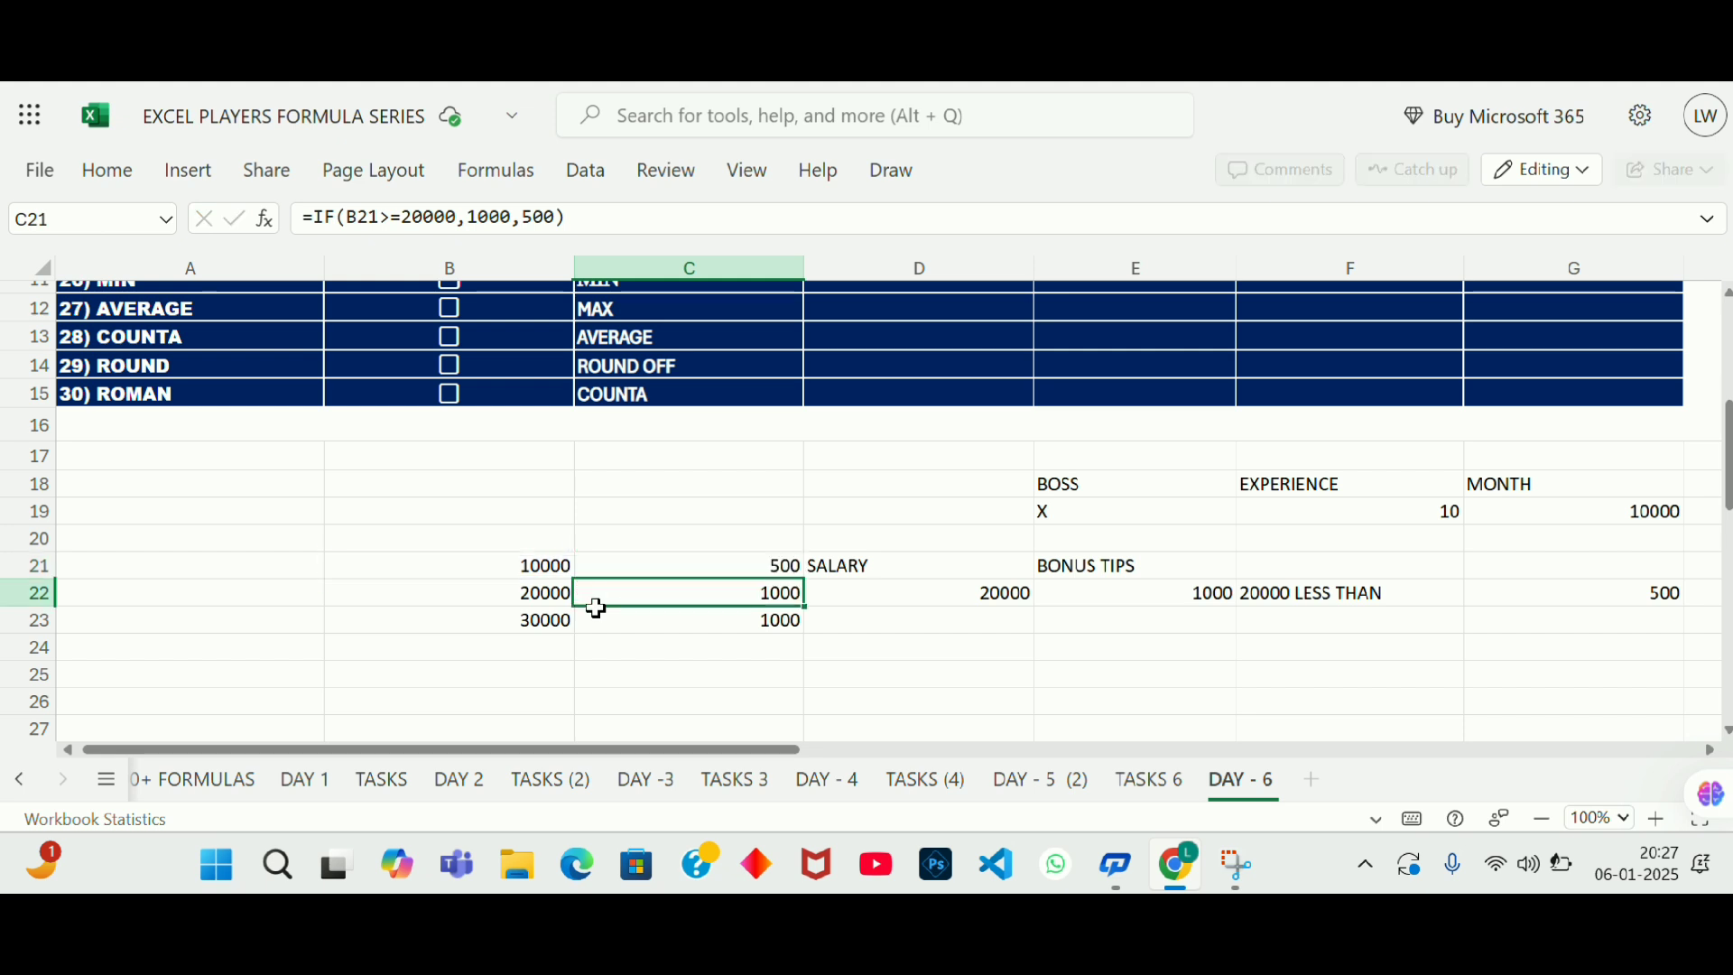
key(Up)
key(Left)
key(Right)
key(Left)
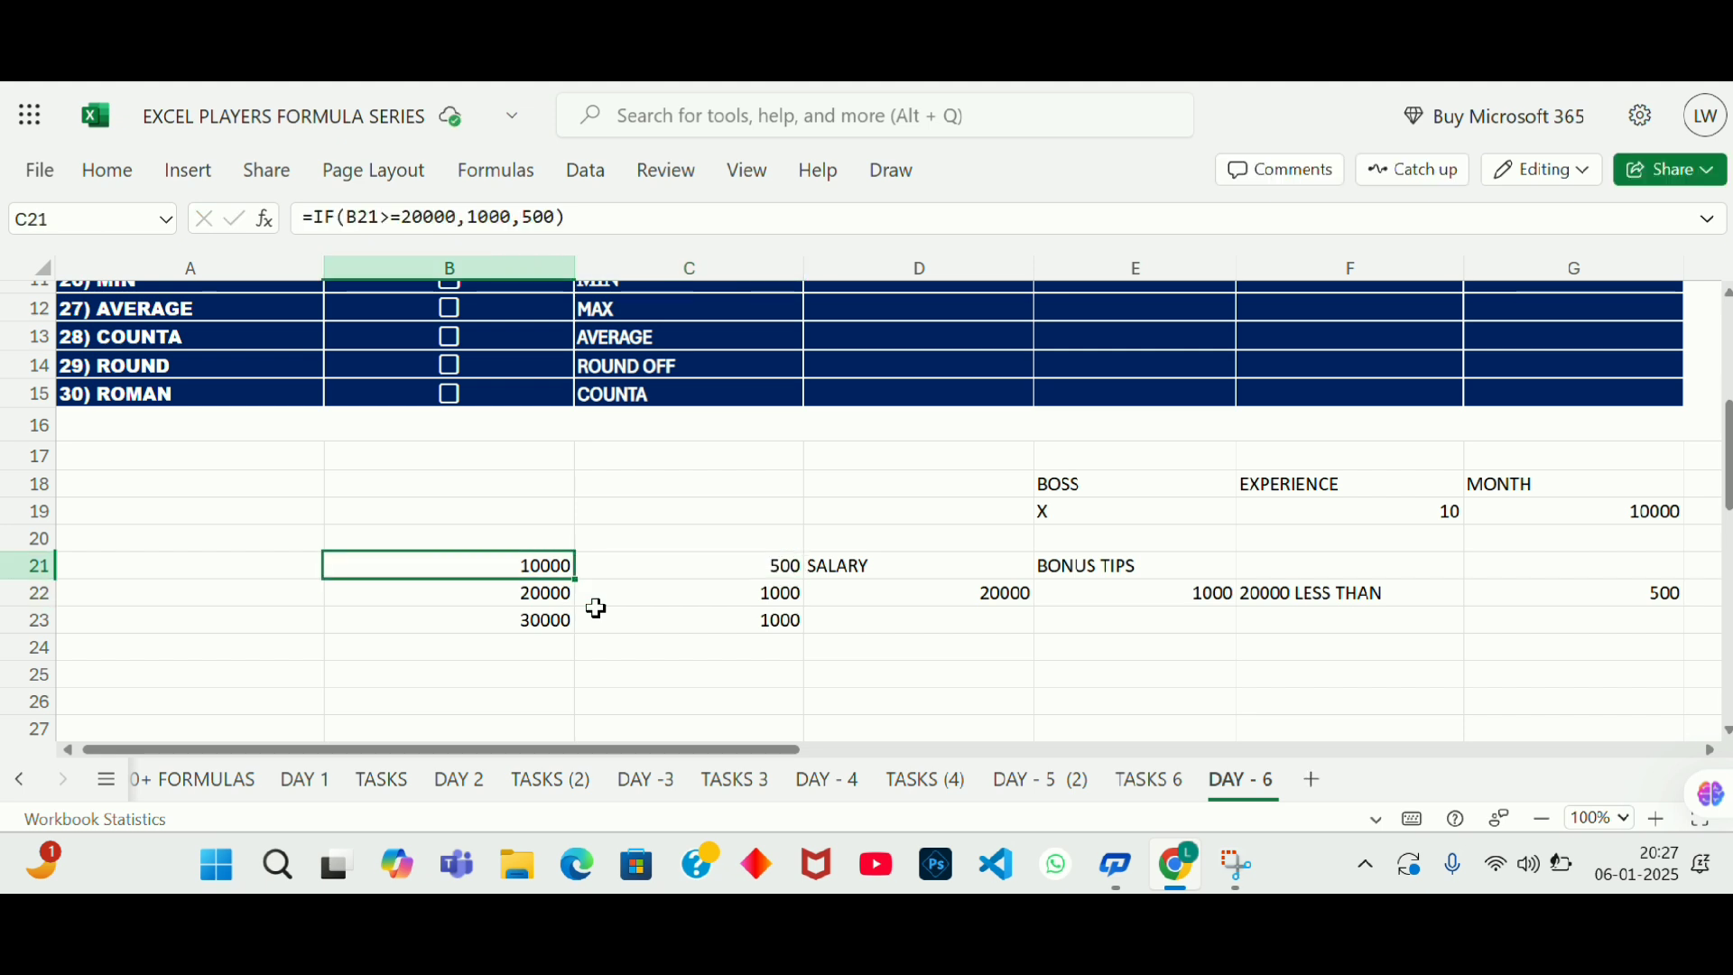
key(Down)
key(Right)
key(Up)
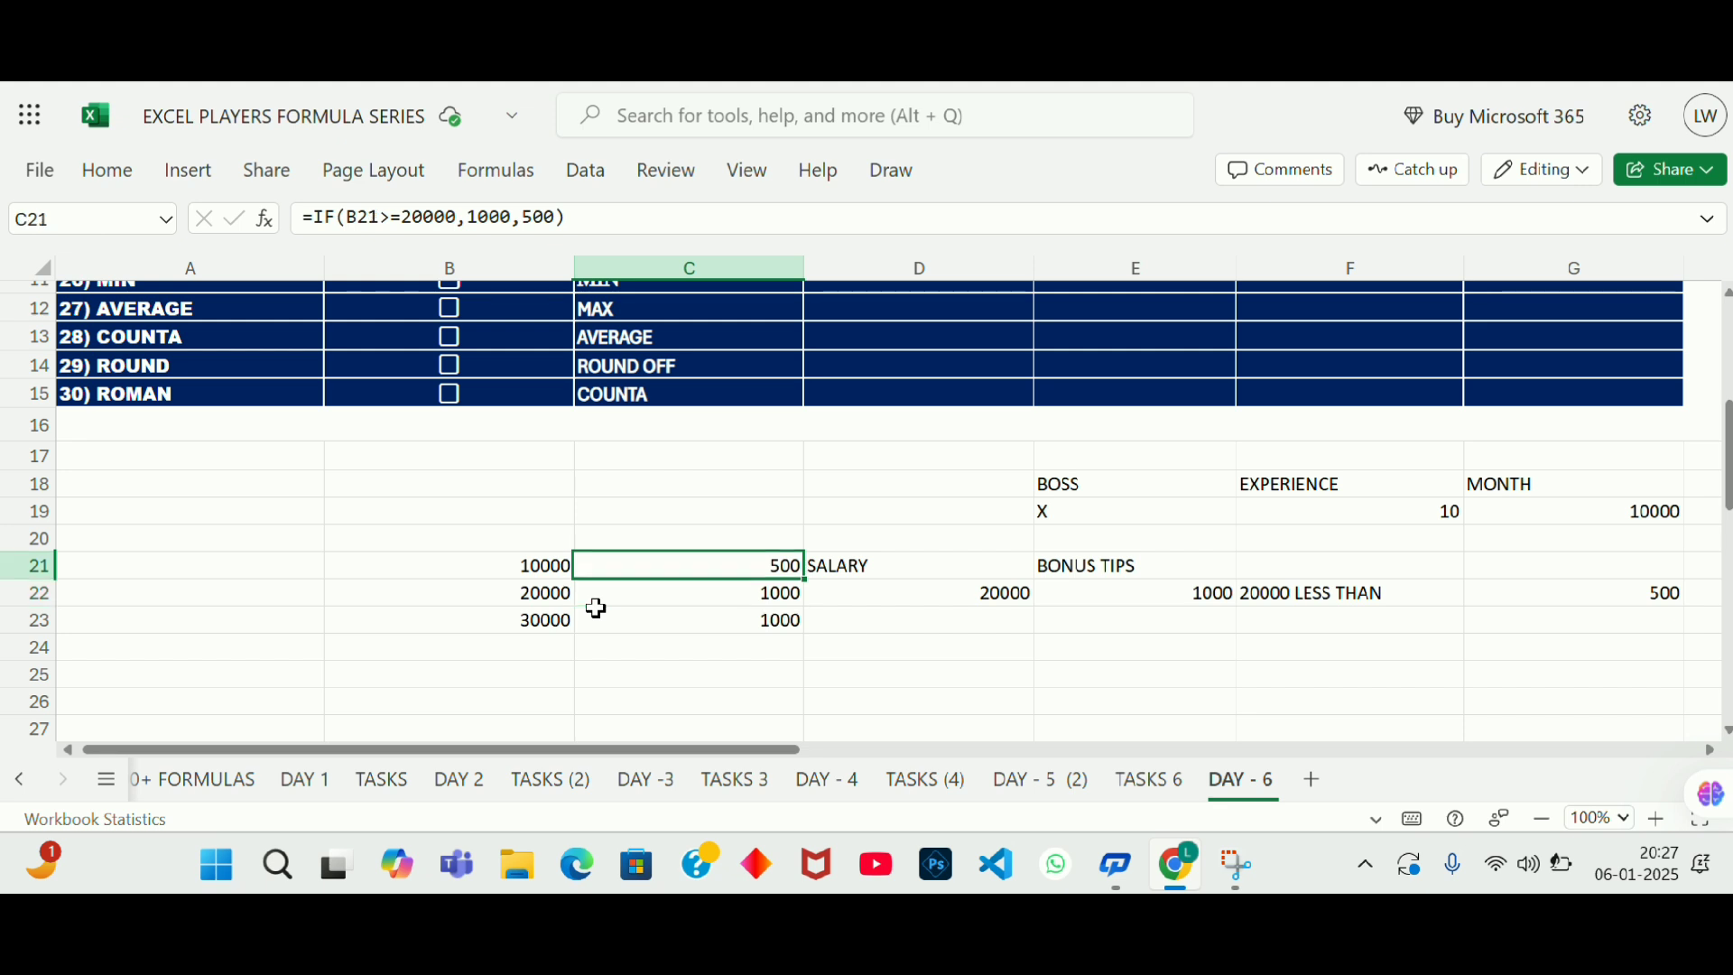
key(Down)
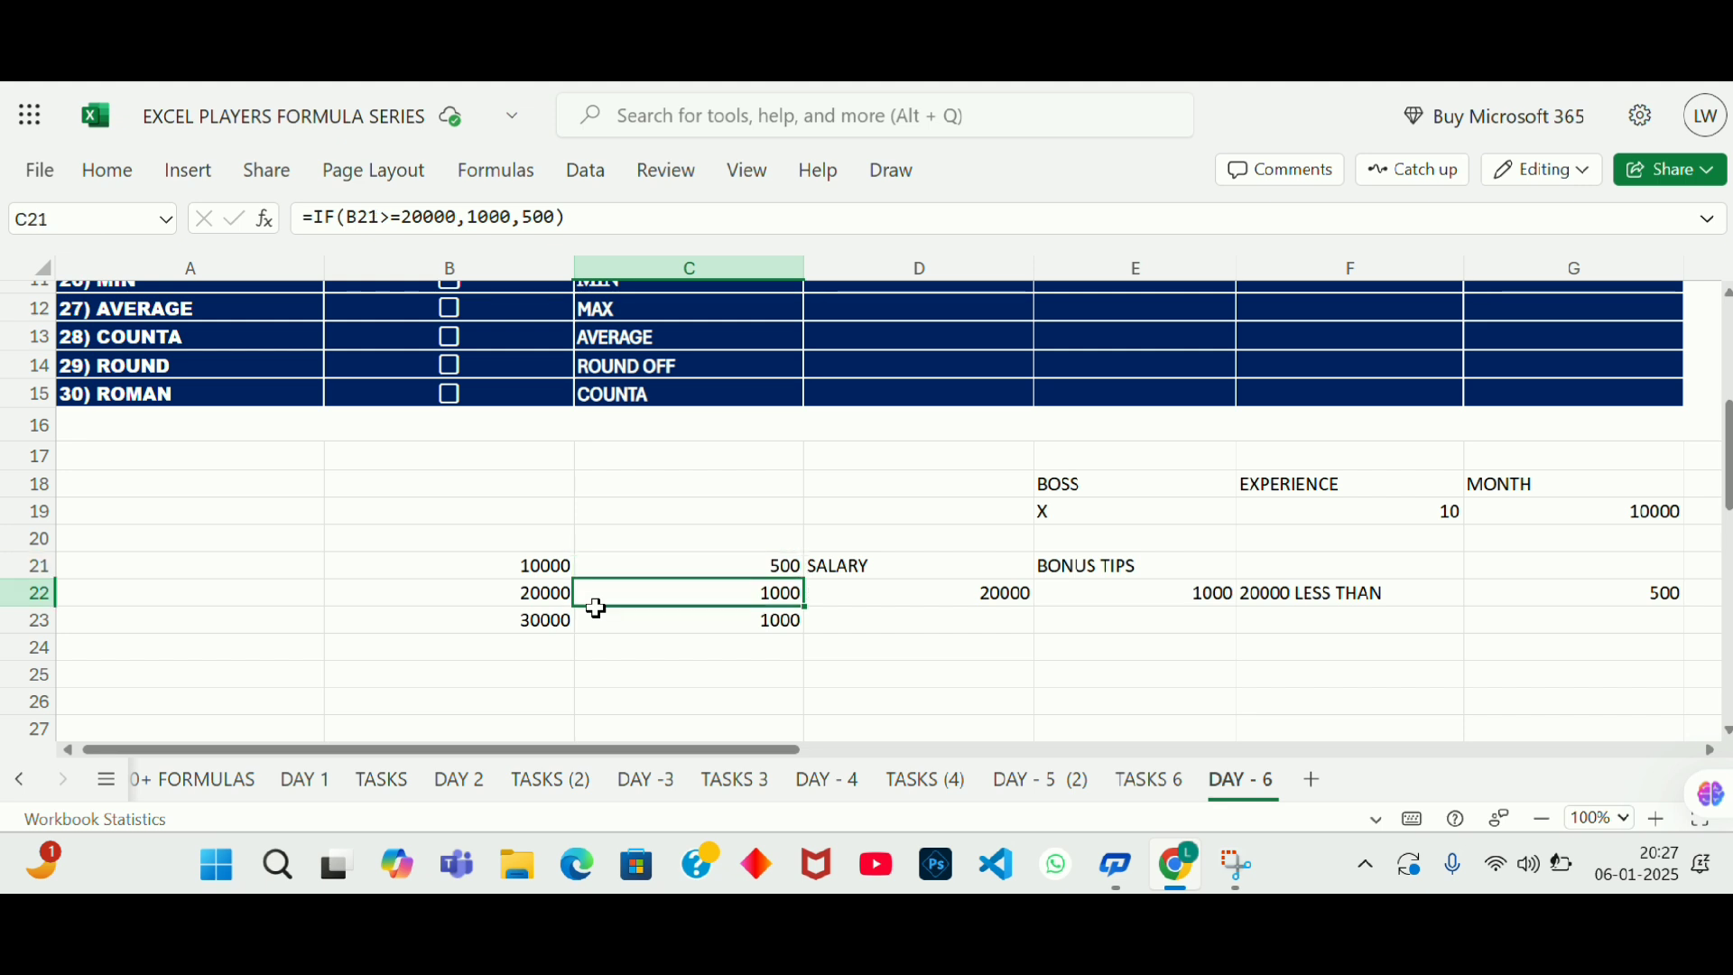
Step: Enter =IF(F6>=20000,1000,500) in G6 to calculate the first employee's bonus from the salary
key(Left)
key(Up)
key(Up)
key(Up)
key(Up)
key(Up)
key(Up)
key(Up)
key(Up)
key(Up)
key(Up)
key(Up)
key(Up)
key(Up)
key(Up)
key(Up)
key(Up)
key(Up)
key(Up)
key(Up)
key(Up)
key(Up)
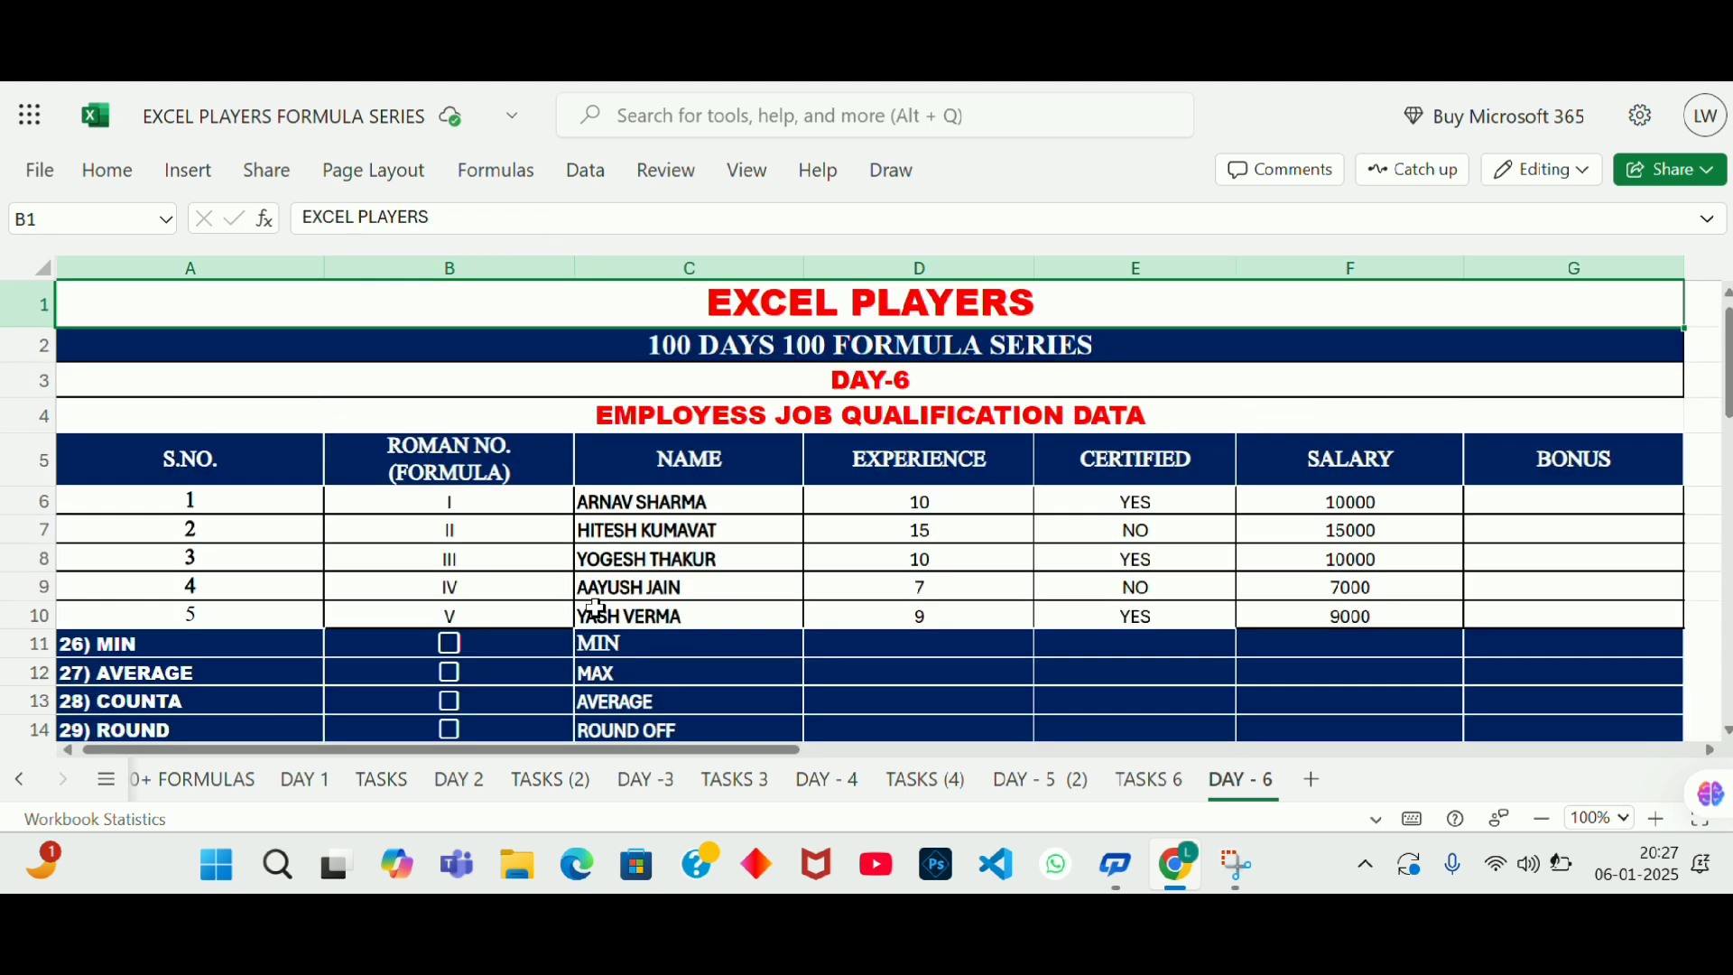
key(Right)
key(Right)
key(Down)
key(Down)
key(Down)
key(Down)
key(Down)
key(Left)
key(Left)
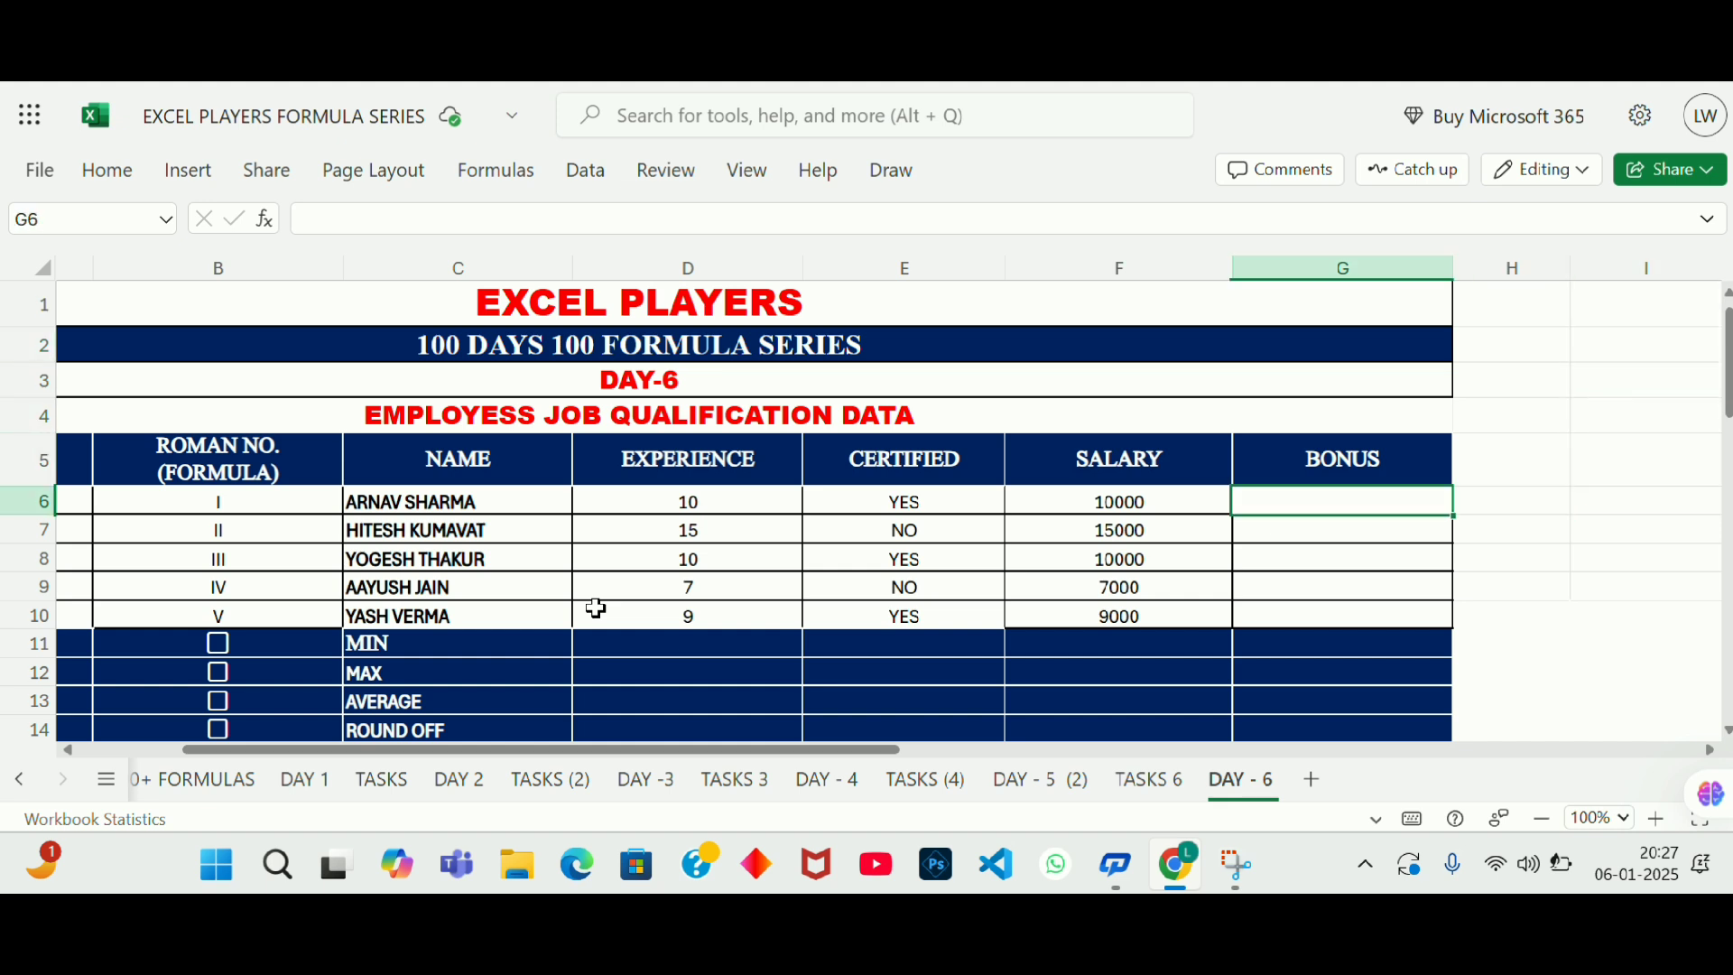
key(Down)
key(Down)
key(Up)
key(Up)
text(=IF)
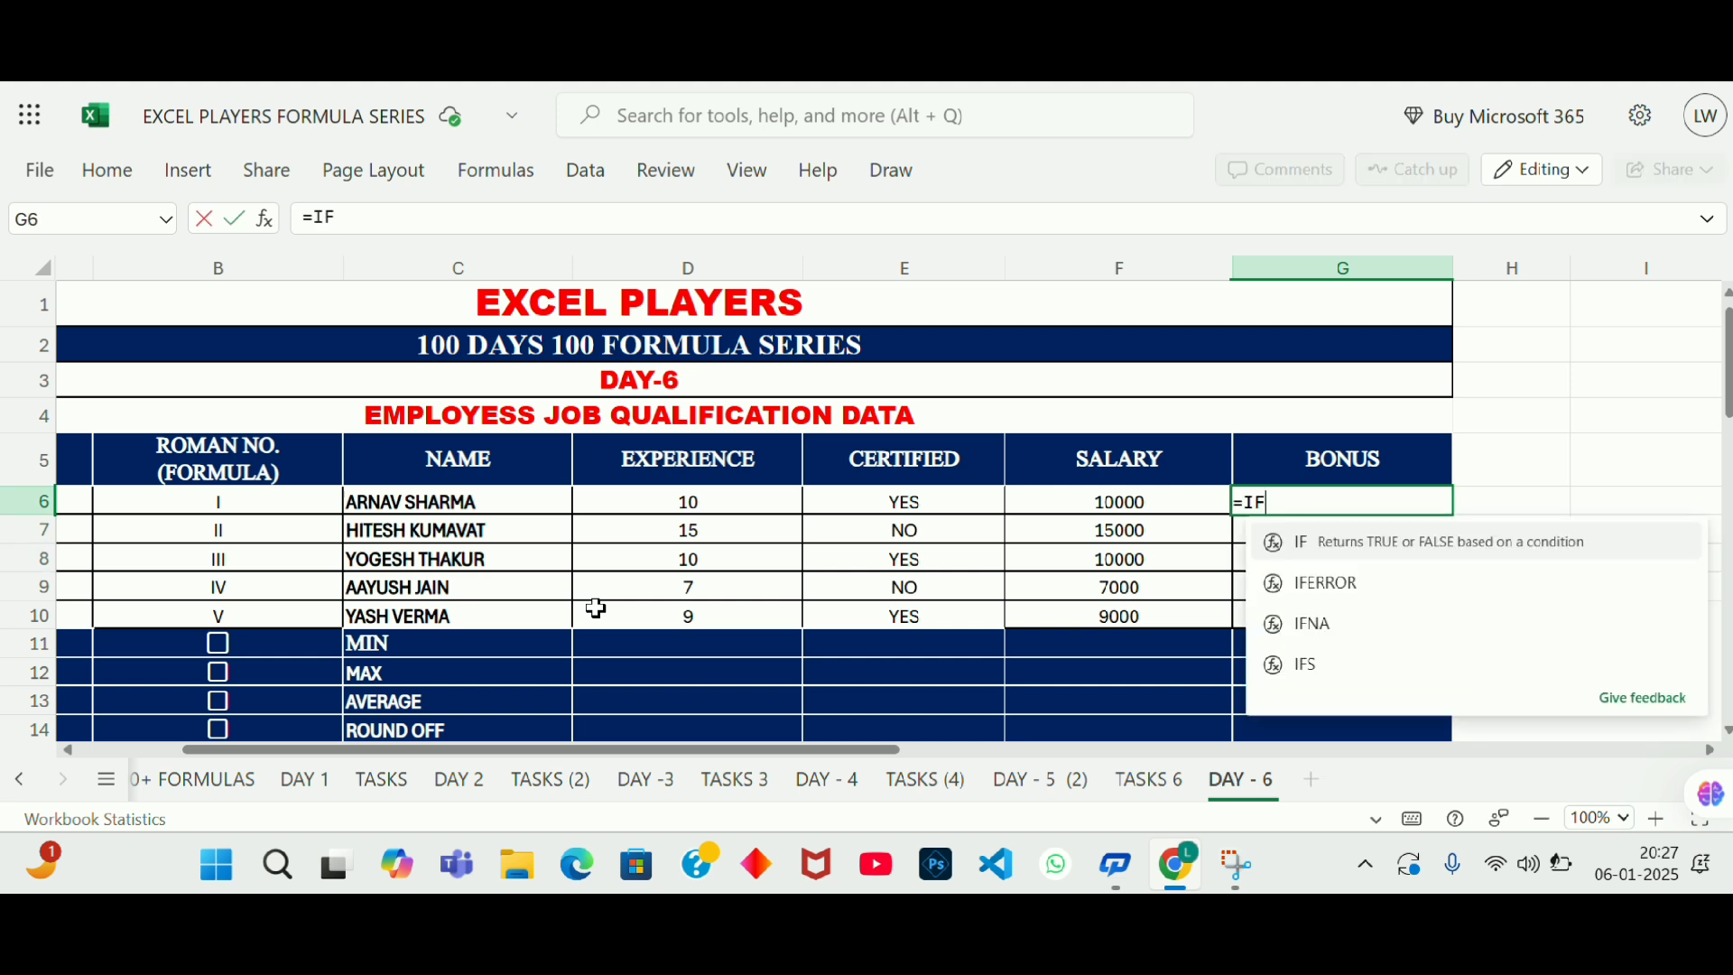
text(()
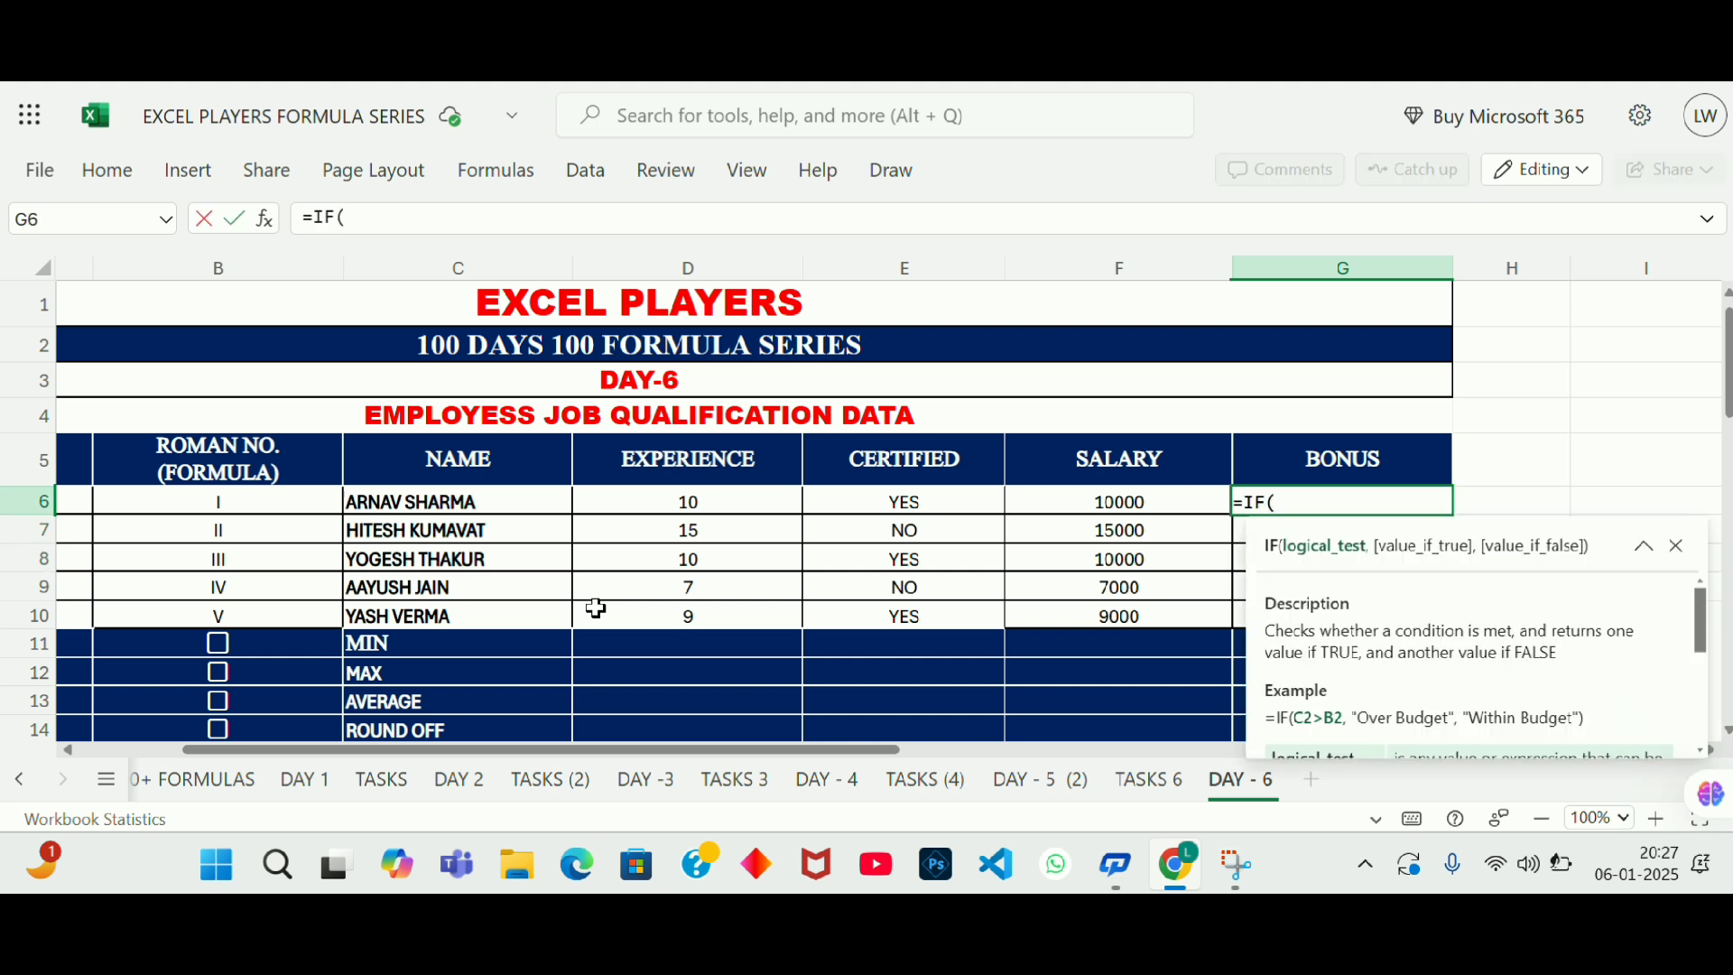
click(1127, 505)
text(>=20000)
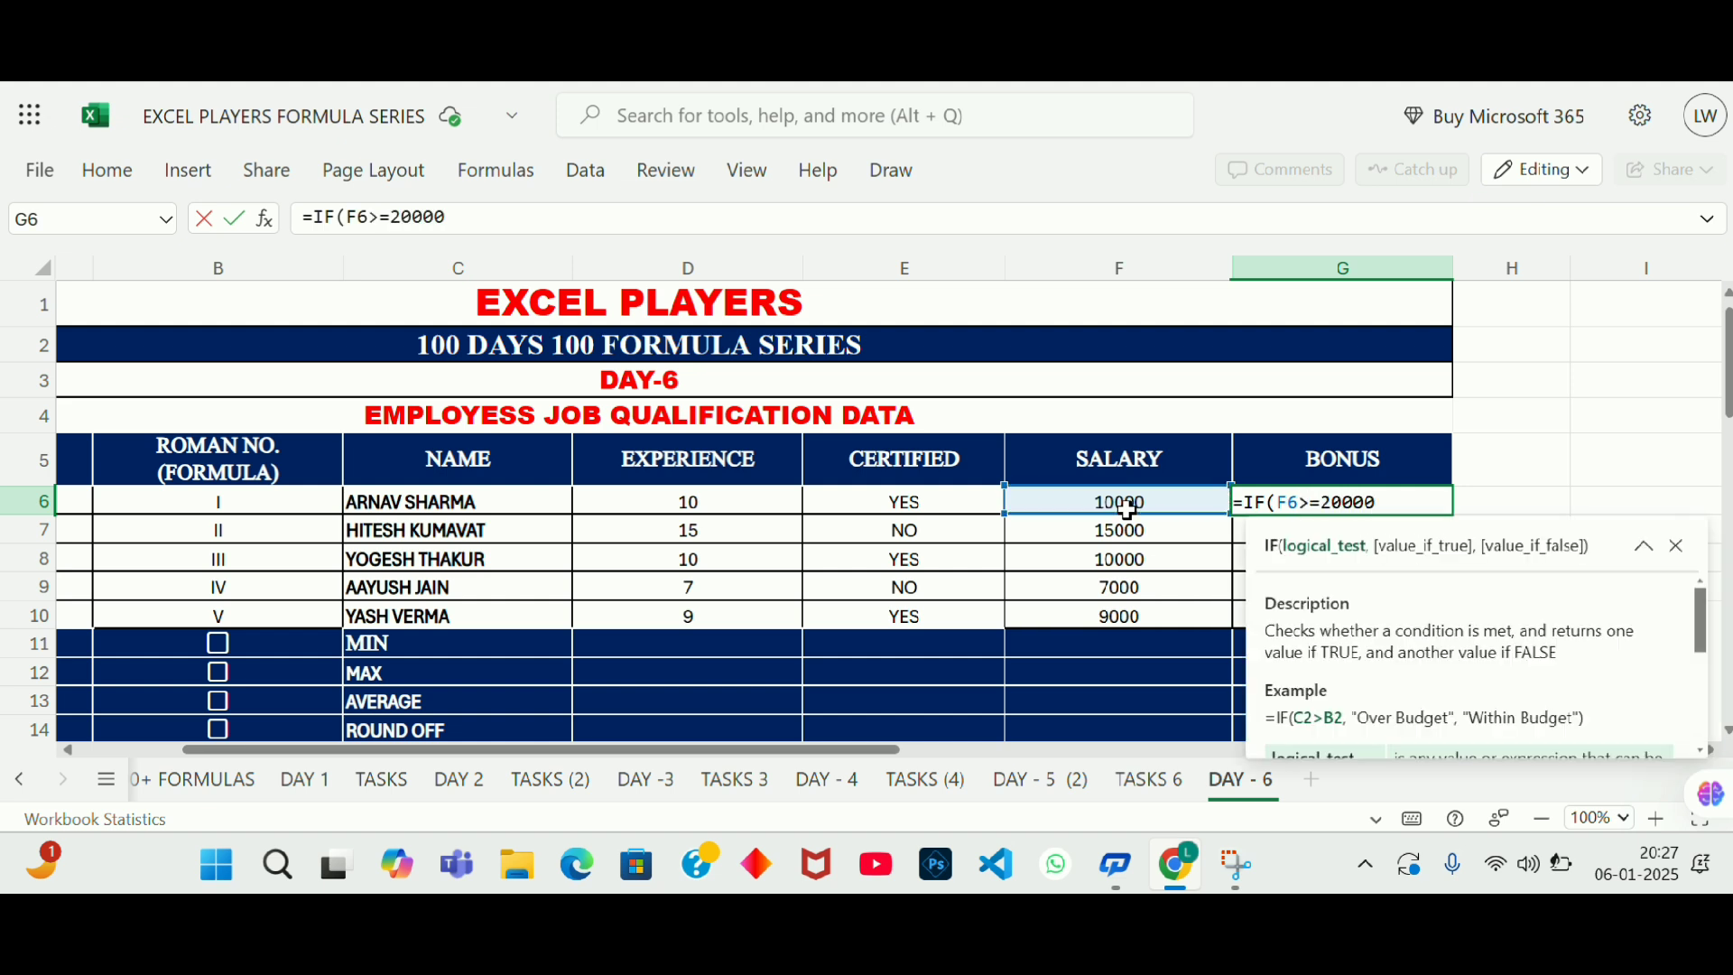
text(,1000,500)
key(Return)
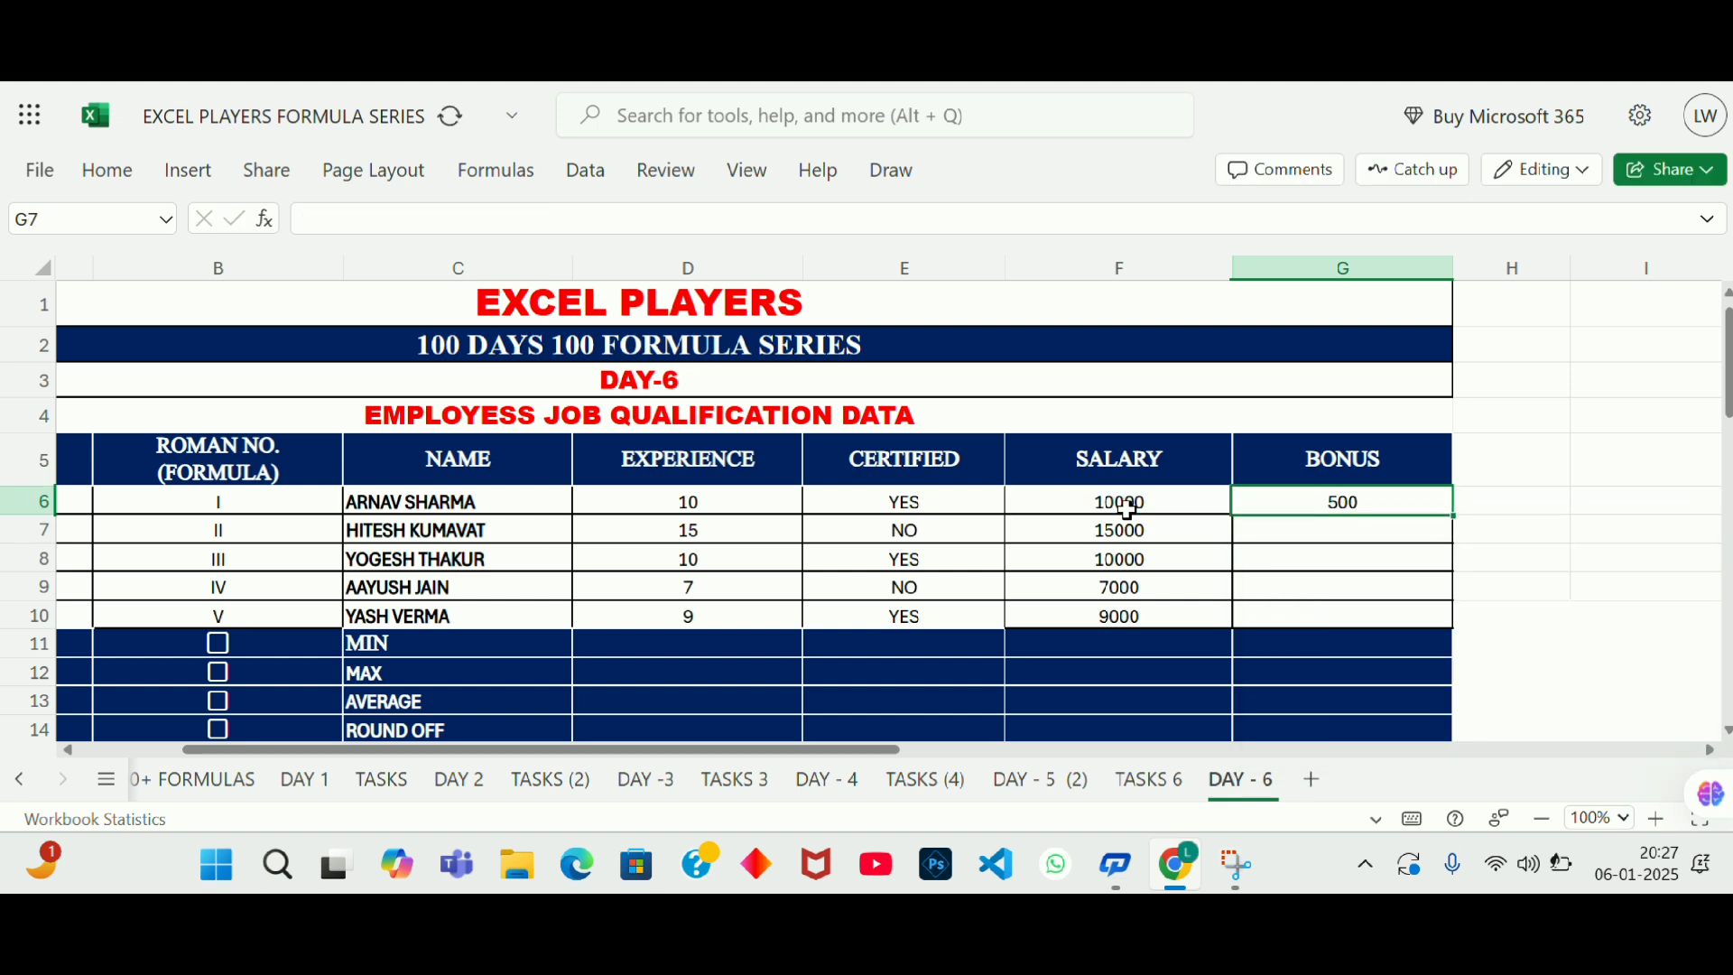
Step: Fill the bonus formula from G6 down to G10 for all employees
key(shift+Down)
key(shift+Down)
key(shift+Down)
key(shift+Down)
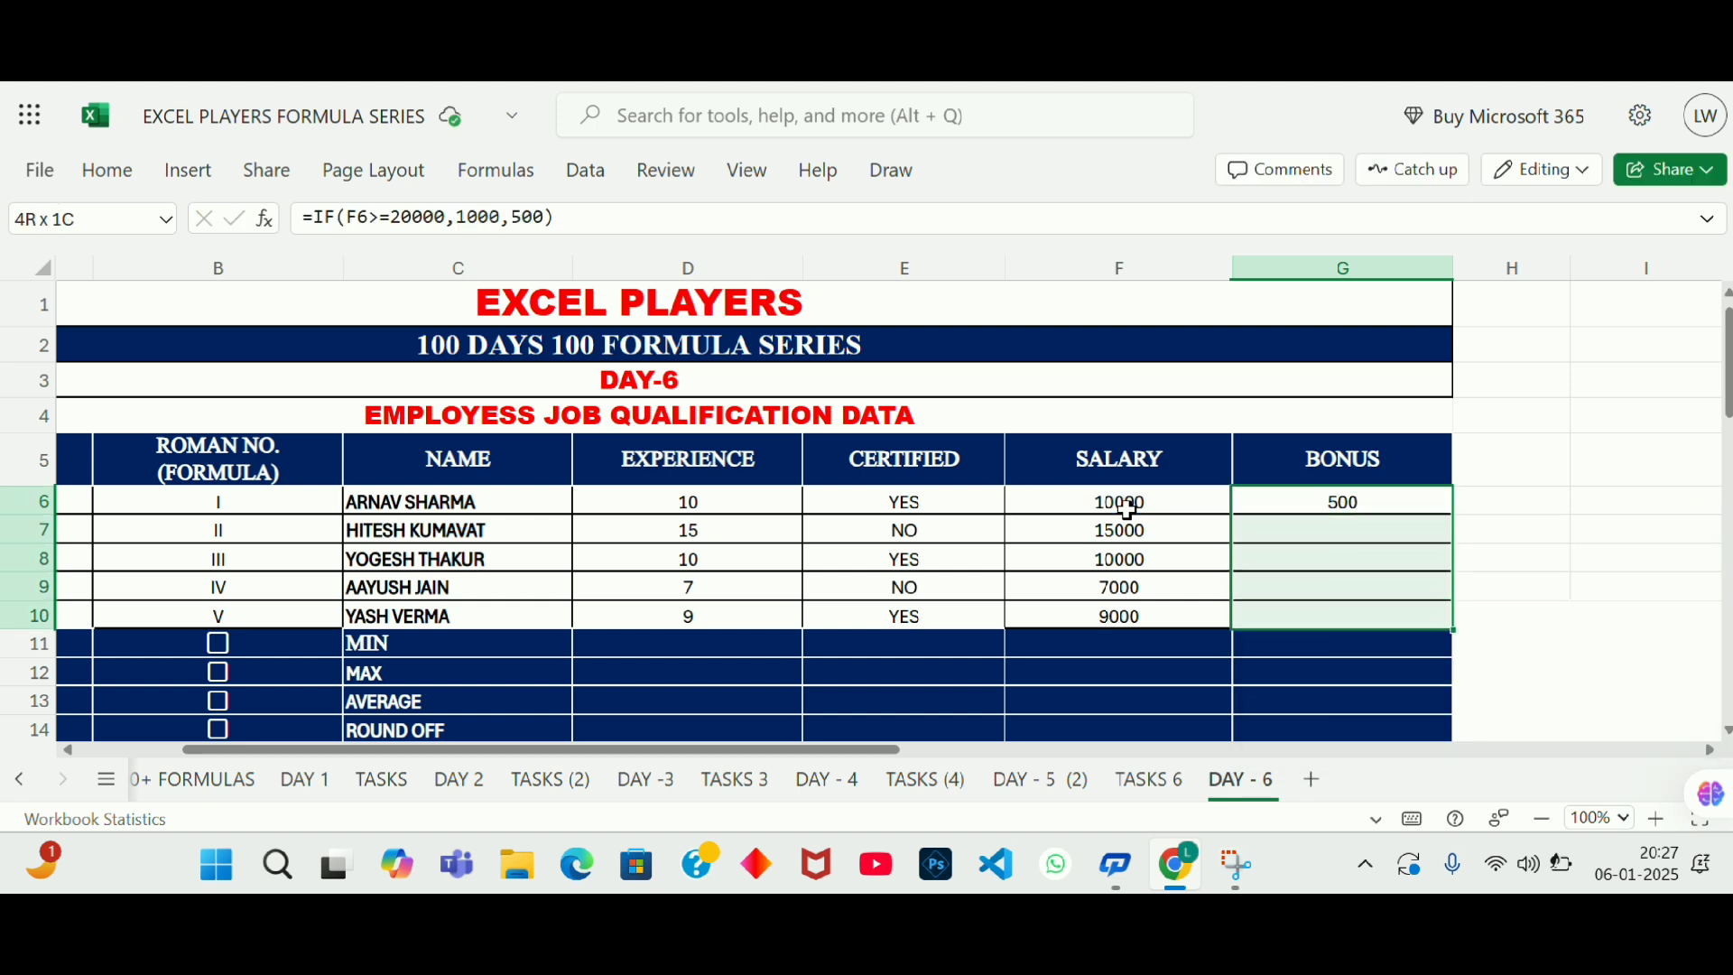
key(ctrl+d)
Step: Set the third employee's salary in F8 to 30000 to test the bonus formula
click(1128, 509)
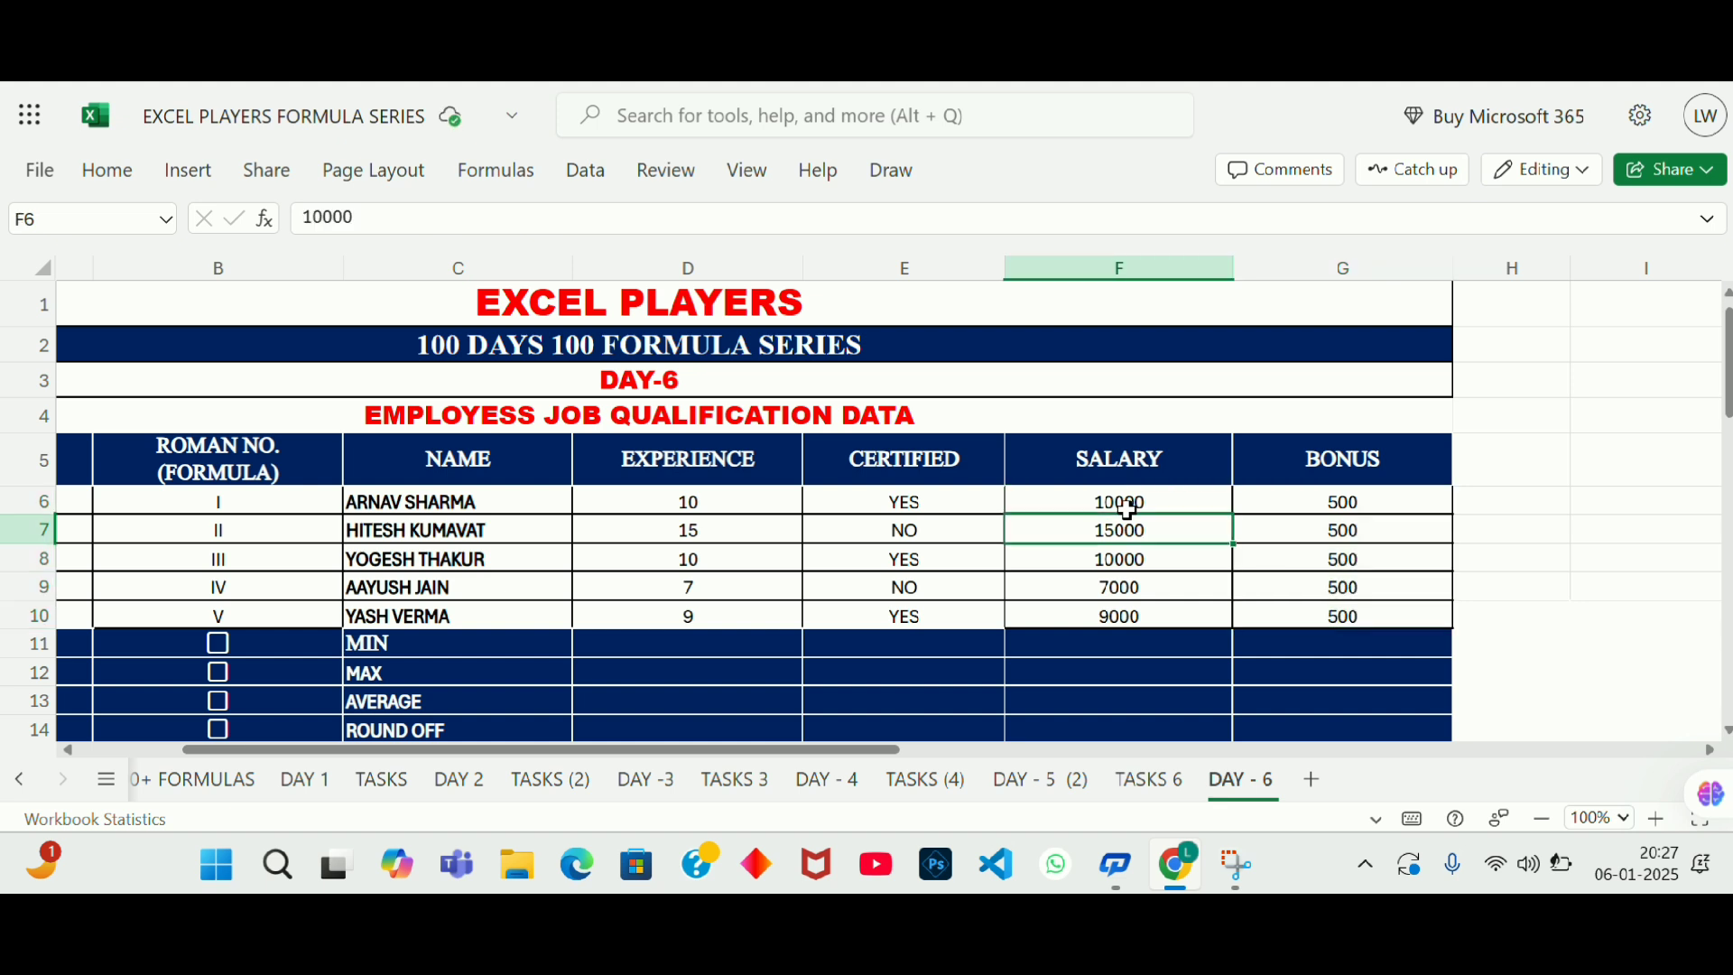
key(Down)
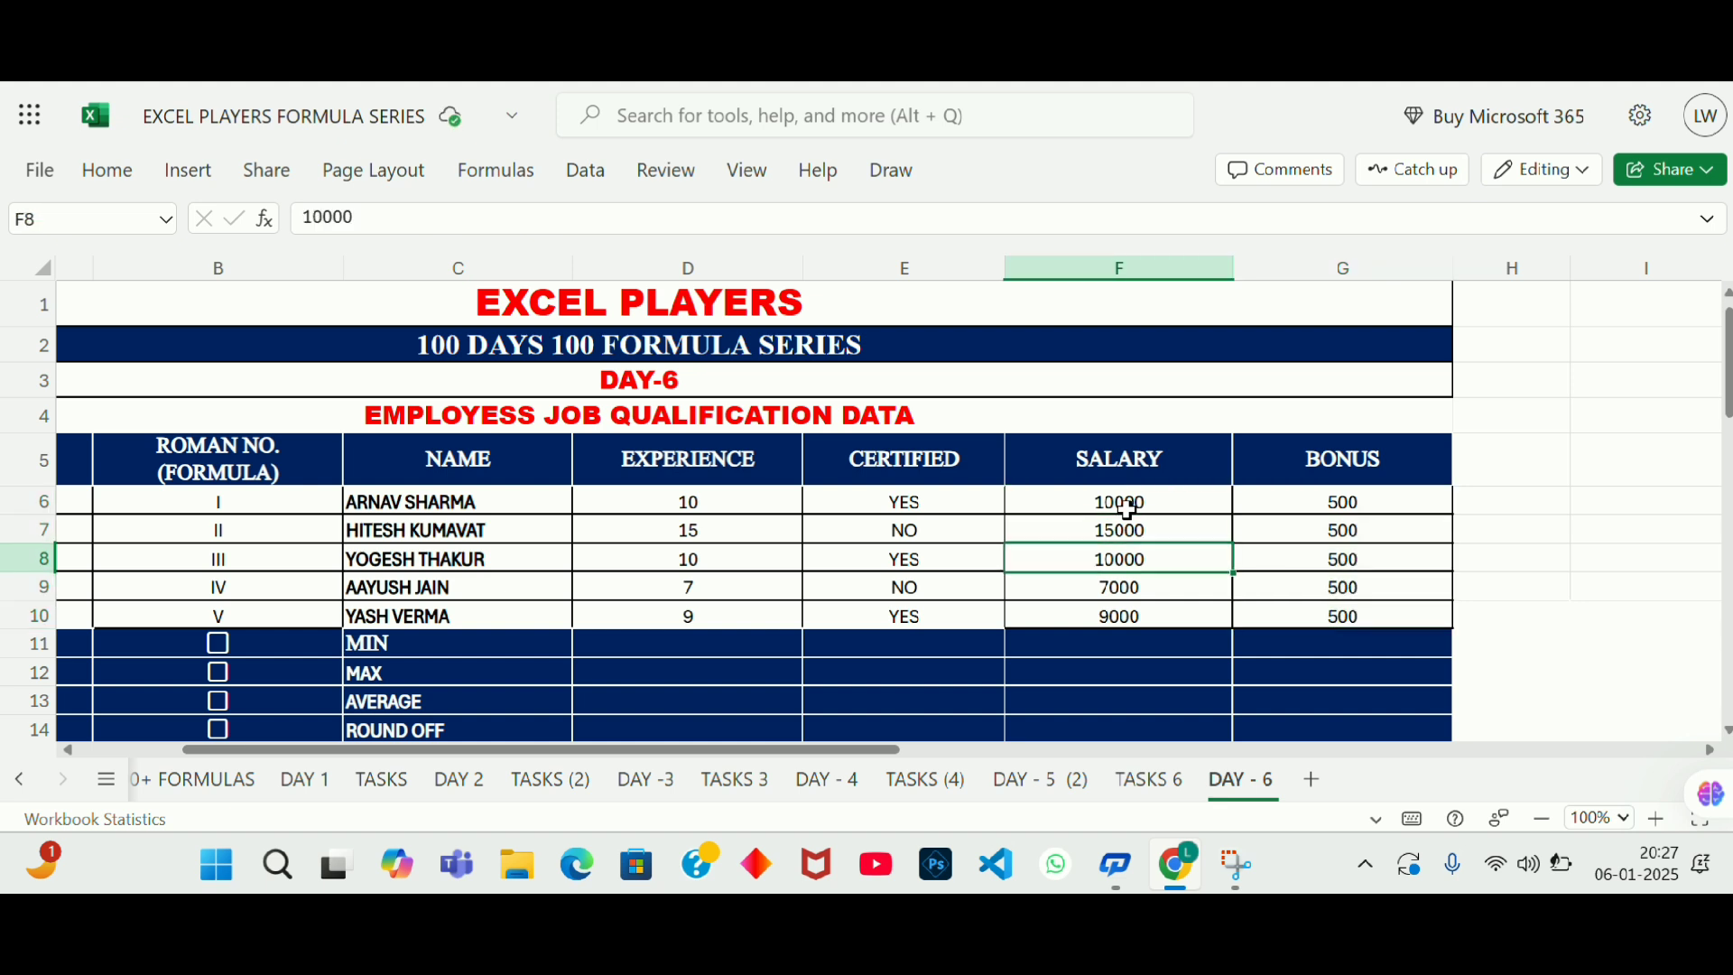
text(30000)
key(Return)
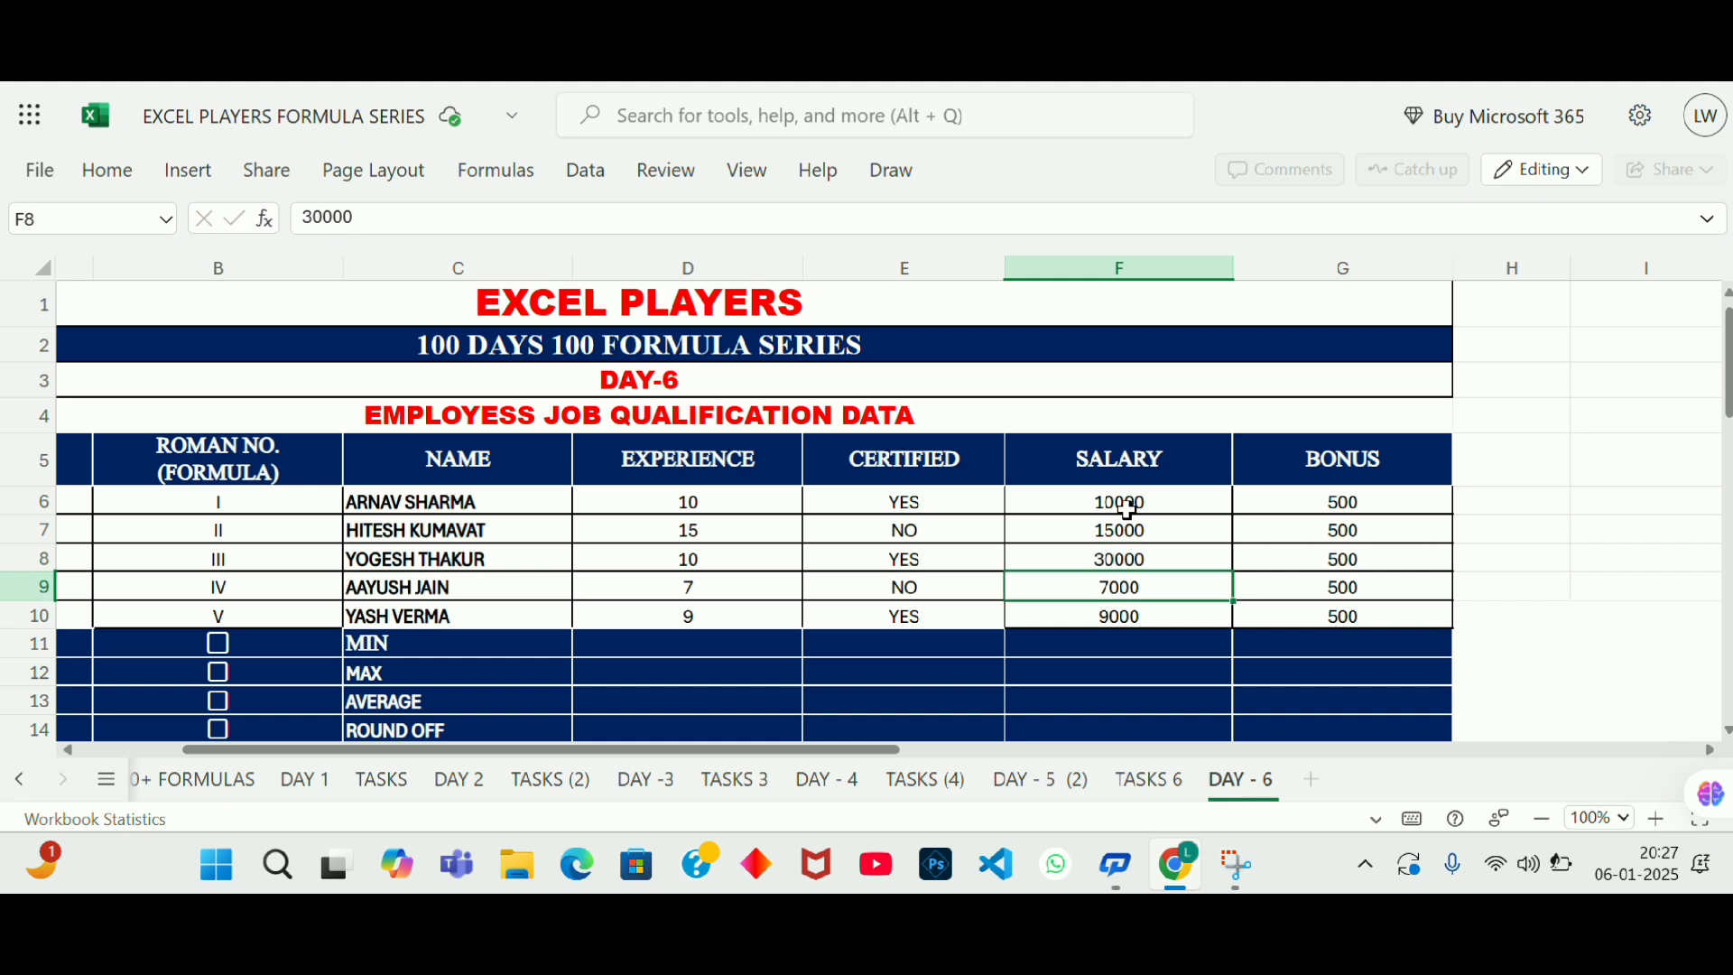
Step: Compare the salary in F8 with its bonus formula result in G8 and review the salary column
key(Up)
key(Right)
key(Right)
key(Left)
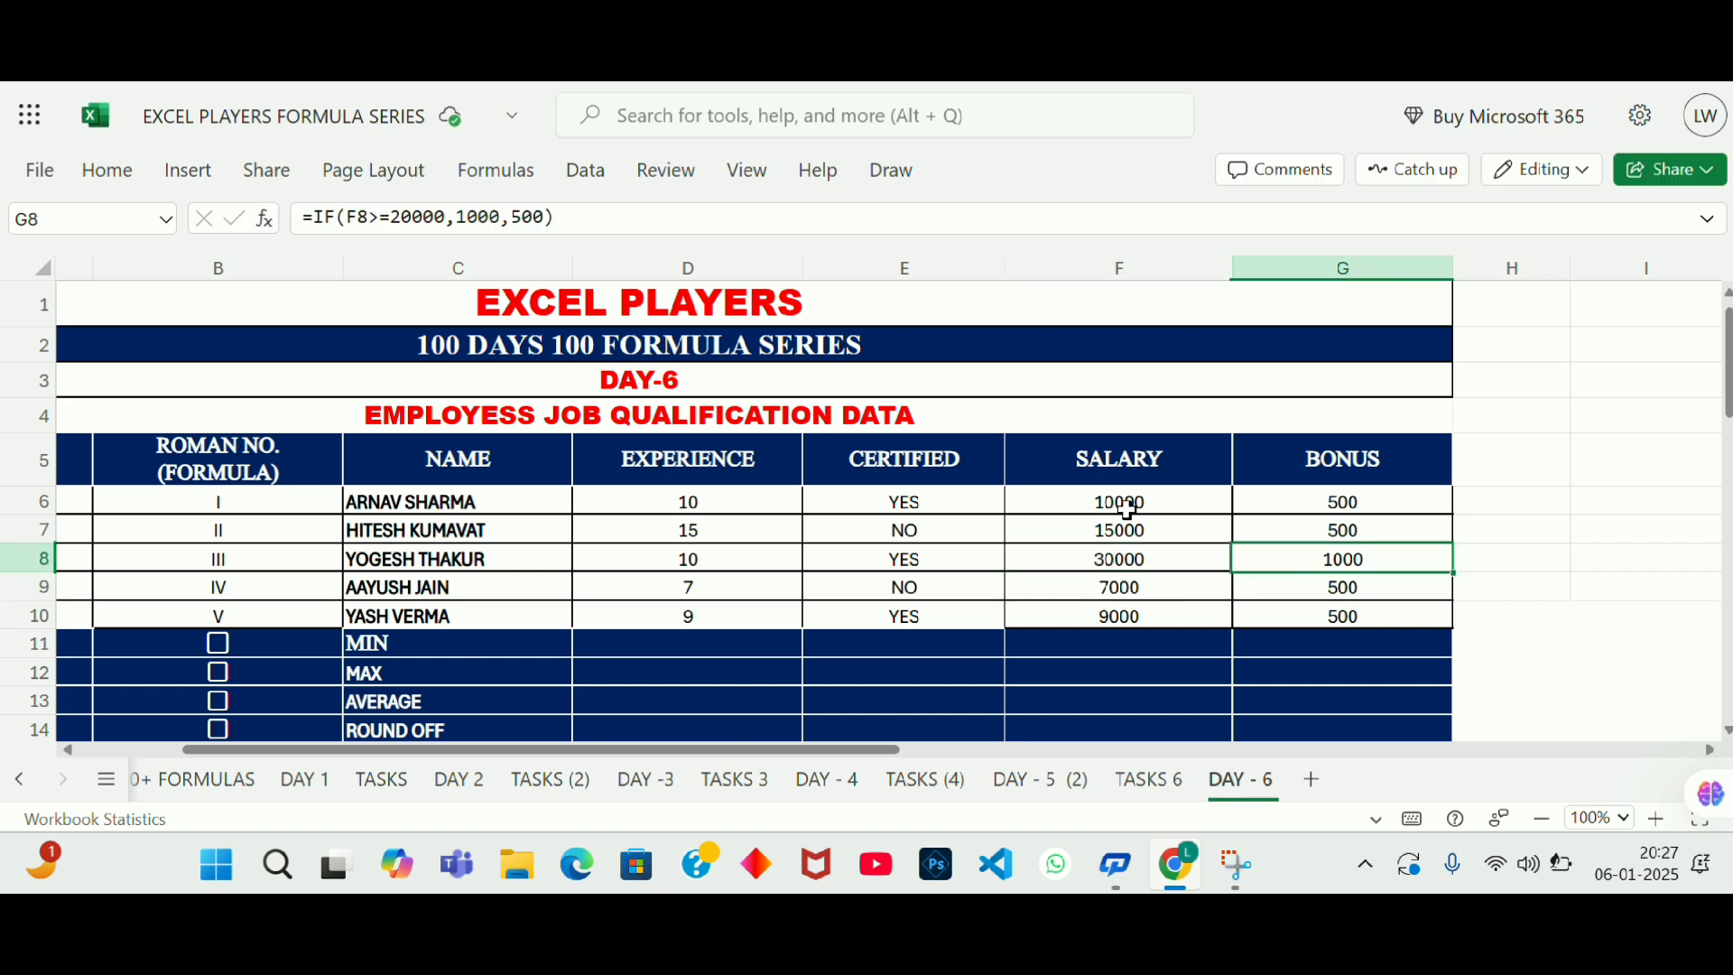
key(Left)
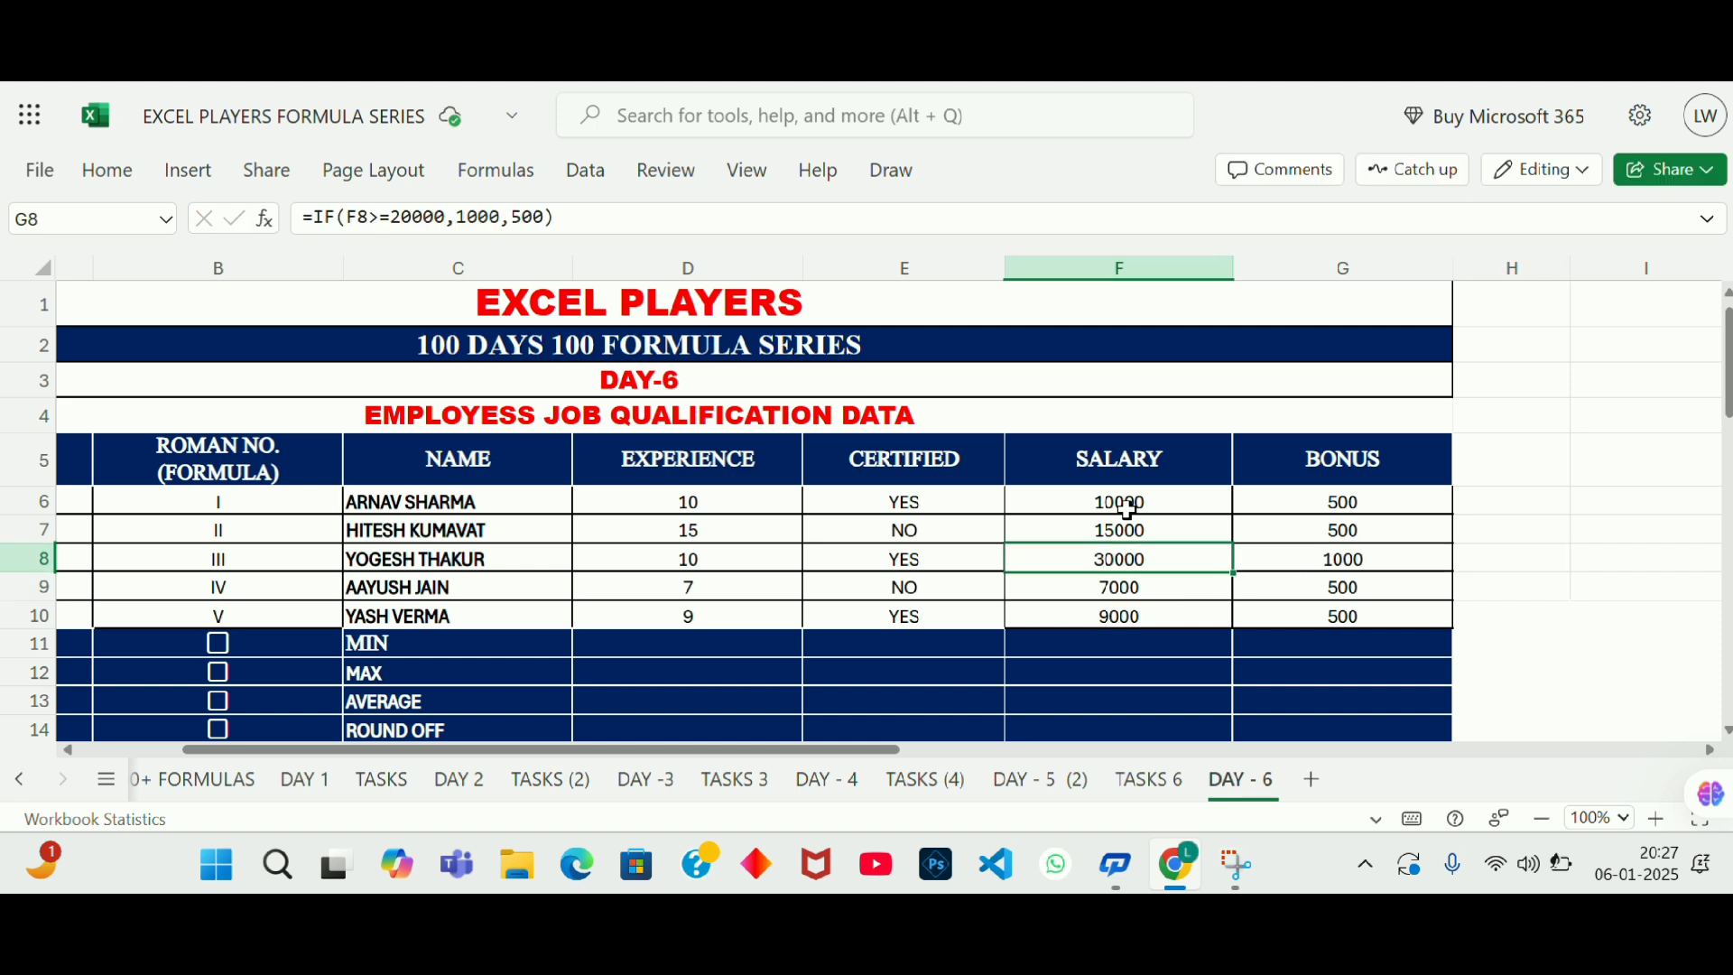
key(Up)
key(Up)
key(Up)
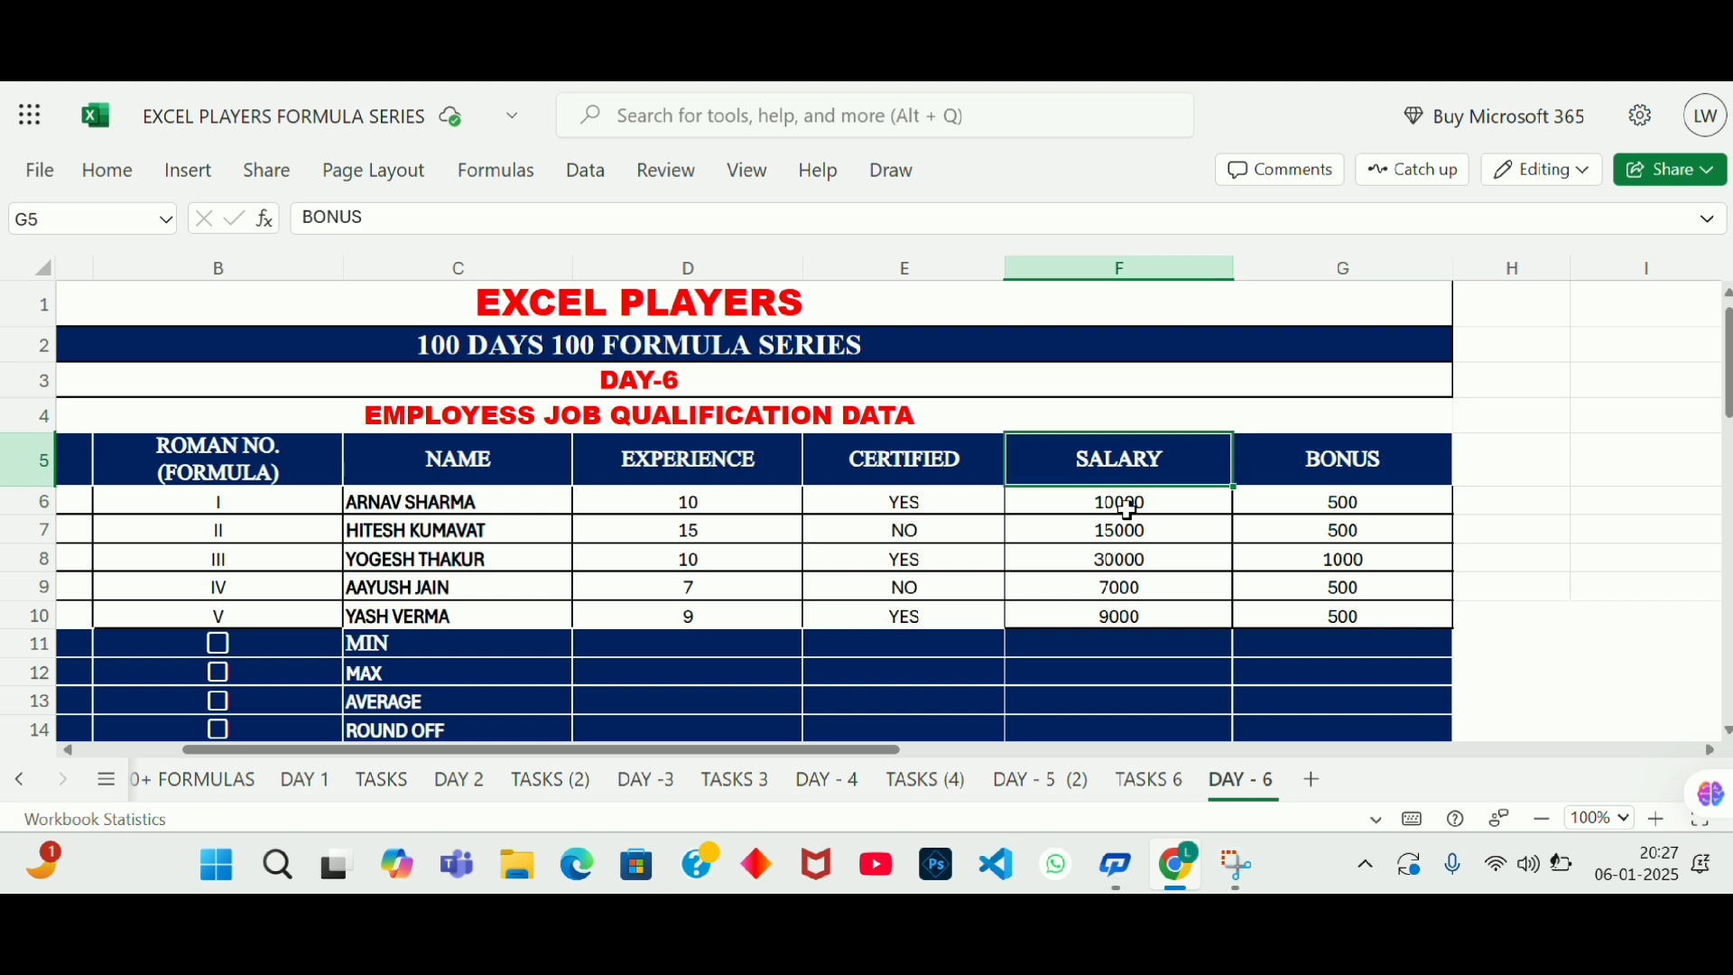
Step: Enter =MIN(D6:D10) in D11 using the suggested range for the minimum experience, and check the formula
key(Home)
key(Down)
key(Down)
key(Down)
key(Down)
key(Down)
key(Down)
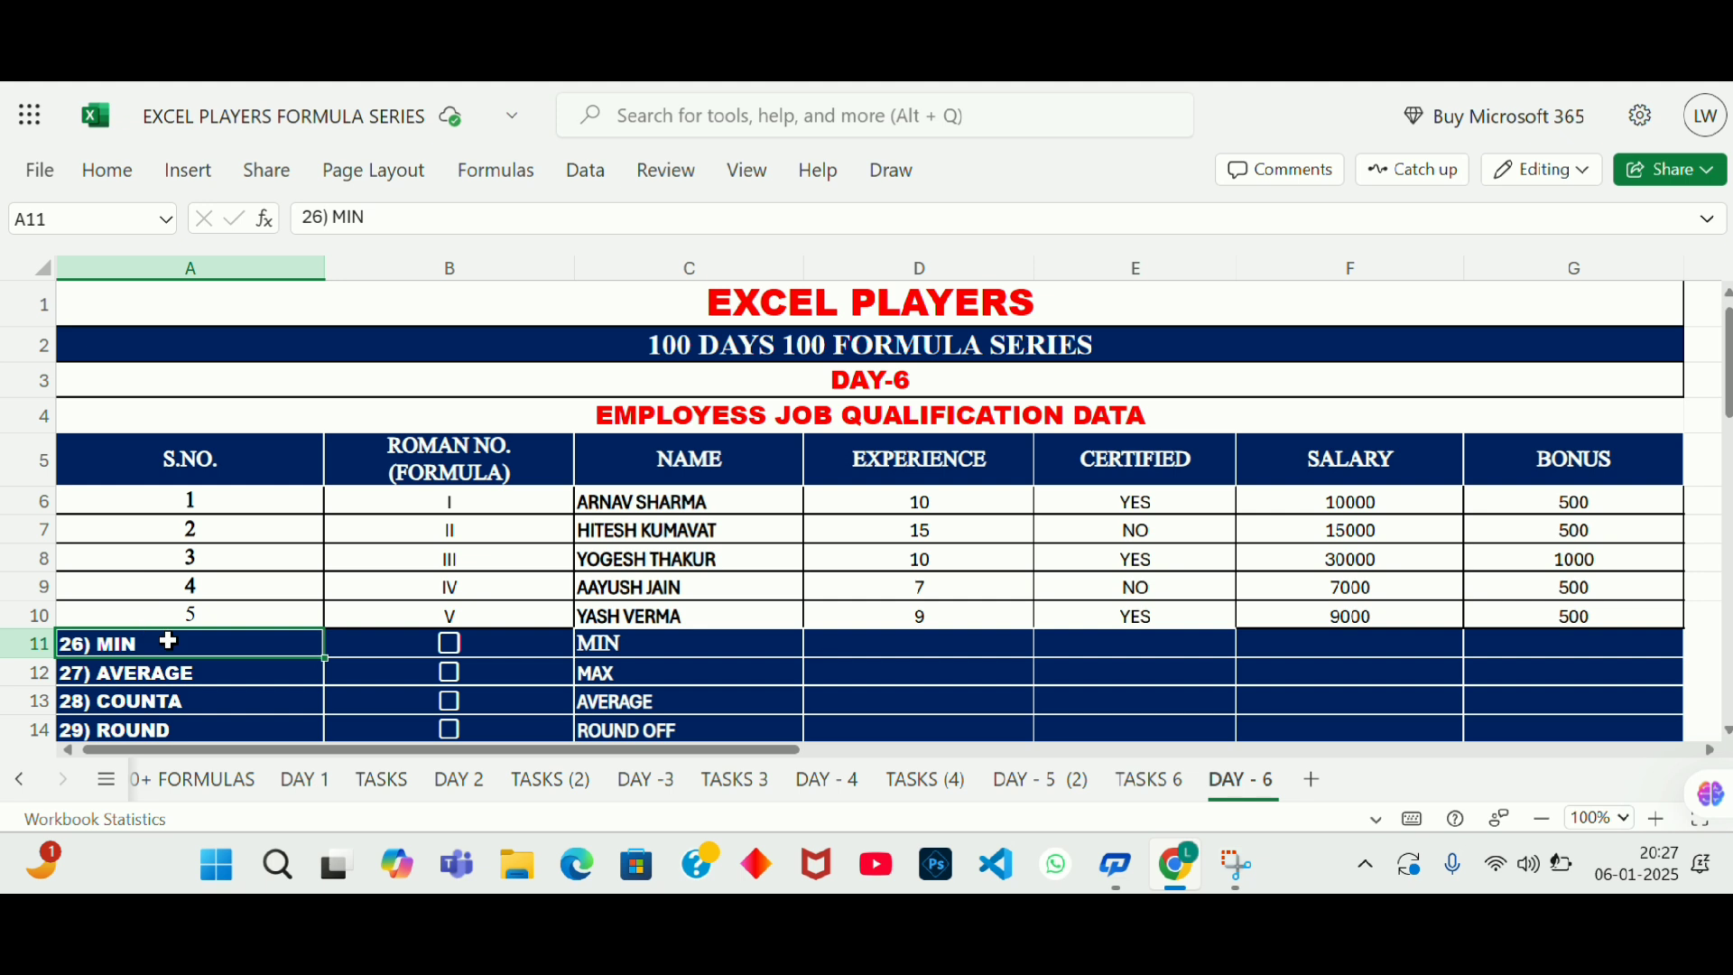
click(991, 650)
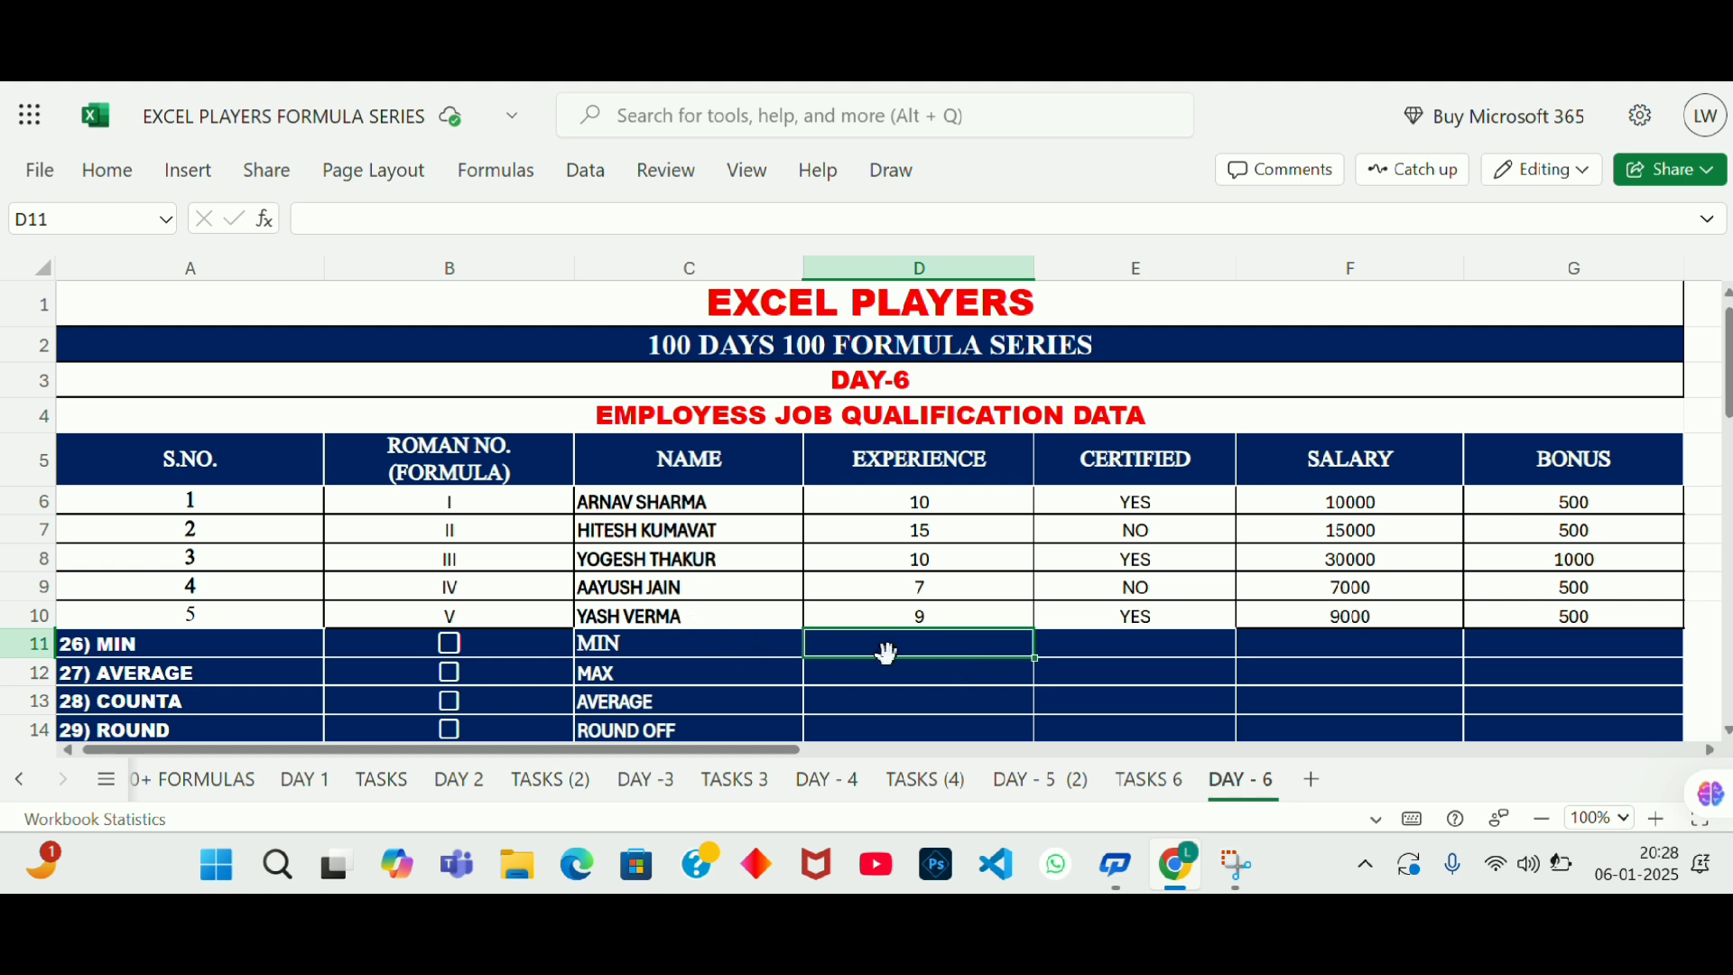
text(=MIN)
key(Tab)
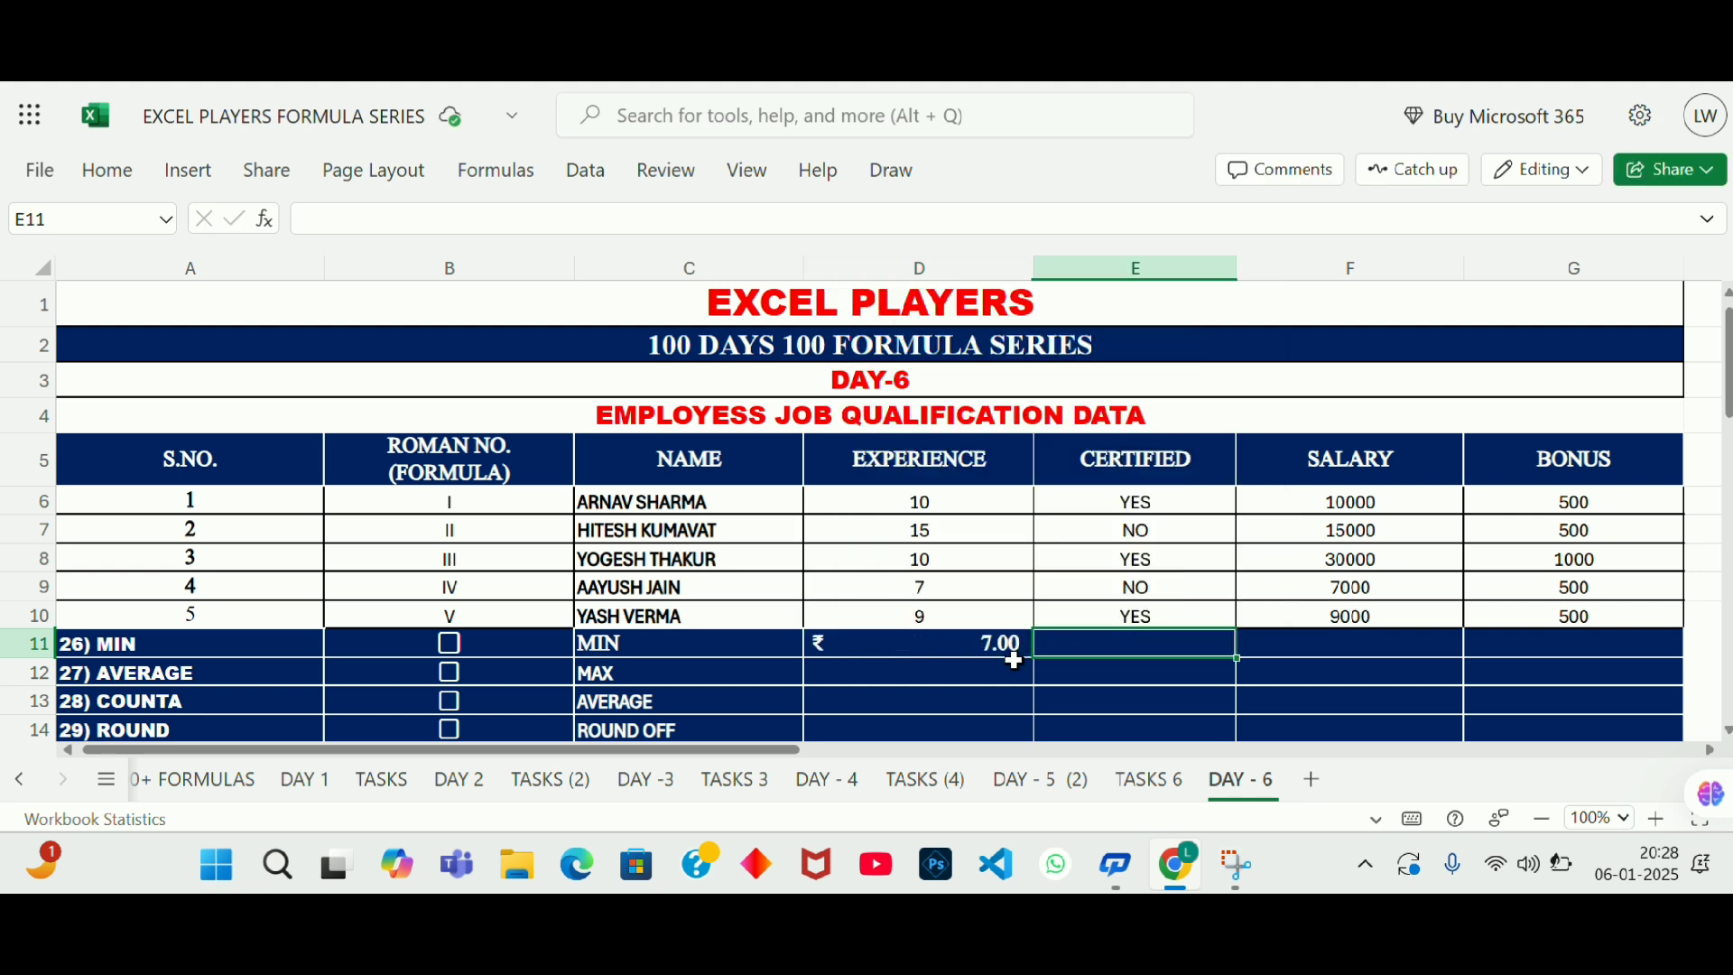
click(987, 639)
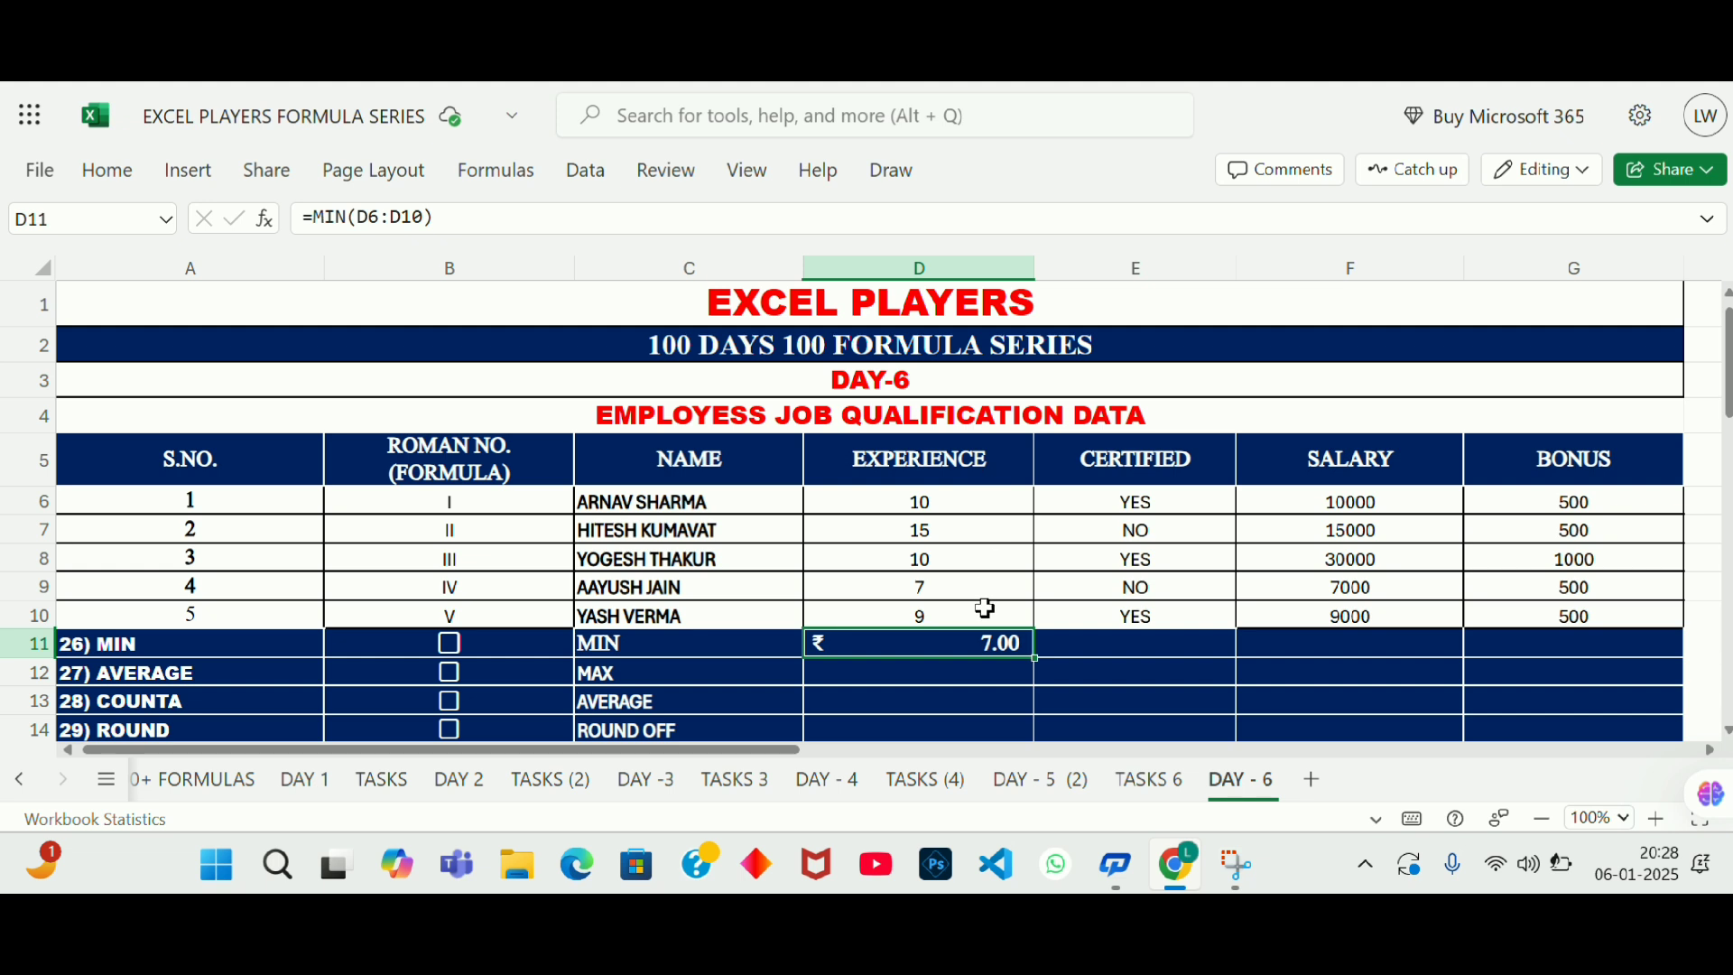
click(964, 681)
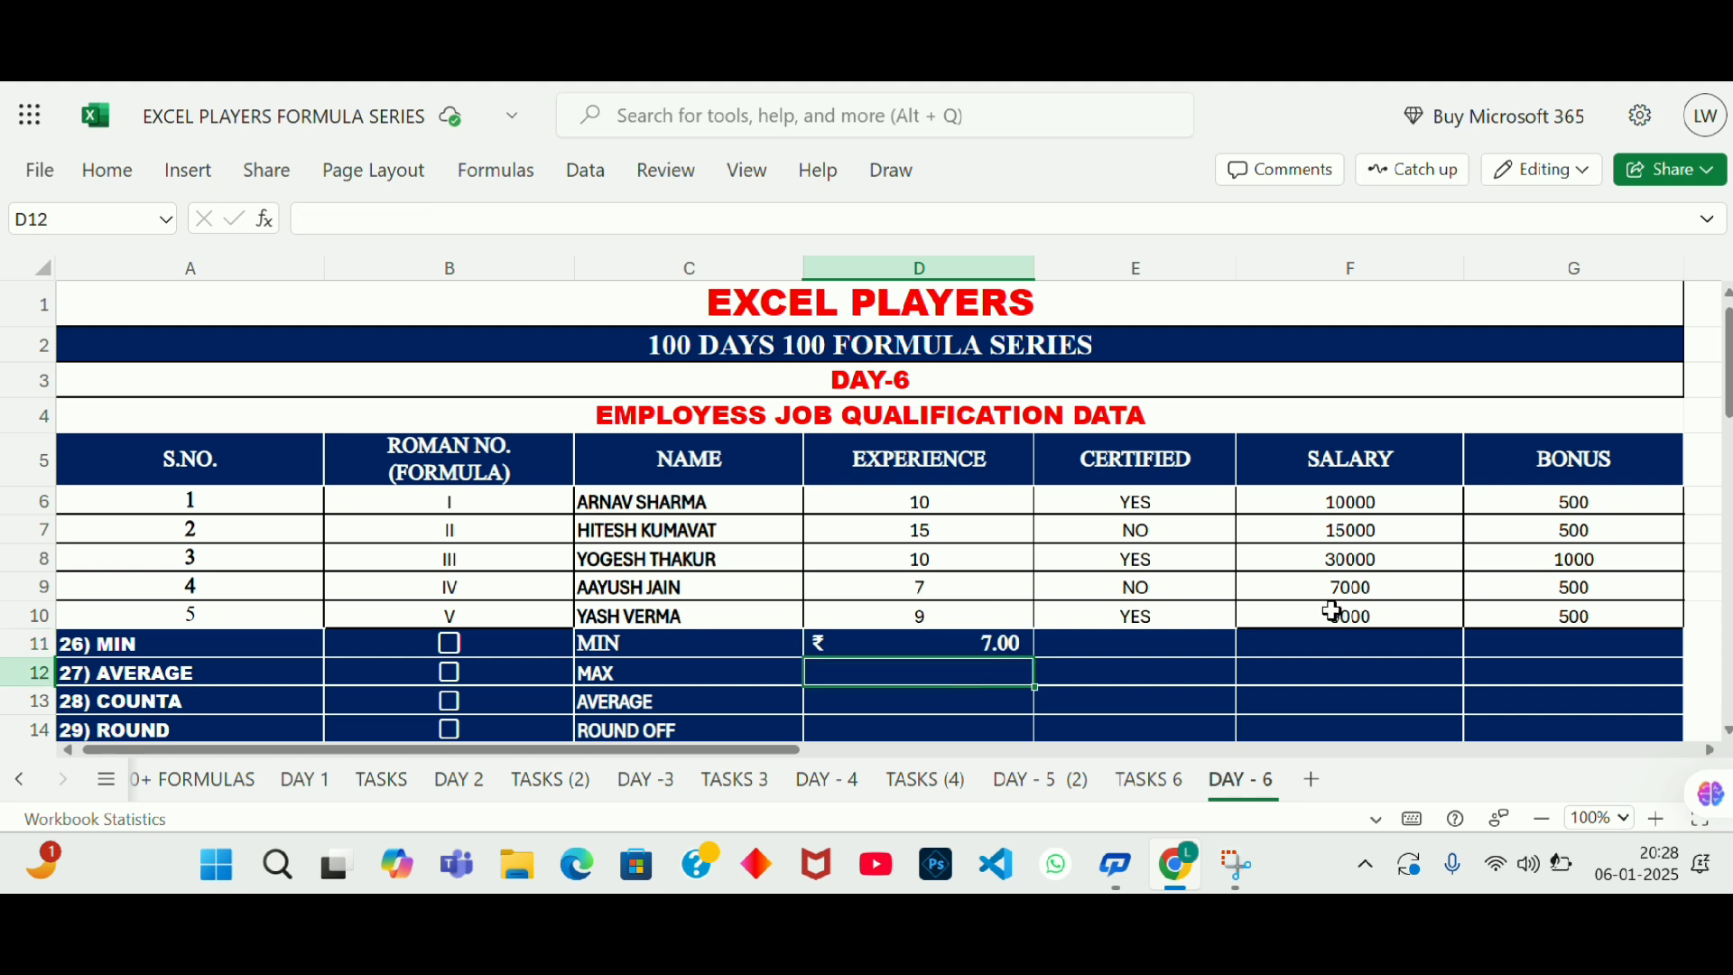
Step: Re-enter the minimum experience formula =MIN(D6:D10) in D11 by selecting the range manually, and check the matching employee in row 9
double_click(967, 642)
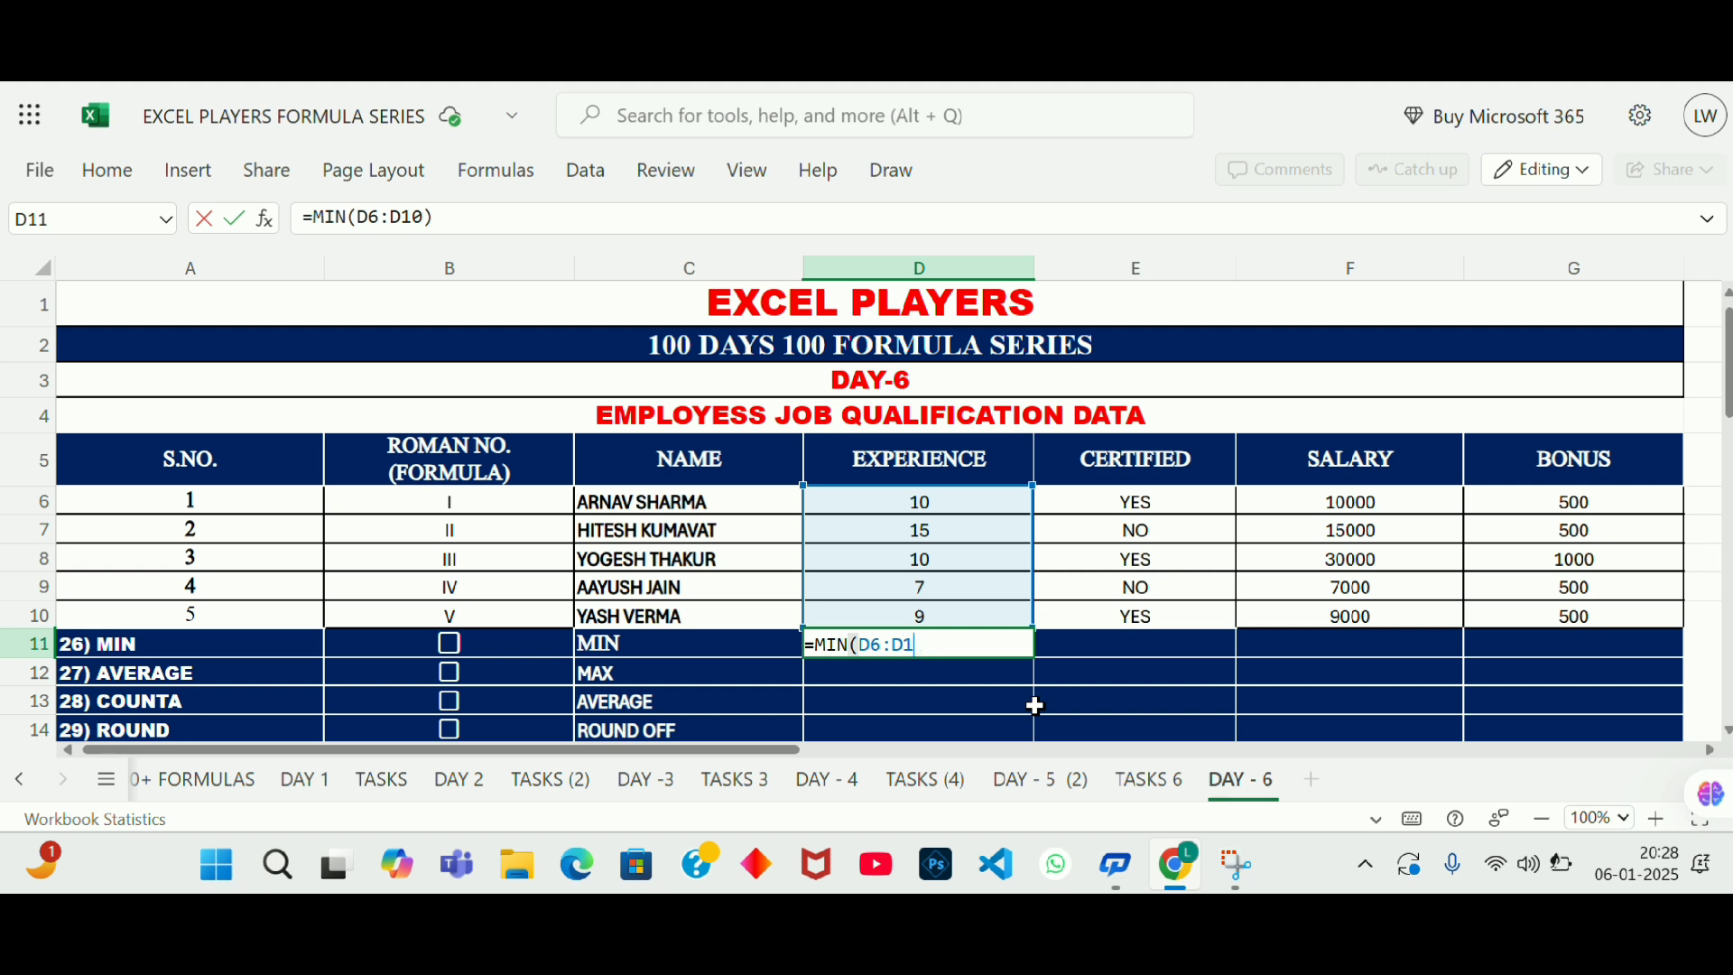
key(Return)
key(Up)
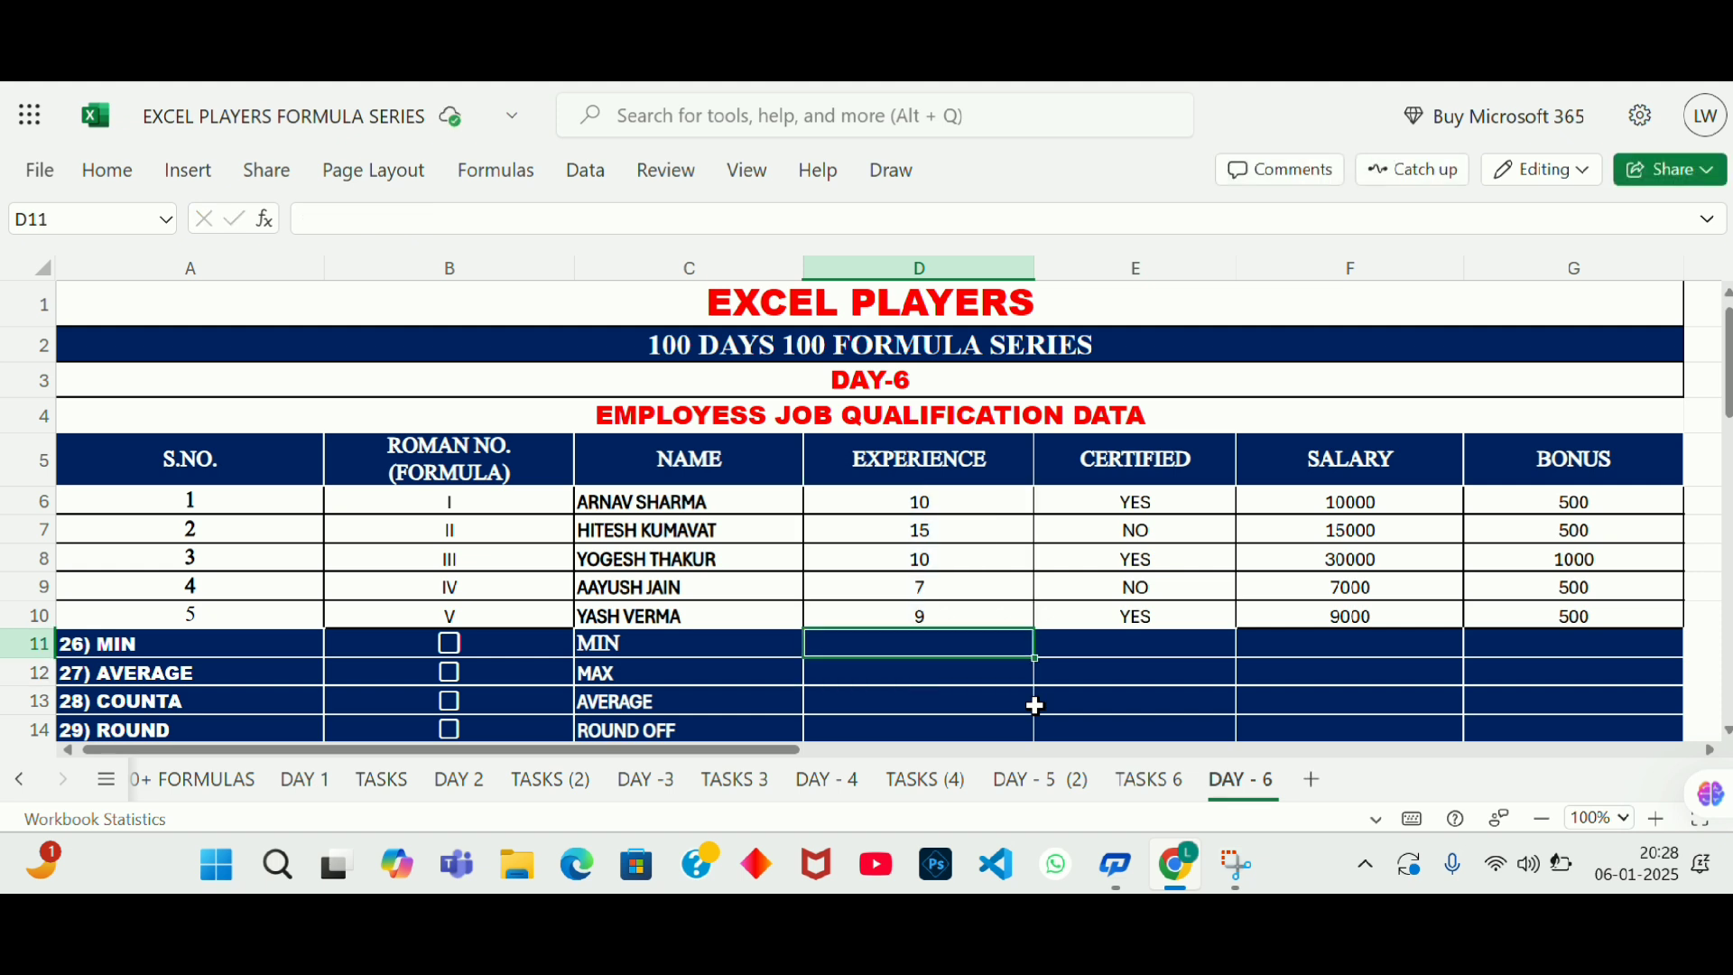
text(=MIN)
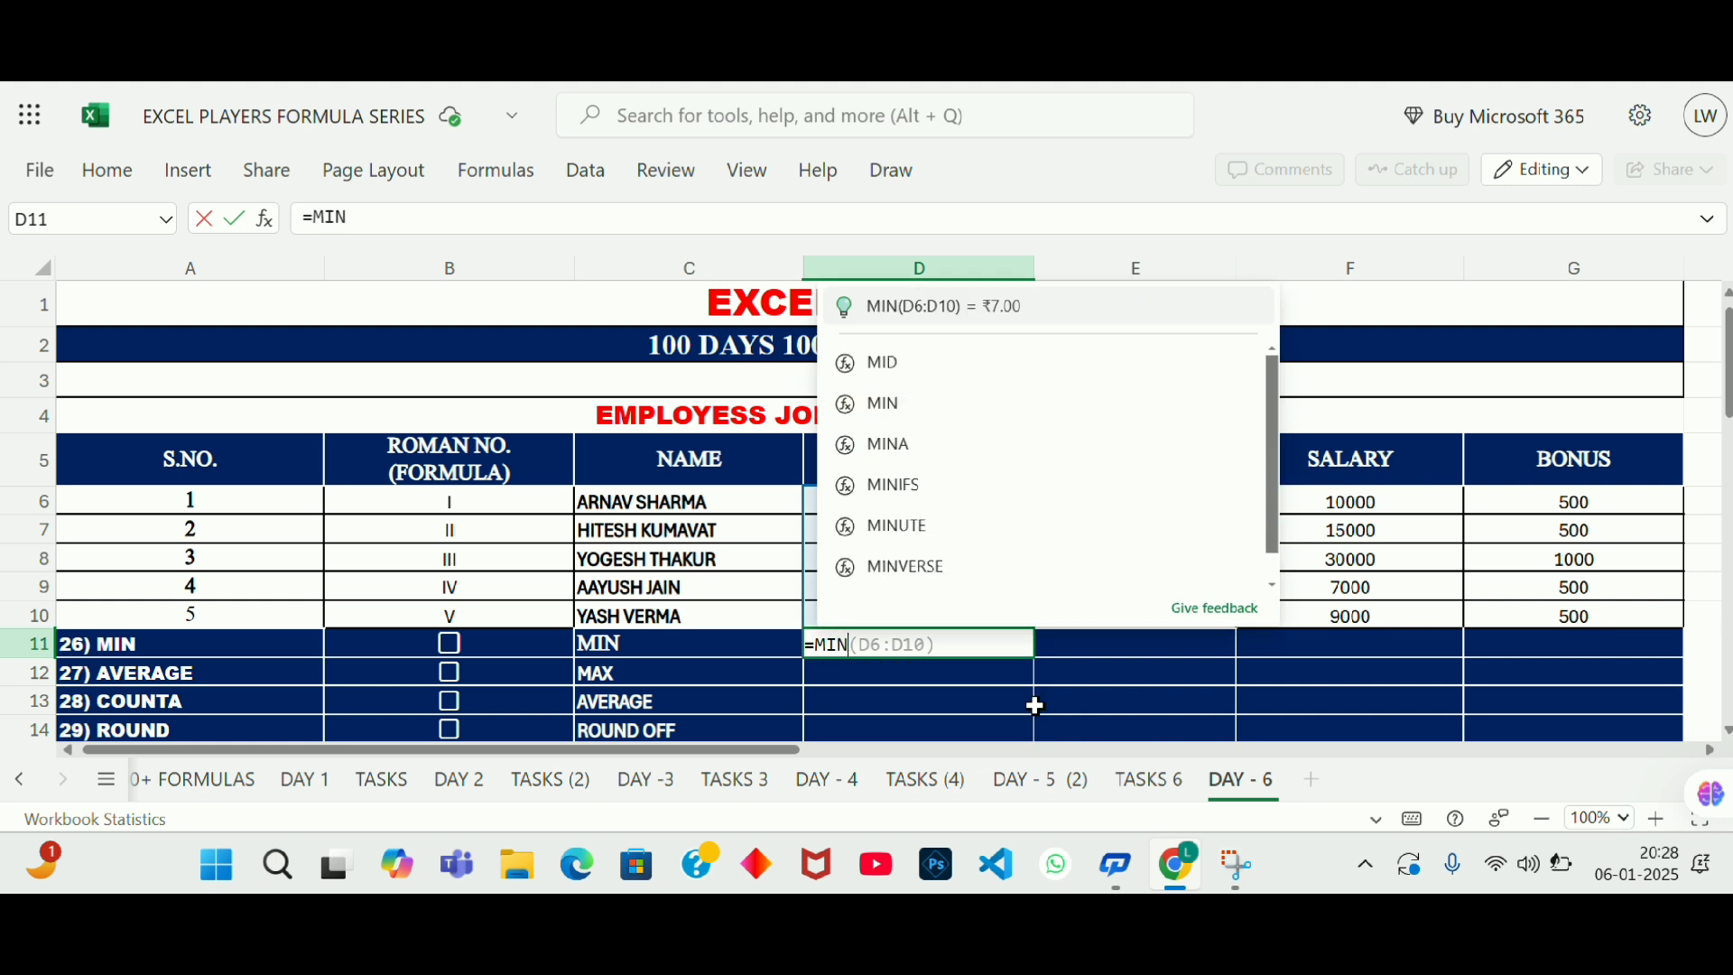
text(()
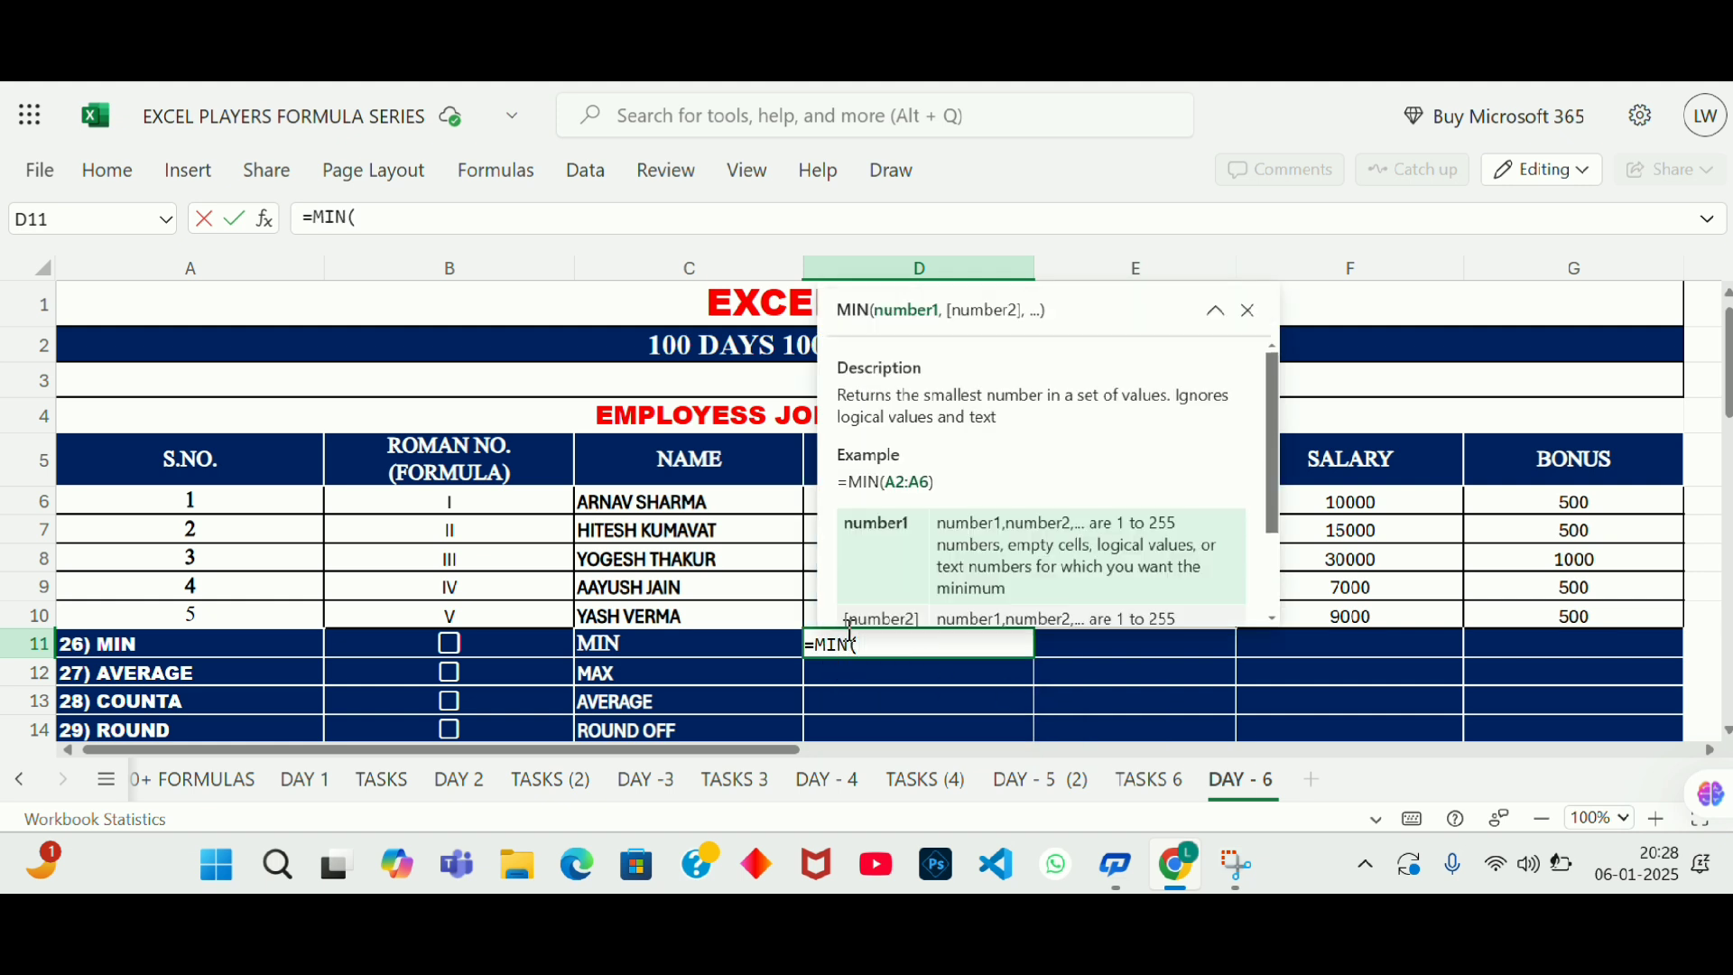
drag(817, 503, 824, 608)
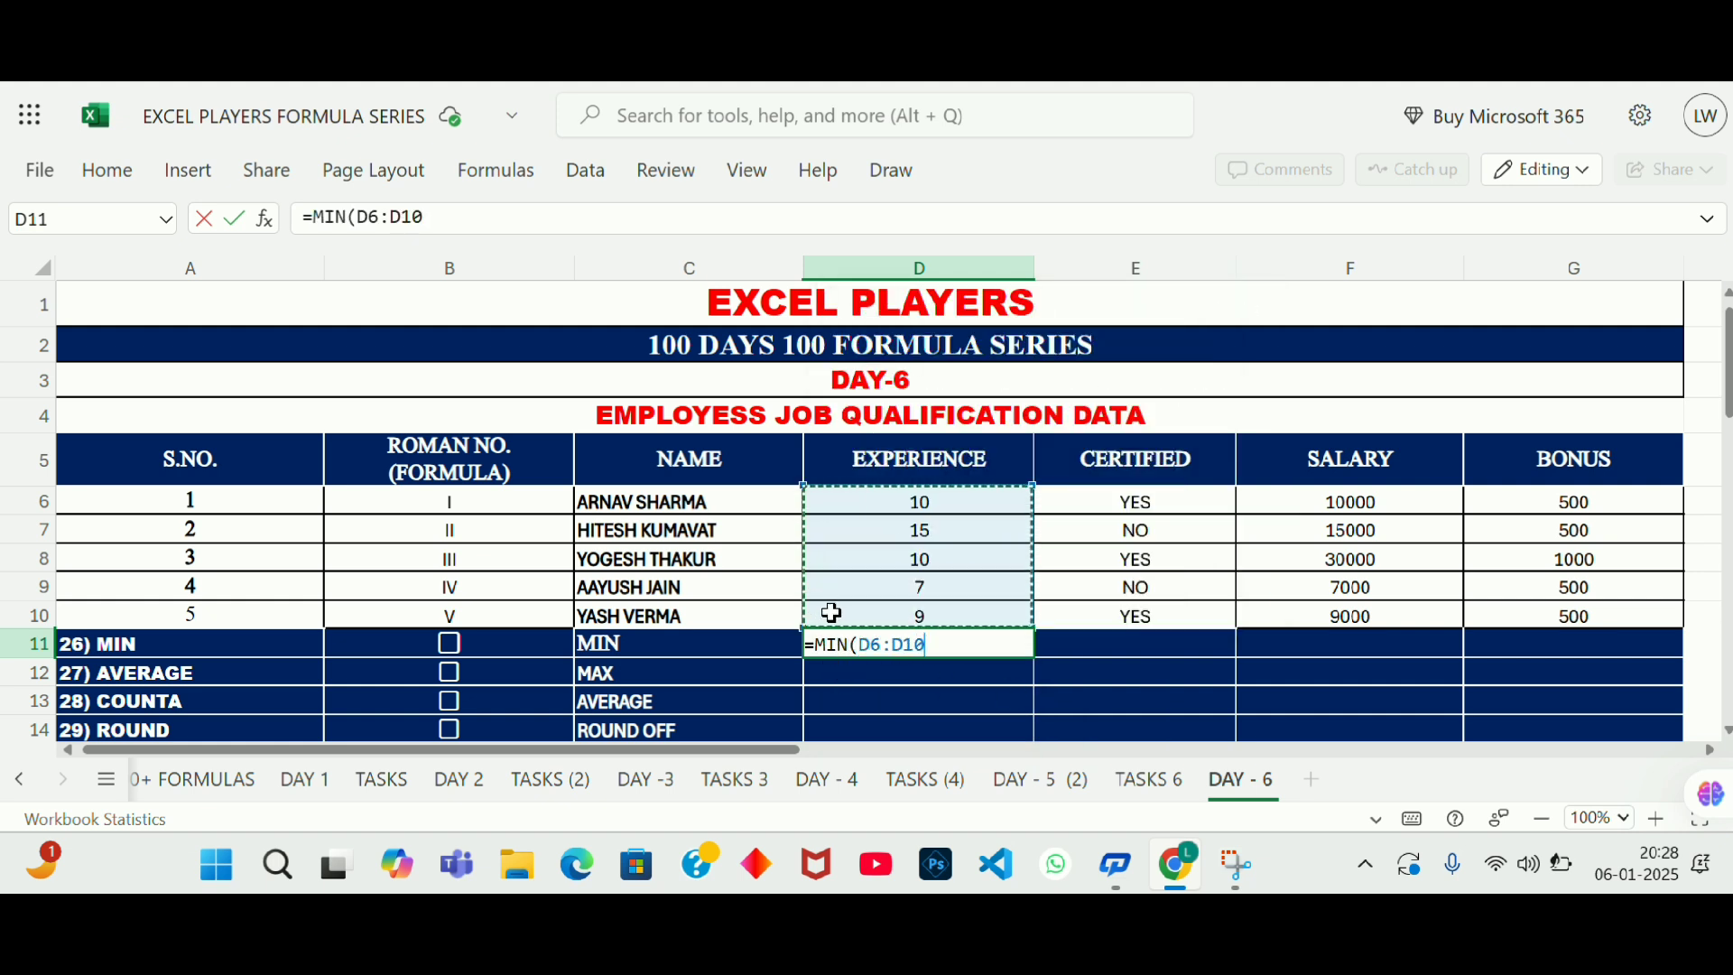
key(Return)
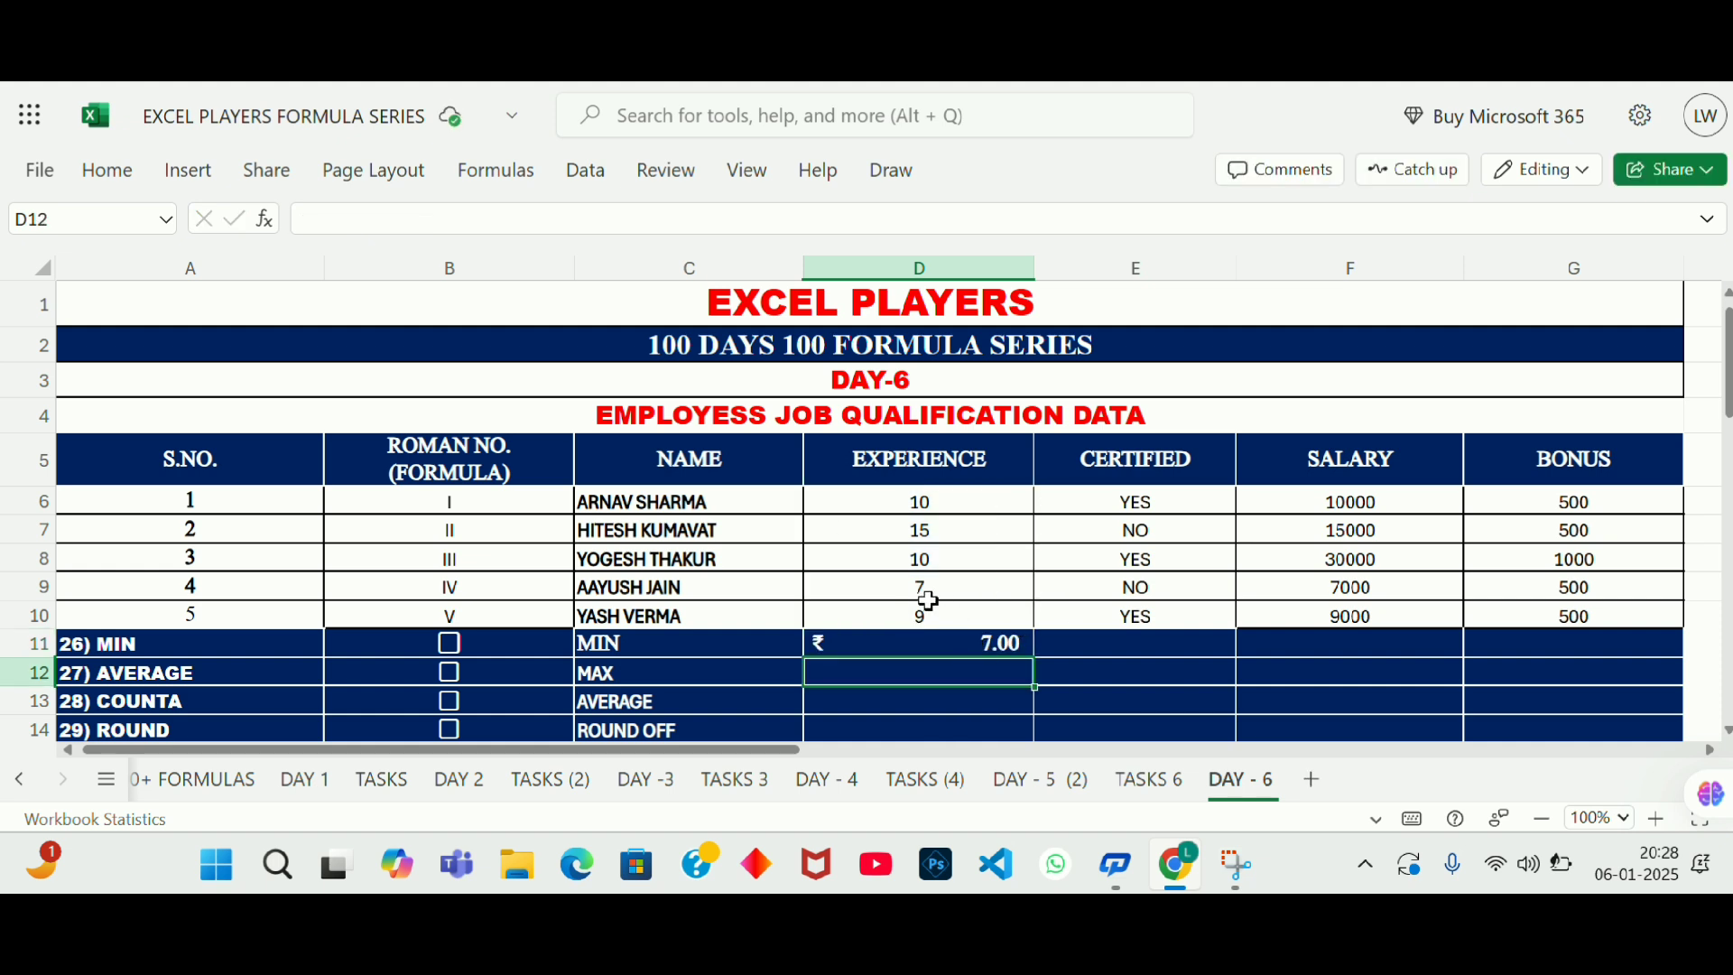
click(835, 593)
drag(836, 594, 735, 588)
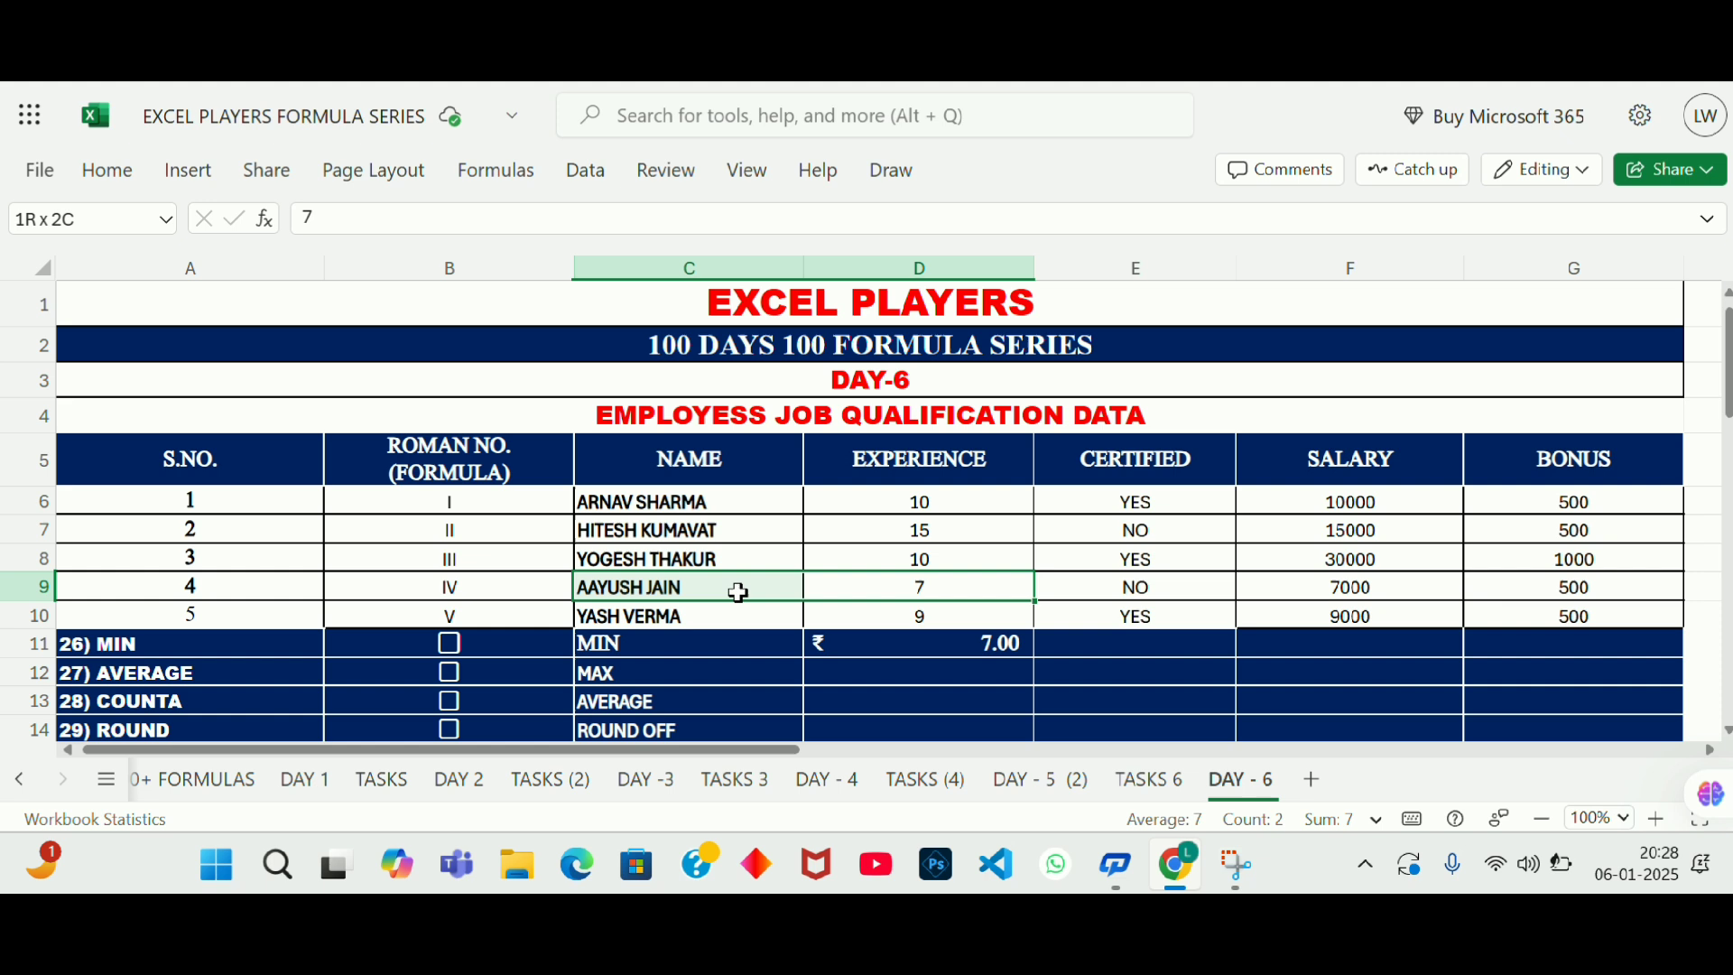
Step: Calculate the maximum experience in D12 with =MAX(D6:D10)
click(910, 673)
text(=)
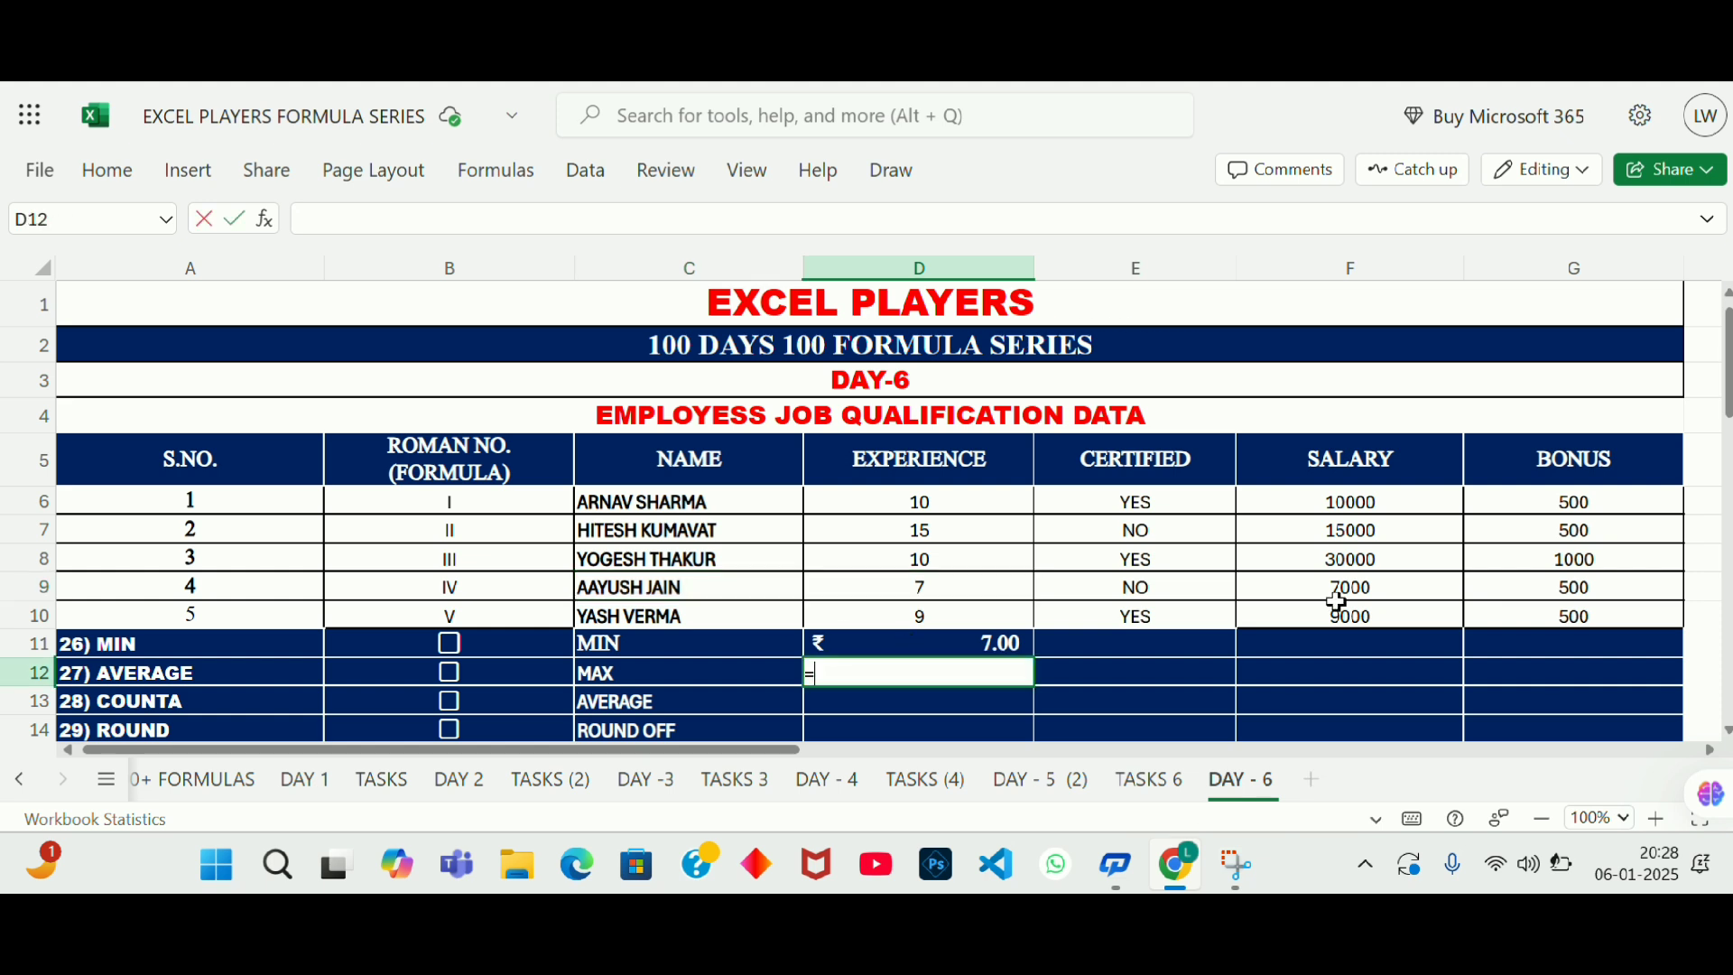
text(MAX)
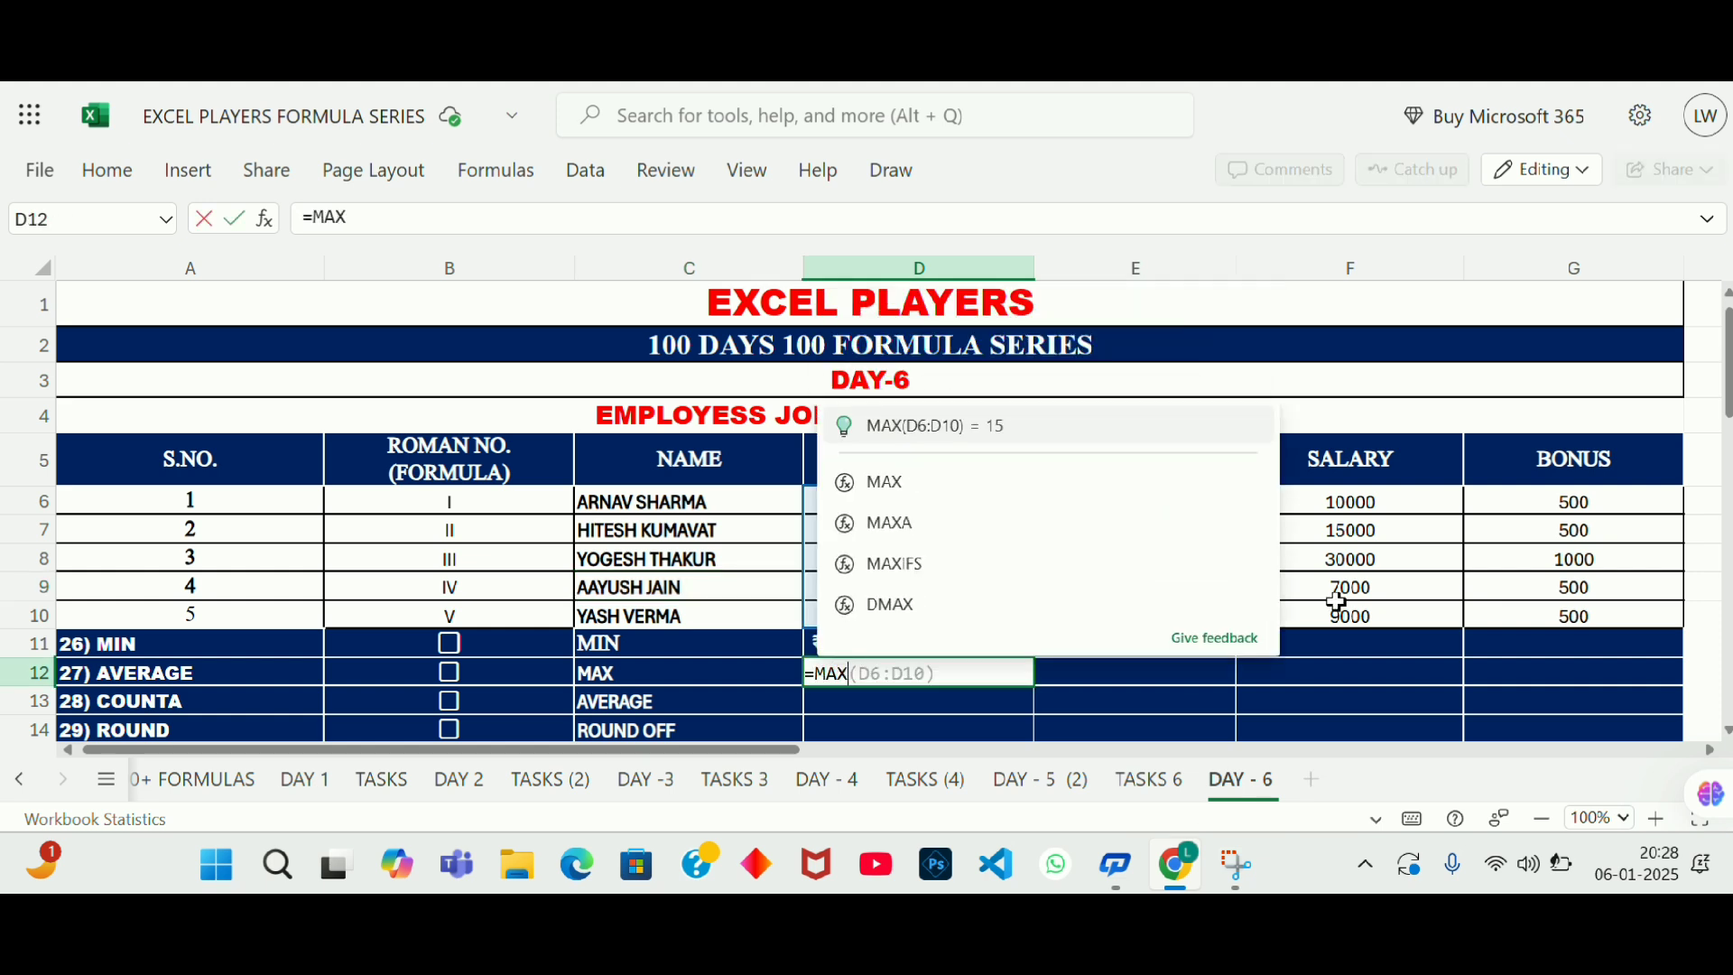
text(()
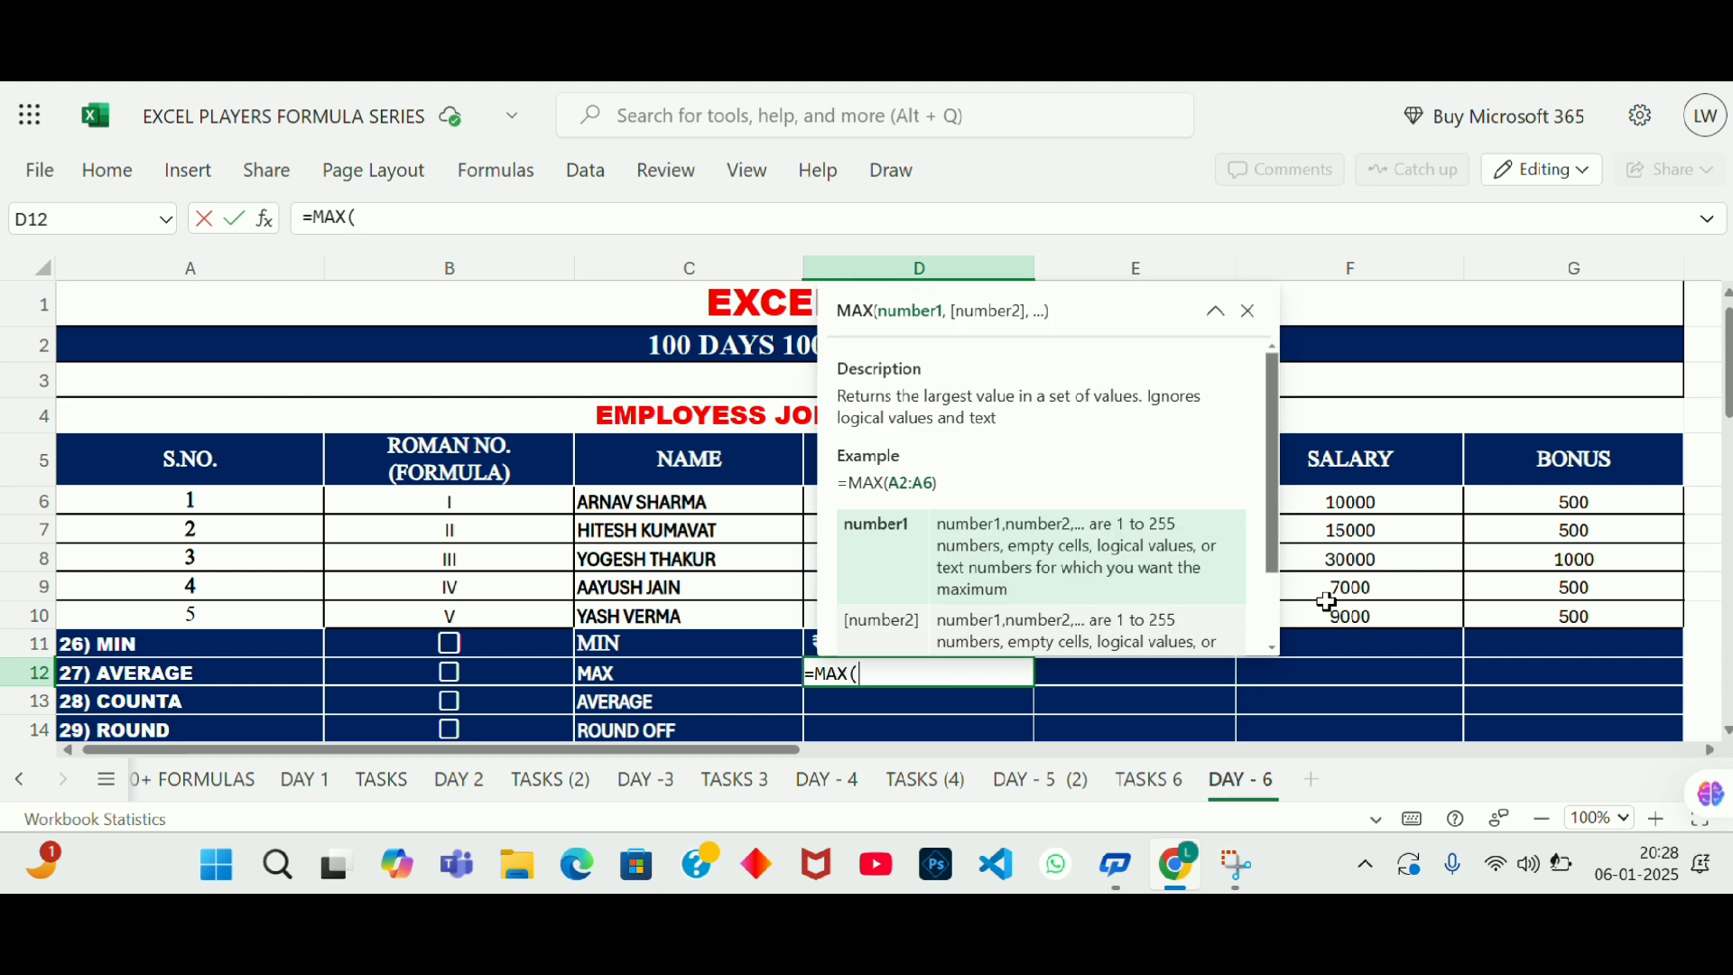
click(800, 502)
drag(855, 502, 889, 623)
key(Return)
key(Down)
key(Up)
key(Up)
key(Down)
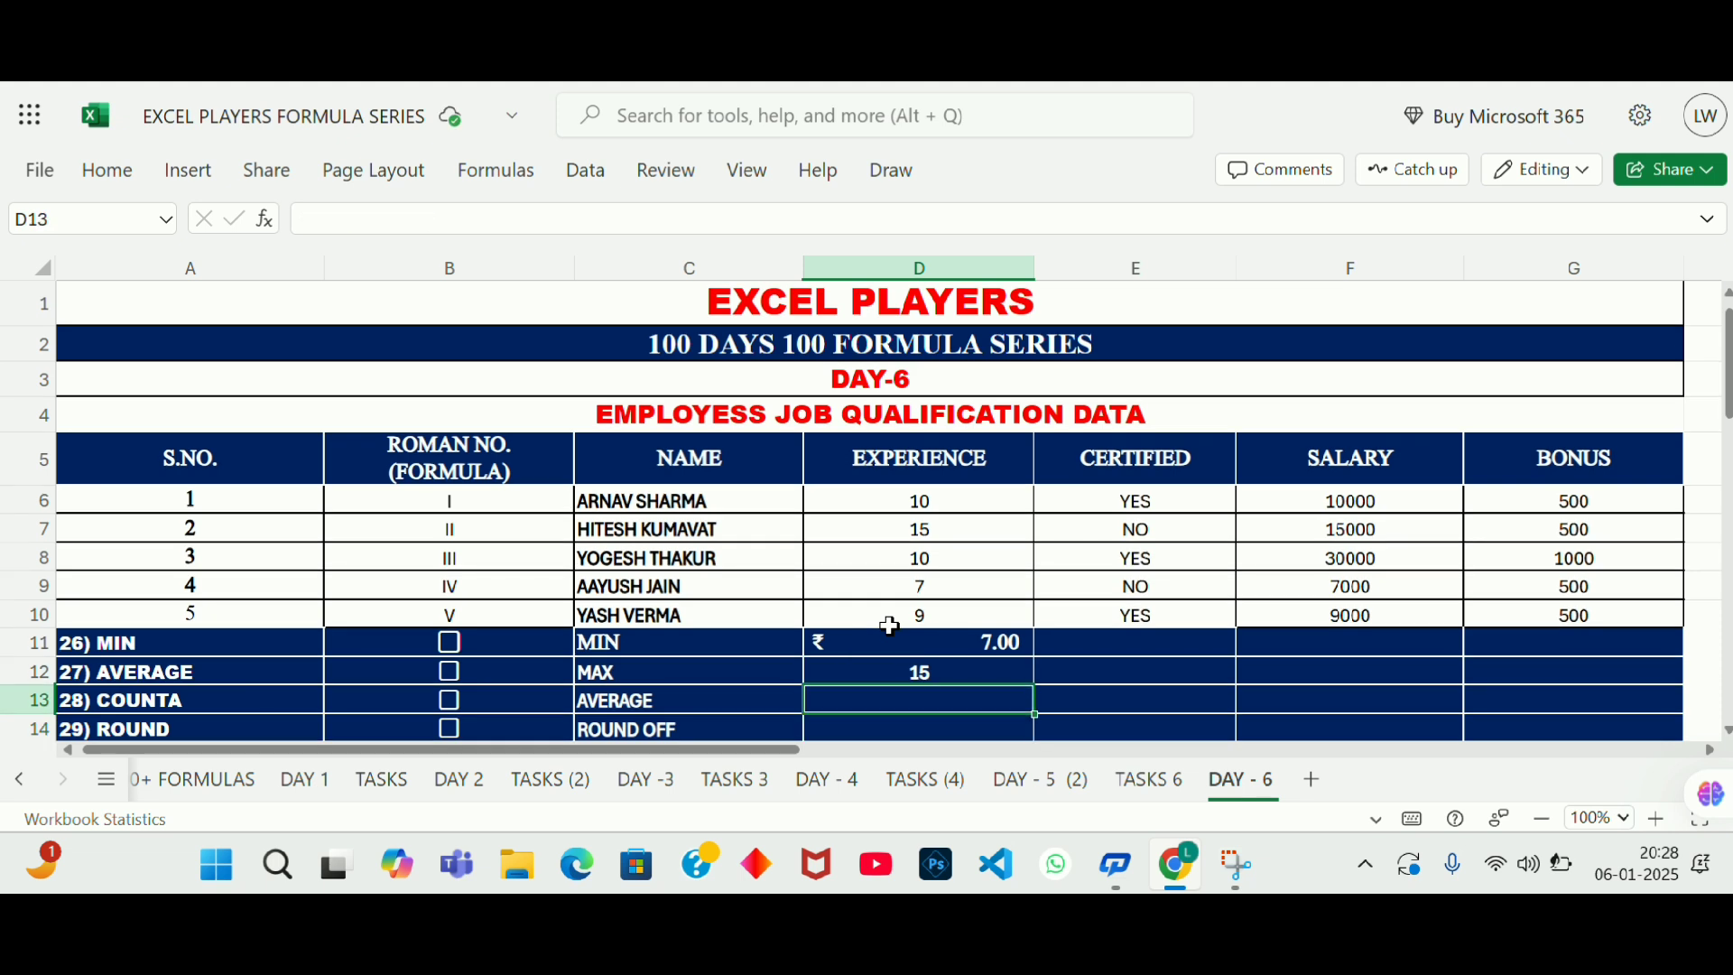
Step: Calculate the average experience in D13 with =AVERAGE(D6:D10) and check the formula beside its label
text(=AVERAGE)
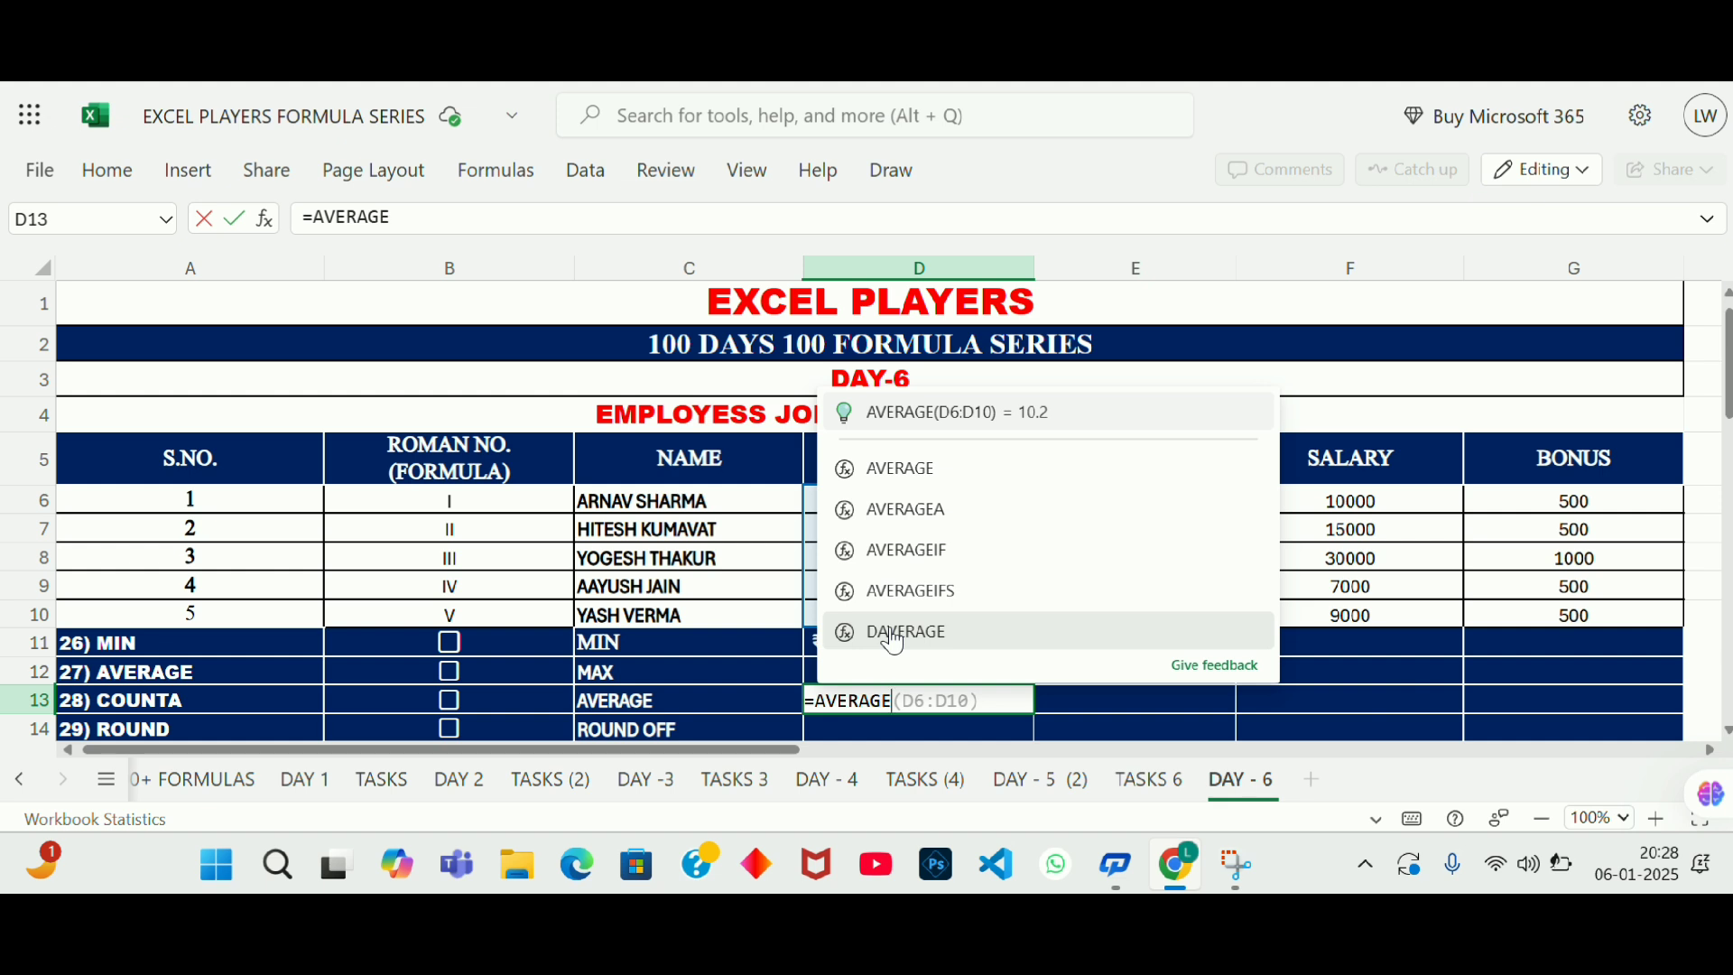
text(()
drag(797, 500, 830, 603)
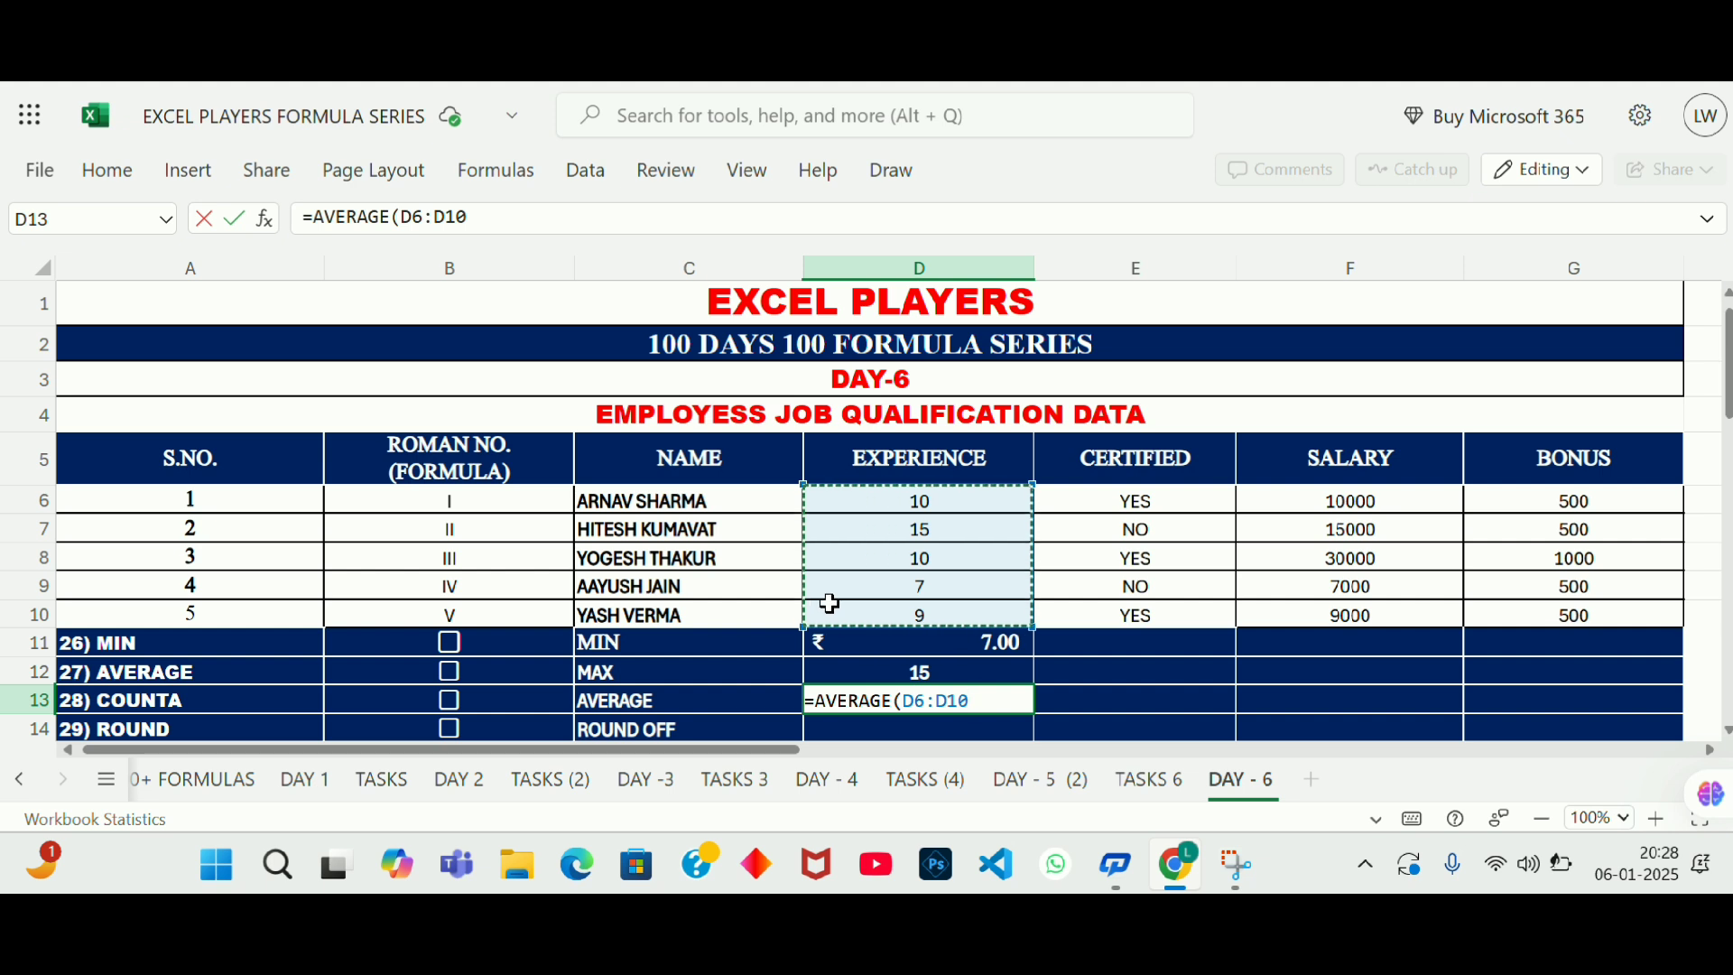
key(Return)
key(Up)
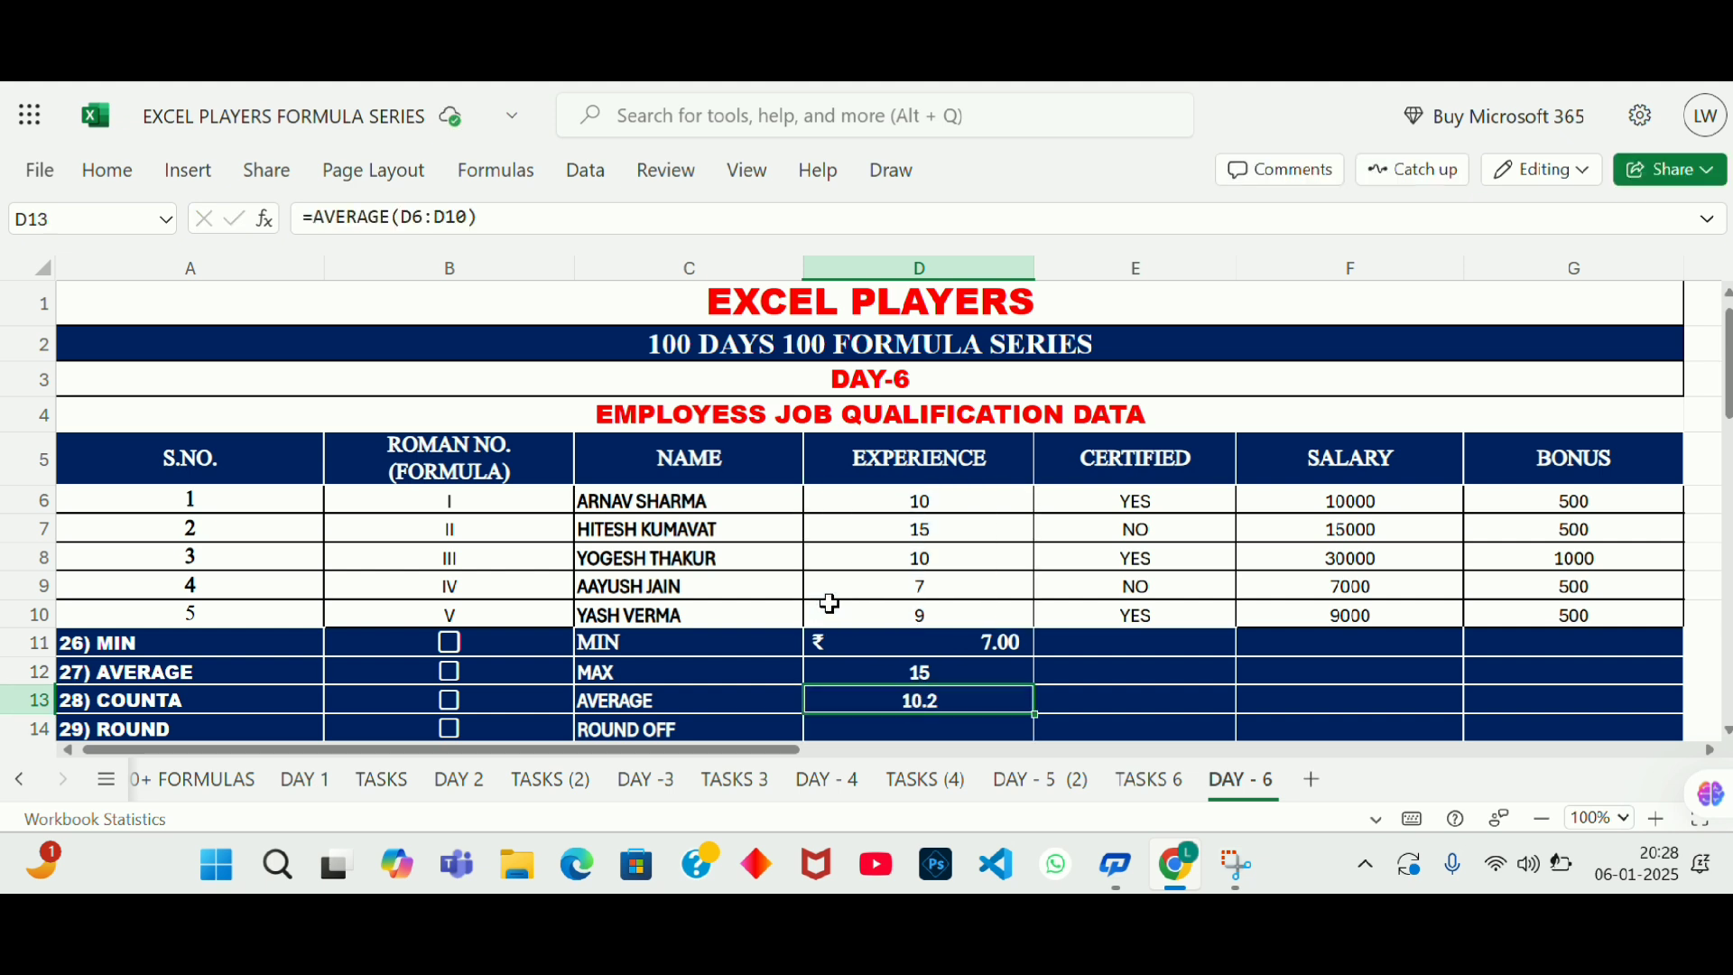
key(Left)
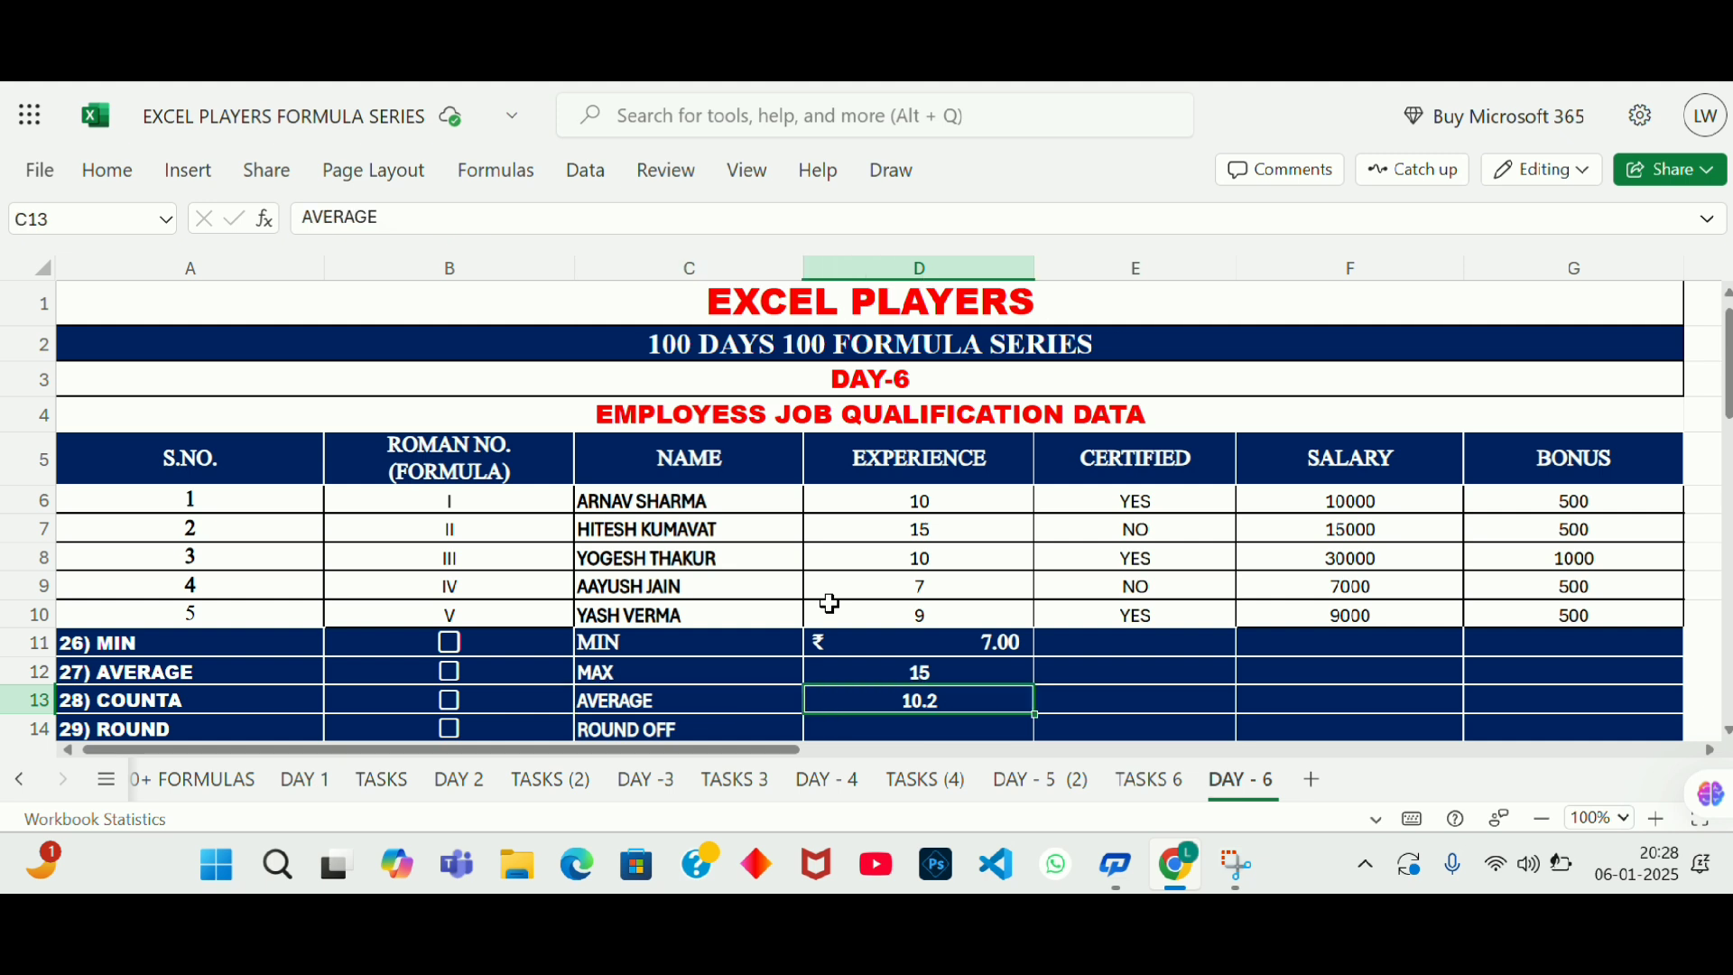
key(Right)
key(Right)
key(Left)
key(Left)
Step: Enter the sample numbers 1, 2, 3, 4 and 5 in A22 to A26 below the employee table
key(Down)
key(Down)
key(Down)
key(Down)
key(Down)
key(Down)
key(Down)
key(Down)
key(Down)
key(Down)
key(Down)
key(Down)
key(Down)
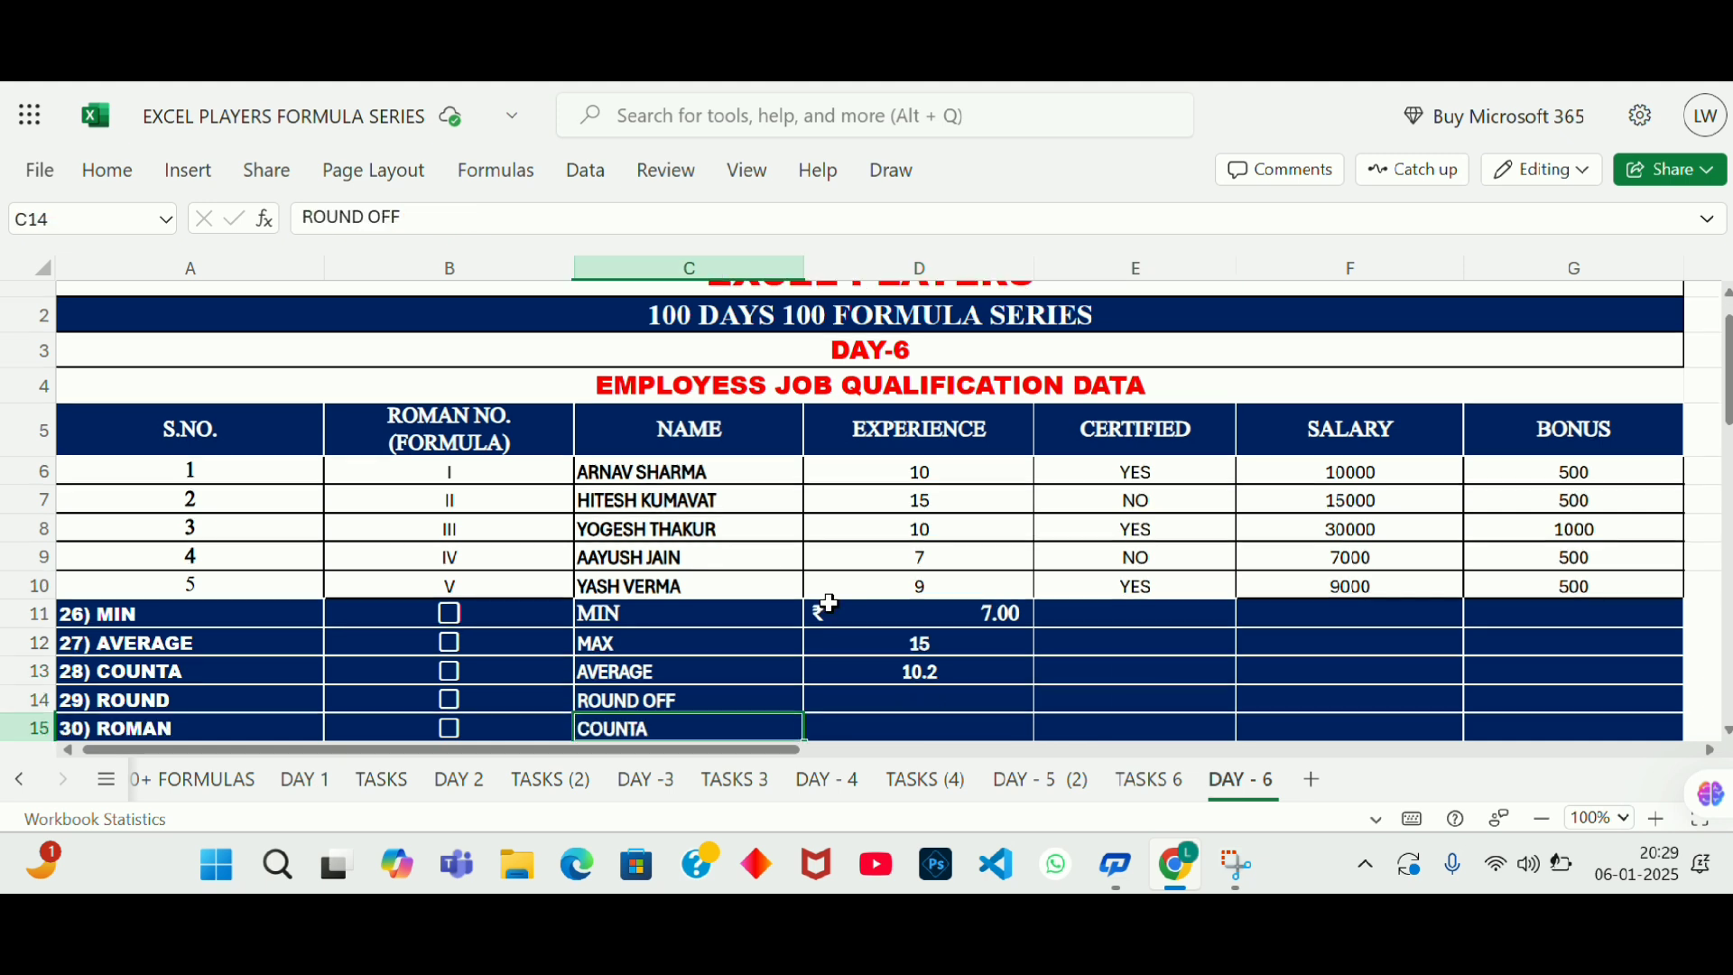
key(Left)
key(Left)
key(Down)
key(Down)
key(Down)
key(Down)
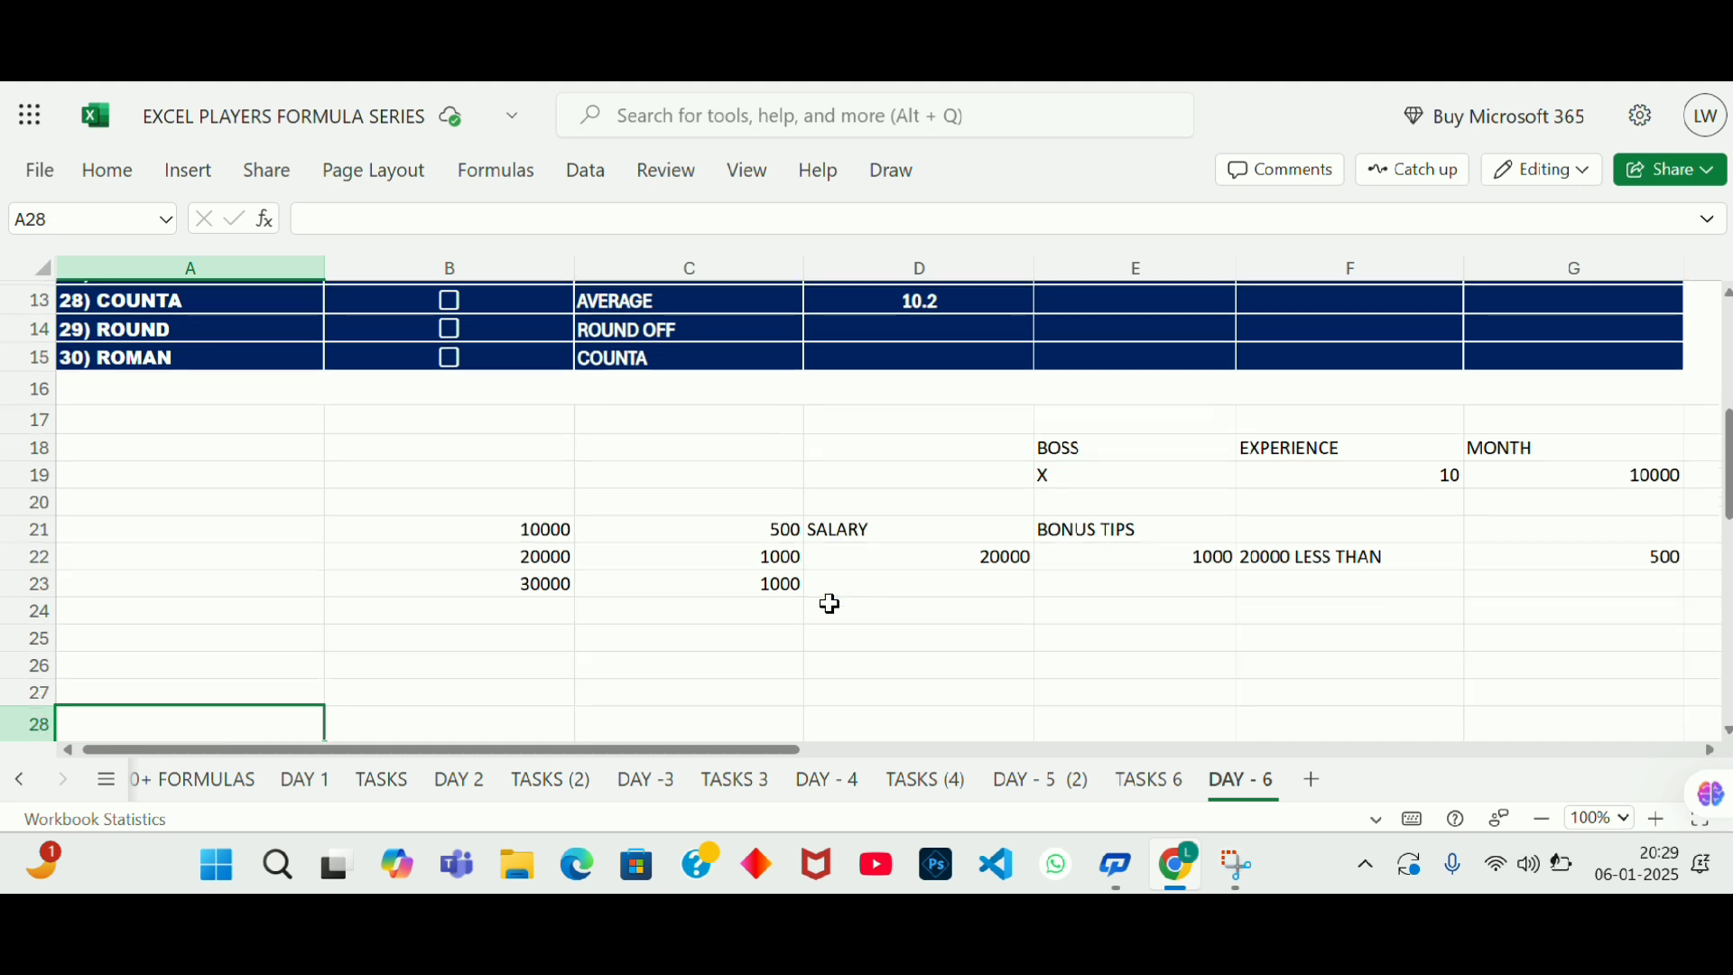
key(Up)
key(Up)
key(Up)
key(Up)
key(Up)
key(Up)
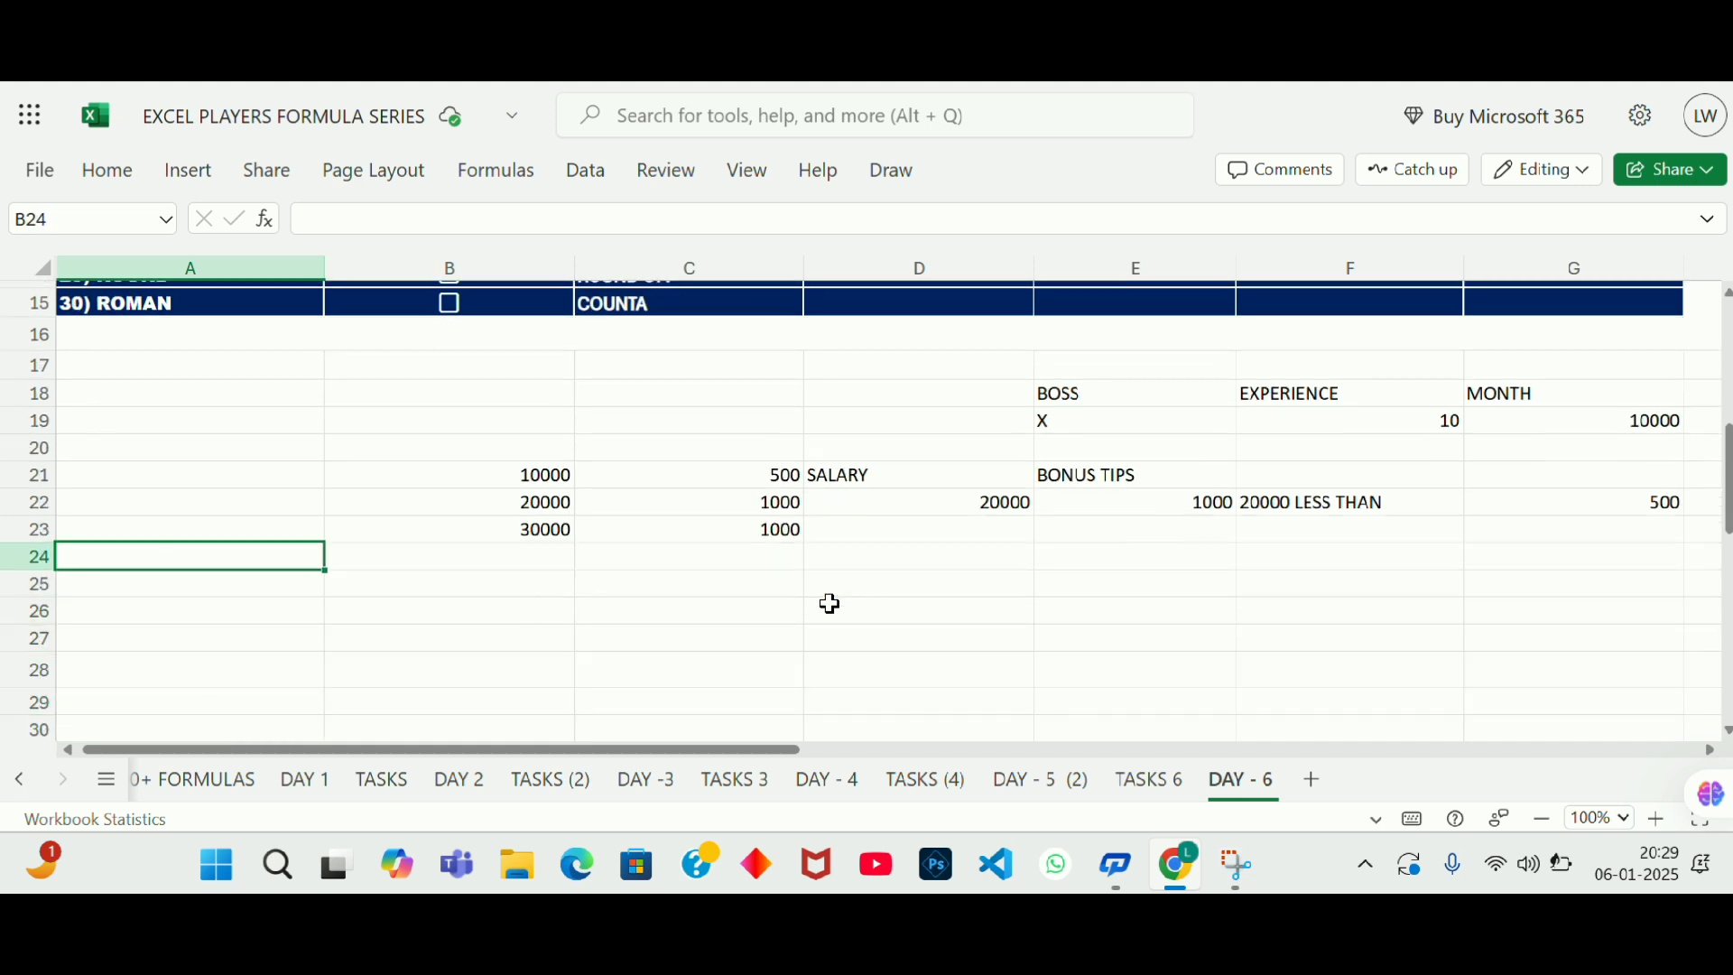
key(Up)
key(Up)
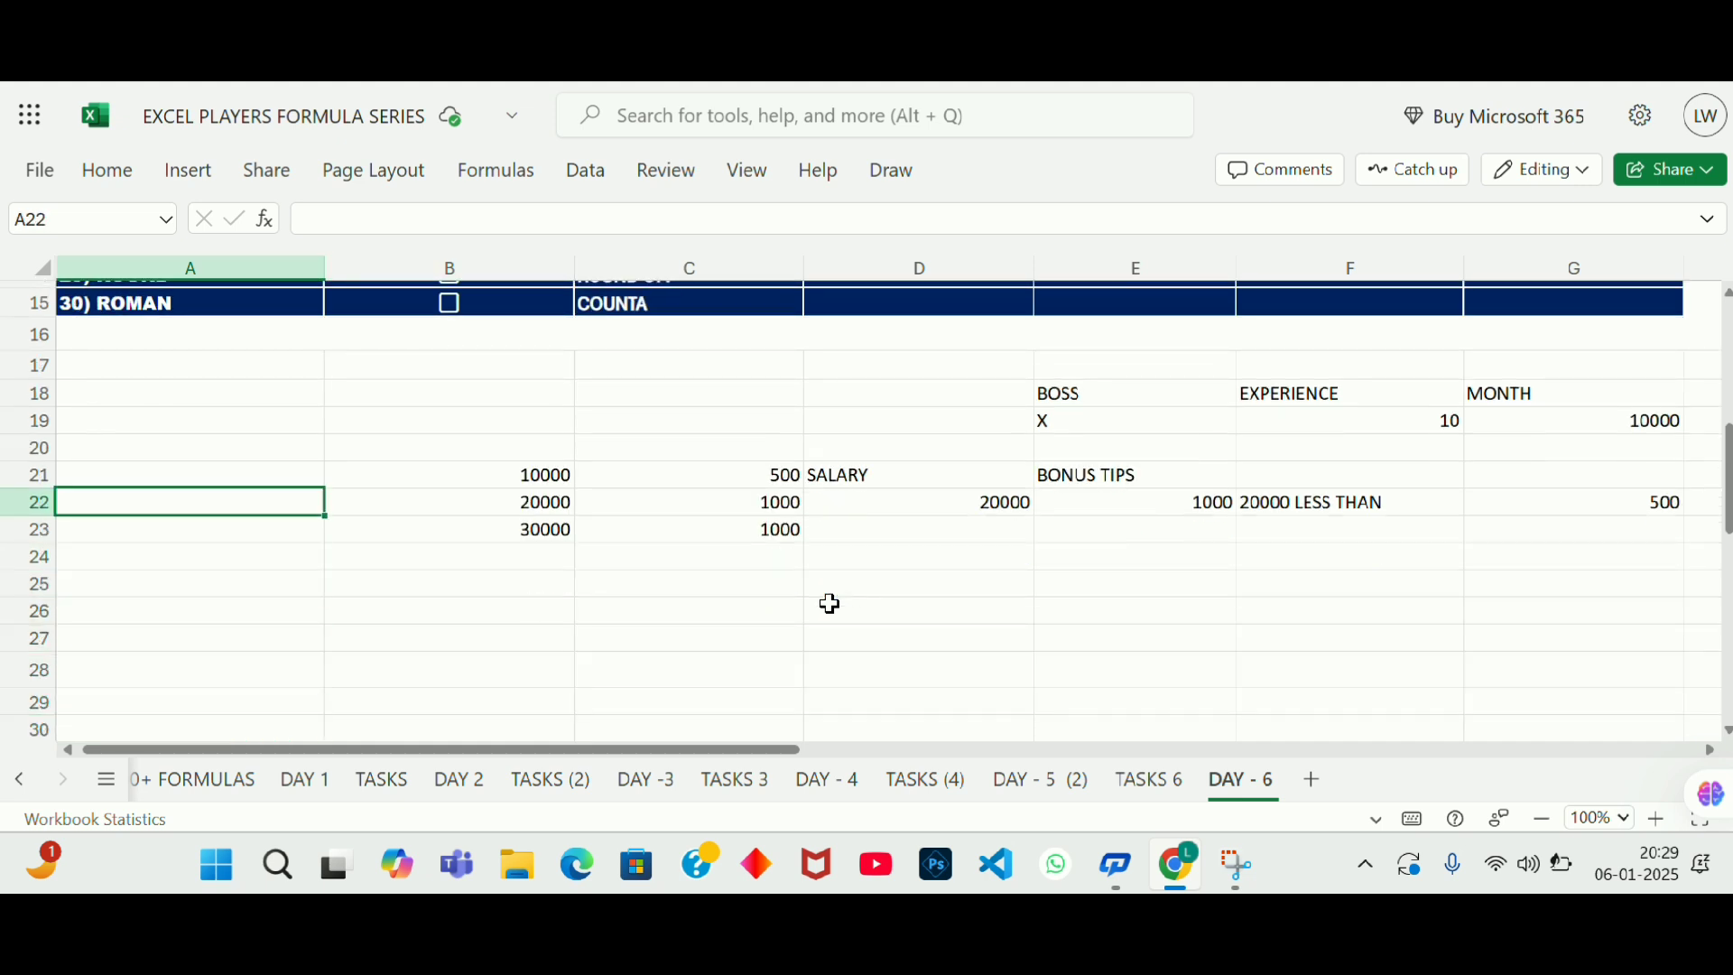
text(1)
key(Return)
text(2)
key(Return)
text(3)
key(Return)
text(45)
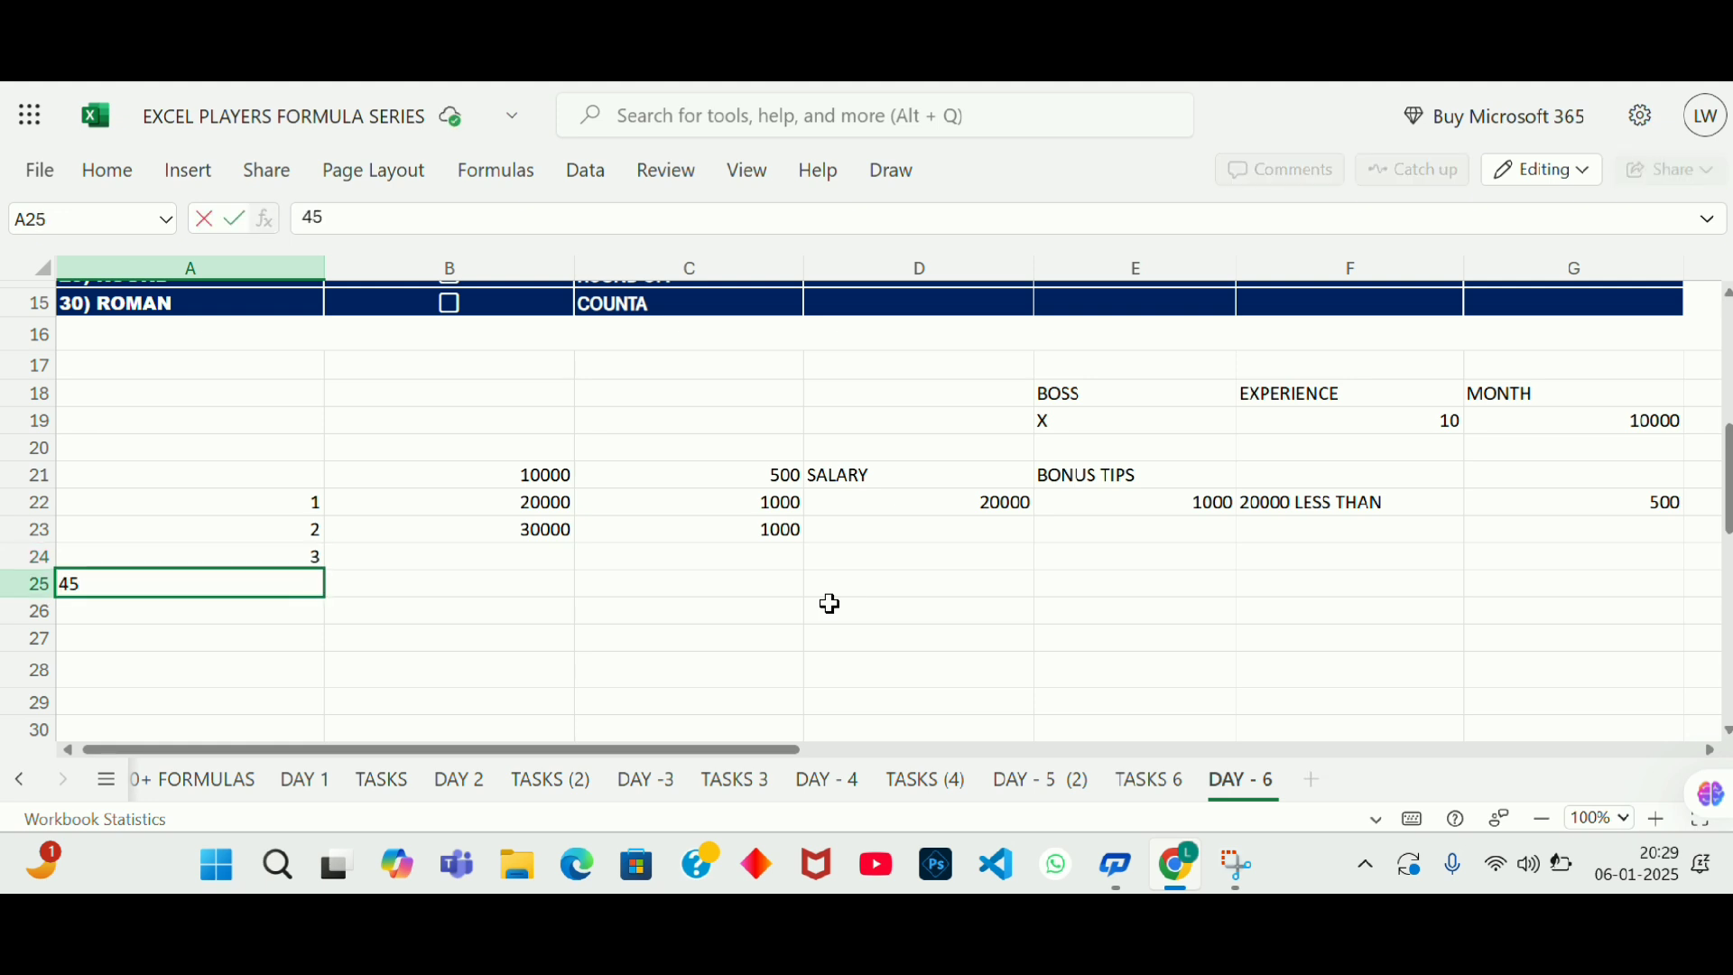
key(Return)
text(5)
key(Return)
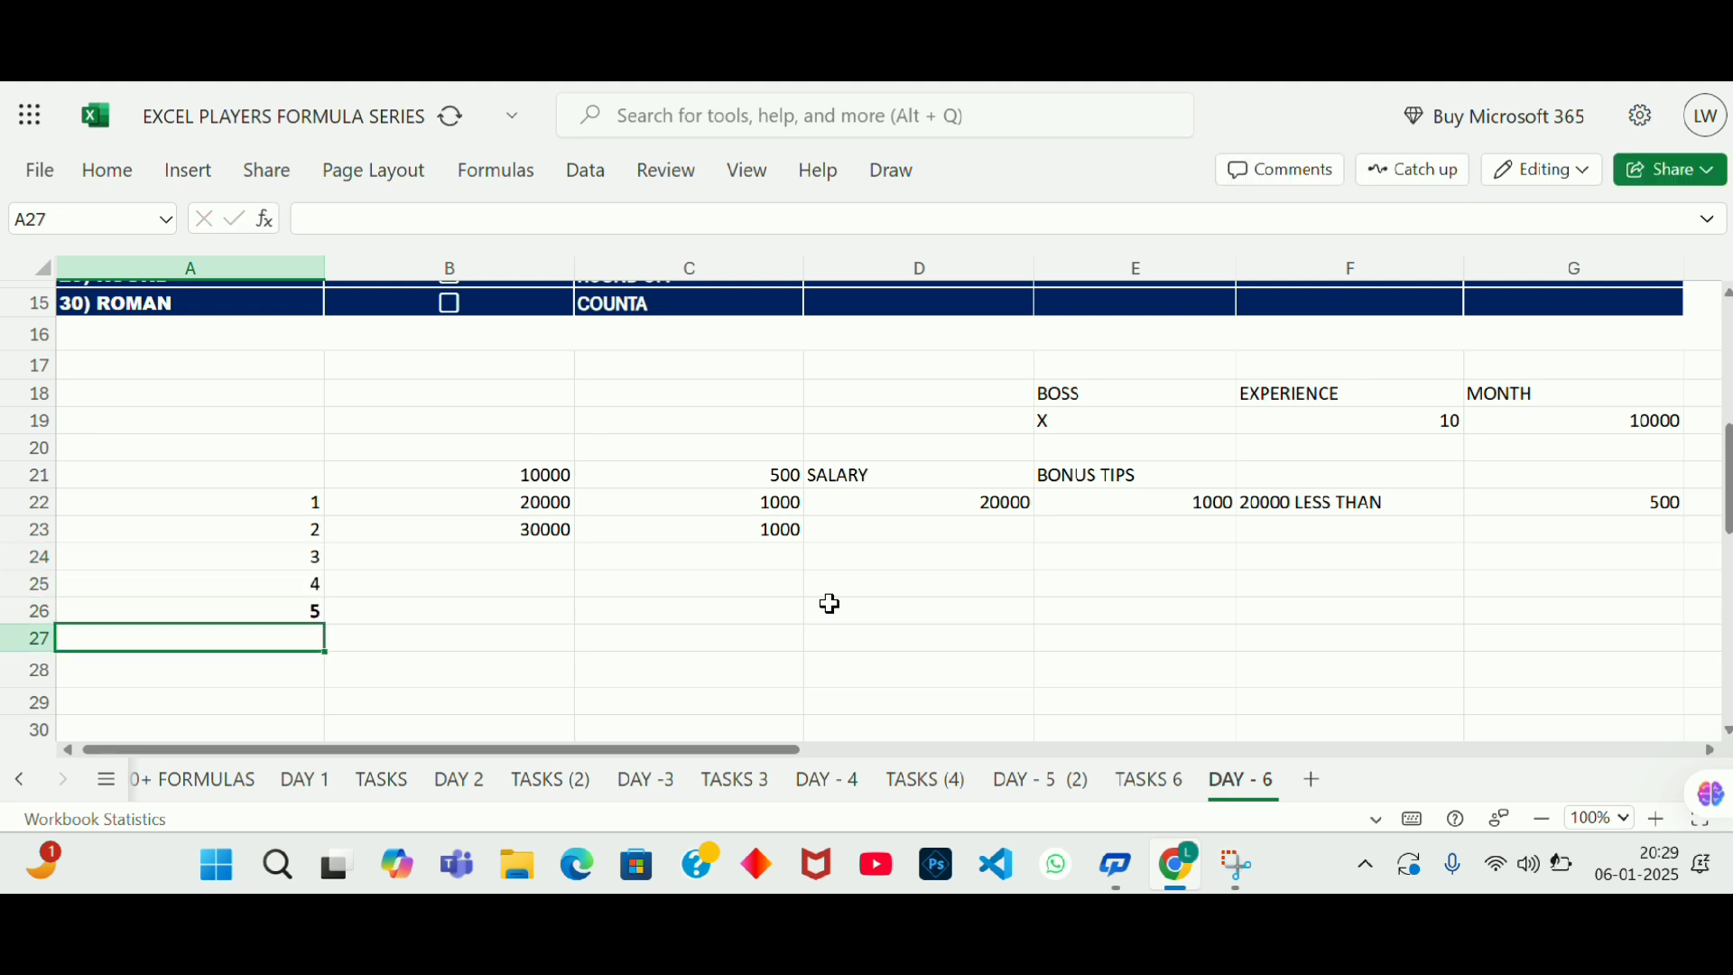
Step: Go through the sample numbers in A22 to A26 to find their middle value
key(Up)
key(Up)
key(Up)
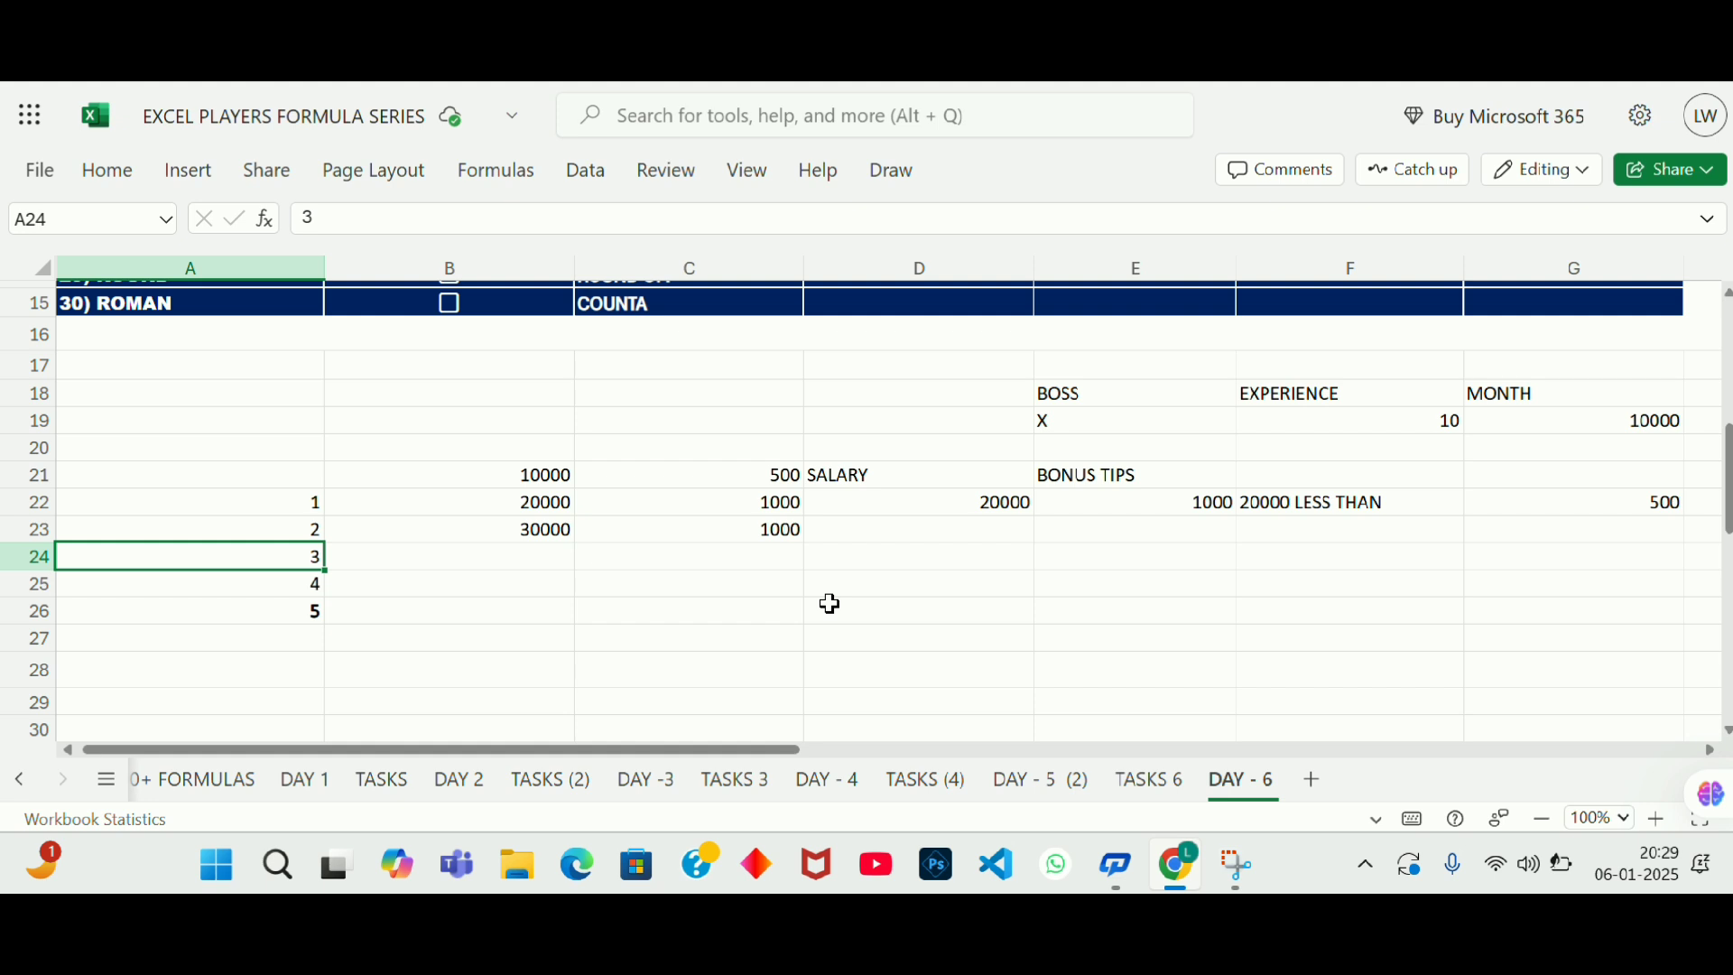
key(Up)
key(Down)
key(Down)
key(Down)
key(Down)
key(Down)
key(Up)
key(Up)
key(Up)
key(Up)
key(Up)
key(Down)
key(Up)
key(Down)
key(Down)
key(Down)
key(Down)
key(Up)
Step: Calculate the average of the sample numbers in A27 with =AVERAGE(A22:A26) and check the formula
text(=)
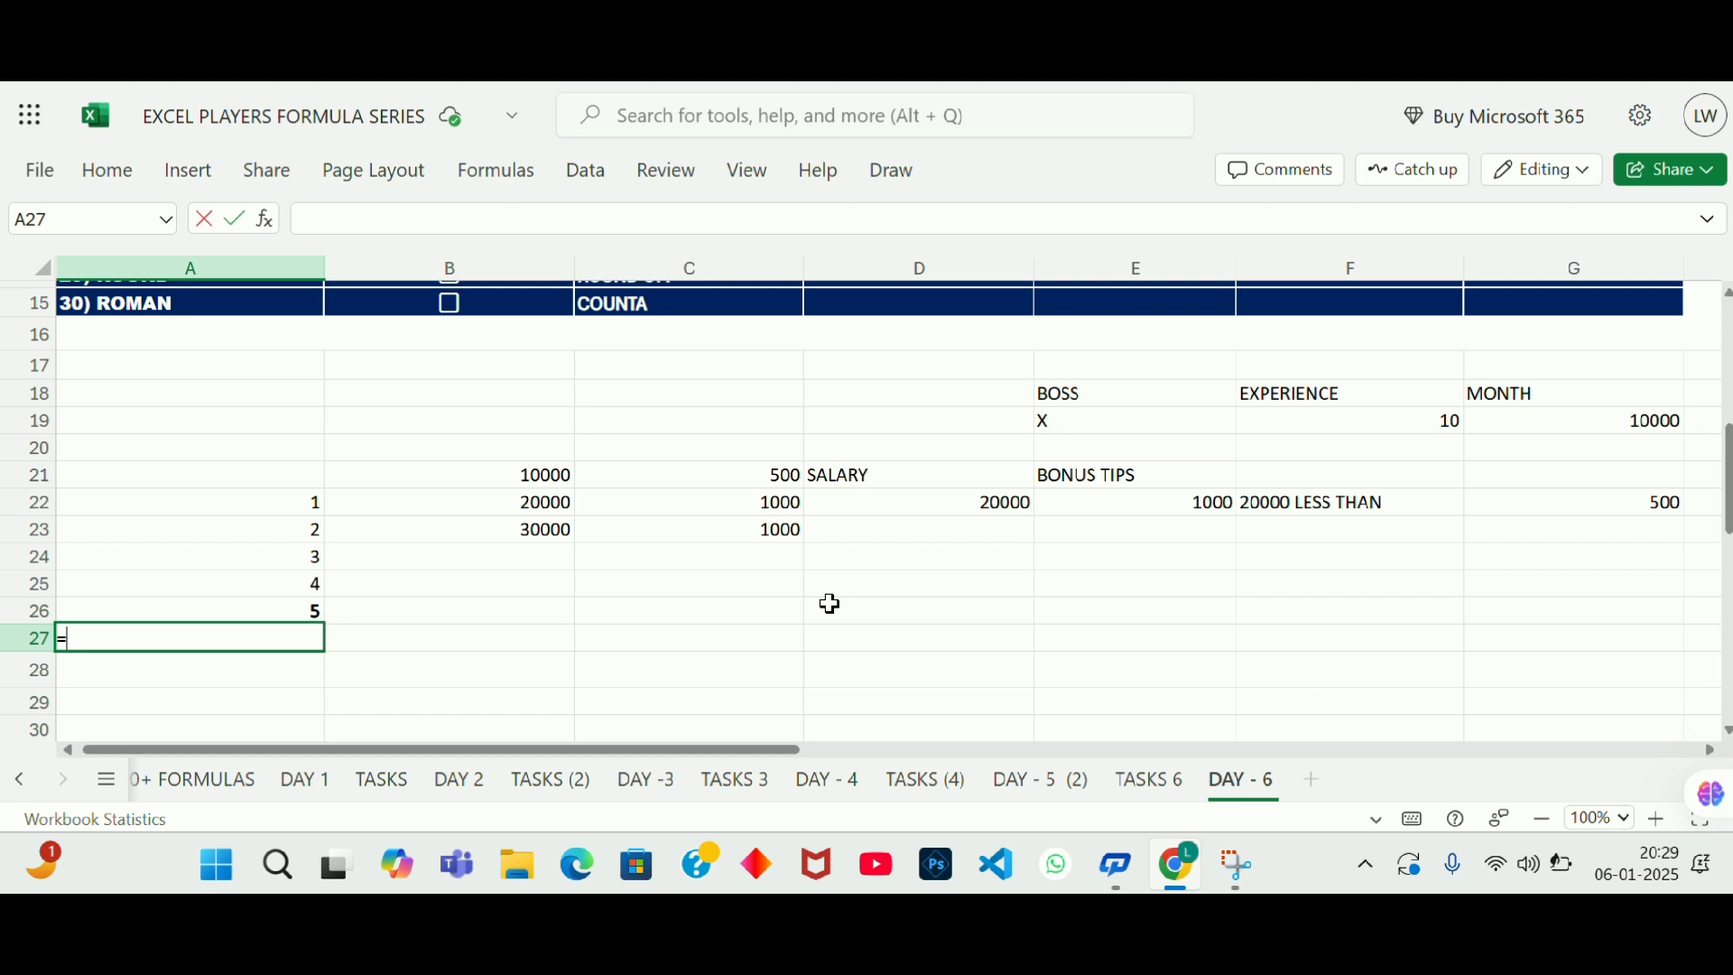
text(AVERAGE)
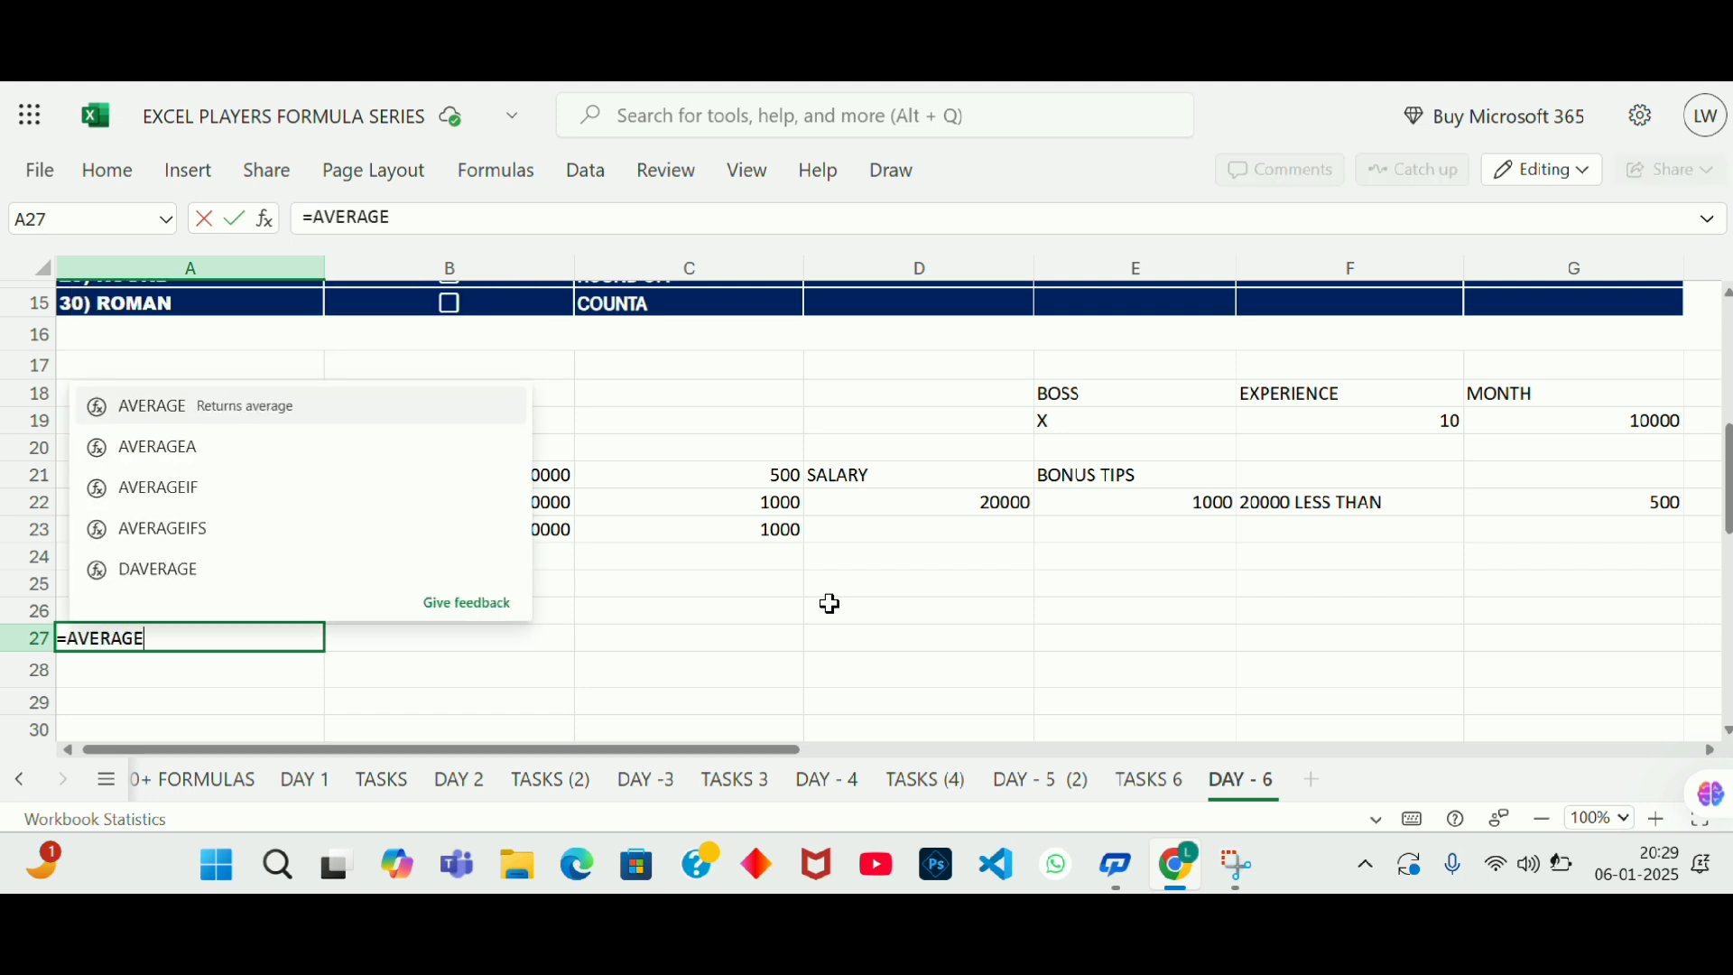
text(()
click(55, 492)
drag(56, 492, 57, 599)
key(Return)
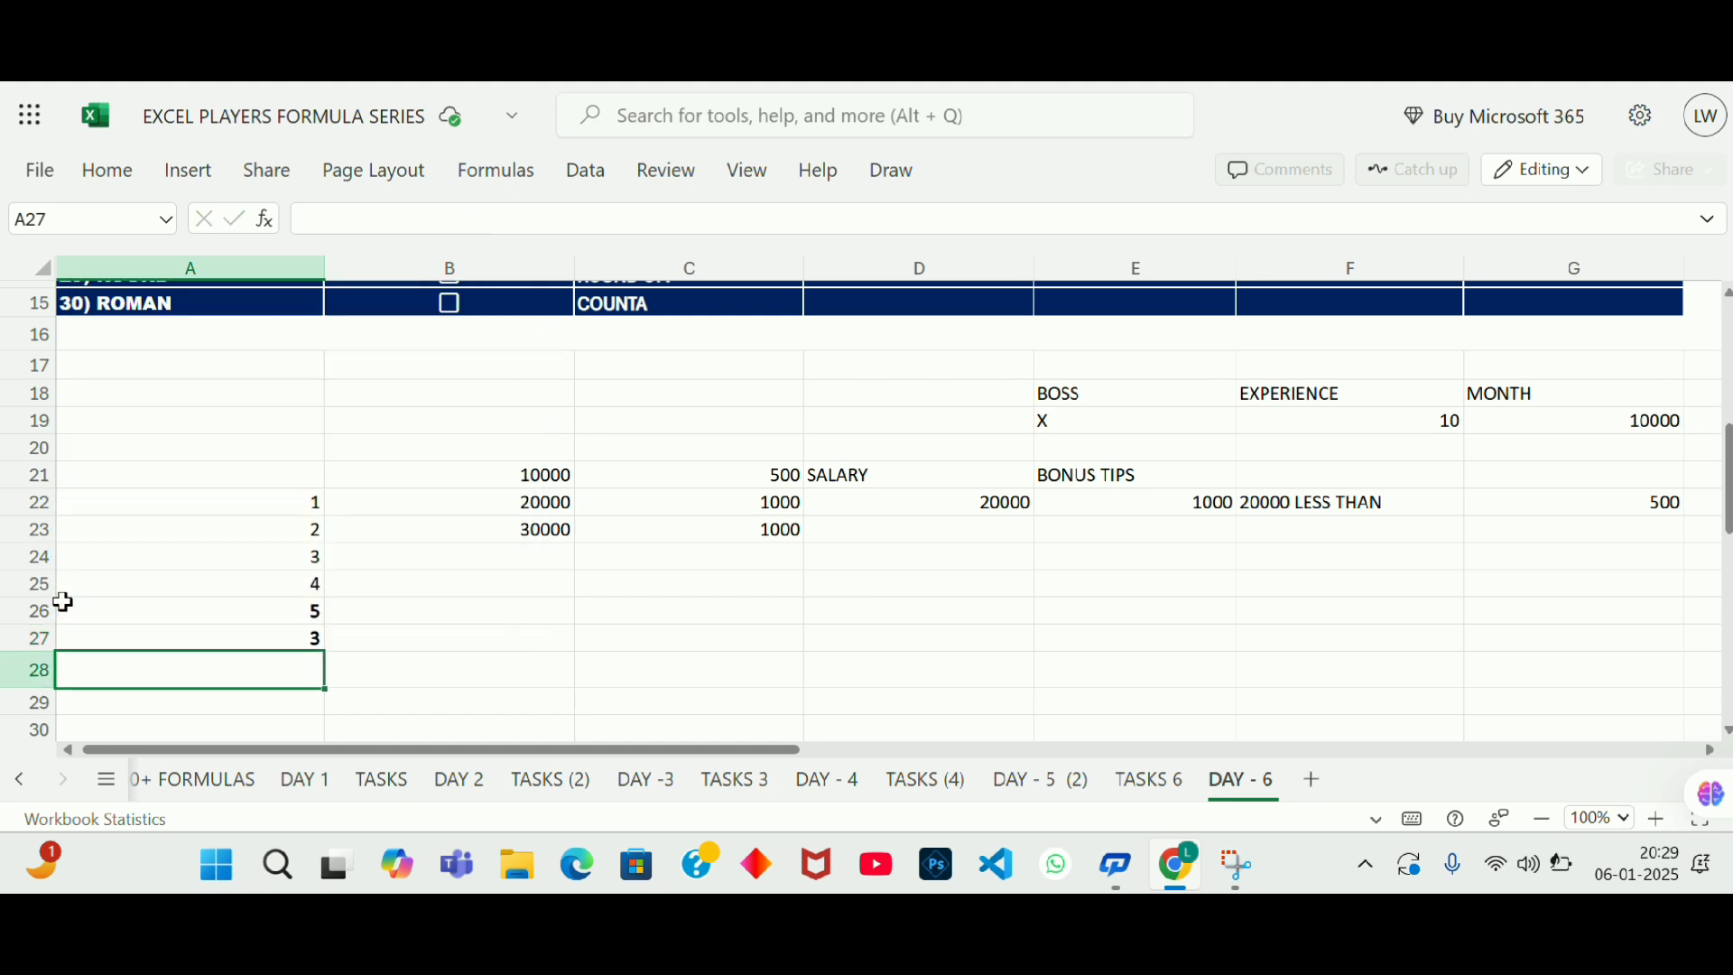
key(Up)
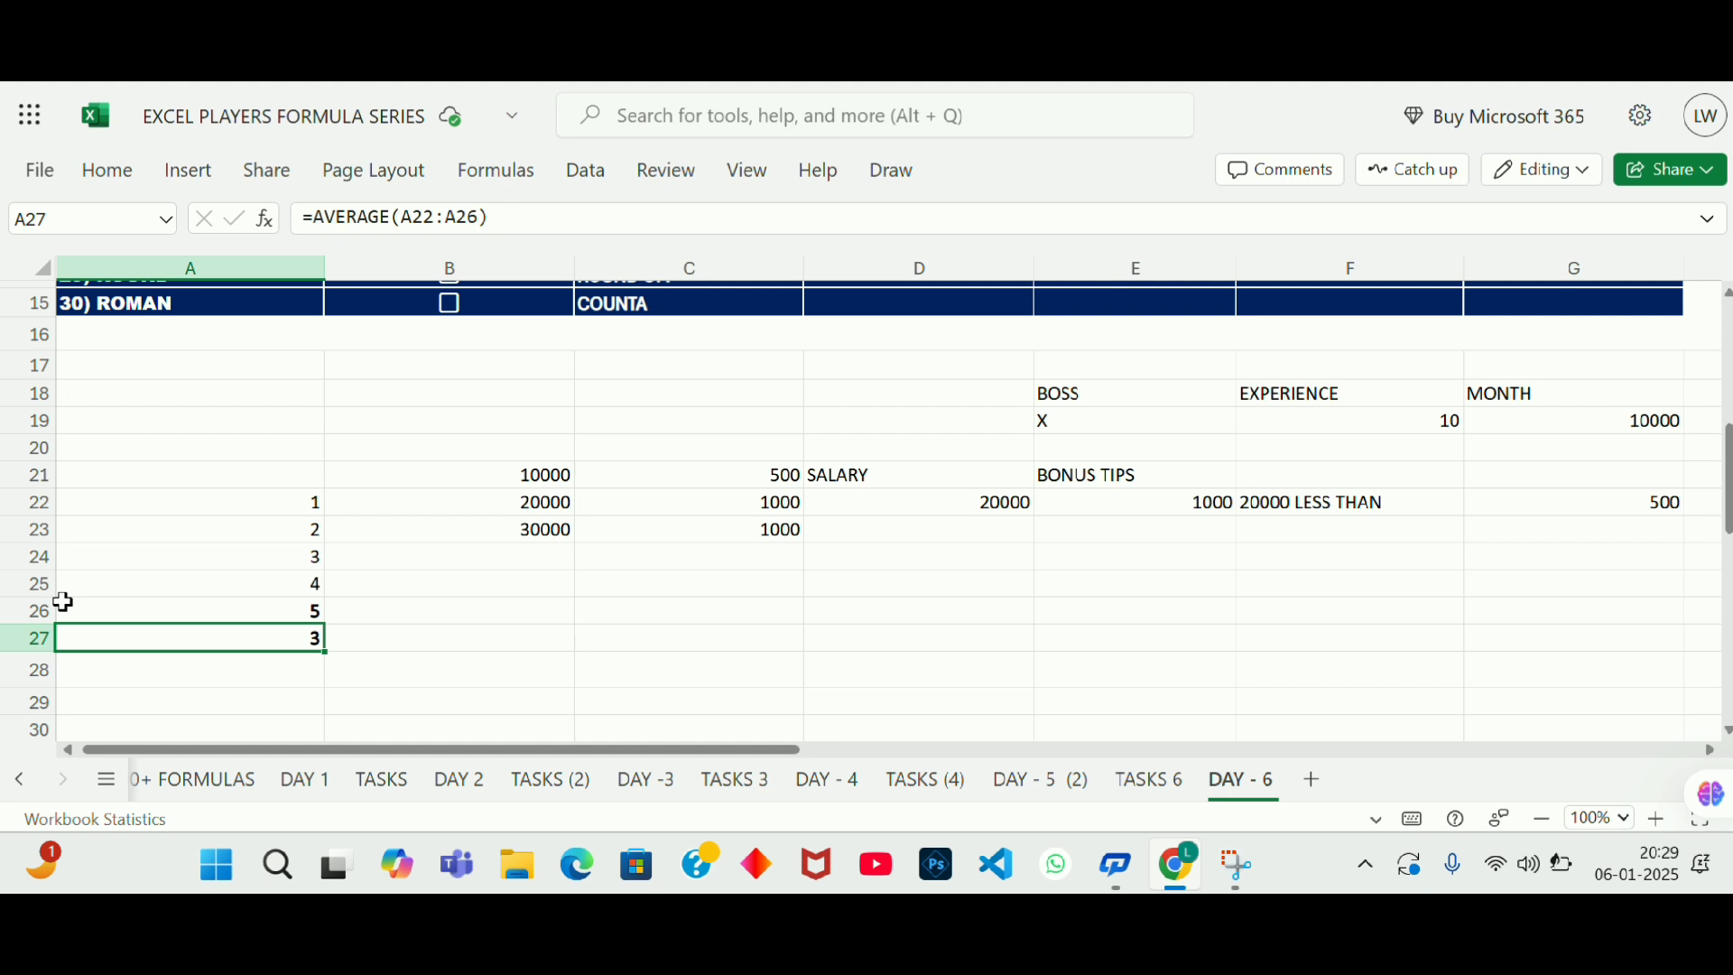
Step: Round the average experience to a whole number in D14, beside the ROUND OFF label, with =ROUND(D13,0)
key(Up)
key(Up)
key(Up)
key(Up)
key(Up)
key(Up)
key(Up)
key(Up)
key(Up)
key(Up)
key(Up)
key(Up)
key(Up)
key(Up)
key(Up)
key(Up)
key(Up)
key(Up)
key(Up)
key(Up)
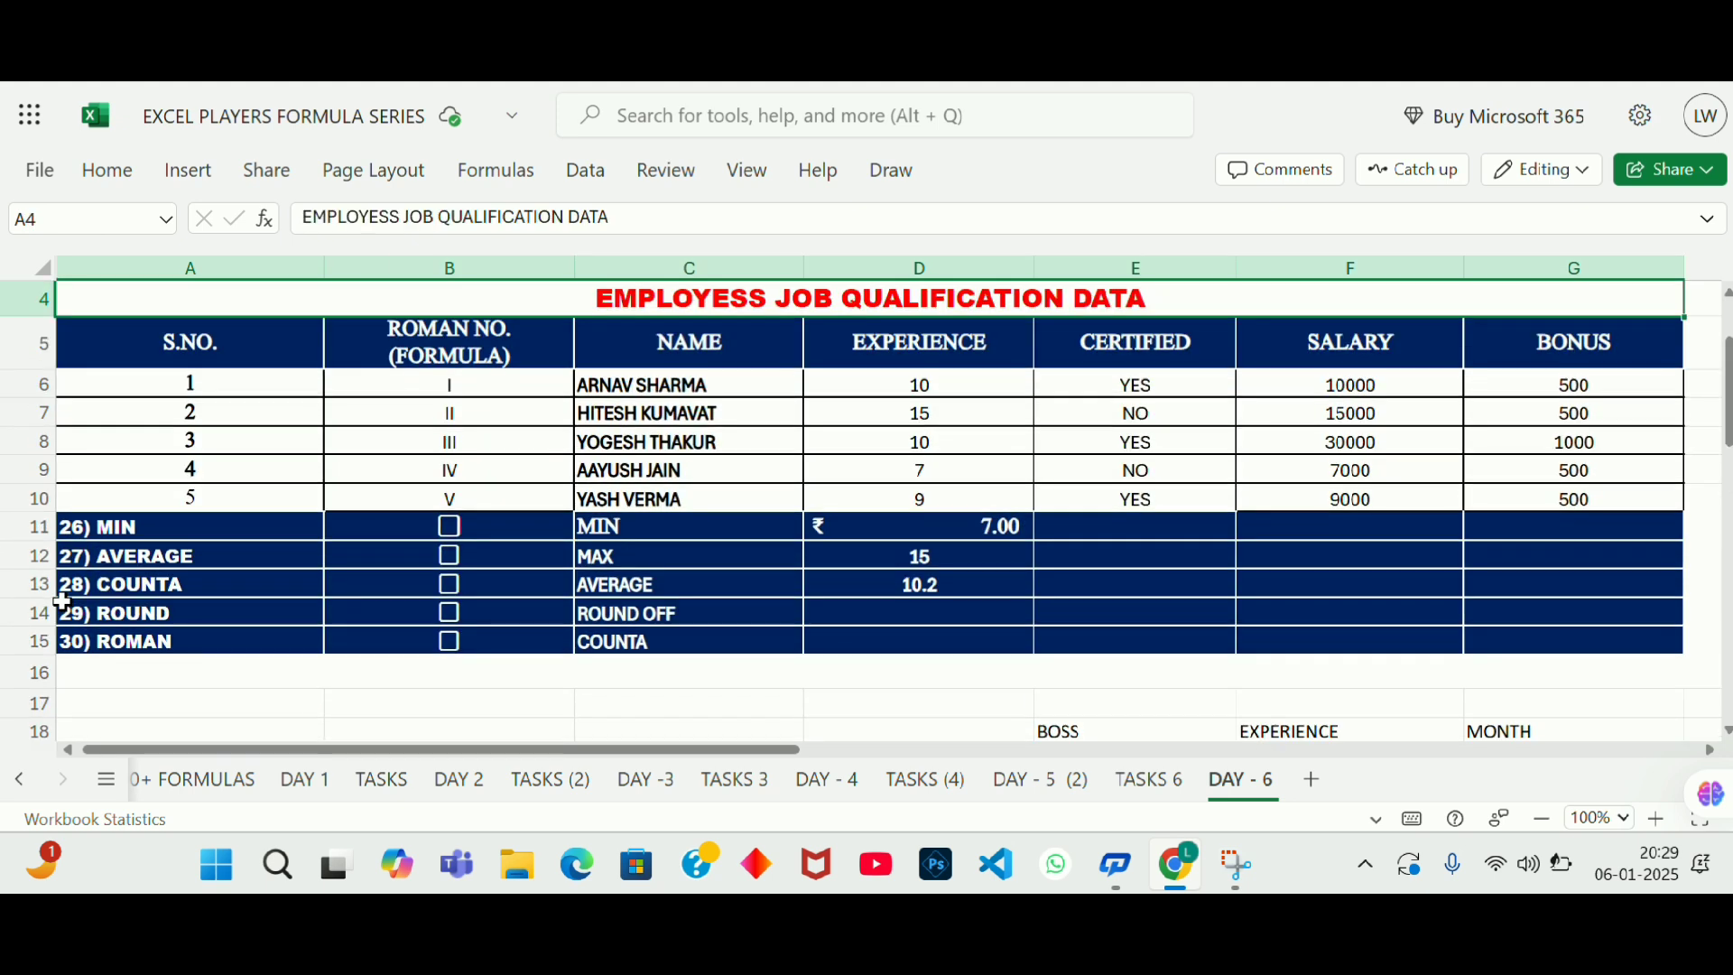
key(Right)
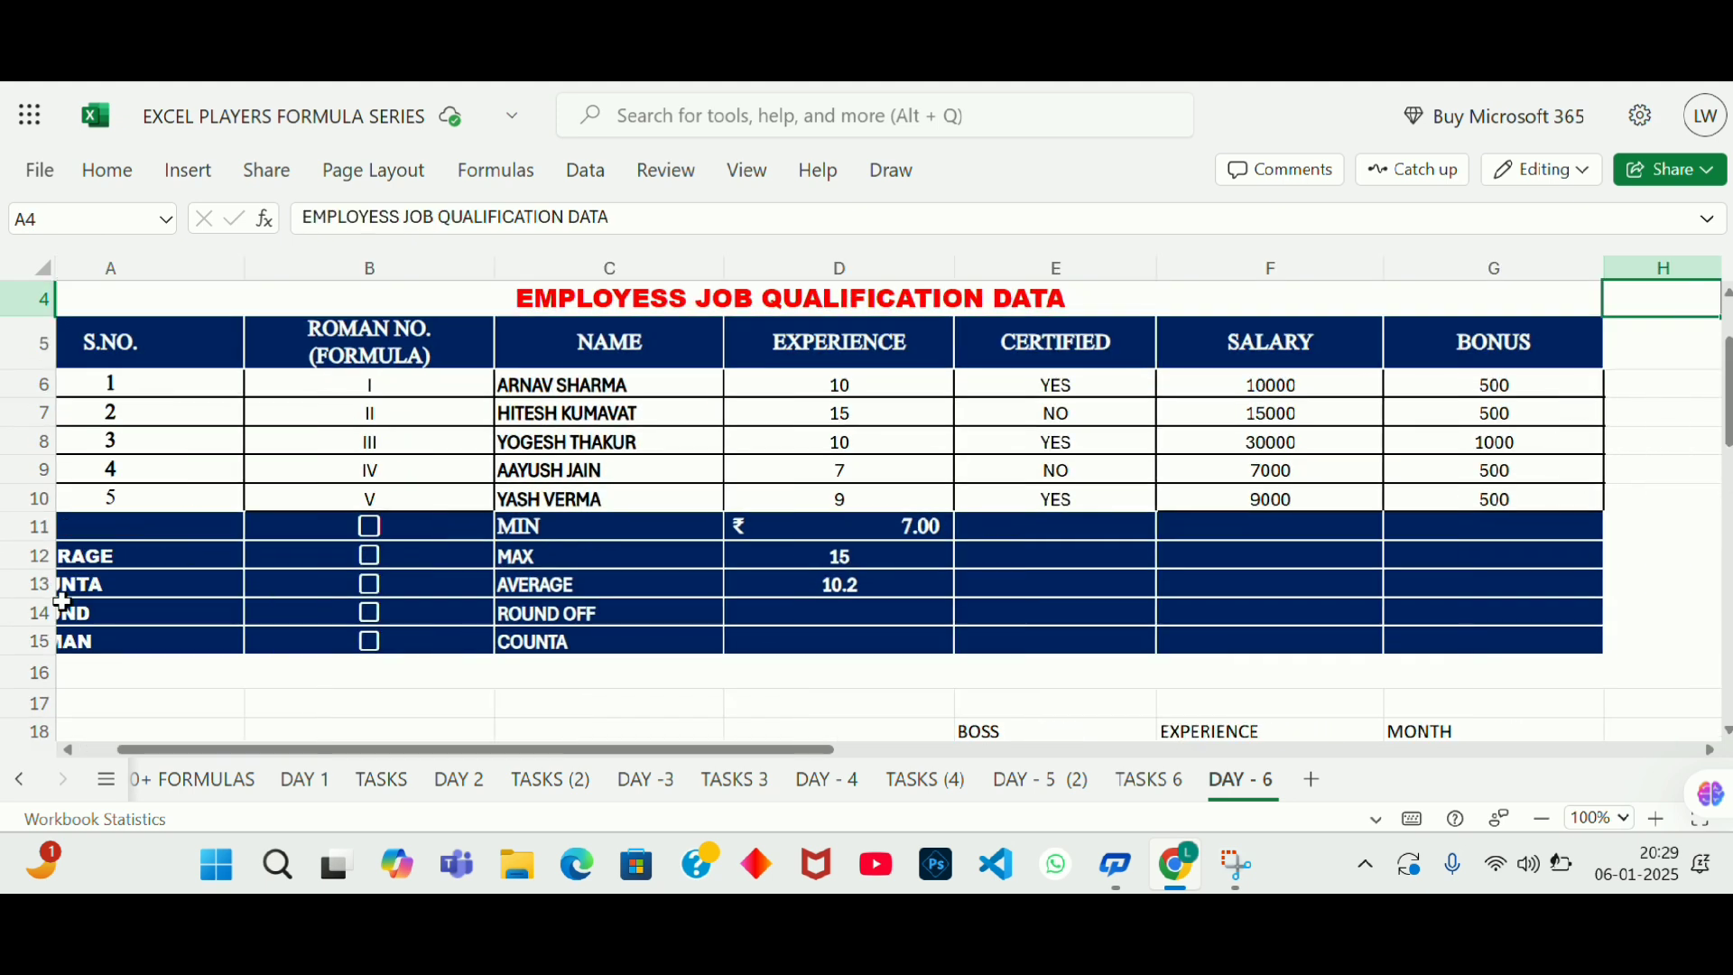
key(Down)
key(Down)
key(Down)
key(Down)
key(Down)
key(Down)
key(Left)
key(Left)
key(Left)
key(Left)
key(Left)
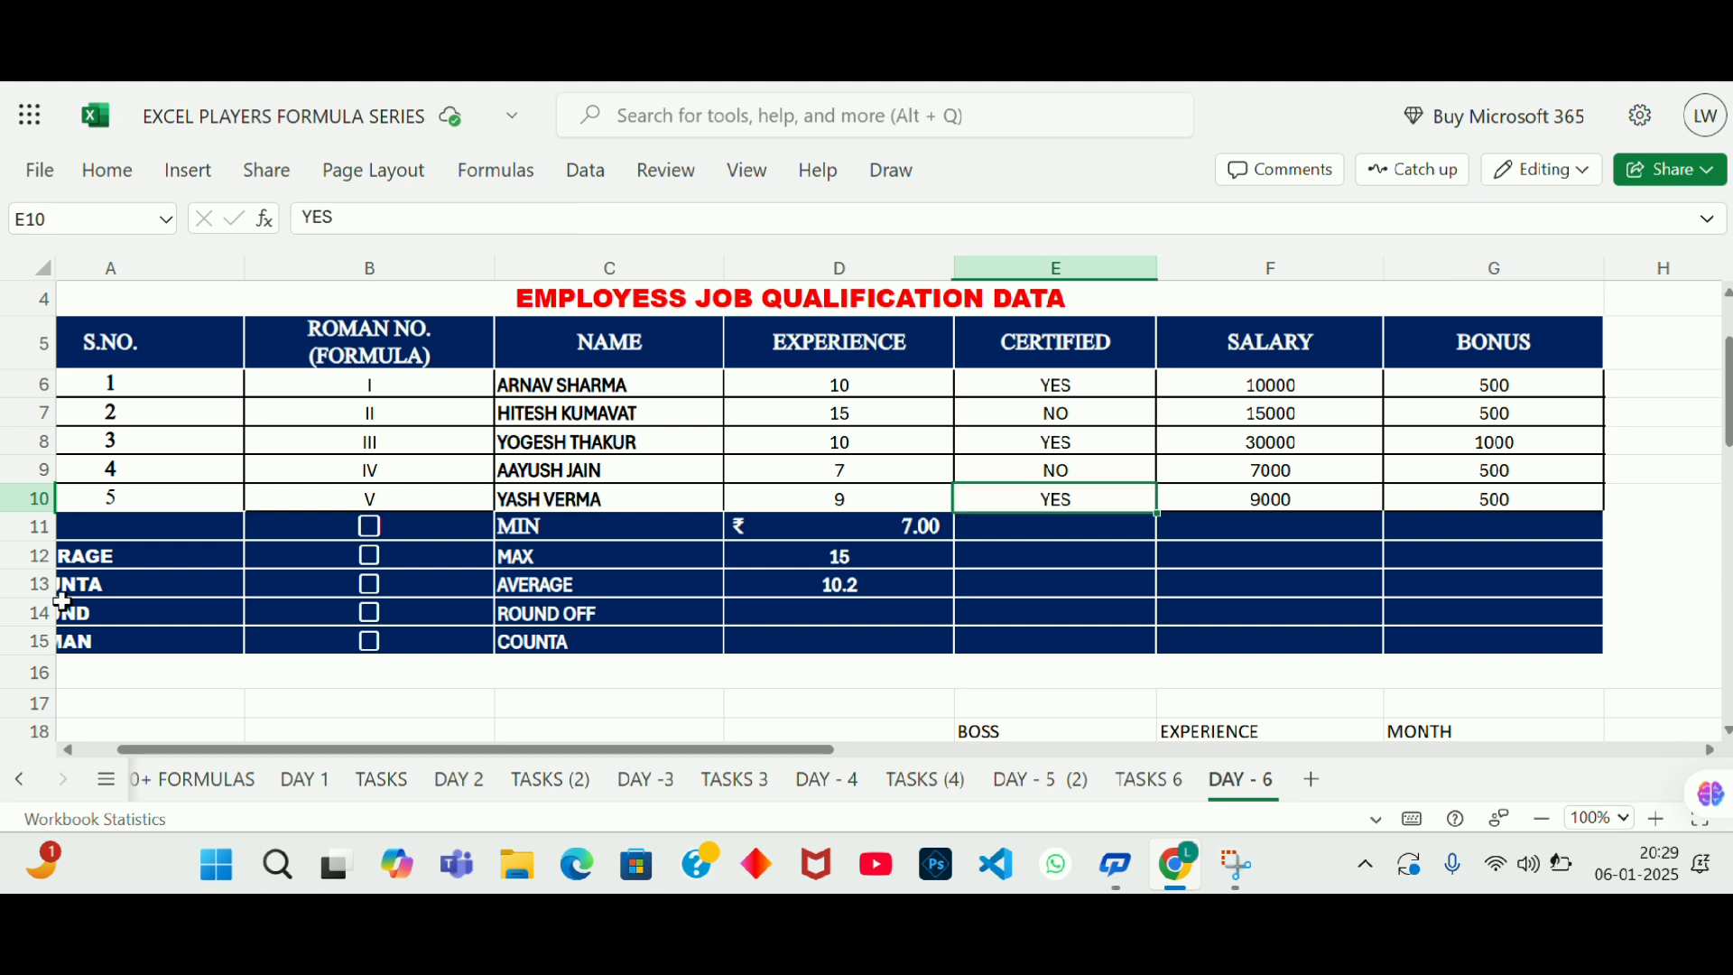
key(Down)
key(Down)
key(Down)
key(Down)
key(Right)
key(Up)
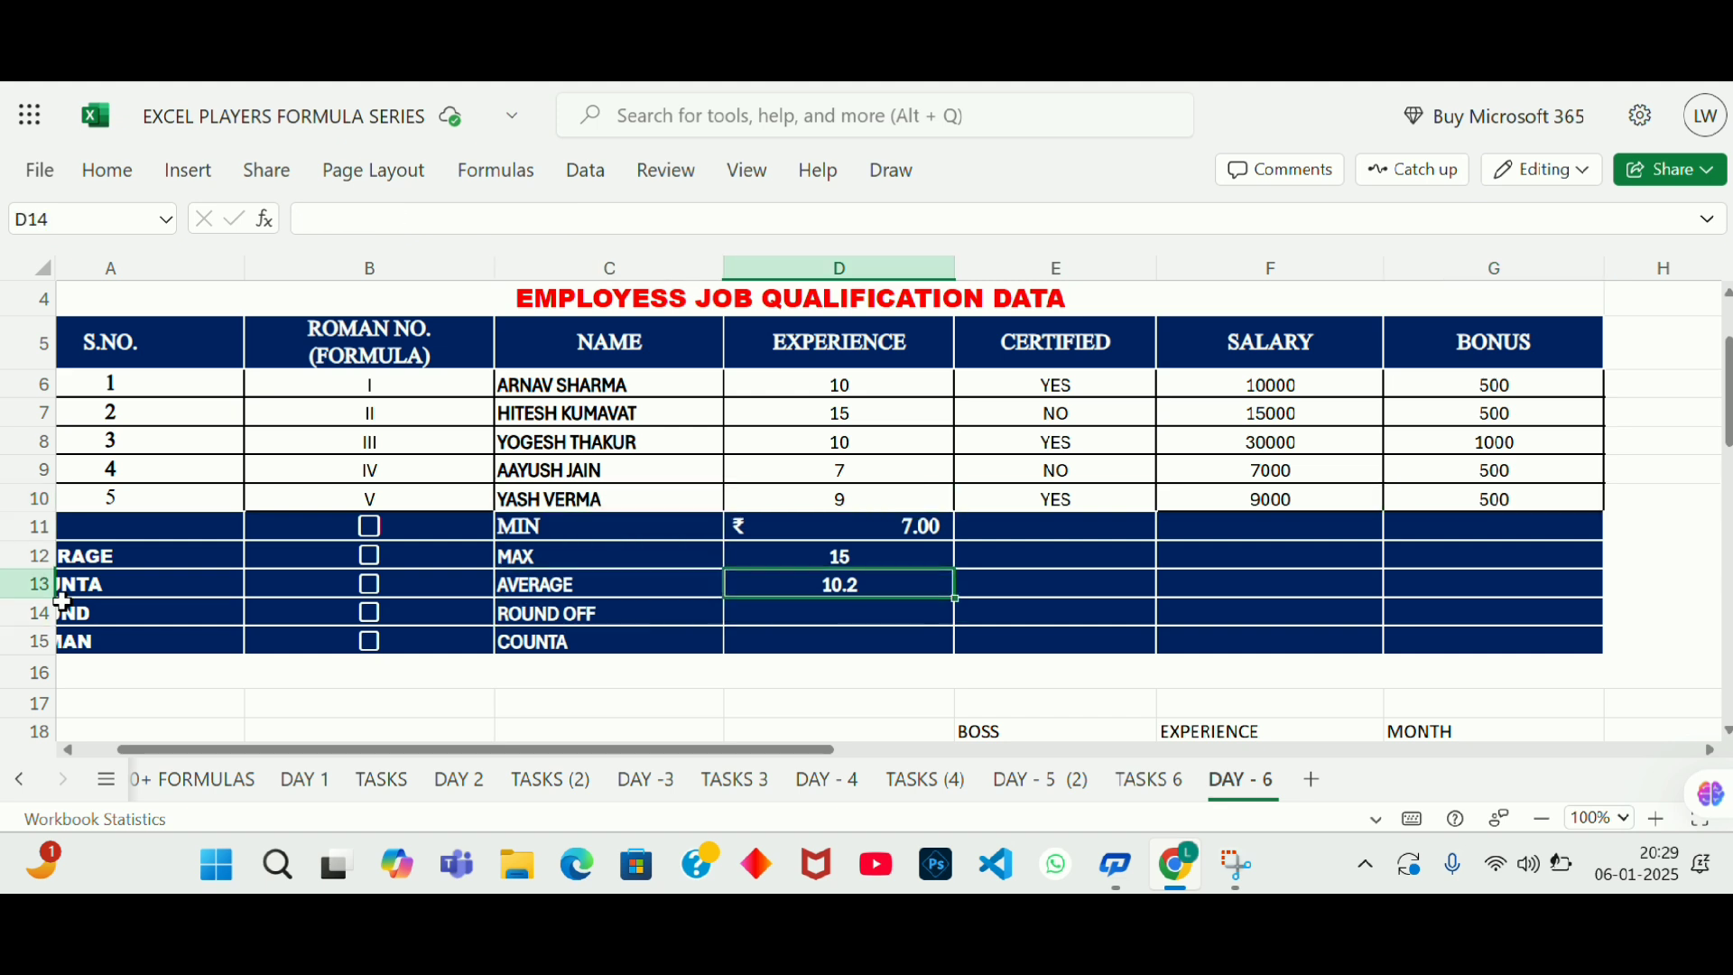
key(Down)
key(Down)
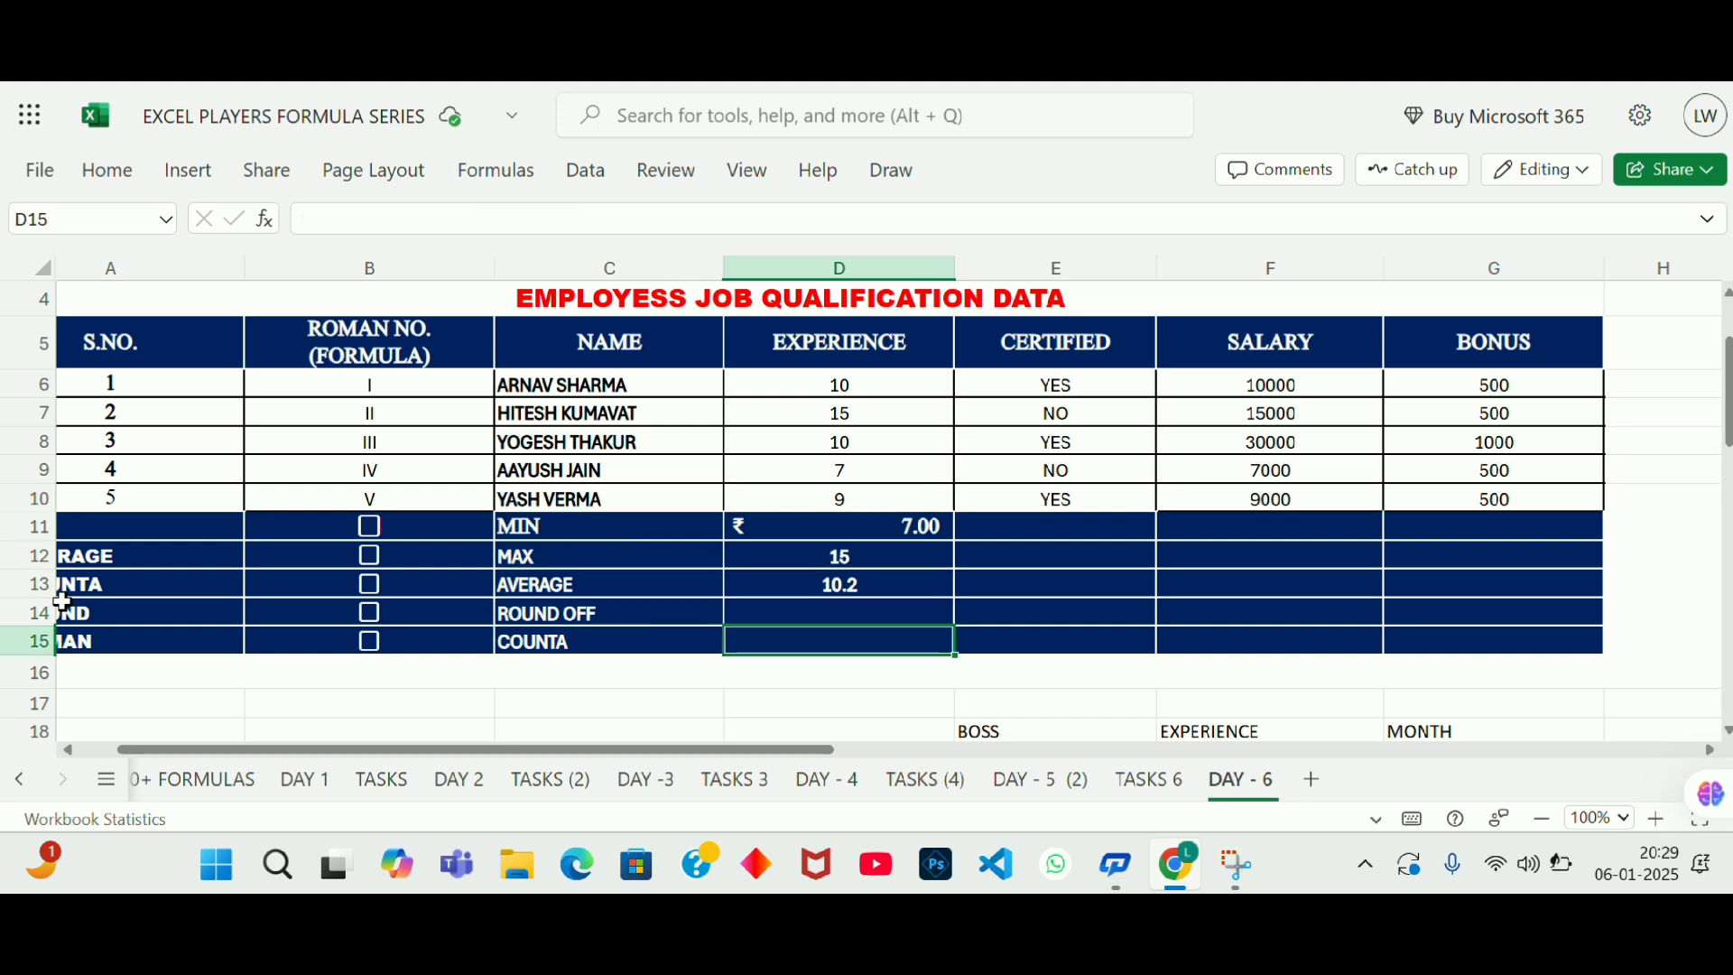
key(Up)
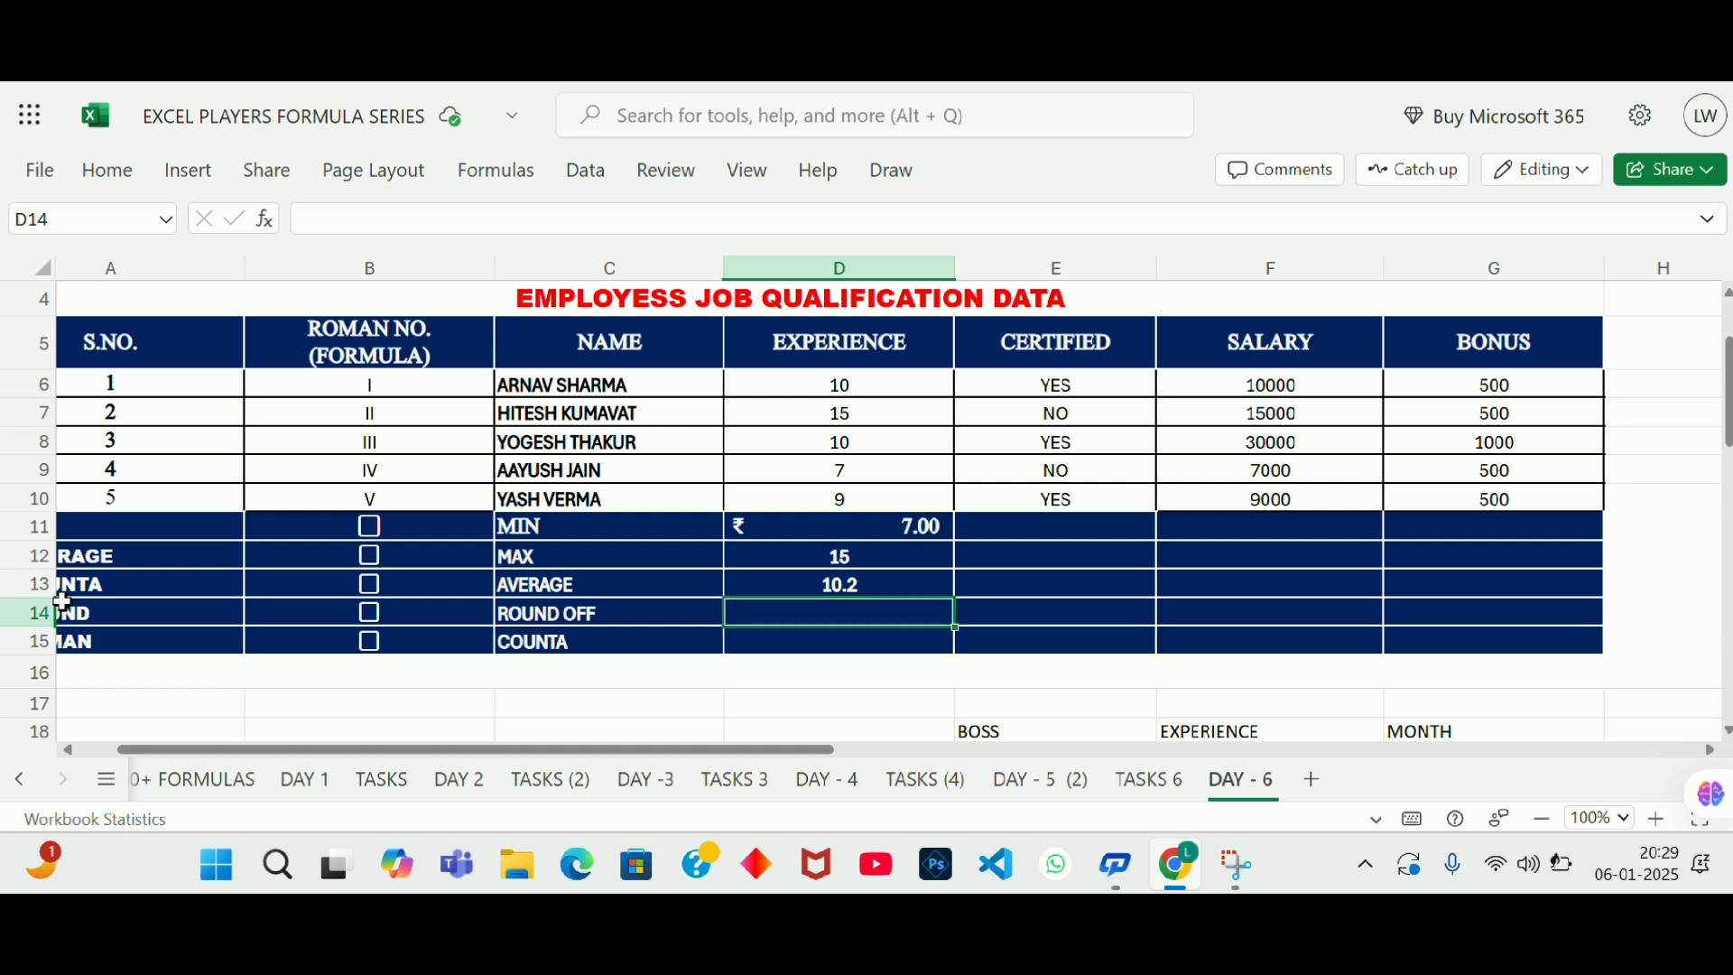
key(Up)
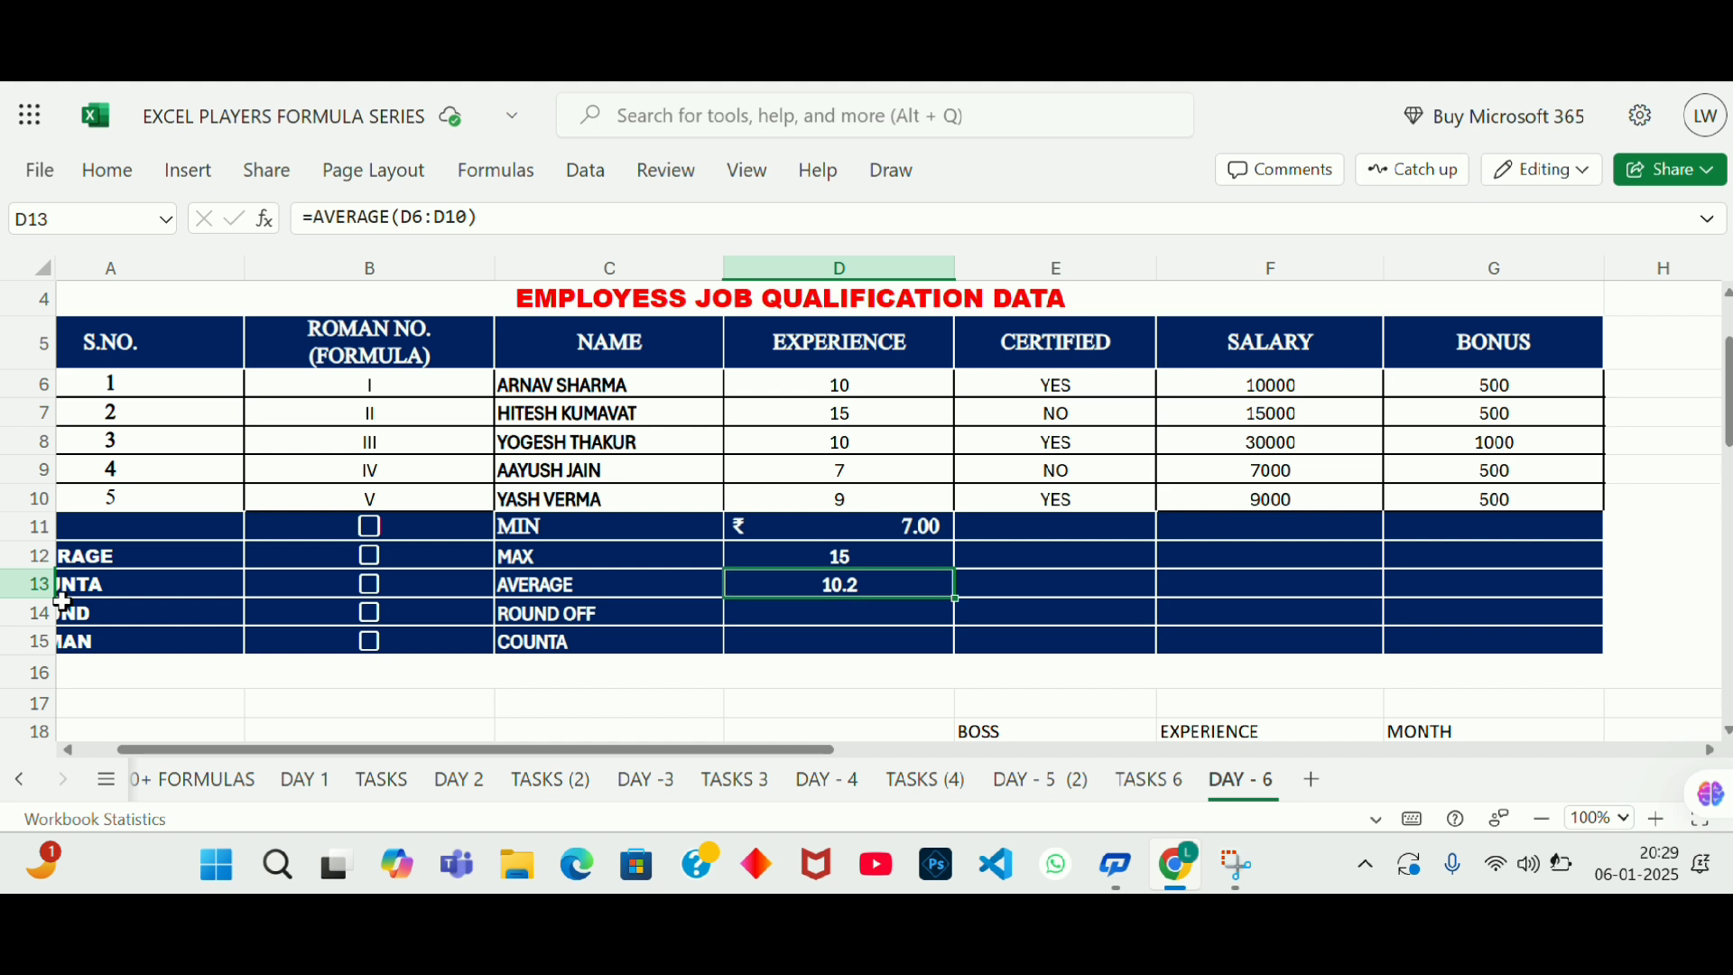
key(Down)
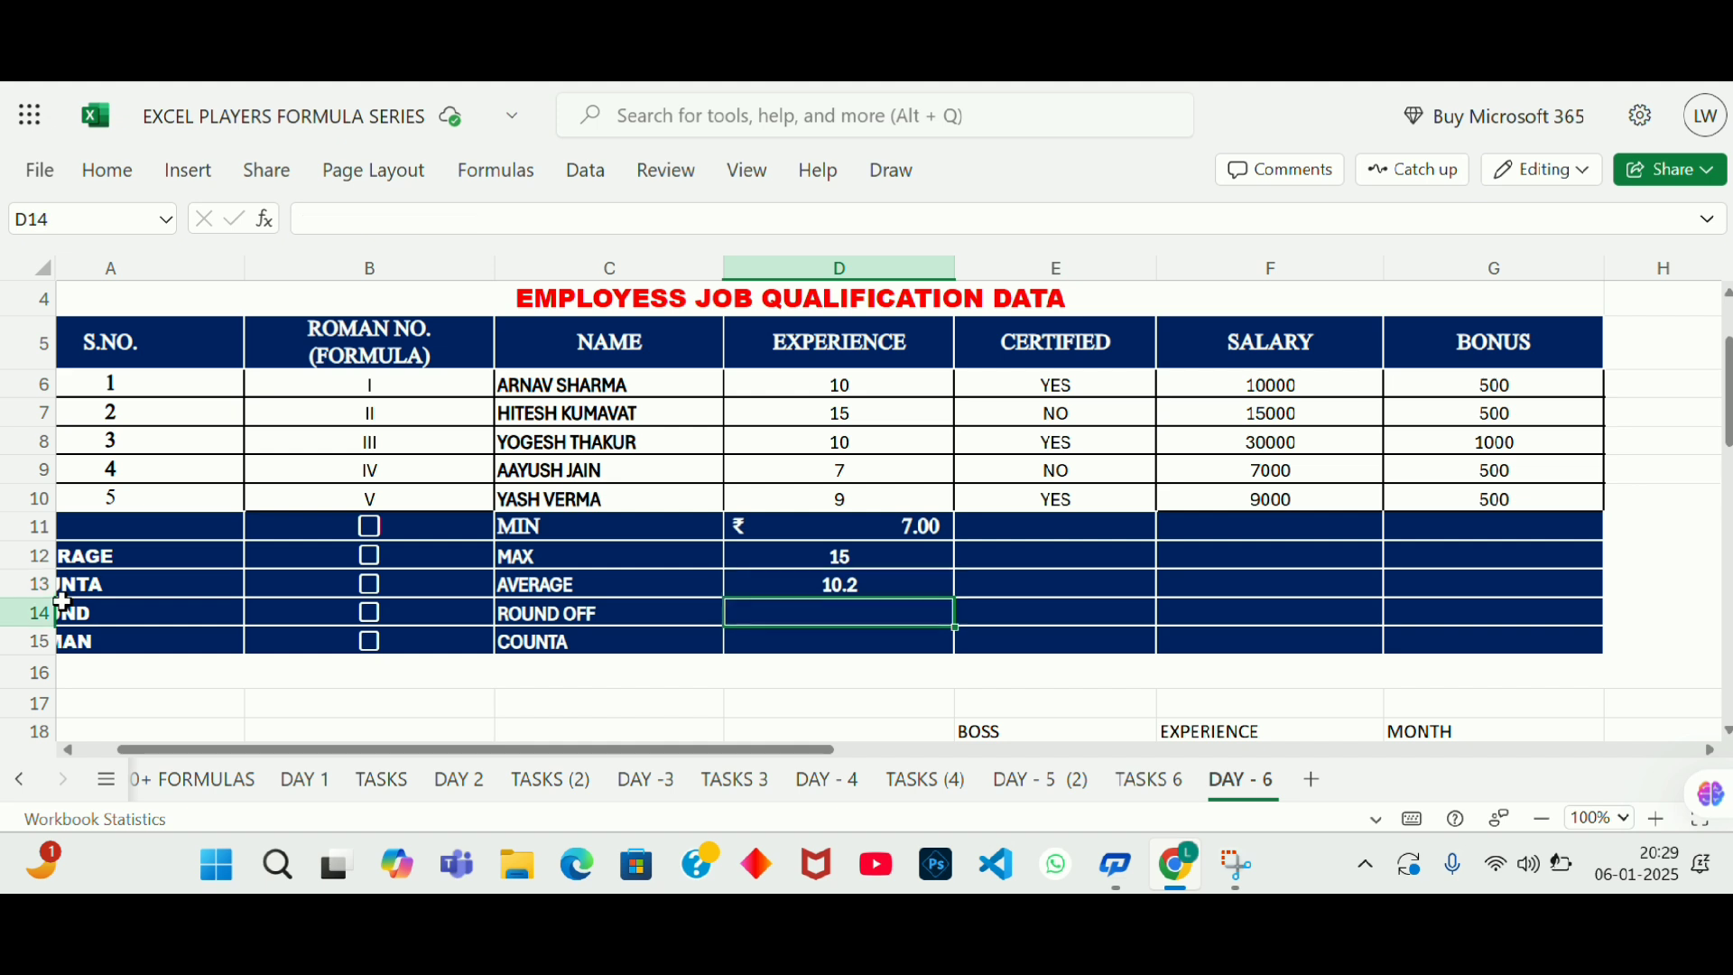
text(=ROUND()
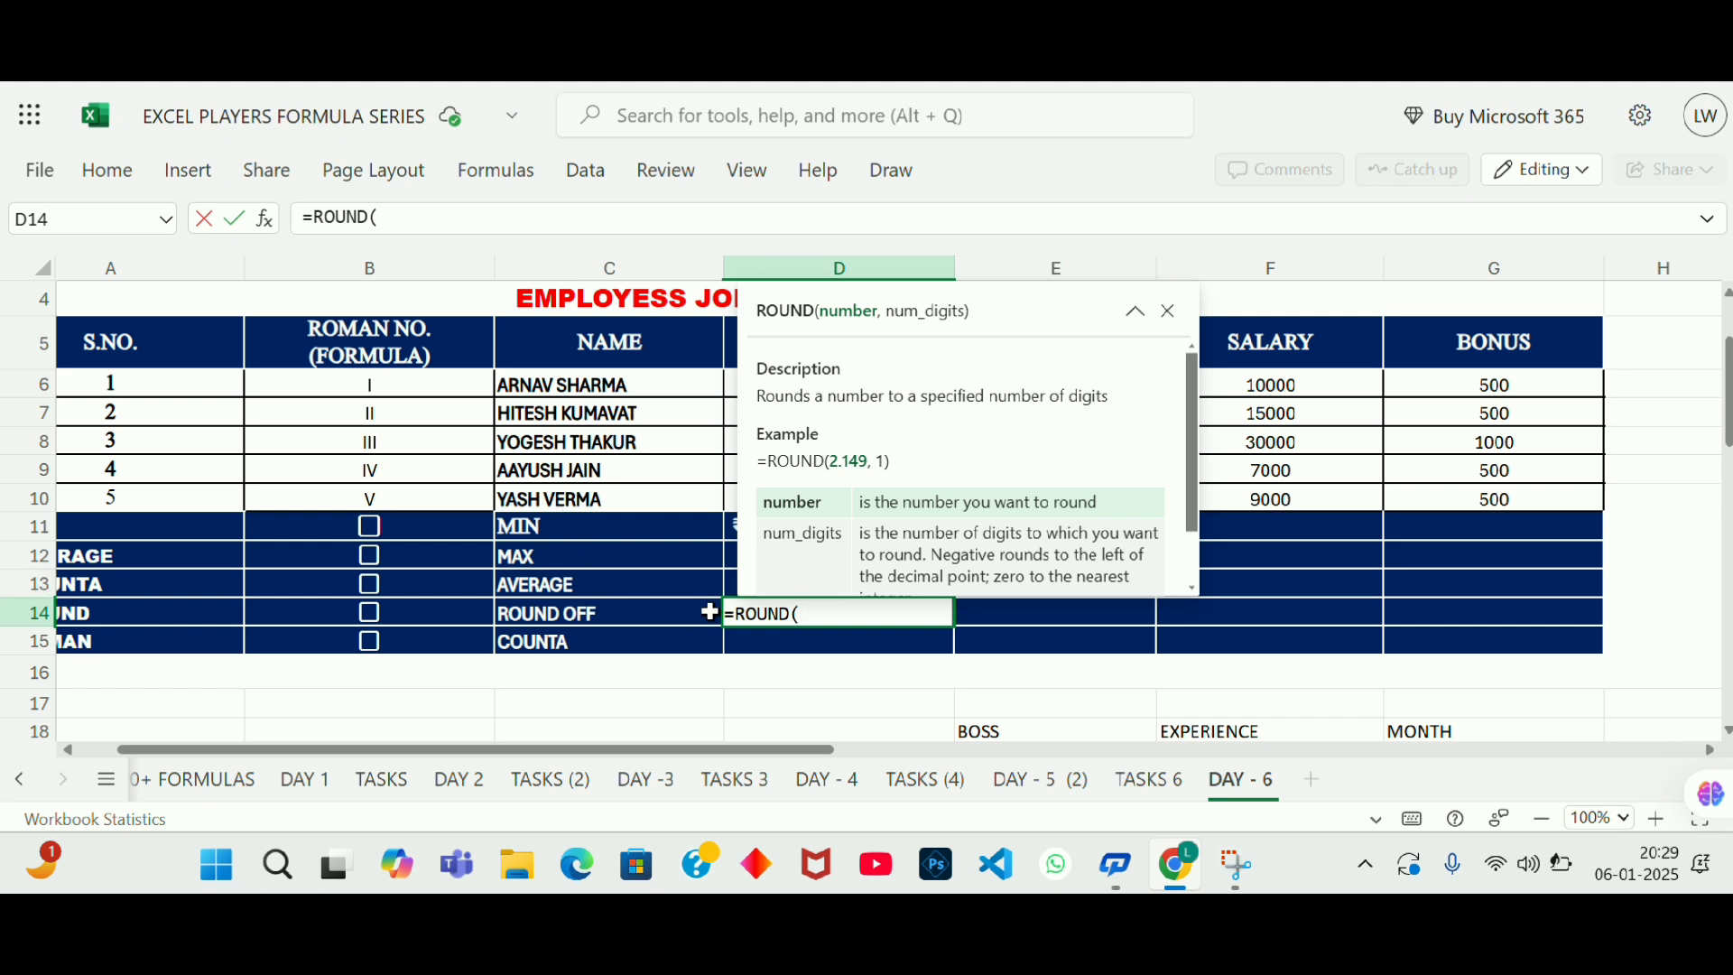
click(748, 584)
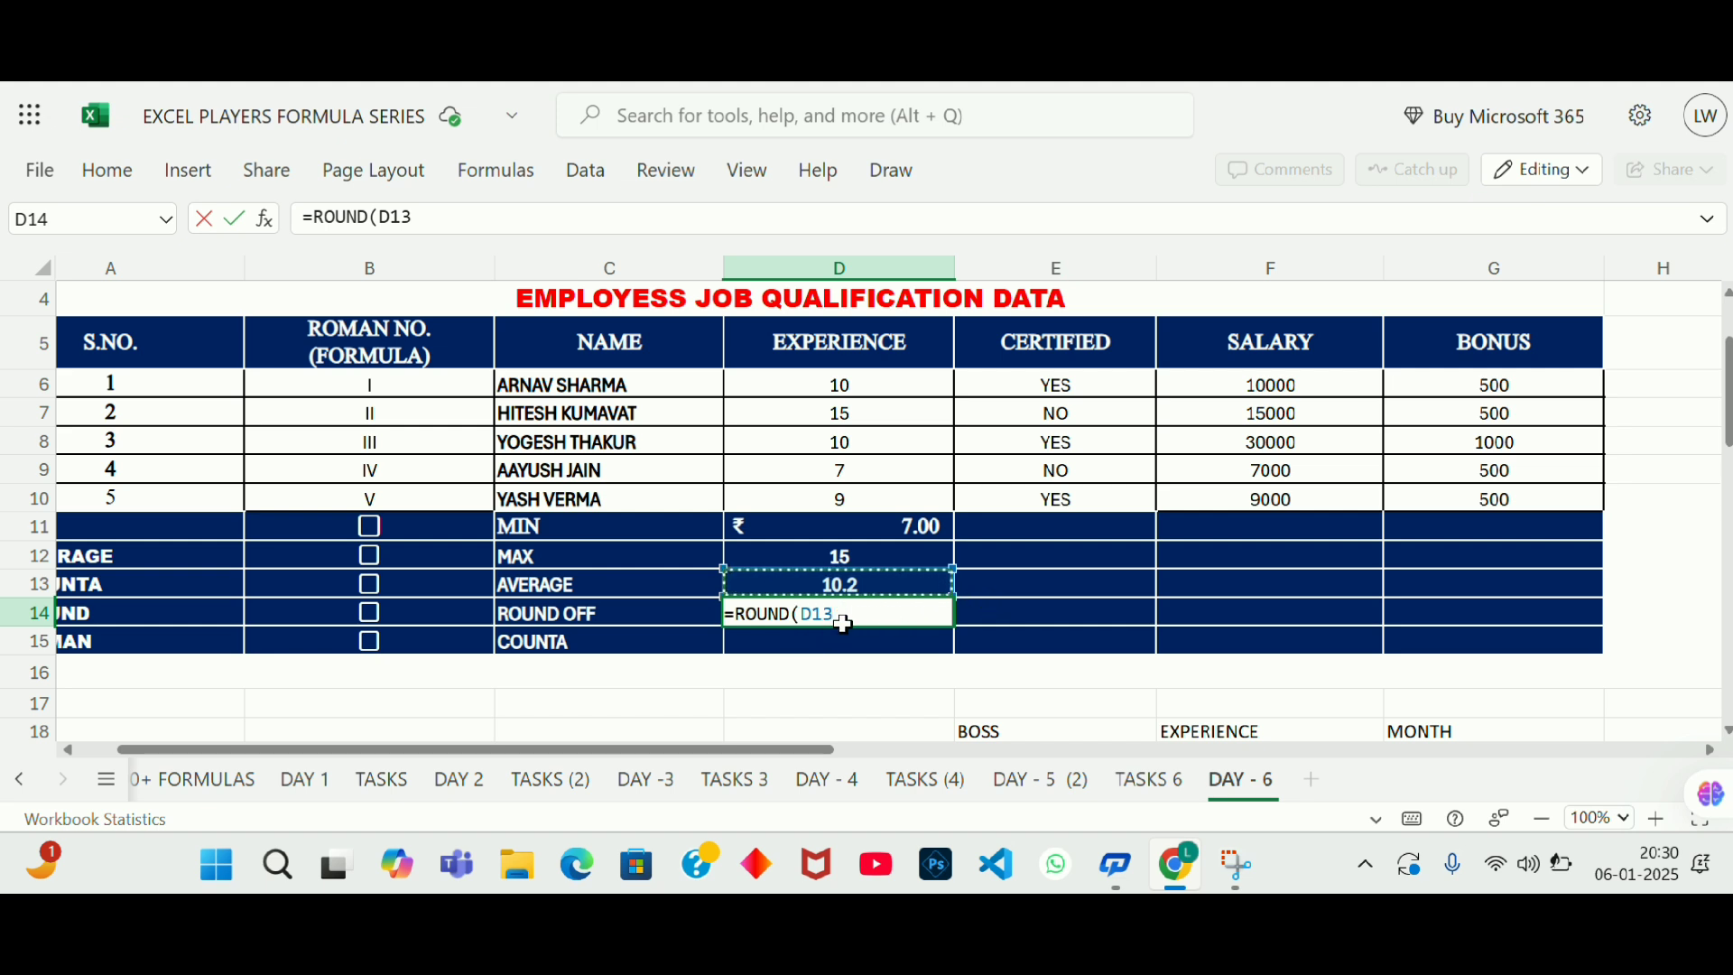
text(,0)
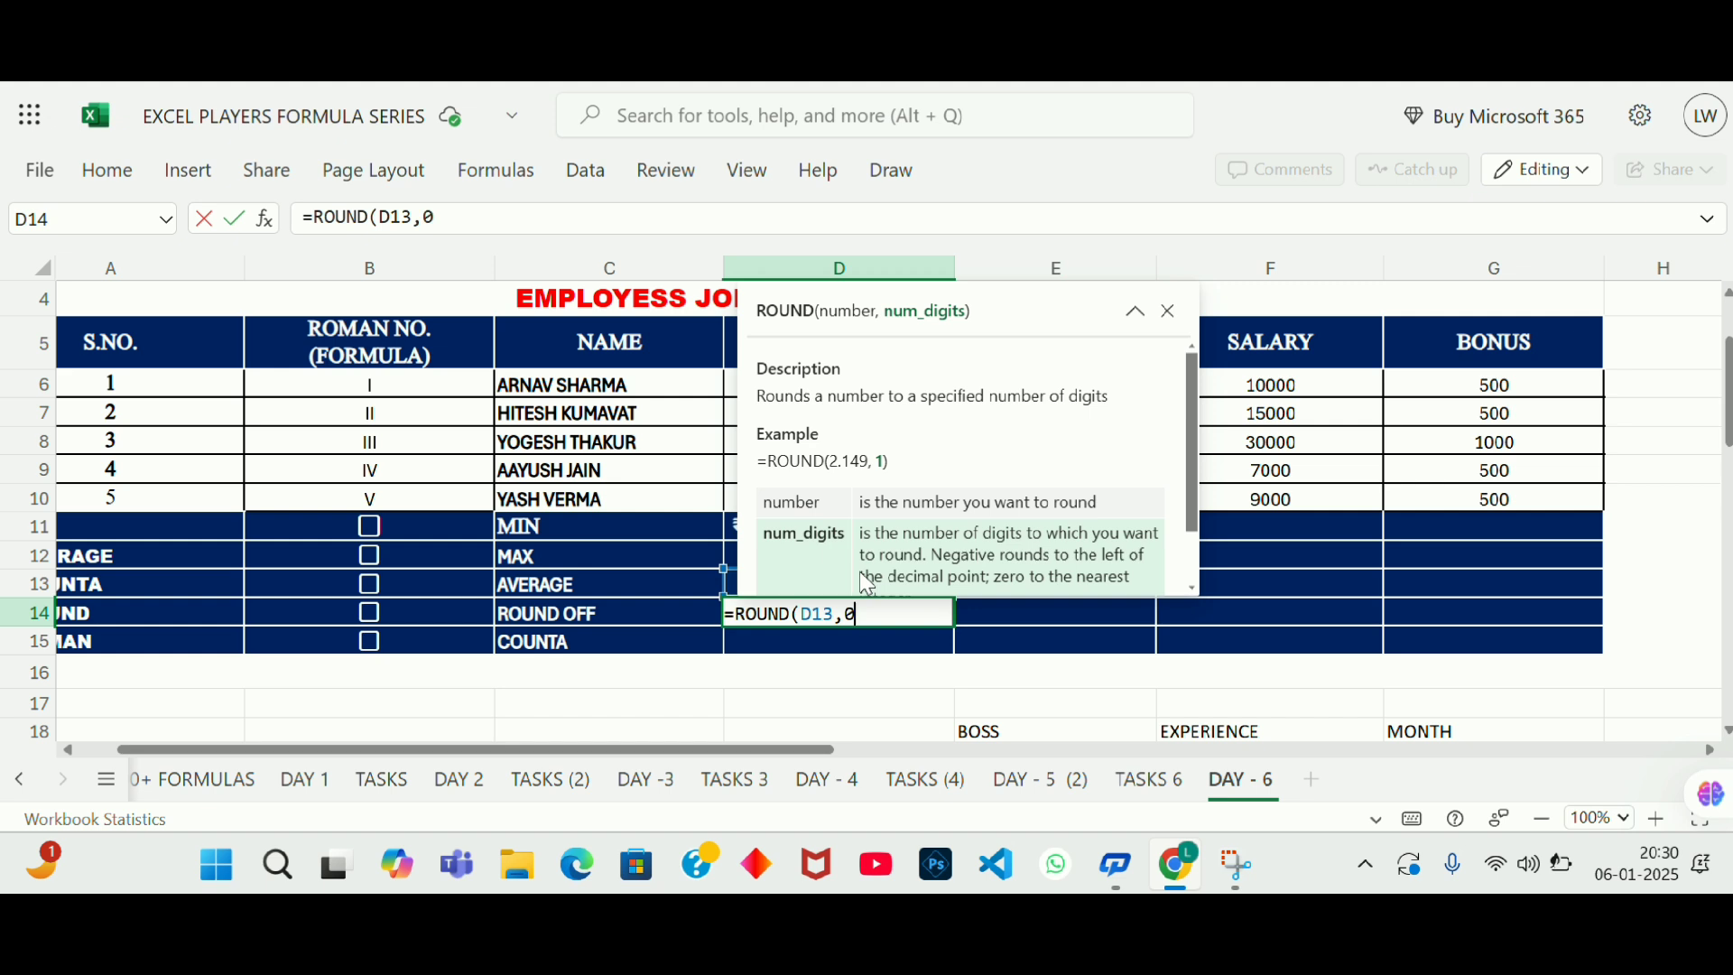
key(ctrl+Return)
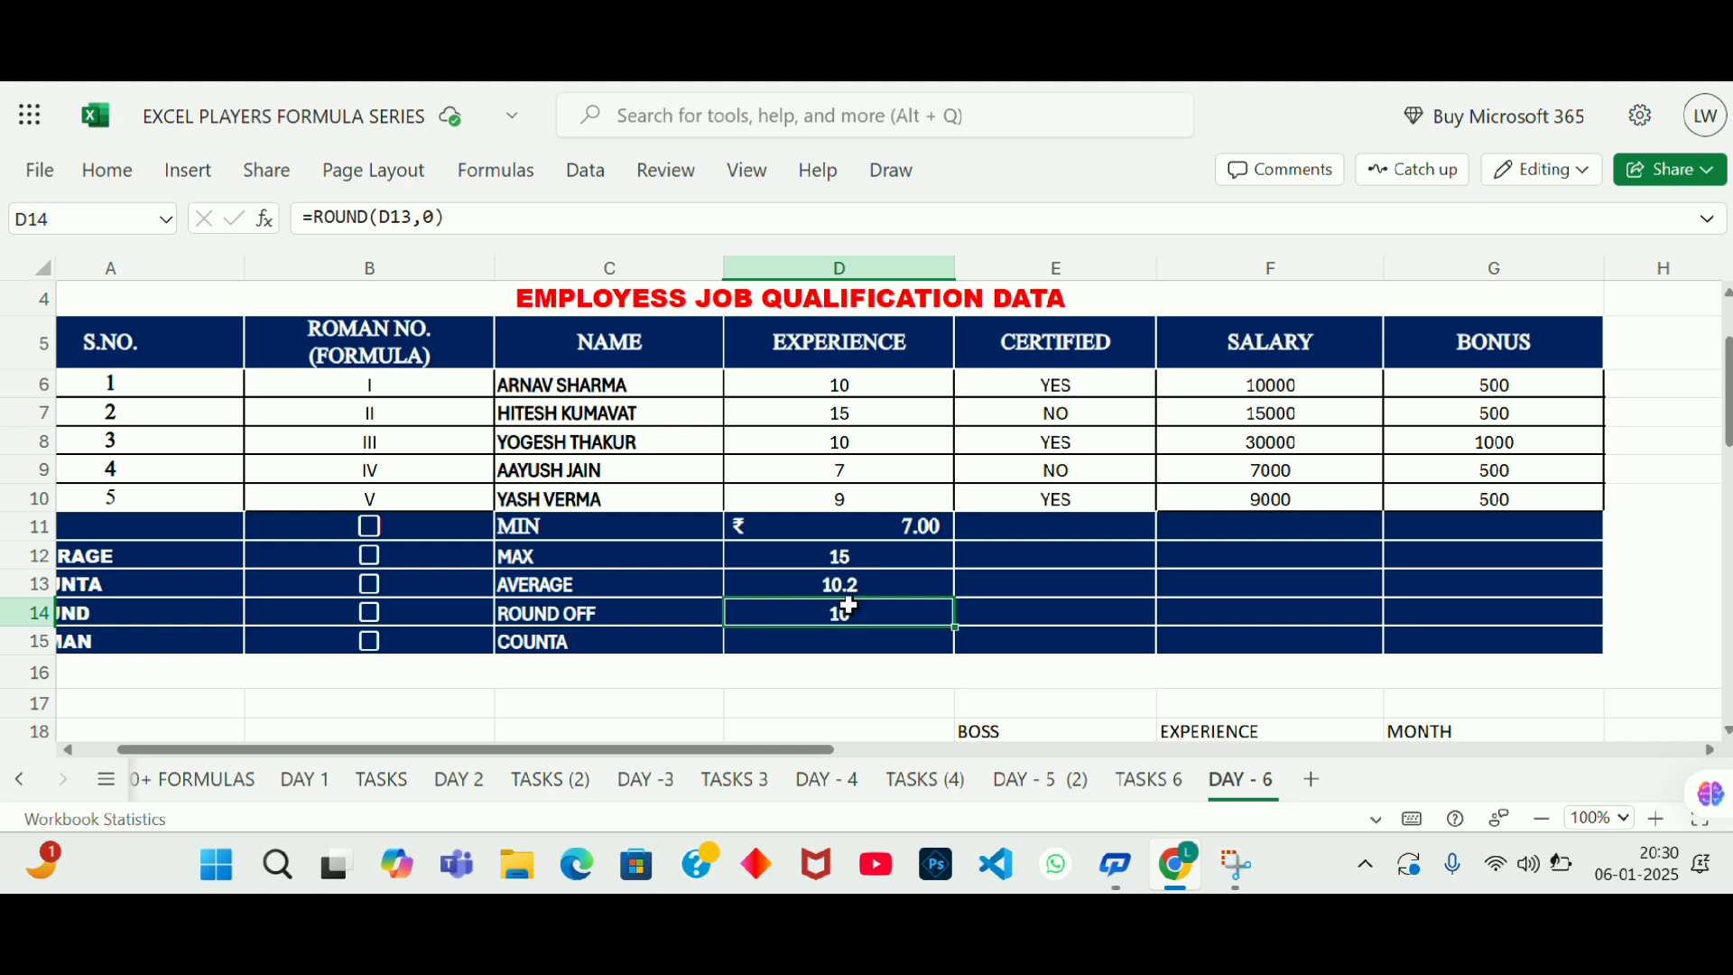
Step: Compare the average formula in D13 with the rounded value's formula in D14
click(856, 583)
click(860, 615)
click(865, 588)
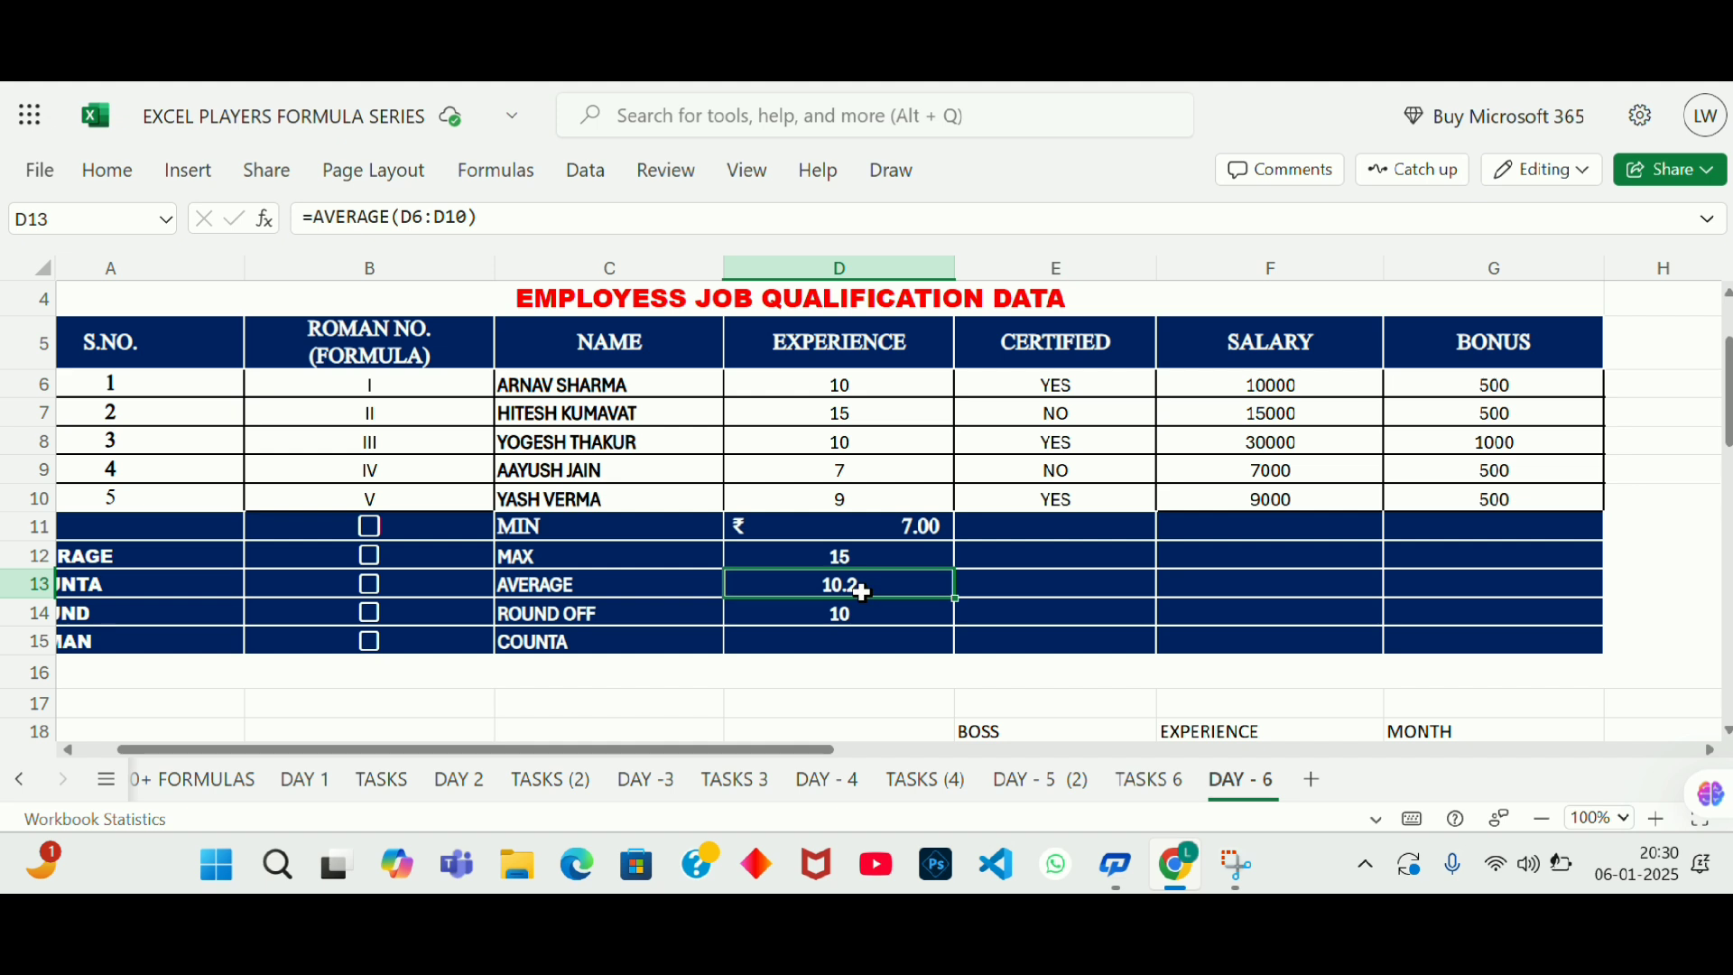
click(860, 615)
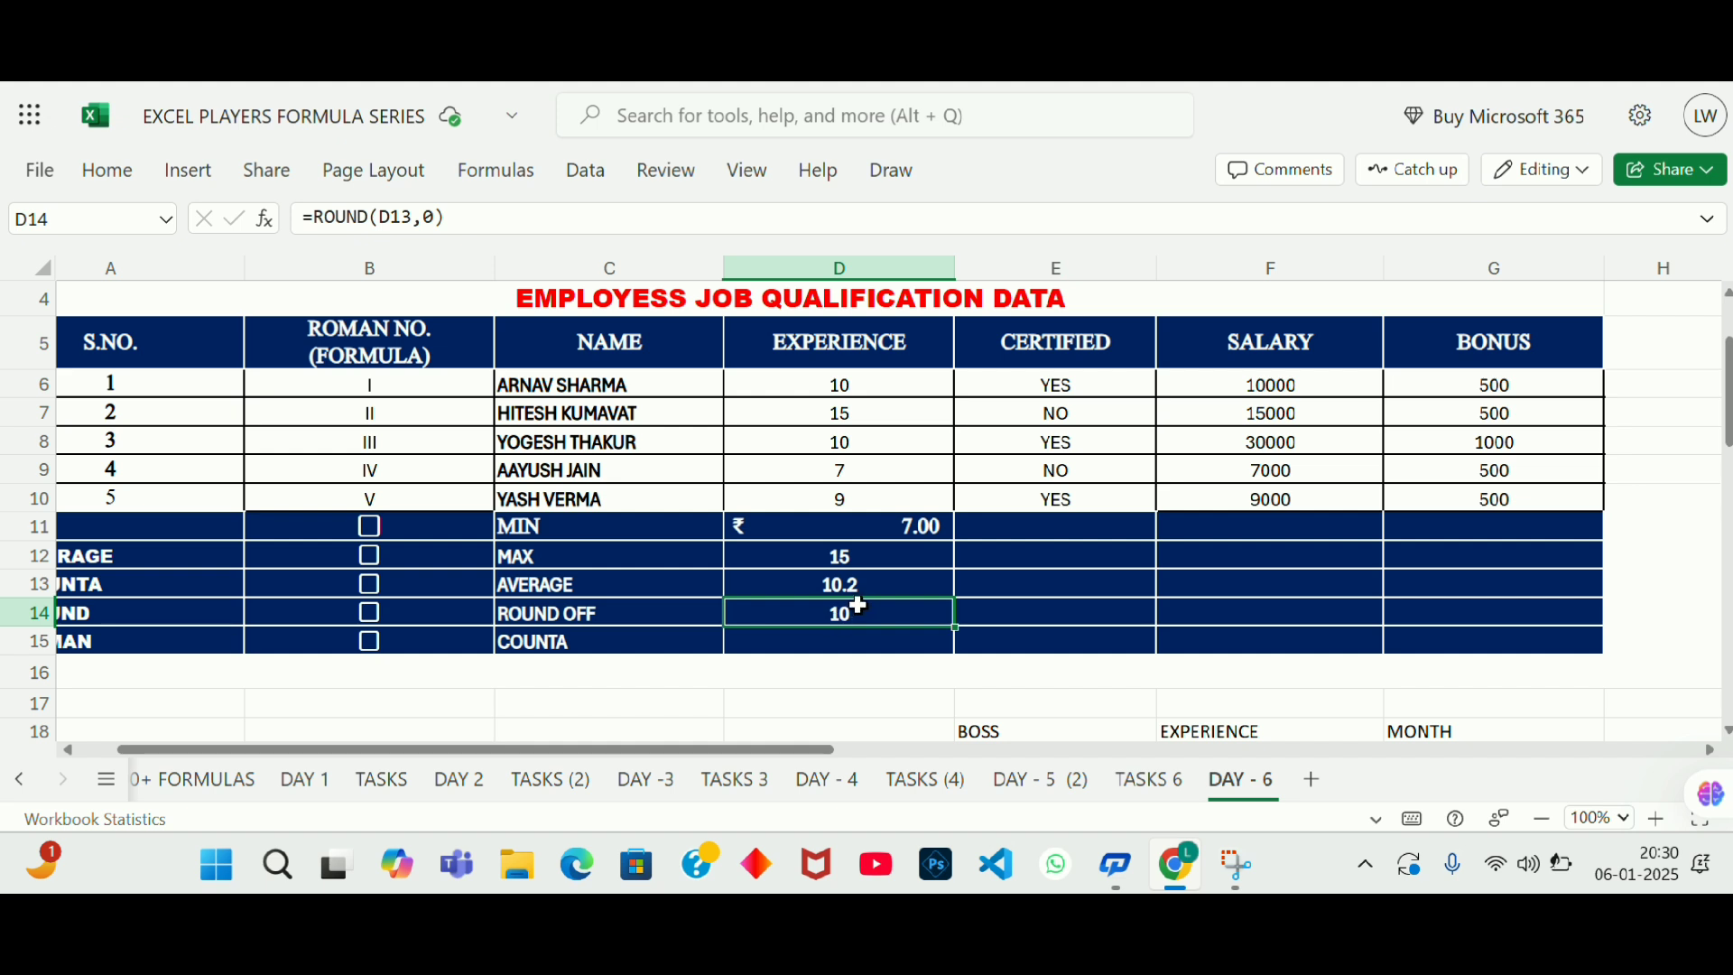
click(864, 588)
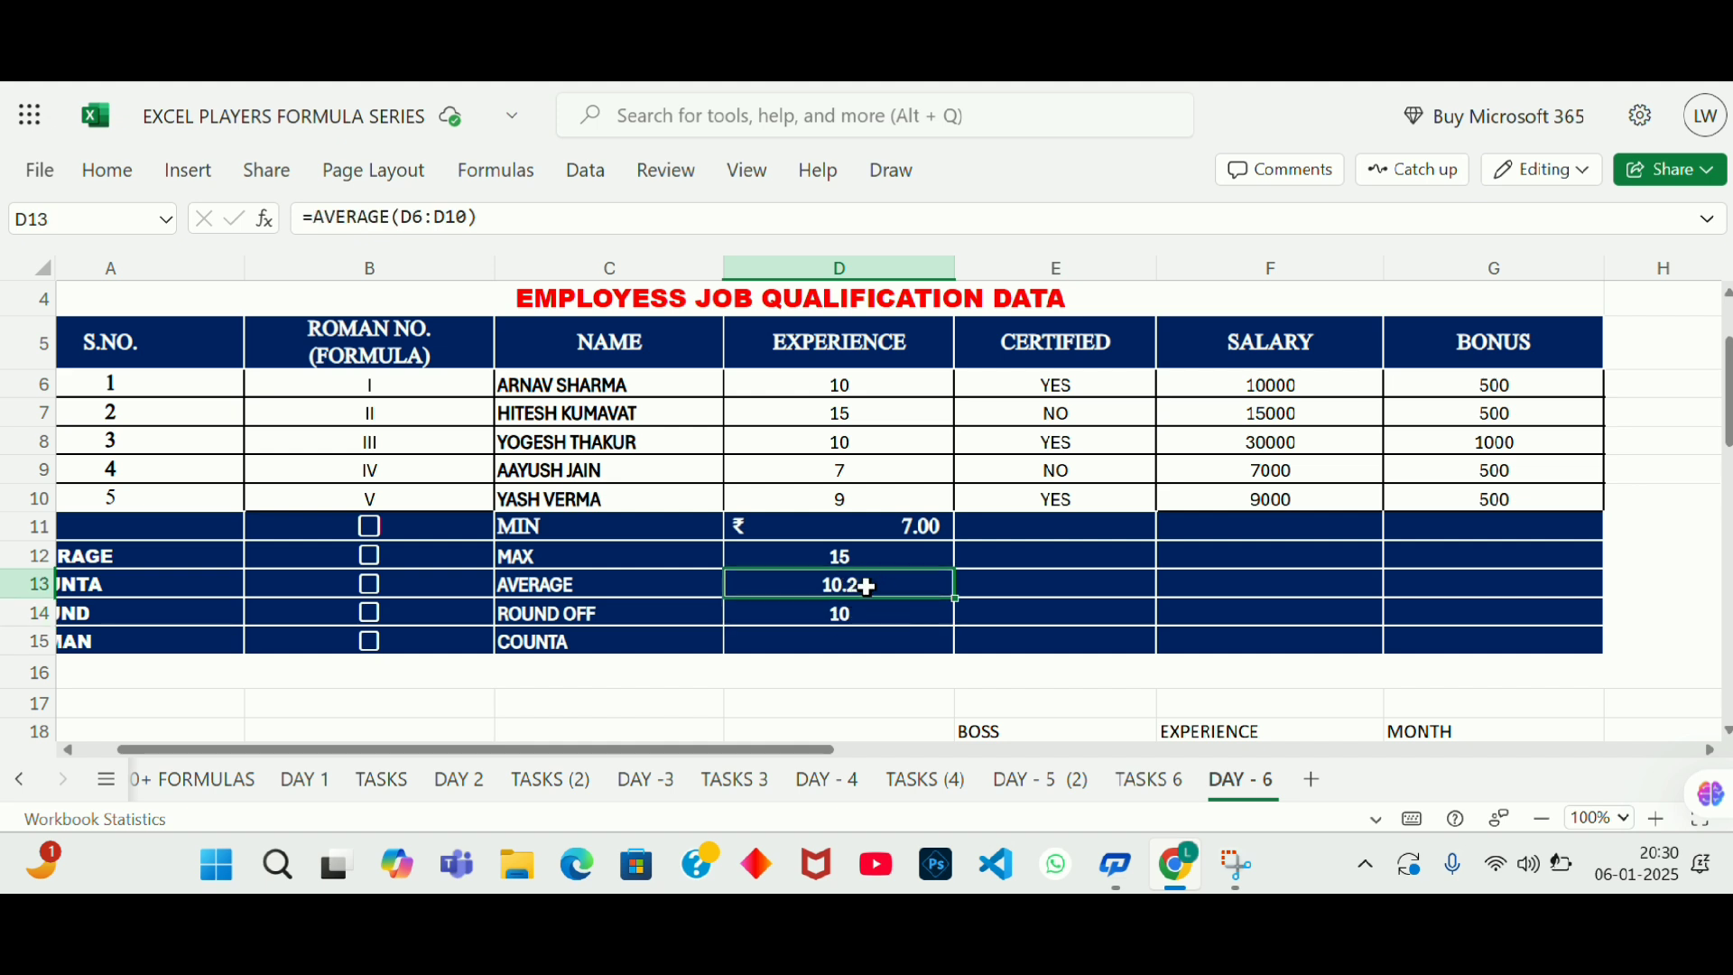
click(845, 612)
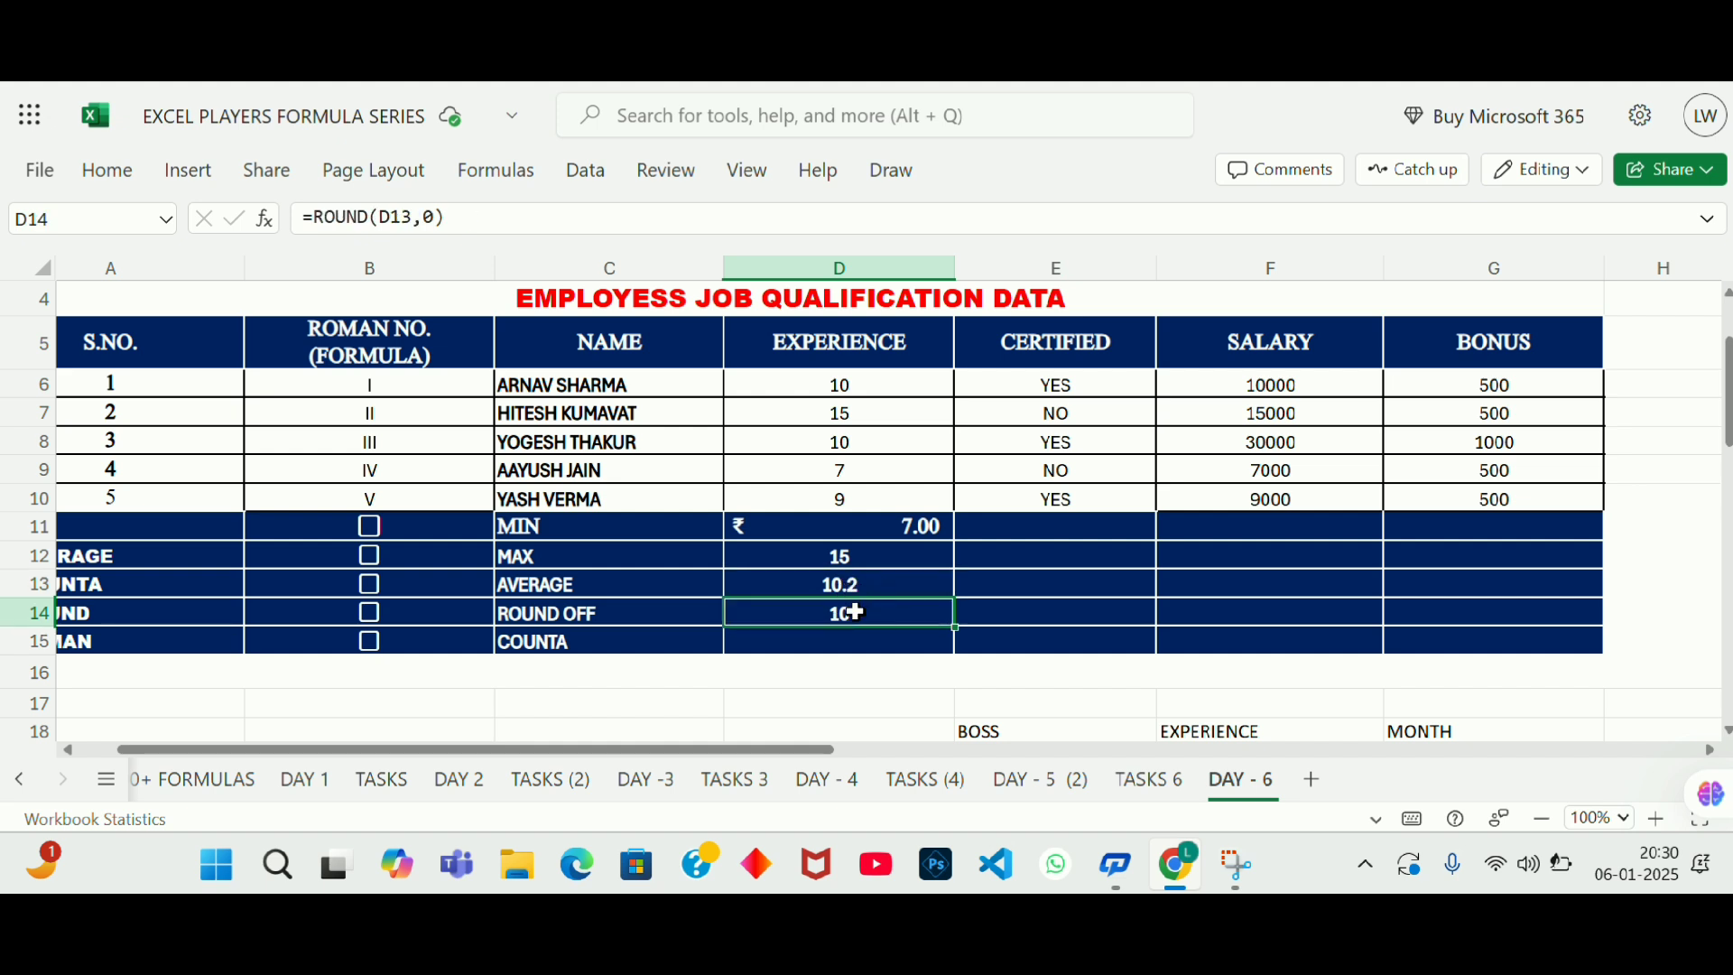
click(843, 640)
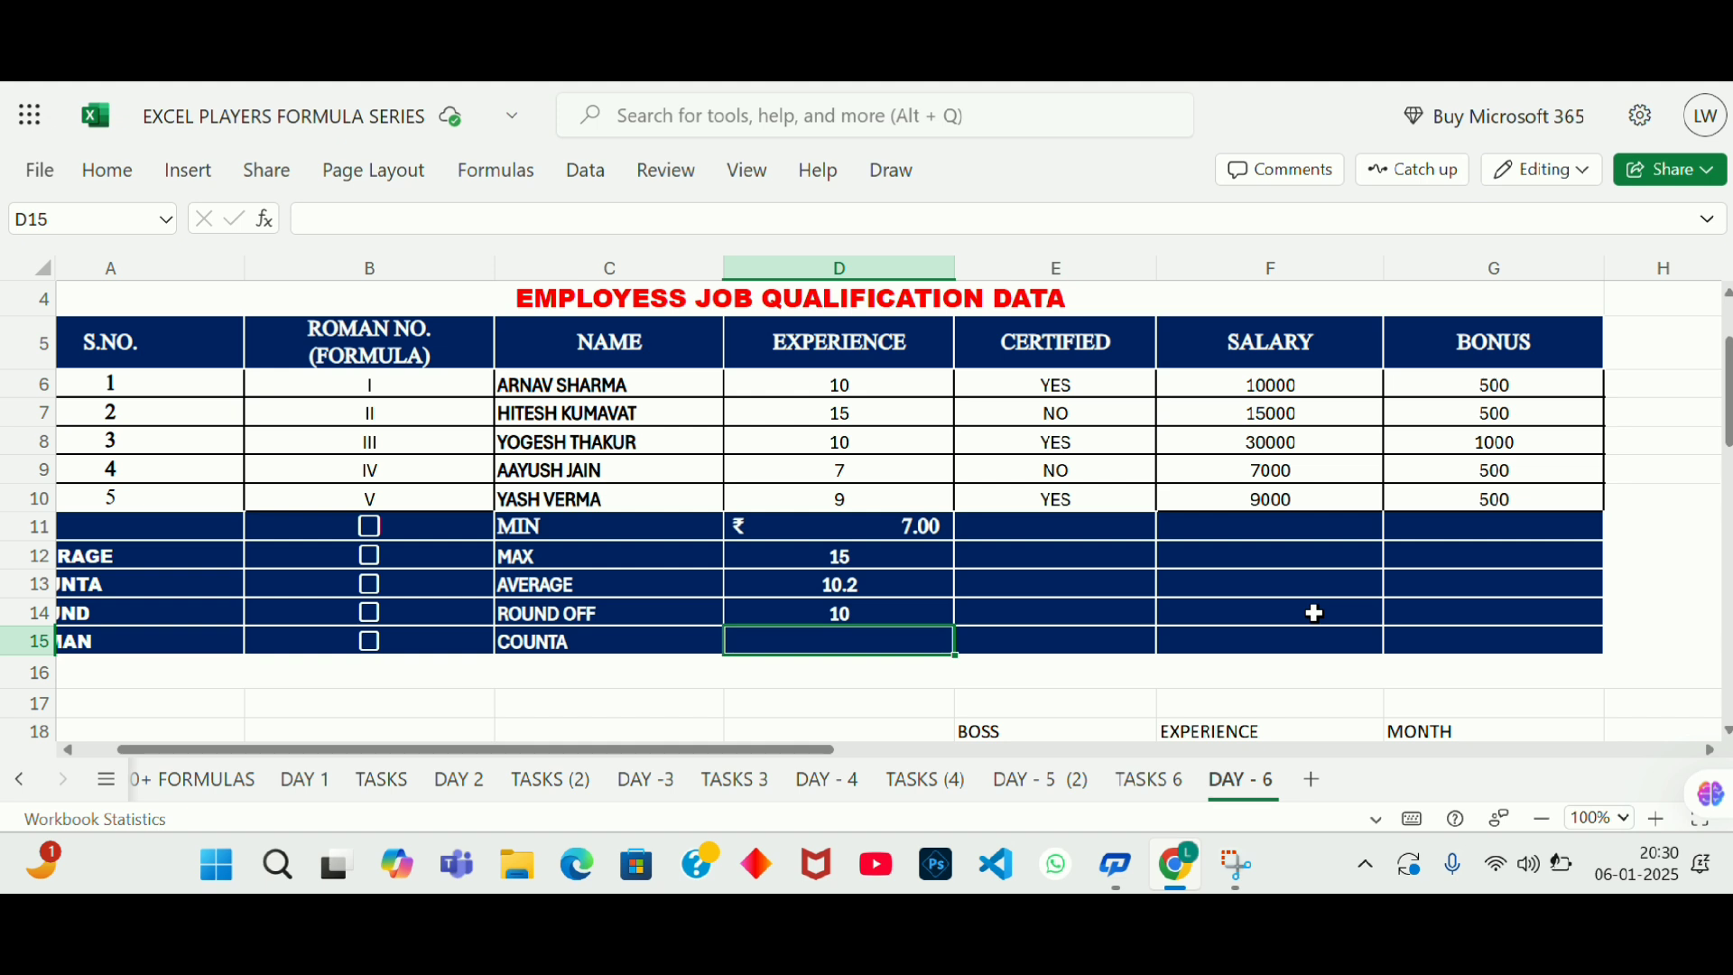
Step: Try to centre the summary values in D11:D14 horizontally
drag(840, 526, 833, 622)
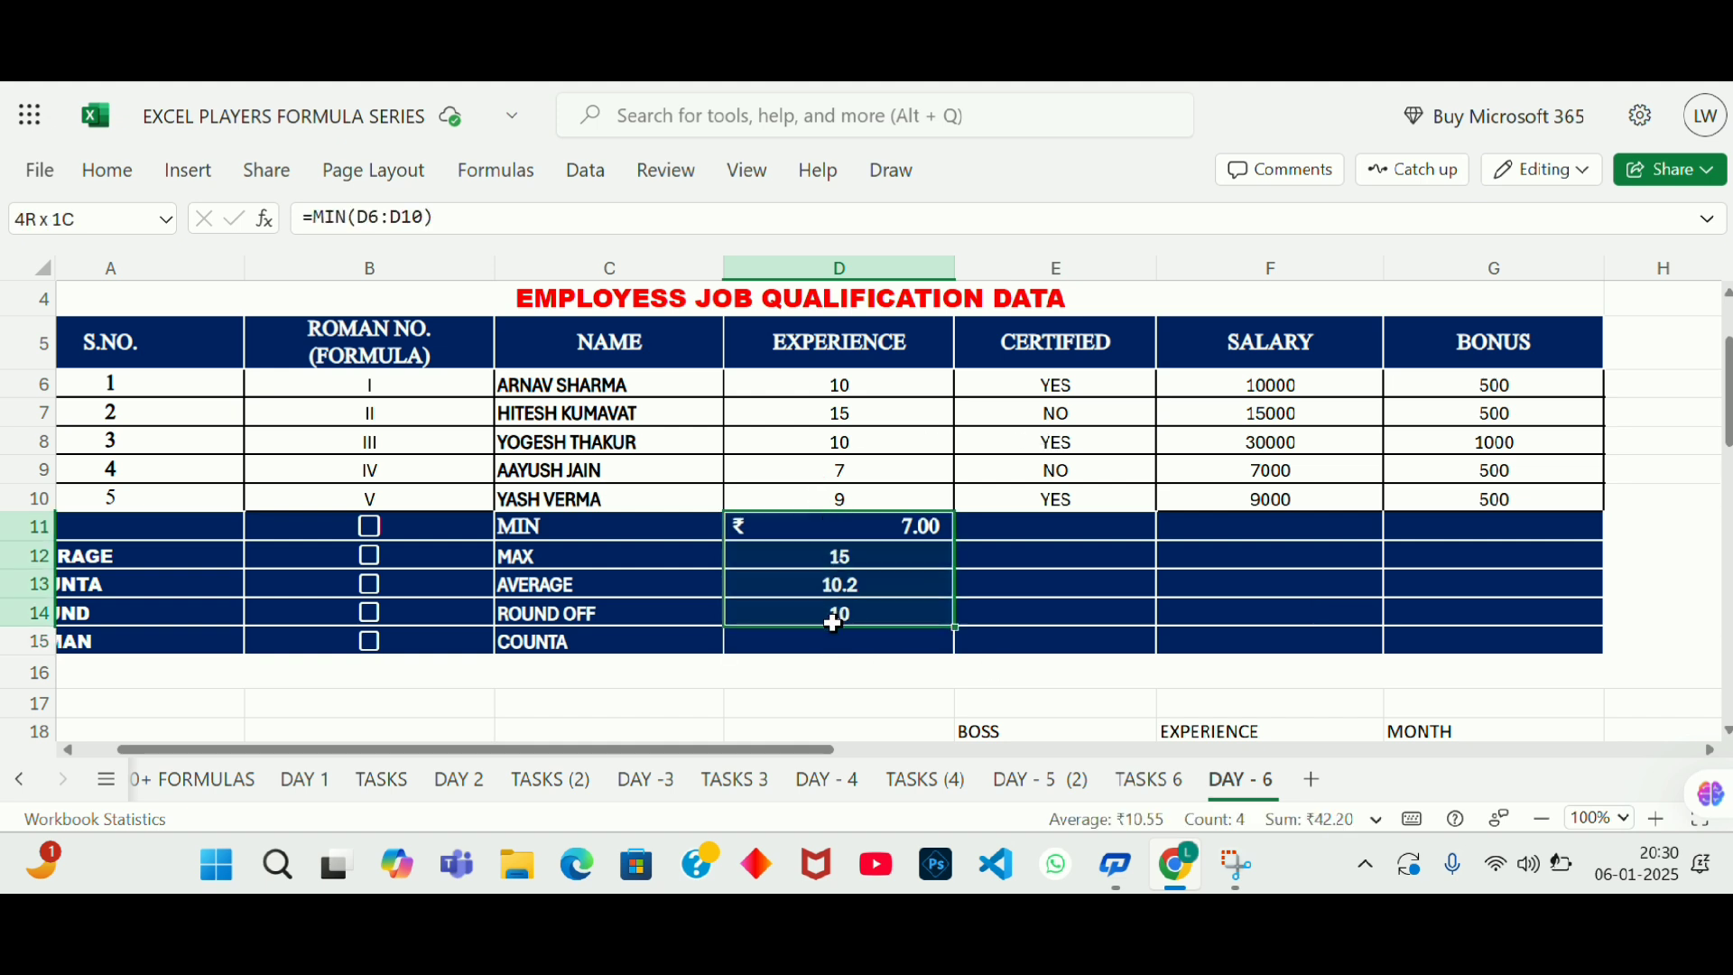
click(106, 169)
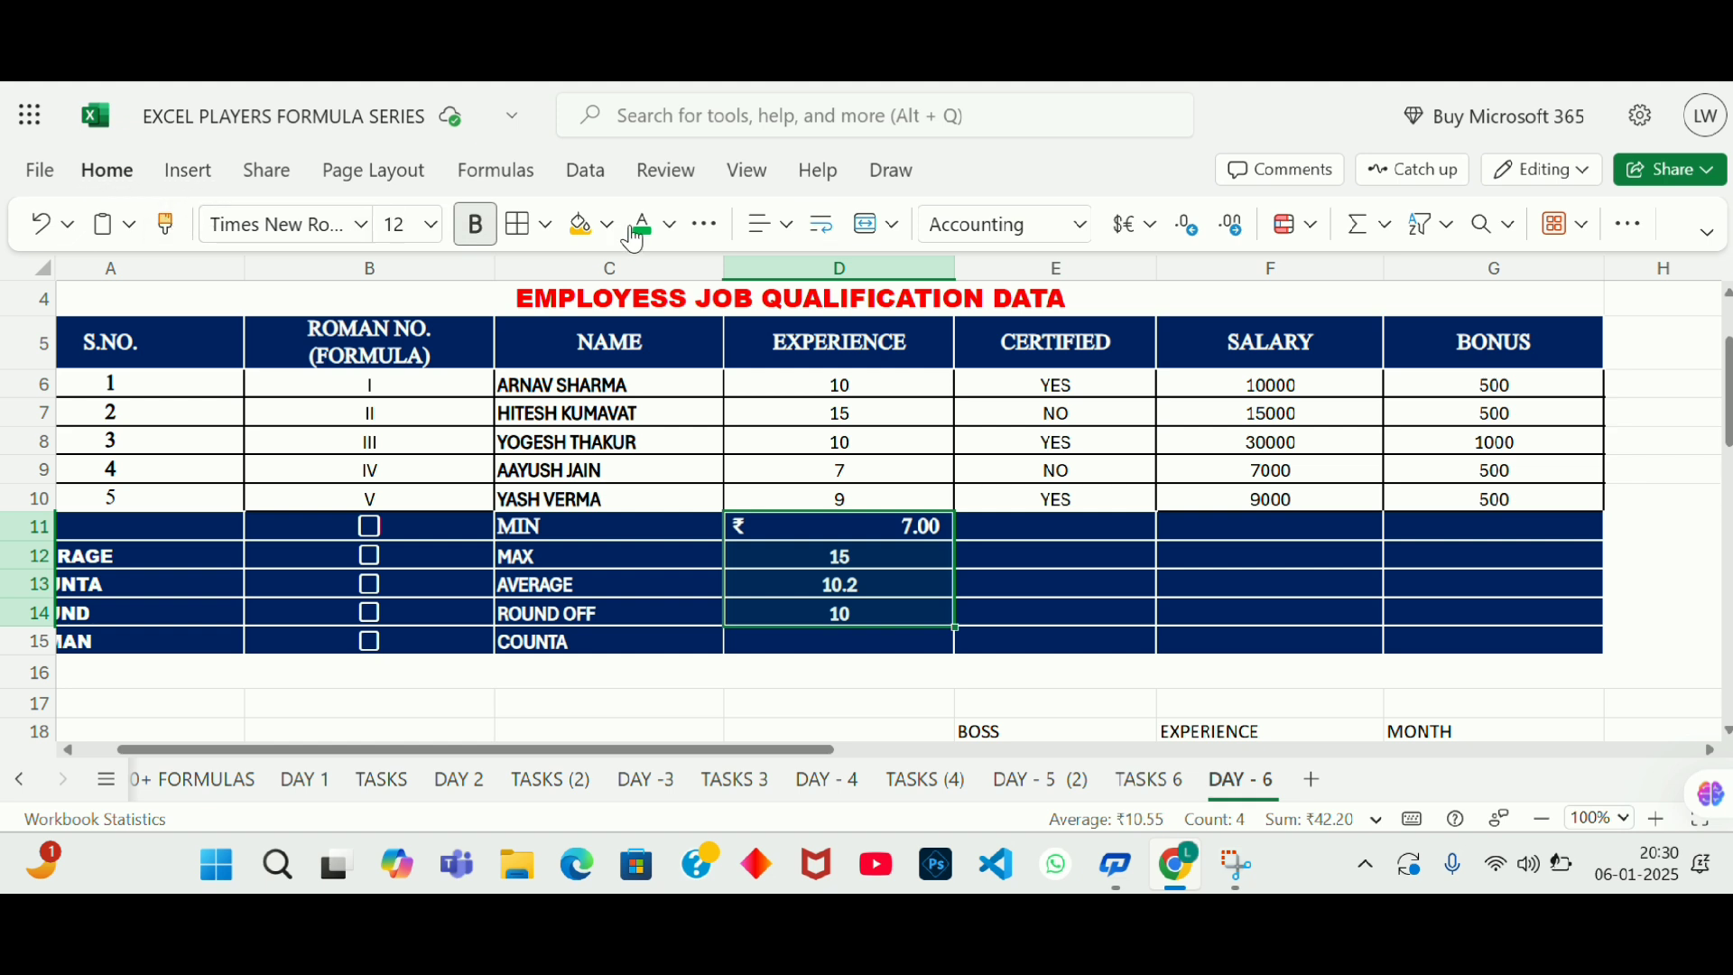
click(773, 225)
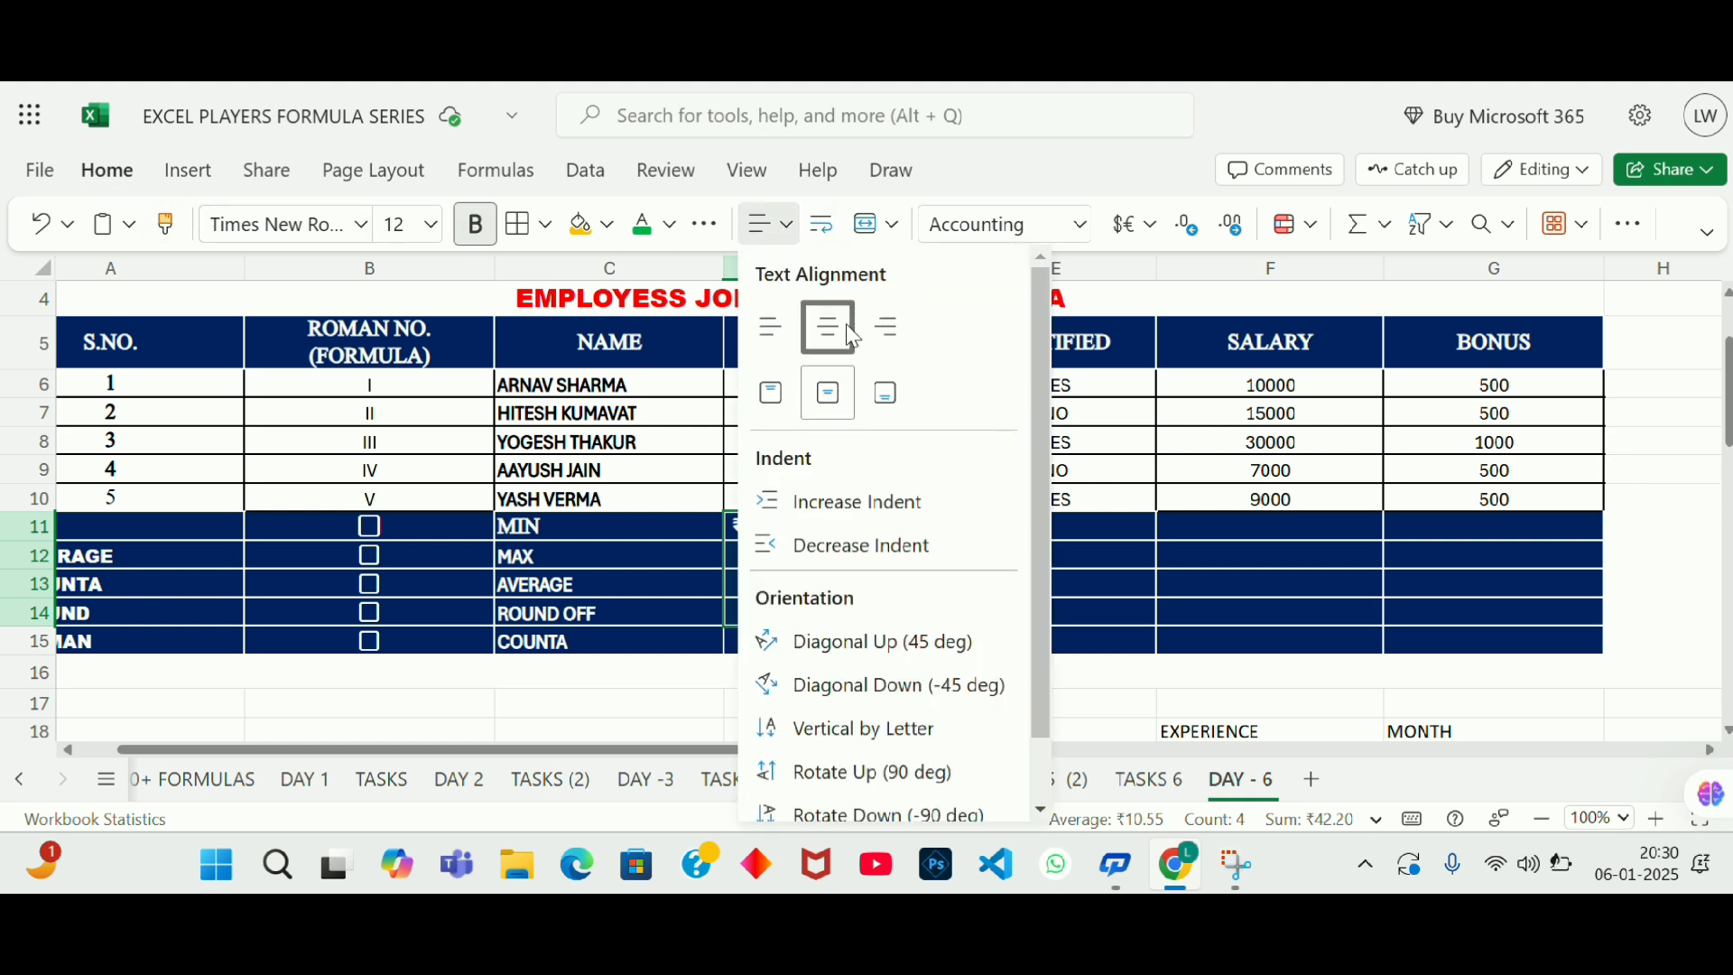
click(851, 331)
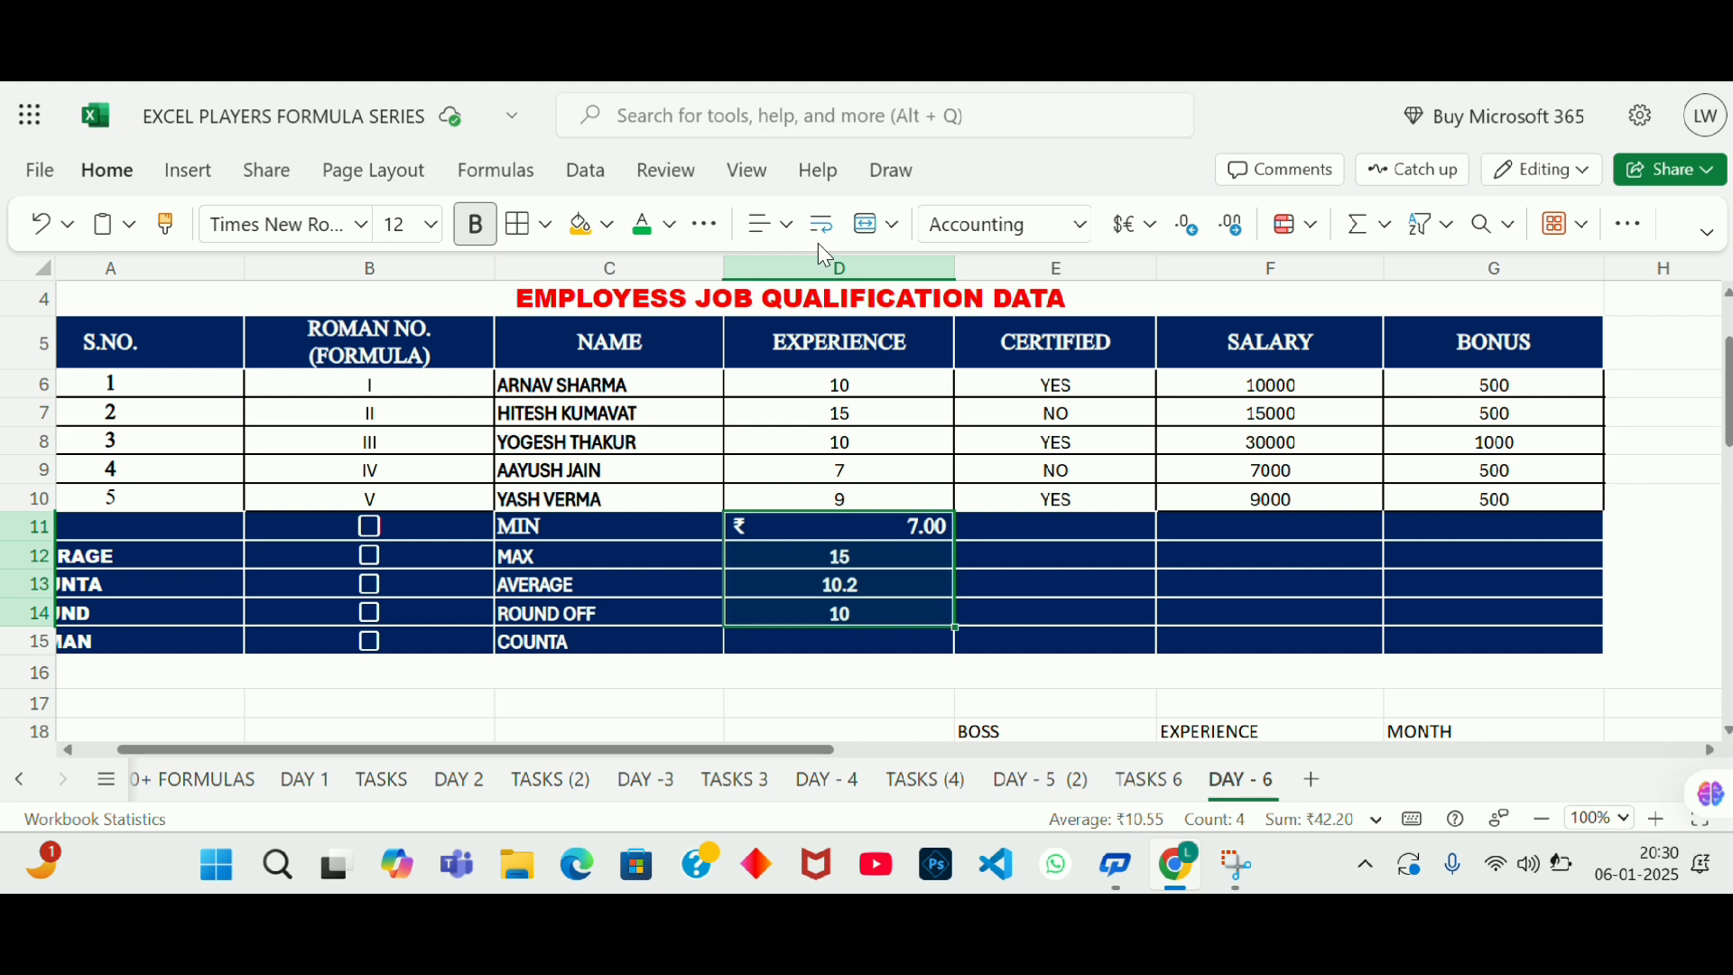
click(774, 225)
click(821, 331)
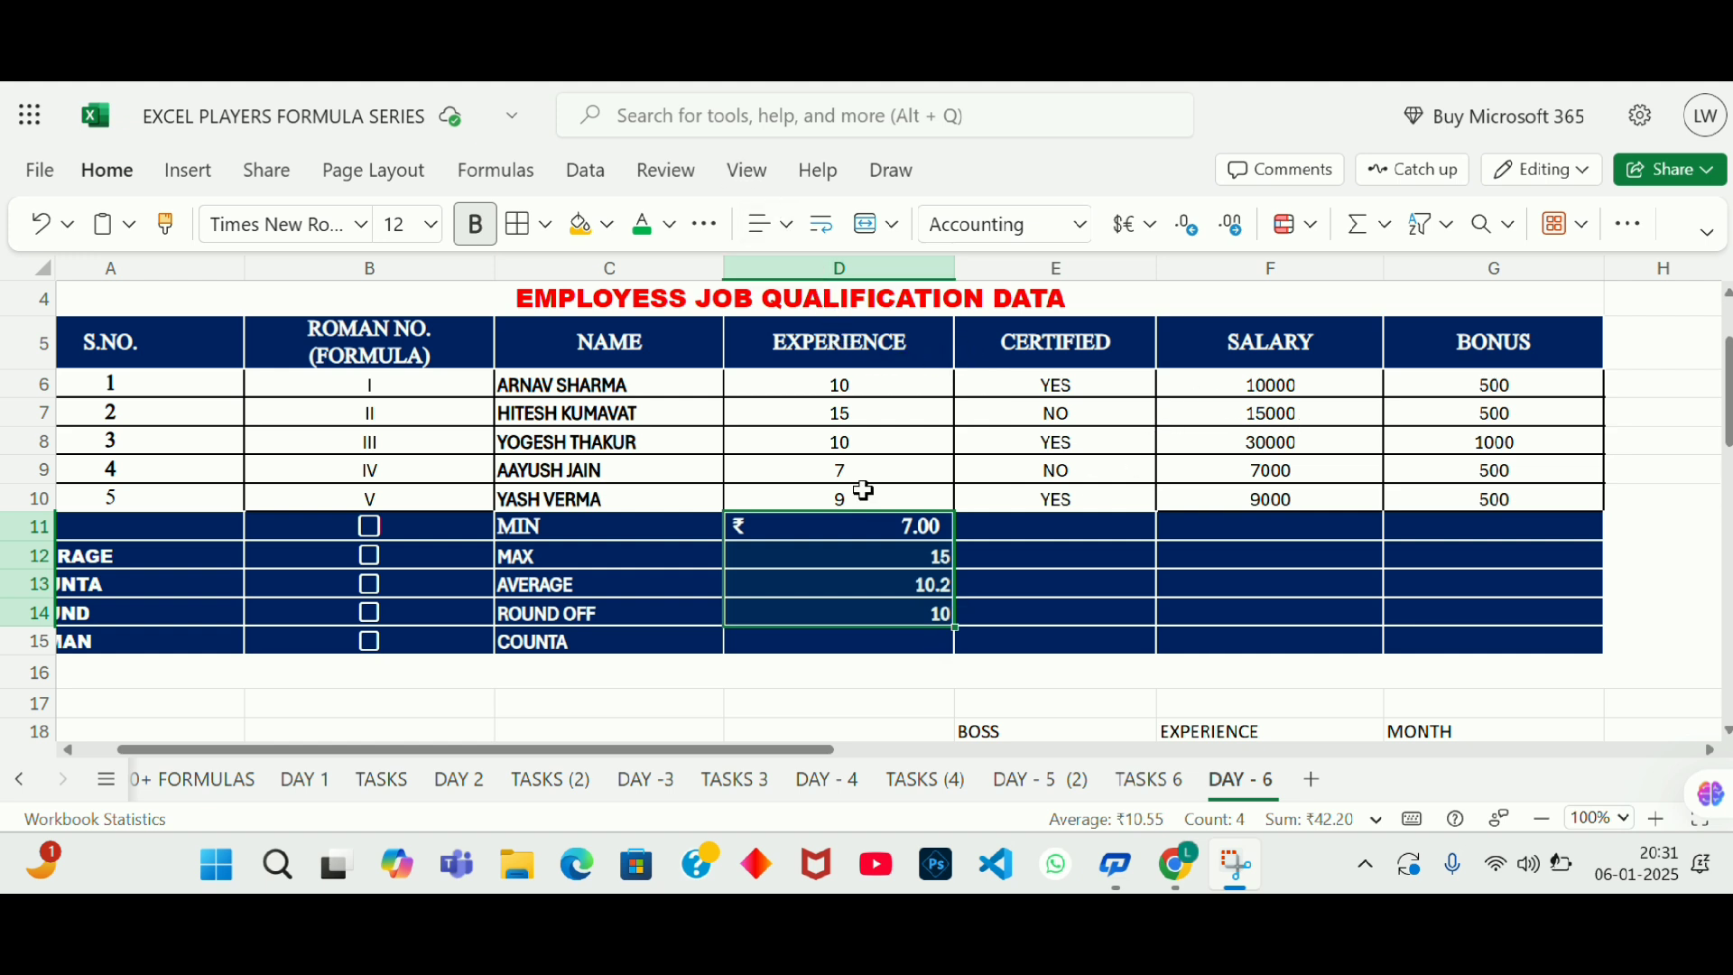
Step: Centre the maximum, average and rounded values in D12:D14 horizontally
drag(858, 553, 864, 615)
click(127, 171)
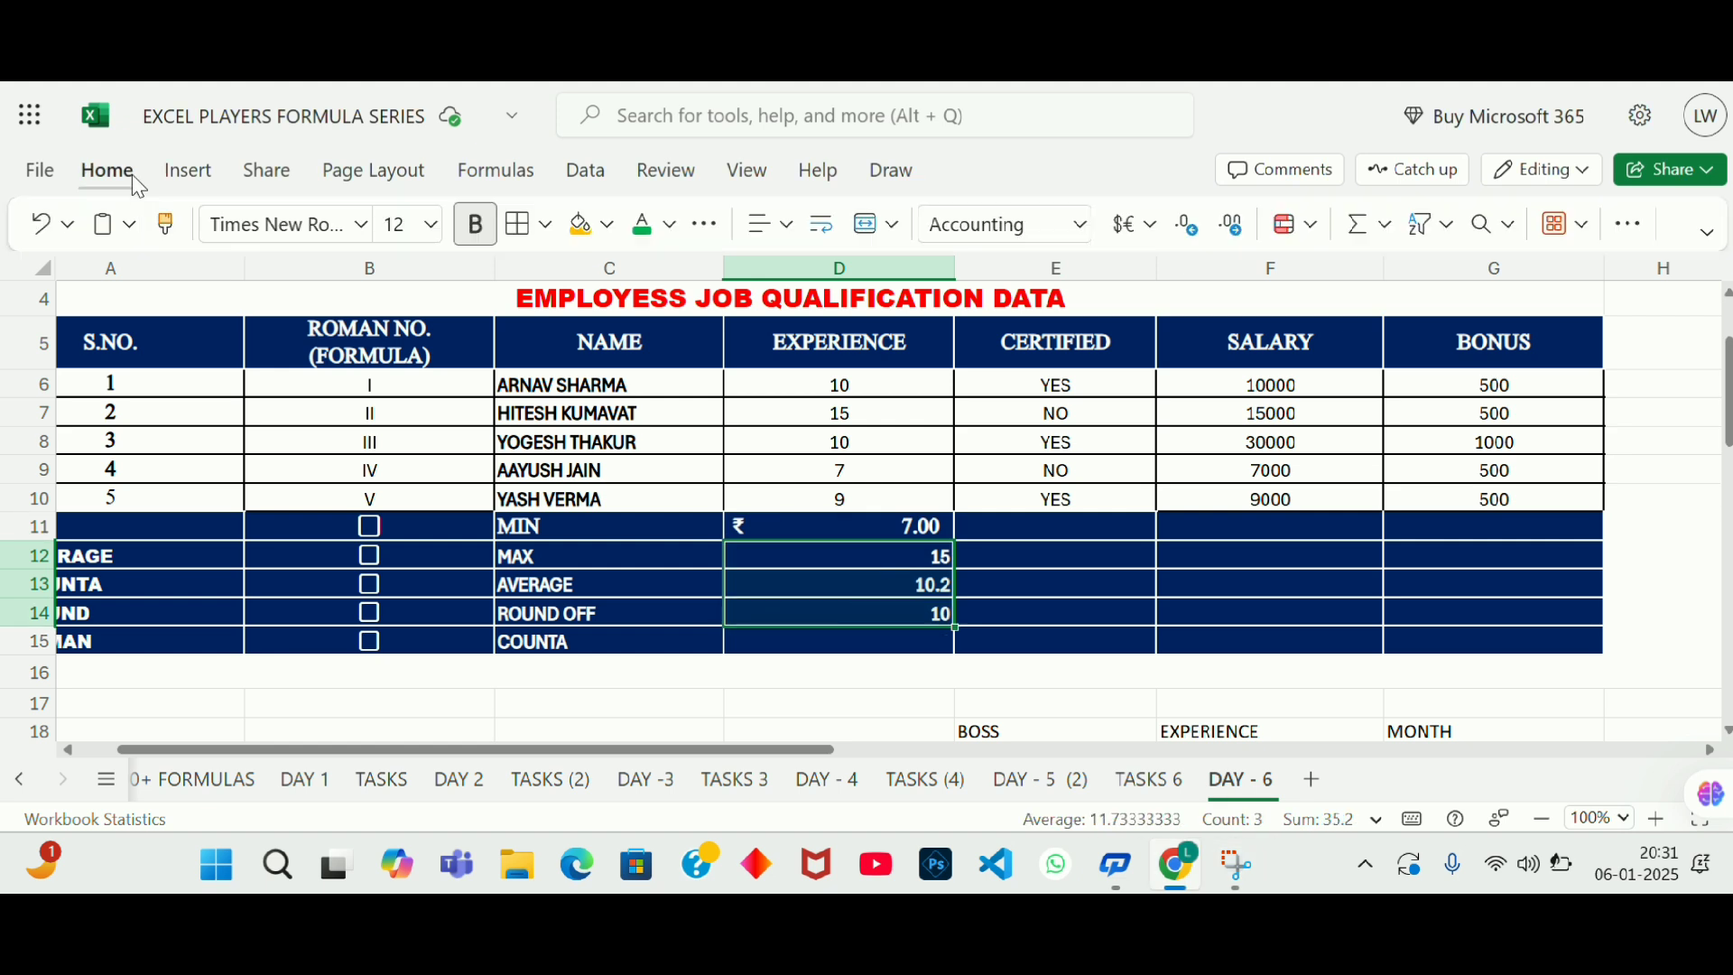
click(774, 226)
click(829, 330)
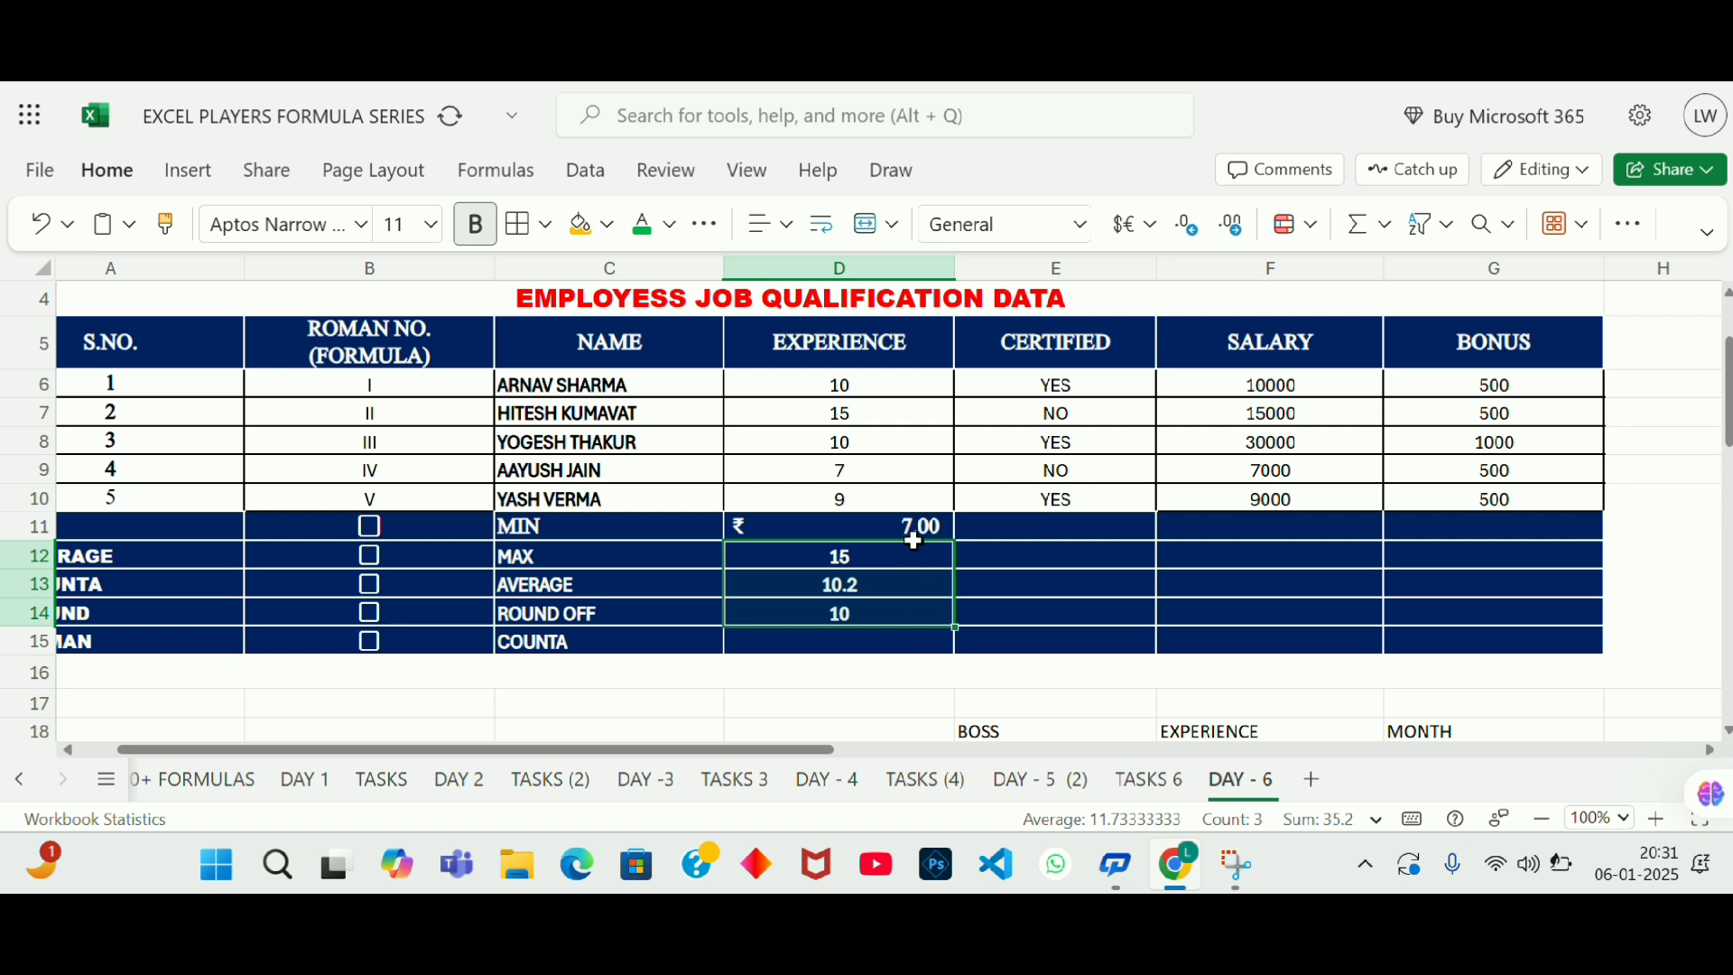
Step: Change the number format of the summary values in D11:D14 to General and centre them horizontally
drag(910, 535, 909, 610)
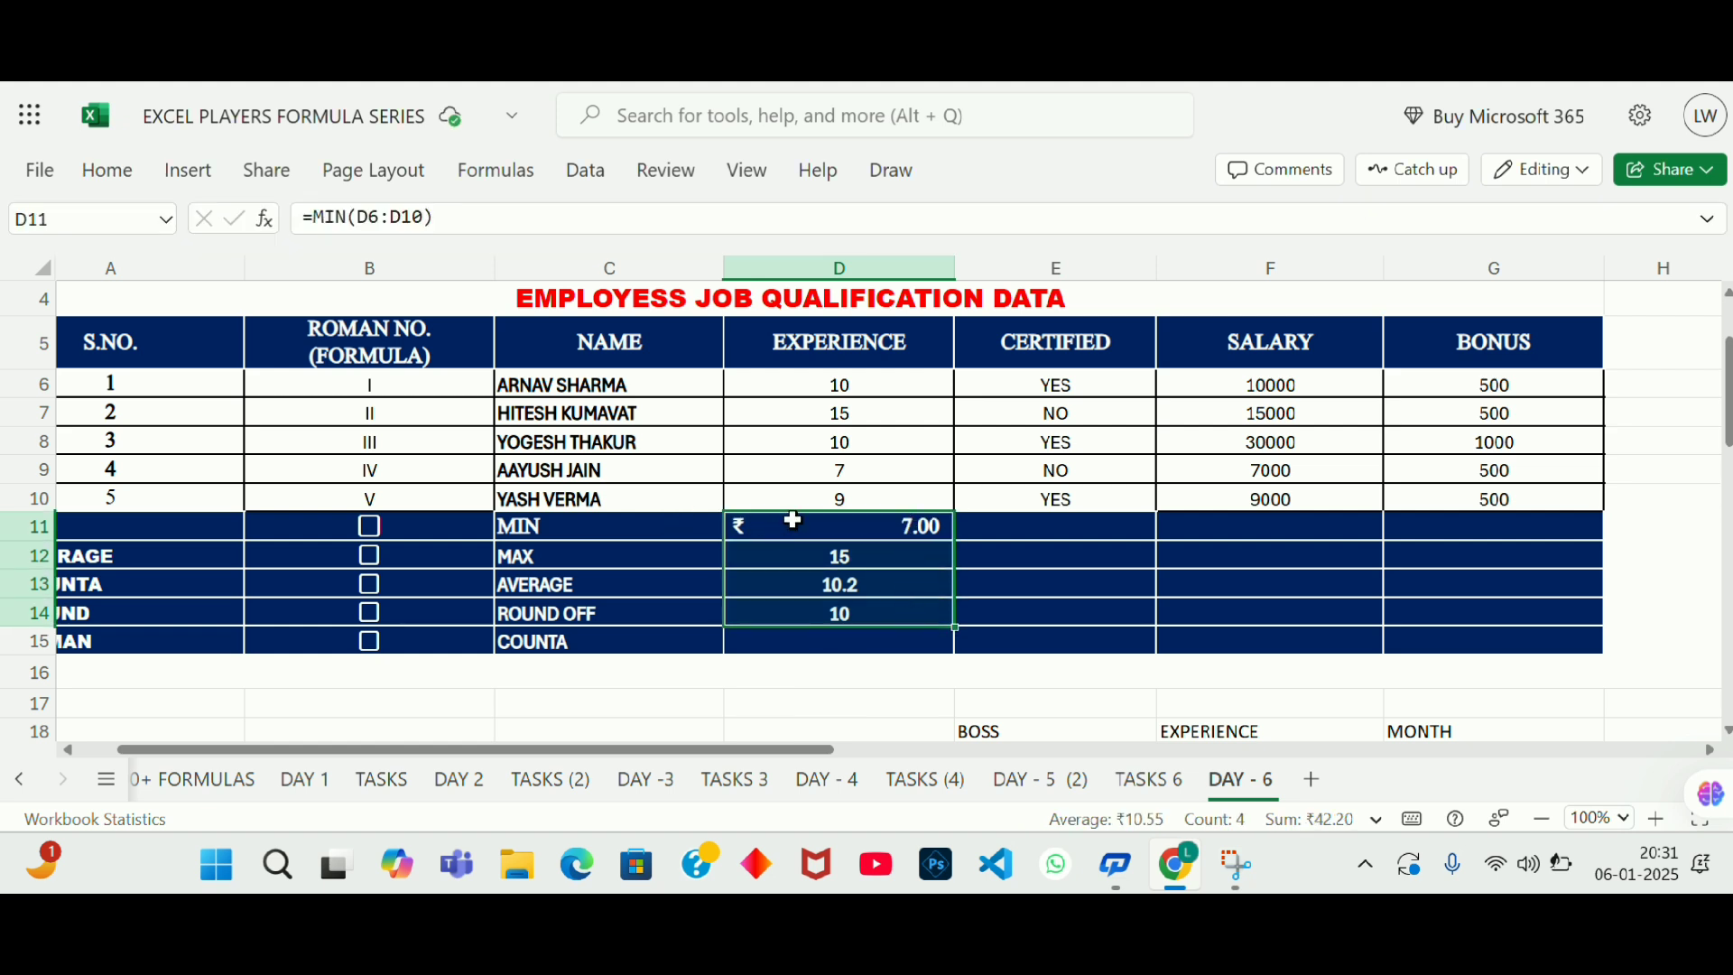
click(118, 174)
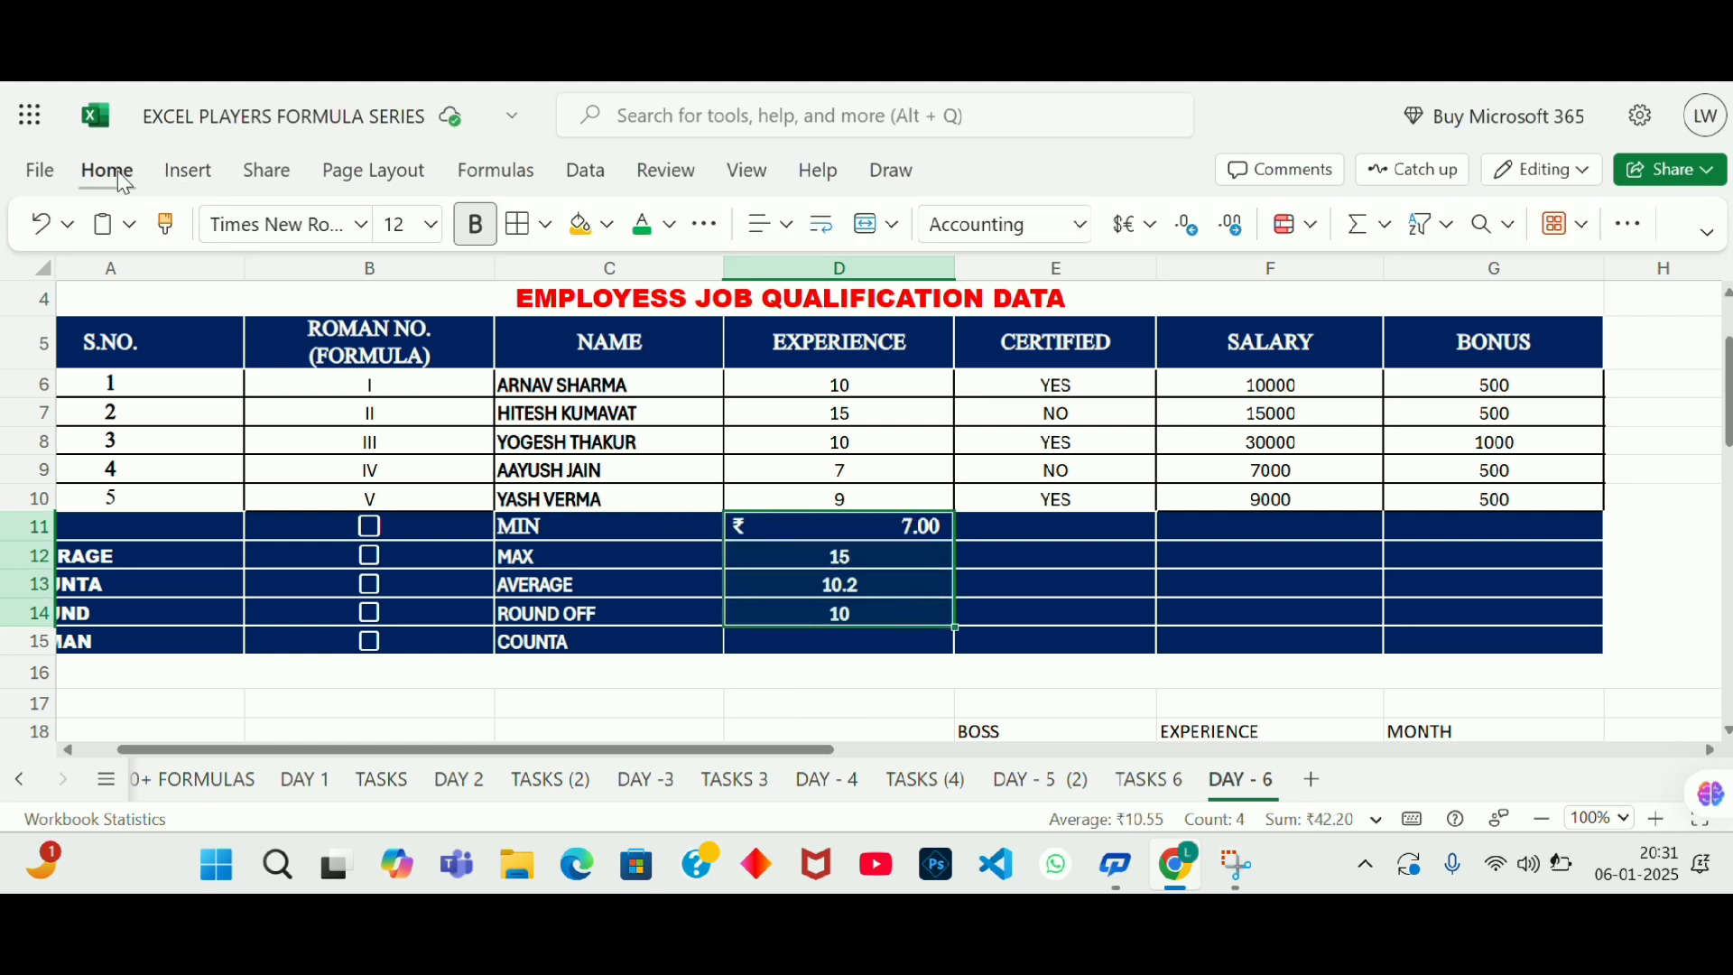
click(1083, 225)
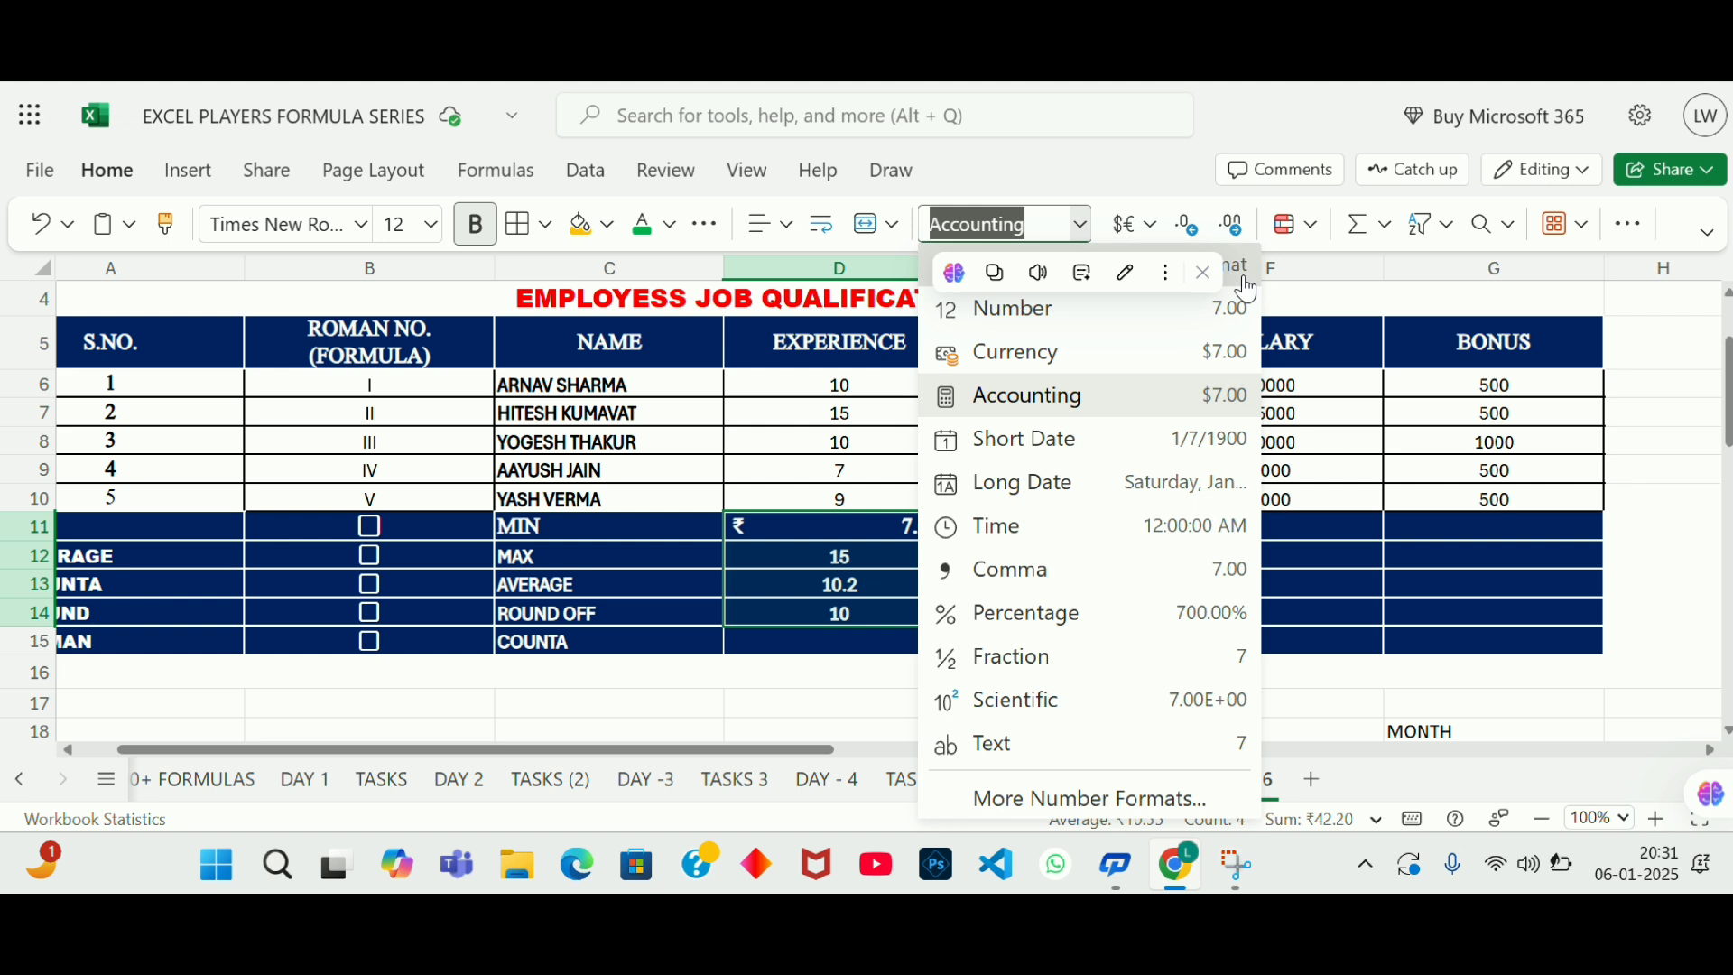
click(1205, 272)
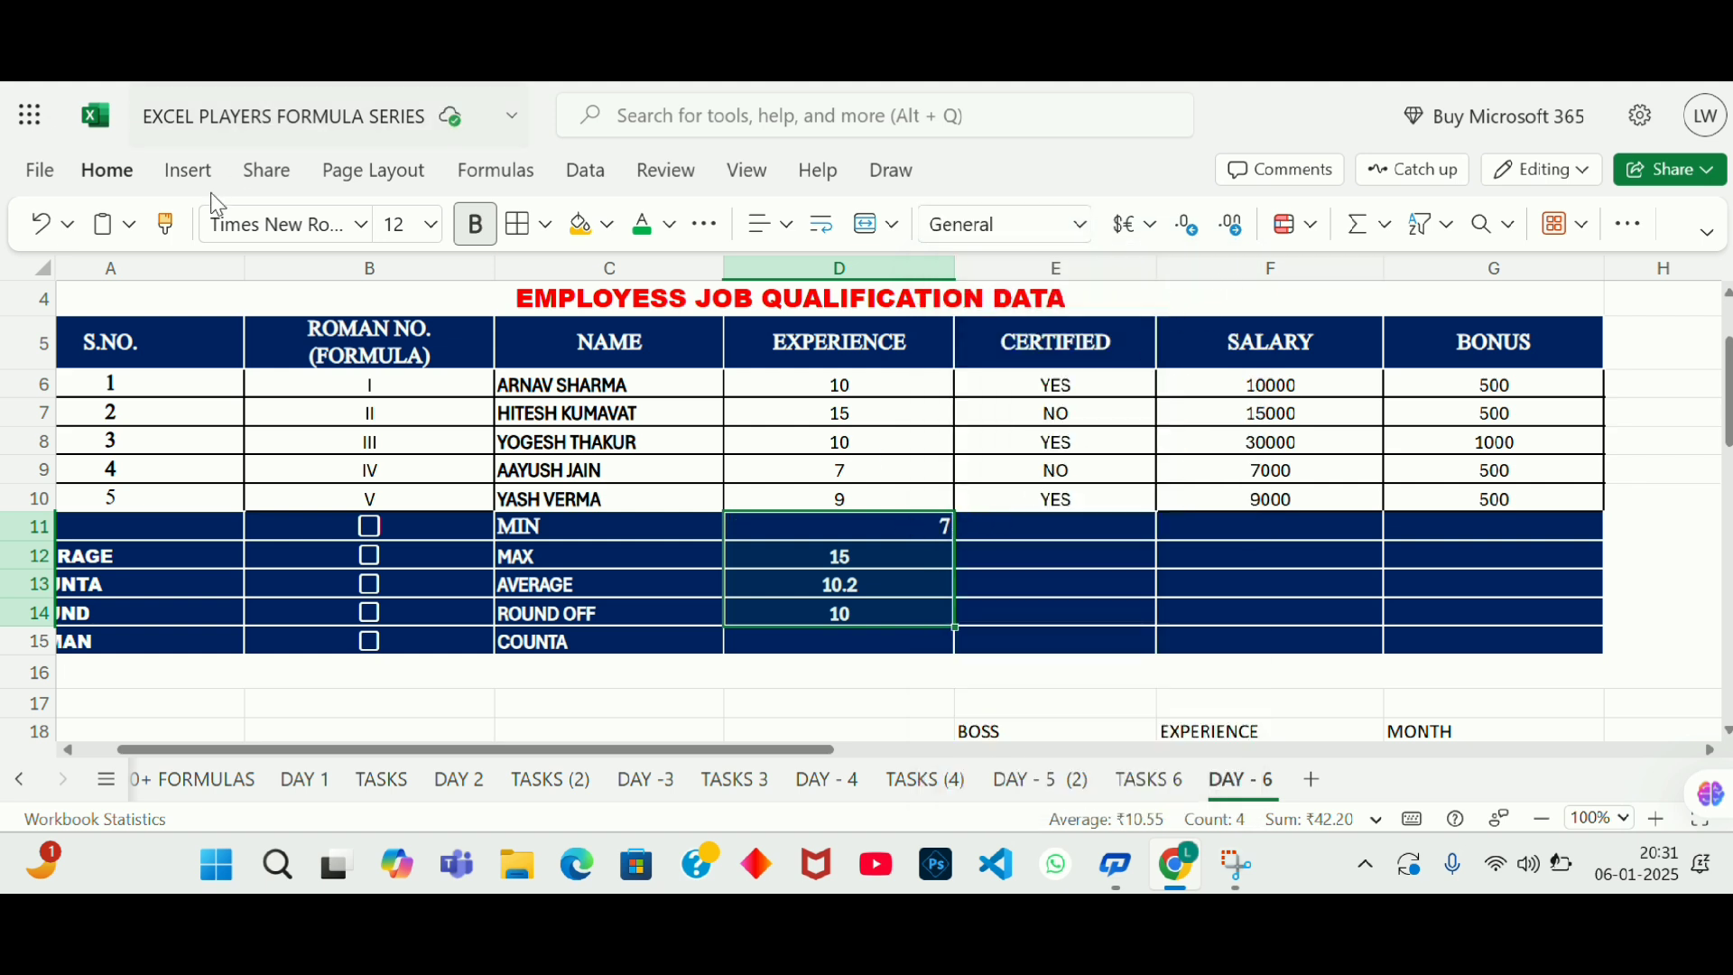
click(777, 224)
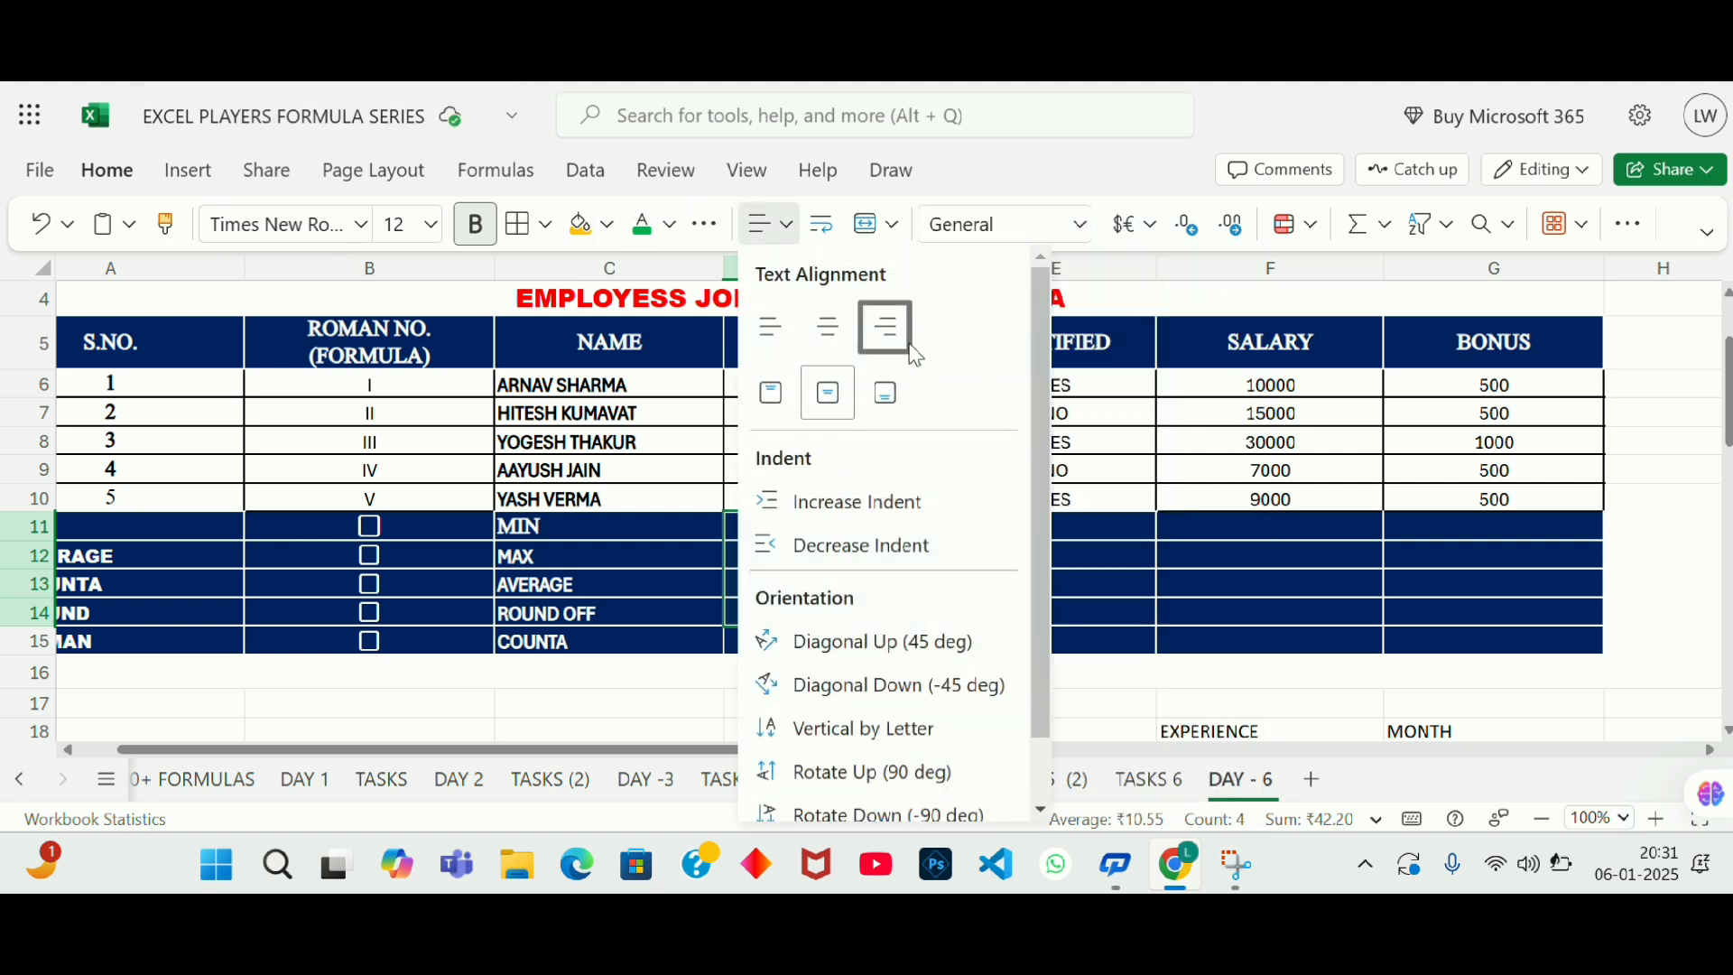
click(844, 335)
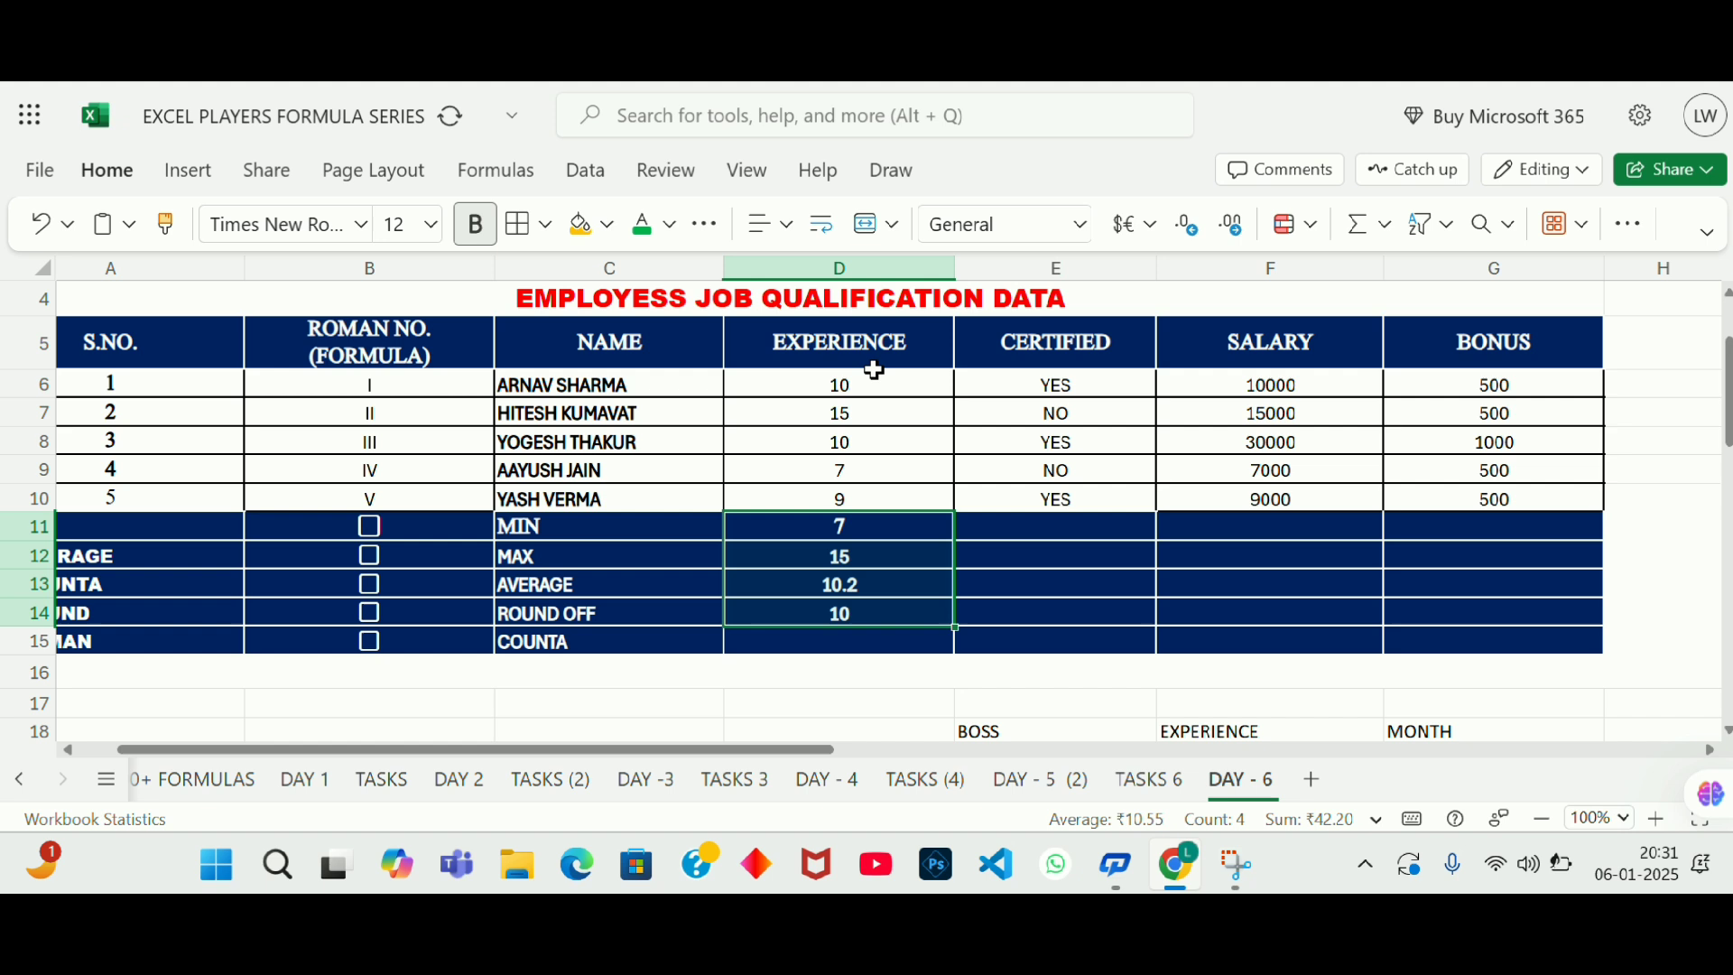
Step: Enter the numbers 1 to 5 down C26:C30 as sample data below the employee table
click(855, 642)
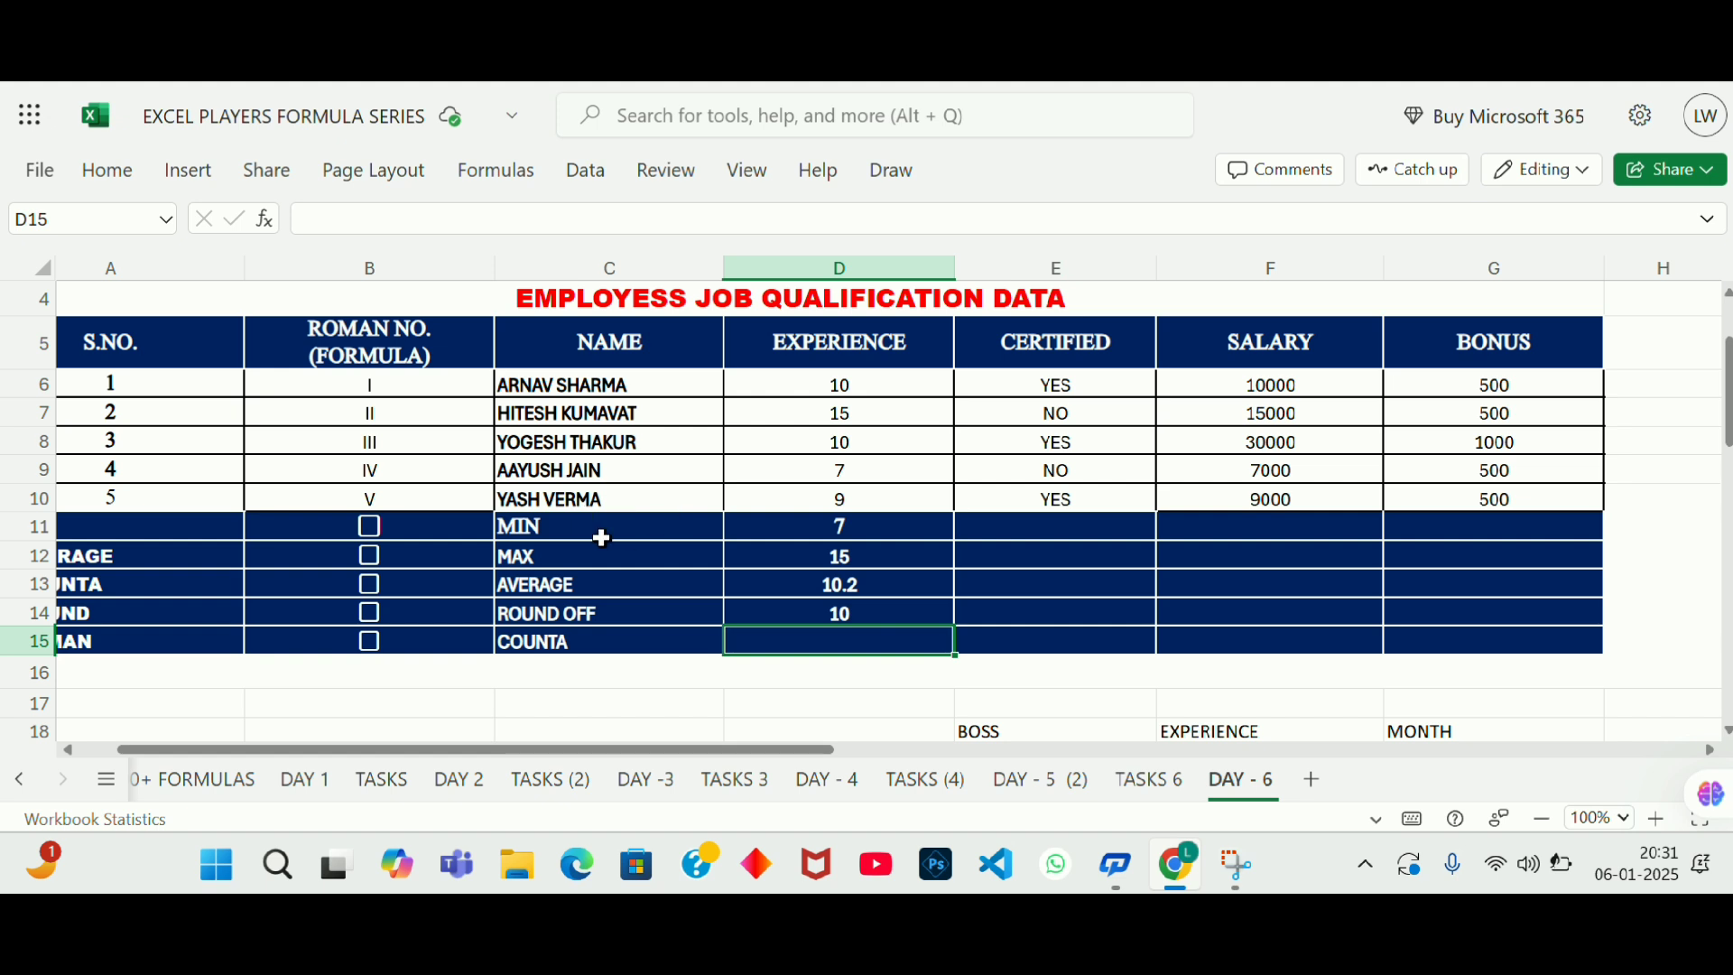
click(498, 702)
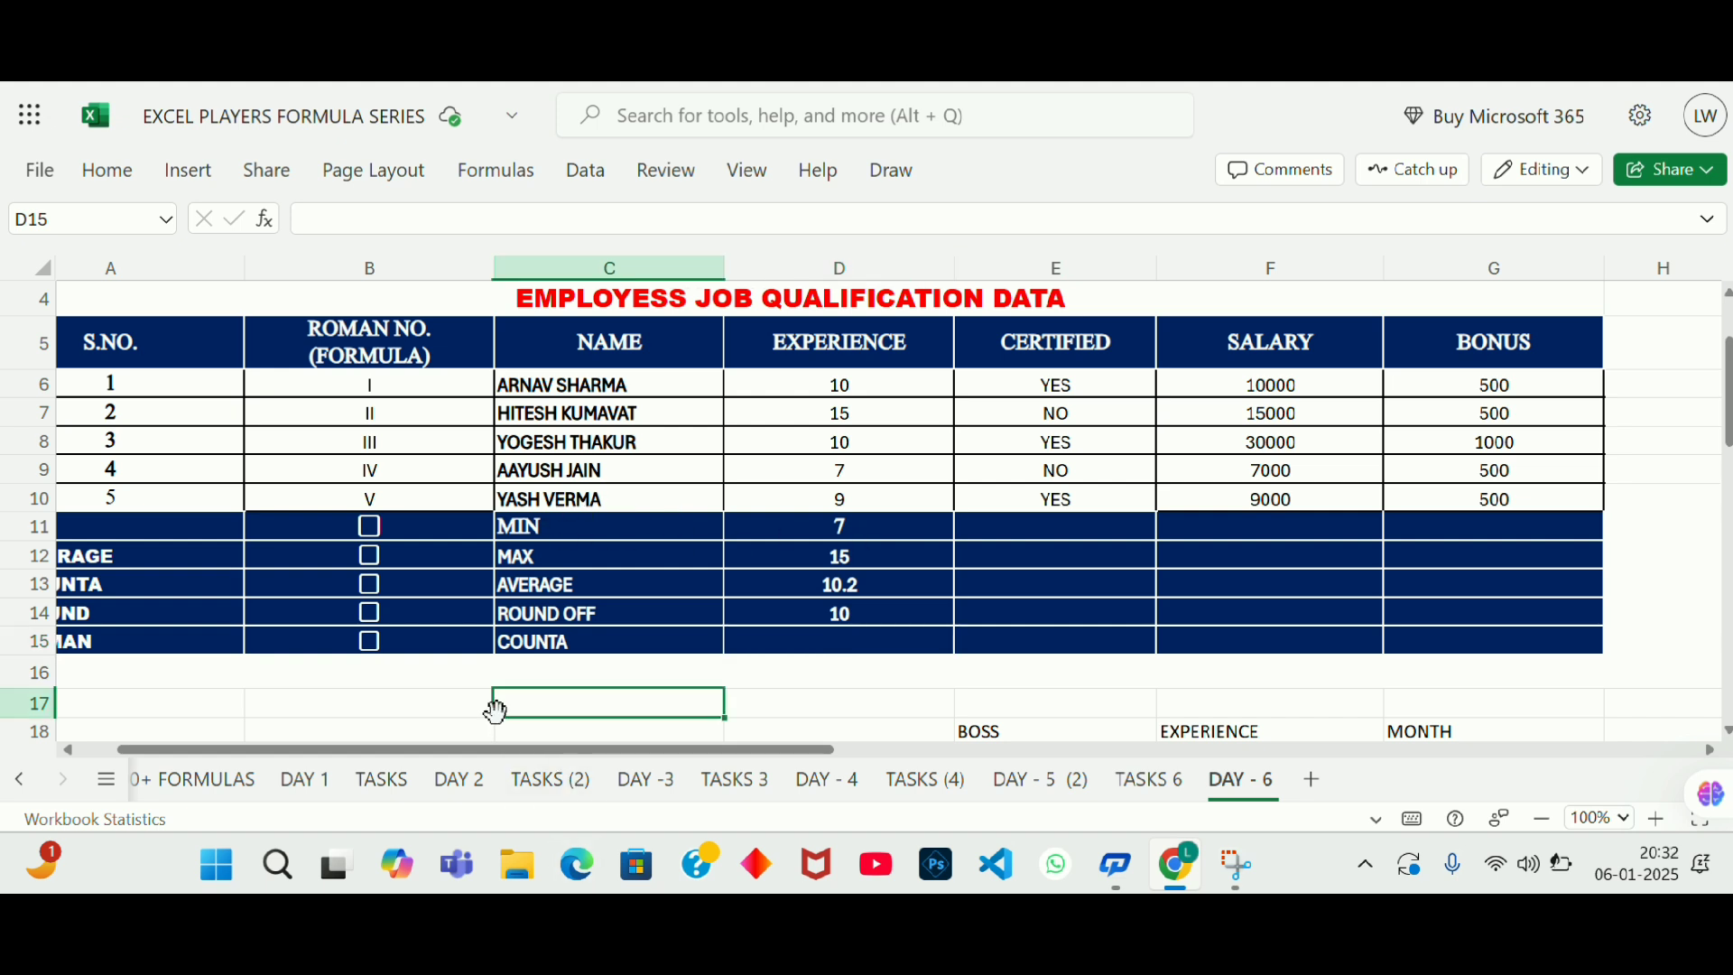
key(Down)
key(Down)
key(Down)
key(Down)
key(Up)
key(Up)
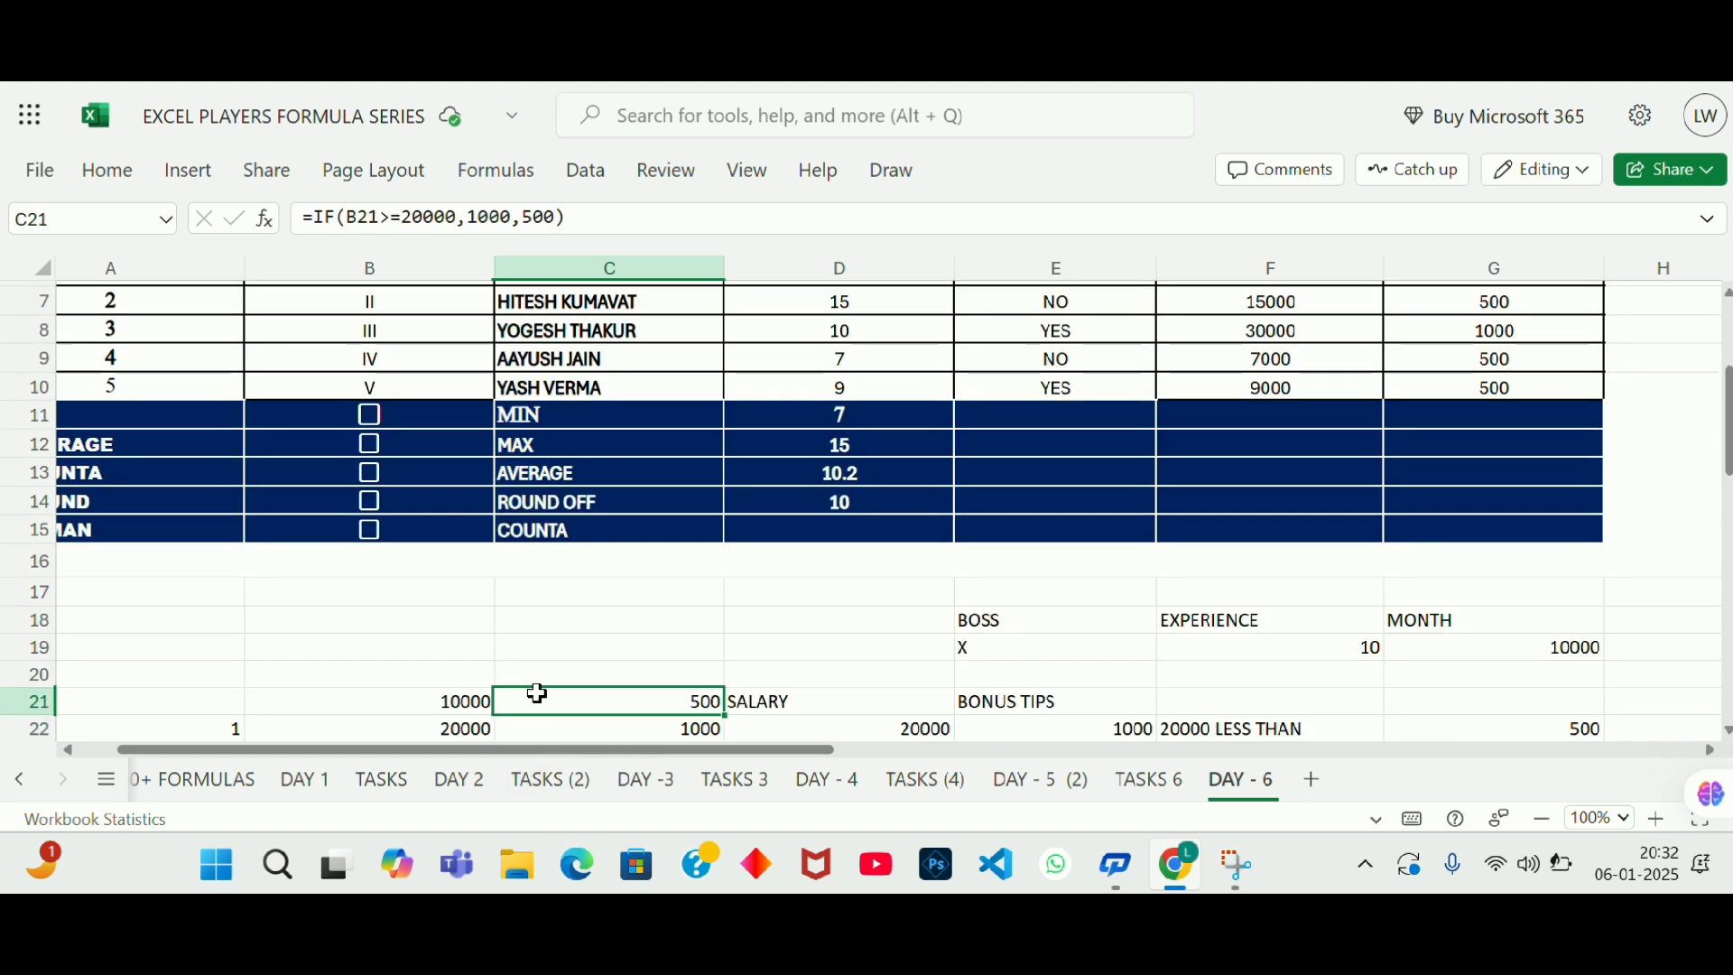
key(Left)
key(Left)
key(Down)
key(Down)
key(Down)
key(Down)
key(Down)
key(Down)
key(Down)
key(Down)
key(Down)
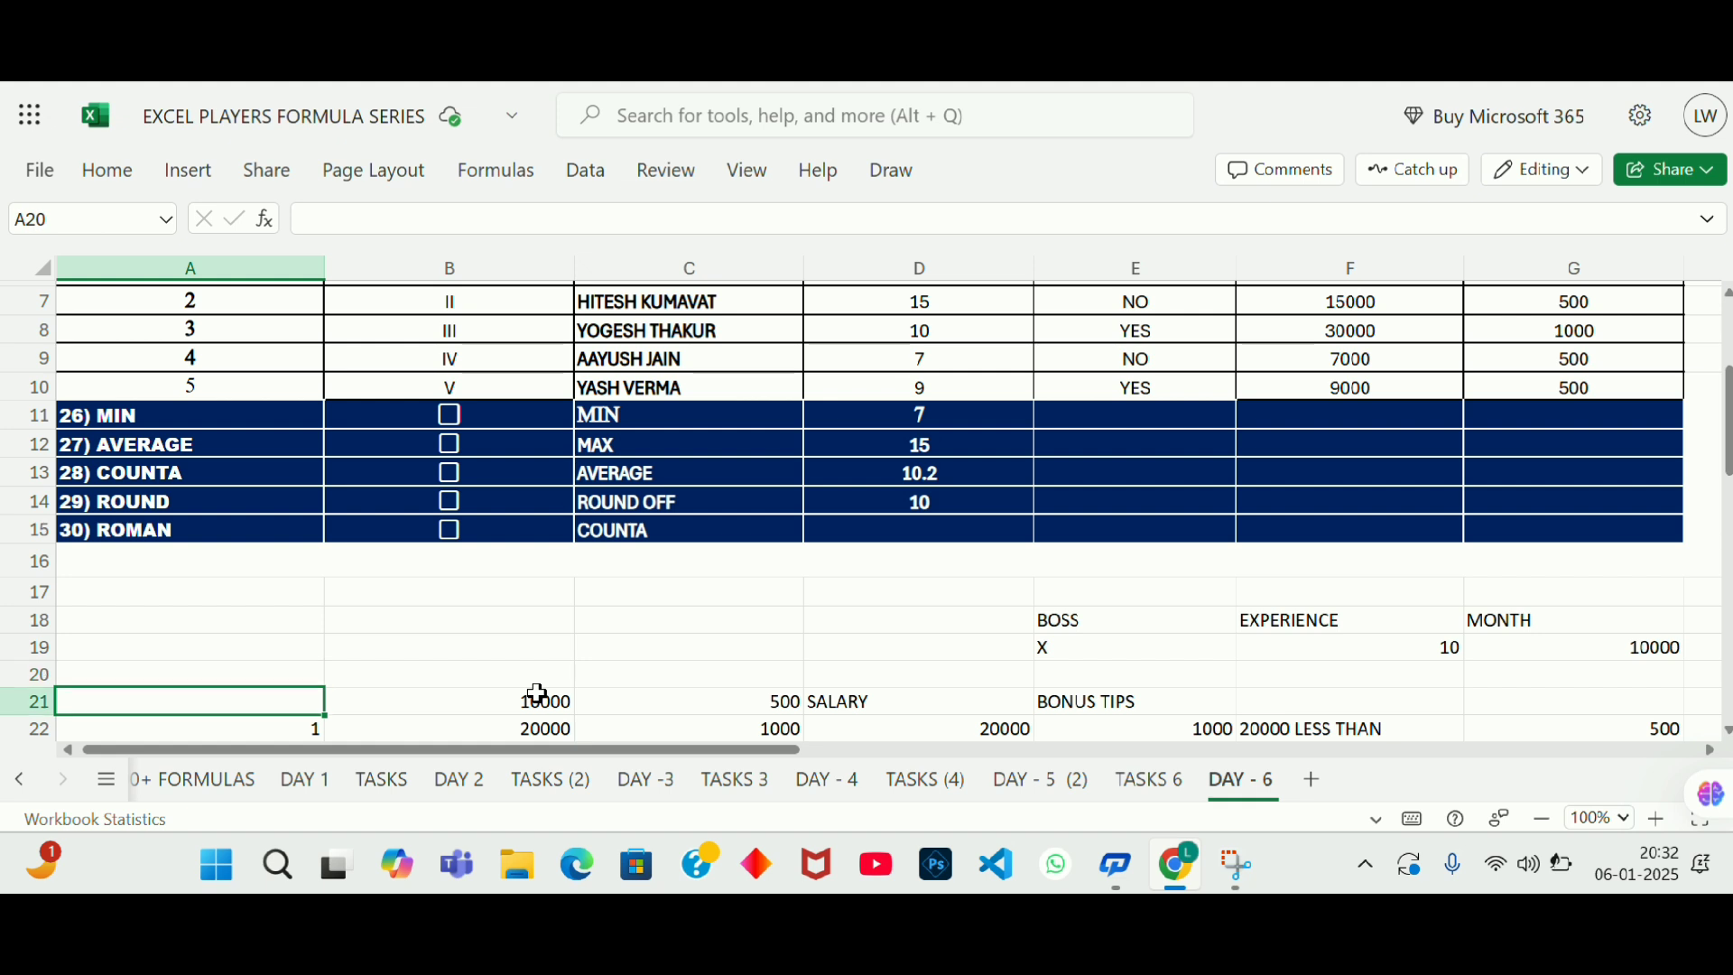
key(Right)
key(Right)
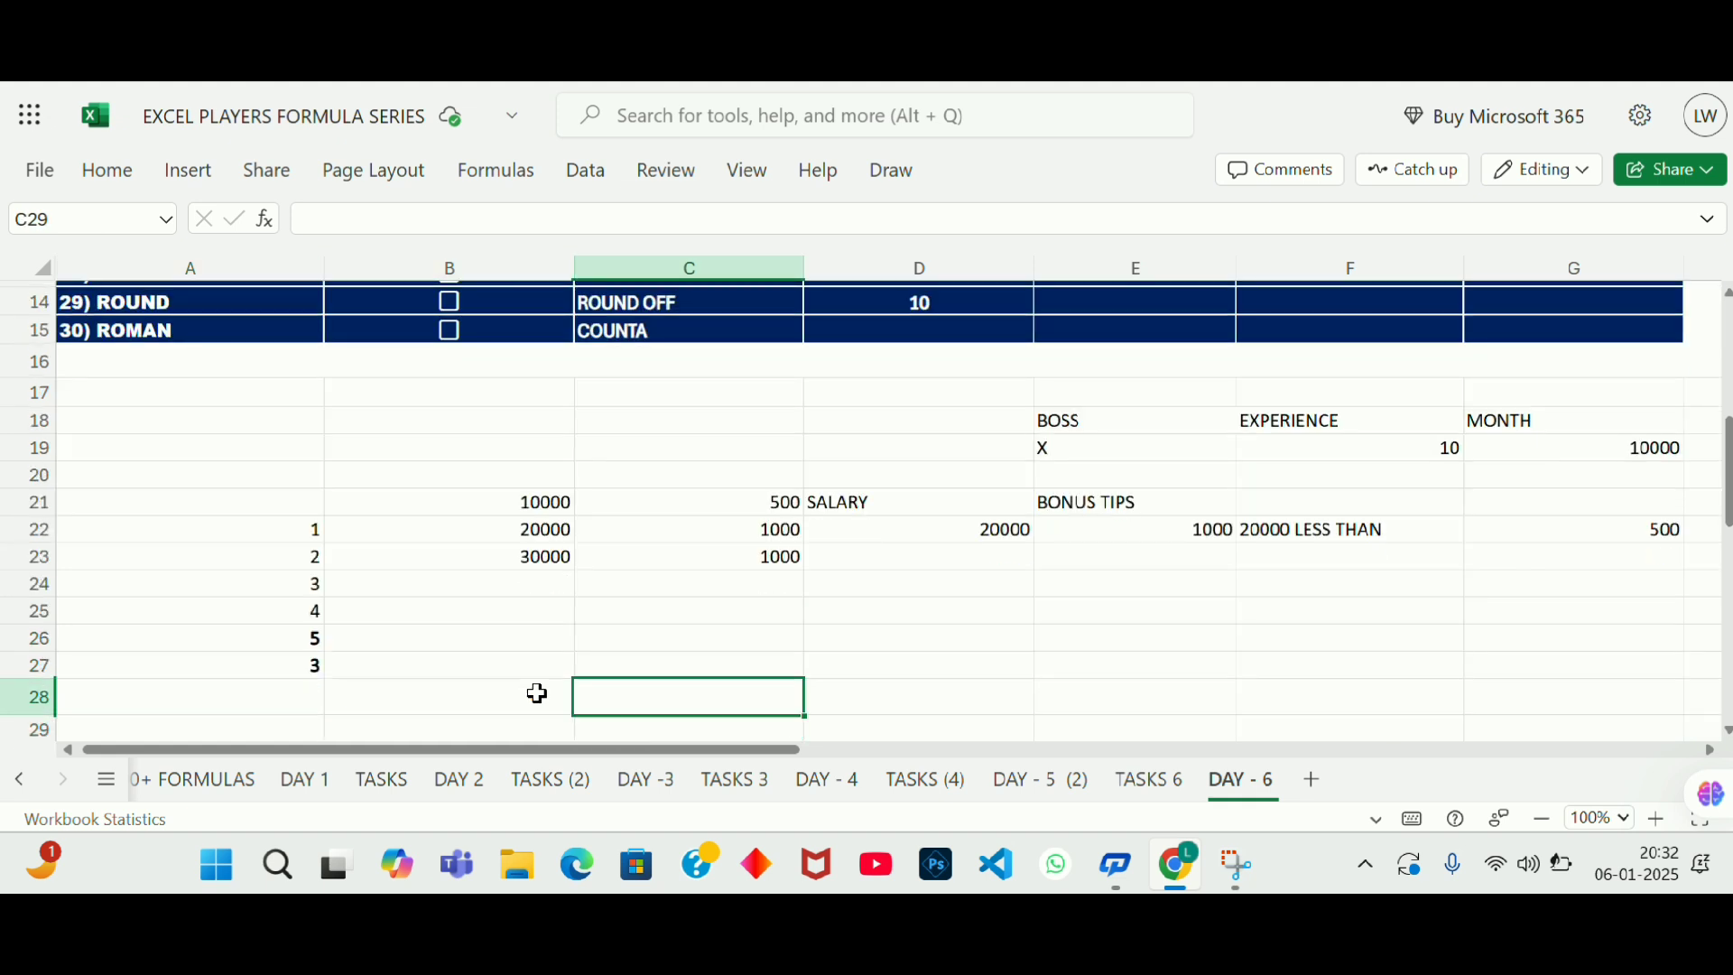
key(Up)
key(Up)
key(Up)
text(1 2 3 4 5)
key(Return)
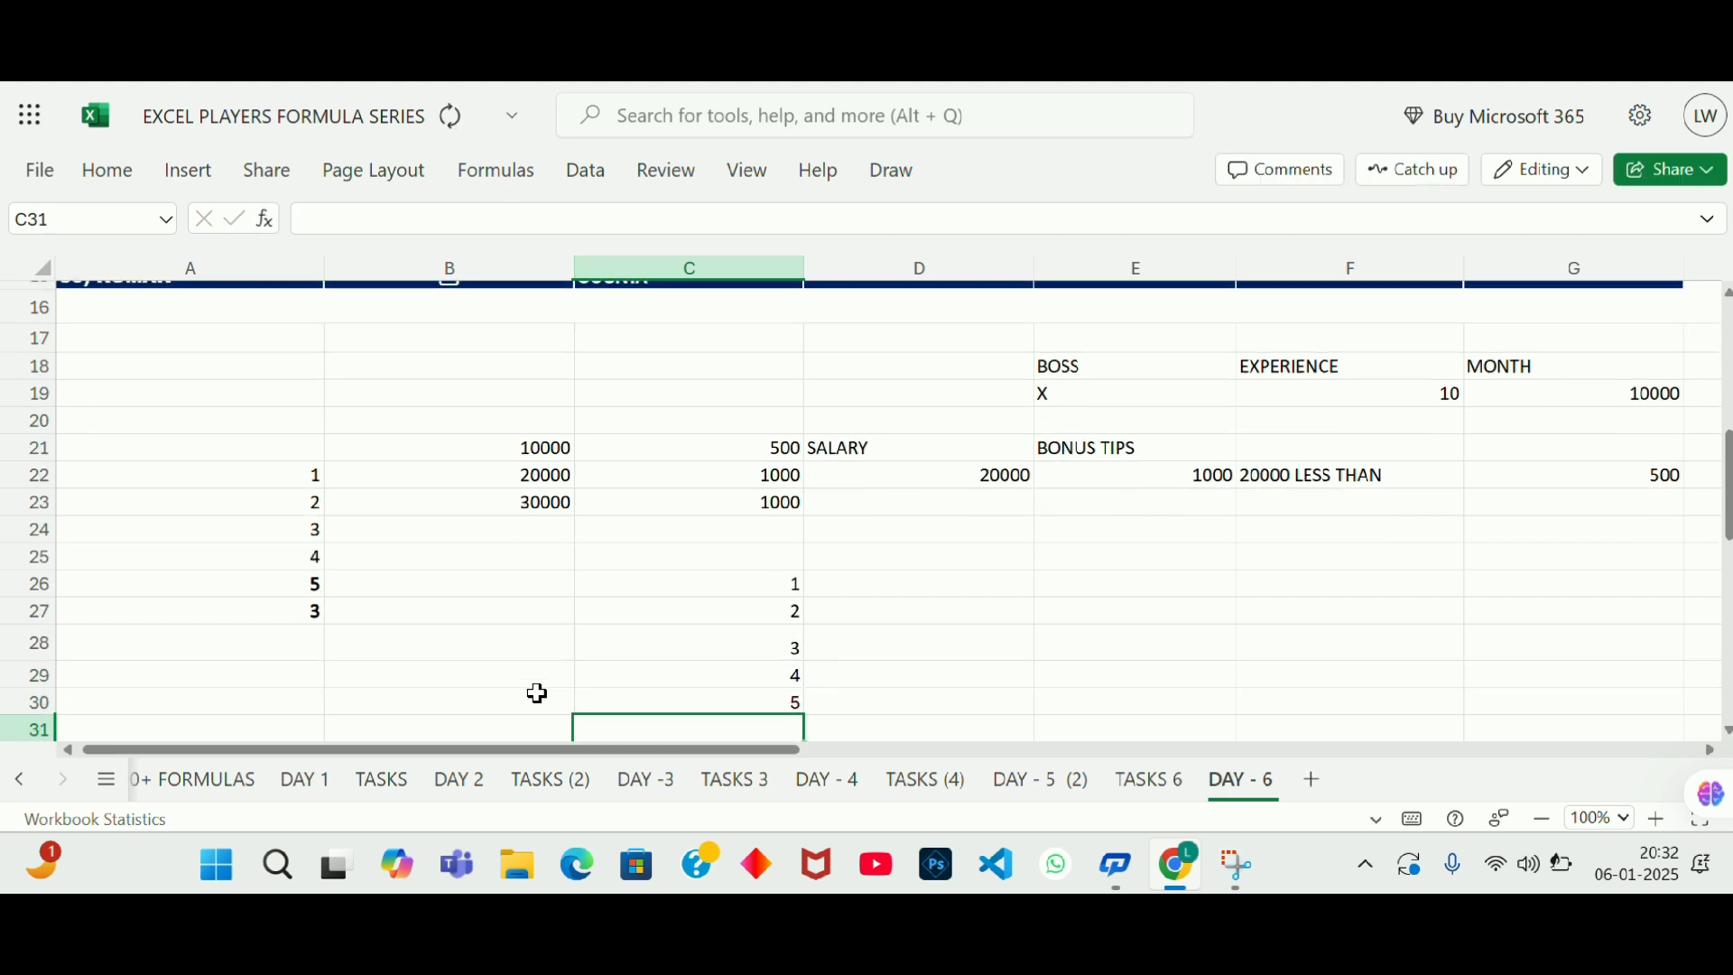
Step: Count the sample numbers in C31 with the formula =COUNT(C26:C30)
text(=COUNT)
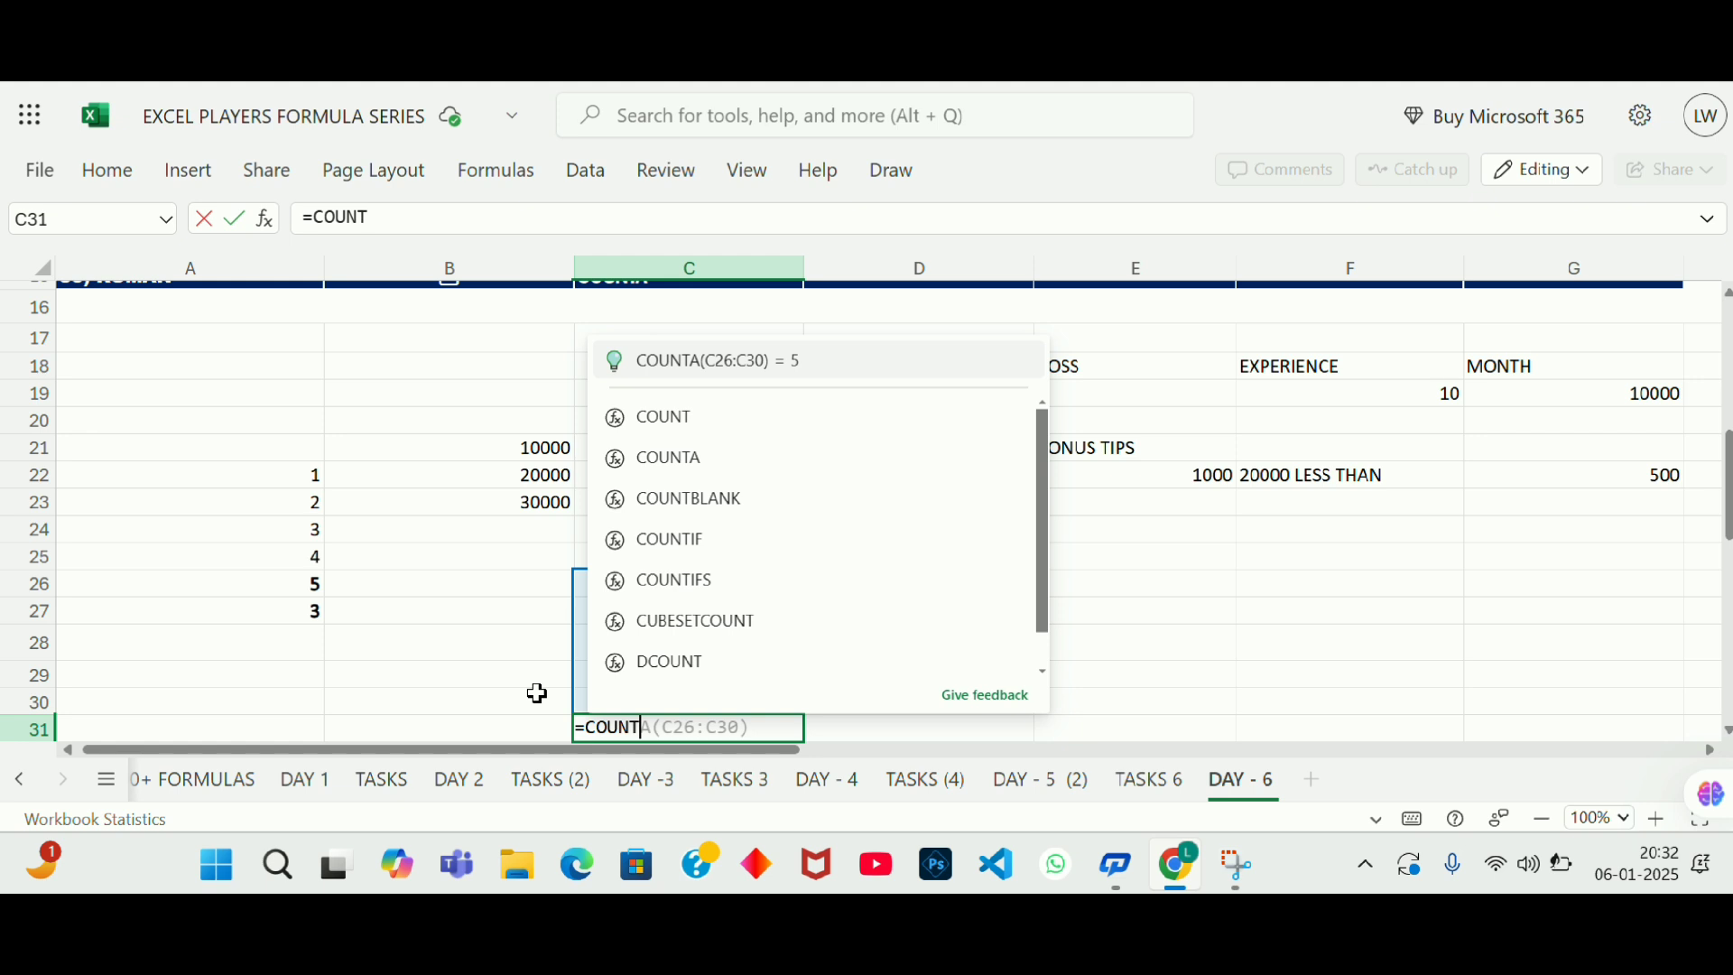
text(()
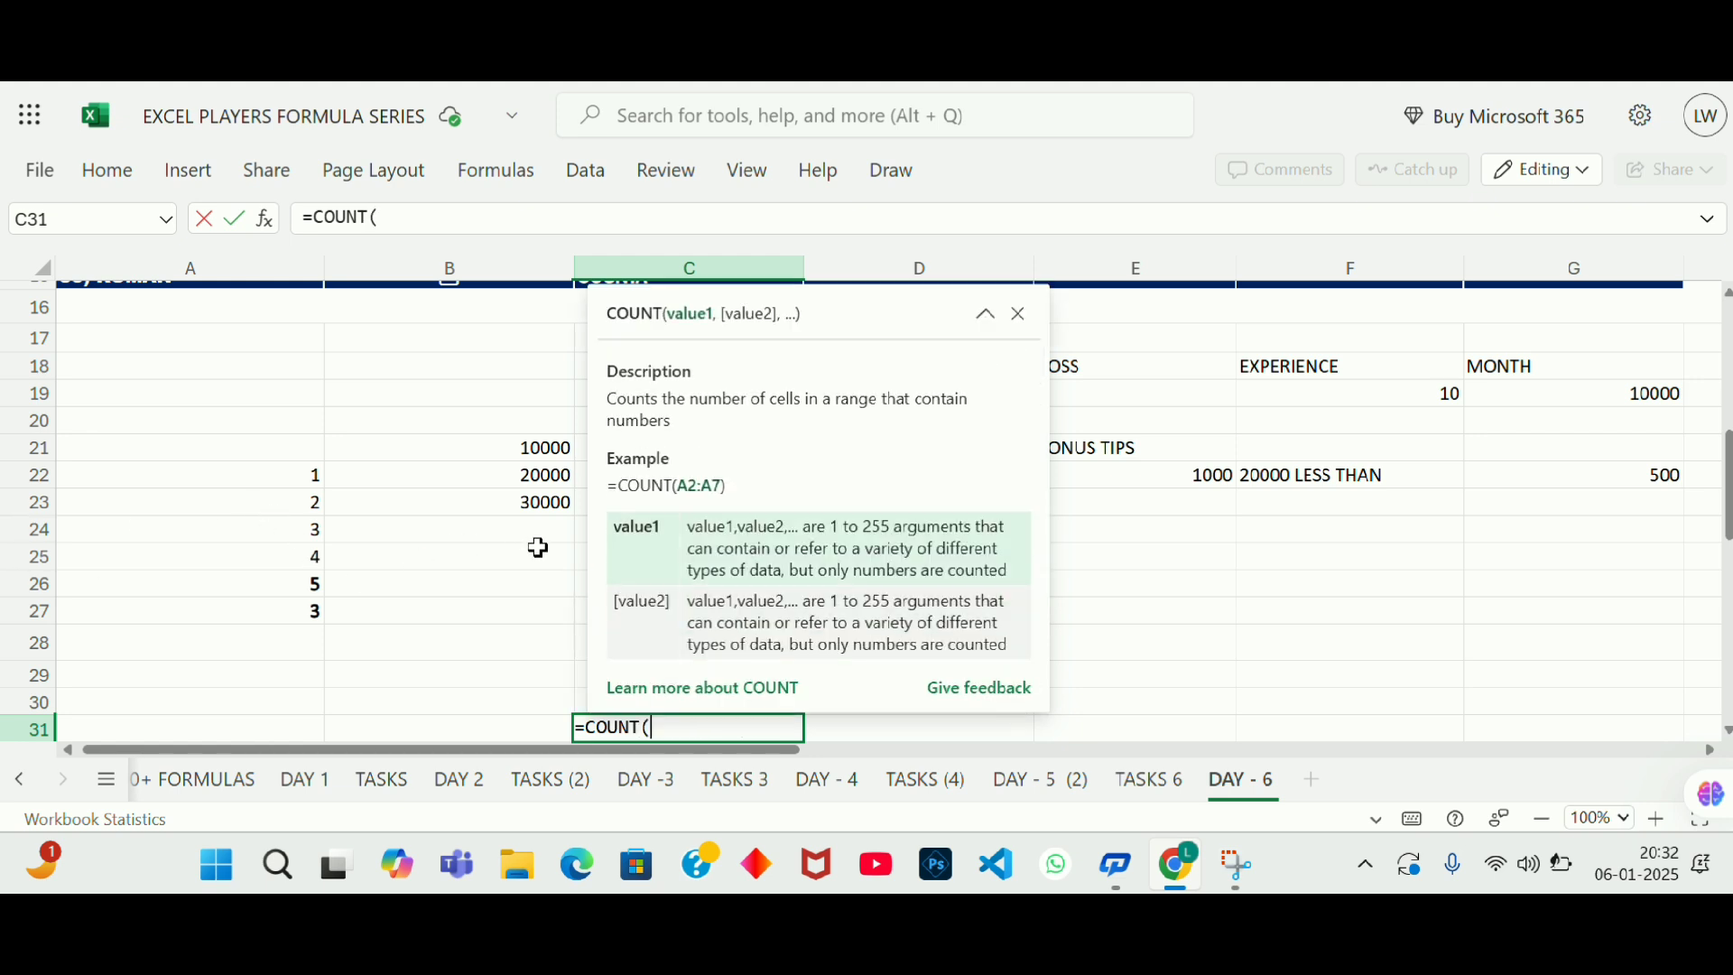
drag(578, 559, 619, 696)
click(630, 589)
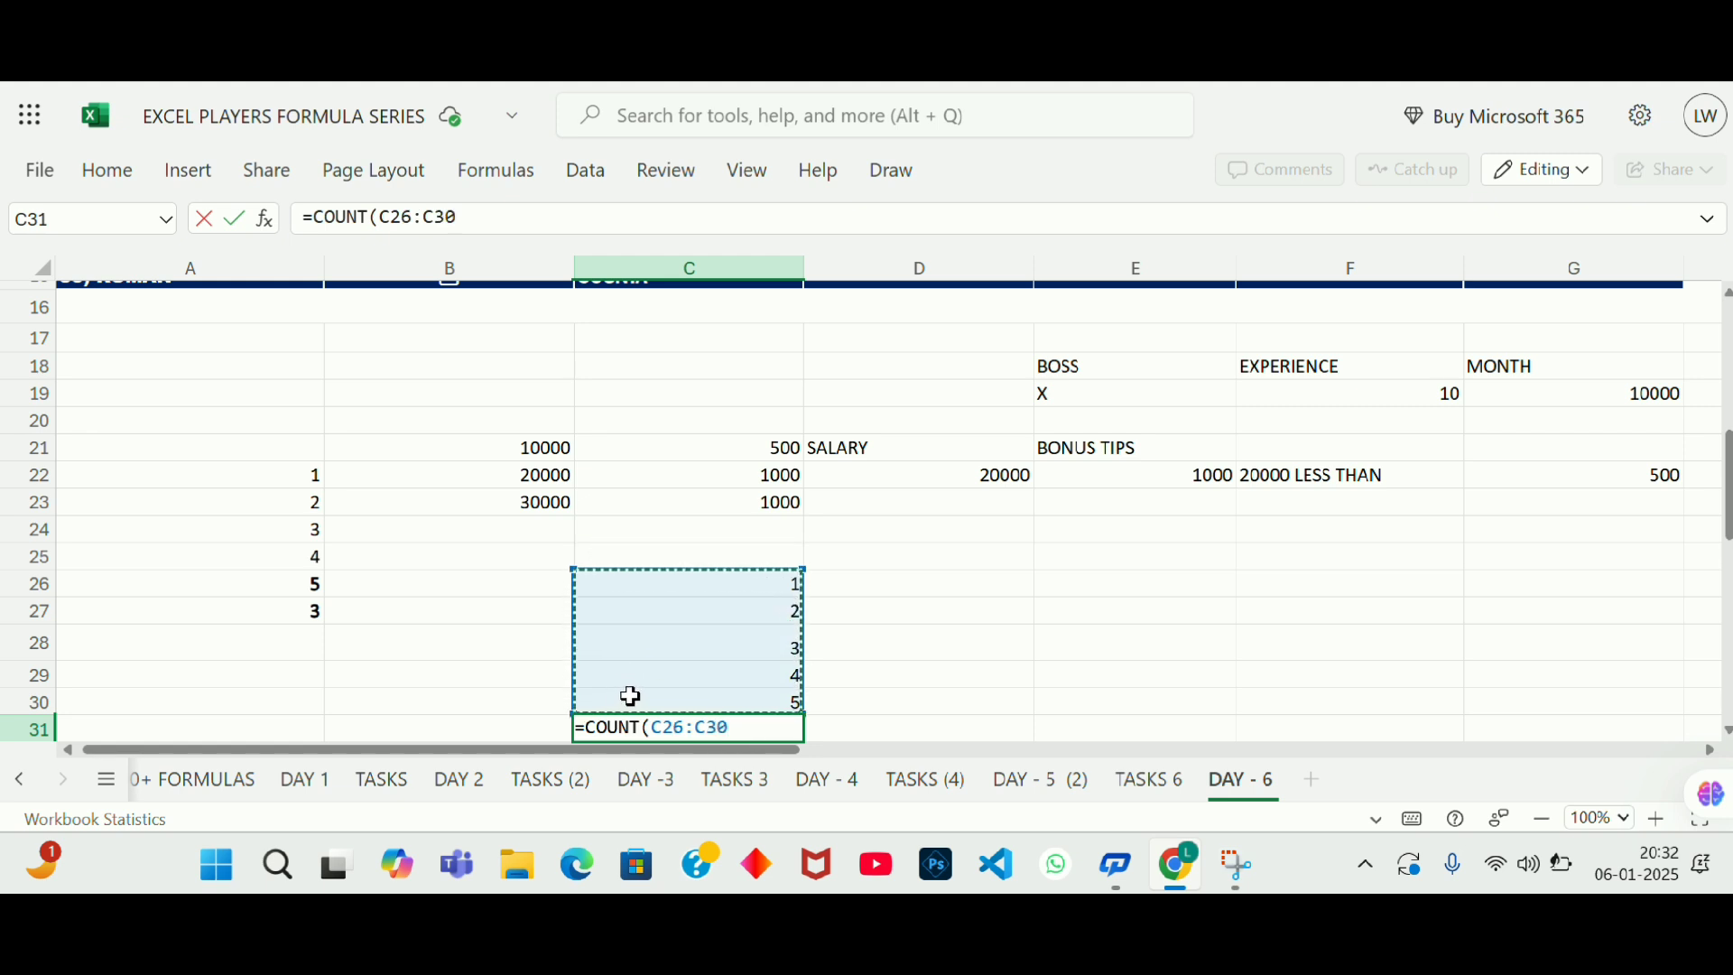
key(Return)
click(631, 696)
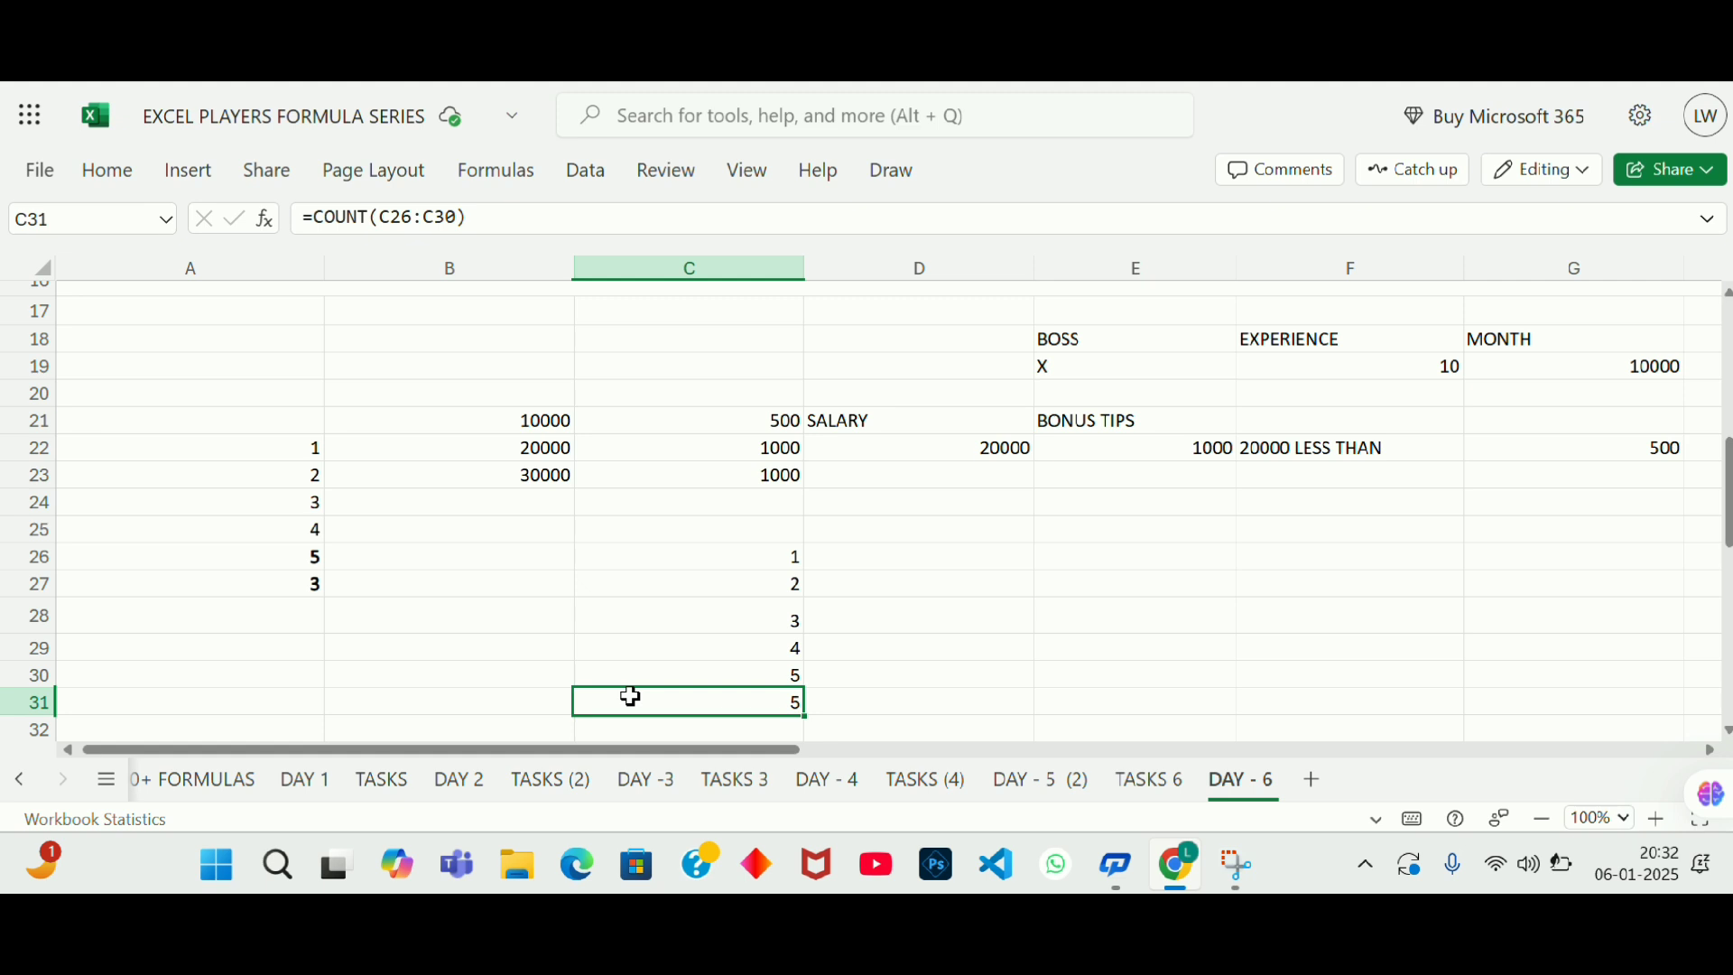
Step: Enter the letters A, B, C, D and E down B26:B30, beside the sample numbers
key(Left)
key(Up)
key(Up)
key(Up)
key(Up)
key(Up)
text(A)
key(Return)
text(B)
key(Return)
text(C)
key(Return)
text(D)
key(Return)
text(E)
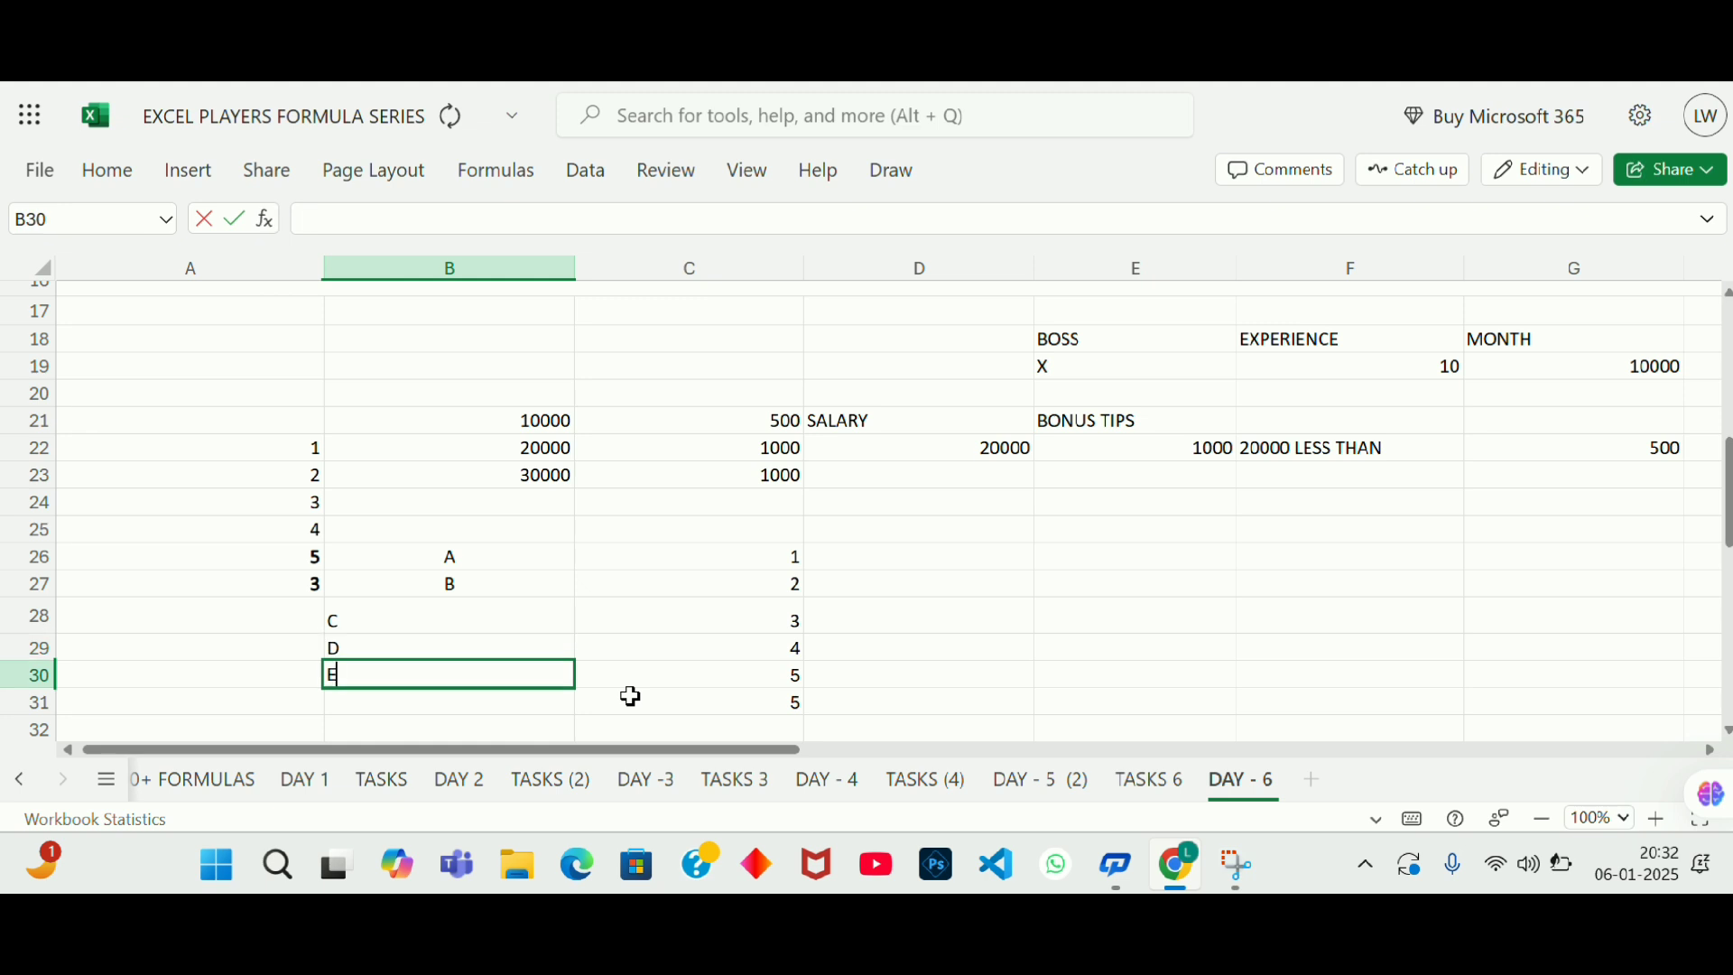
key(Return)
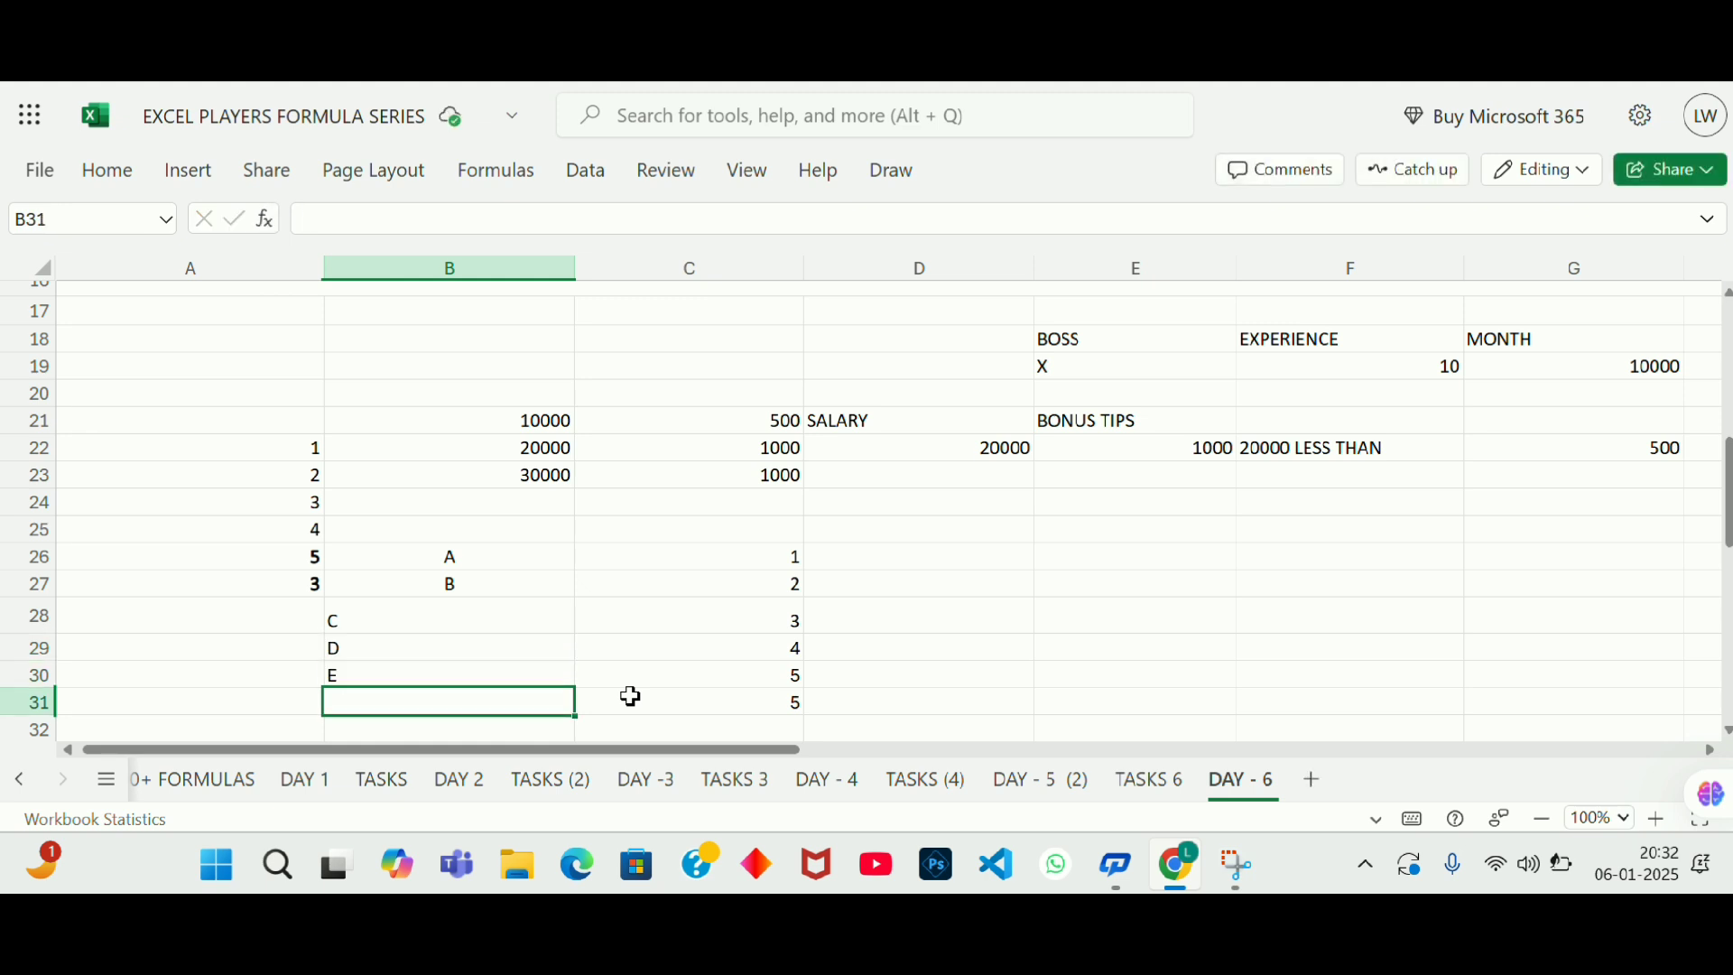
Step: Centre the letters in B26:B30 horizontally
drag(502, 553, 484, 661)
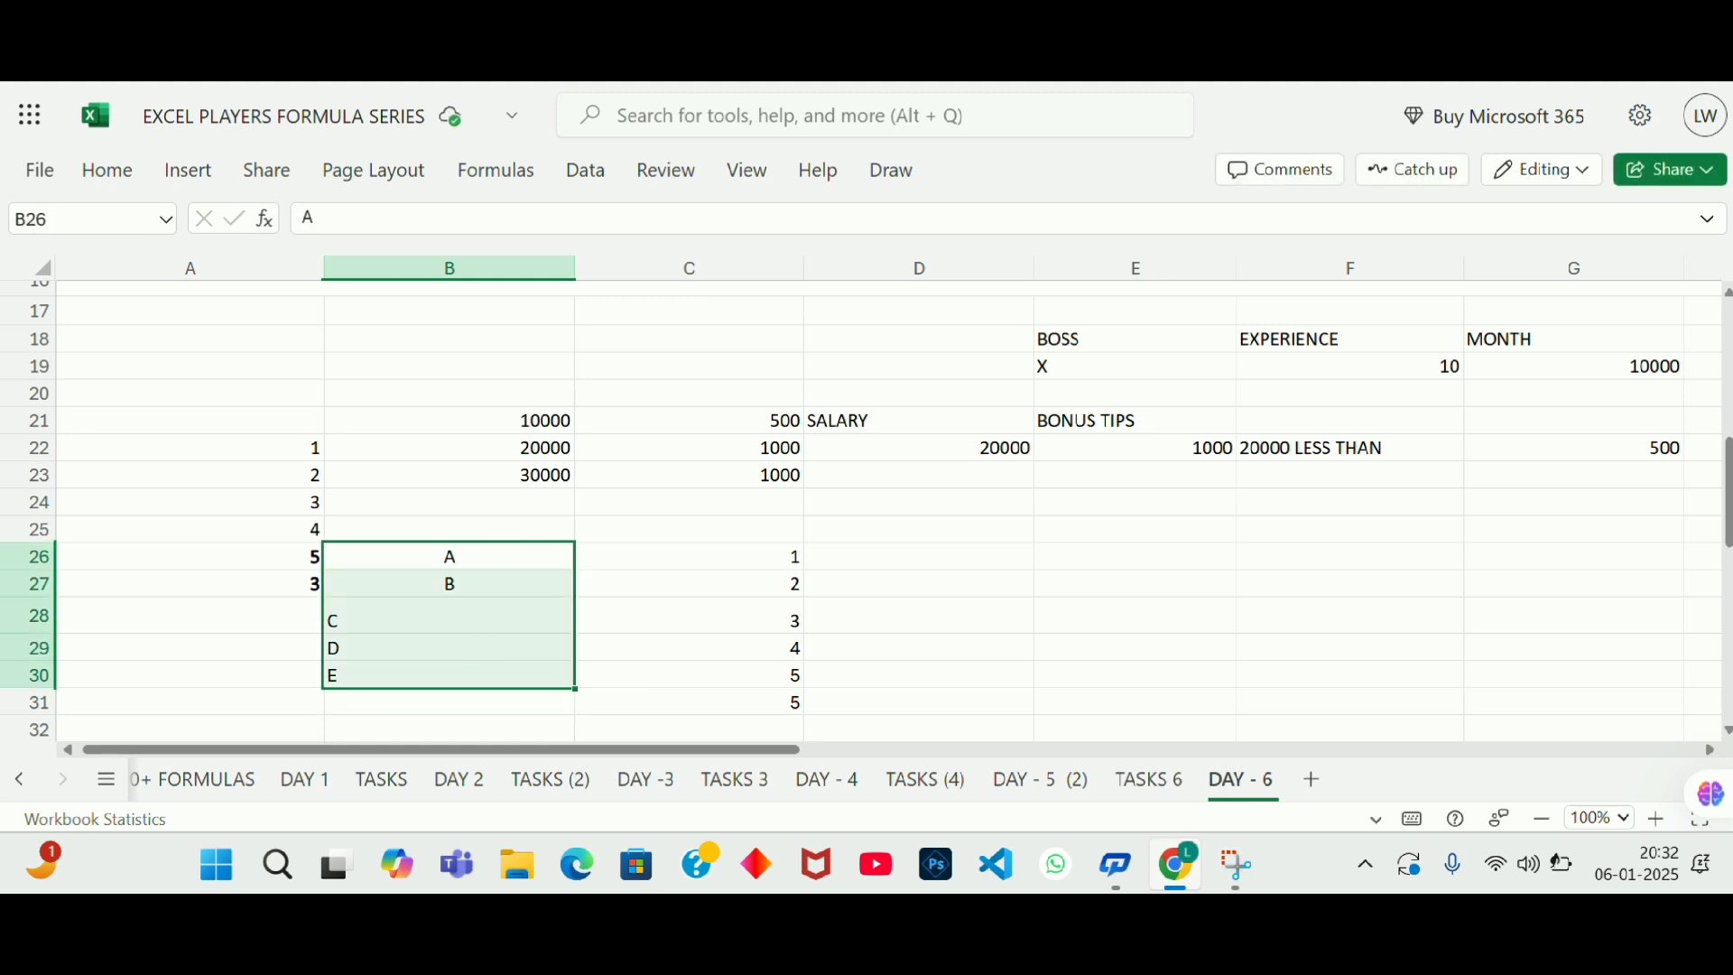
click(107, 170)
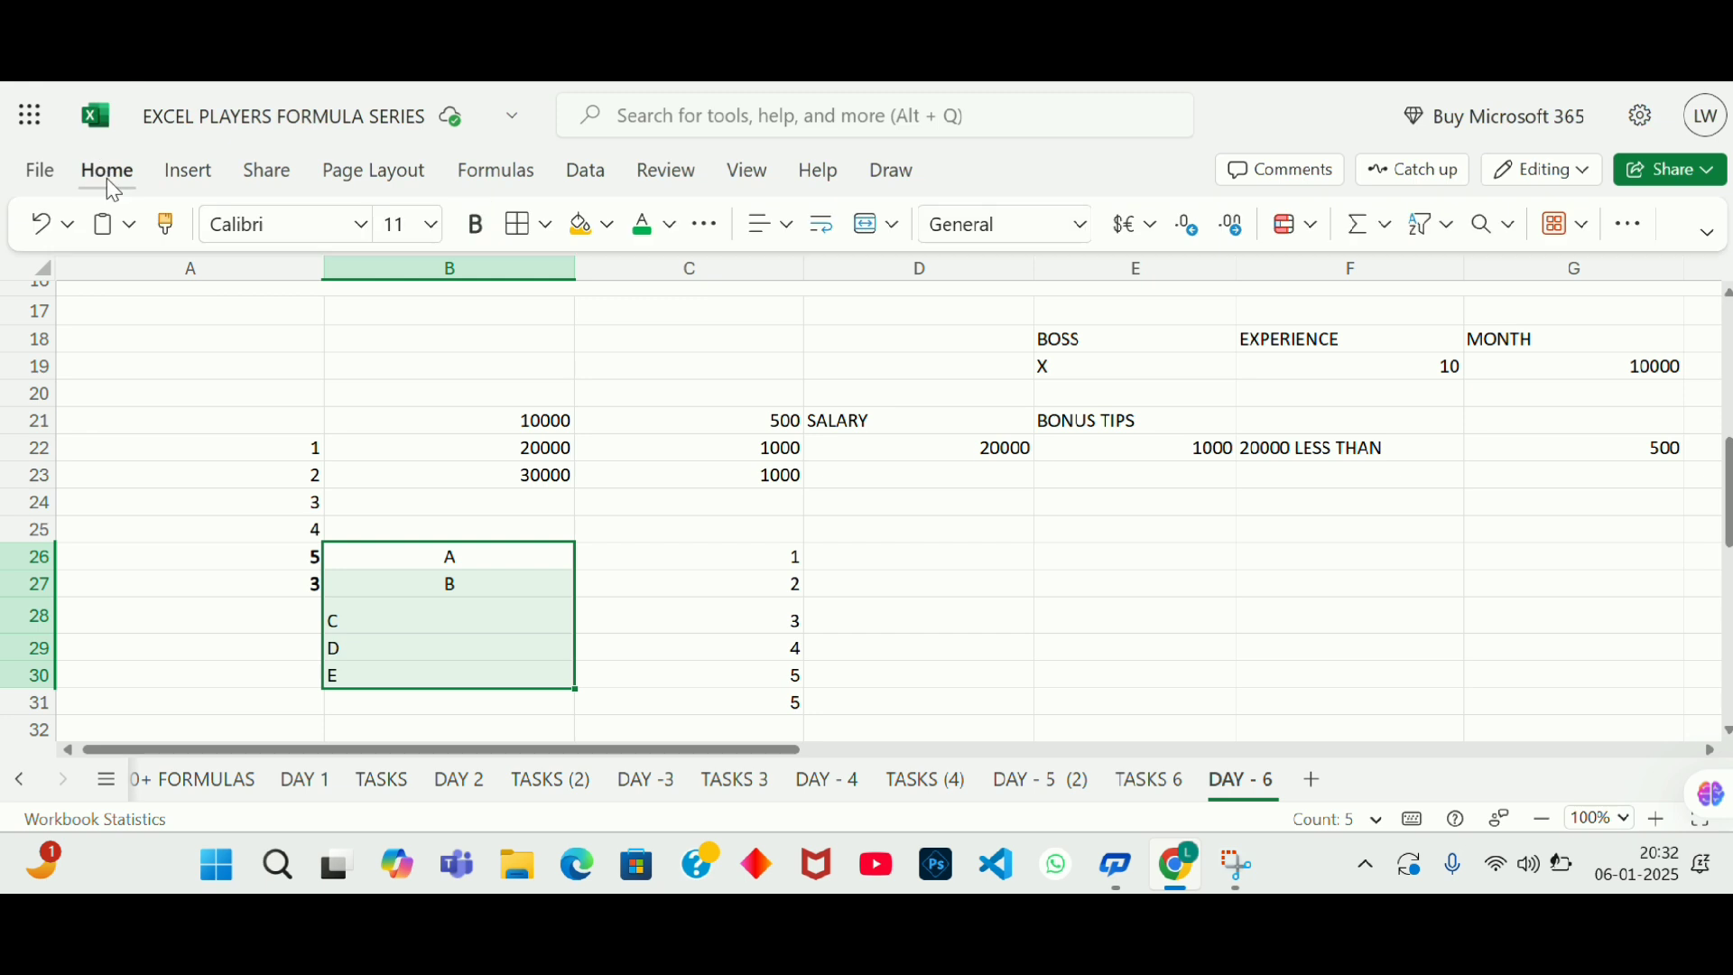
click(782, 225)
click(823, 331)
click(775, 225)
click(829, 313)
Step: Enter the formula =COUNT(B26:B30) in B31, below the letters
click(458, 708)
text(=C)
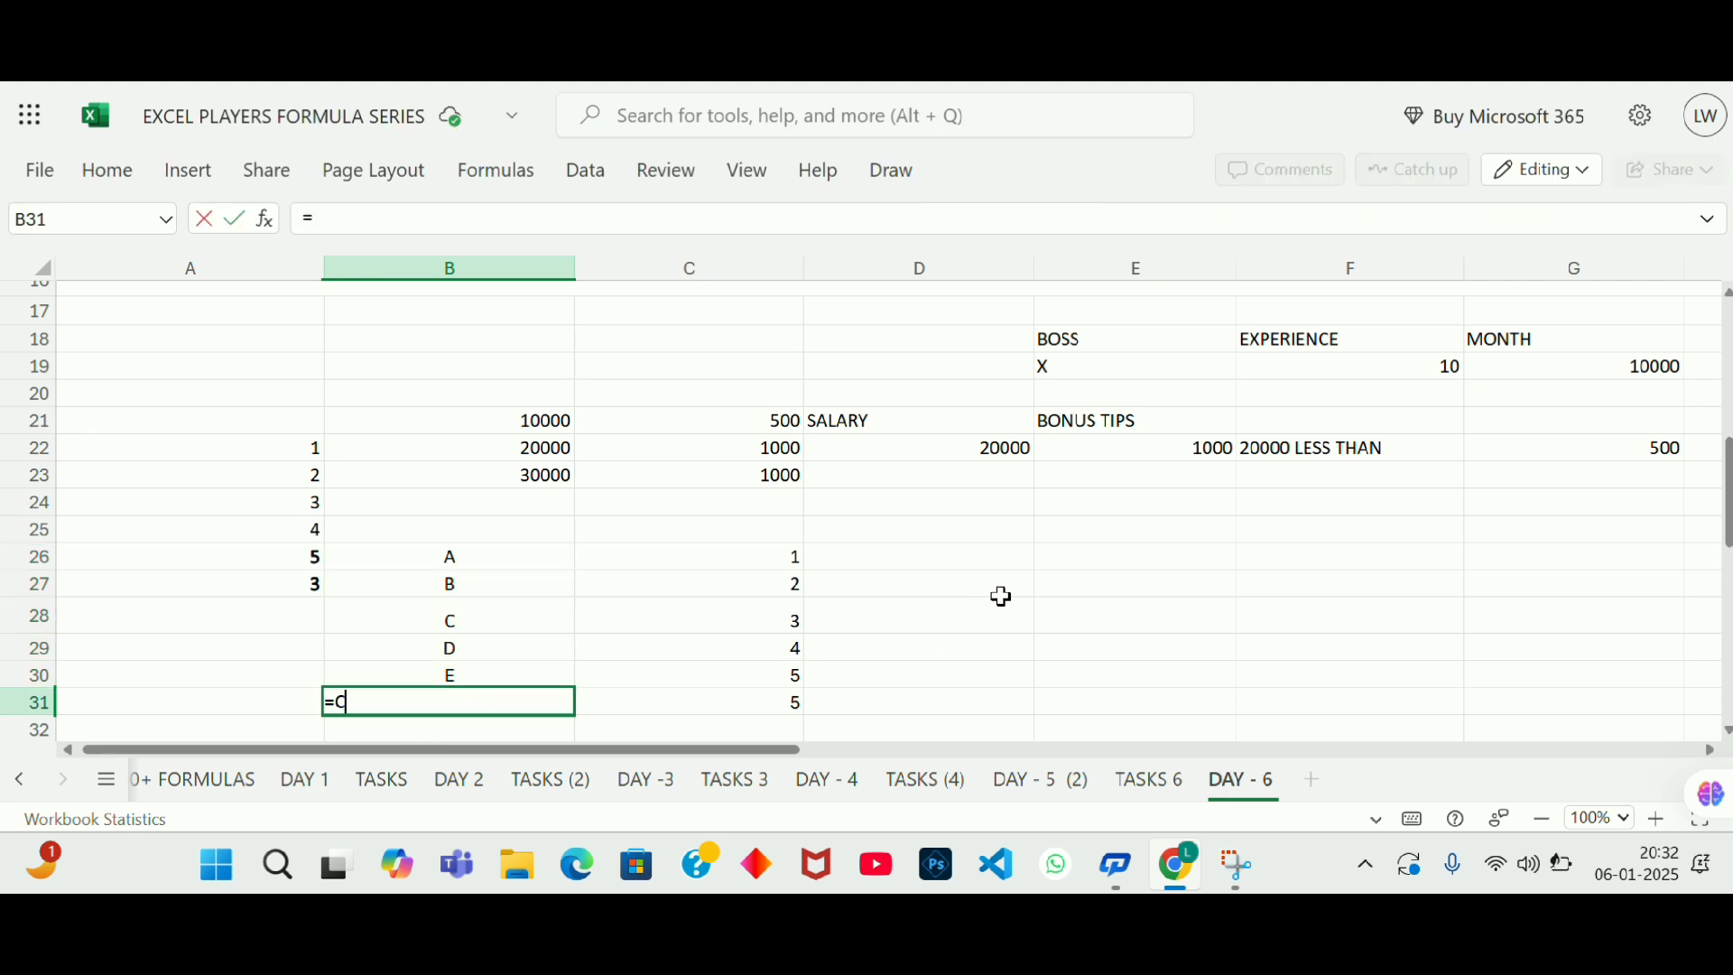
text(OUNT()
drag(327, 557, 434, 656)
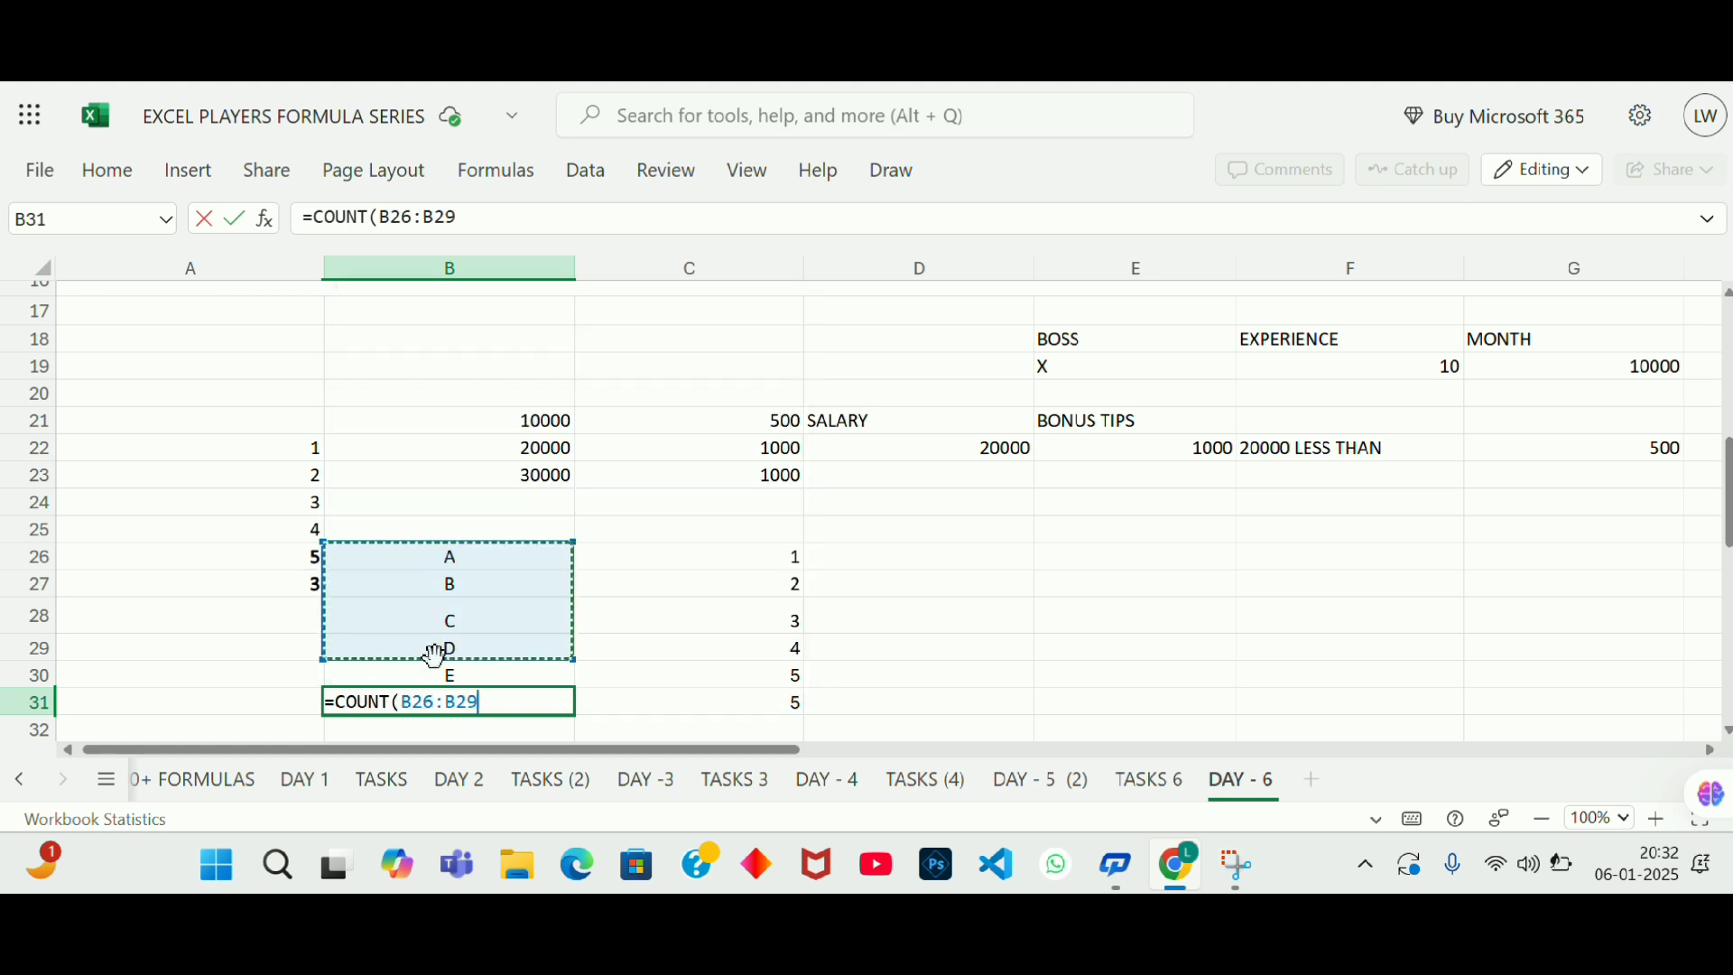
key(Return)
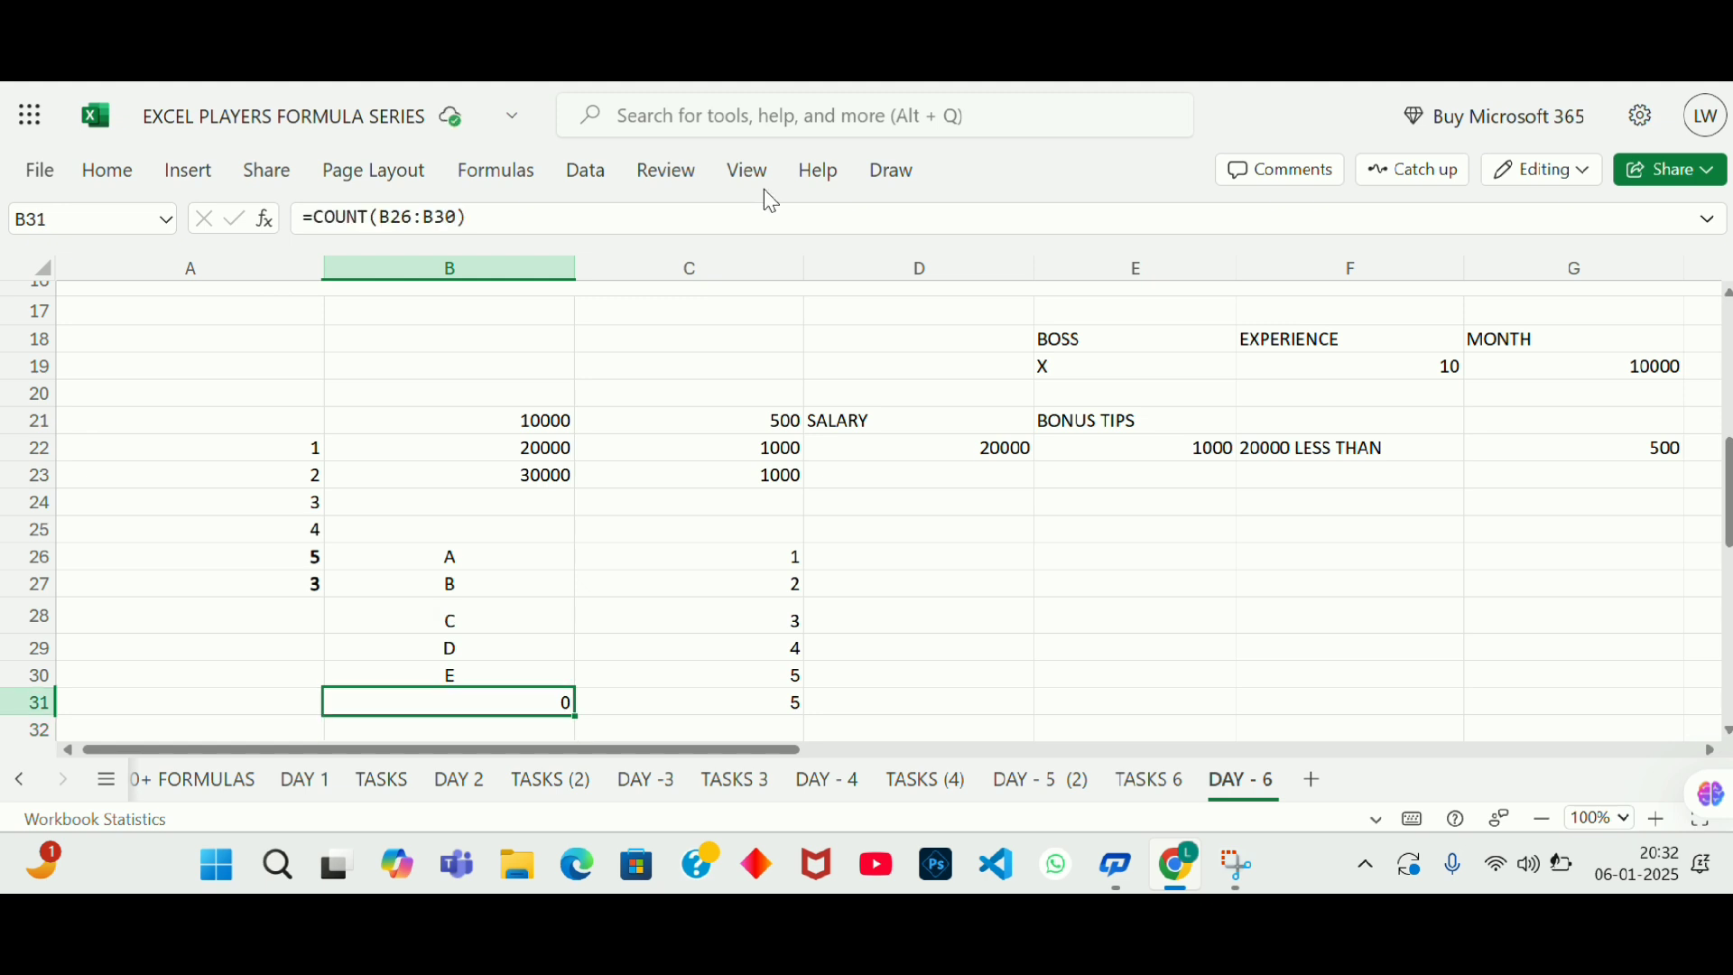
Step: Change the function in B31 to COUNTA so the formula reads =COUNTA(B26:B30)
double_click(554, 708)
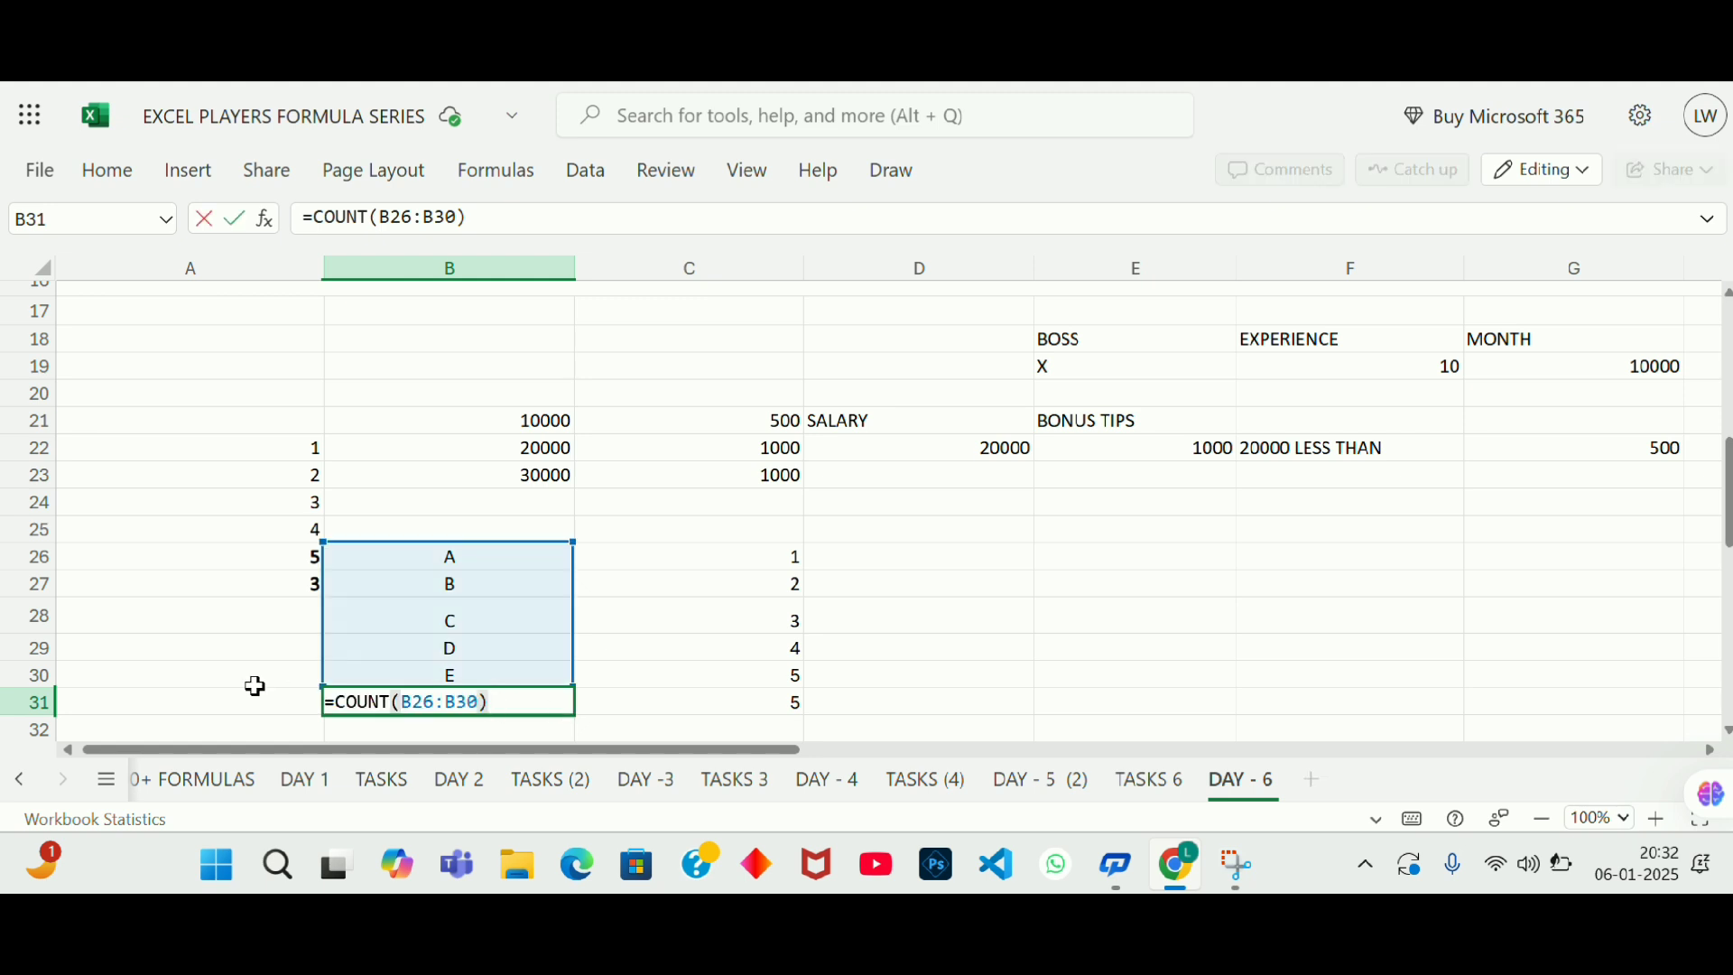
click(390, 703)
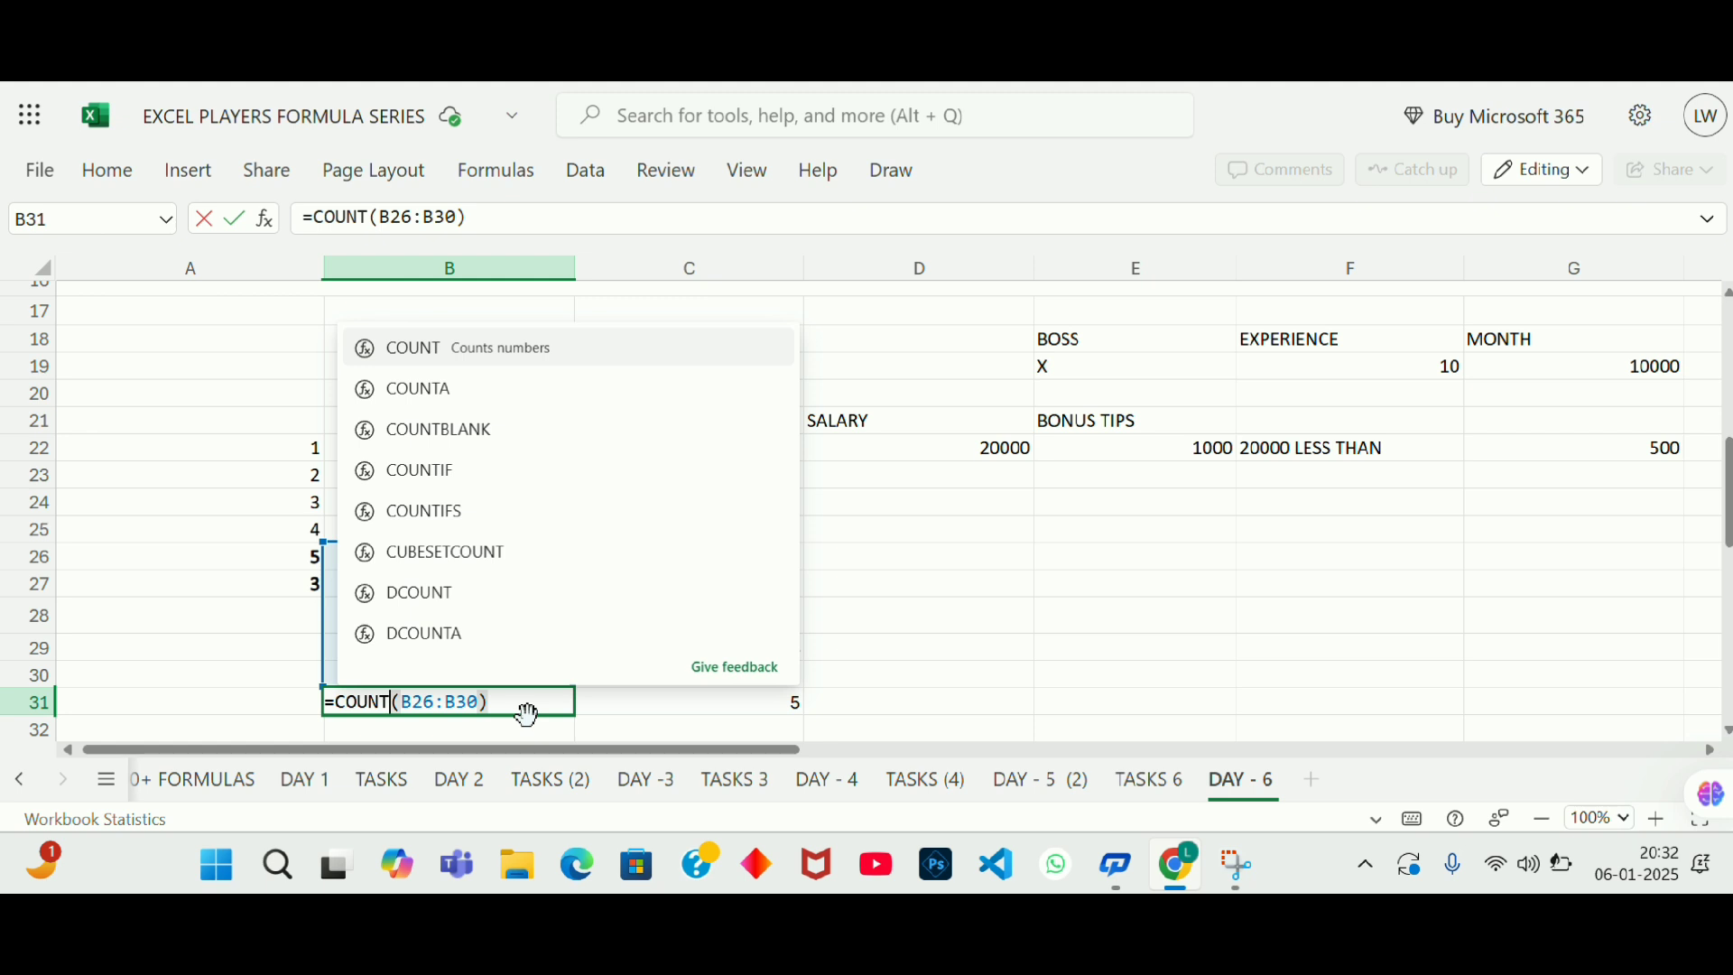
text(A)
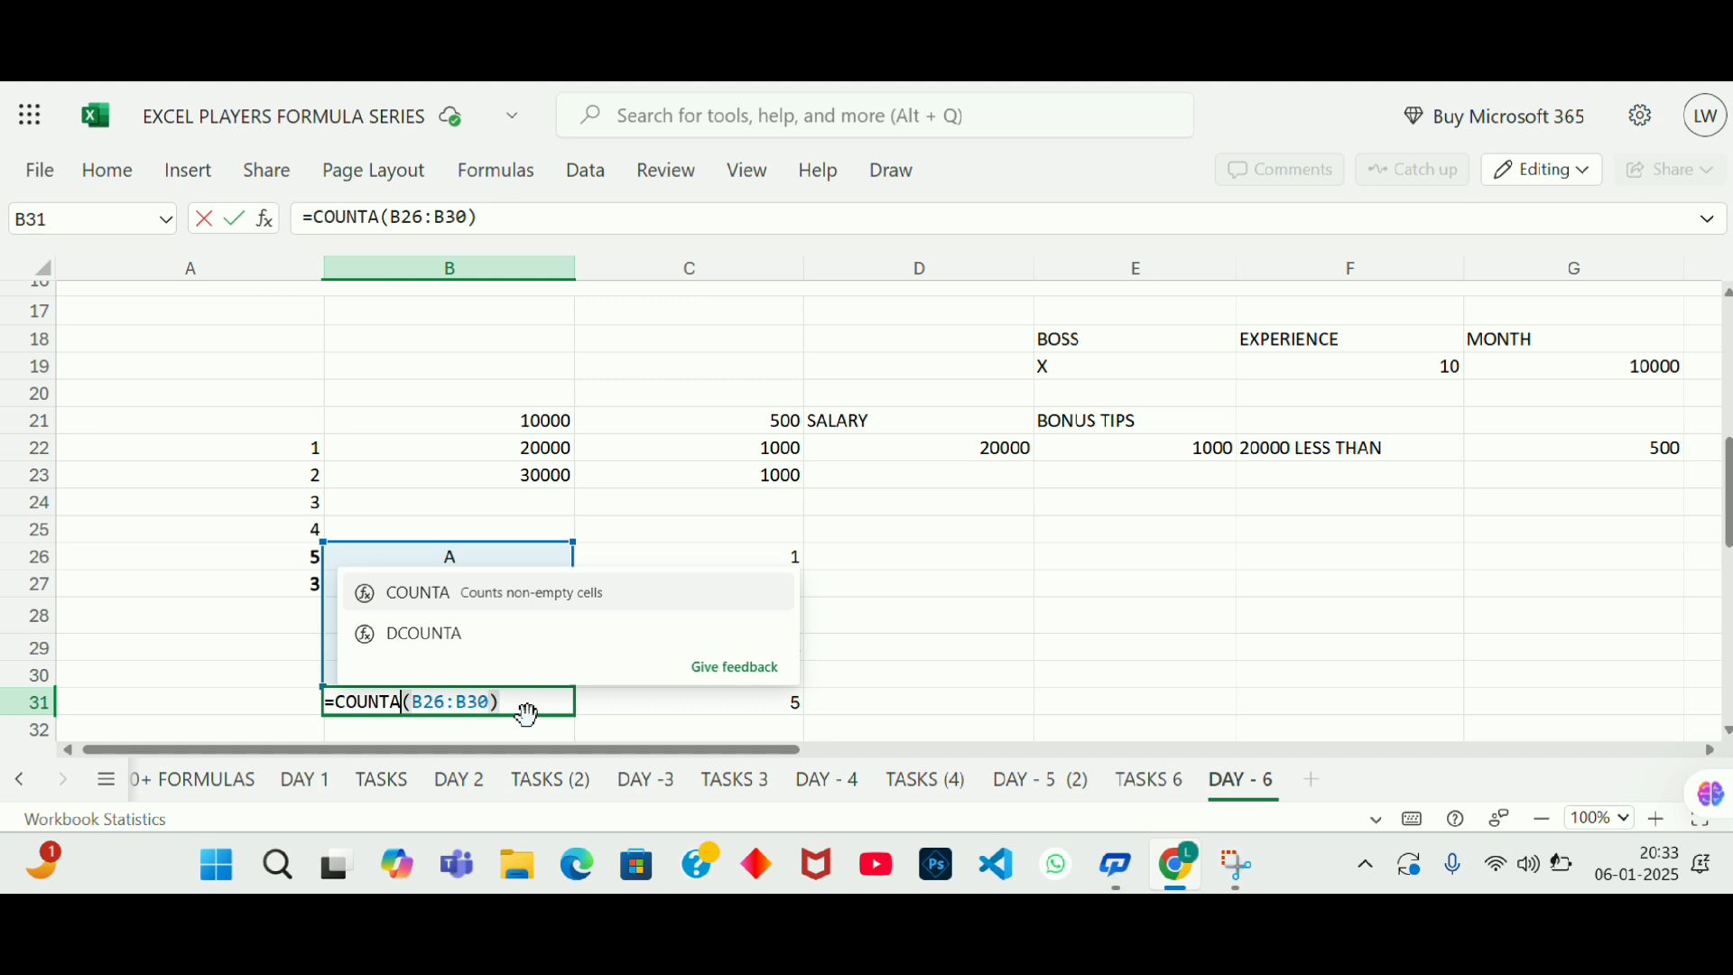
click(528, 715)
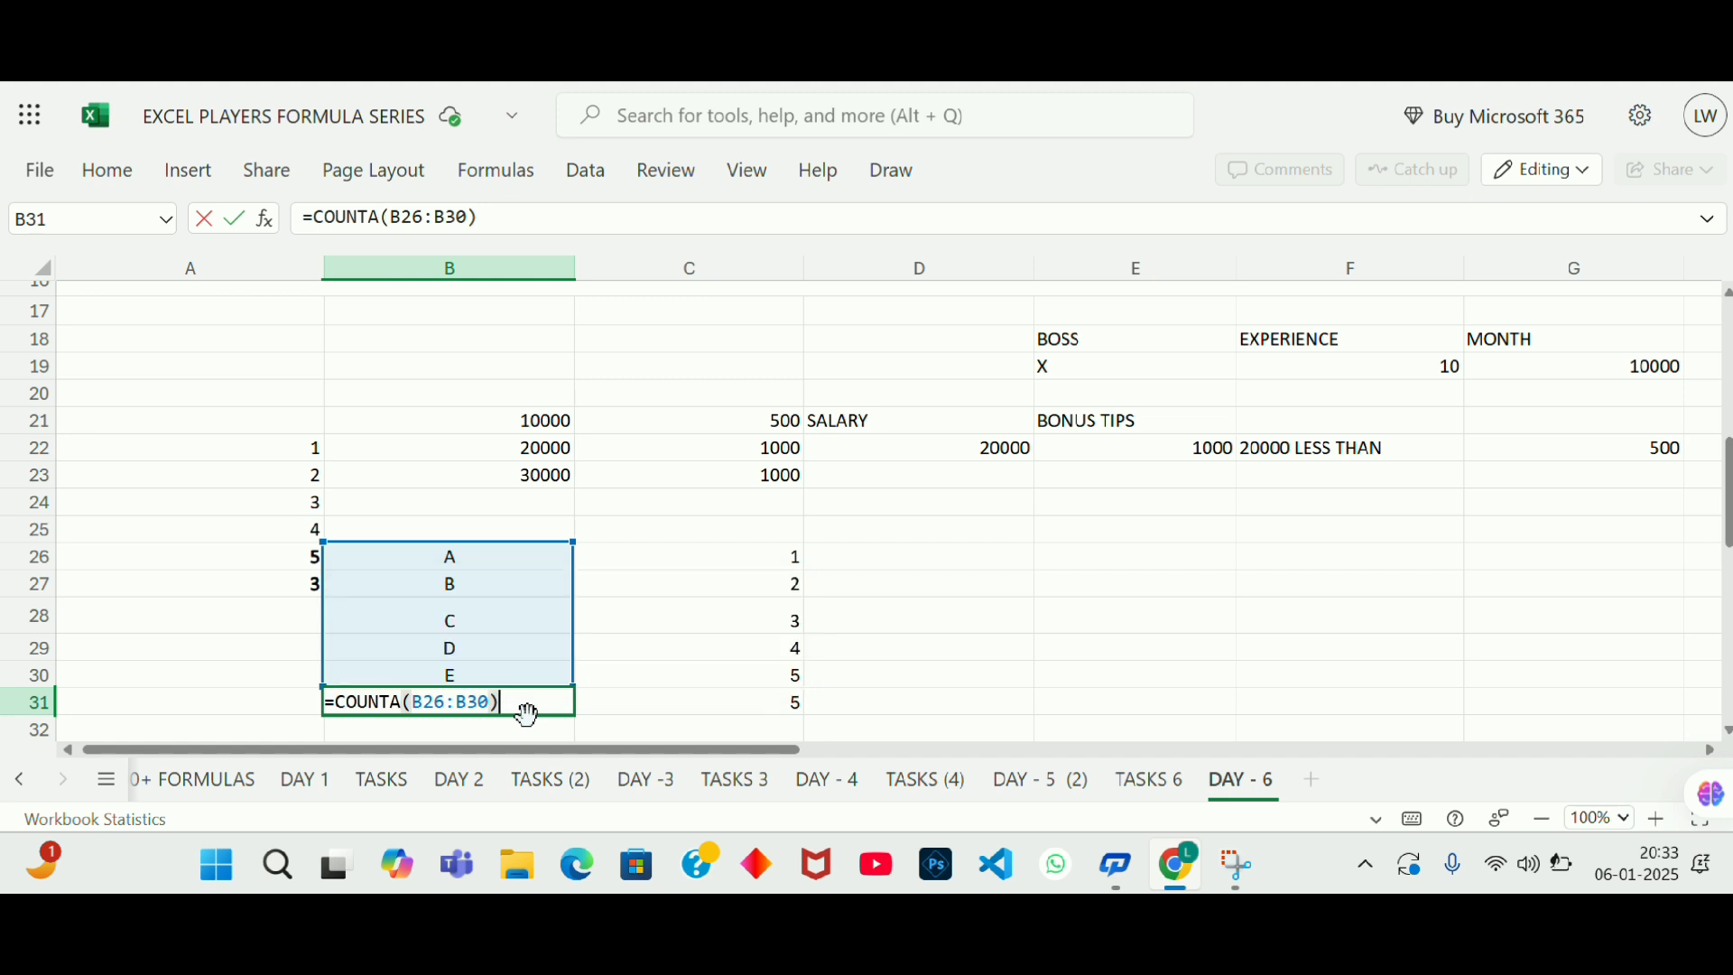
key(Return)
click(528, 713)
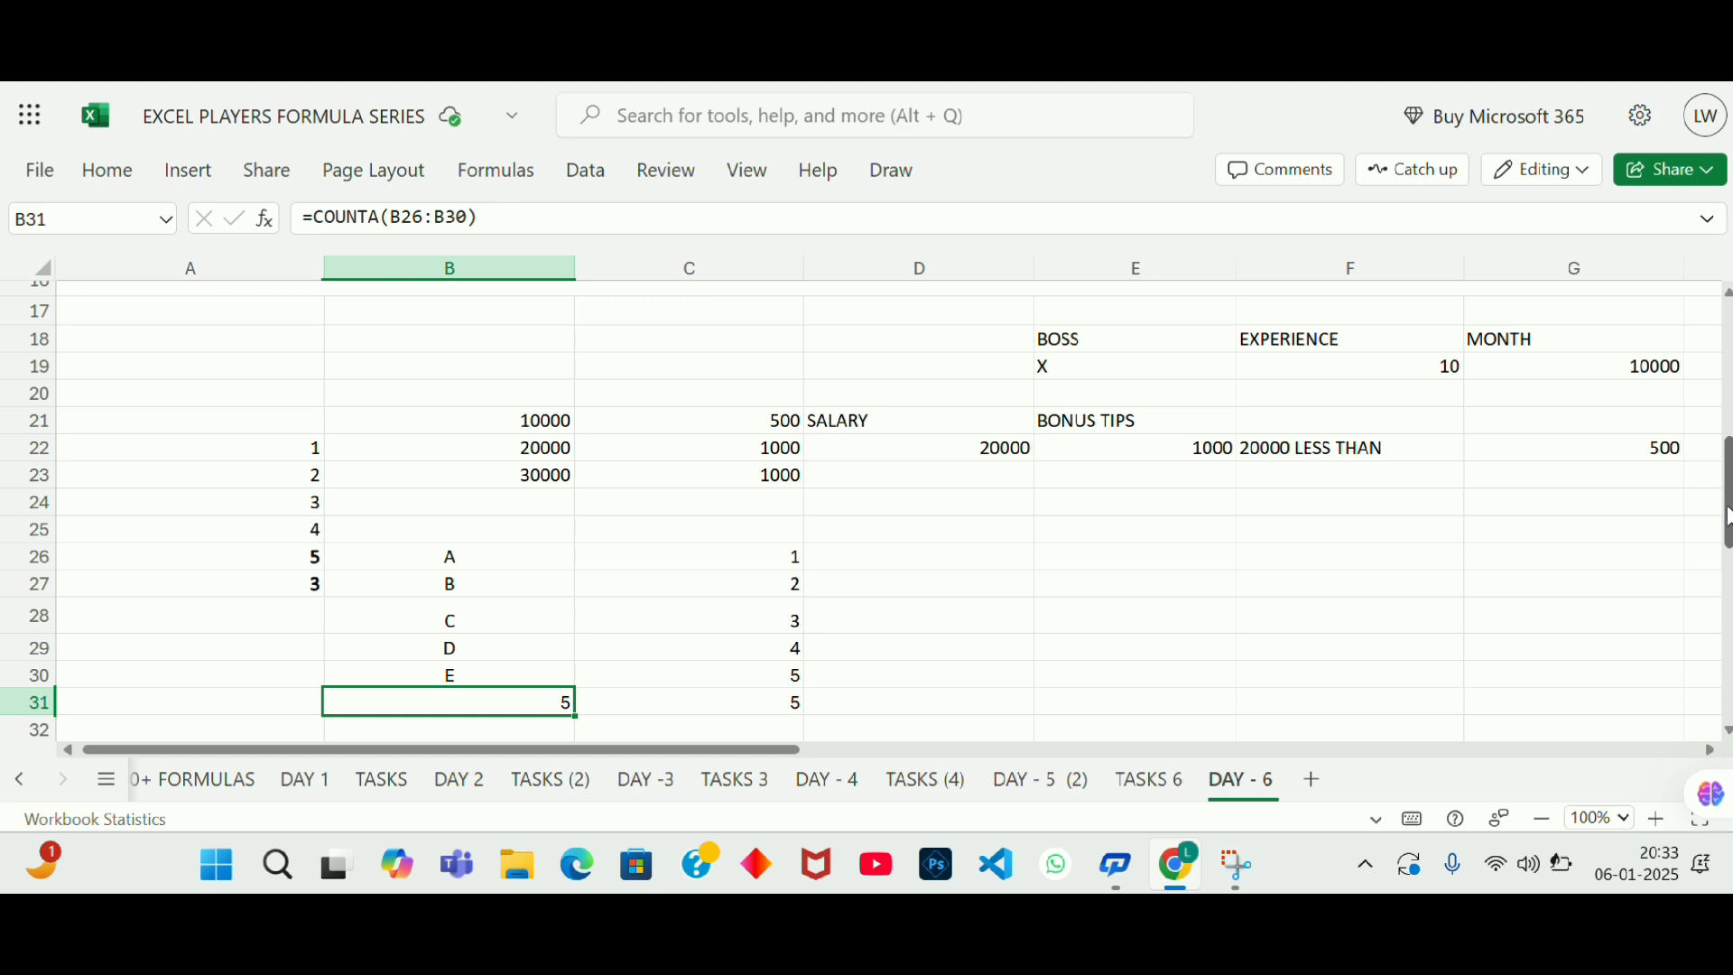
Step: Count the employee names in D15, on the table's COUNTA row, with =COUNTA(C6:C10)
drag(1729, 519, 1729, 388)
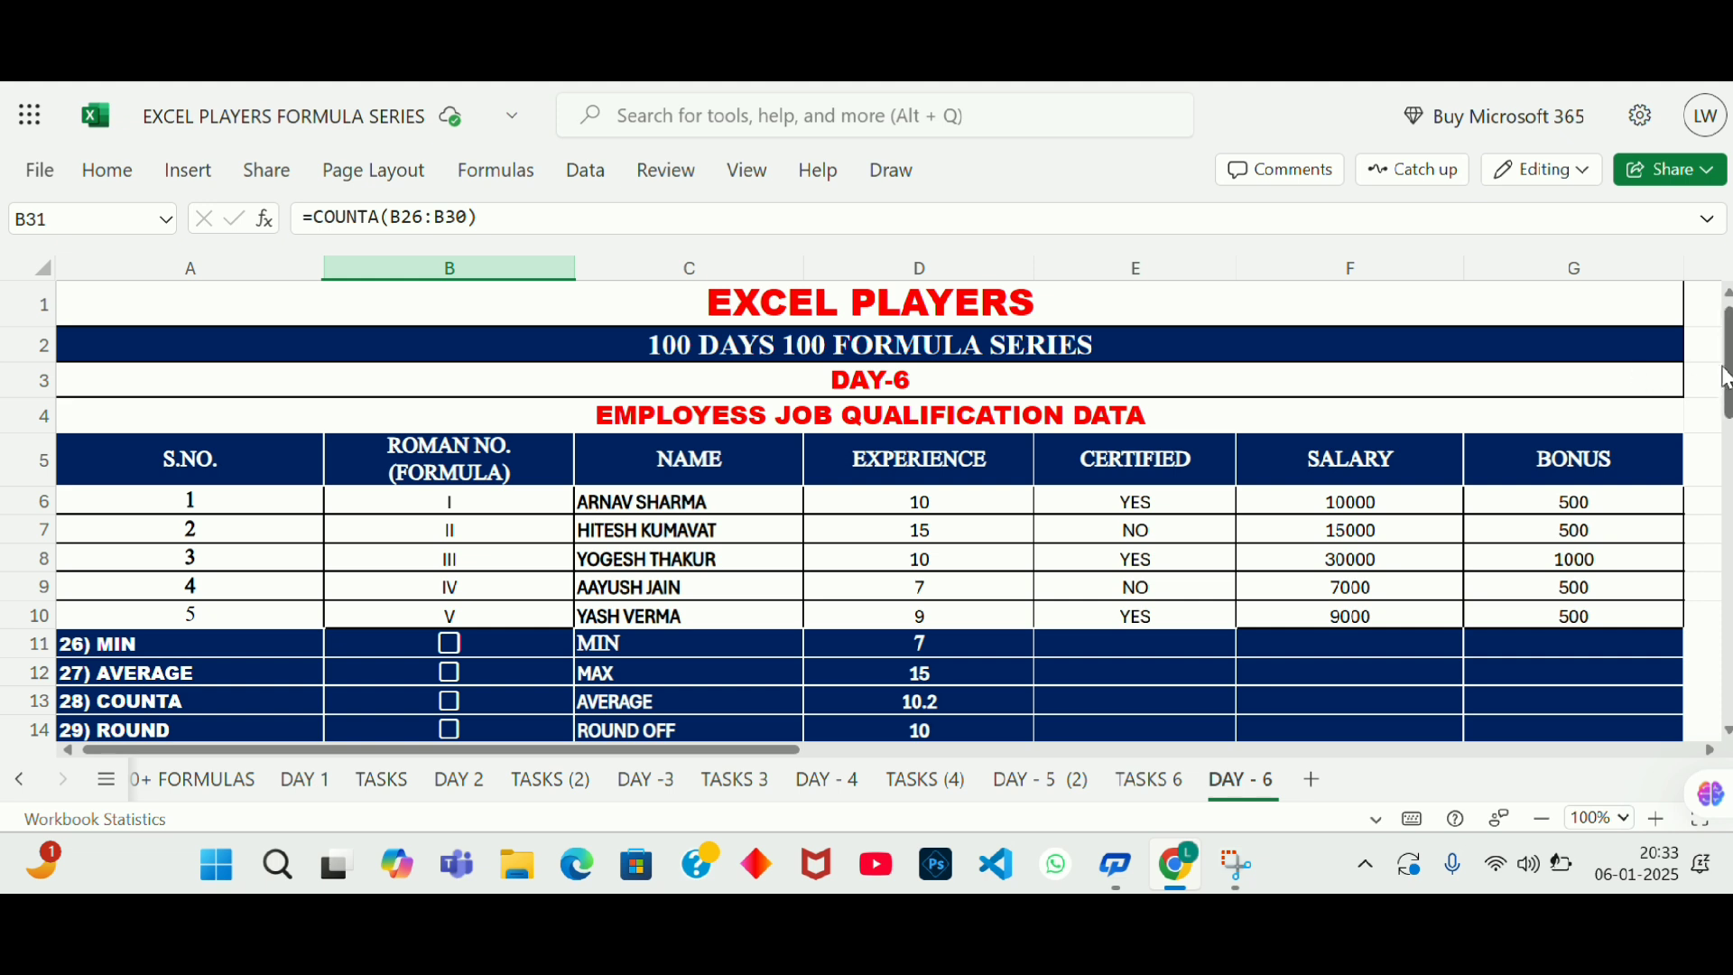
drag(1729, 388, 1729, 429)
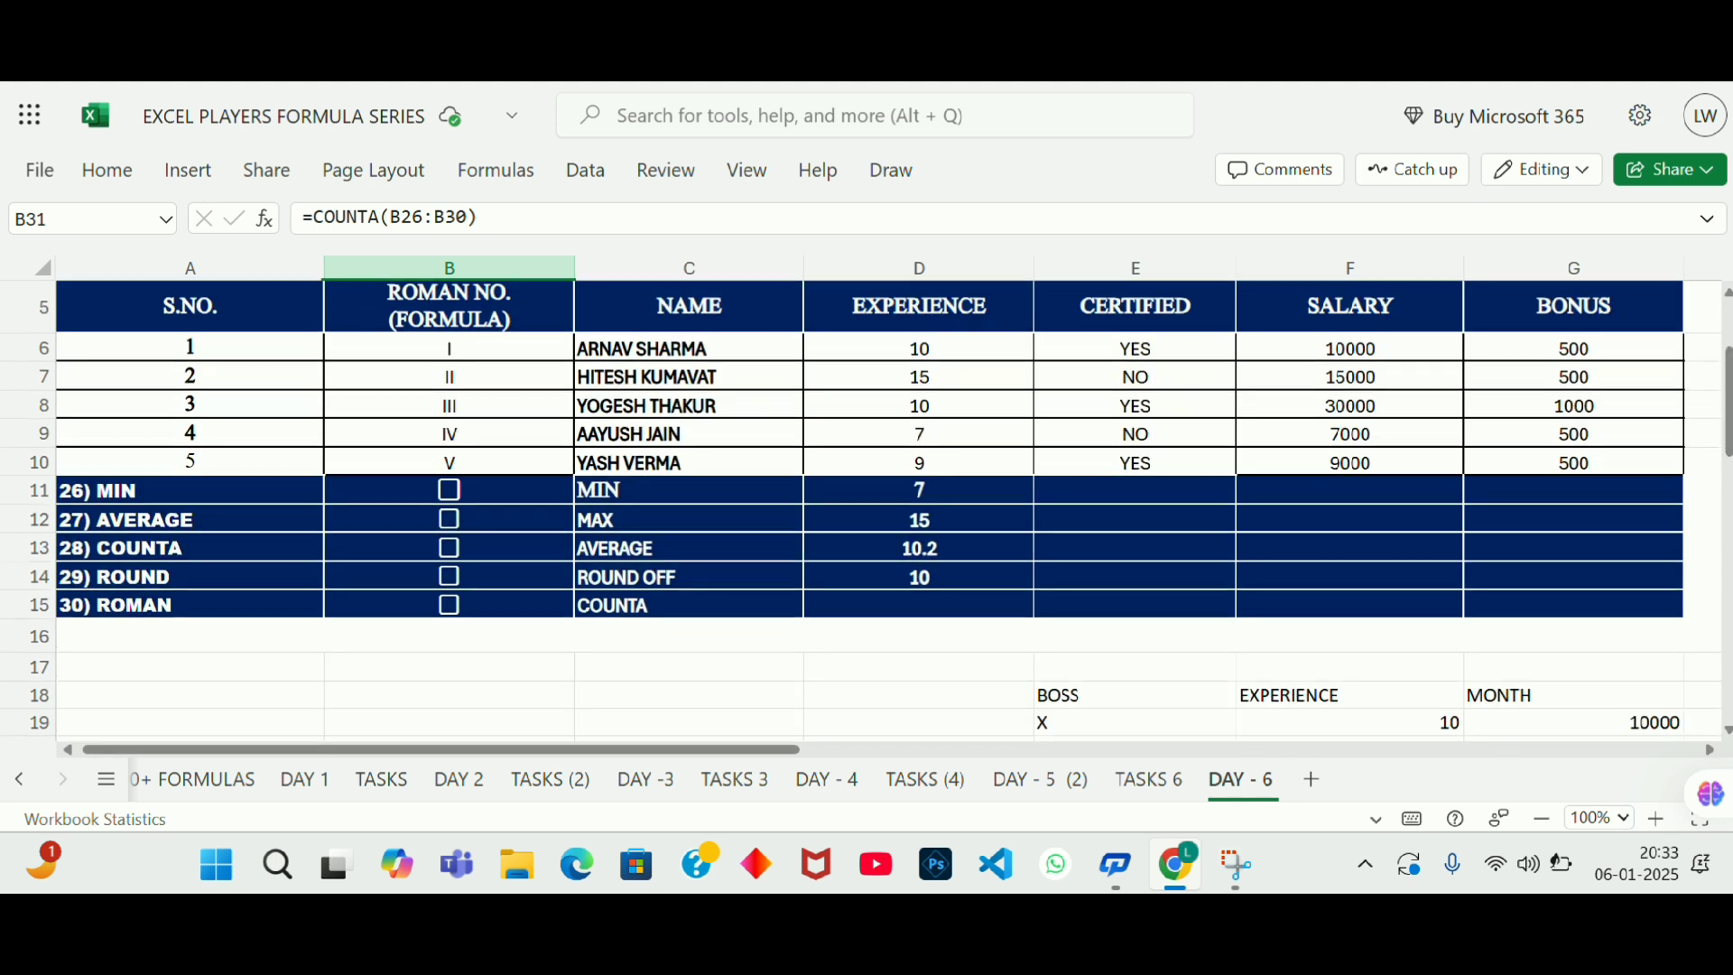
click(733, 606)
click(843, 607)
text(=)
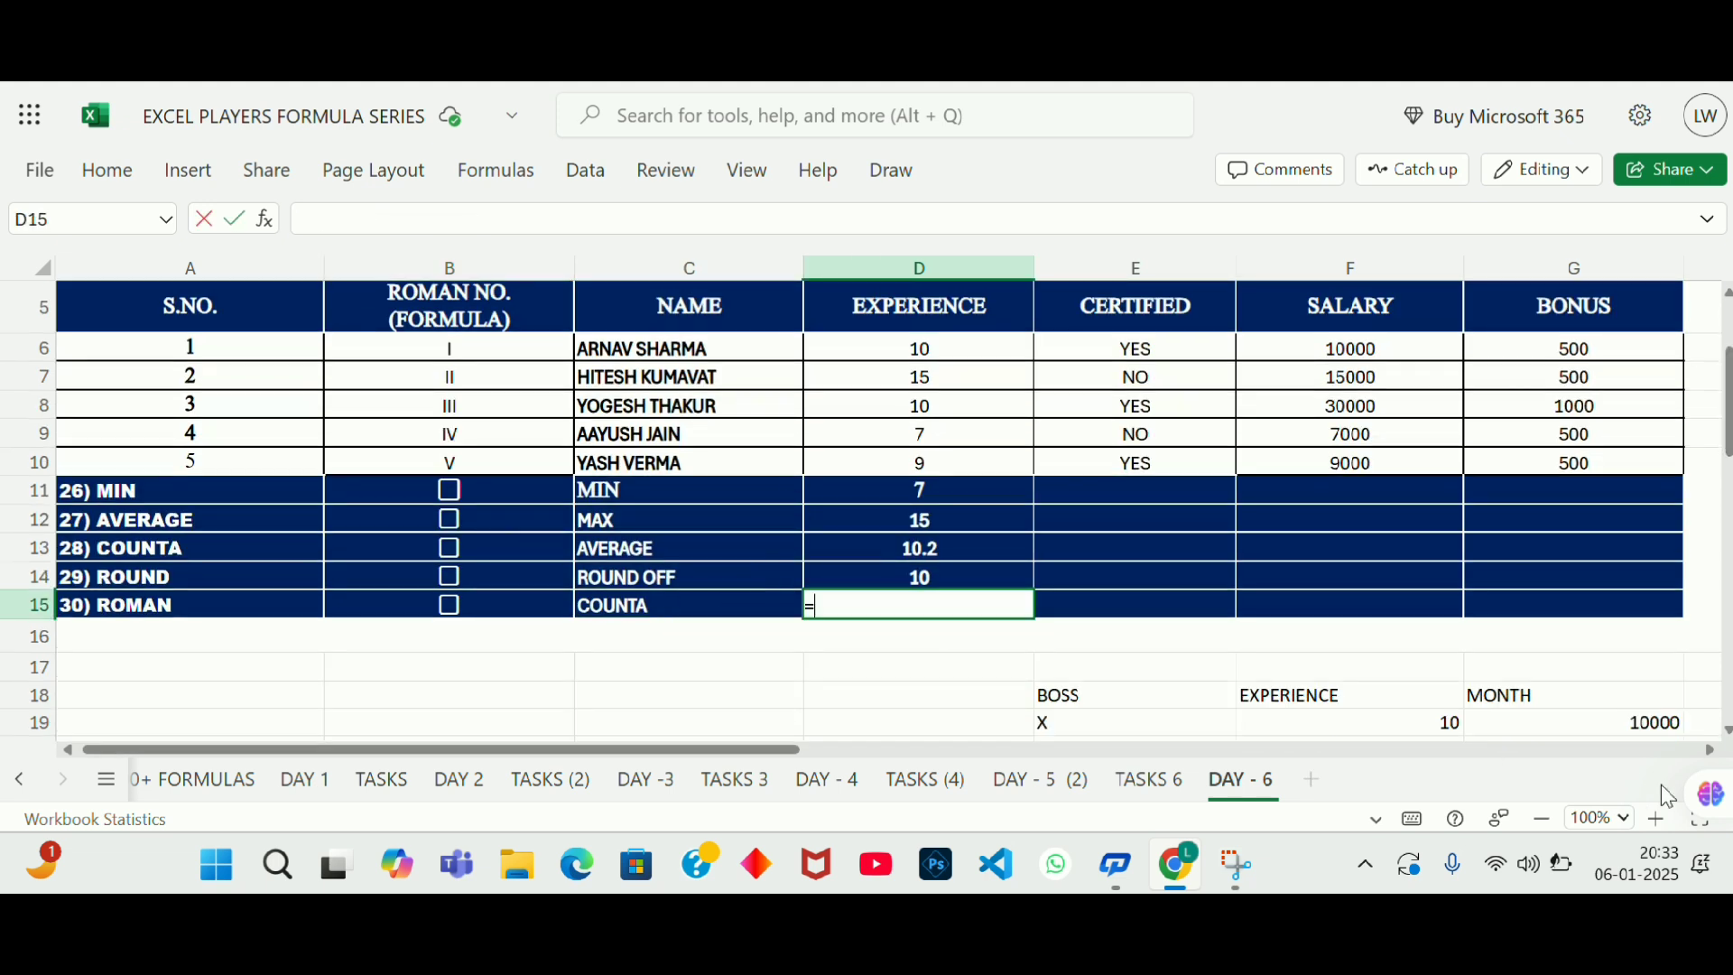
text(COUNTA)
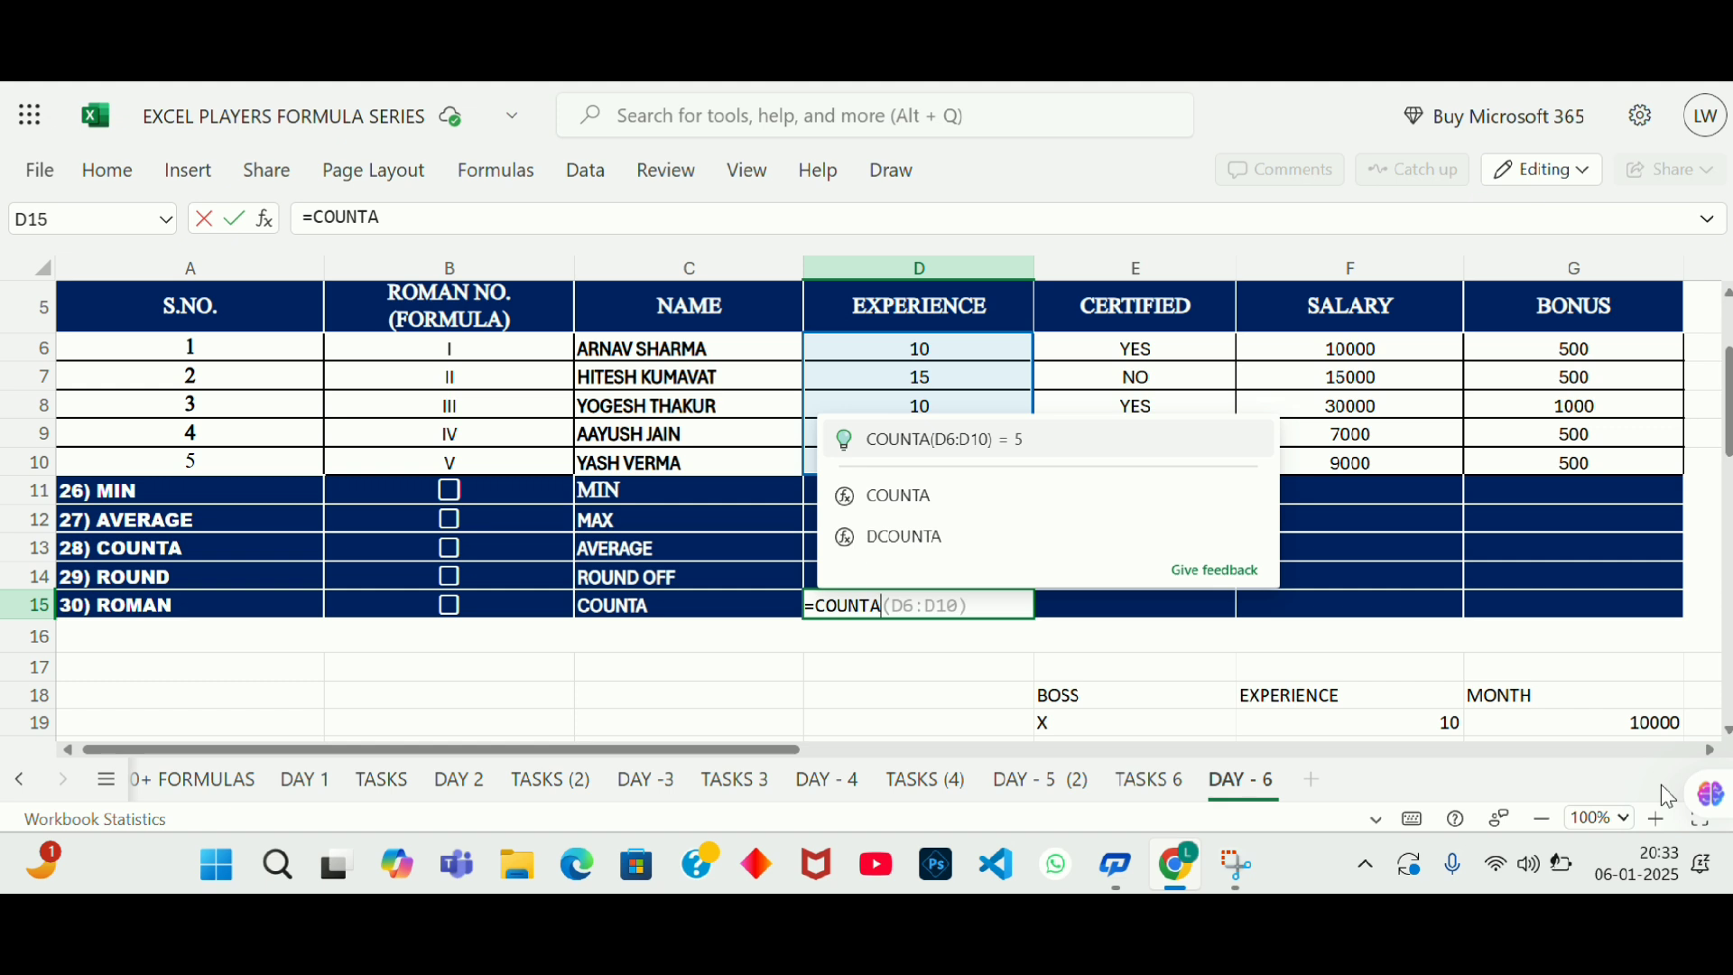
text(()
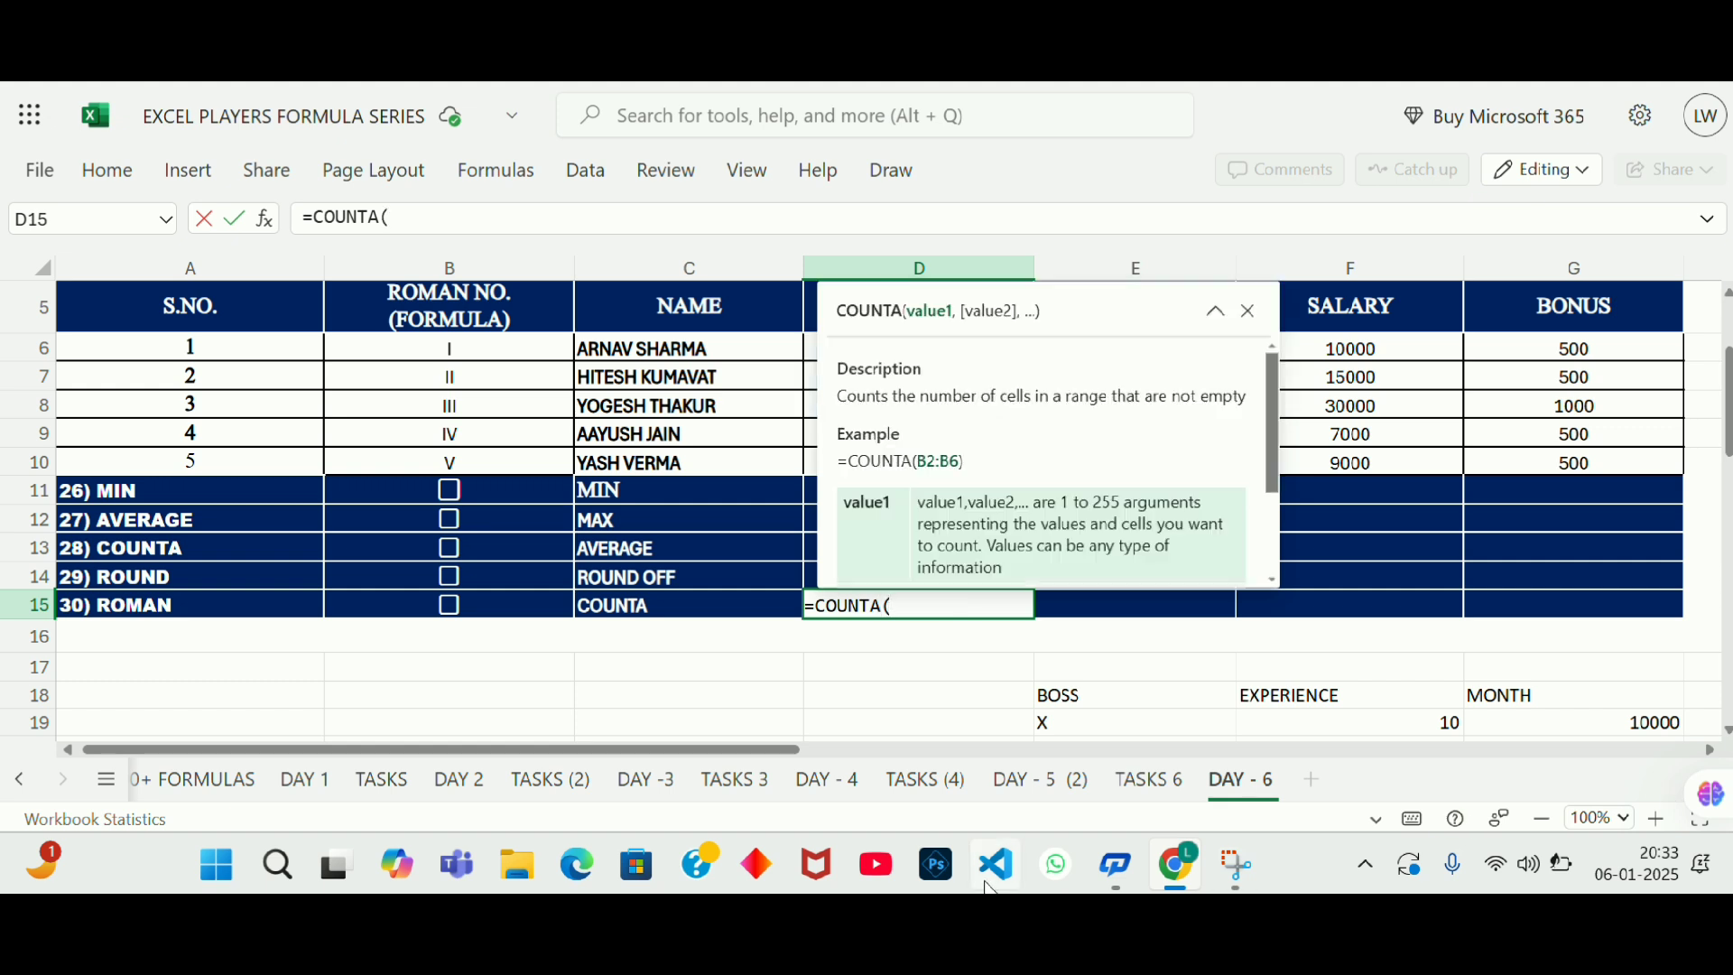
drag(648, 341, 686, 462)
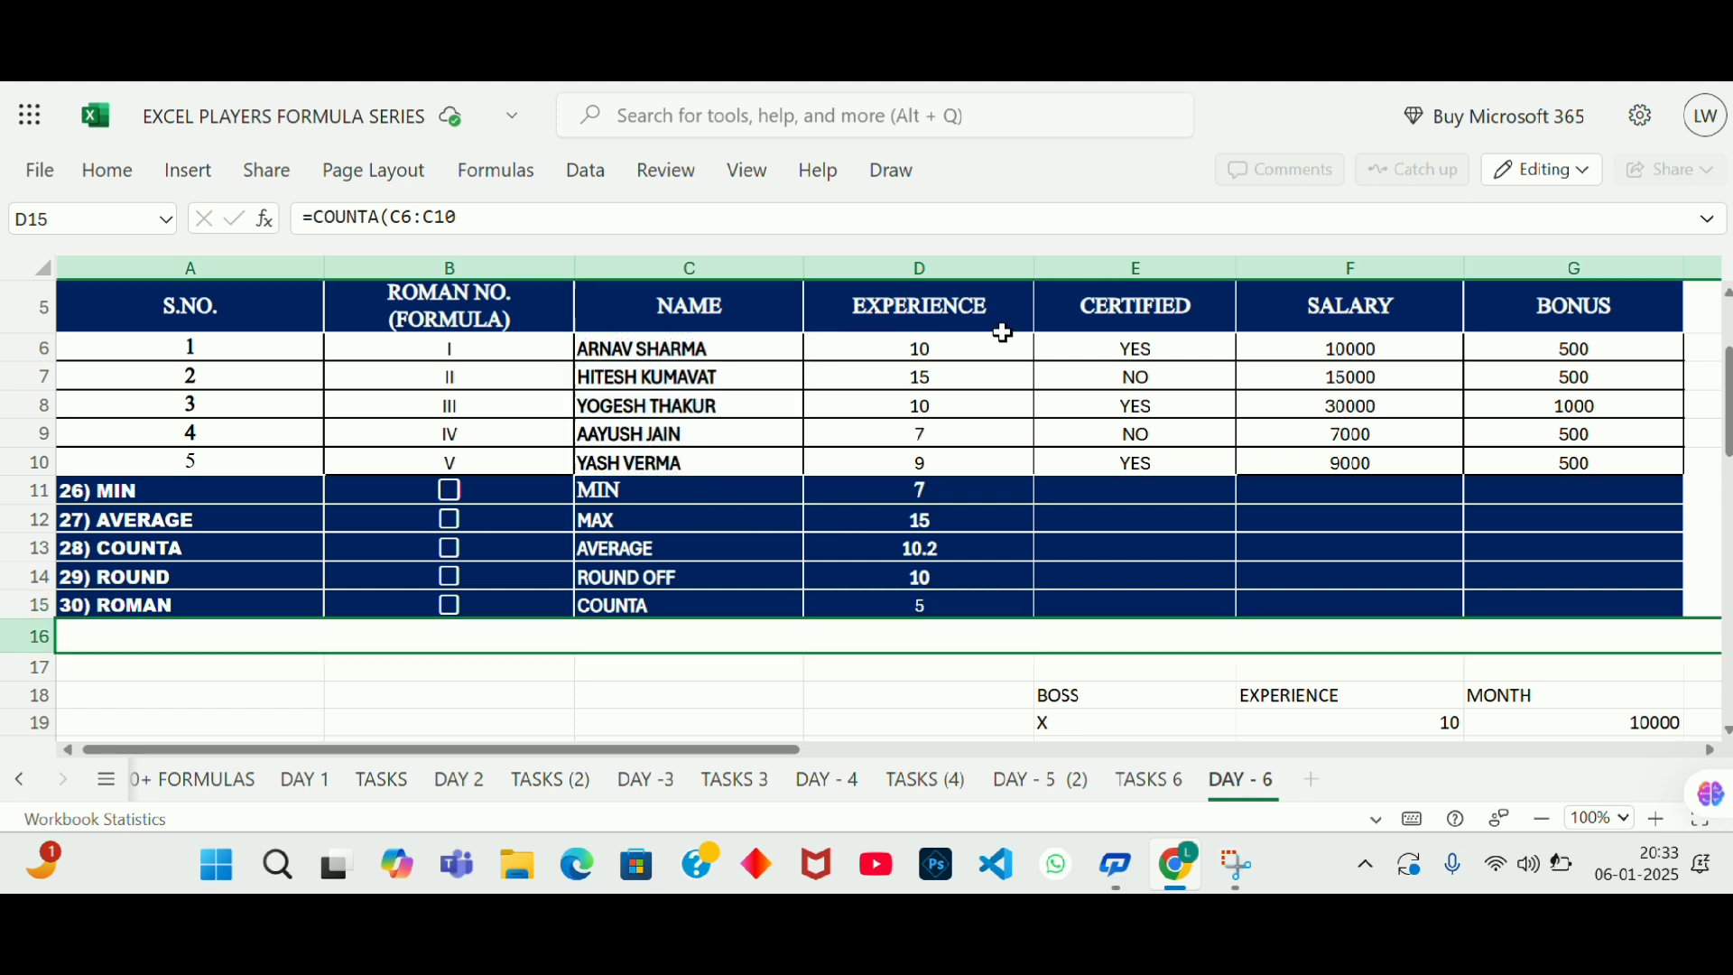
key(Return)
Step: Count the experience entries D6:D10 in E15 with a COUNTA formula
key(Right)
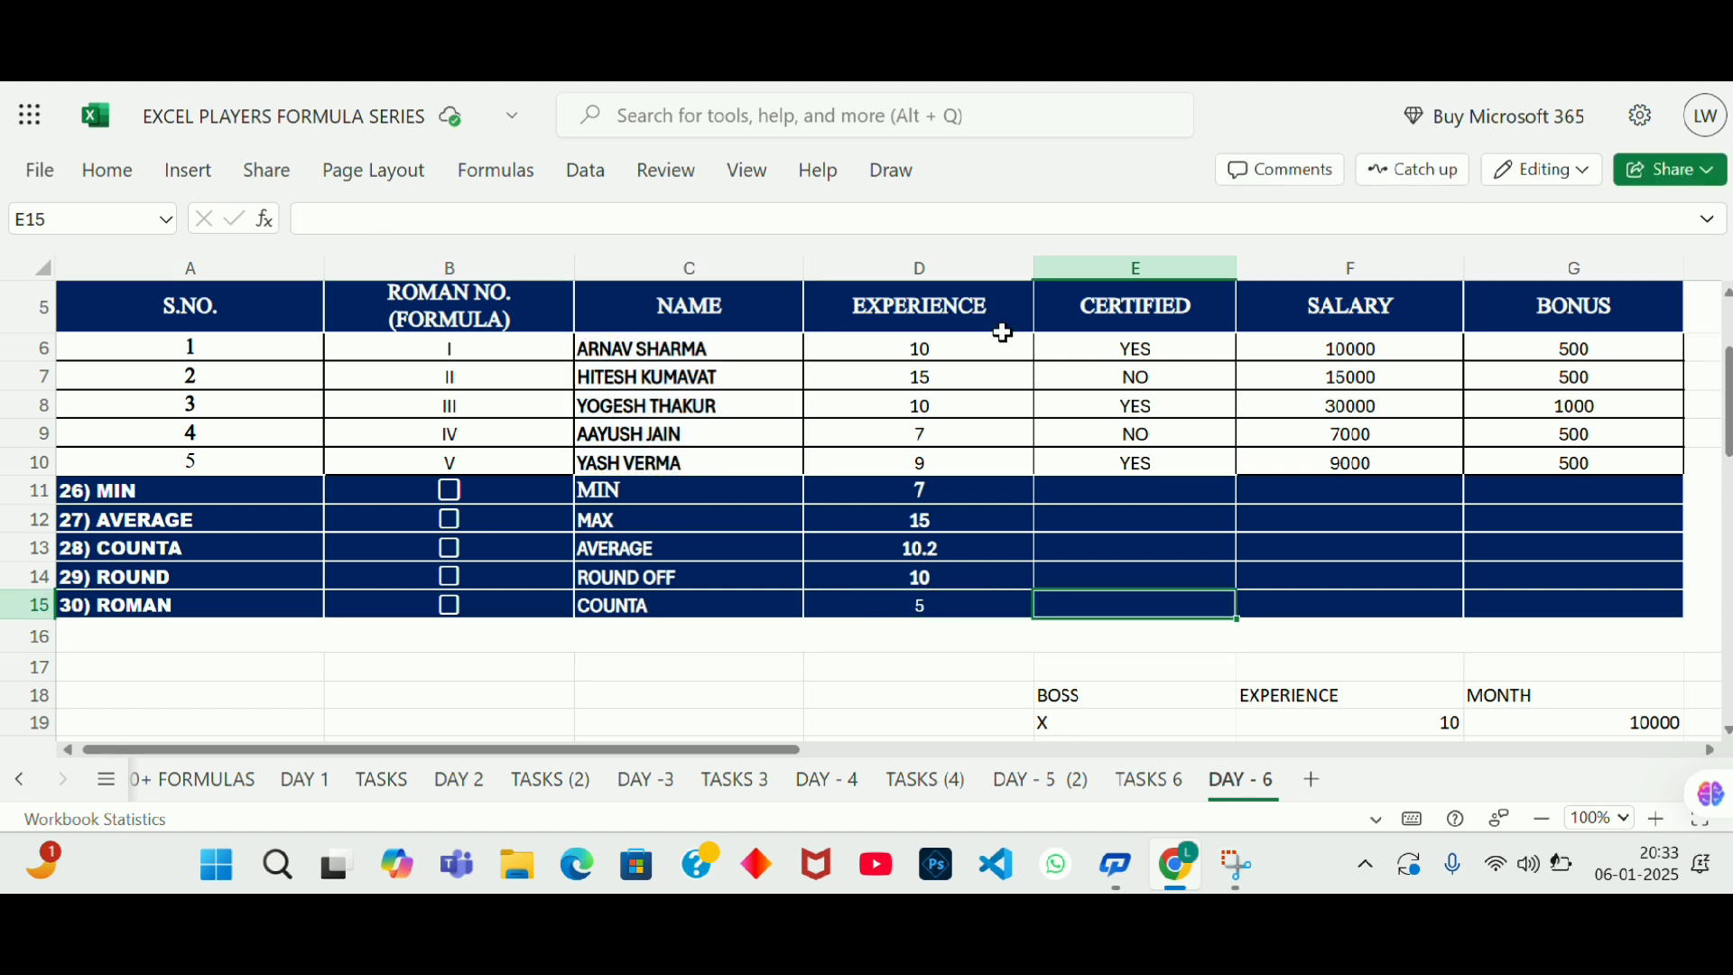
text(=COUN)
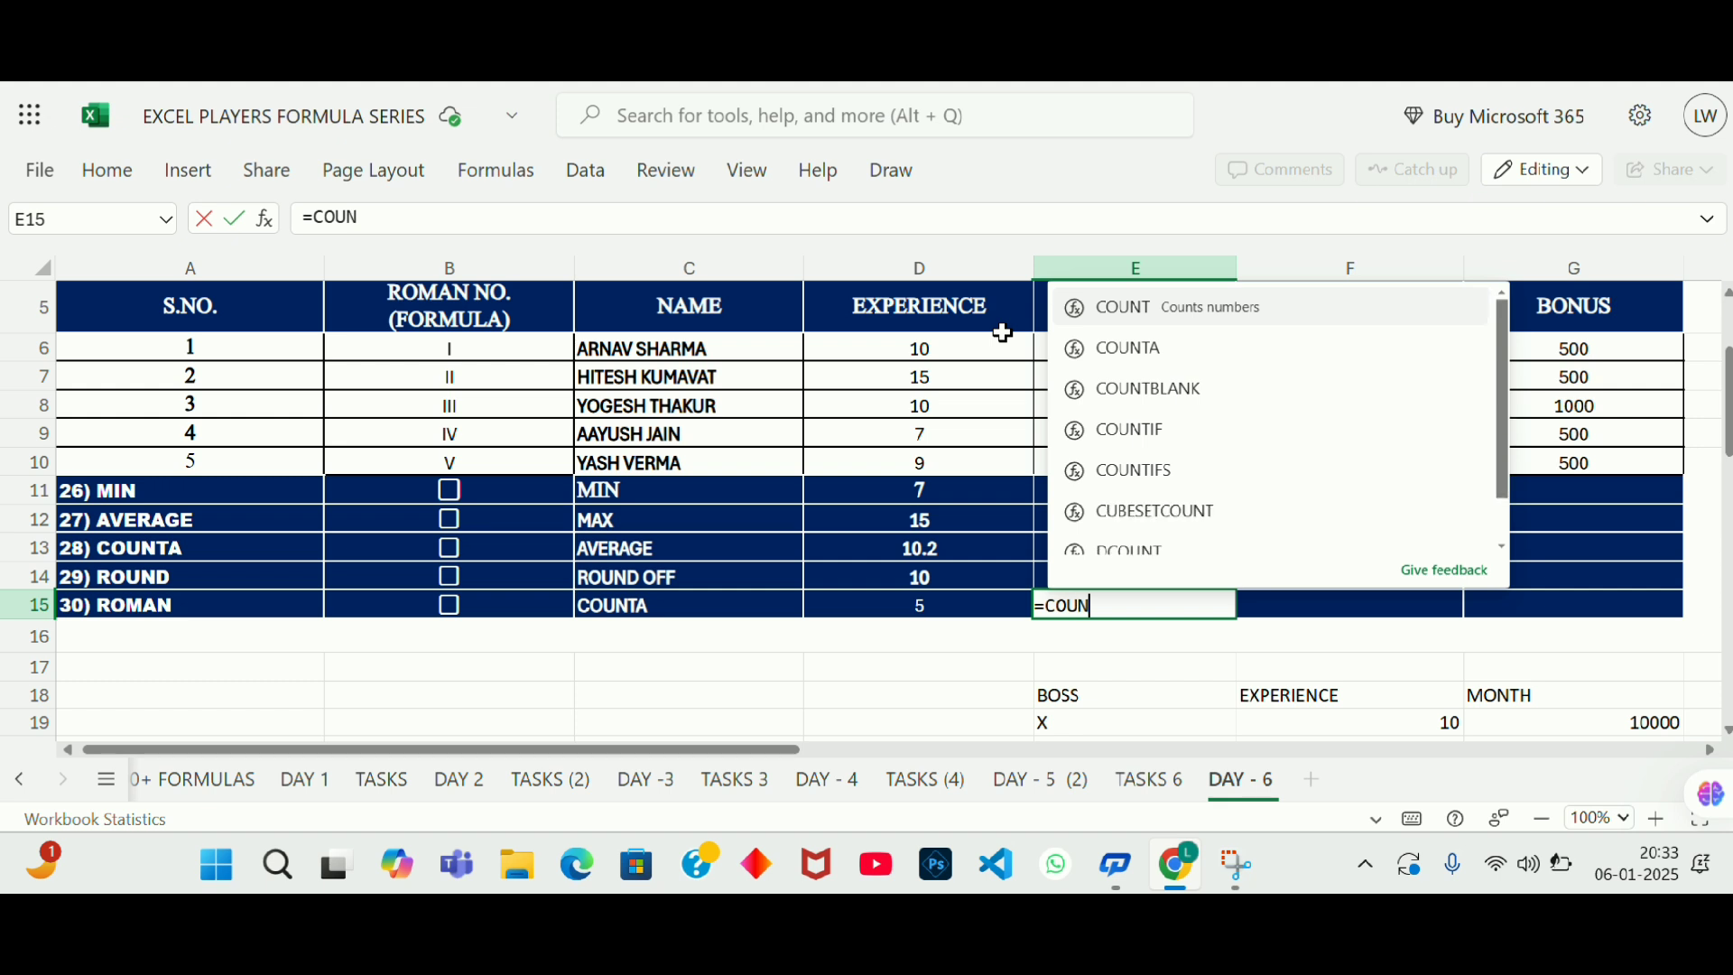
text(TA()
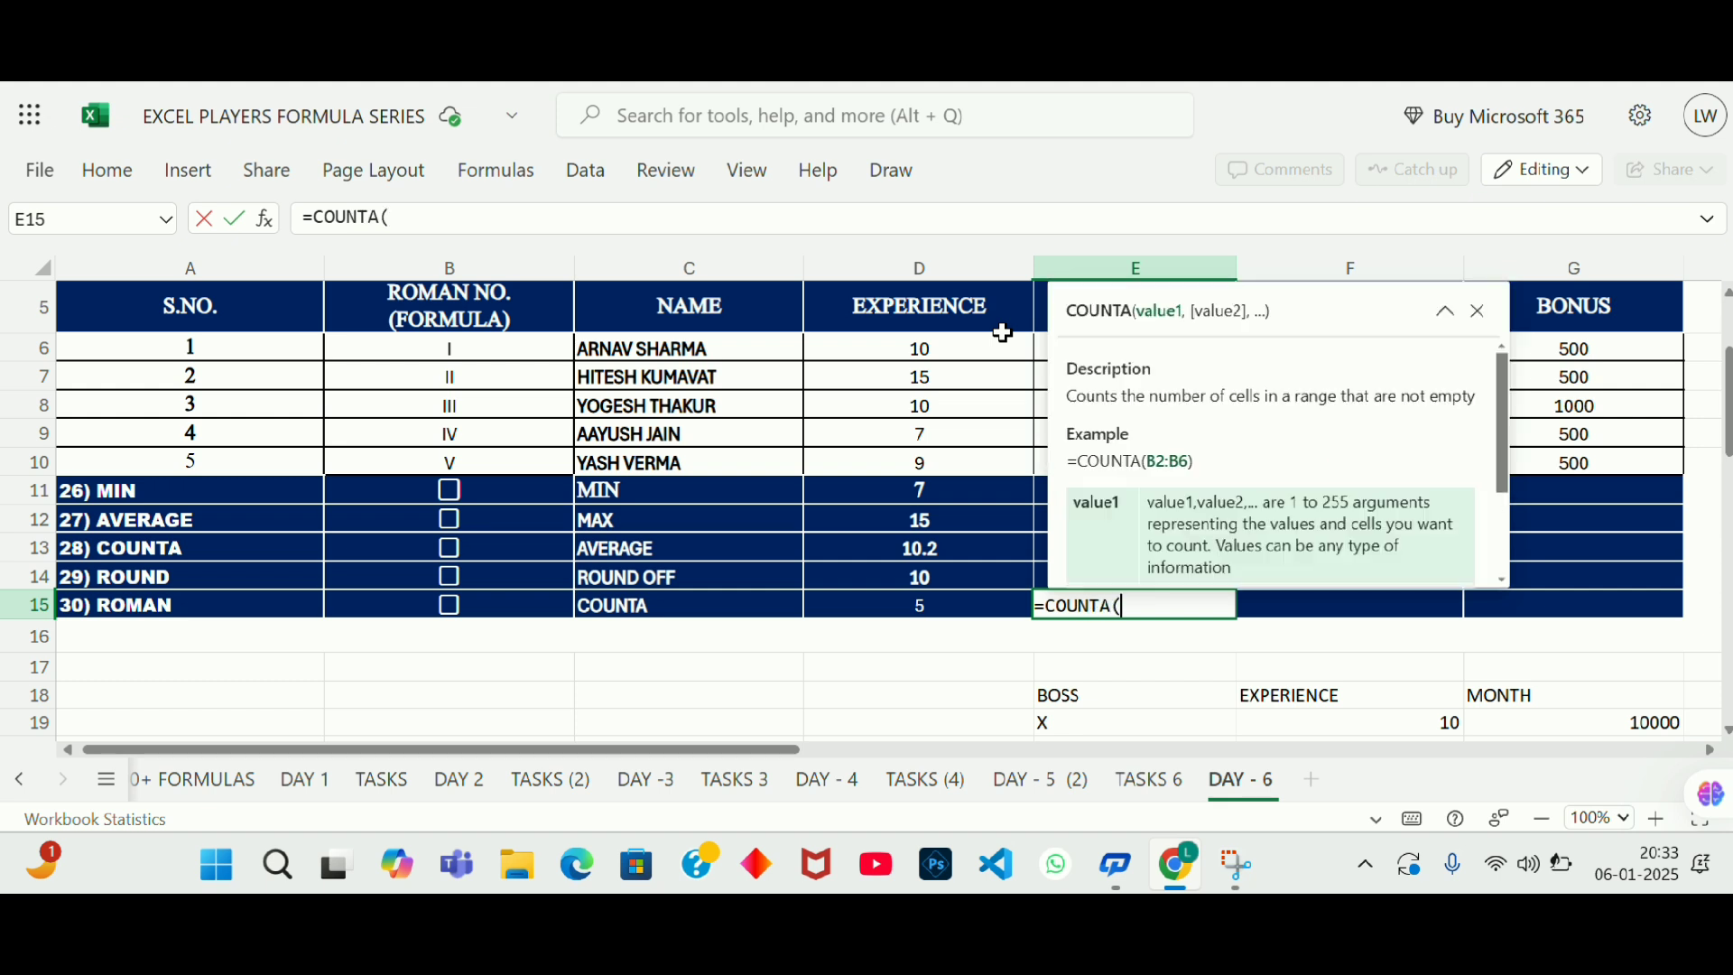
drag(905, 351, 914, 467)
key(Return)
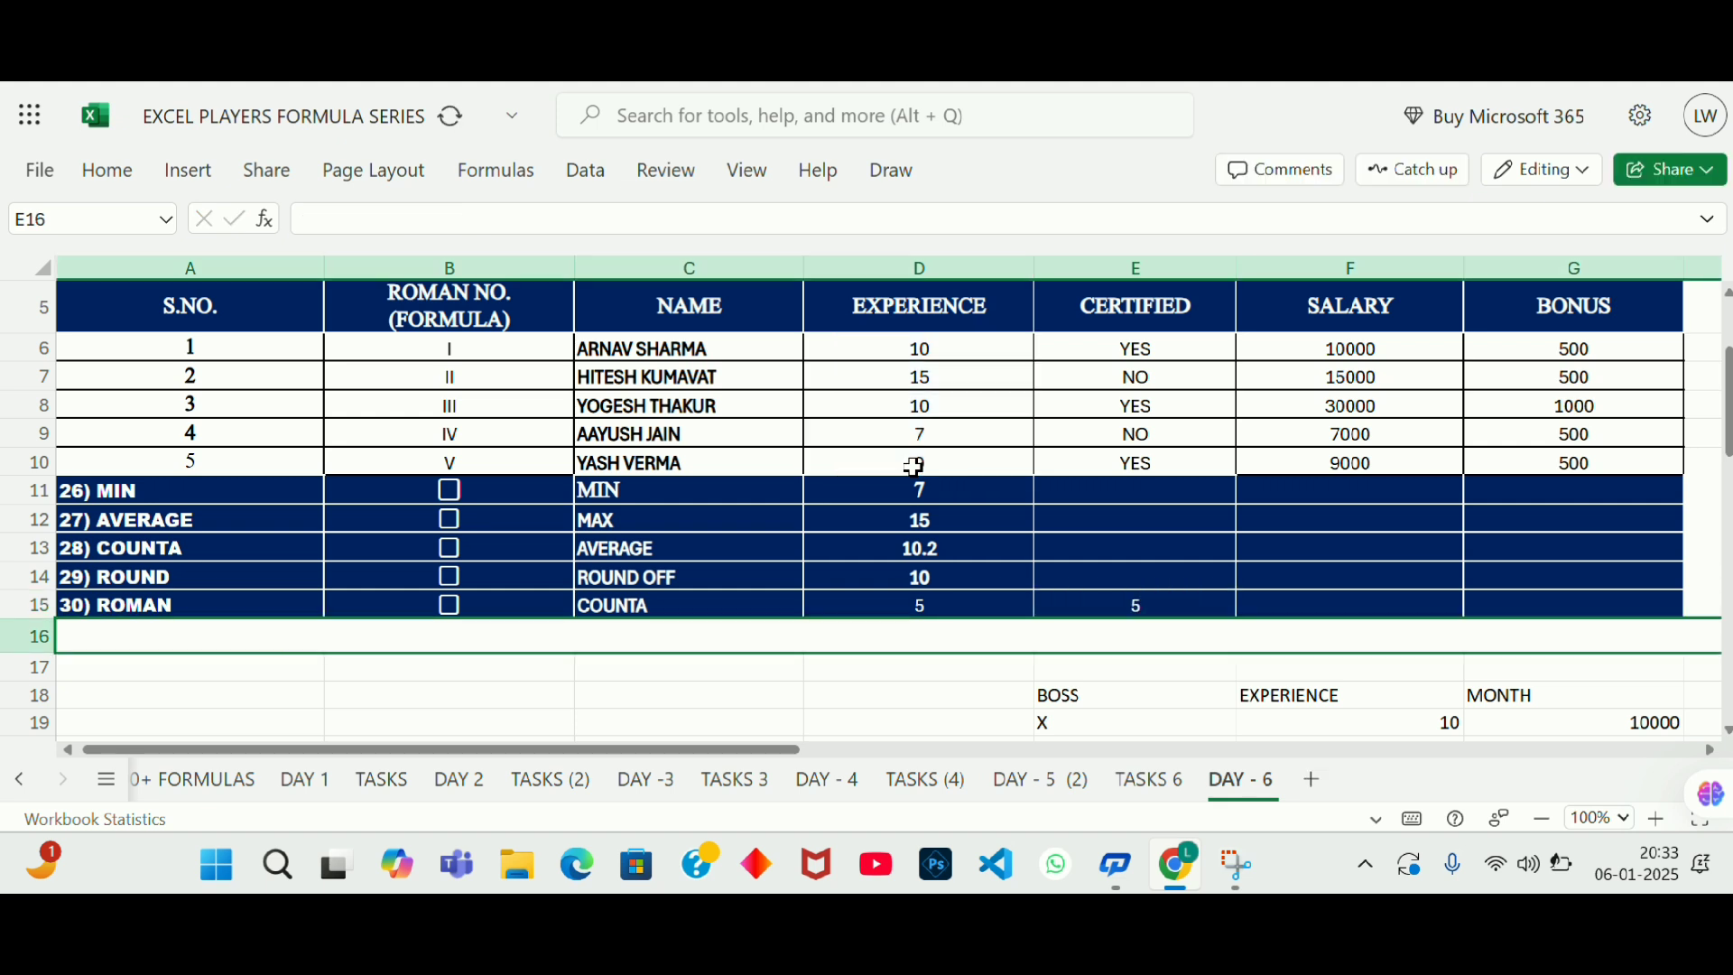
Step: Review the COUNTA formula in D15, the Roman number heading and the experience column
key(Up)
key(Left)
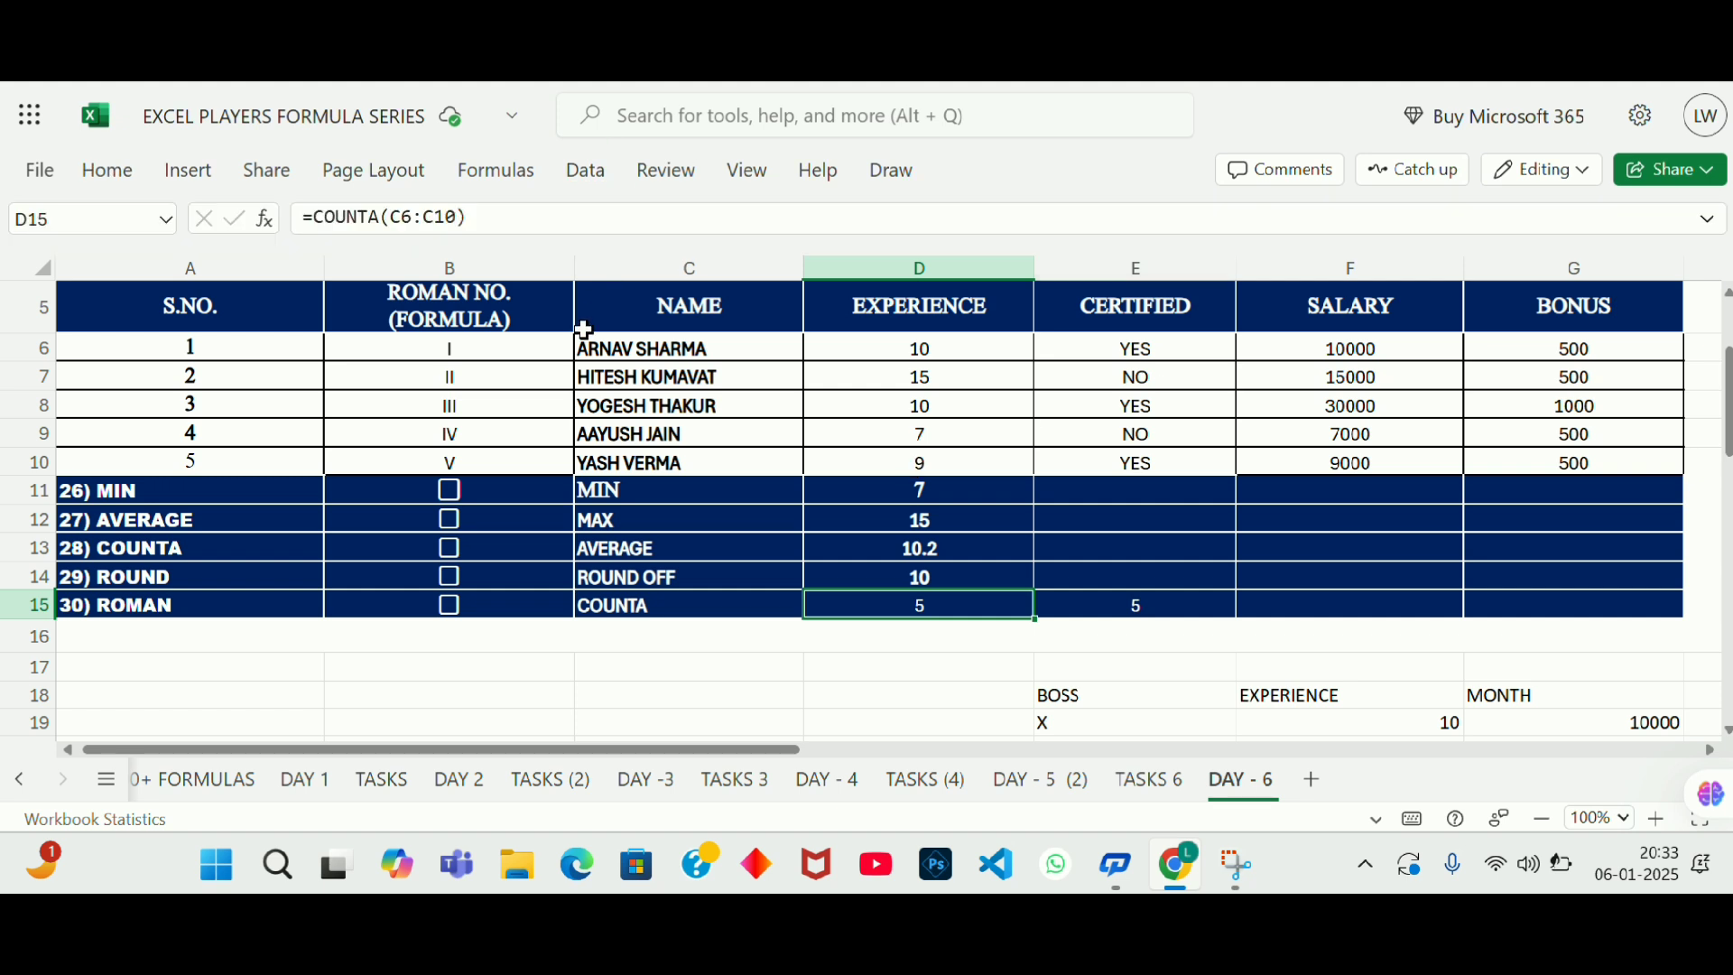
click(427, 305)
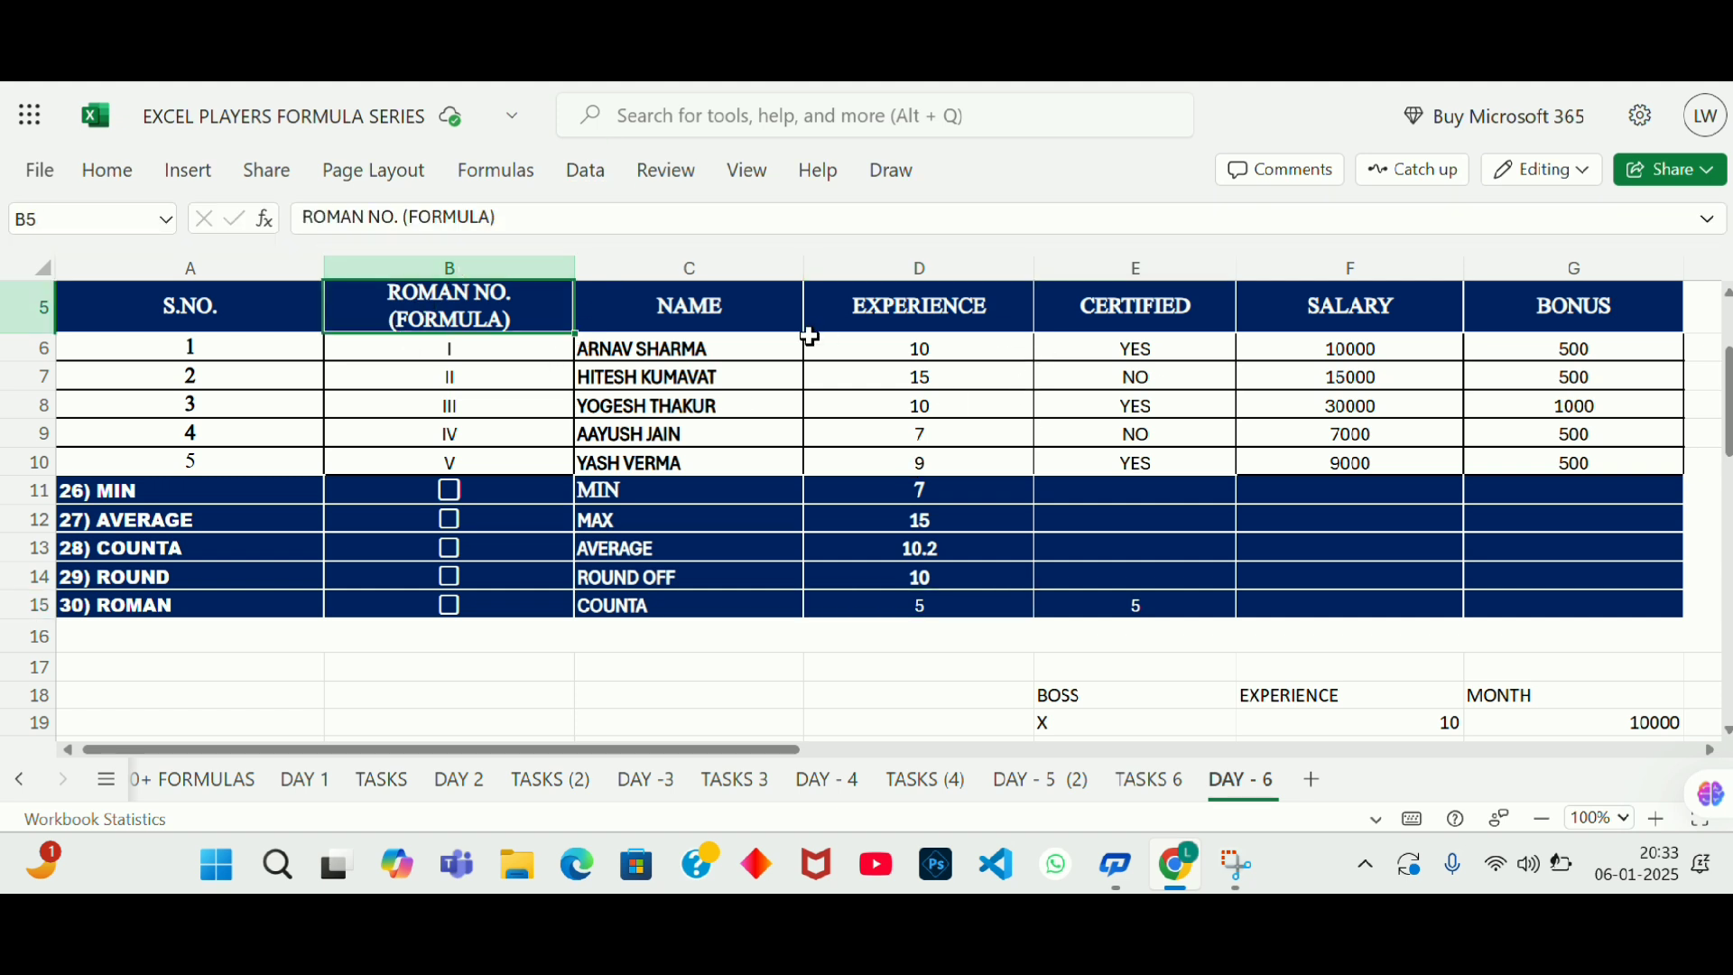
click(946, 366)
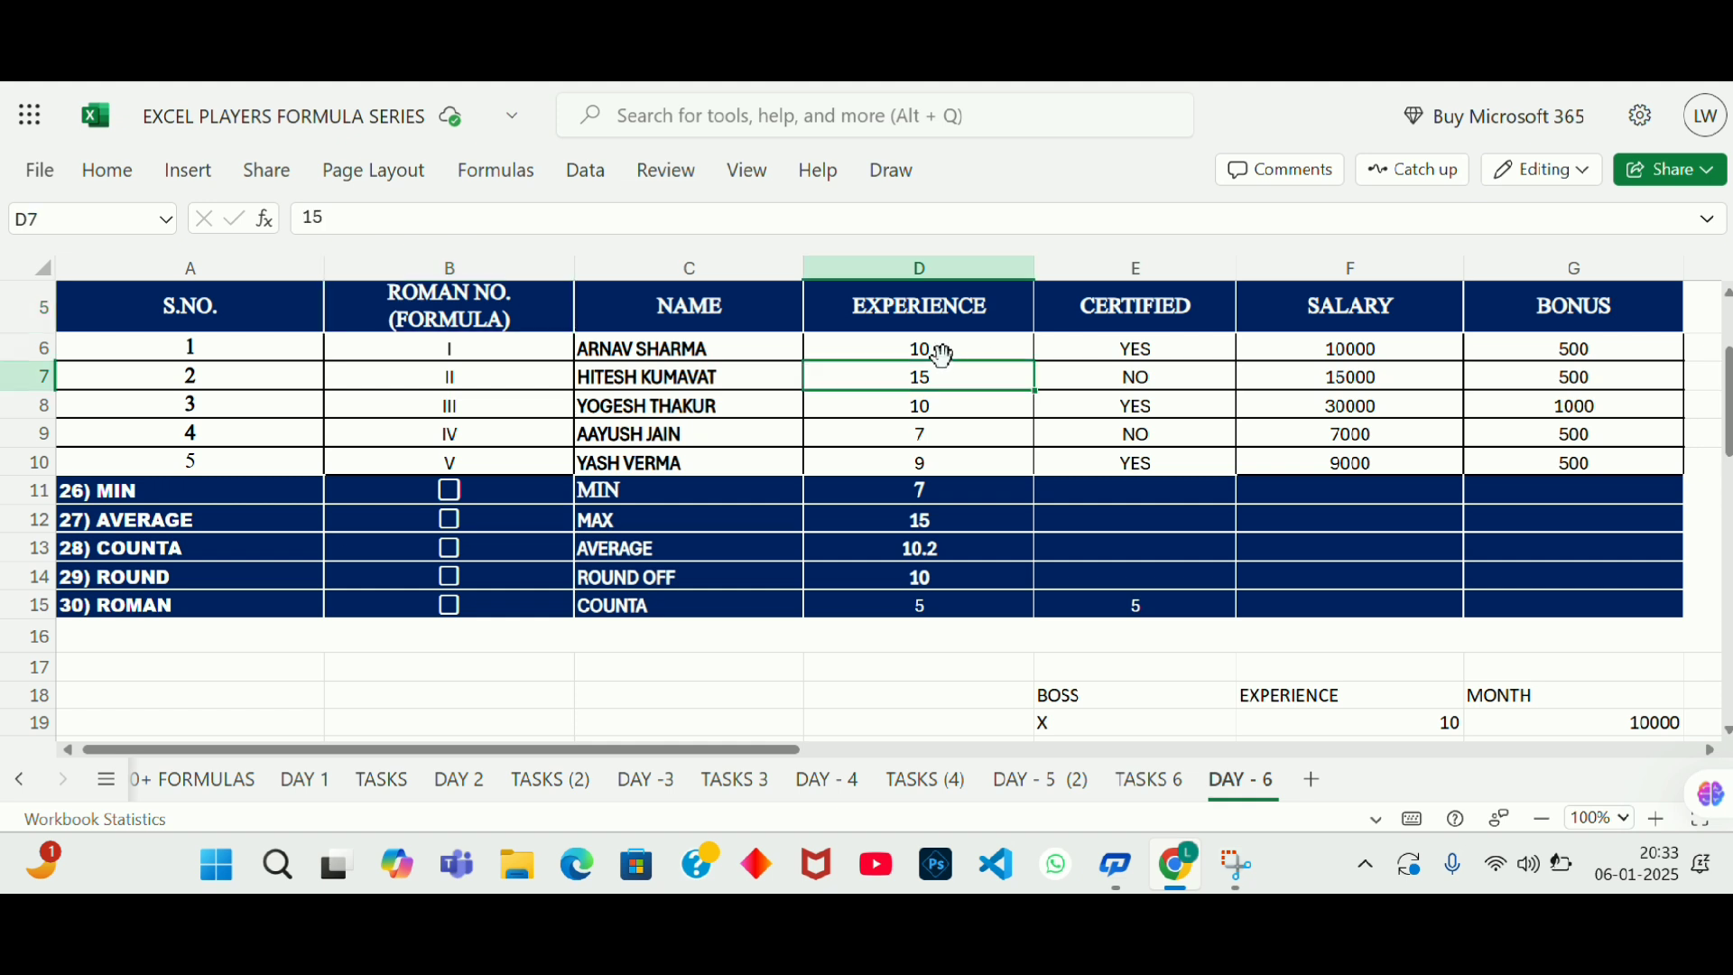
Step: Review the Salary values, the IF formulas in the Bonus column, the Boss table and the Day 6 formula list in A11:A15
click(1329, 347)
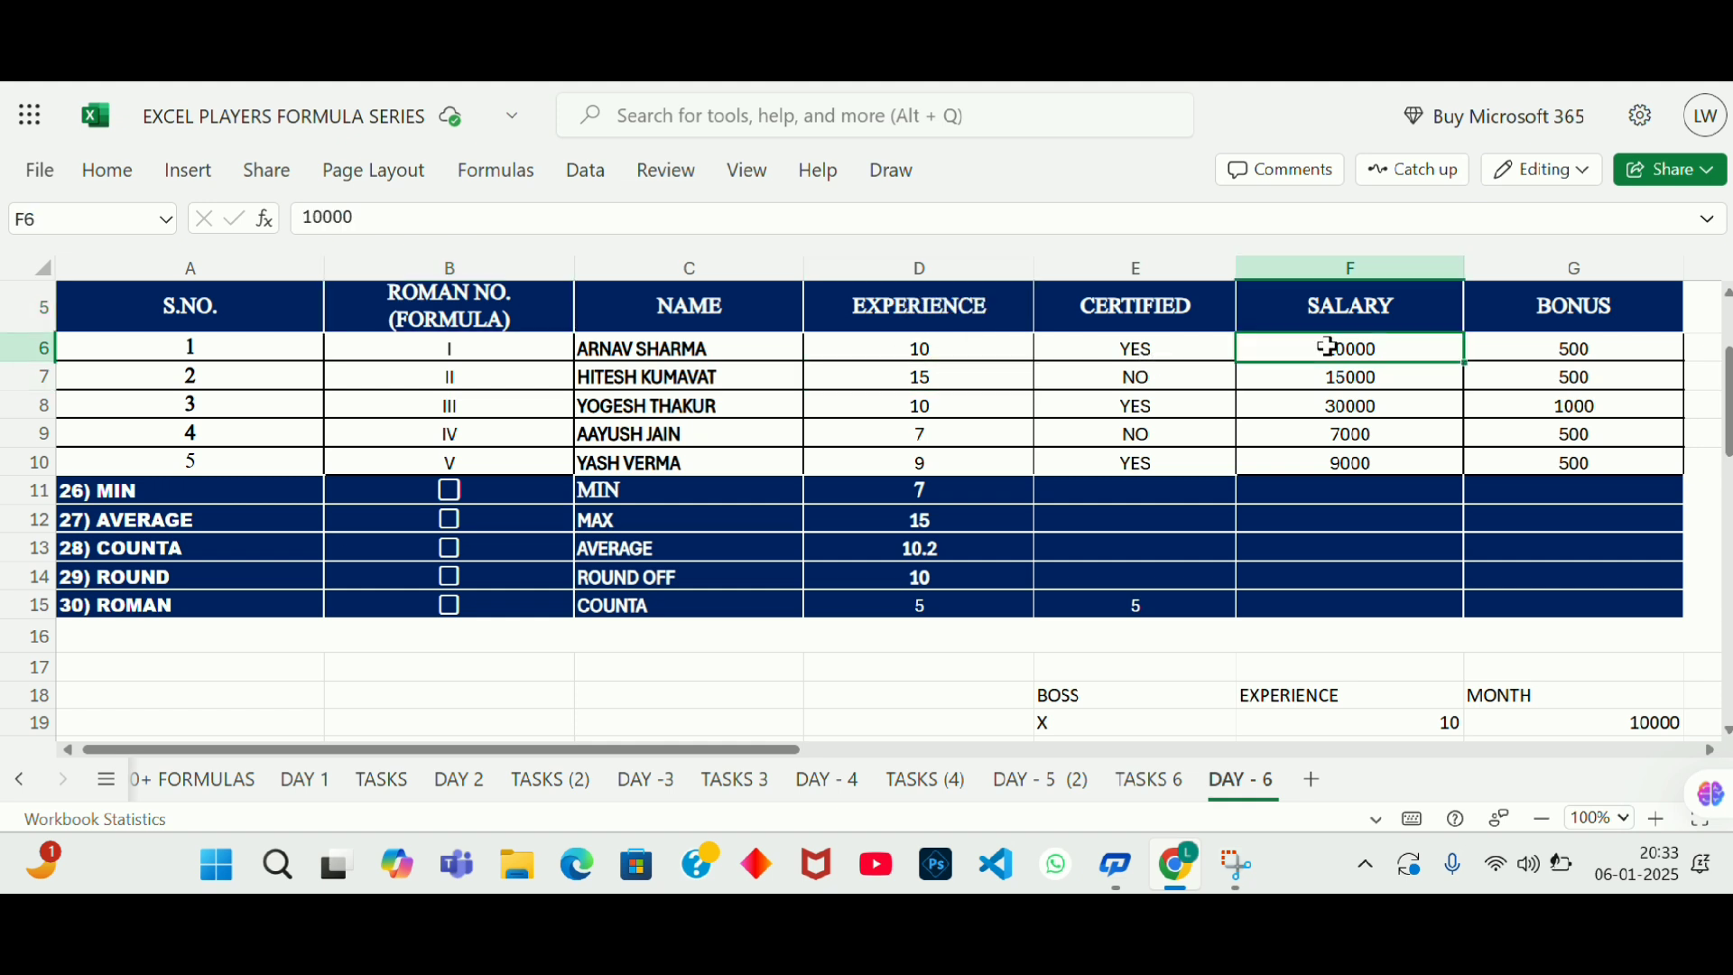
double_click(1329, 347)
key(Return)
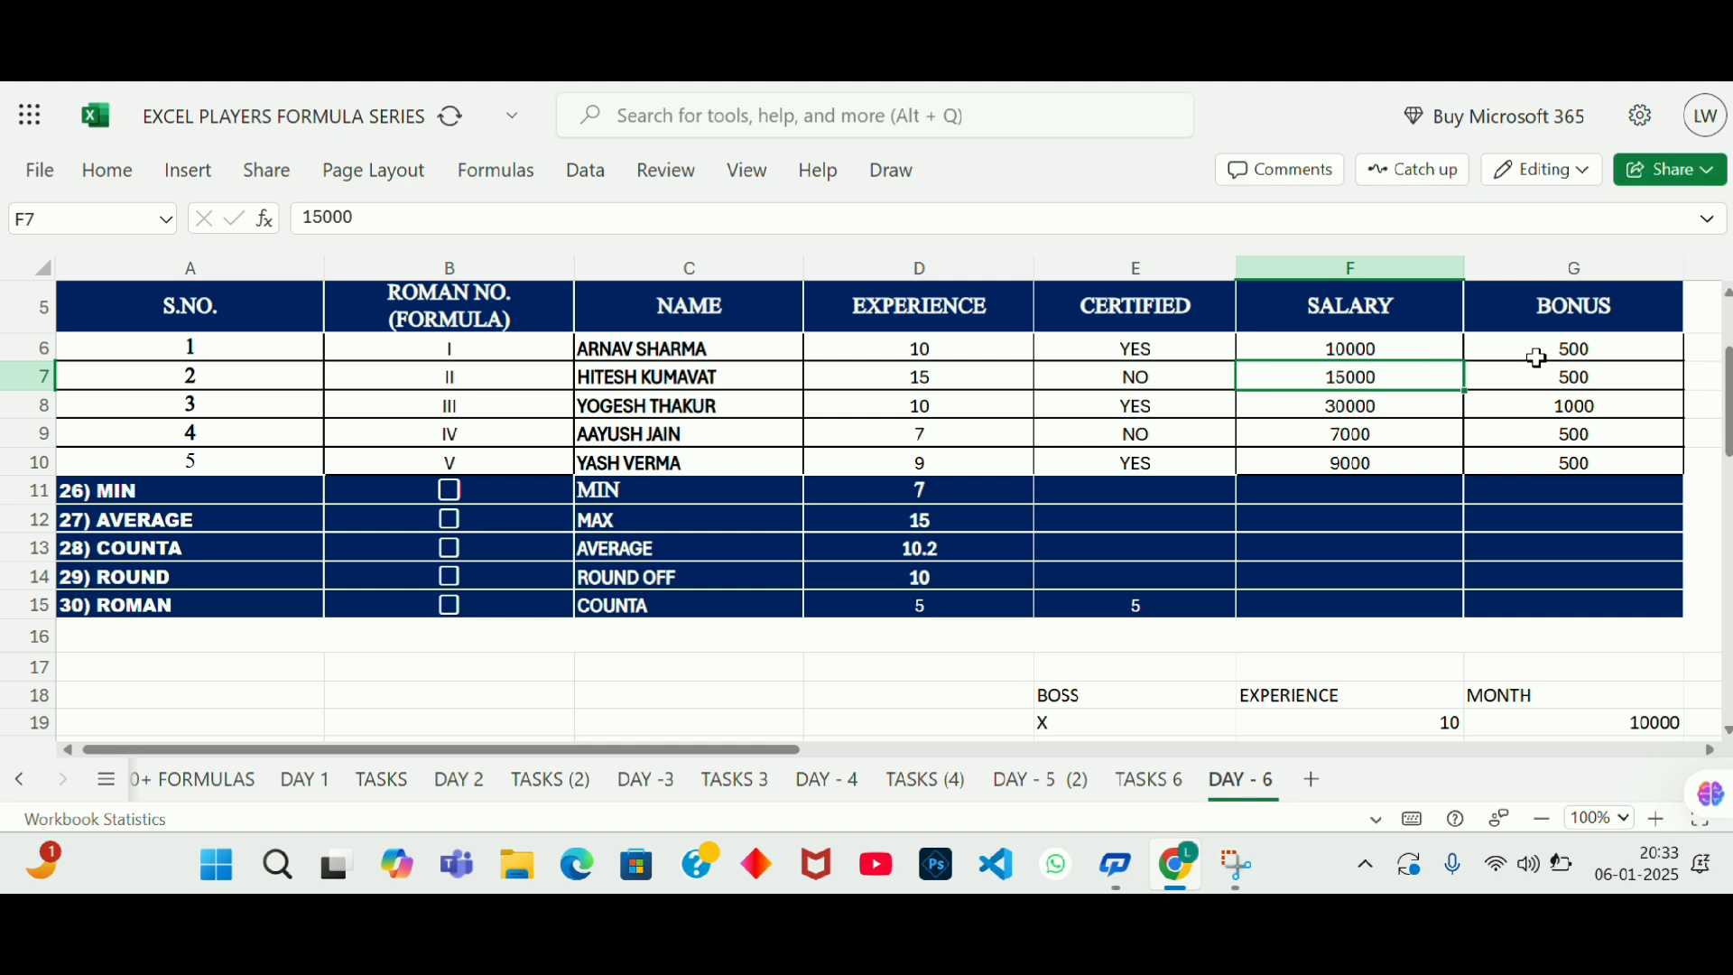
double_click(1539, 359)
click(1499, 418)
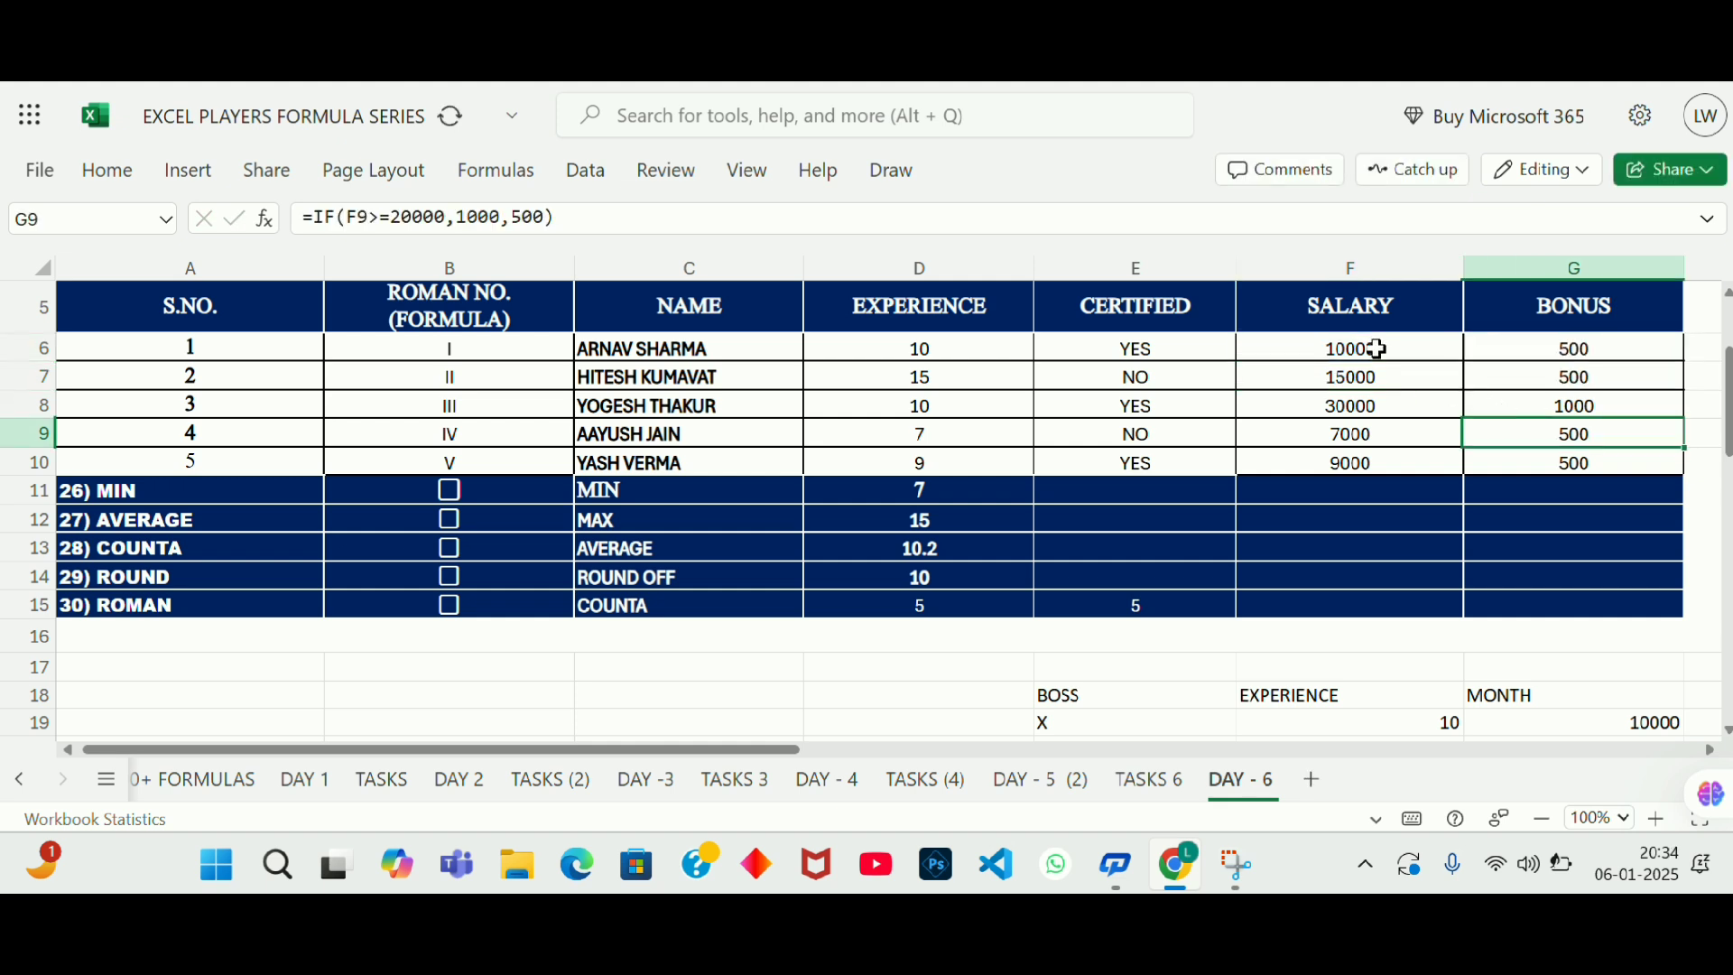
double_click(1498, 348)
click(1484, 424)
drag(1130, 695, 1140, 711)
drag(181, 492, 203, 602)
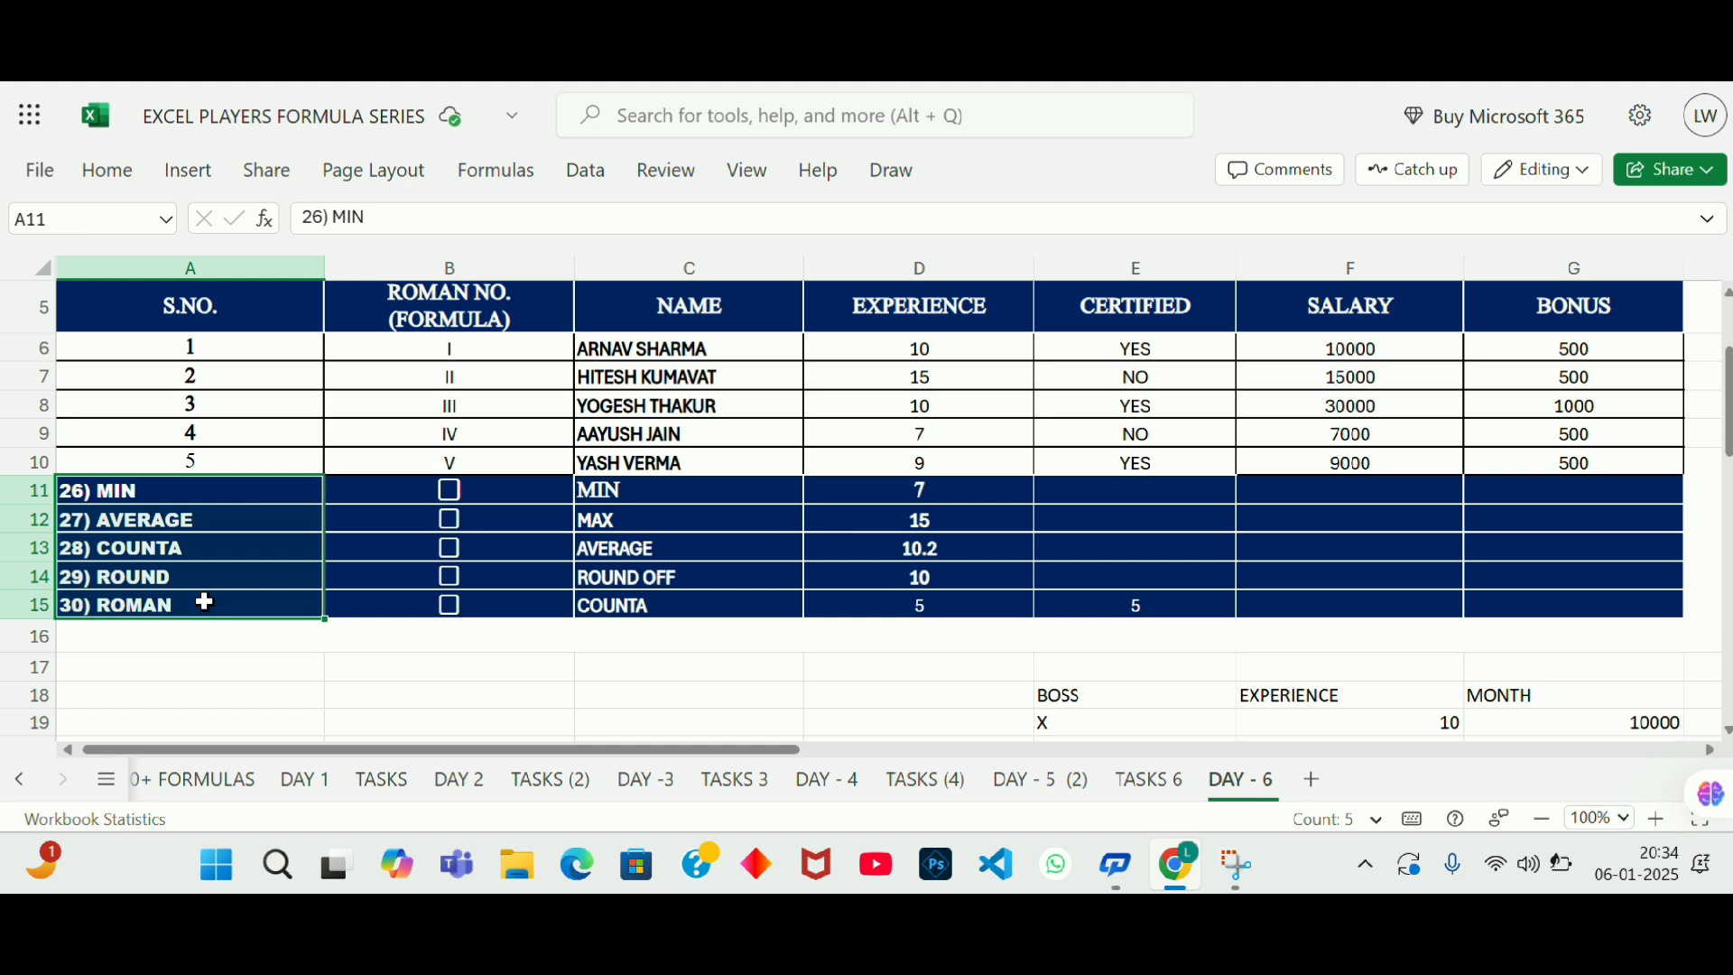
Step: On the TASKS 6 sheet, mark all five Day 6 formulas, MIN, AVERAGE, COUNTA, ROUND and ROMAN, as completed
click(1169, 792)
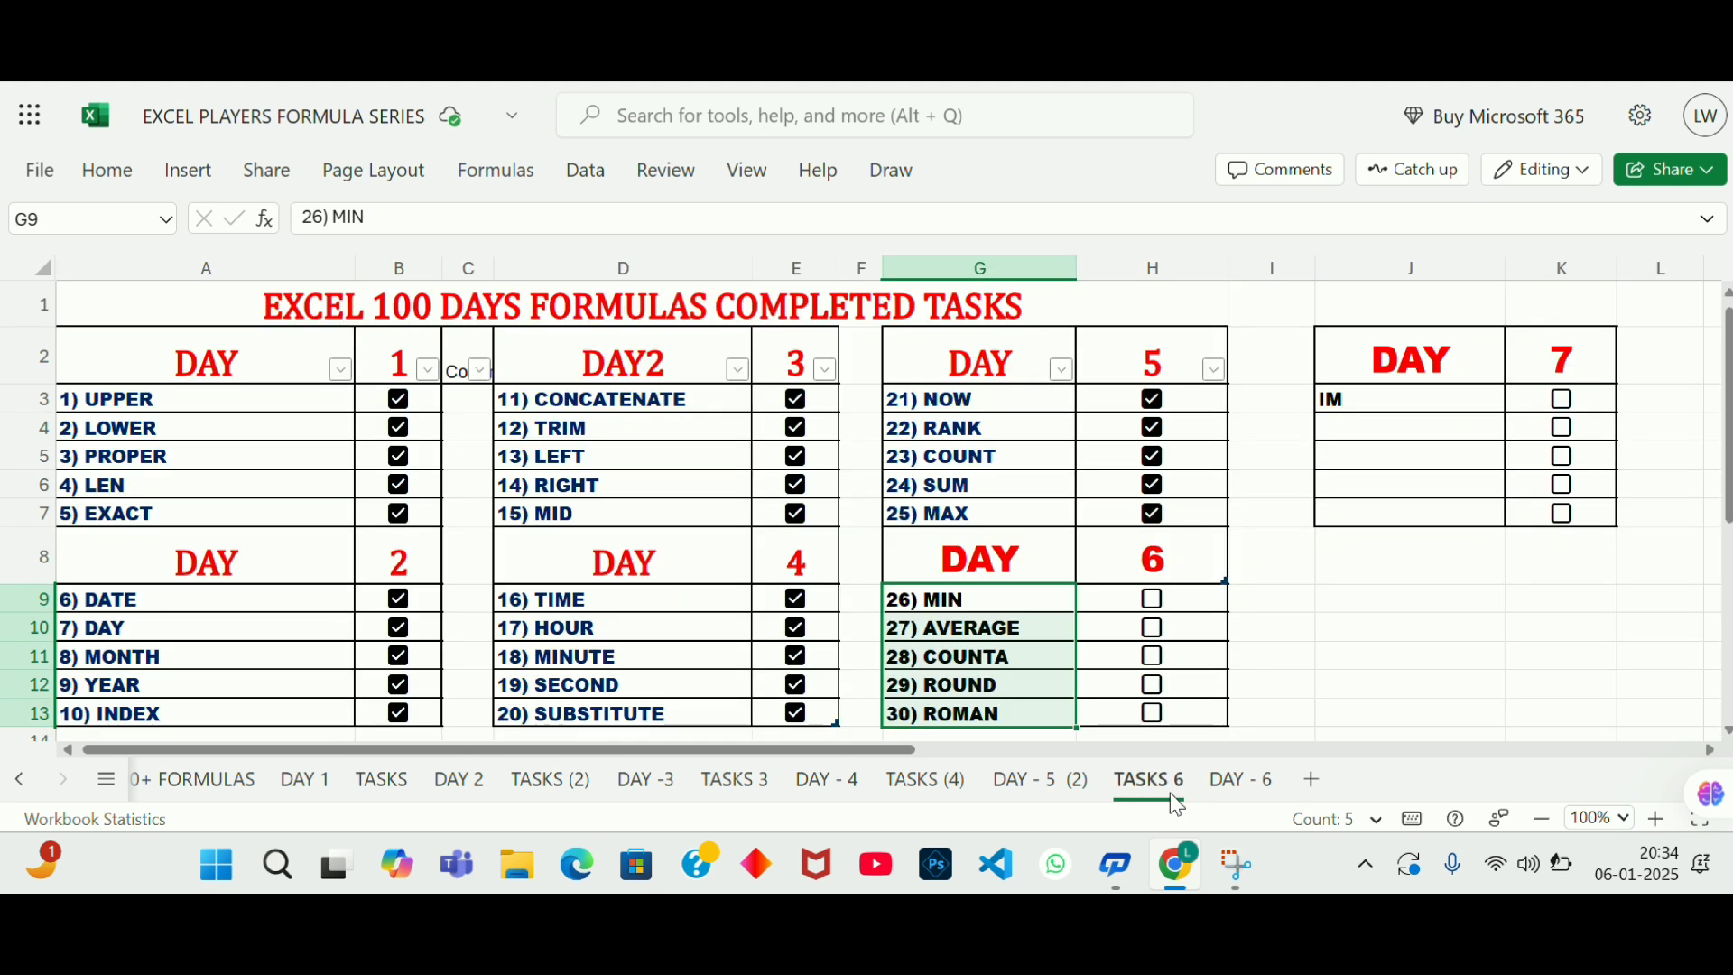
click(975, 601)
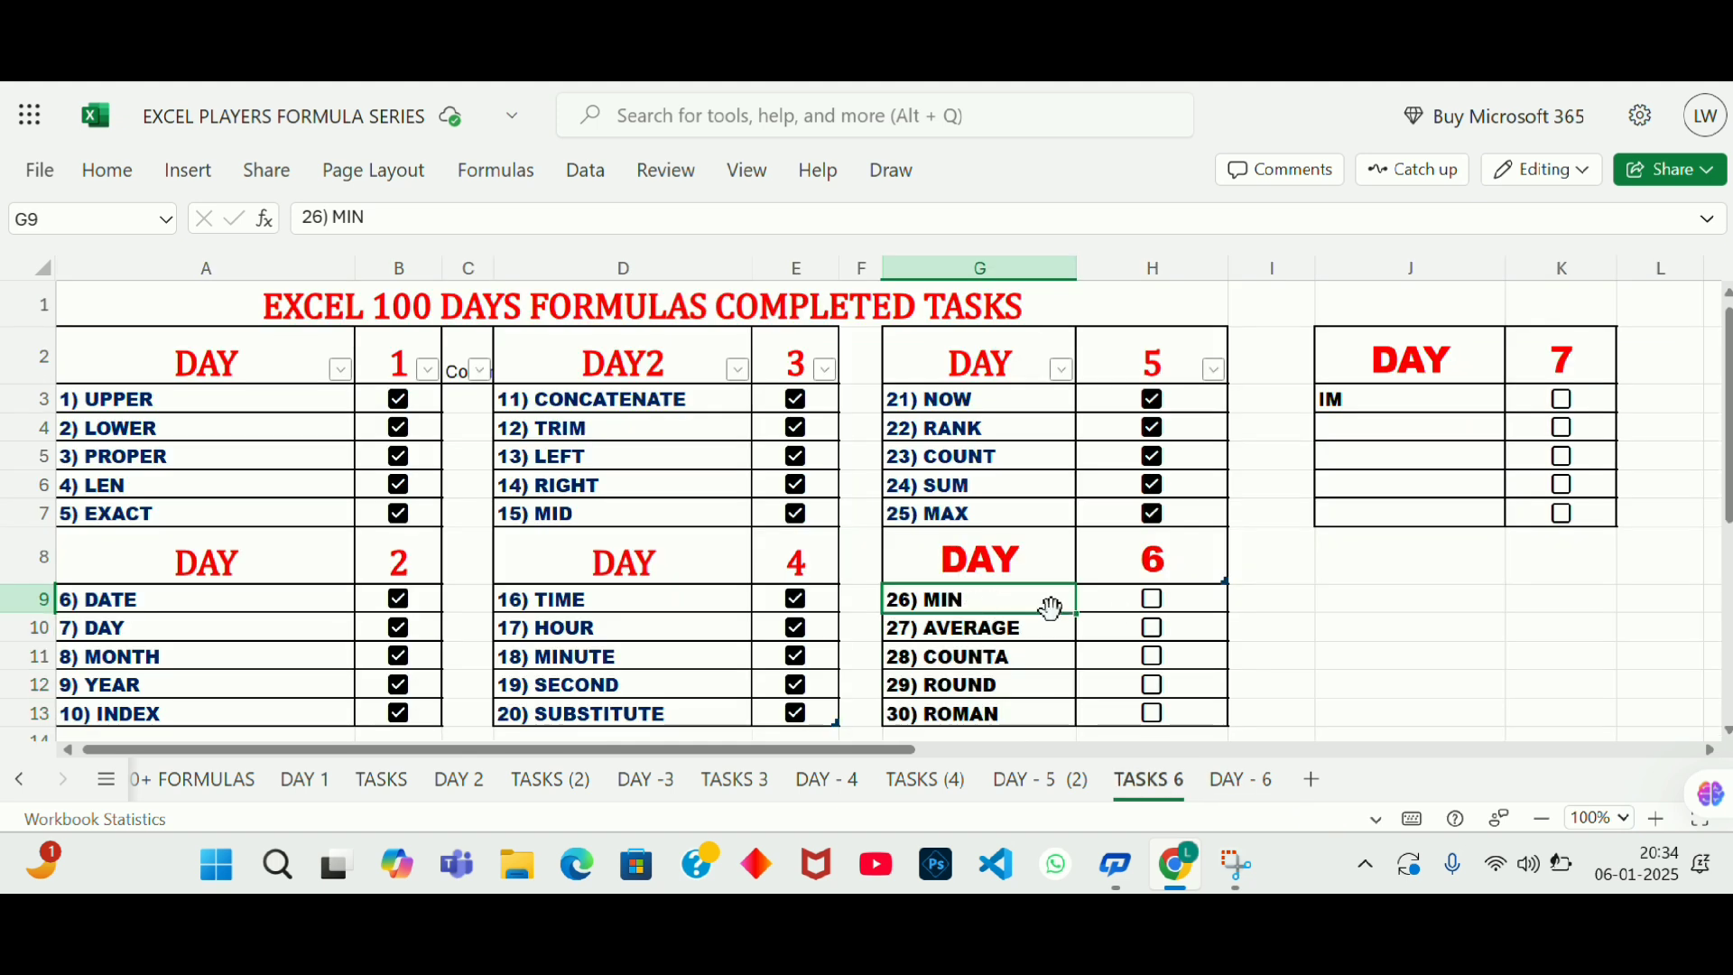
click(1155, 611)
click(1162, 629)
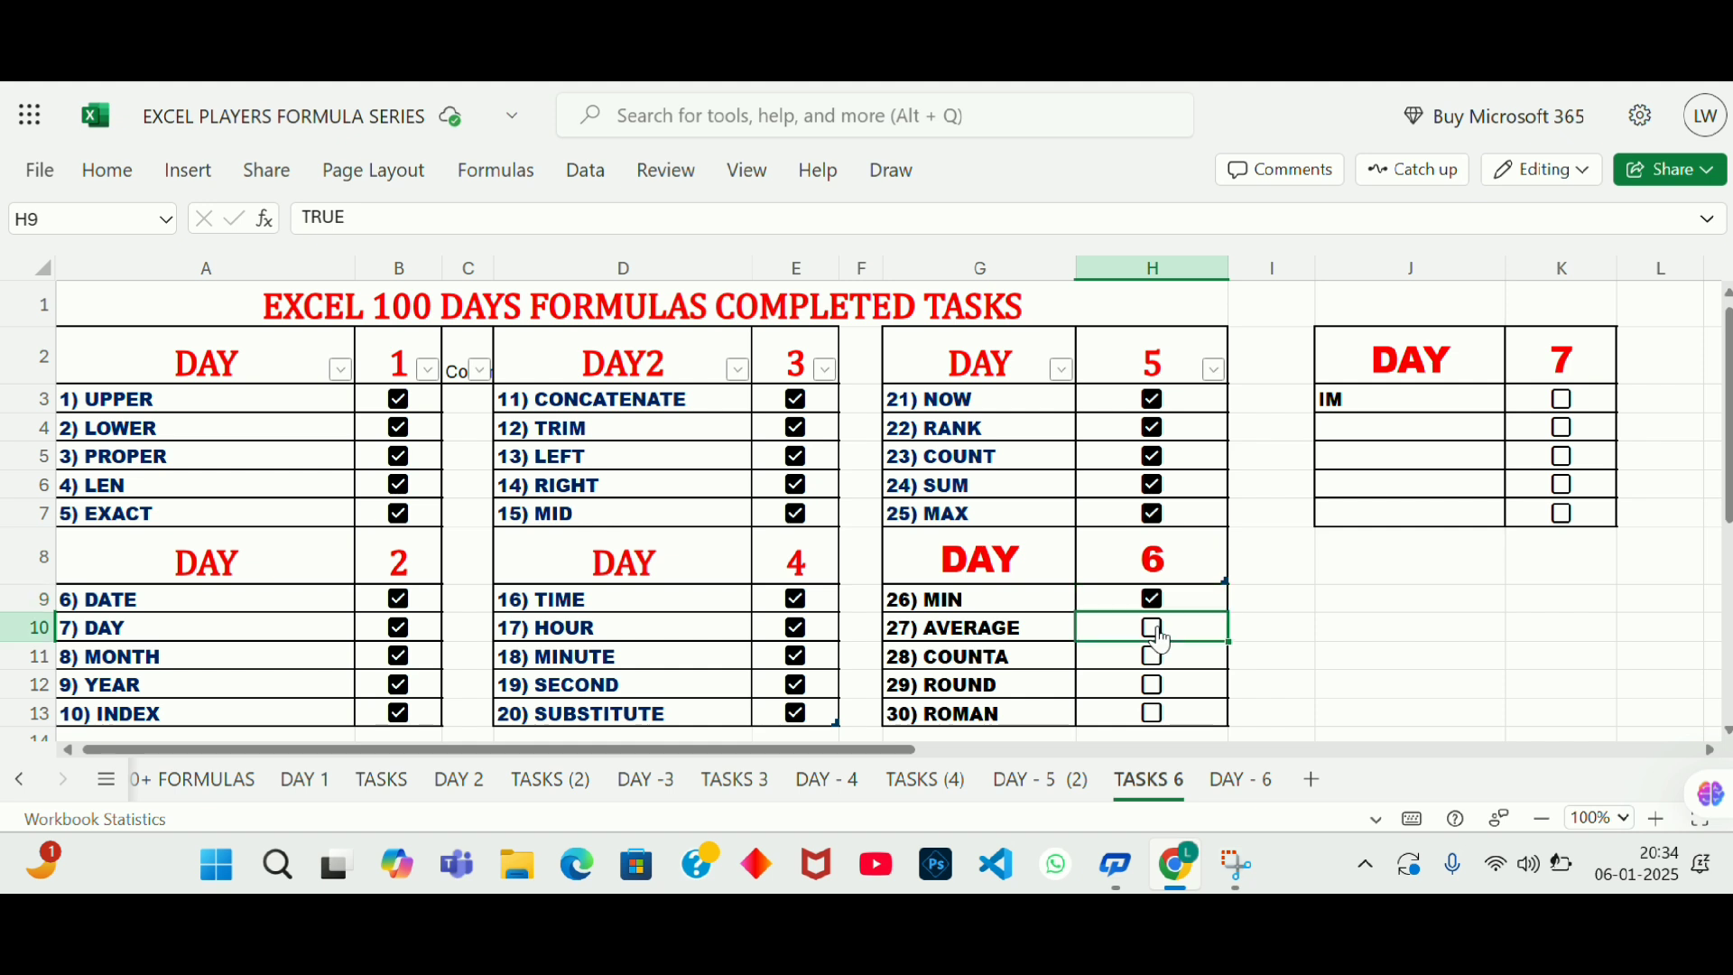
click(1152, 668)
click(1153, 666)
click(1150, 688)
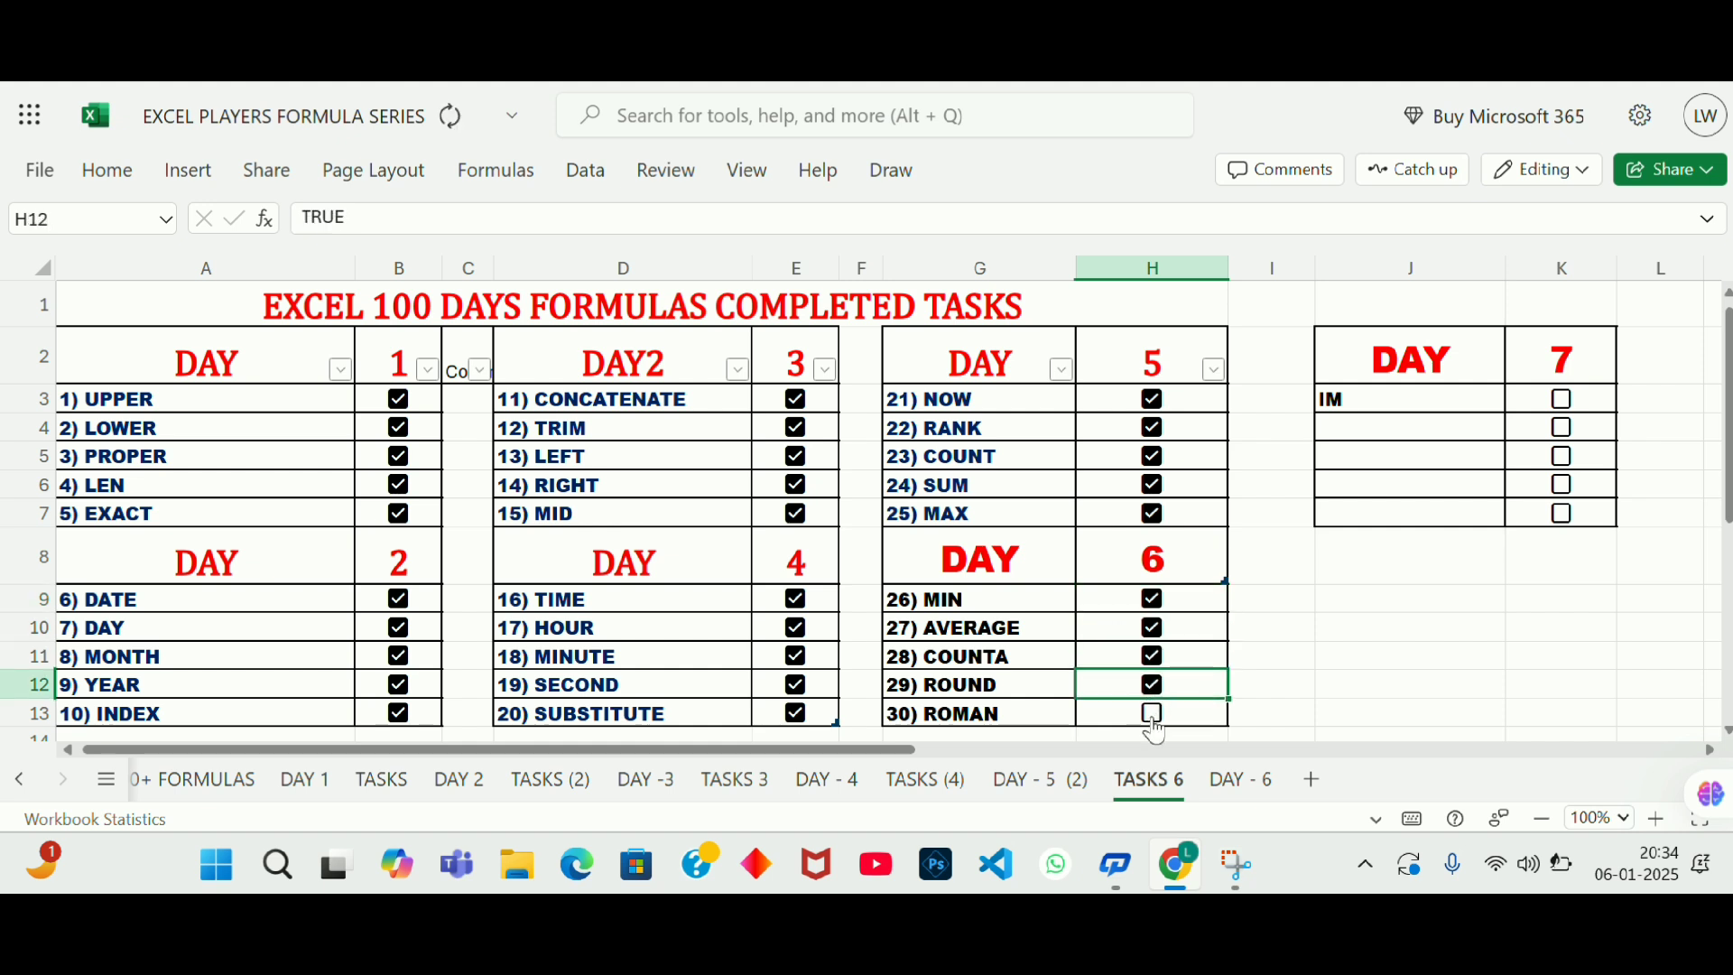
click(1152, 724)
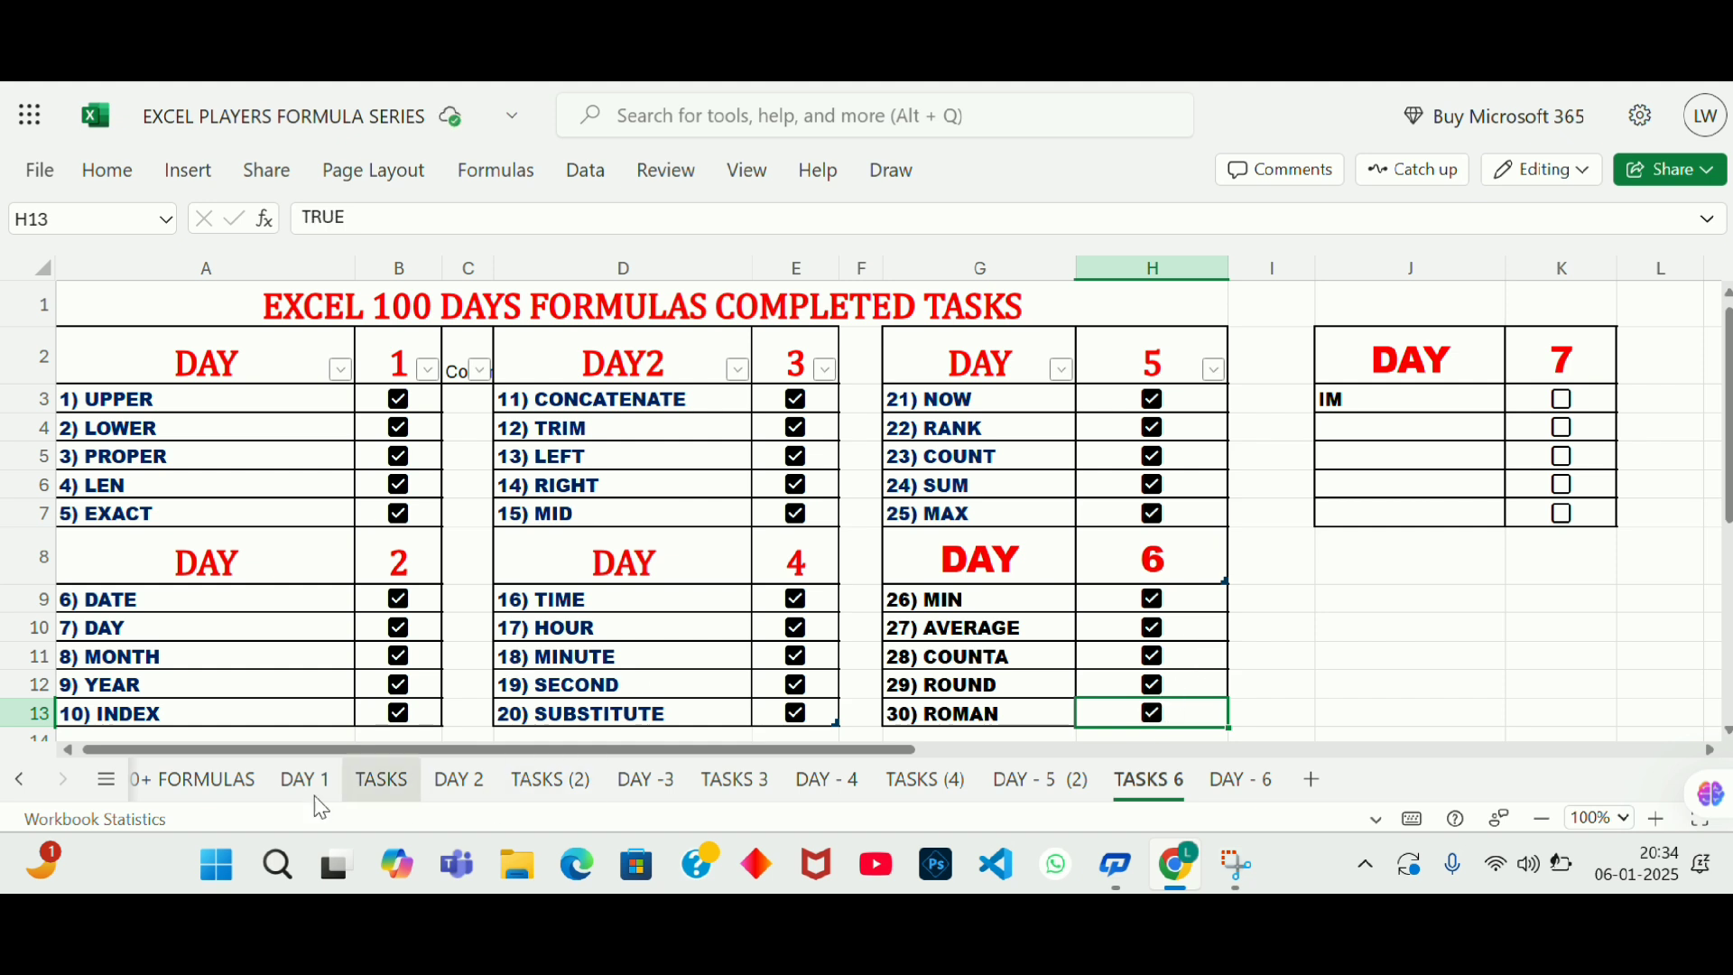
Step: On the 100+ FORMULAS sheet, fill the MIN to ROMAN cells C9:C13 with the green used for completed tasks
click(202, 780)
drag(647, 611, 663, 724)
click(107, 169)
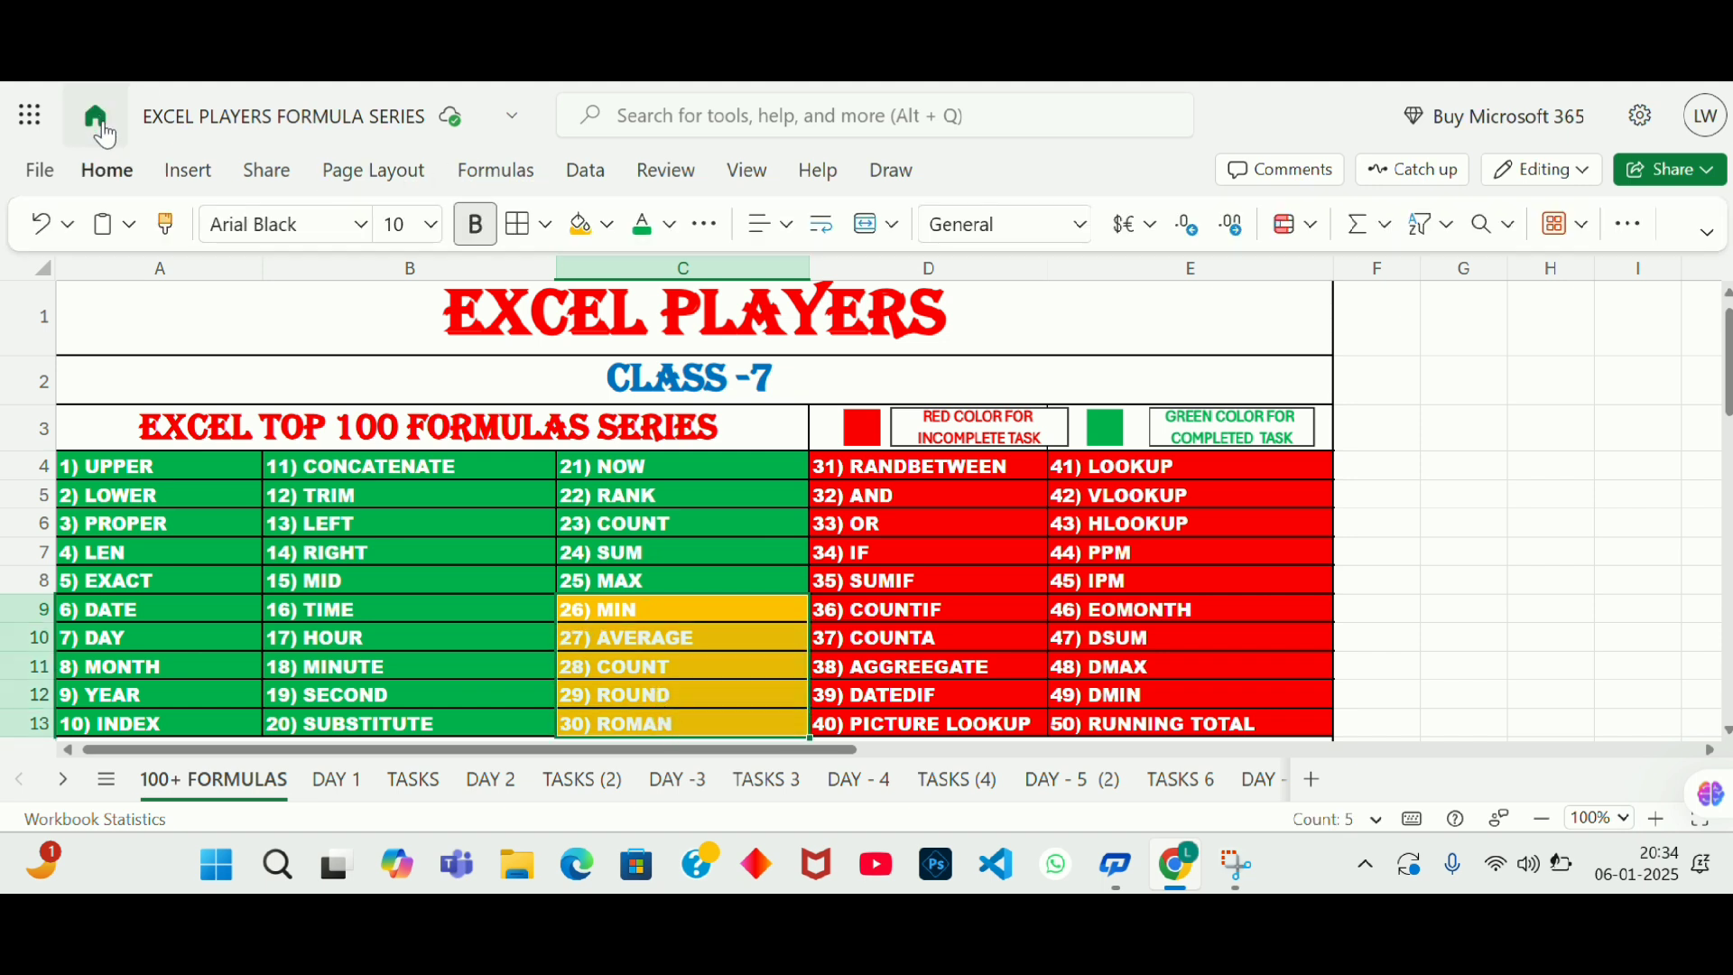
click(644, 228)
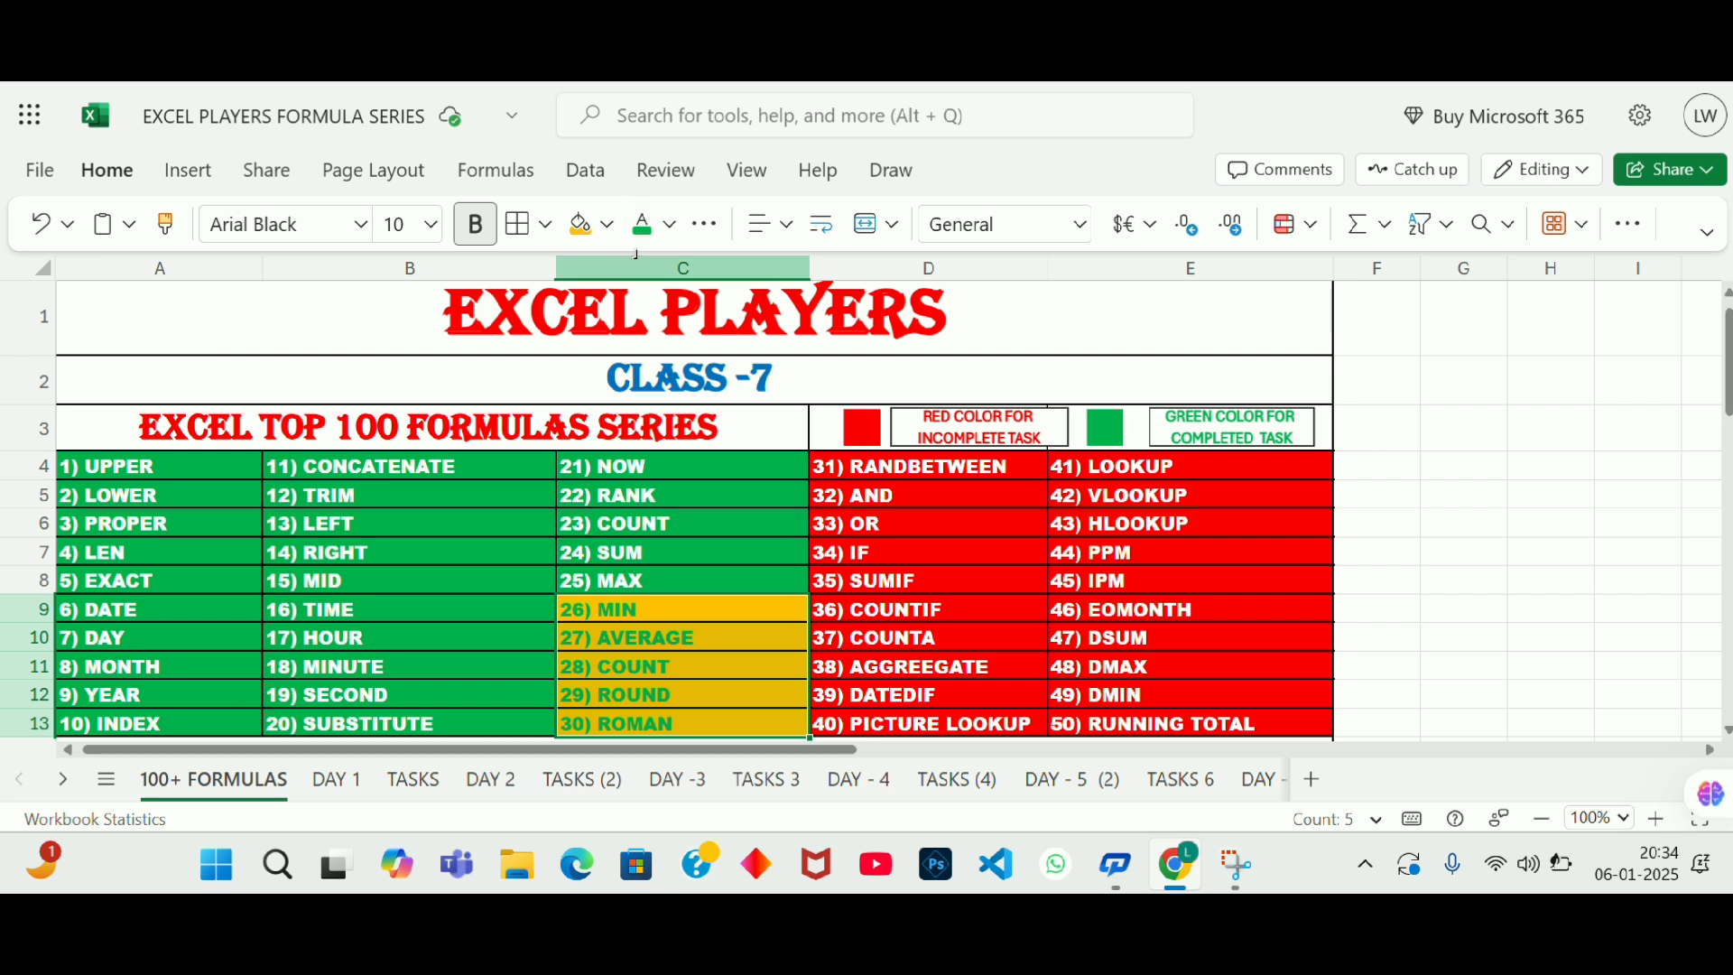
click(607, 224)
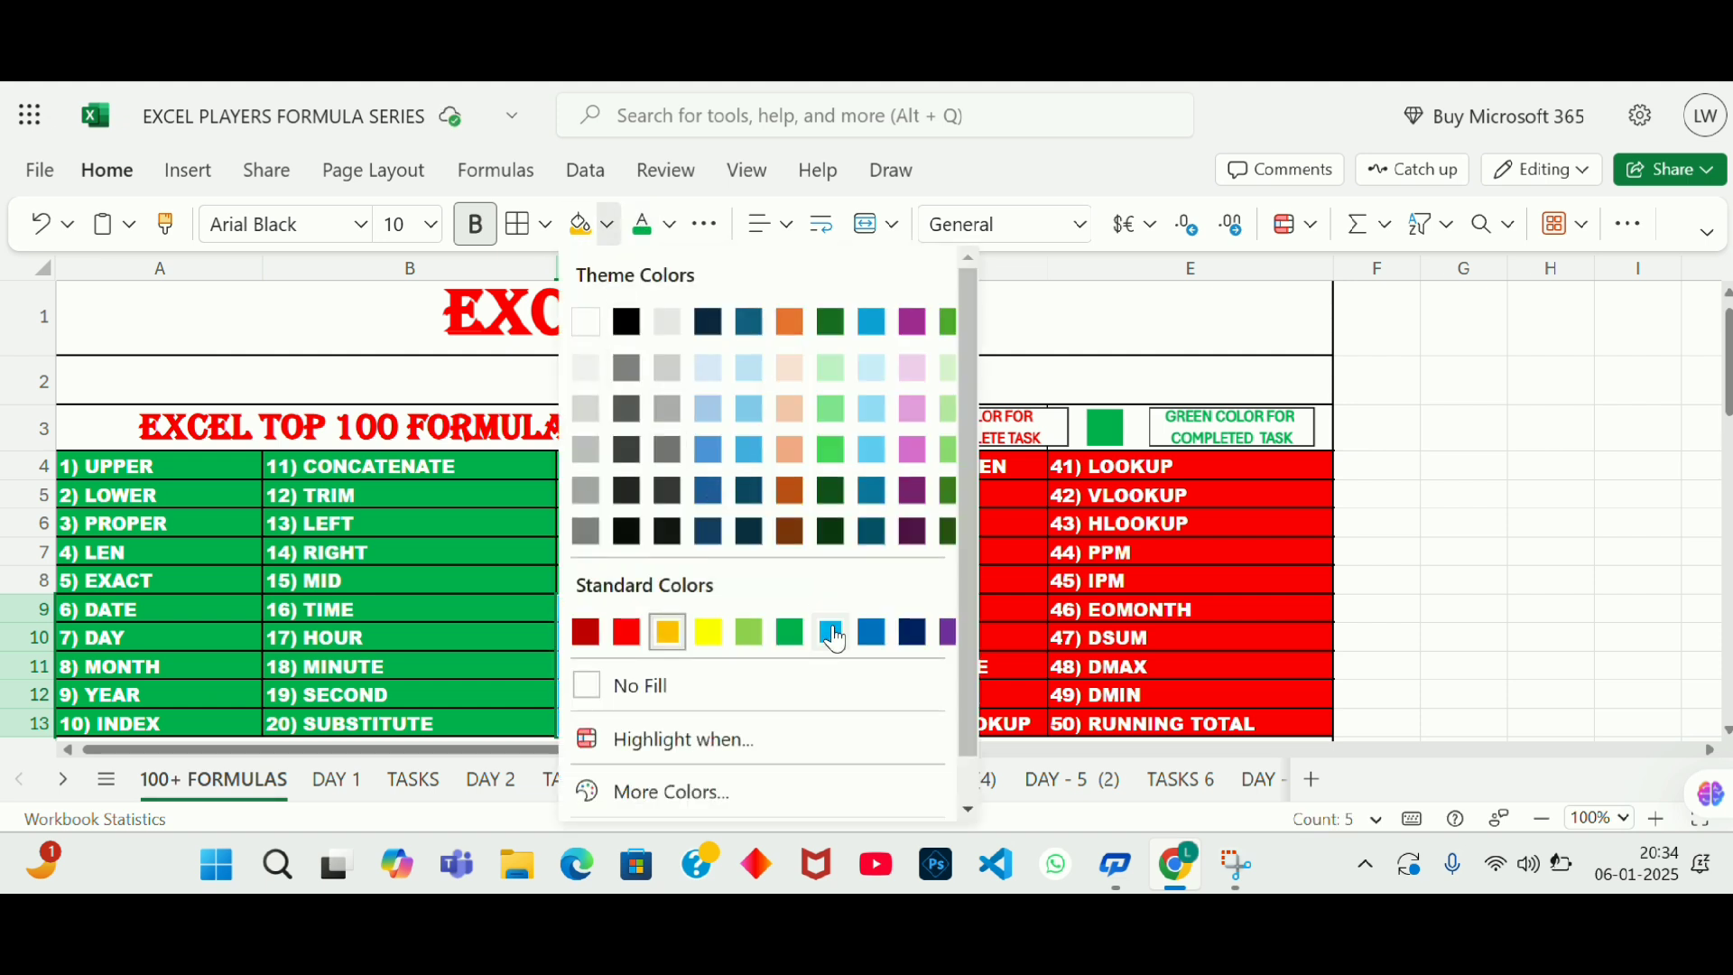
click(790, 632)
Step: Fill the RANDBETWEEN to SUMIF cells D4:D8 with light blue
drag(899, 467, 894, 587)
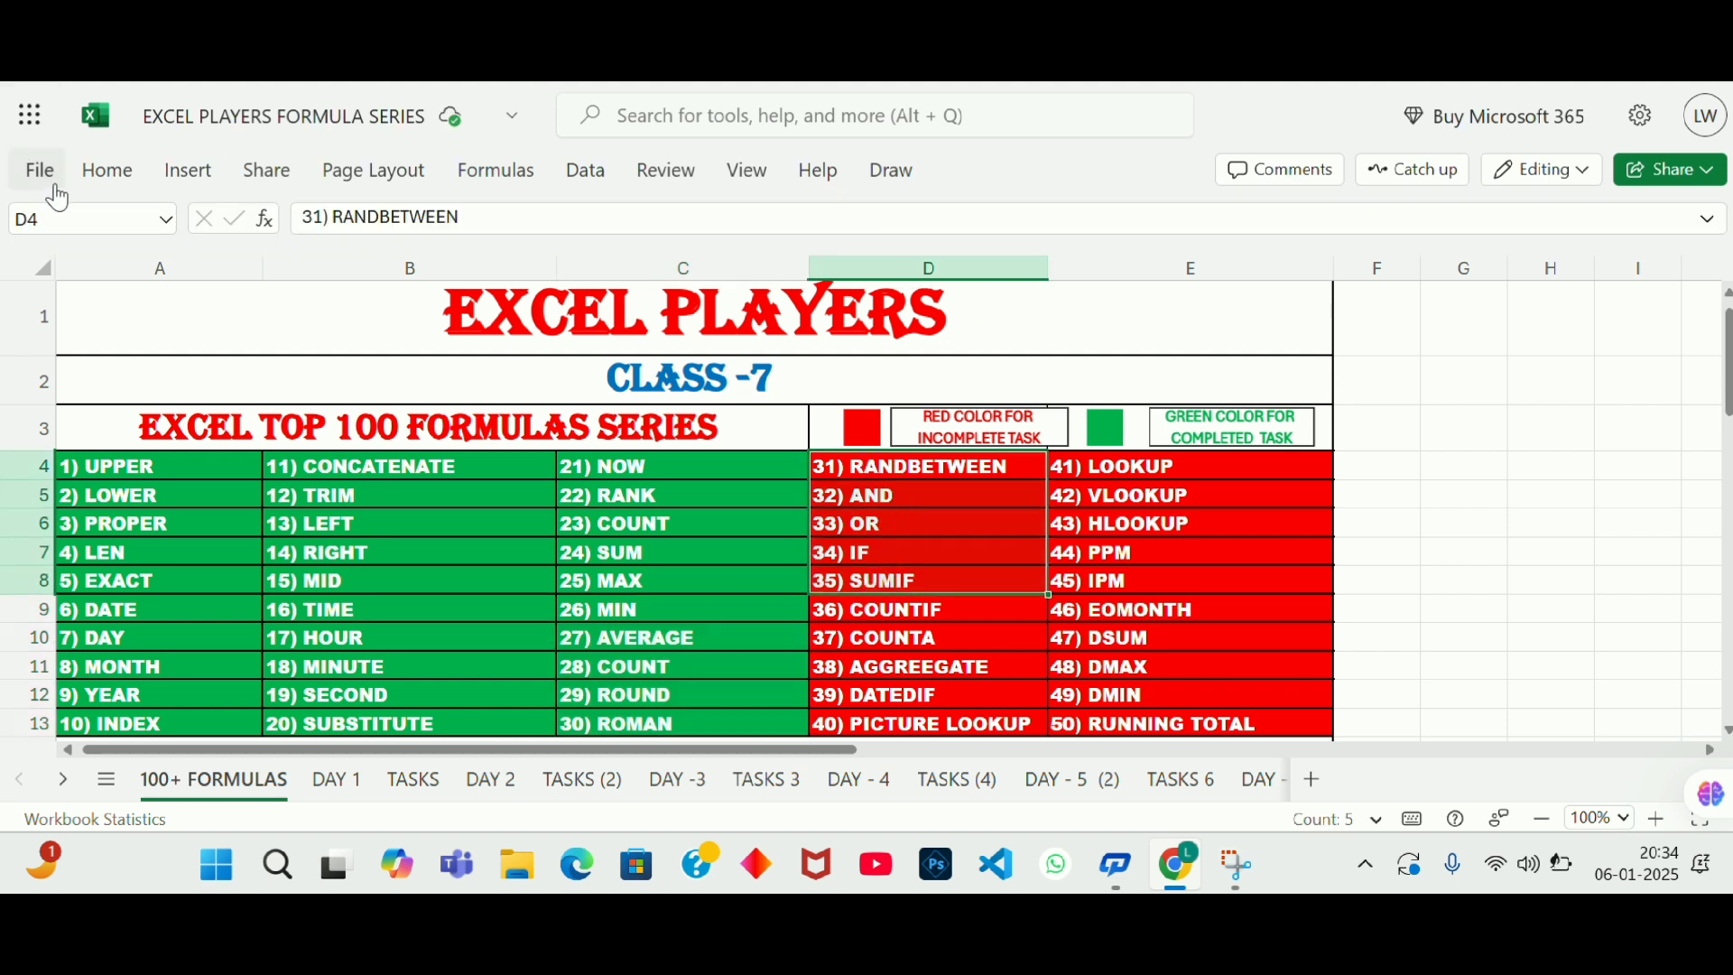
click(106, 169)
click(607, 223)
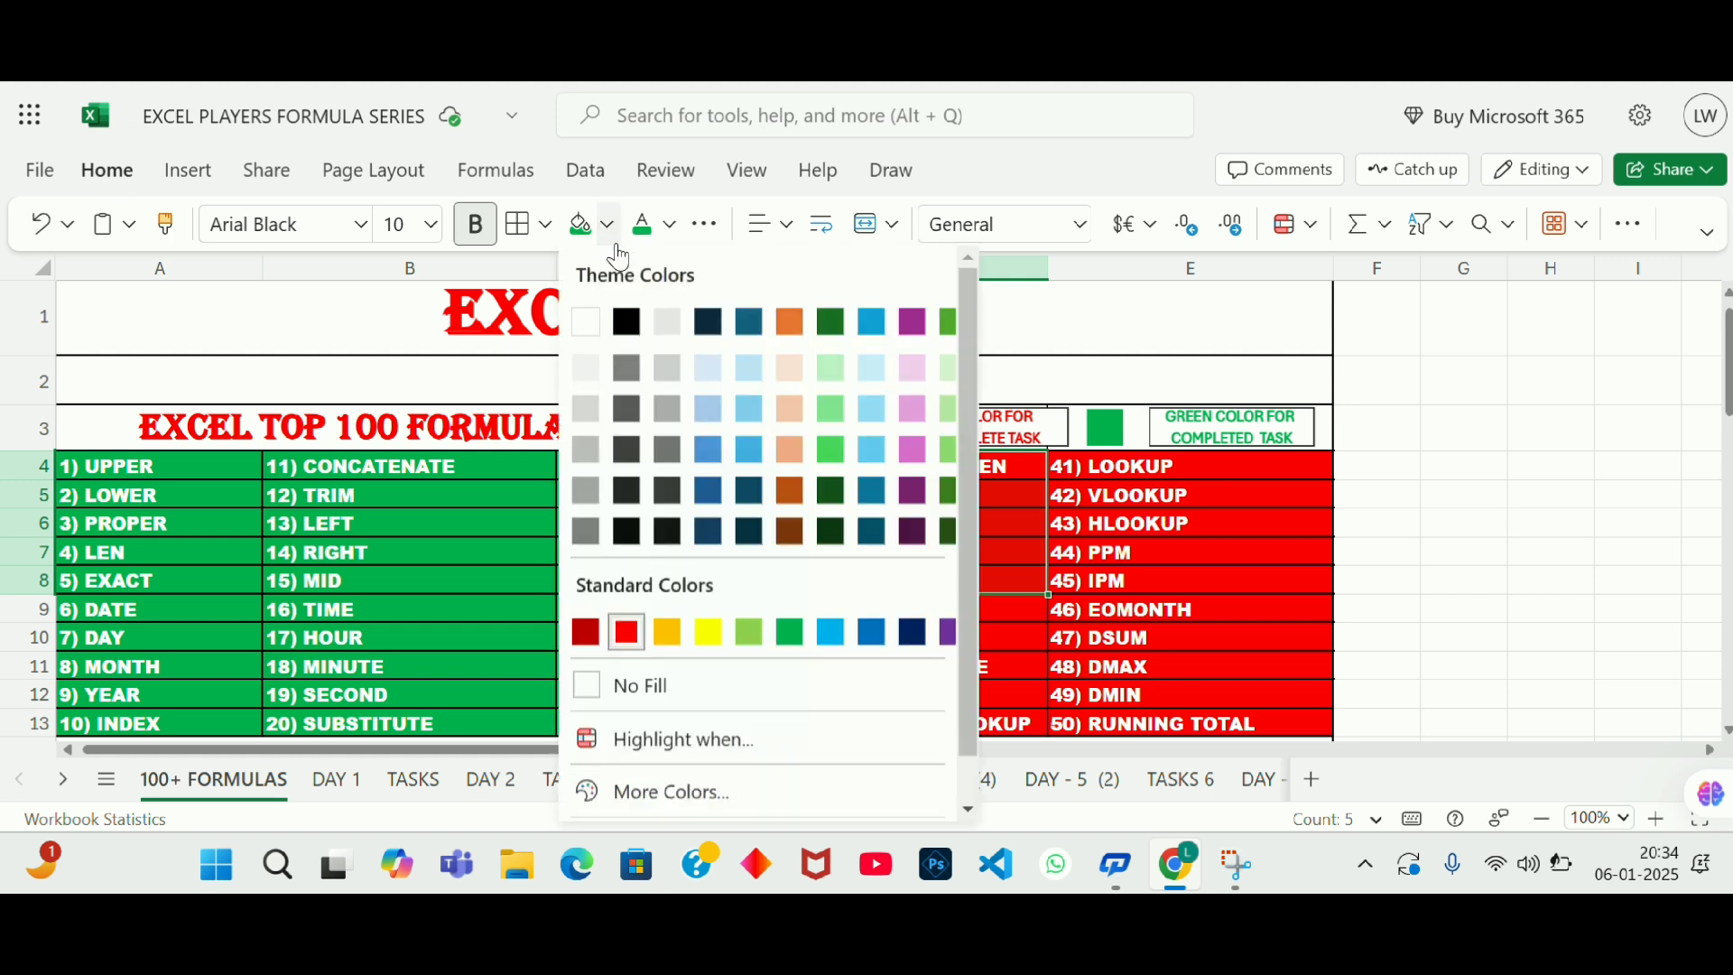
click(708, 634)
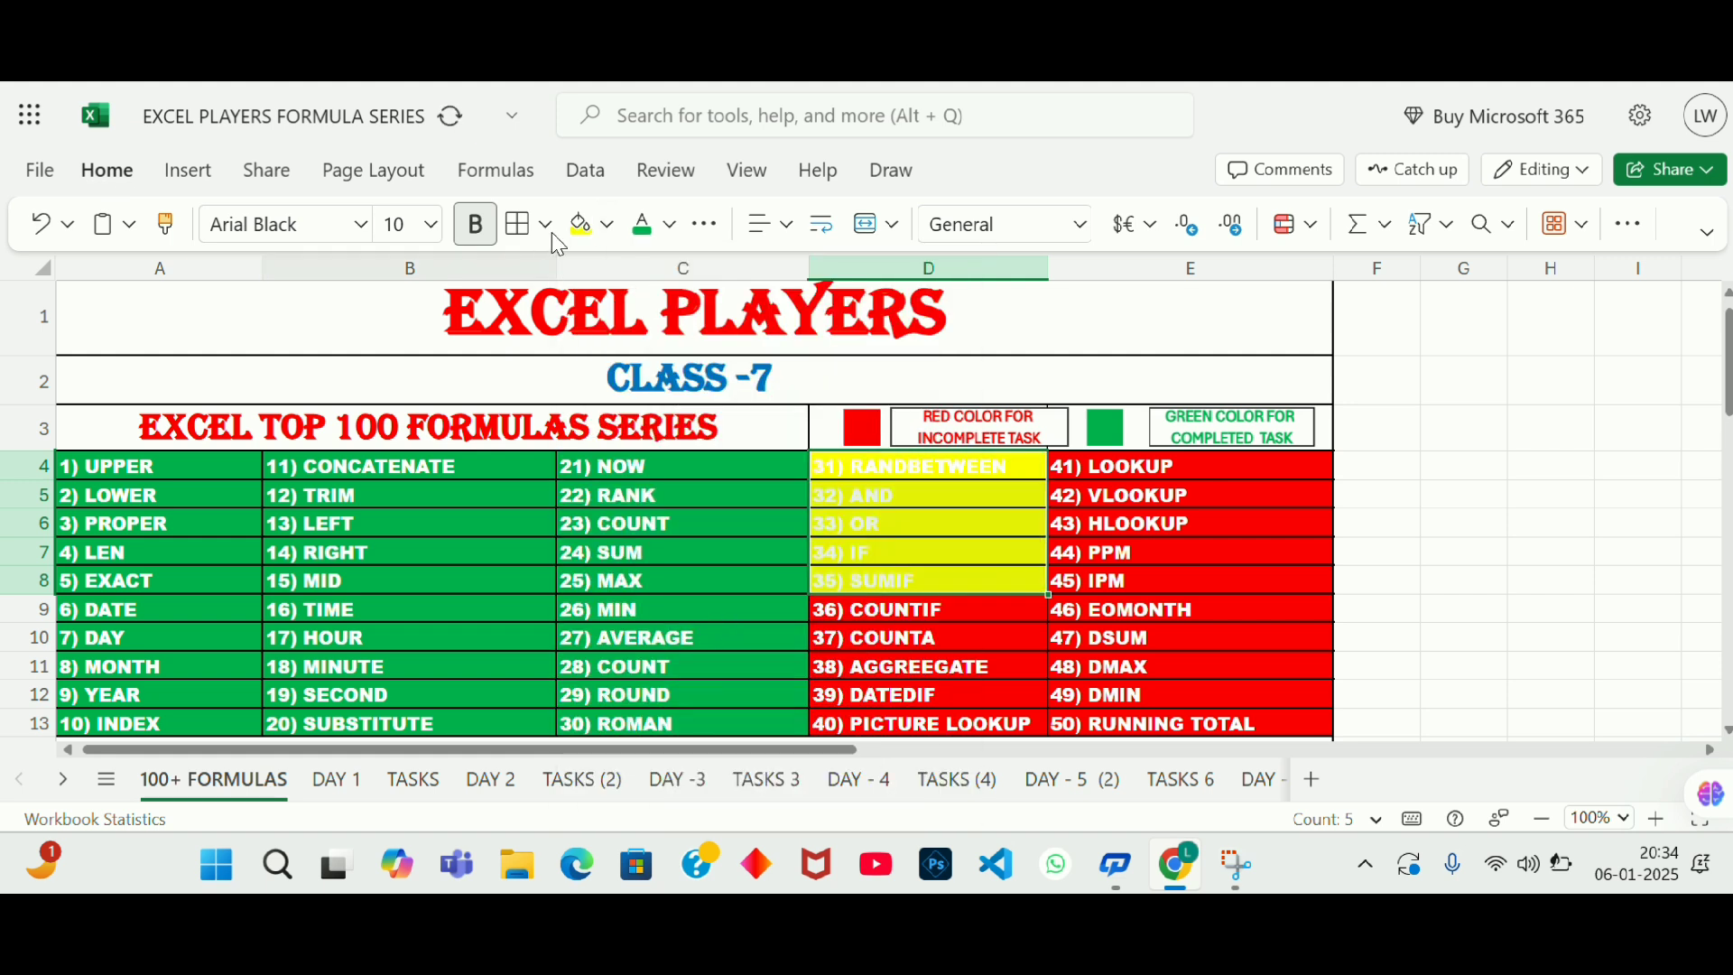
click(608, 224)
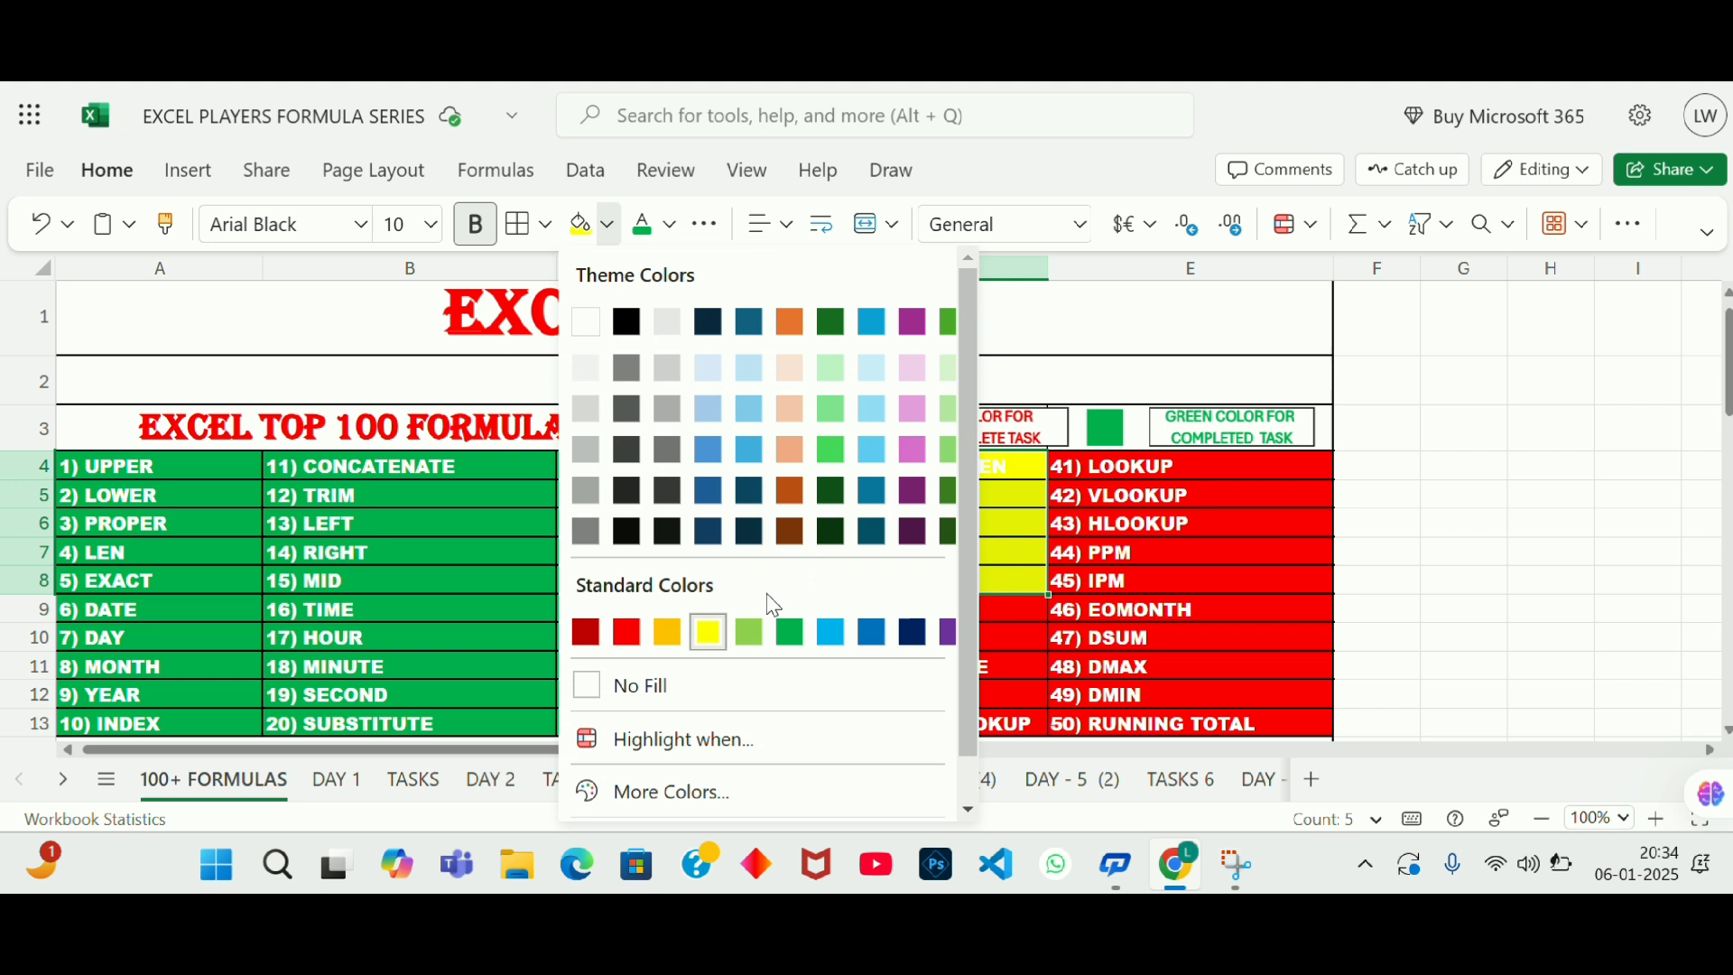
click(830, 637)
Step: Go through the next five formulas in D4:D8, from RANDBETWEEN to SUMIF, one by one and then as a group
click(927, 467)
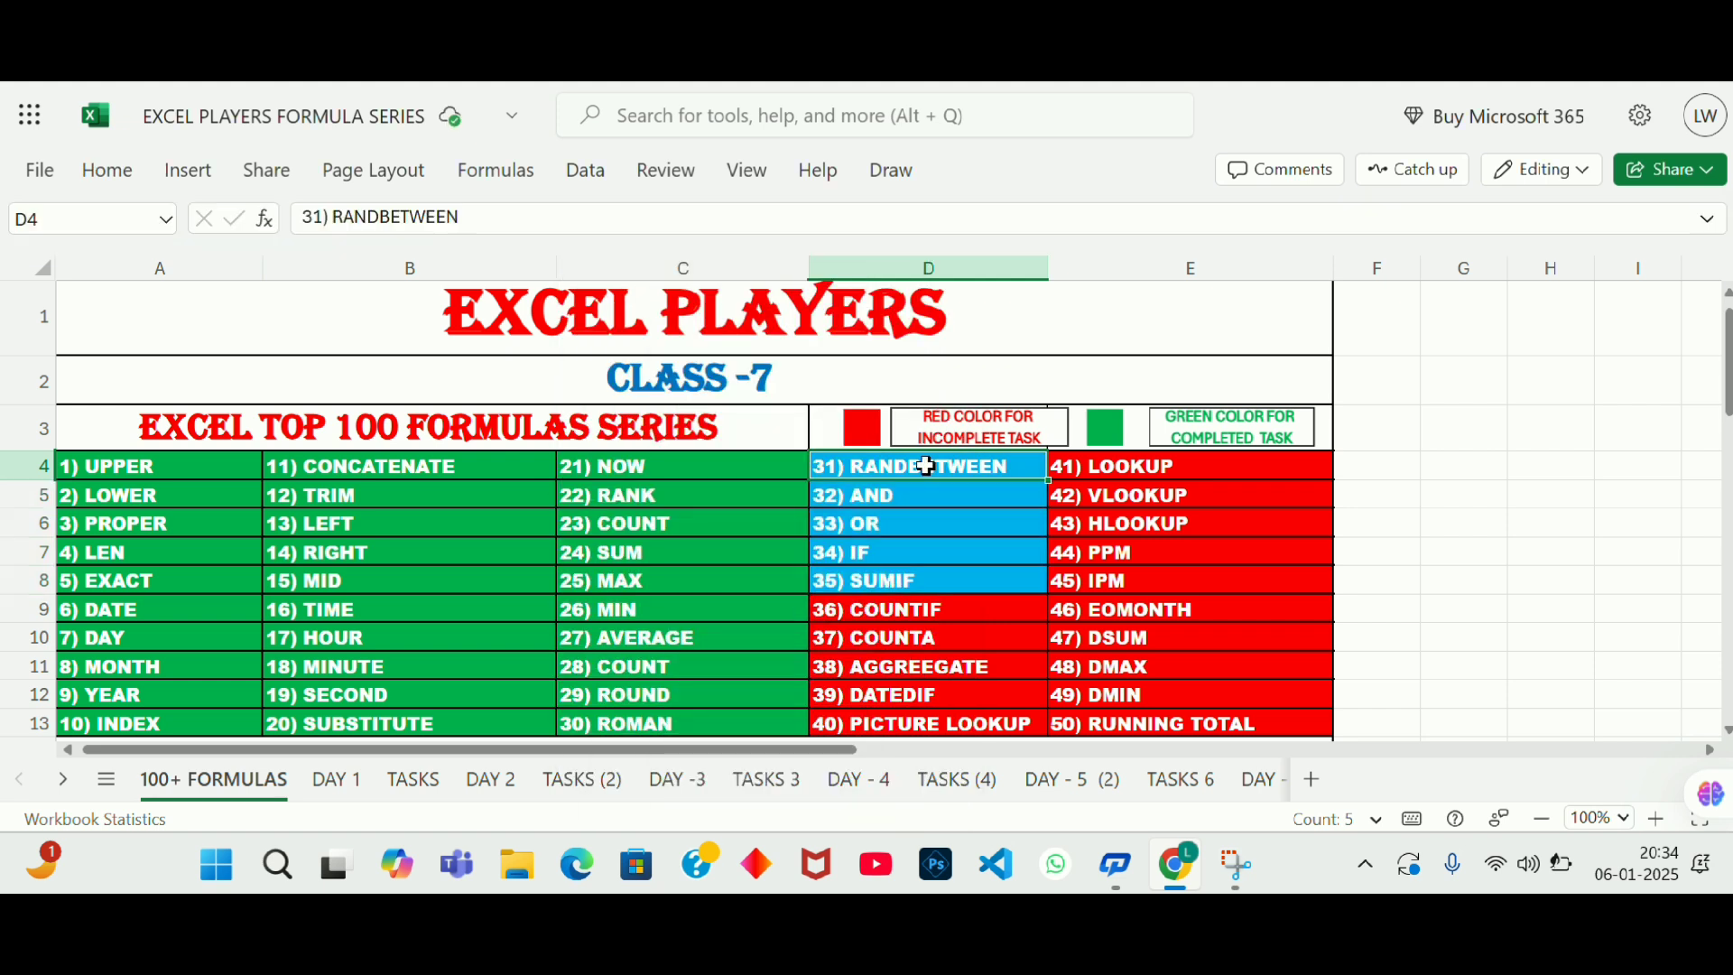
click(935, 496)
click(936, 525)
click(934, 554)
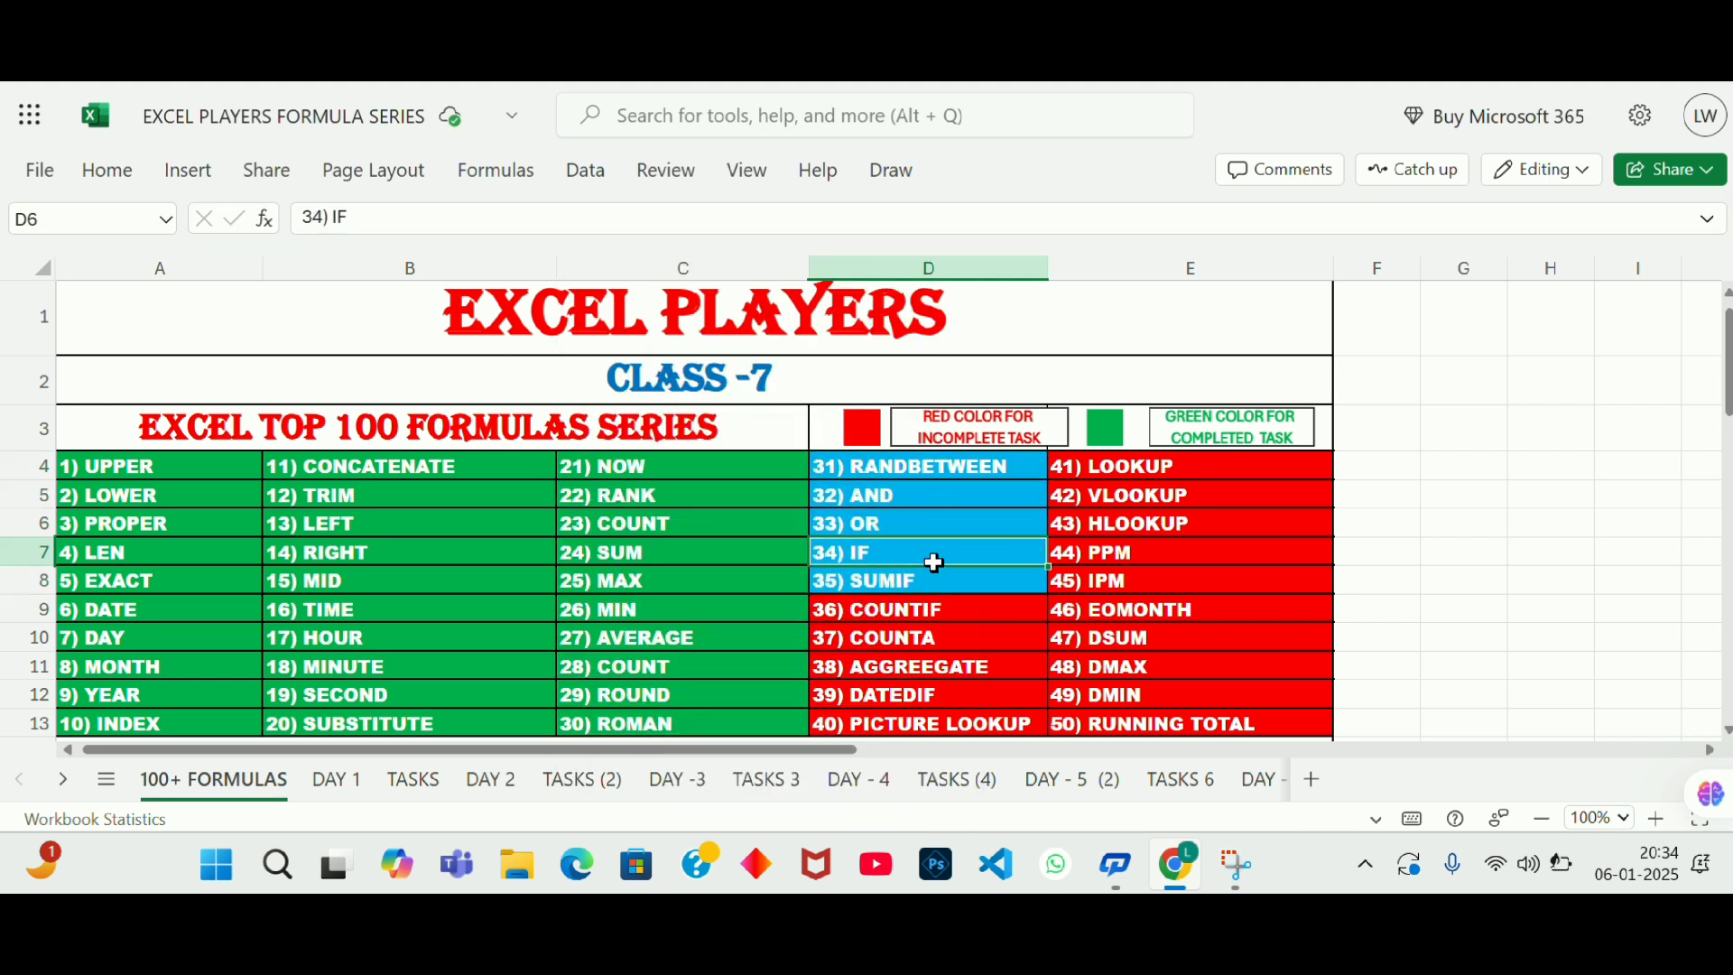
click(930, 585)
drag(930, 590, 925, 470)
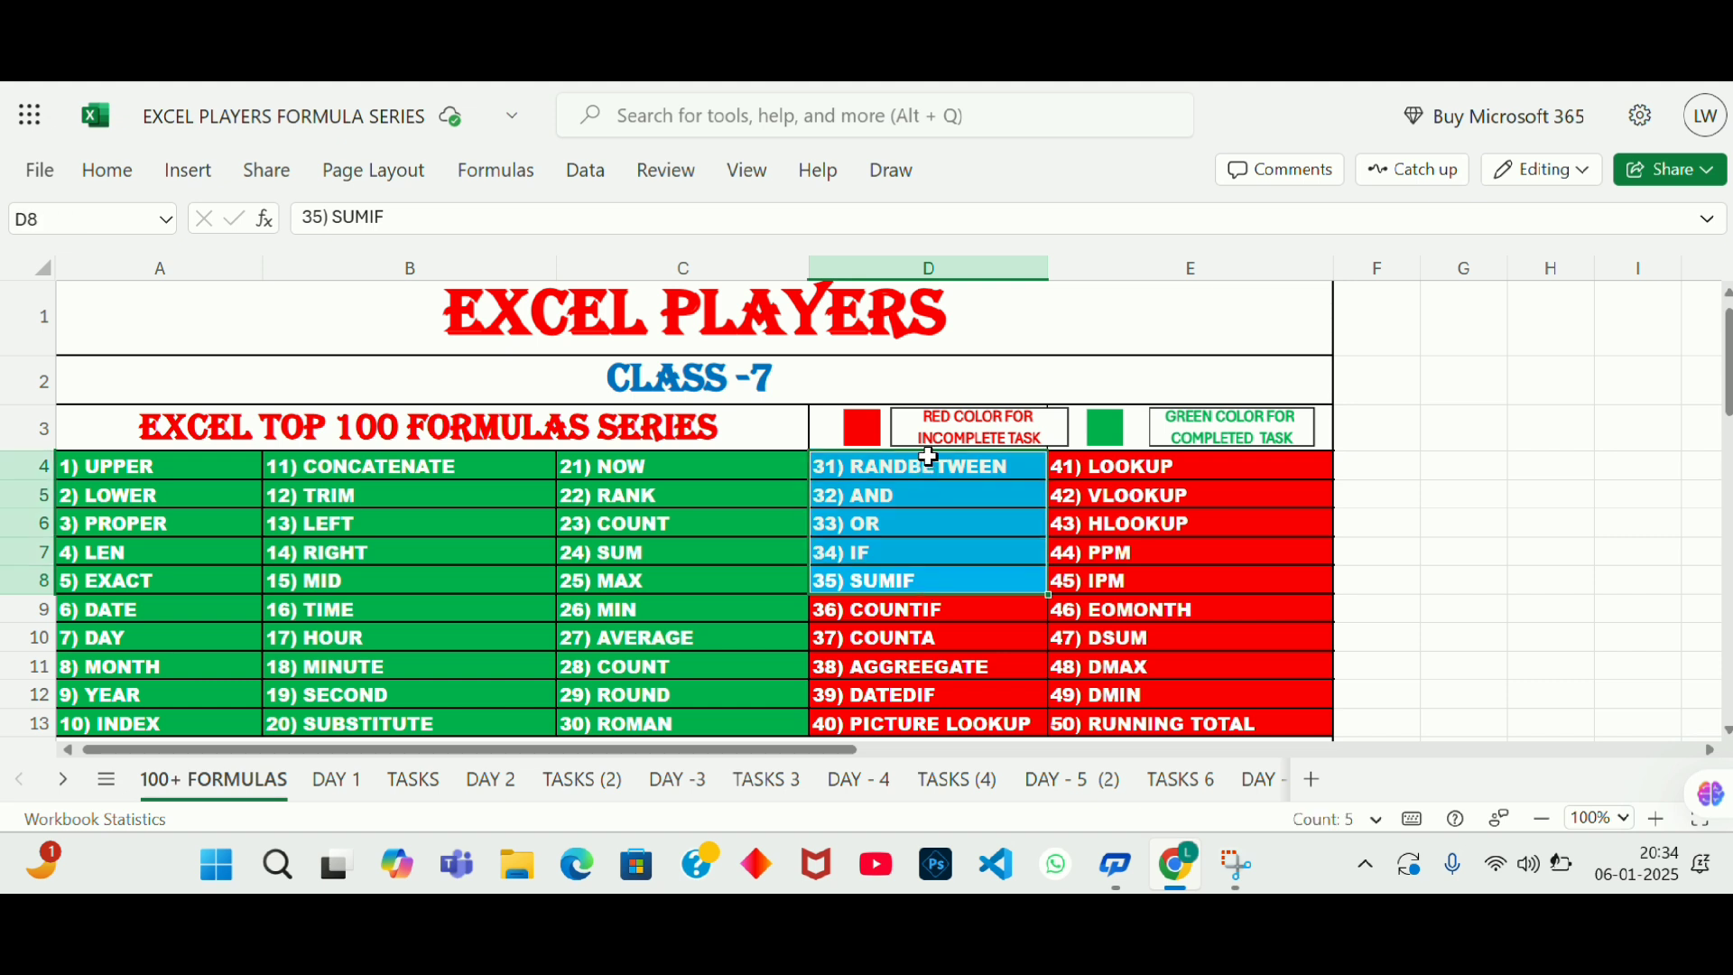